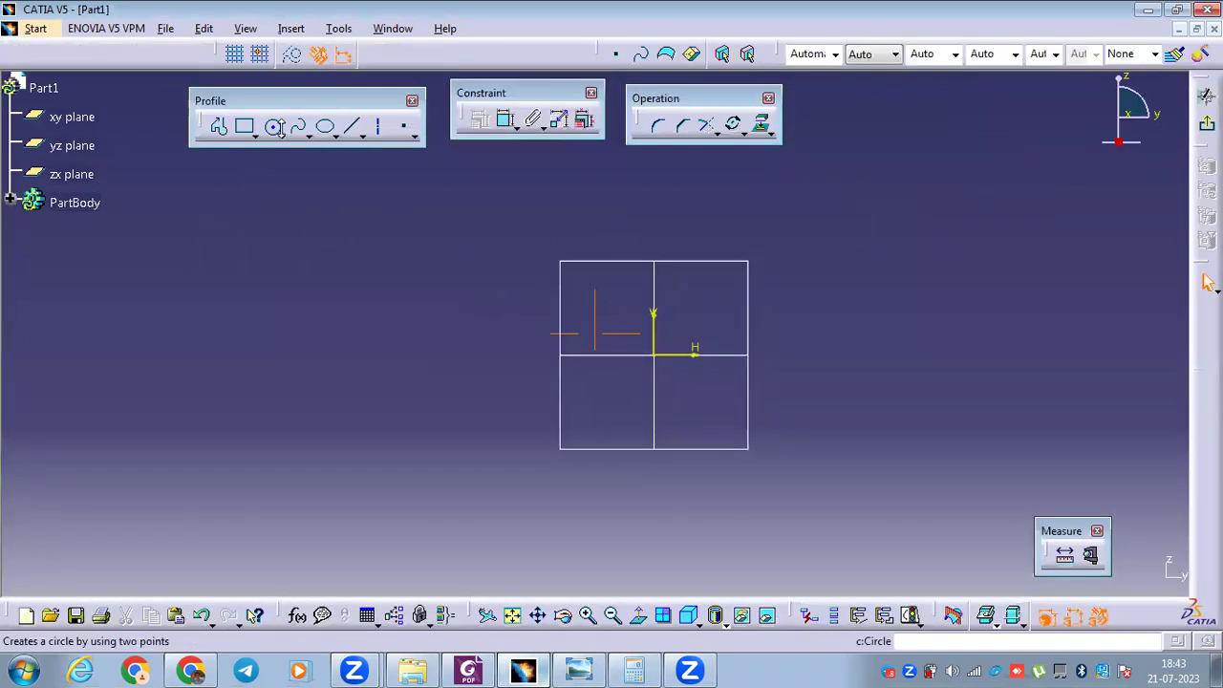
Sketch a closed inverted-L profile from the origin along the vertical axis, about 69 mm high, with a stem about 12 mm wide.
click(282, 137)
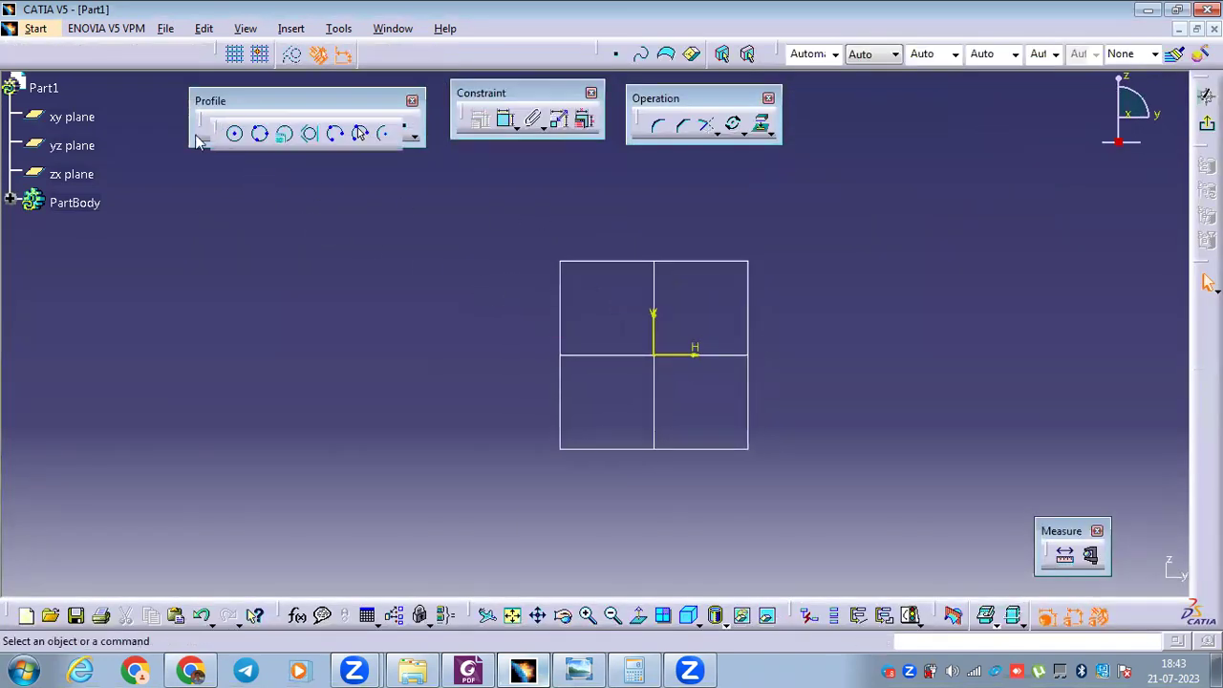
click(221, 127)
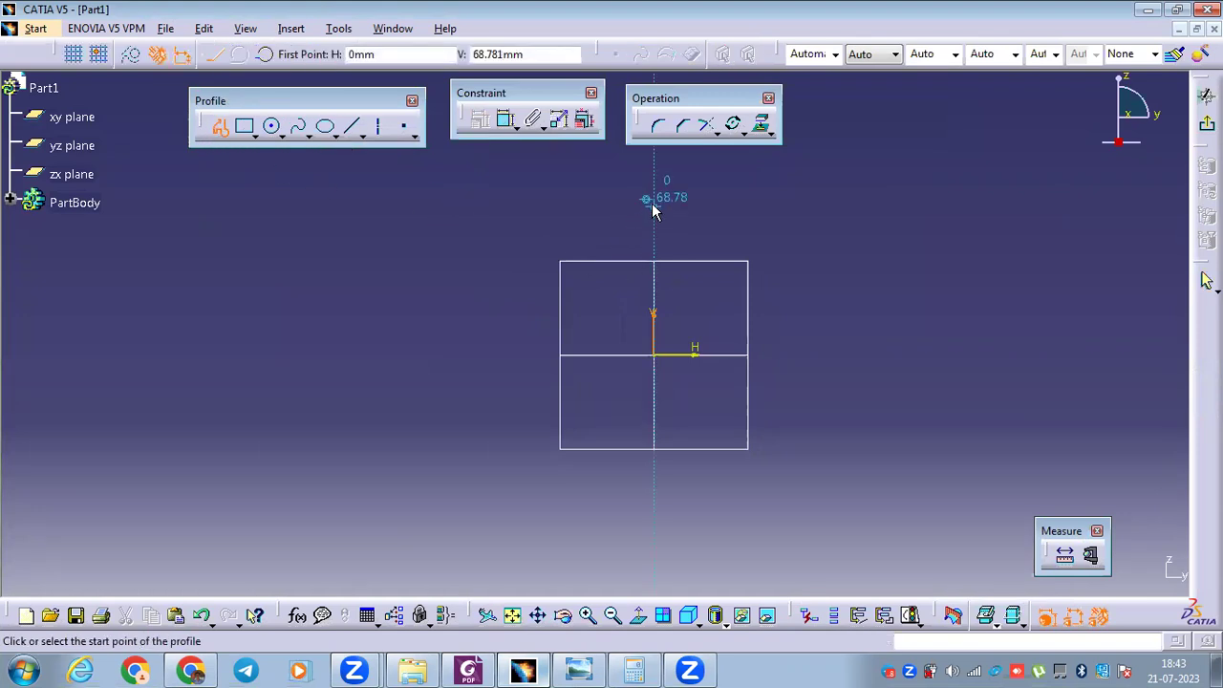
click(652, 209)
click(653, 354)
click(680, 355)
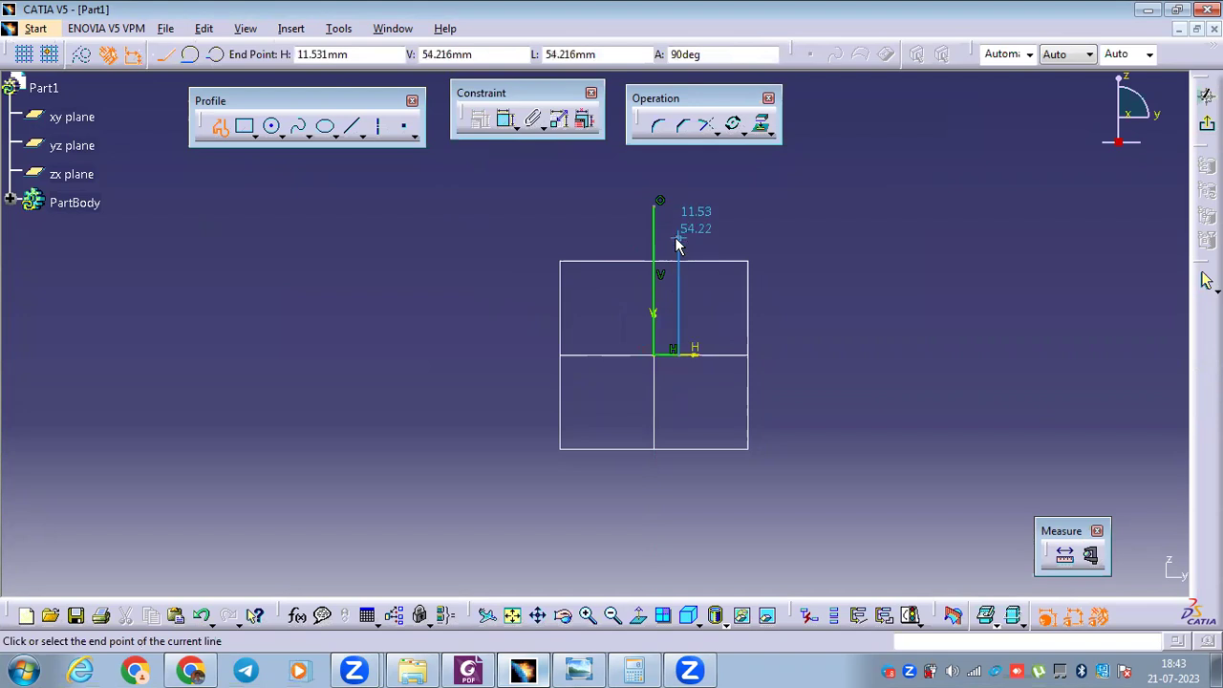
click(680, 203)
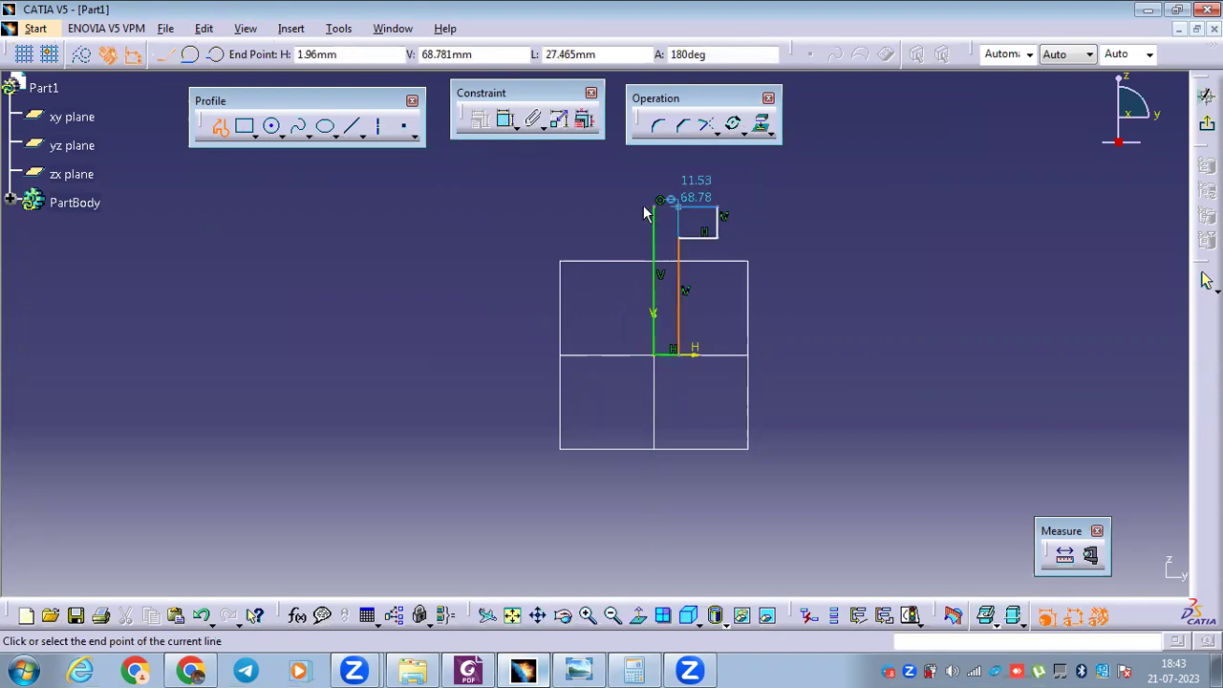
click(659, 201)
Dimension the profile's top edge and set its length to 30 mm.
click(508, 119)
click(688, 208)
click(678, 175)
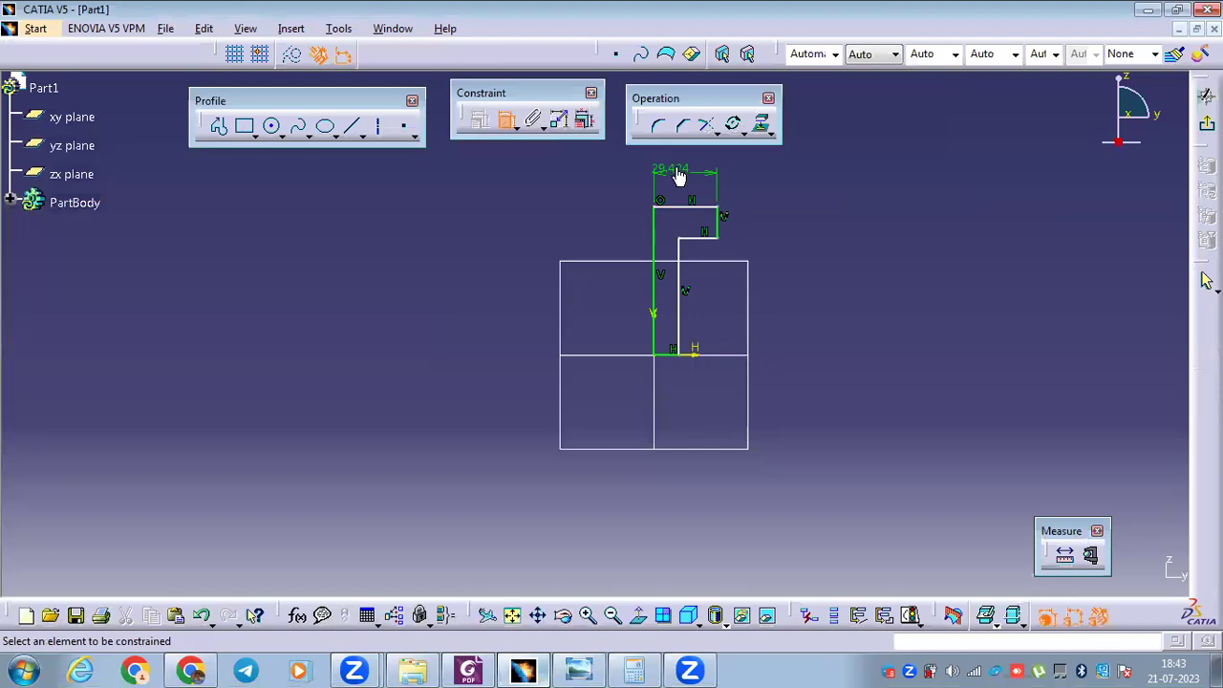
double_click(678, 172)
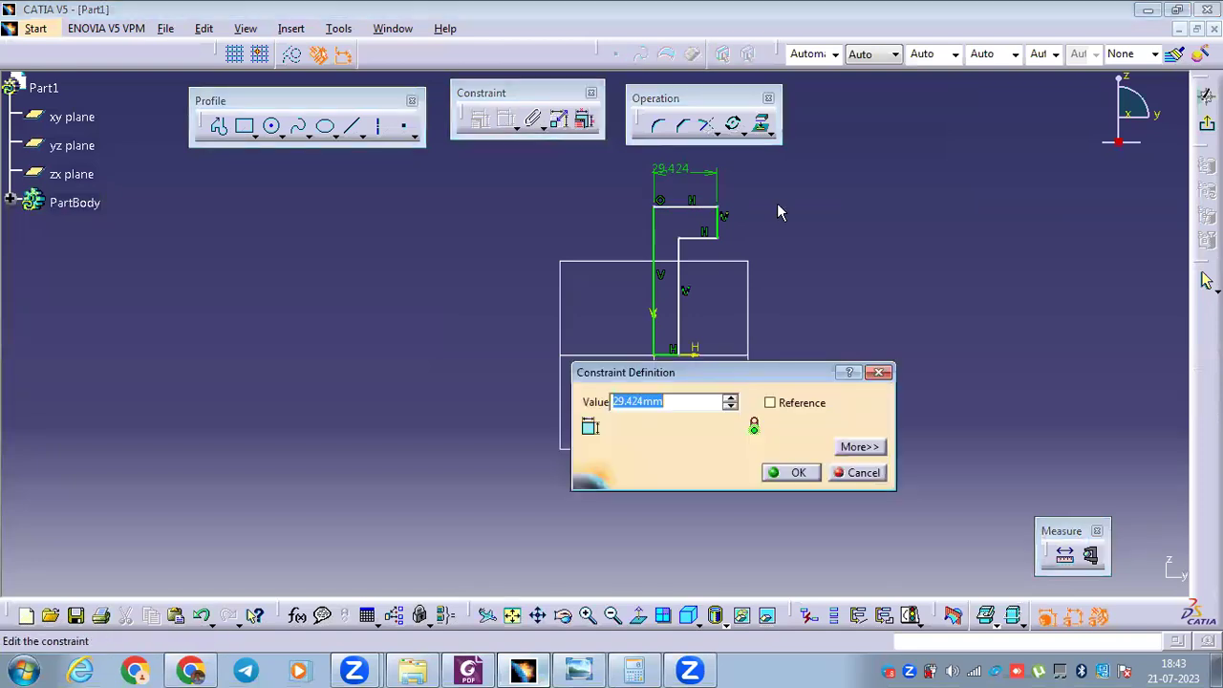
text(30)
key(Return)
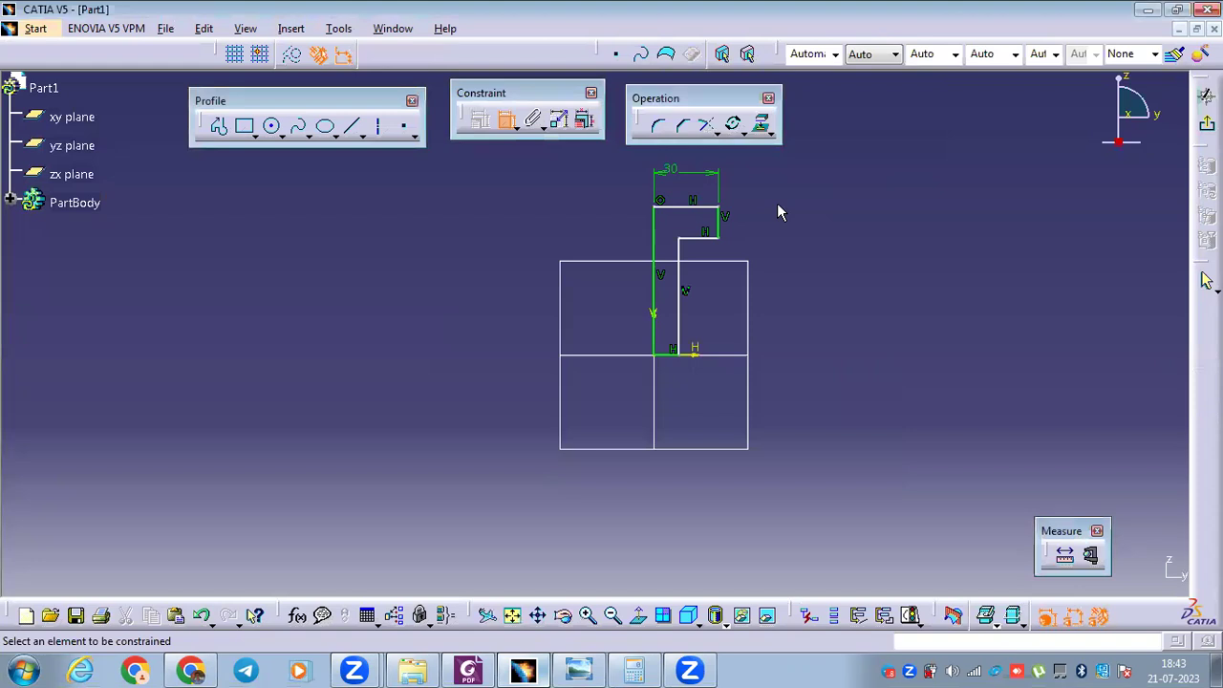
Dimension the bottom edge of the profile's stem and set its length to 10 mm.
click(673, 355)
click(675, 386)
double_click(676, 384)
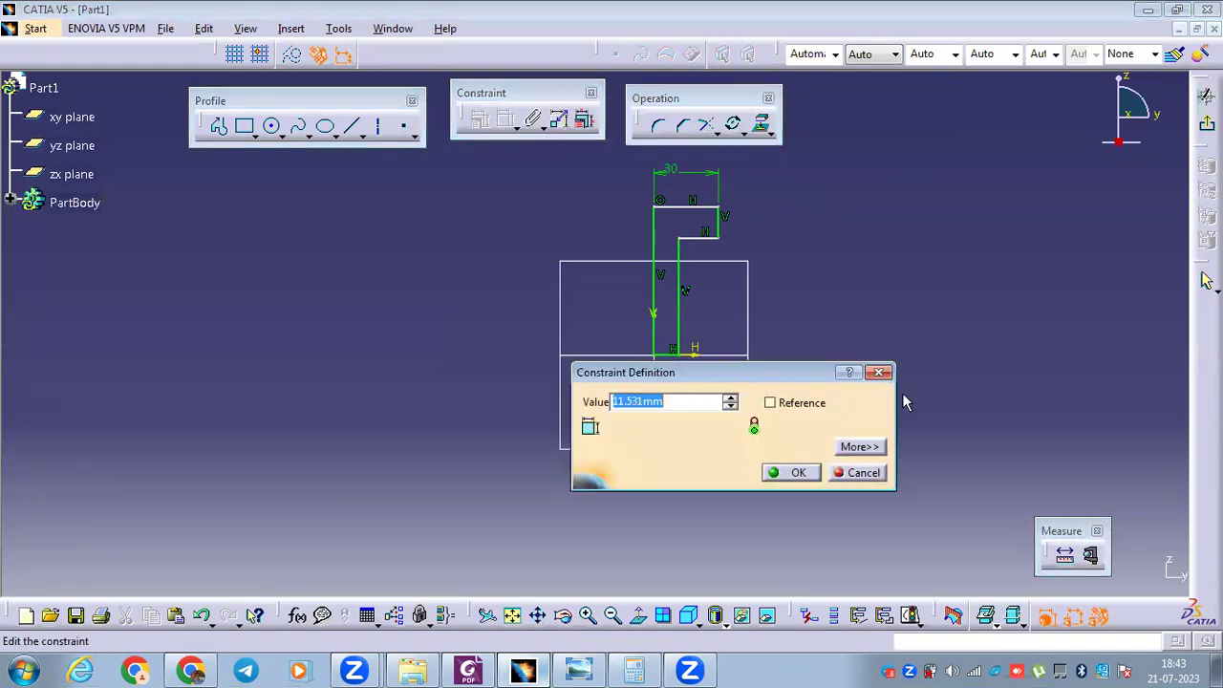
text(10)
key(Return)
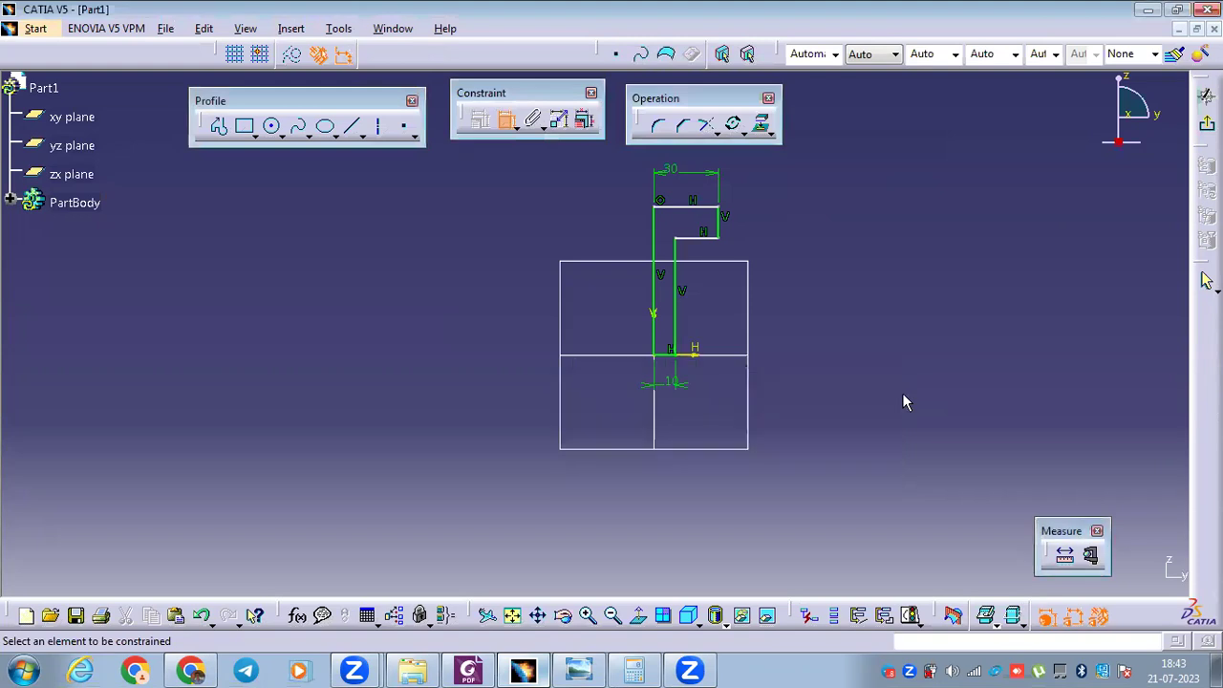
Dimension the short vertical edge of the profile's head and set its height to 10 mm.
click(719, 226)
click(812, 230)
double_click(812, 229)
text(1)
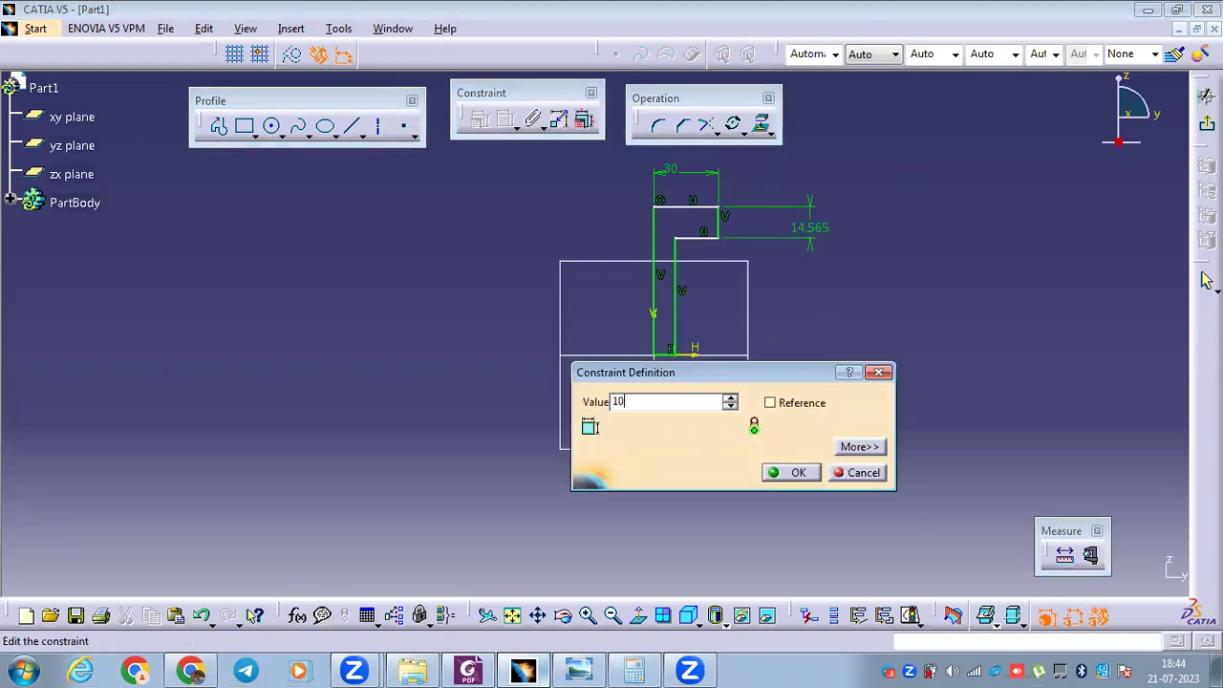
text(0)
key(Return)
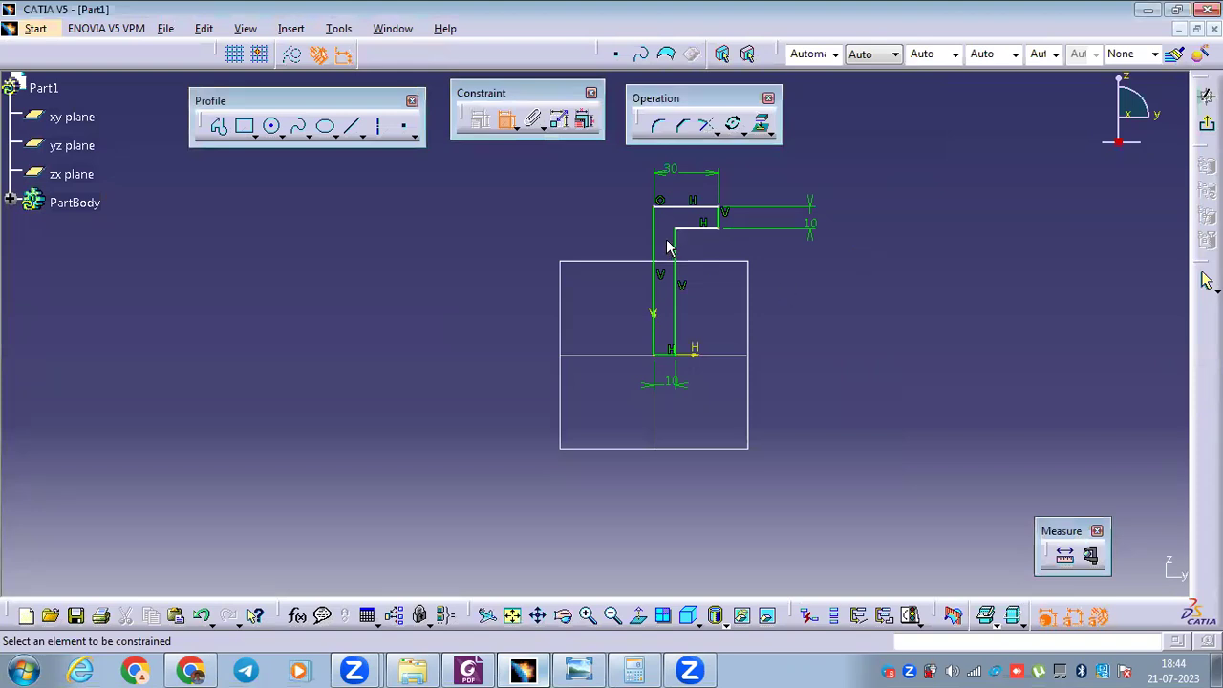
Dimension the stem's inner vertical edge and set its length to 60 mm.
click(677, 258)
click(704, 251)
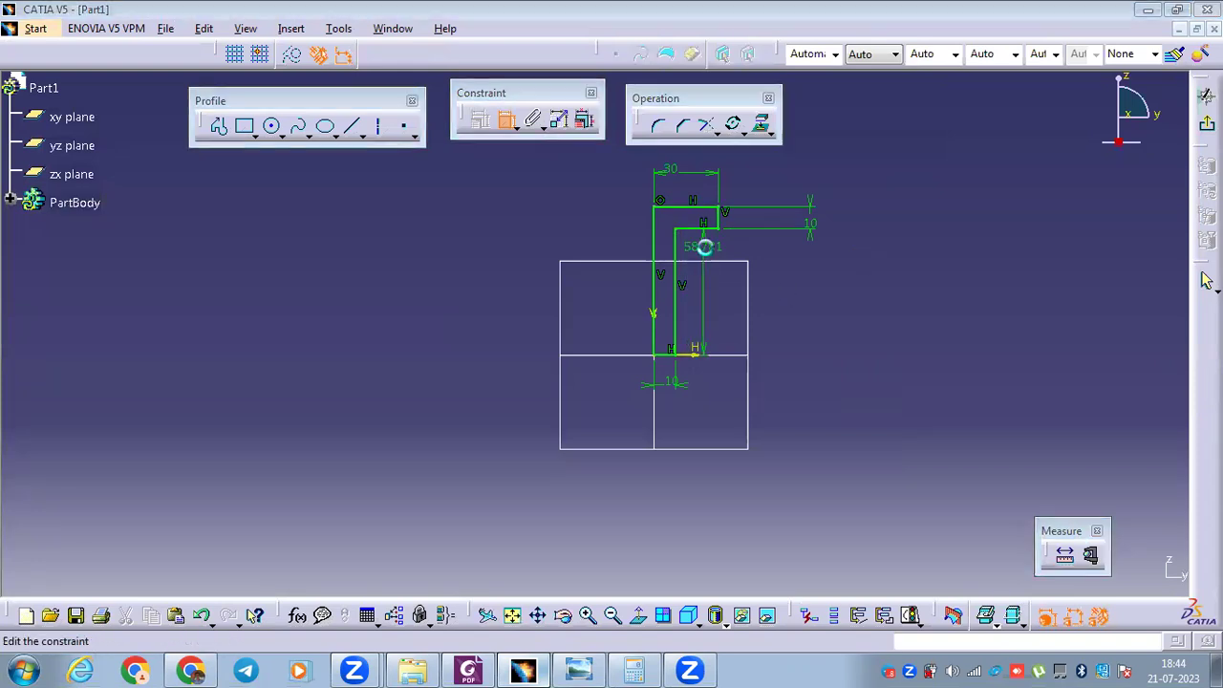
double_click(702, 246)
text(60)
key(Return)
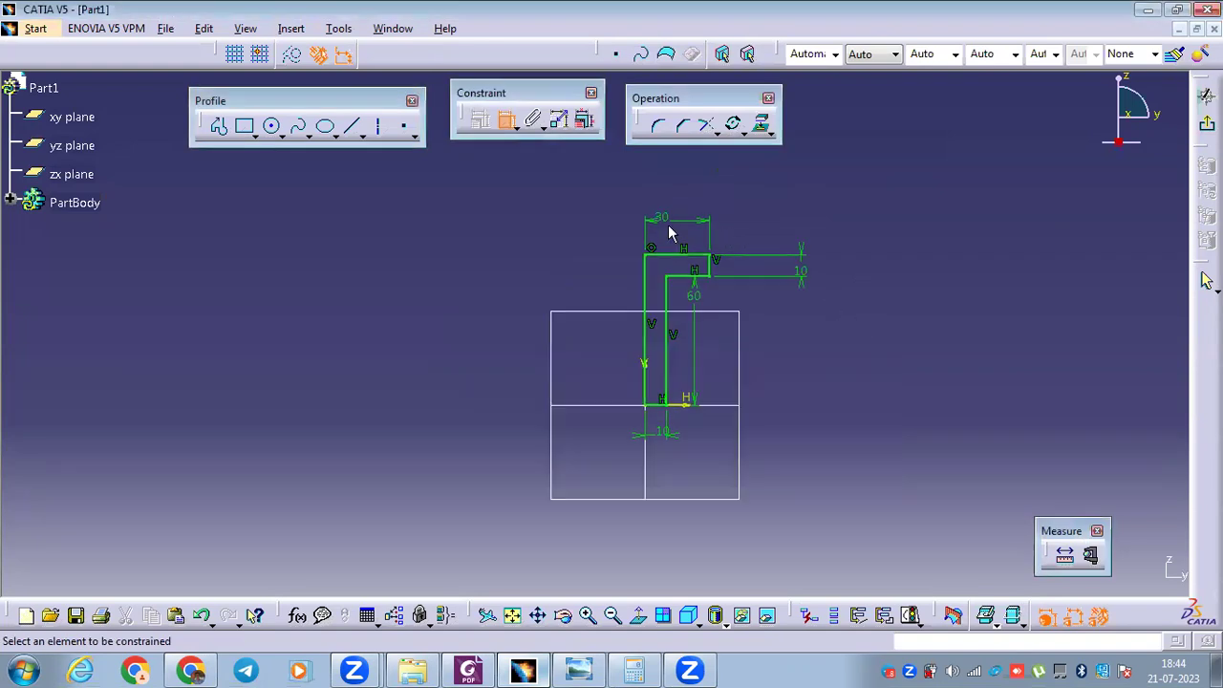
Draw a vertical axis line about 156 mm long along the V axis, running through the profile's long vertical edge.
click(668, 208)
middle_click(639, 296)
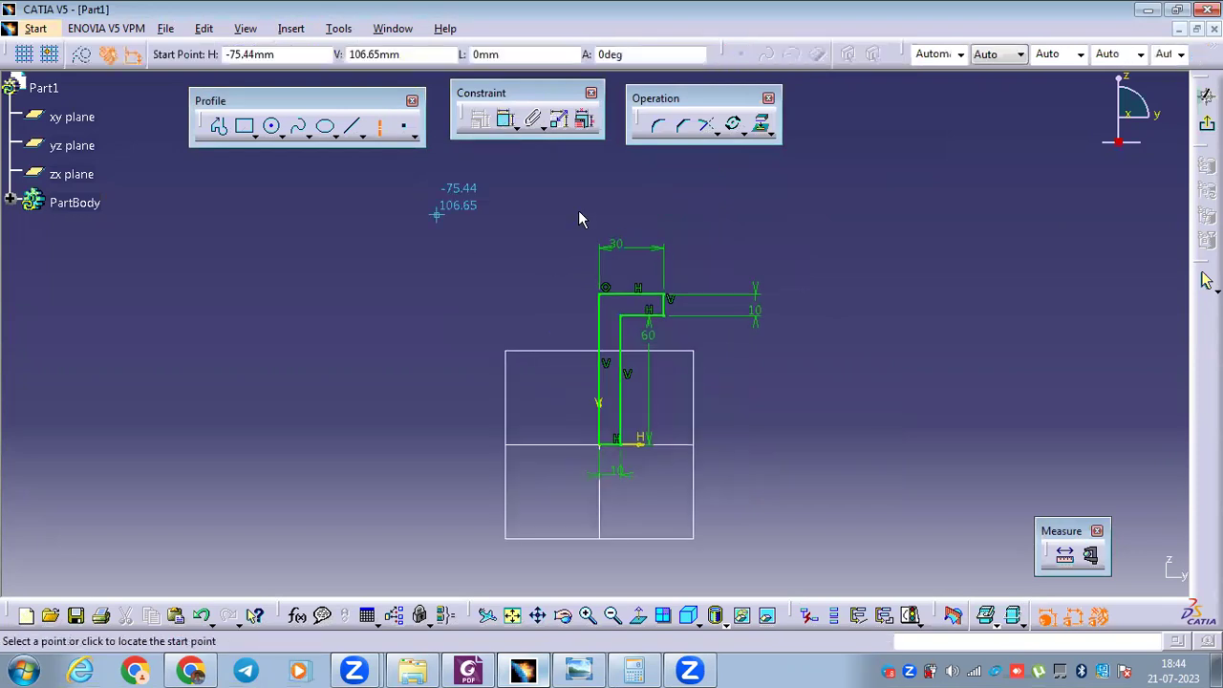
click(598, 168)
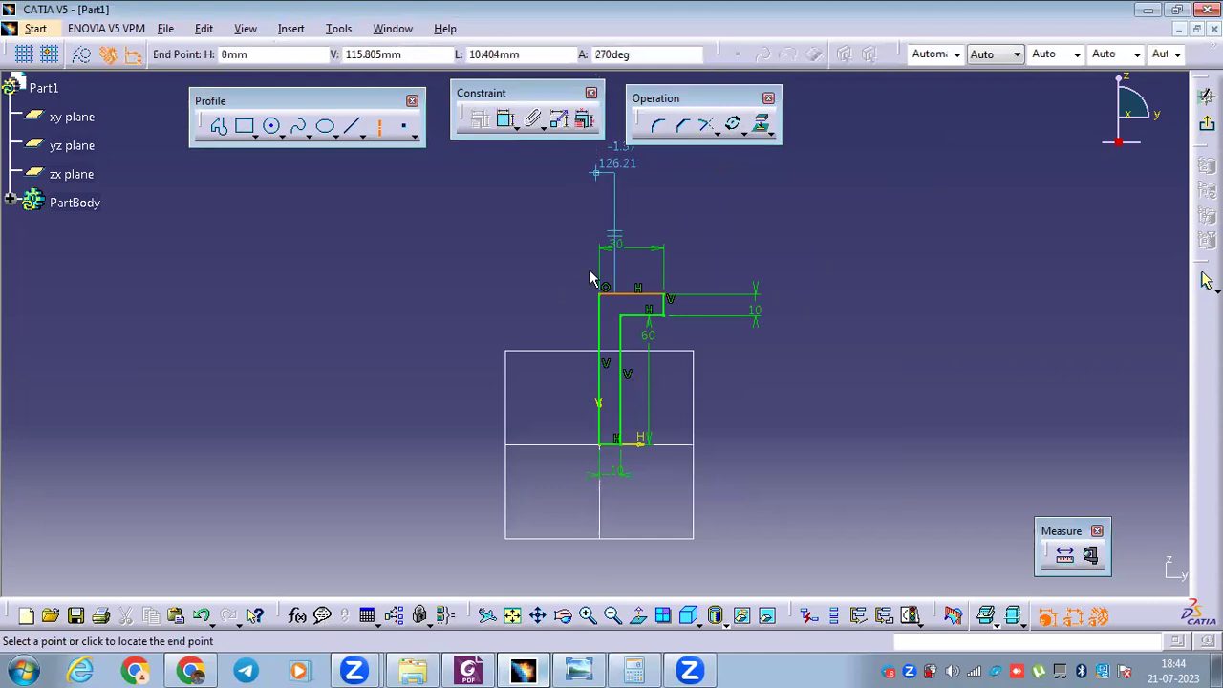
click(609, 435)
click(1032, 232)
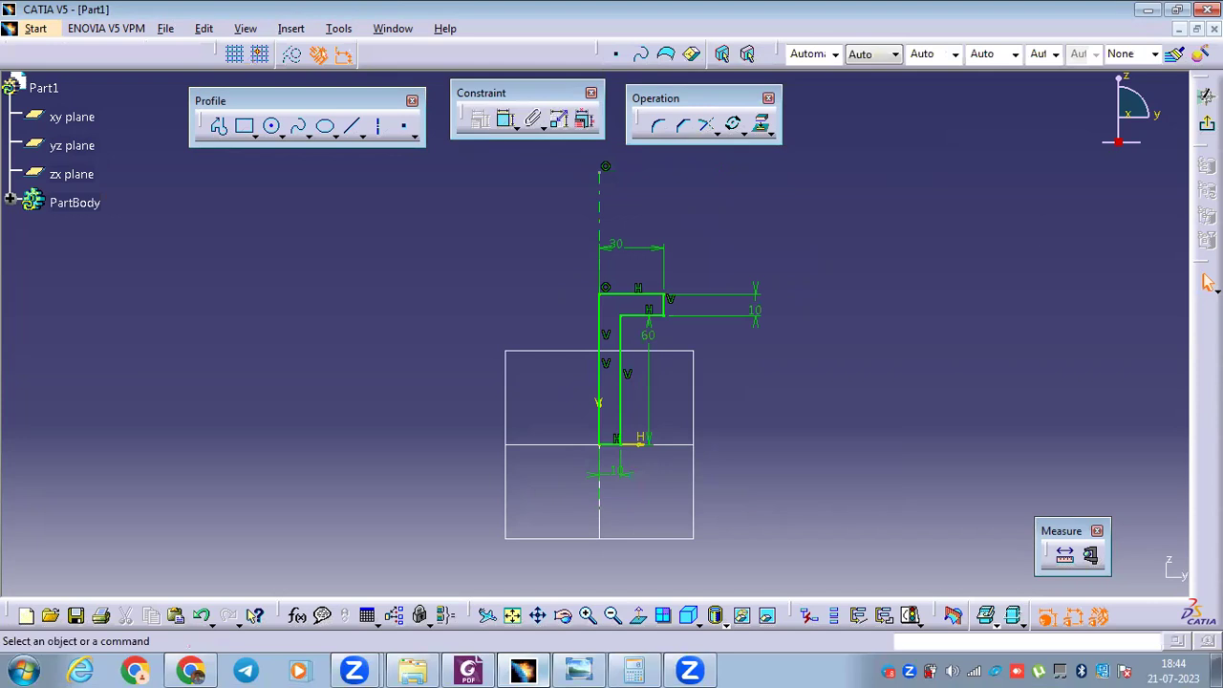
Exit the sketch and revolve the profile into a 360-degree shaft about the sketch axis.
click(1206, 96)
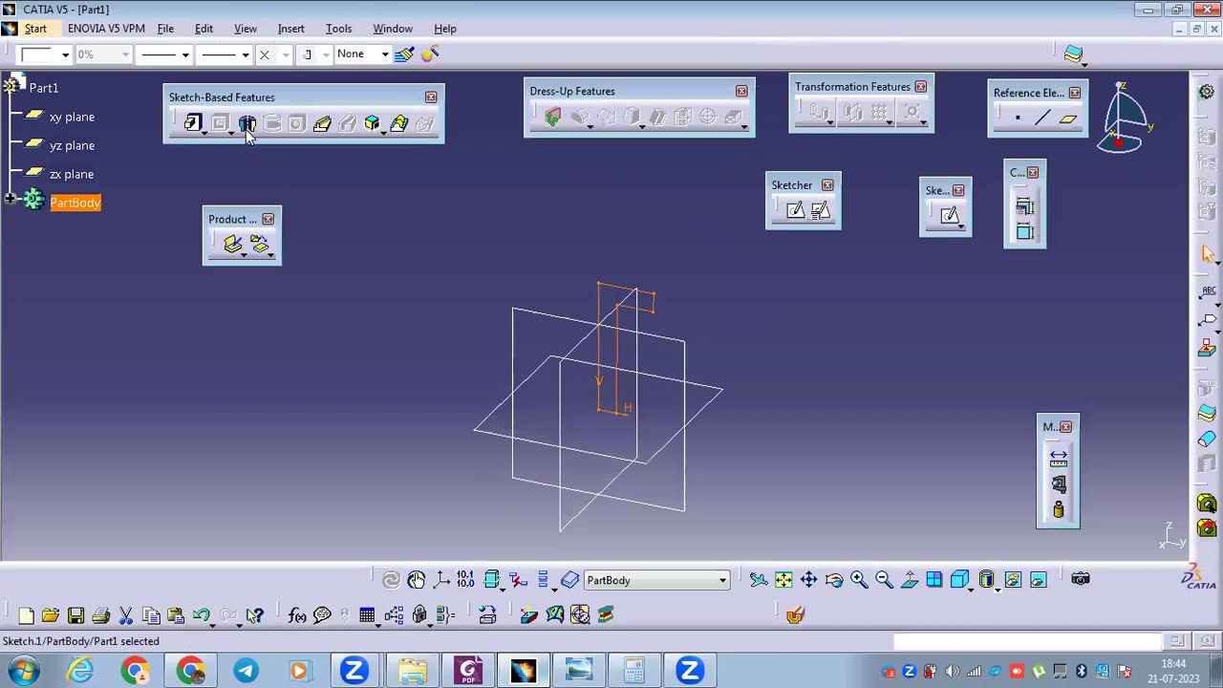
click(246, 125)
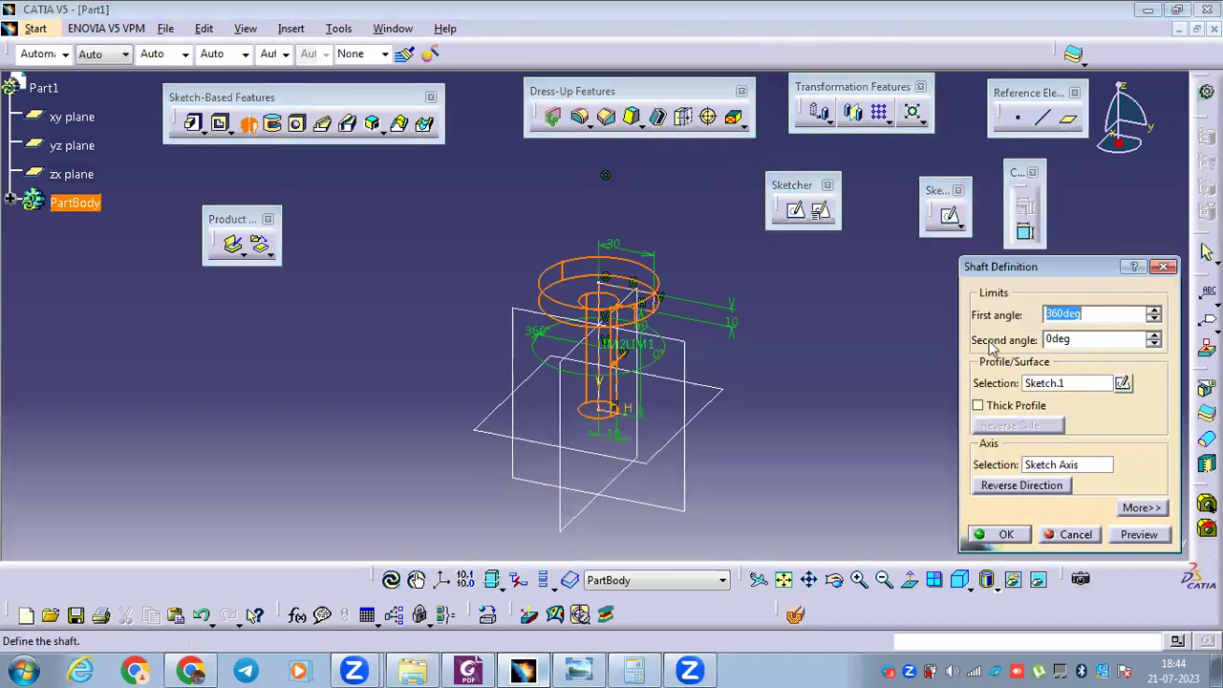
click(998, 534)
Delete the revolved shaft together with its aggregated elements.
mouse_move(557, 218)
middle_down()
mouse_move(578, 267)
mouse_move(565, 333)
middle_up()
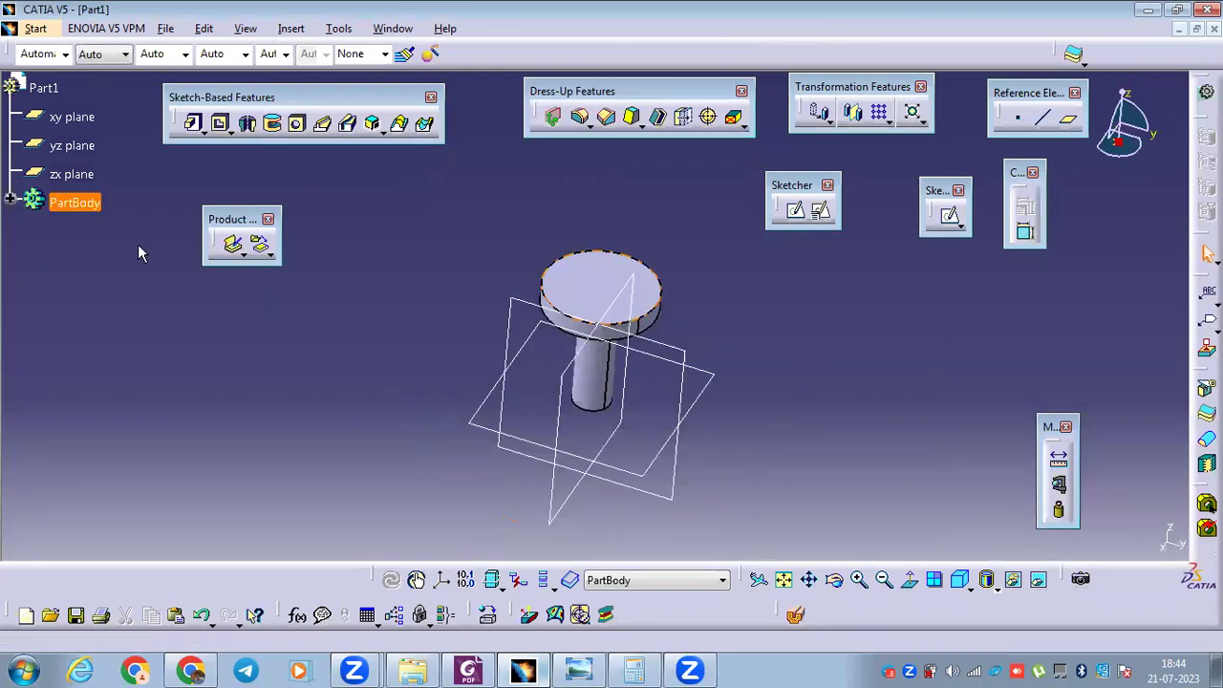
middle_drag(602, 430, 611, 424)
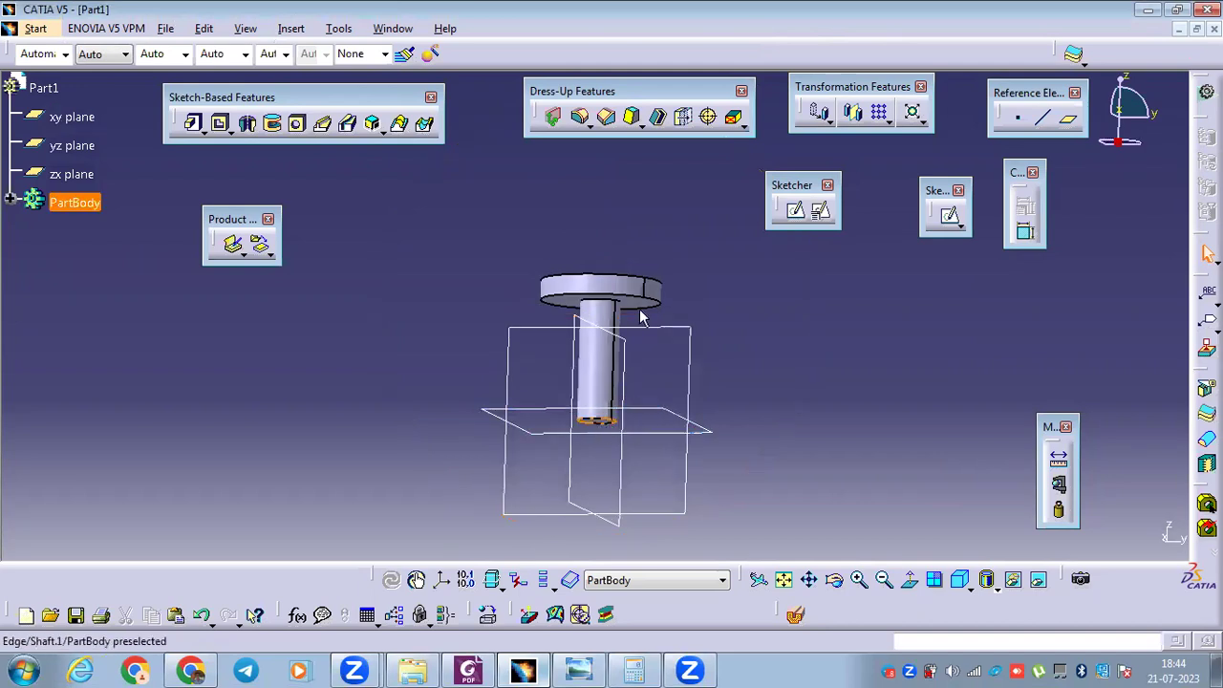
right_click(666, 452)
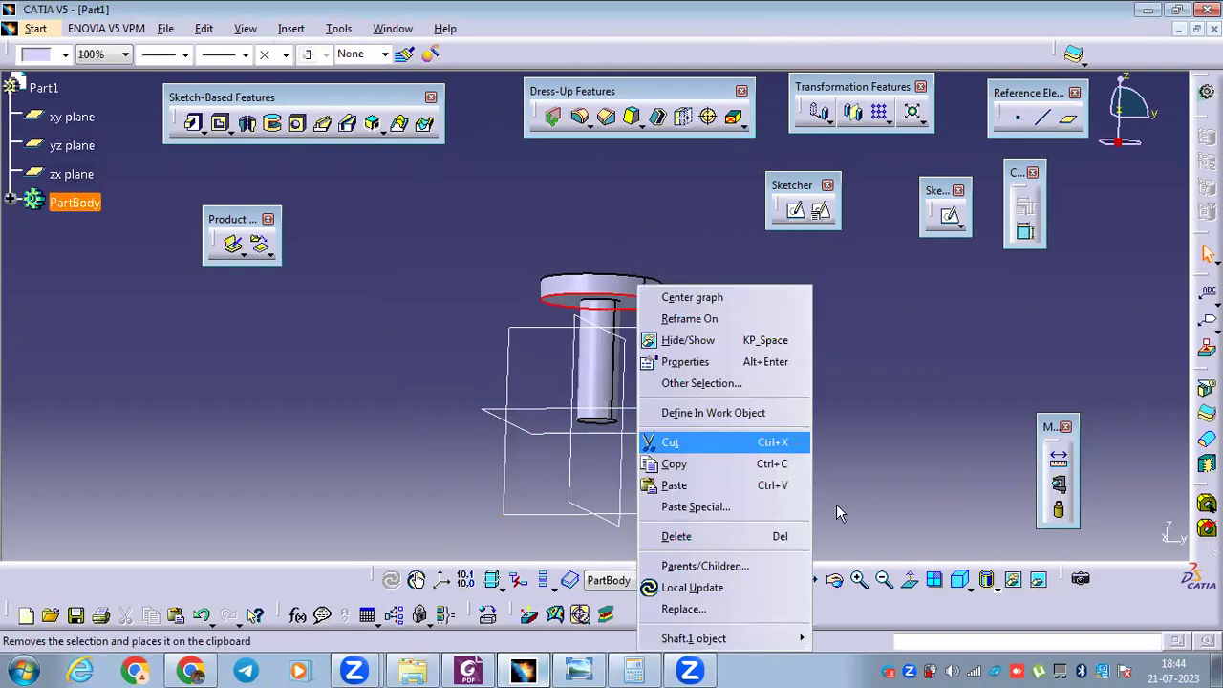
click(680, 534)
click(1052, 531)
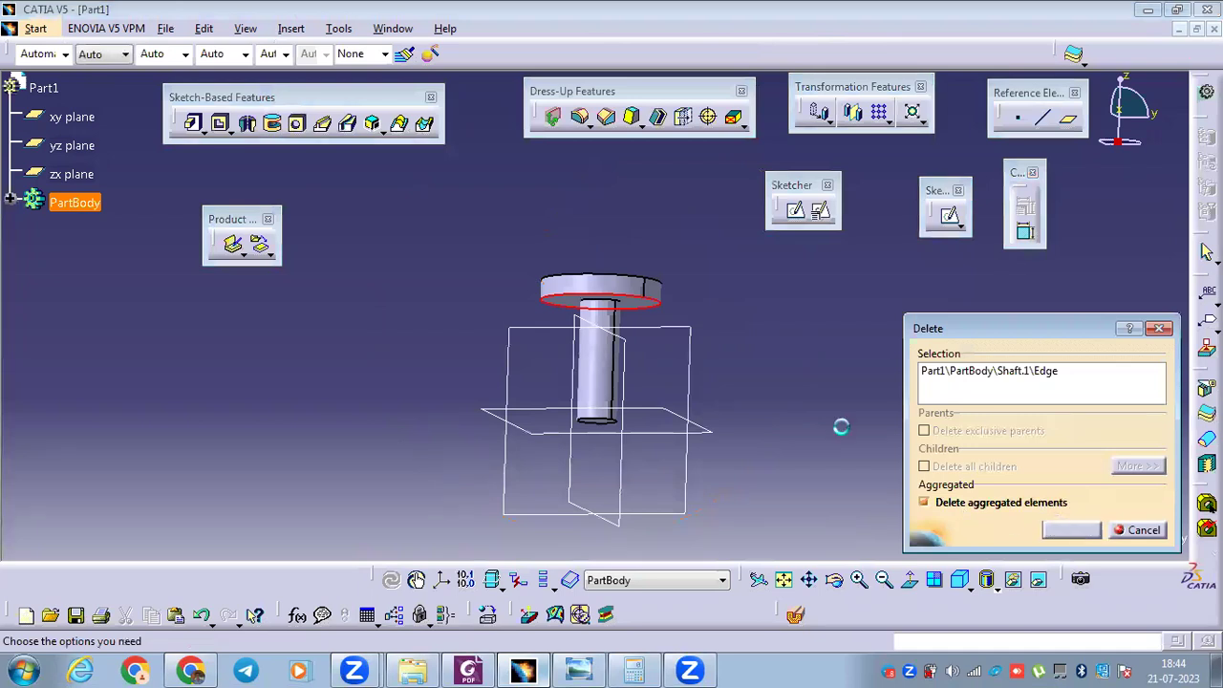
Start a sketch on the yz plane and draw a circle about 58 mm in radius centred on the origin.
click(681, 330)
click(795, 209)
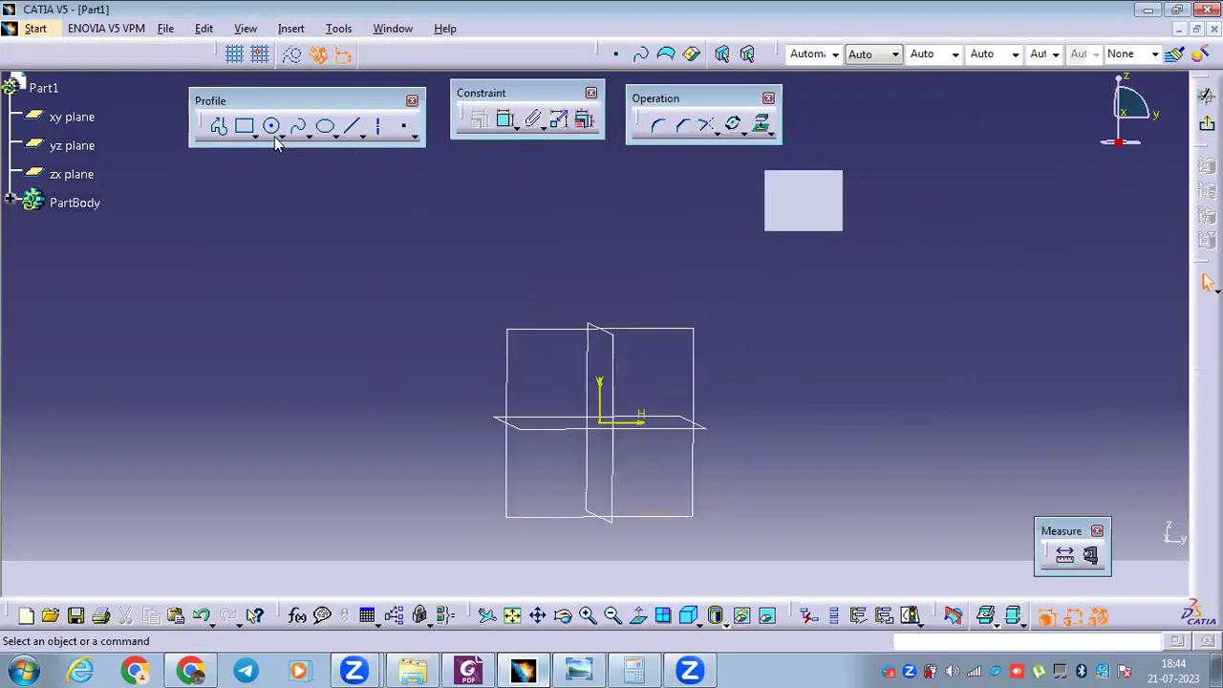
click(271, 128)
click(593, 369)
click(606, 494)
Draw a vertical line across the circle's full diameter and quick-trim the circle's left half.
click(353, 127)
click(590, 239)
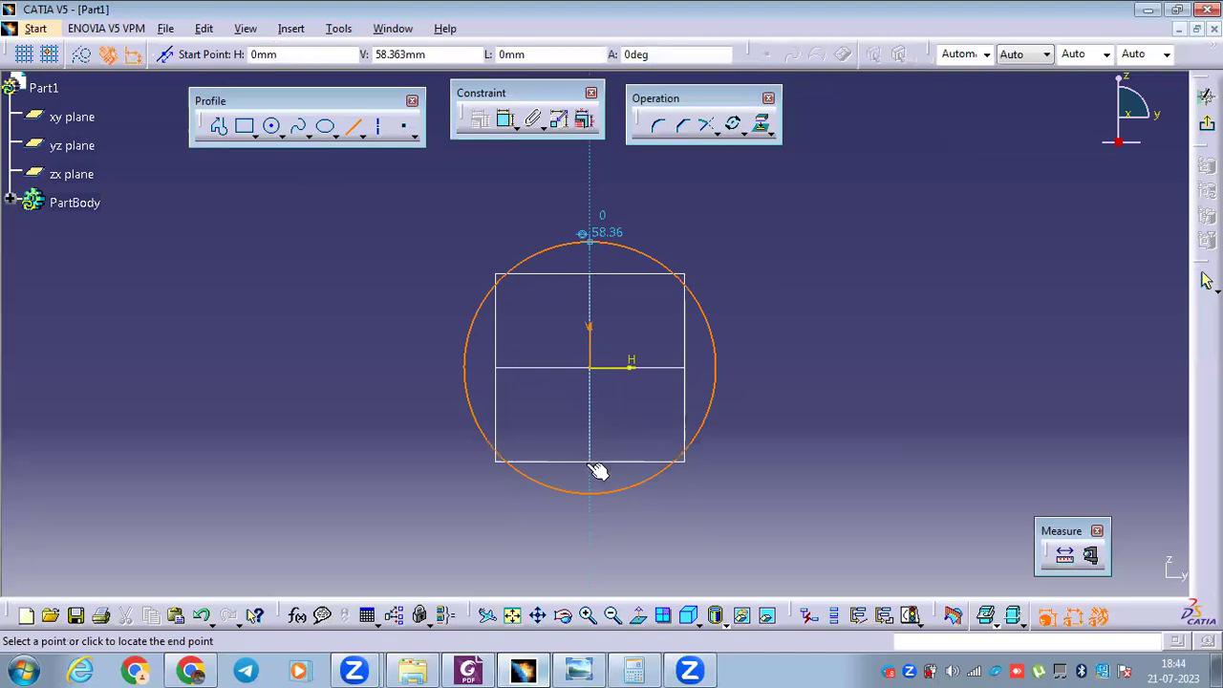
click(593, 492)
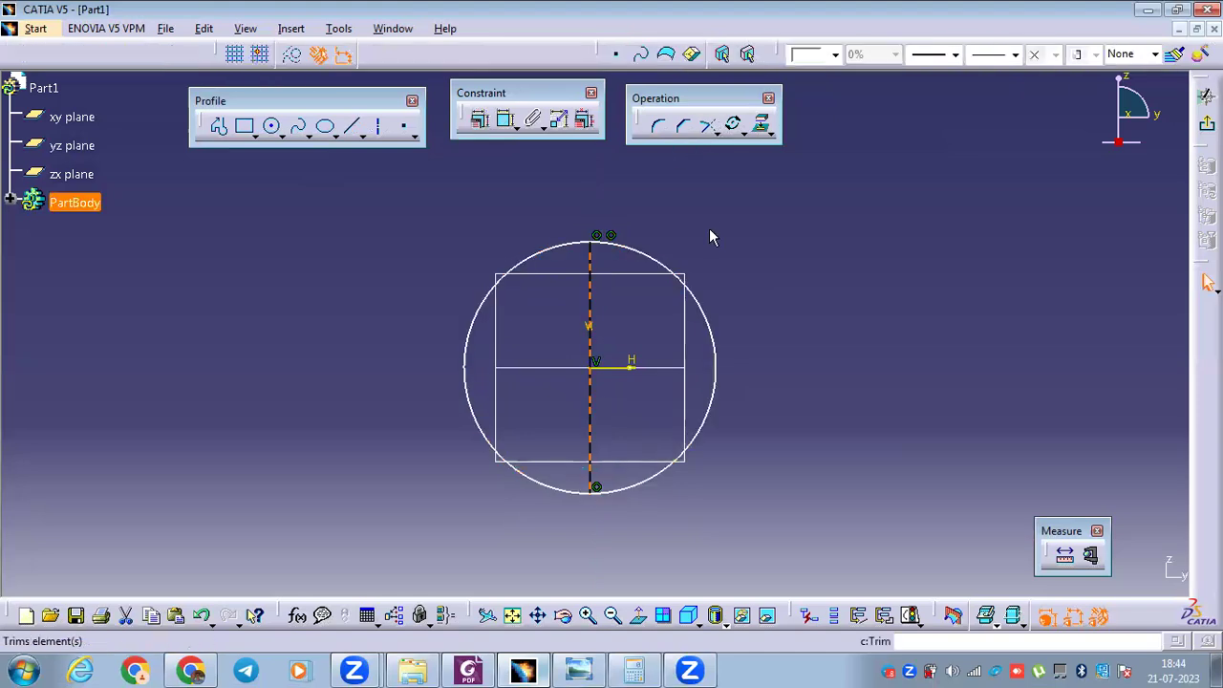
click(716, 131)
click(793, 141)
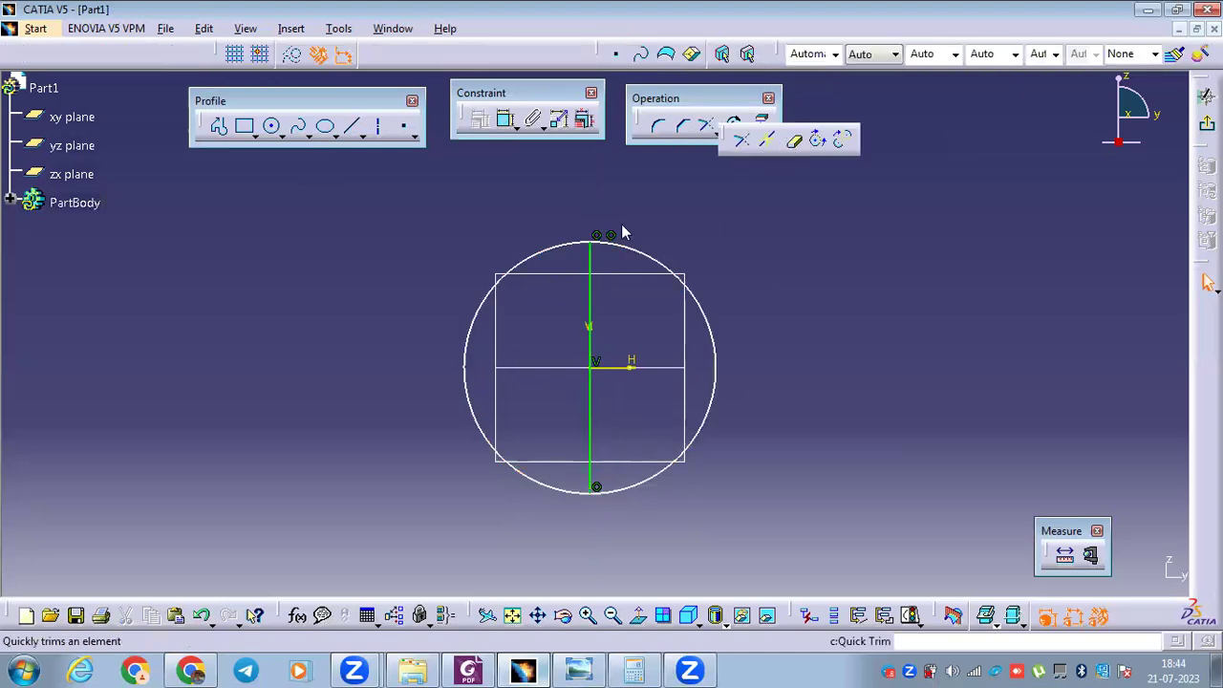
click(555, 247)
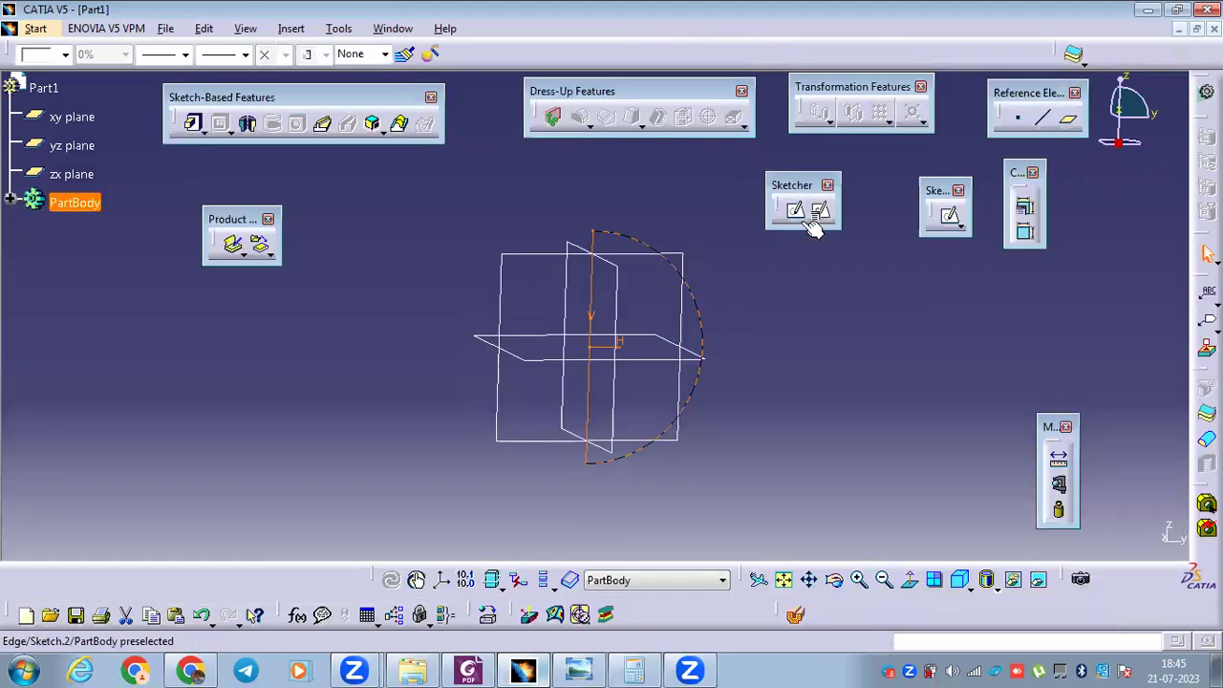
Reopen the half-circle sketch, dimension the arc and set its radius to 20 mm.
double_click(681, 276)
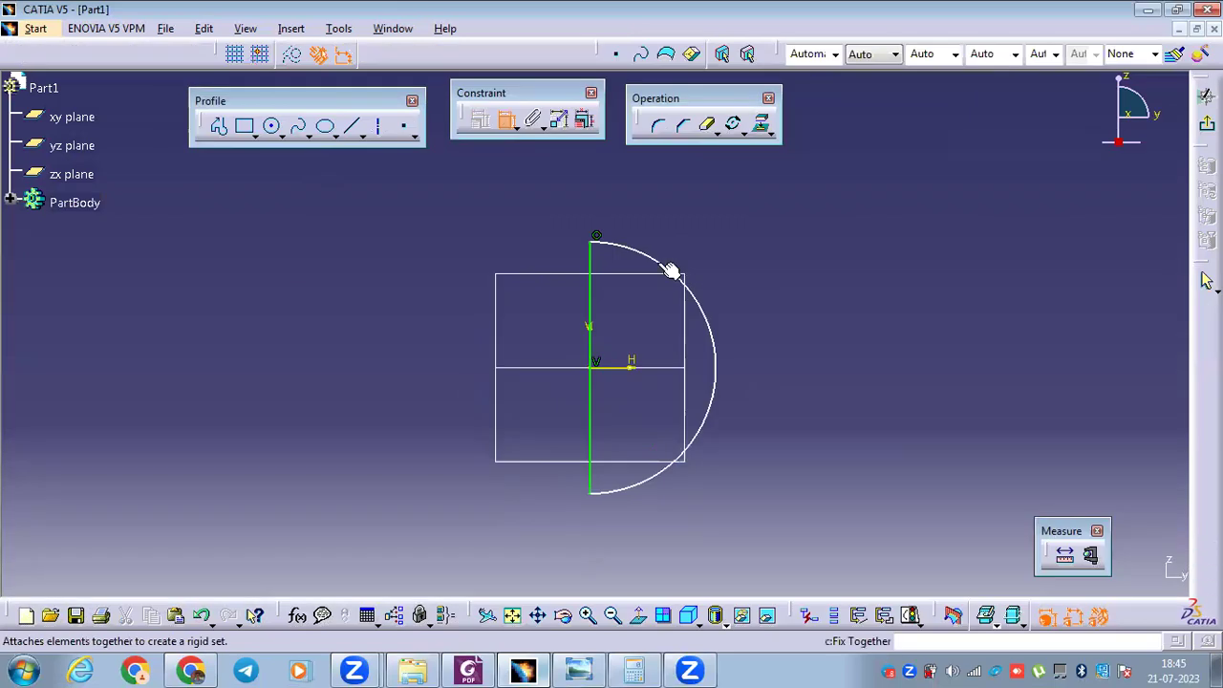
click(769, 222)
double_click(751, 219)
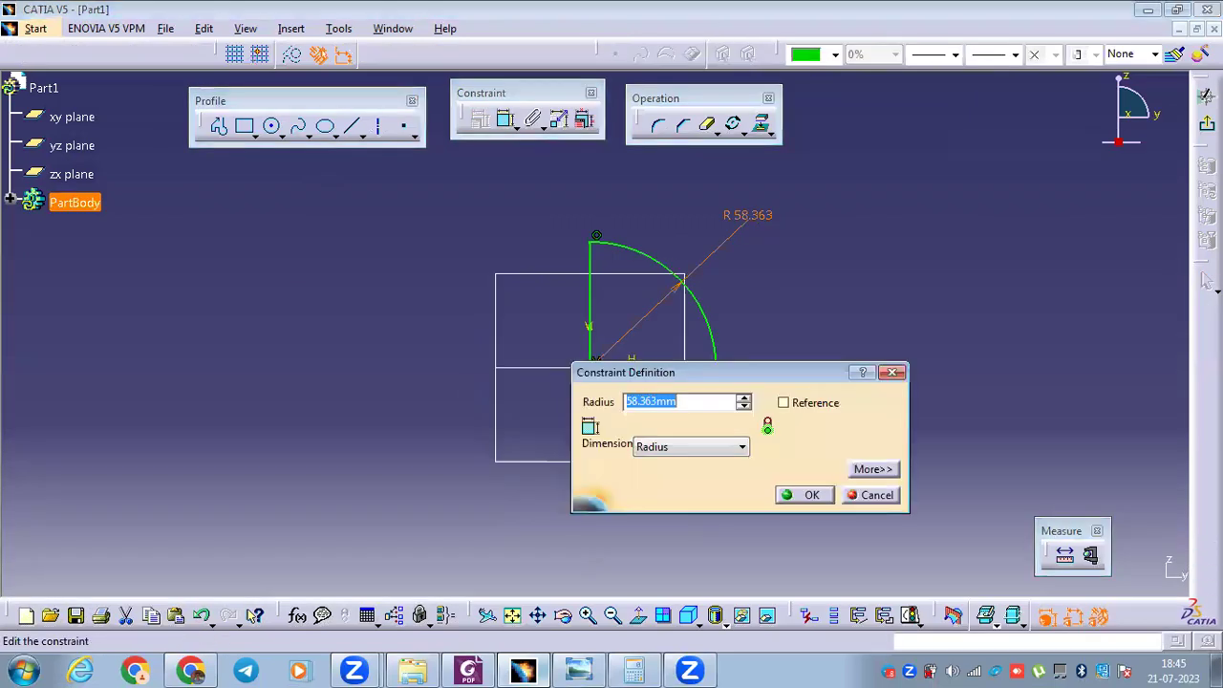
text(20)
key(Return)
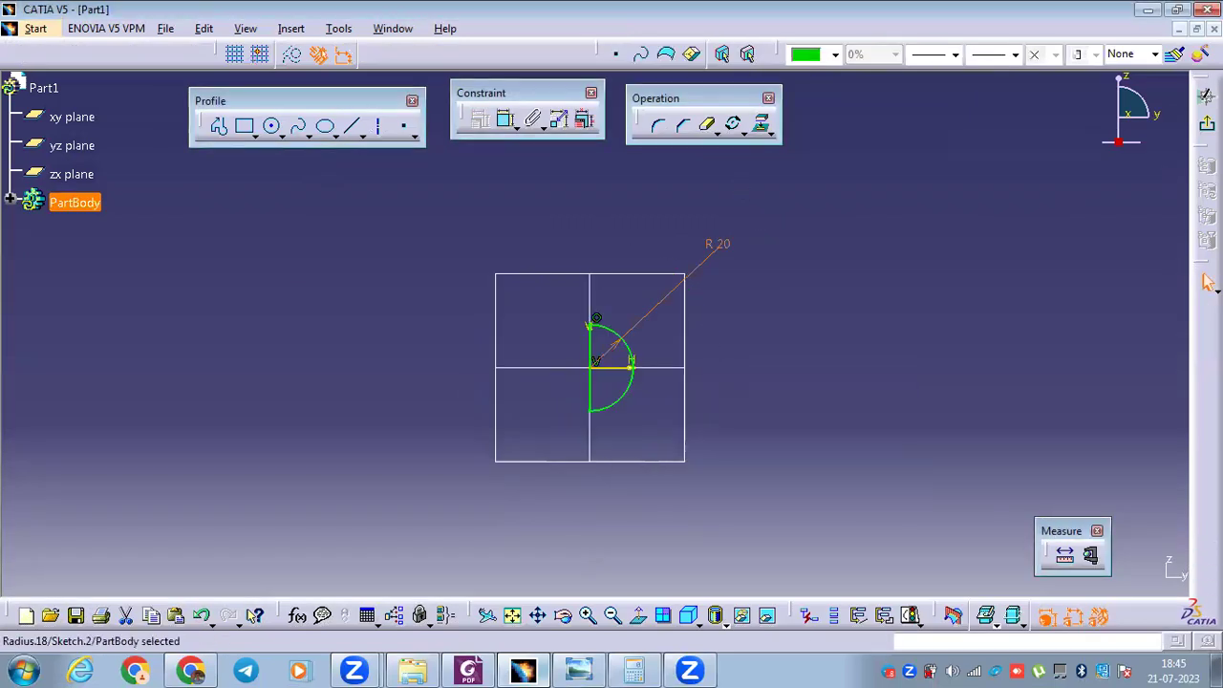
Exit the sketch and revolve the half circle 360 degrees with the Shaft command about its straight edge to form a sphere.
click(1206, 123)
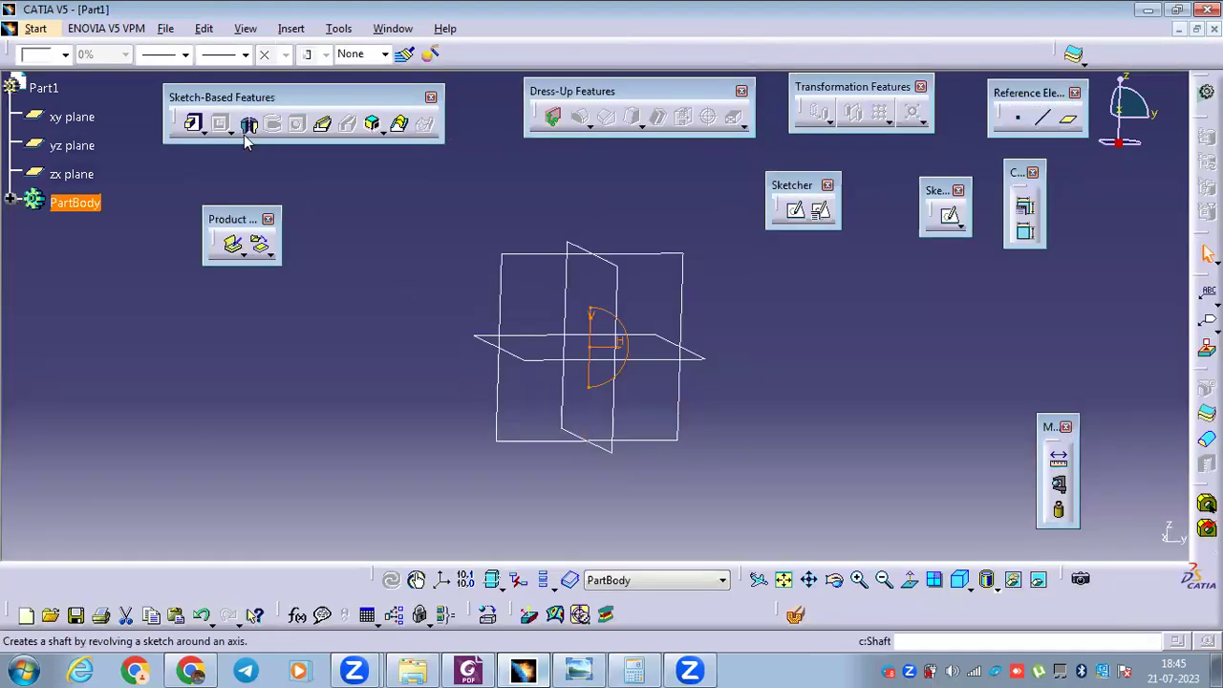
click(246, 127)
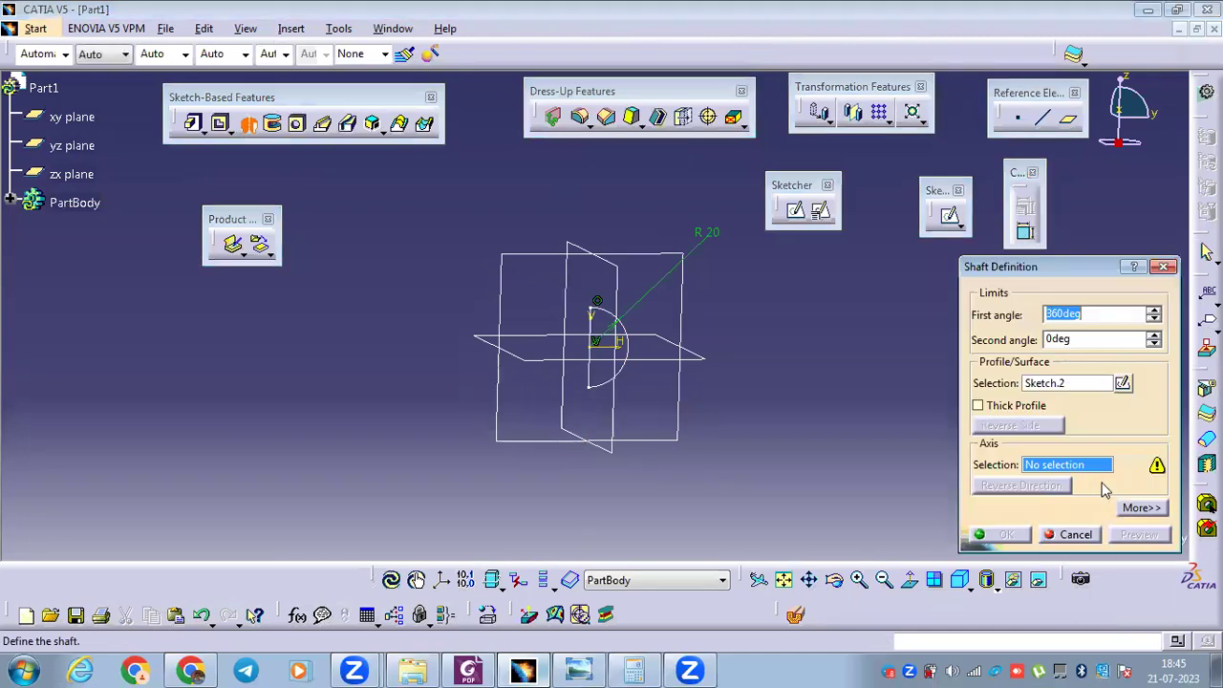
click(598, 336)
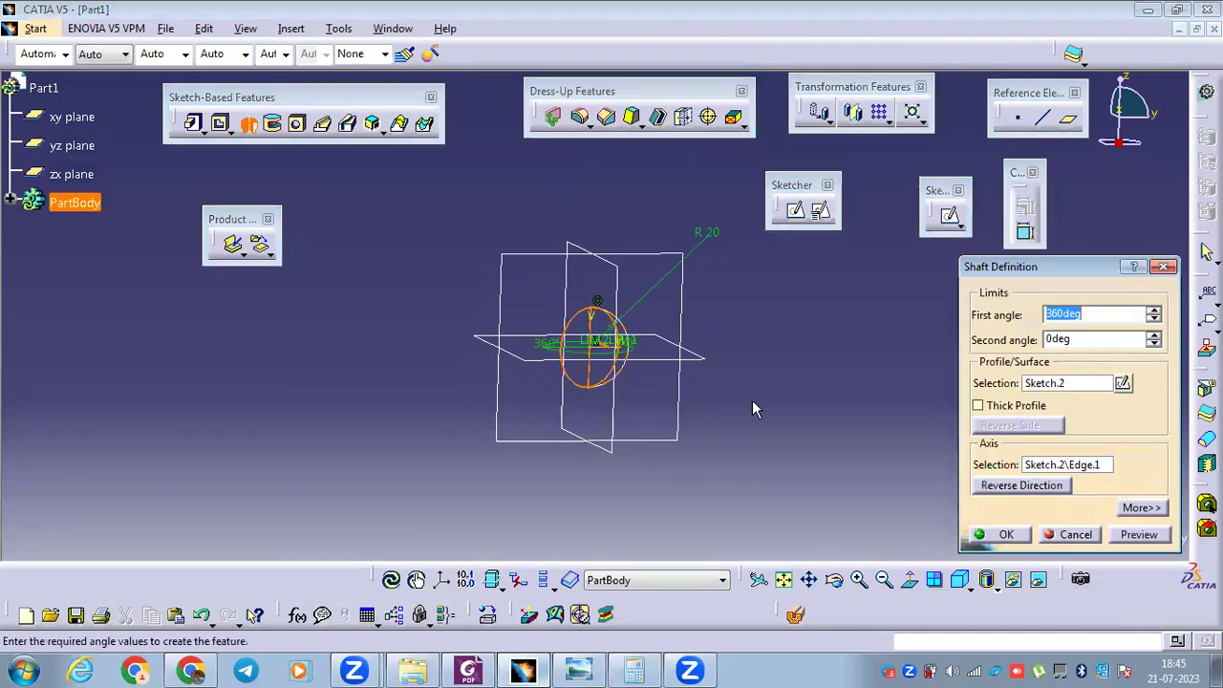
key(Return)
Undo the shaft made from the half-circle sketch.
middle_drag(657, 361, 61, 230)
key(ctrl+z)
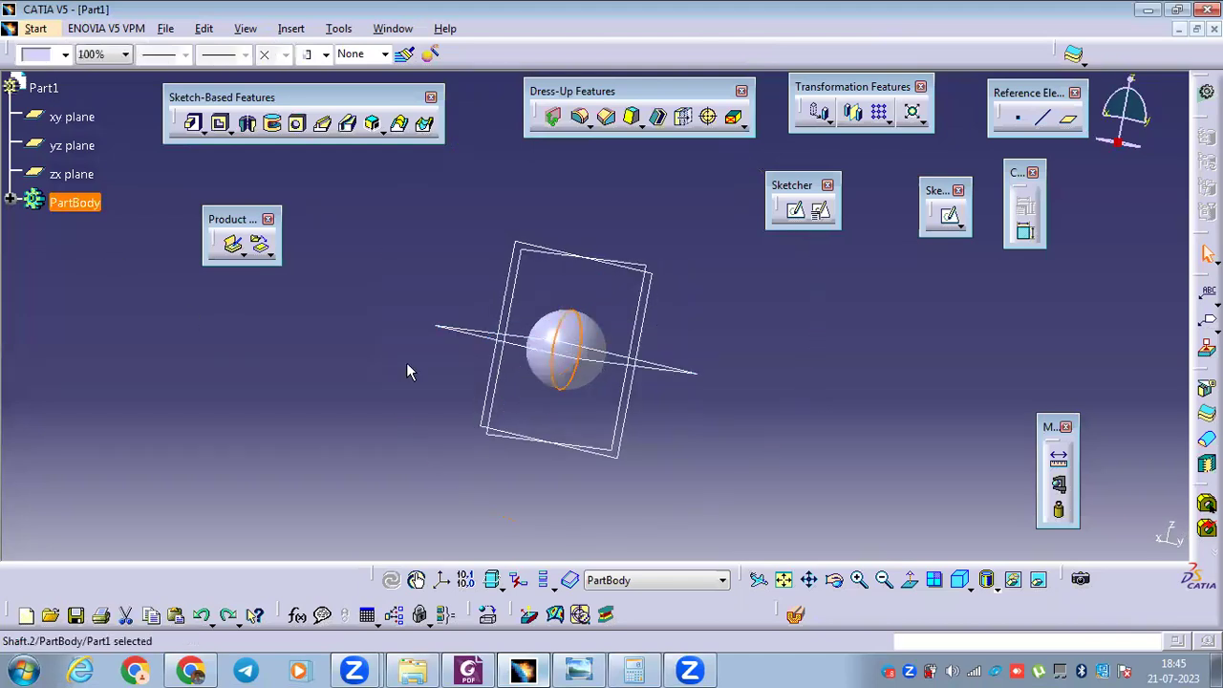
click(330, 244)
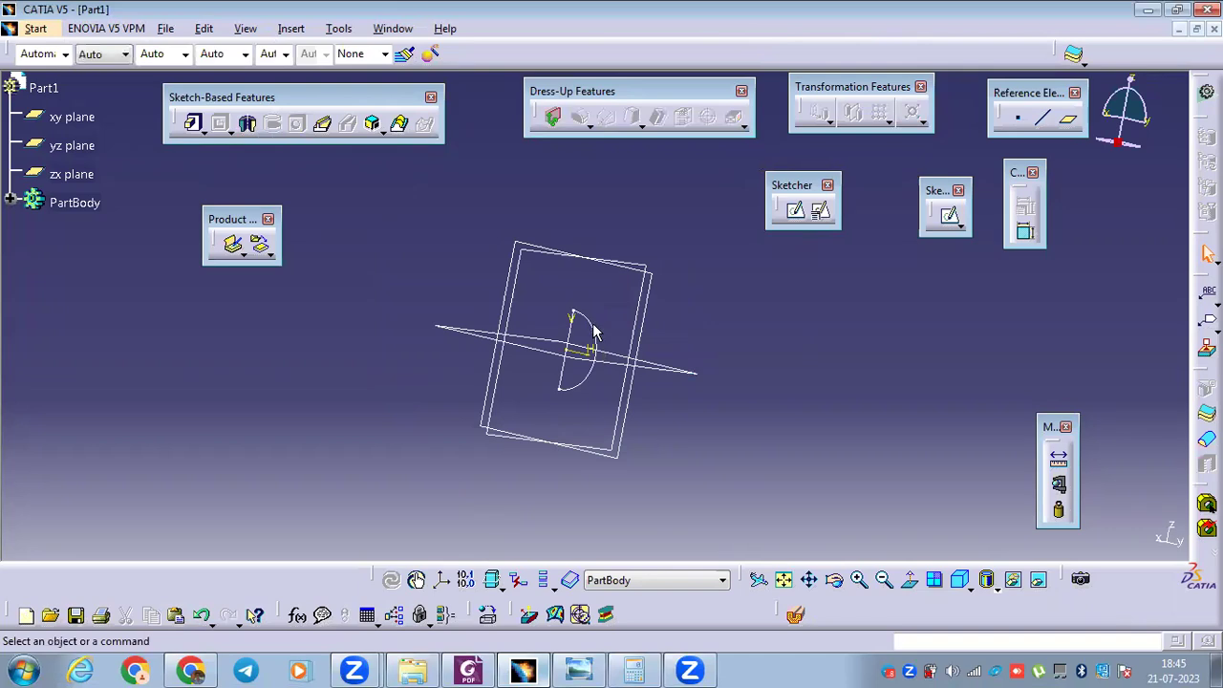
Reopen the half-circle sketch, draw an axis along its straight edge and exit the sketch.
double_click(585, 325)
click(379, 126)
click(562, 272)
click(566, 471)
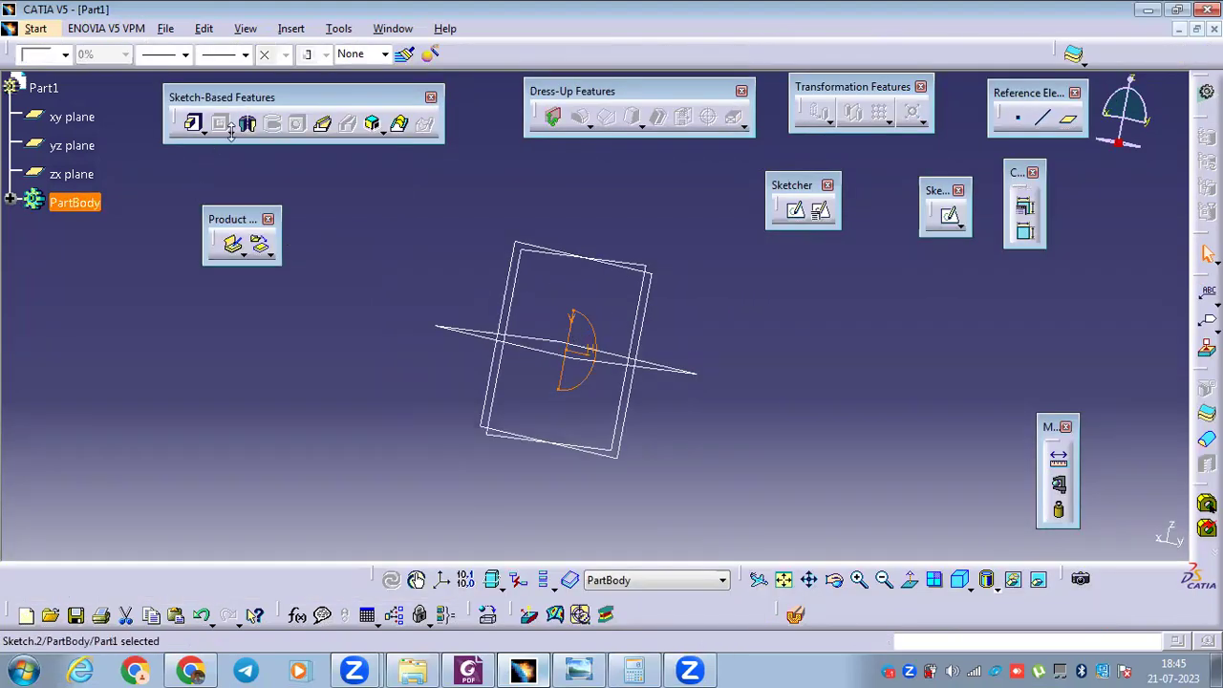
Revolve the half-circle sketch 360 degrees about the sketch axis with the Shaft command to form a sphere.
click(247, 124)
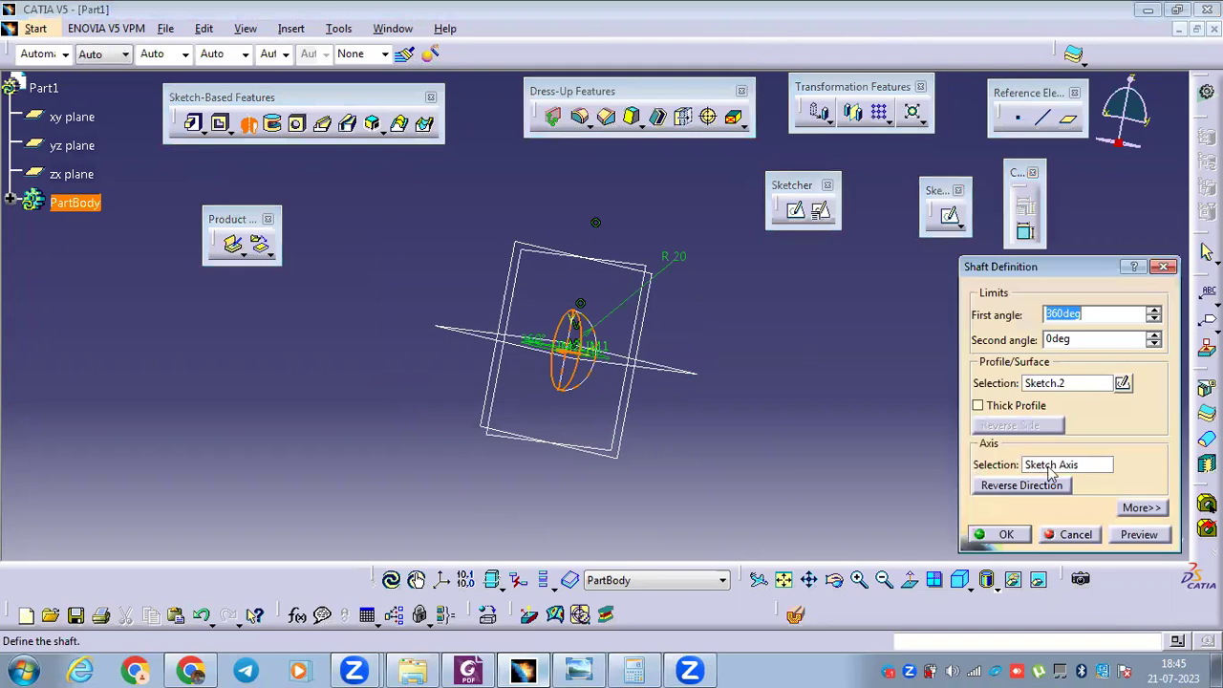
click(1005, 535)
middle_drag(621, 424, 567, 322)
Edit the sphere's shaft and set its first angle to 180 degrees to form a half sphere.
double_click(567, 322)
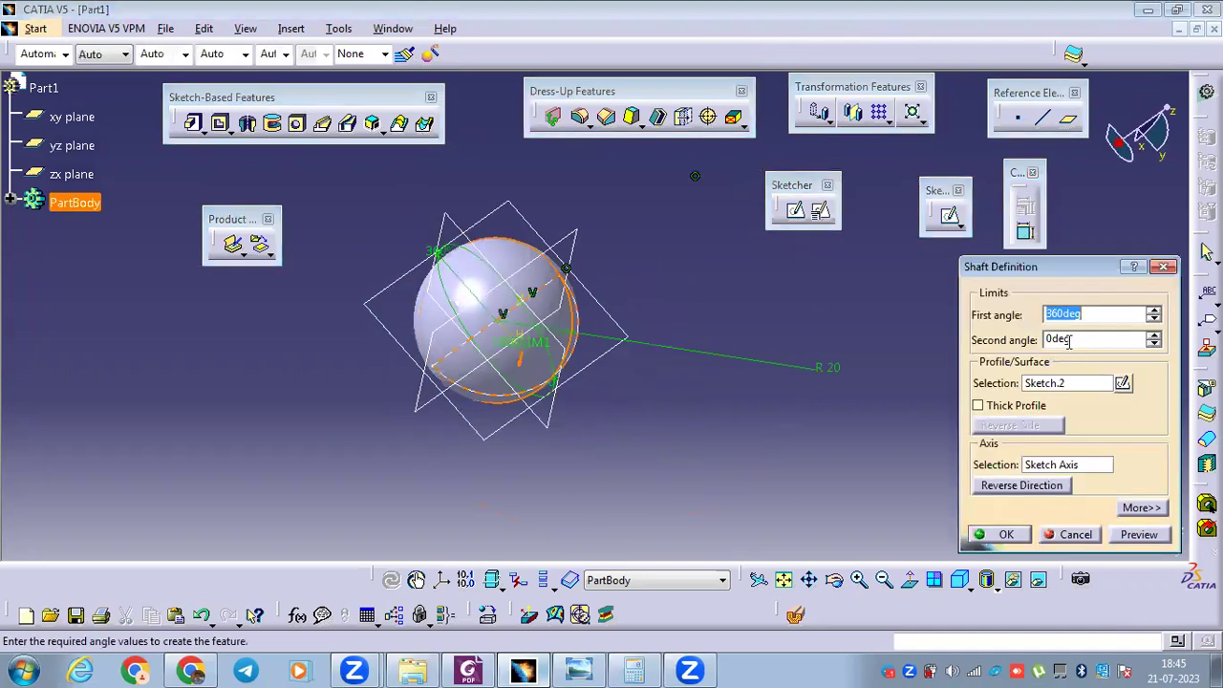
text(180)
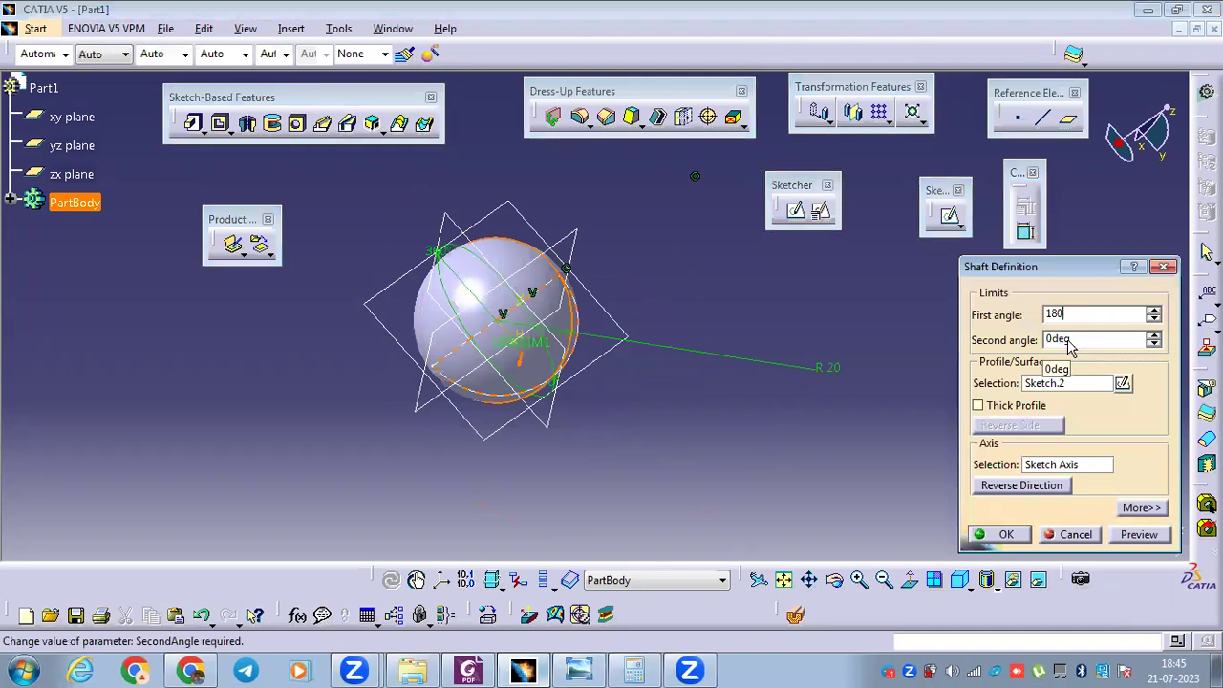
click(1002, 534)
click(816, 376)
middle_drag(612, 374, 550, 299)
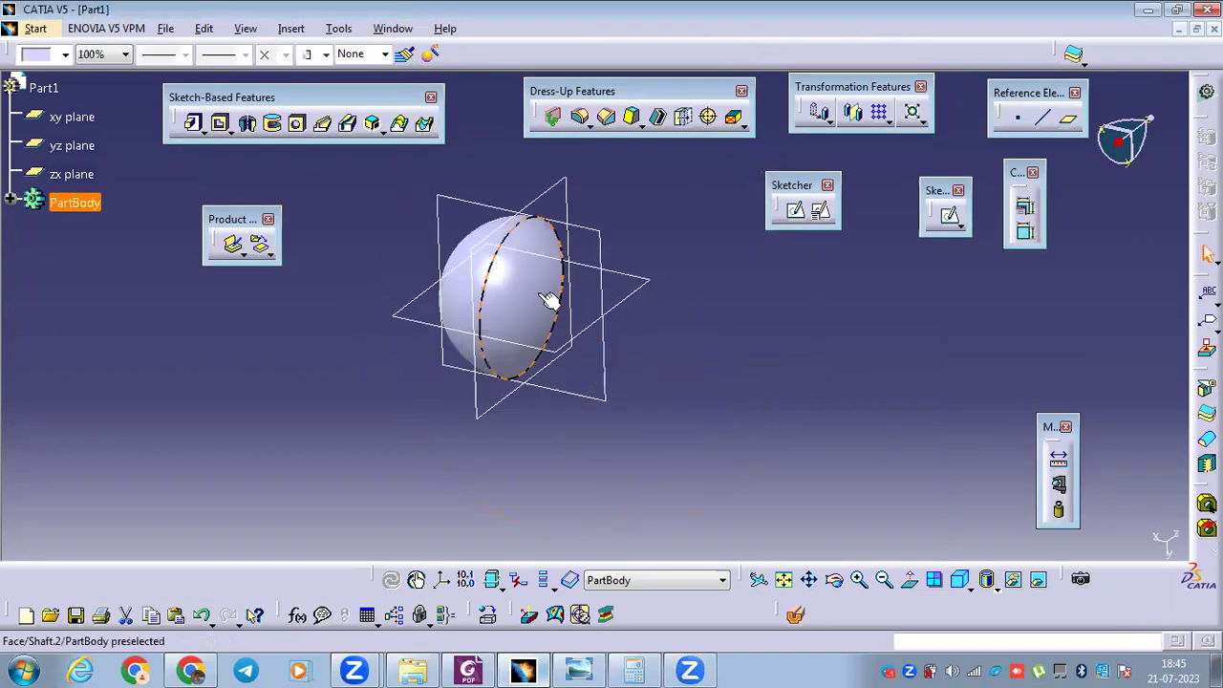
Delete the half-sphere shaft together with its sketch and reset the part to the isometric view.
click(535, 291)
key(Delete)
click(1051, 533)
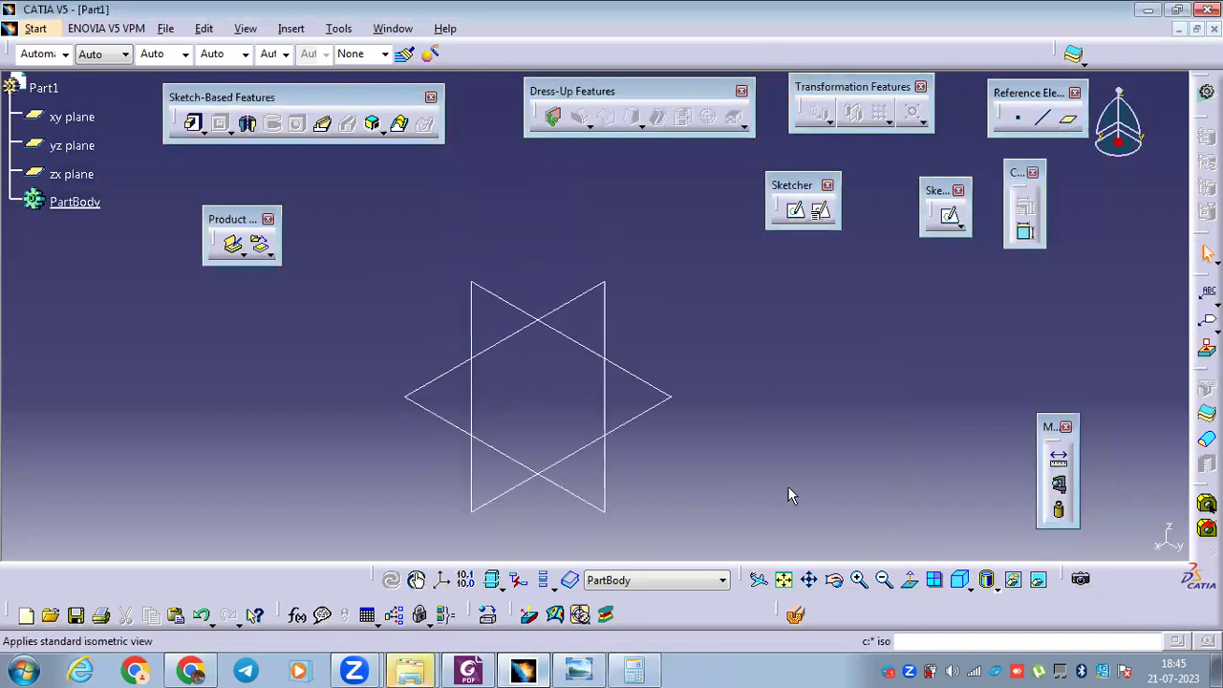
middle_drag(721, 412, 481, 350)
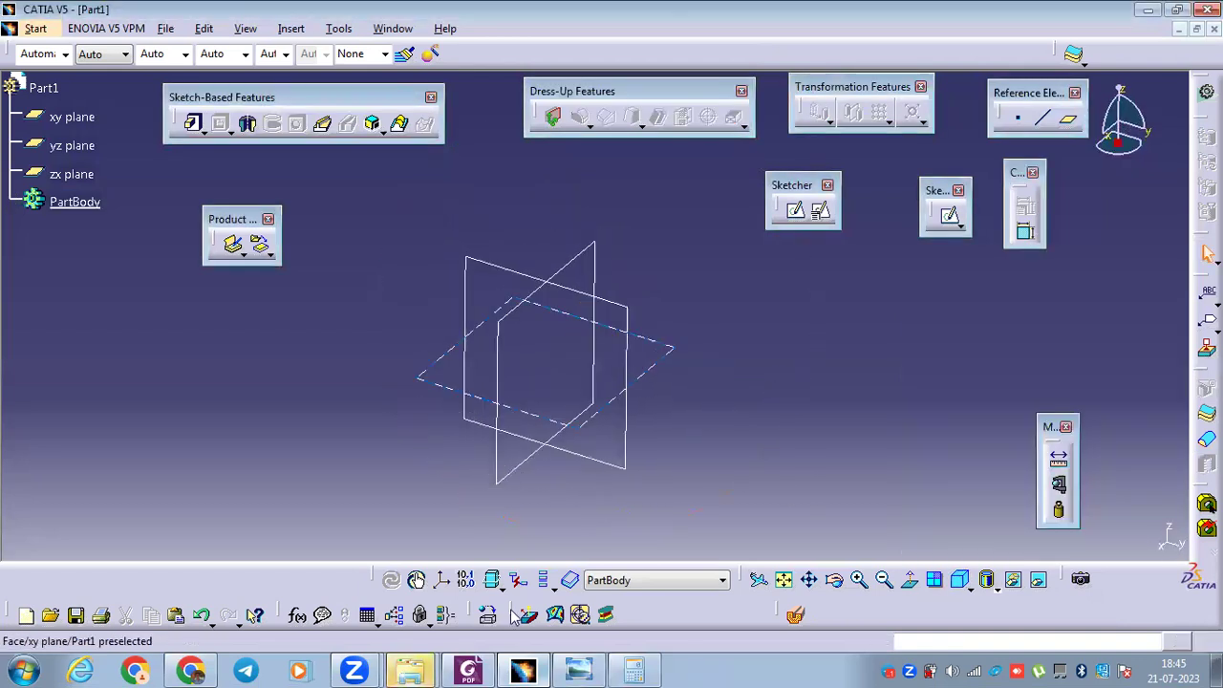
Switch to Mech exercise book.pdf in Foxit PDF Editor and examine the dome part's section A-A, top view and dimensions on page 2.
click(577, 670)
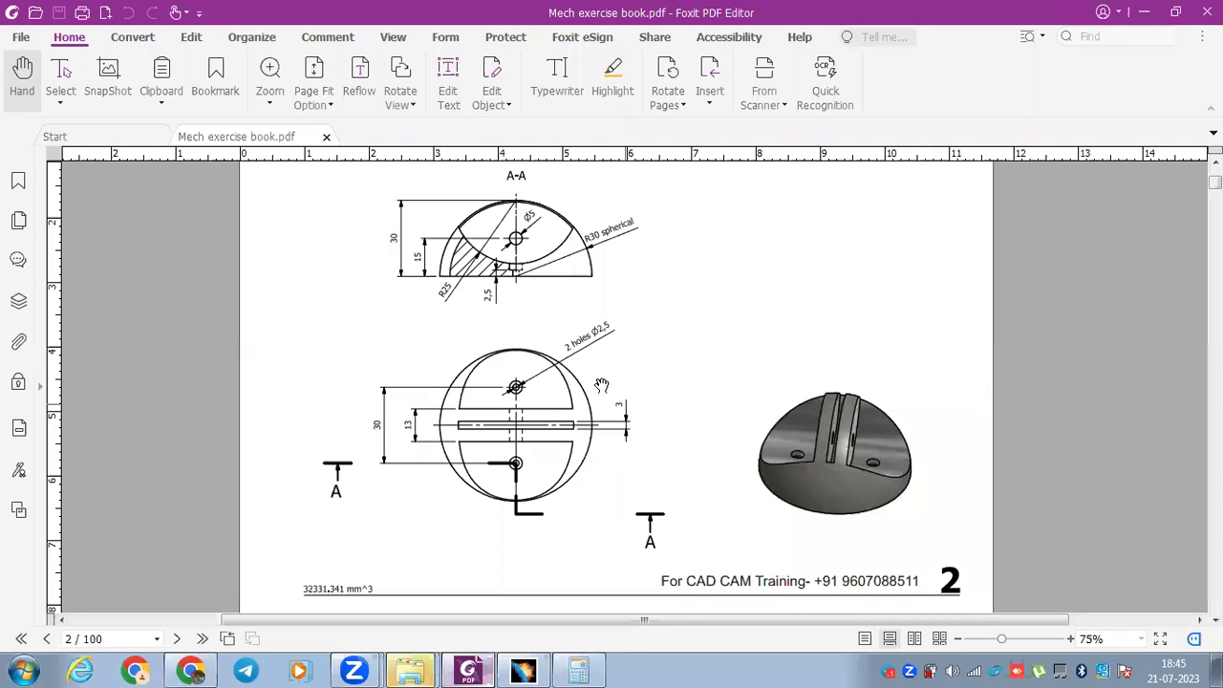
ctrl+scroll(413, 252, up, 2)
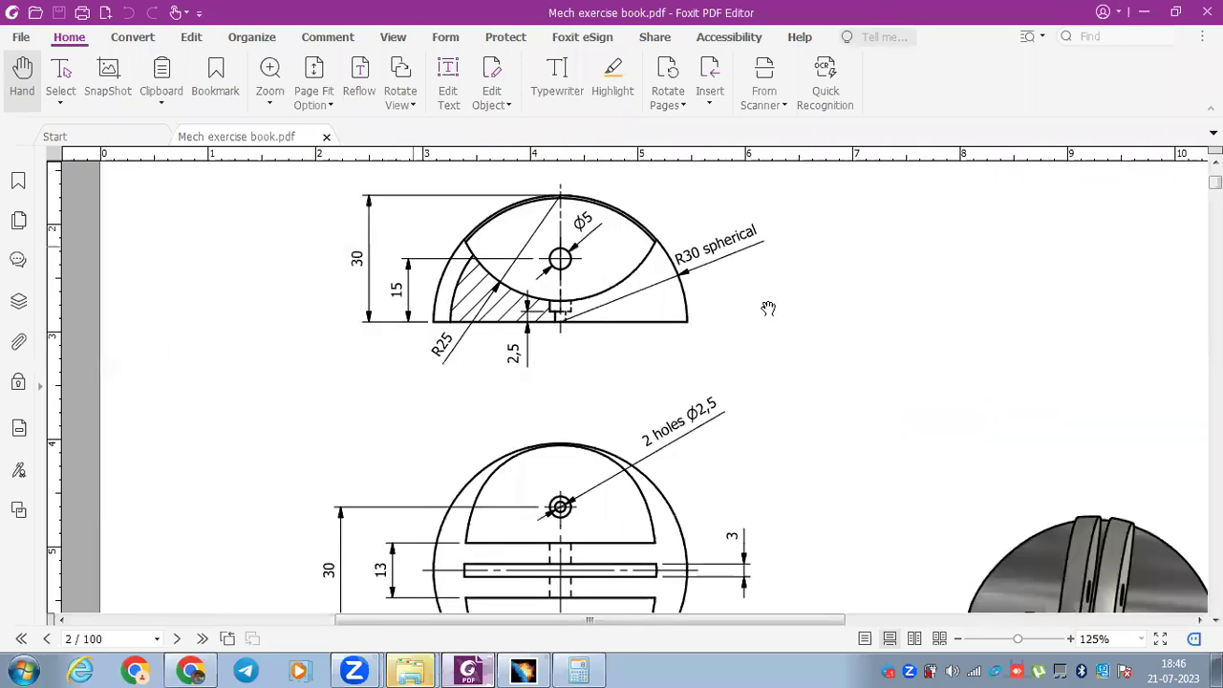
ctrl+scroll(755, 268, up, 3)
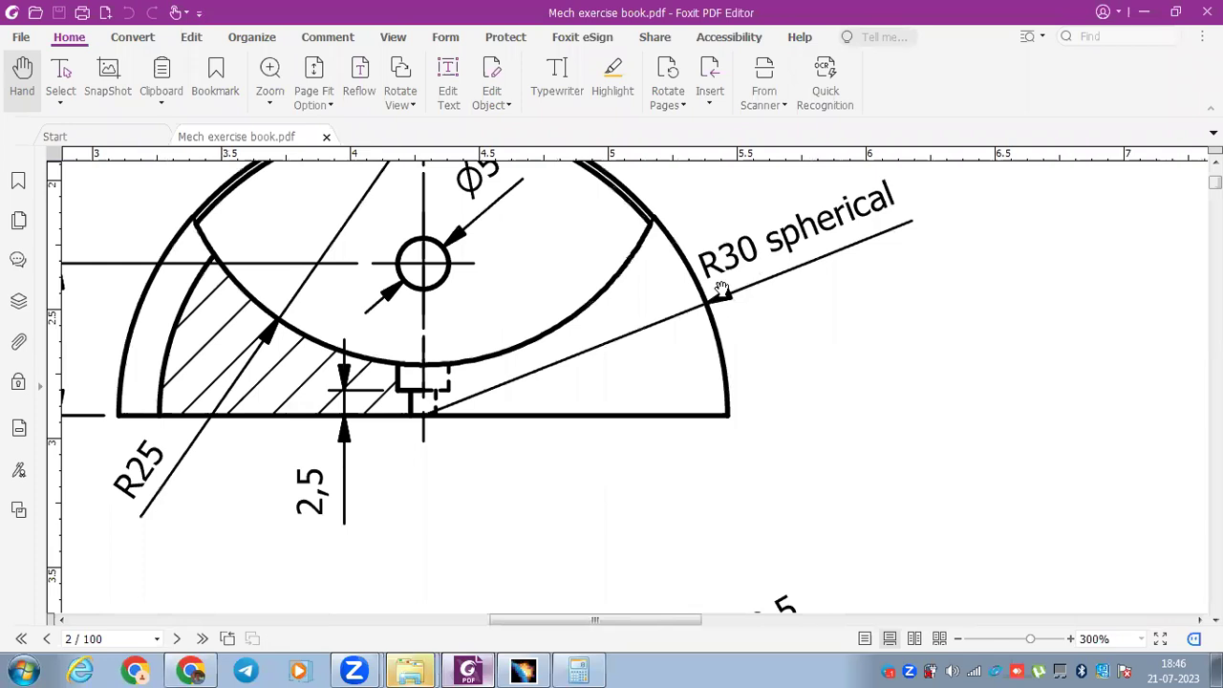
ctrl+scroll(742, 287, down, 1)
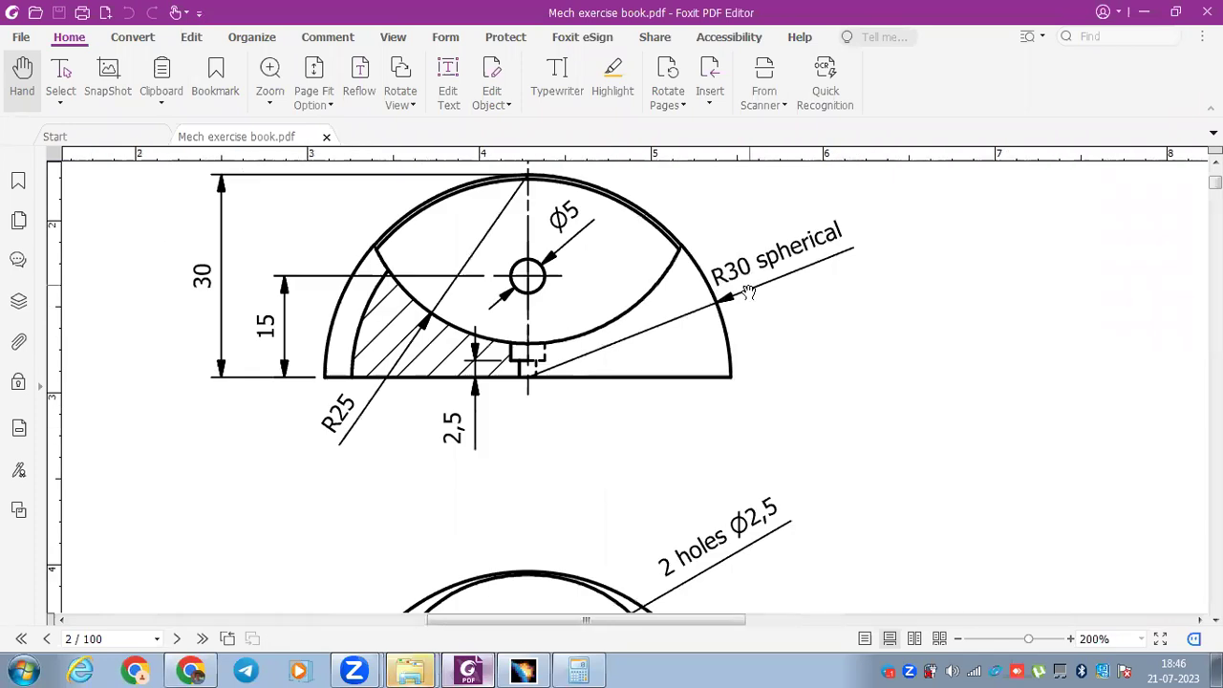
scroll(736, 353, down, 3)
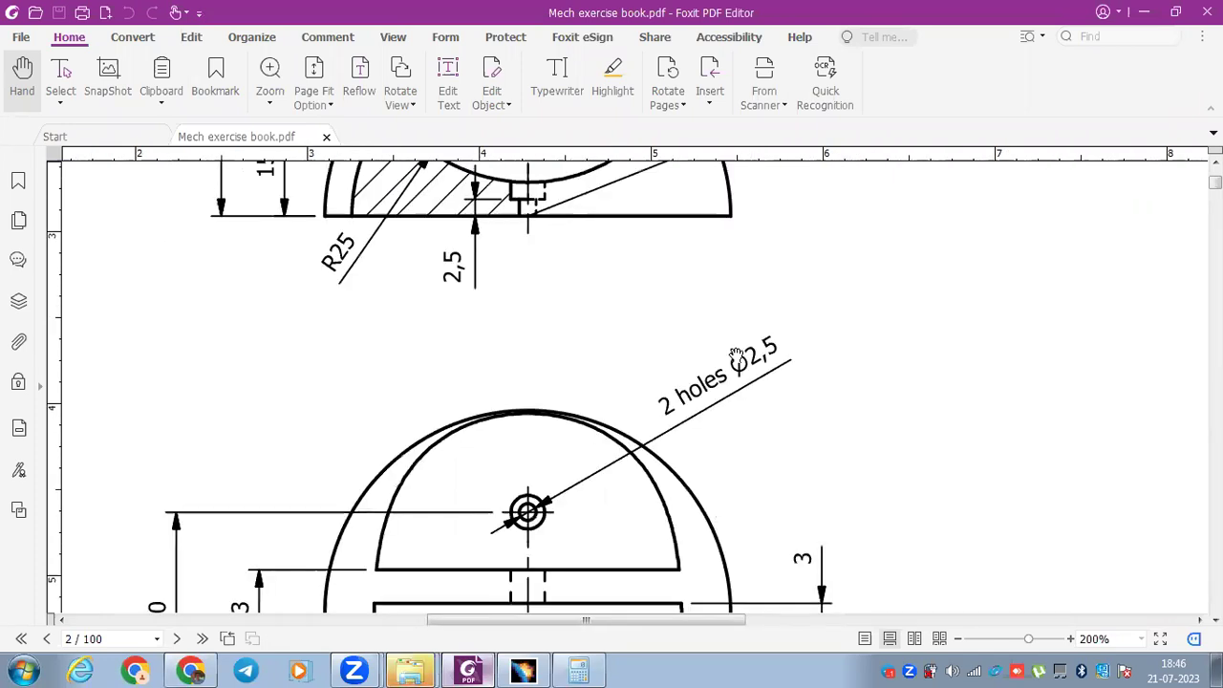
ctrl+scroll(650, 307, up, 2)
ctrl+scroll(650, 308, down, 2)
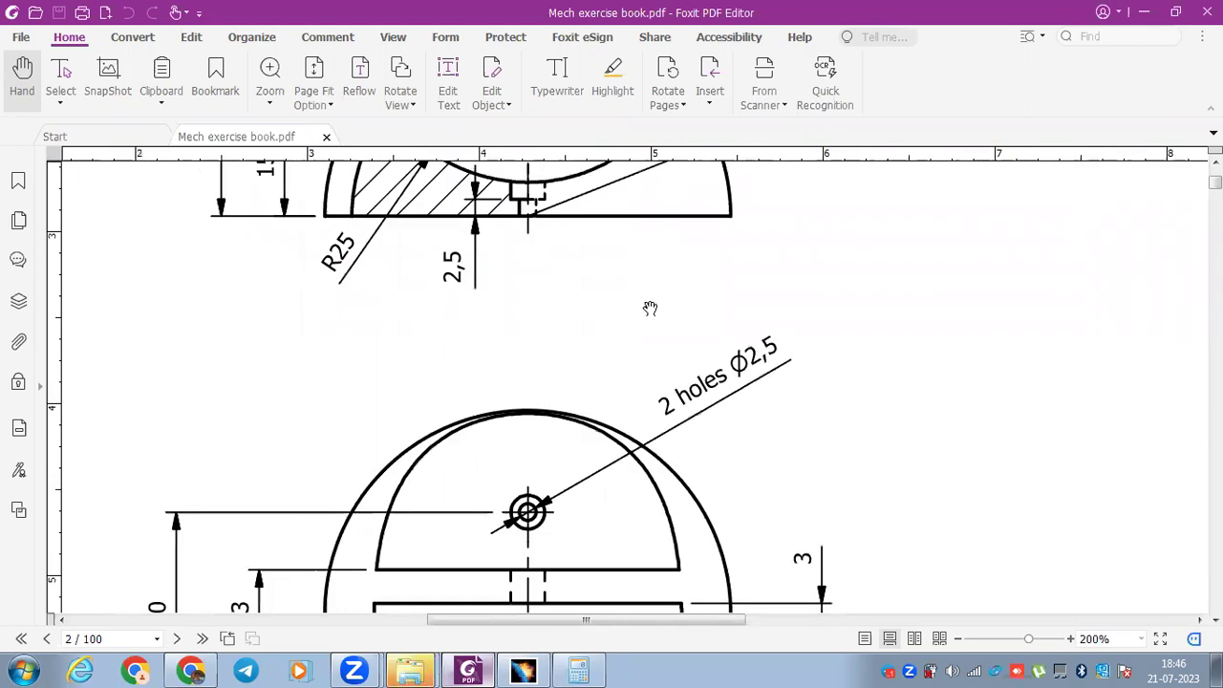
ctrl+scroll(1084, 540, down, 1)
scroll(1080, 538, down, 2)
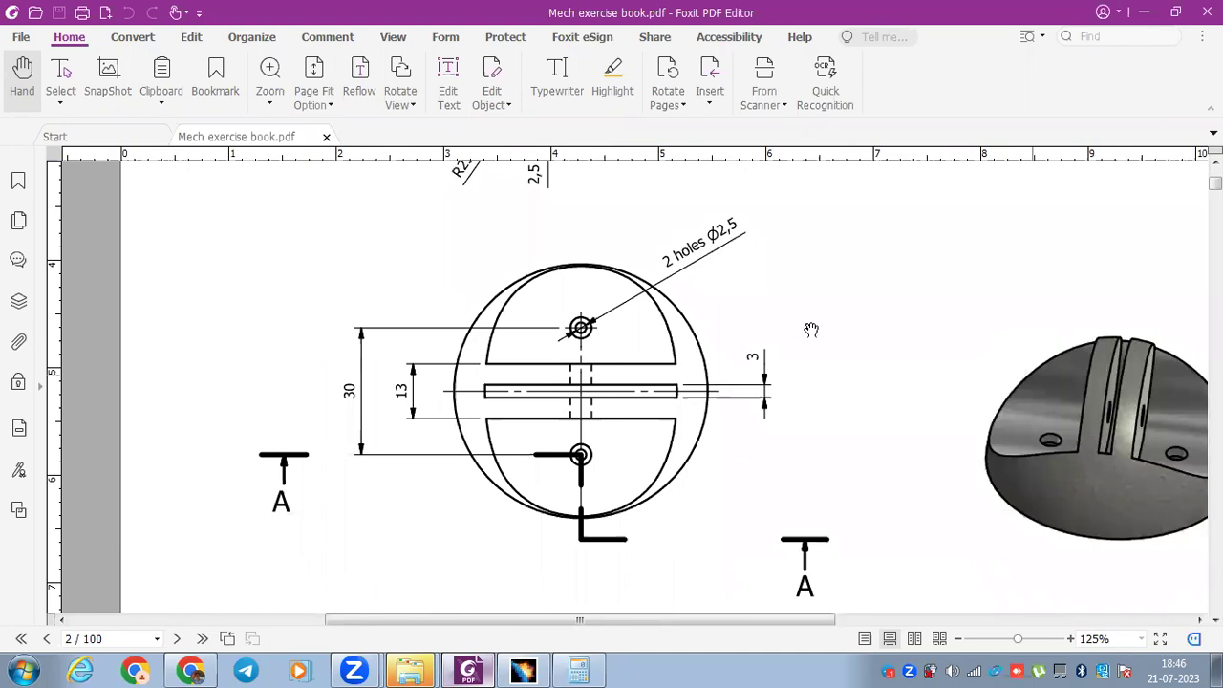
ctrl+scroll(853, 344, down, 1)
scroll(724, 275, up, 2)
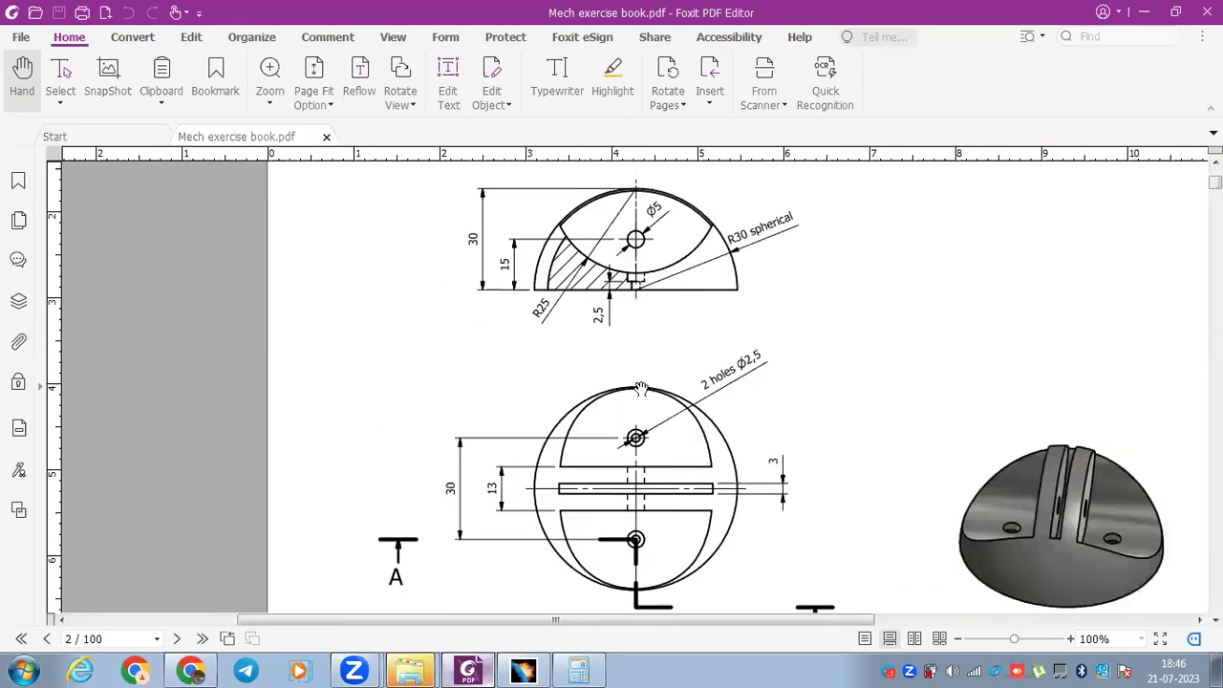
ctrl+scroll(640, 388, up, 1)
Switch back to CATIA, open a sketch on the yz plane and draw a circle of about 37 mm radius centred on the origin.
click(525, 669)
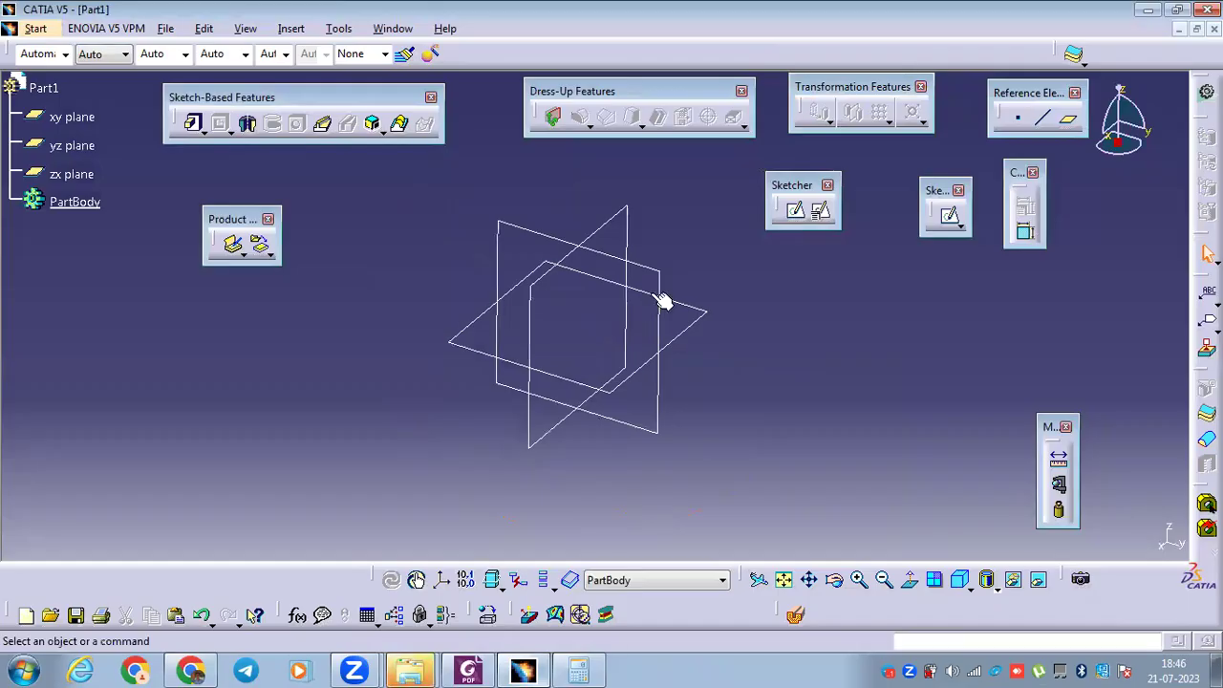
click(795, 212)
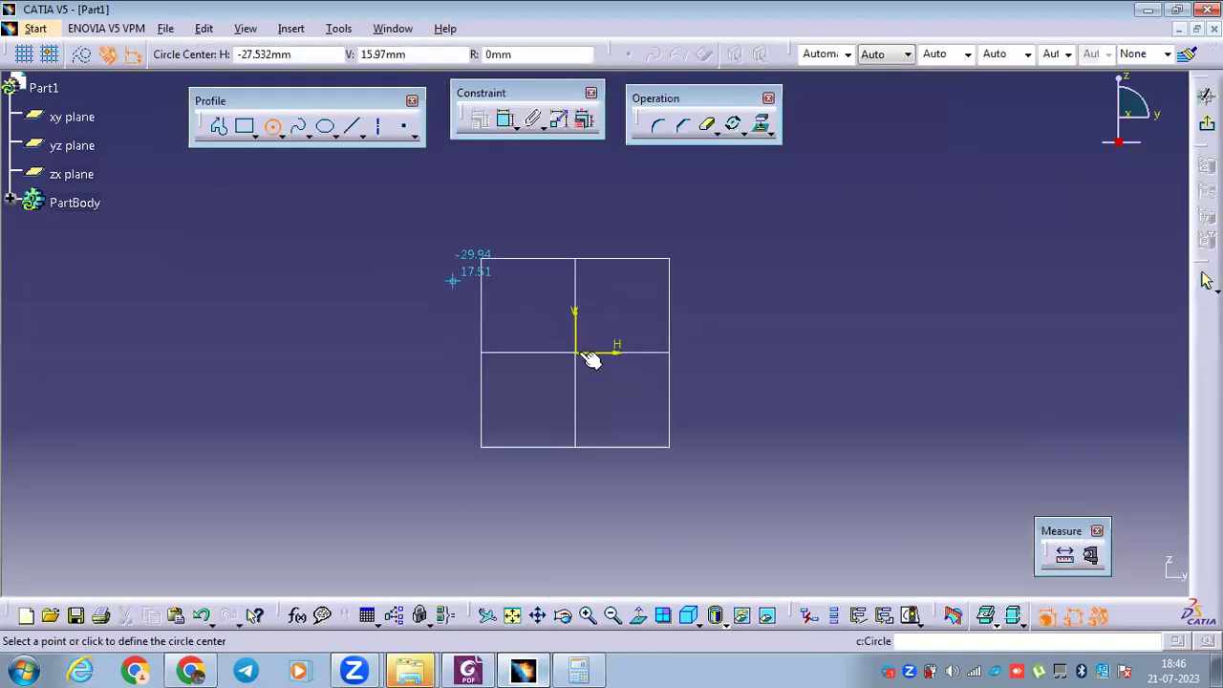
click(575, 353)
click(459, 253)
Draw a horizontal line across the circle's full diameter and quick-trim the circle's lower half.
click(351, 127)
click(425, 353)
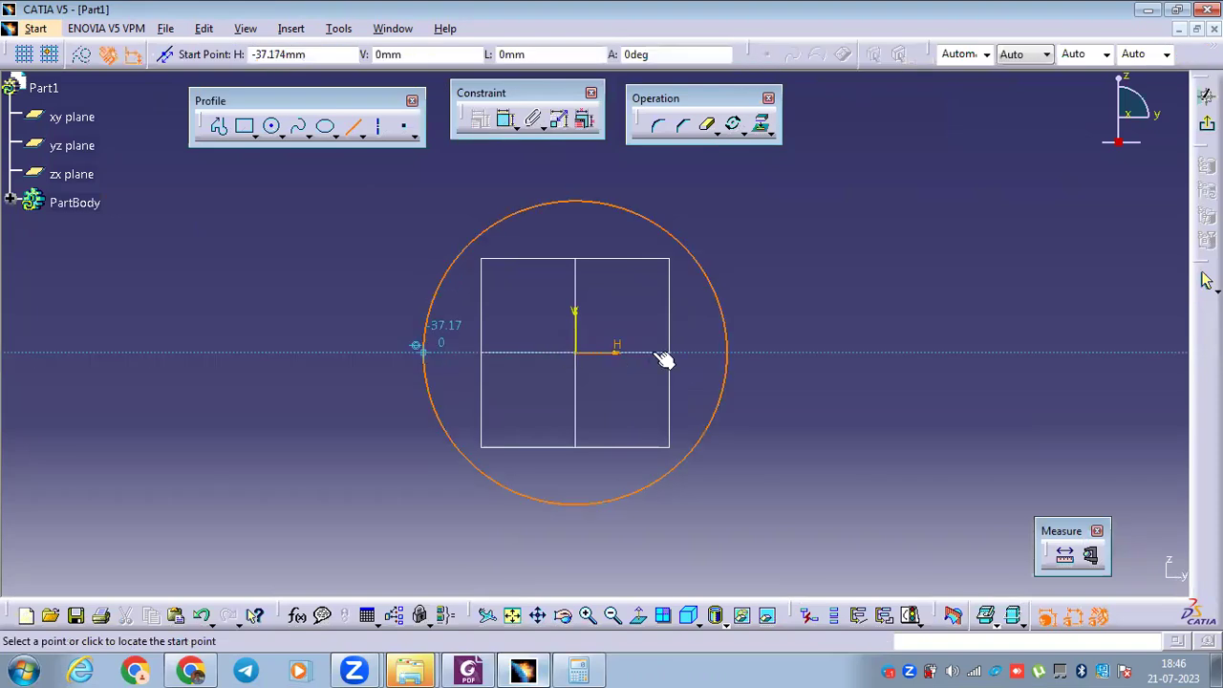
click(732, 353)
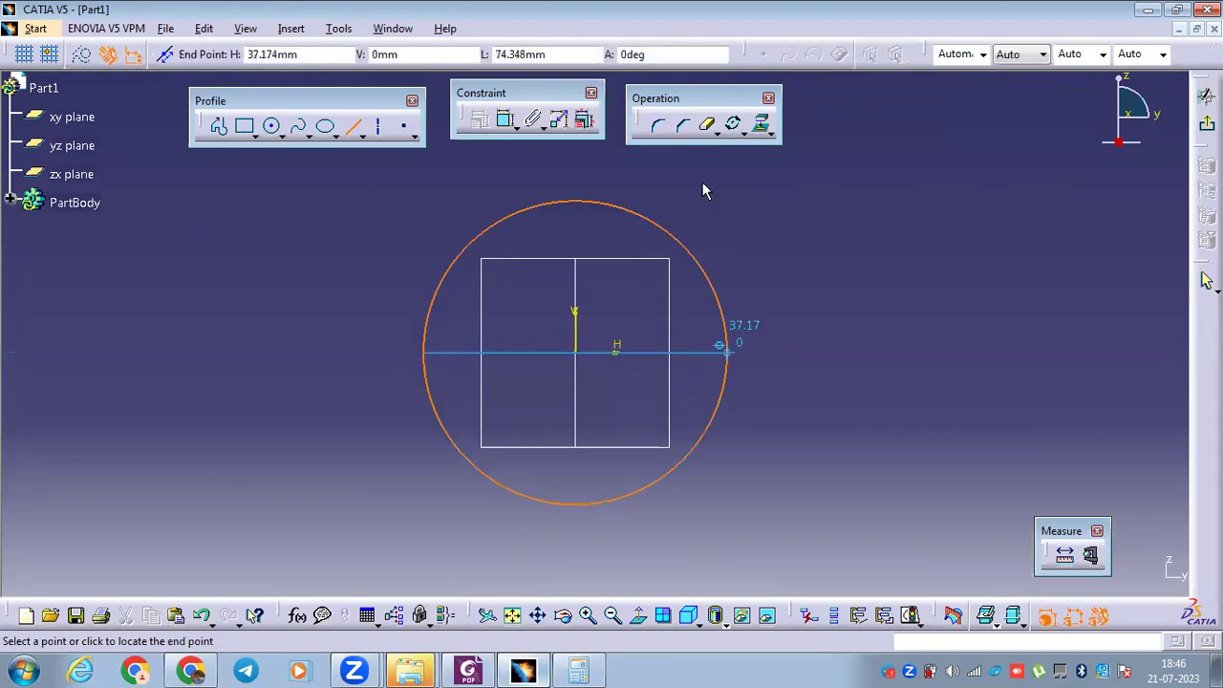
click(708, 124)
click(707, 124)
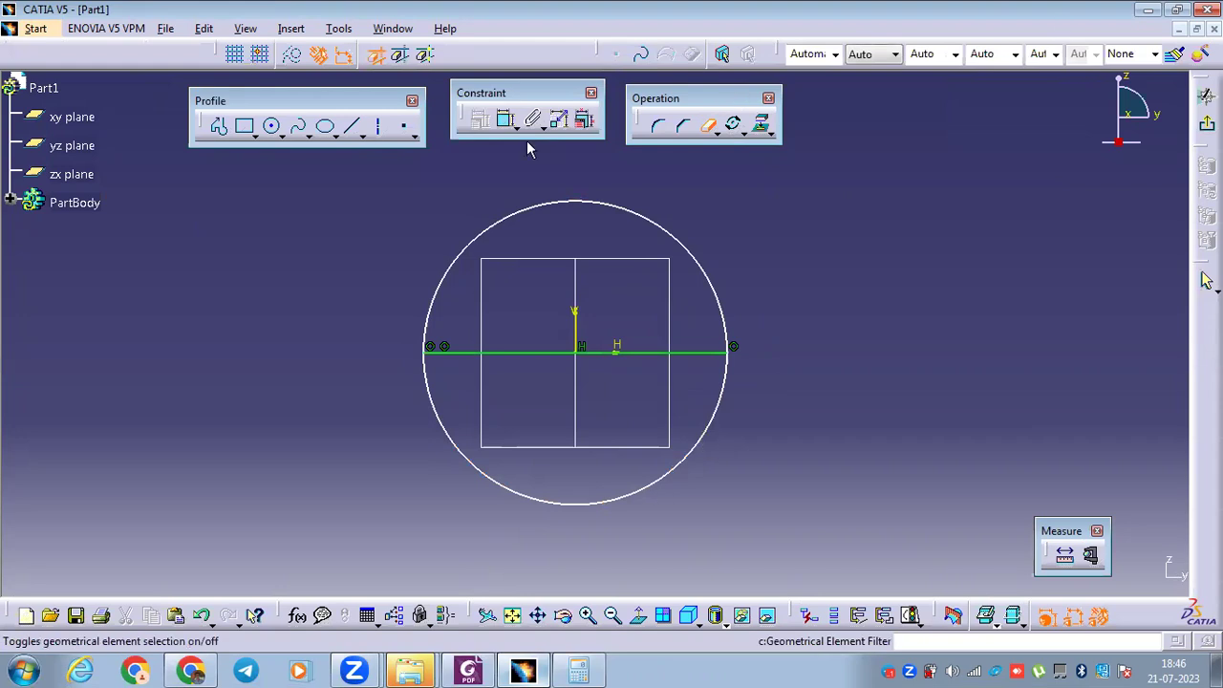
Dimension the upper half-circle arc and set its radius to 20 mm.
click(506, 120)
click(651, 221)
click(739, 206)
double_click(759, 206)
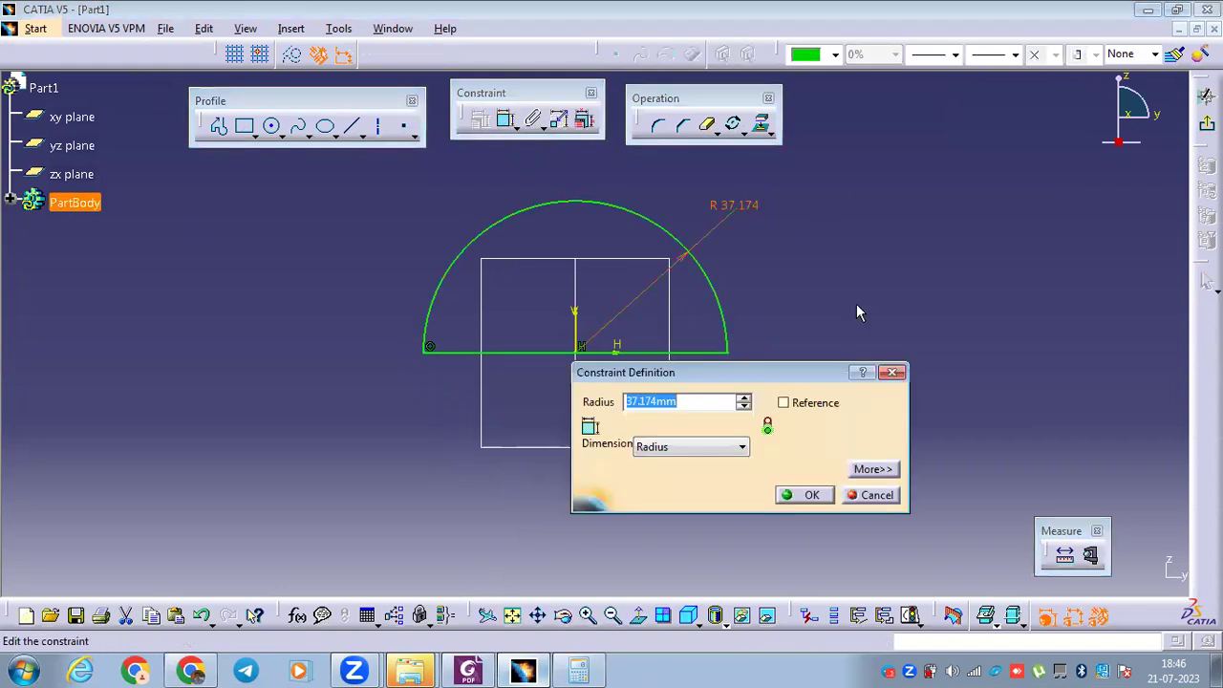
text(20)
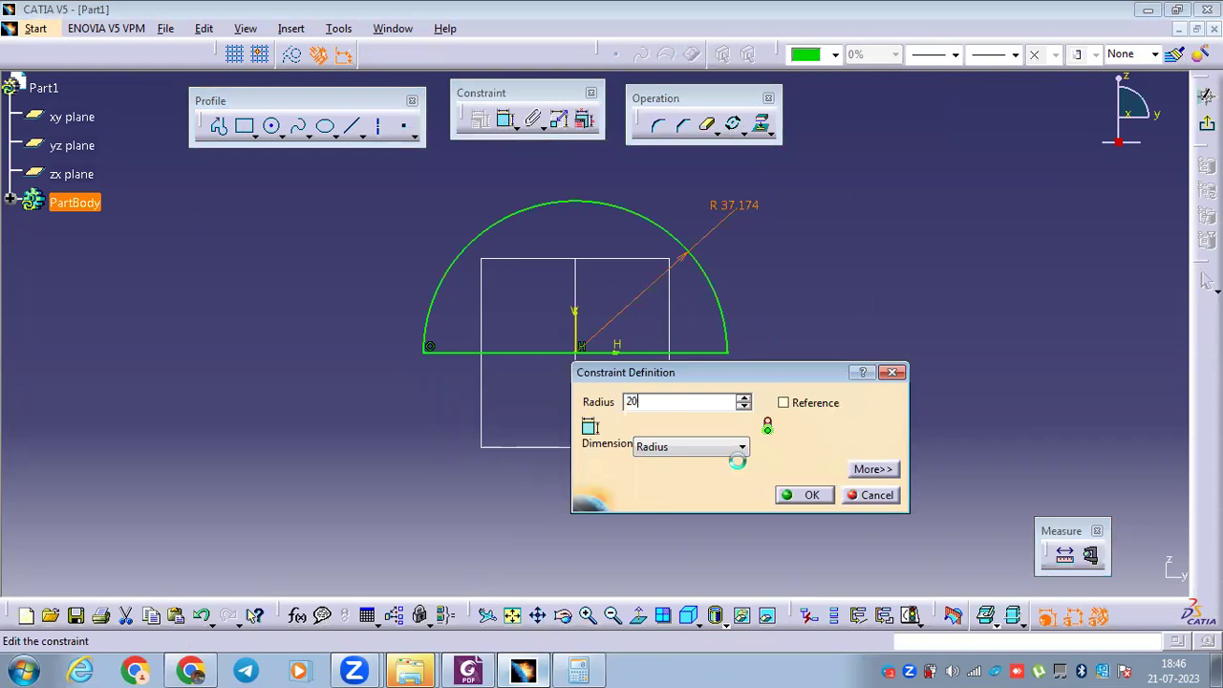
key(Return)
Check the spherical radius in the PDF drawing, return to CATIA and set the arc's radius to 30 mm.
click(472, 669)
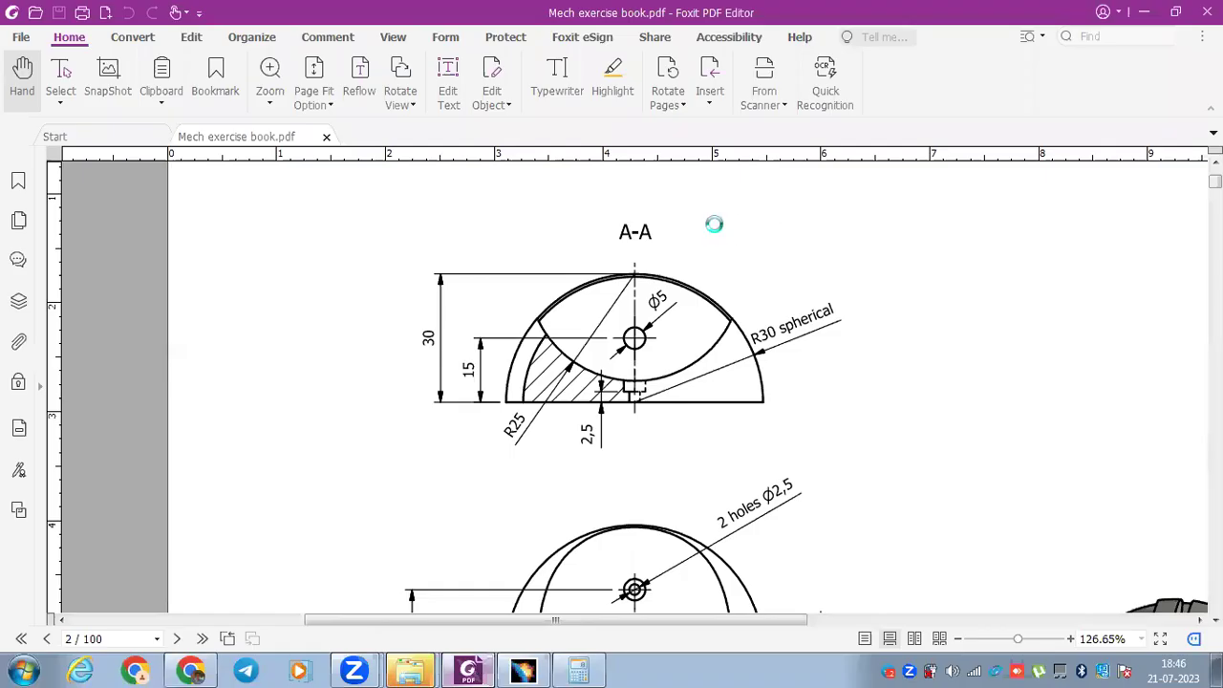
key(alt+Tab)
double_click(708, 230)
text(30)
key(Return)
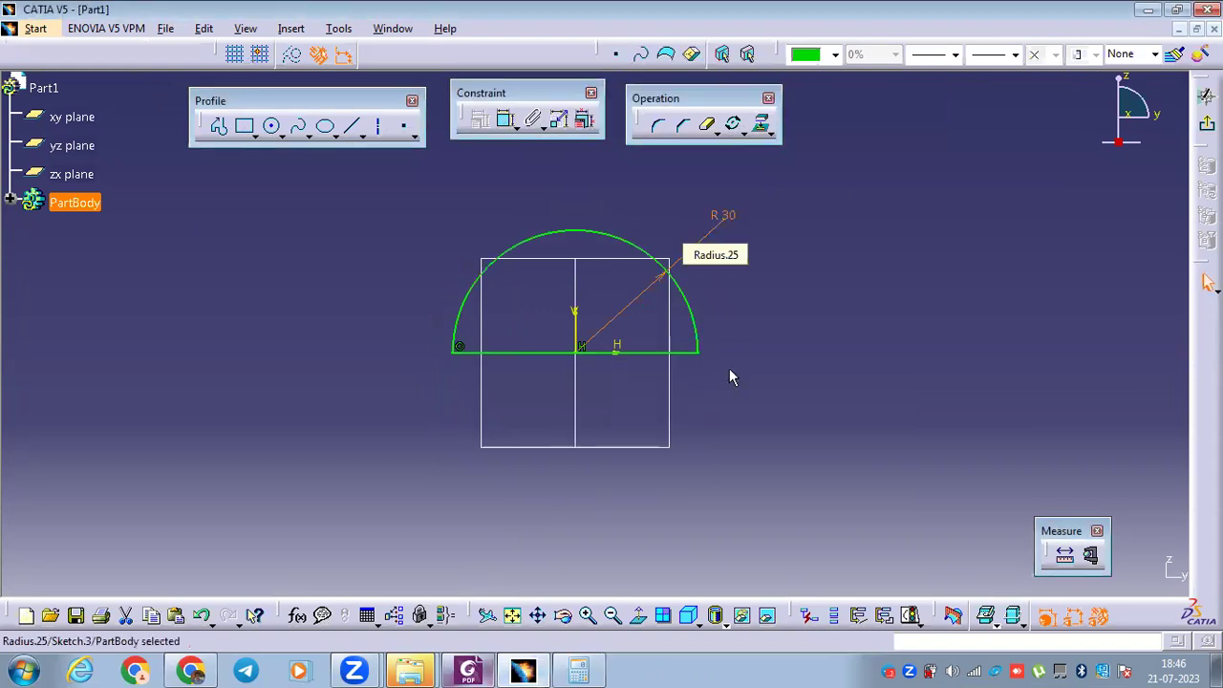
Draw a horizontal axis along the half circle's straight edge, extending past both ends, and exit the sketch.
click(370, 173)
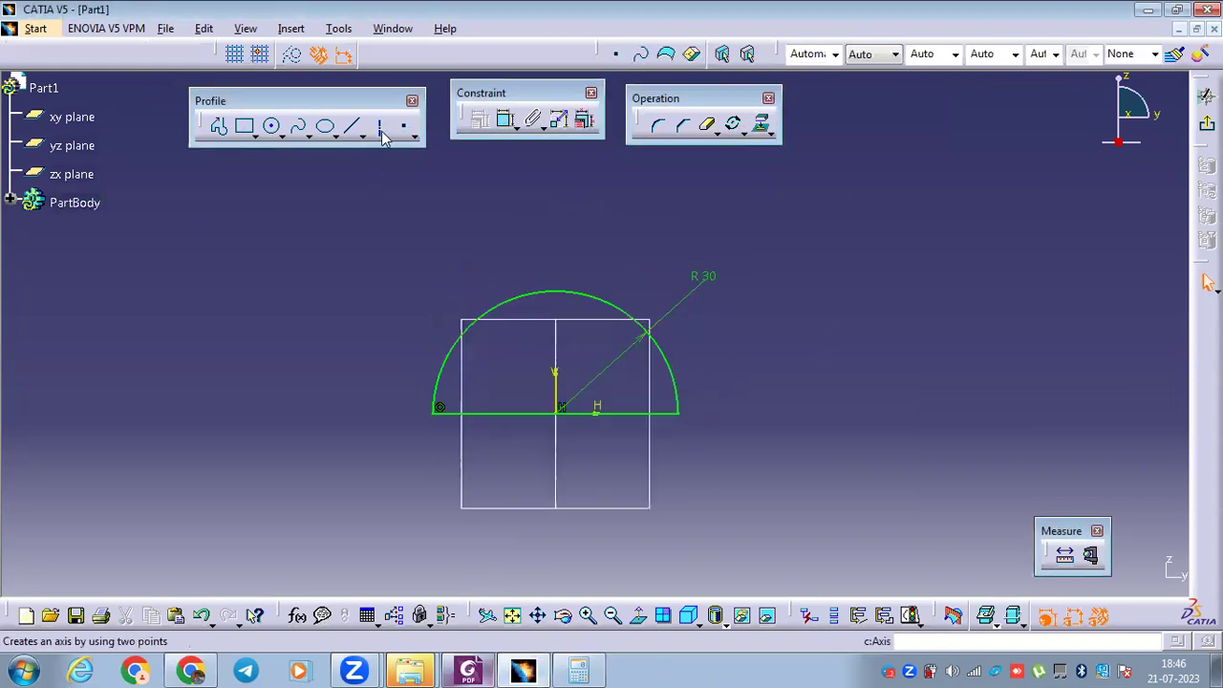
click(379, 125)
click(348, 417)
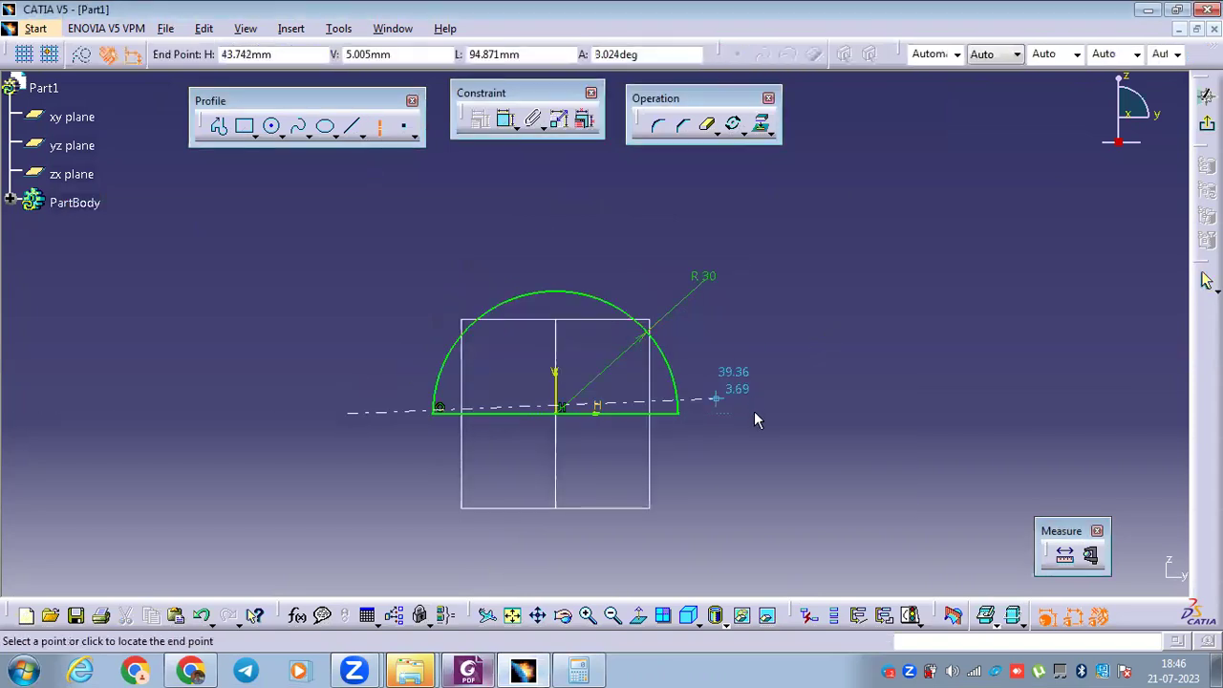
click(756, 414)
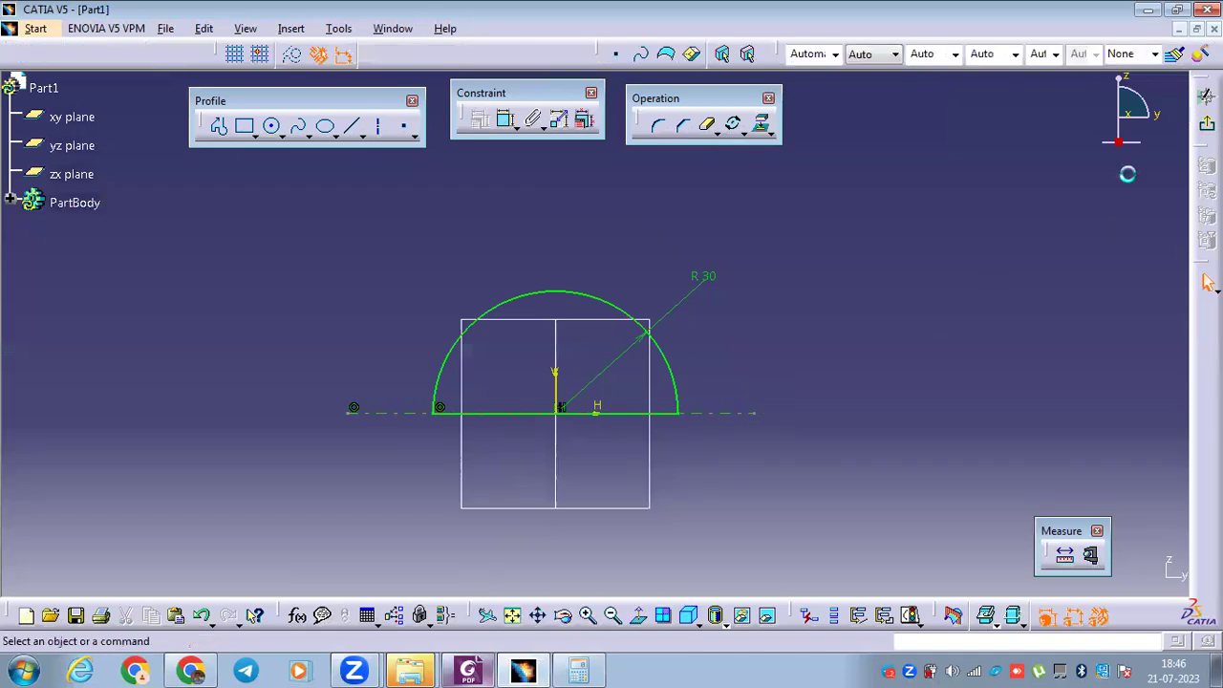
click(1206, 98)
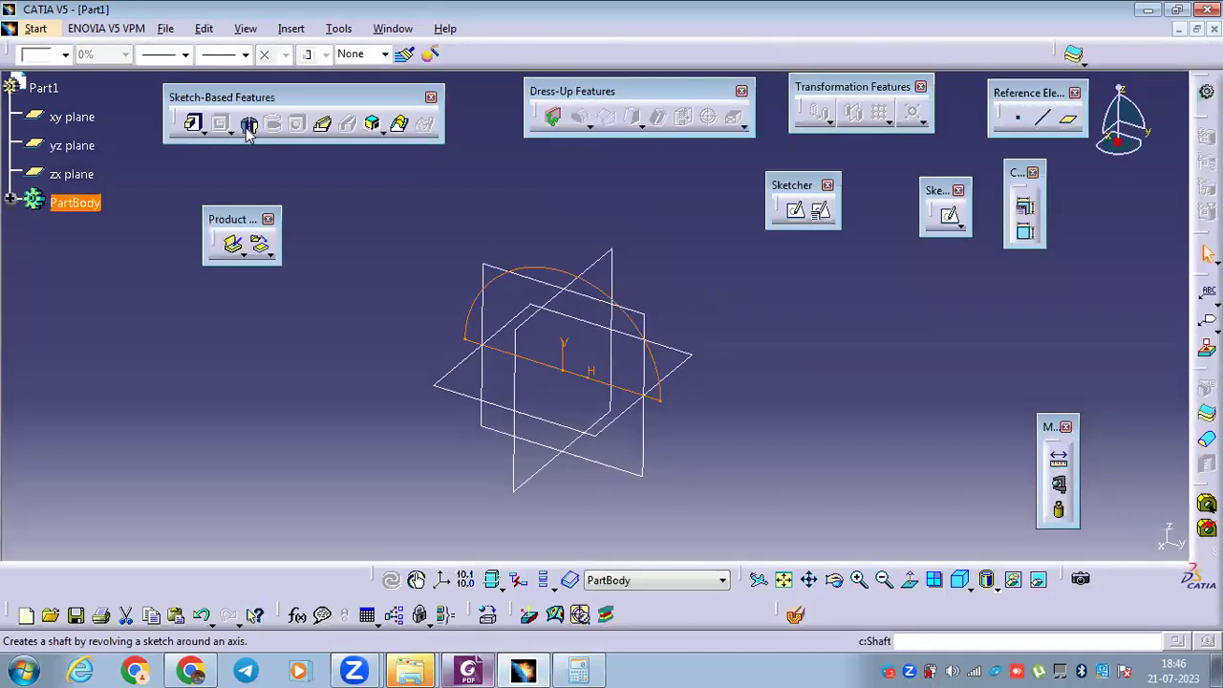
Start a Shaft of the half-circle sketch about its sketch axis and preview it with a 180-degree first angle.
key(Return)
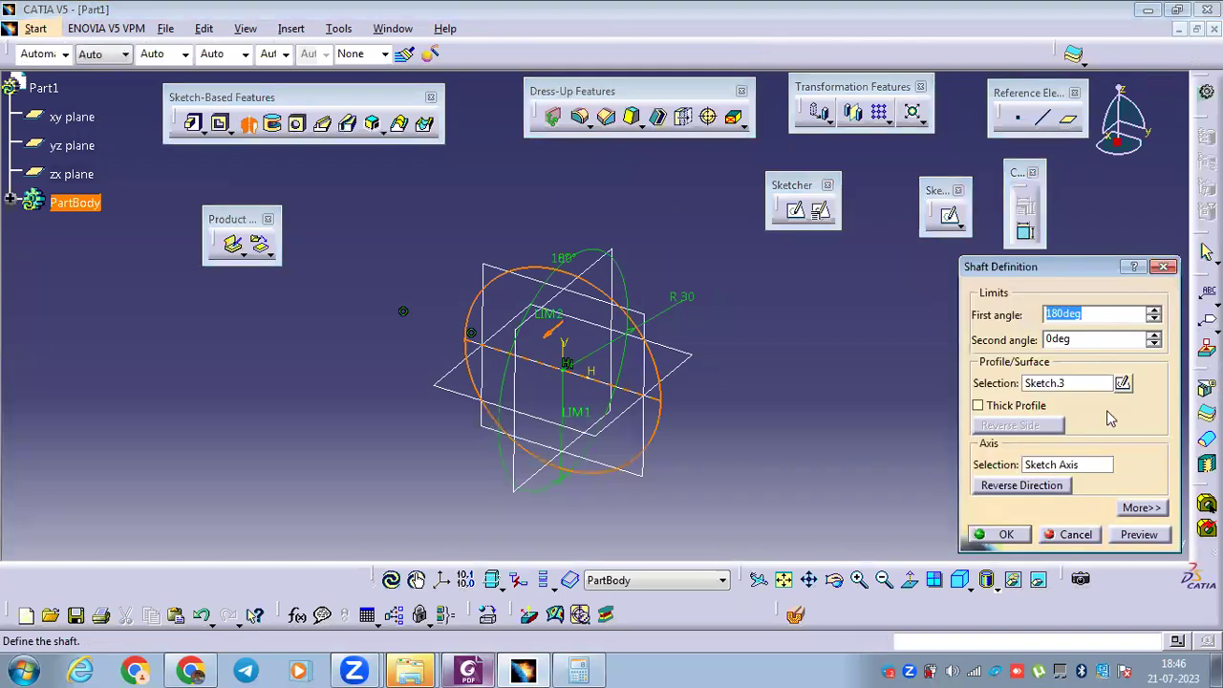
click(1130, 535)
middle_drag(616, 350, 571, 270)
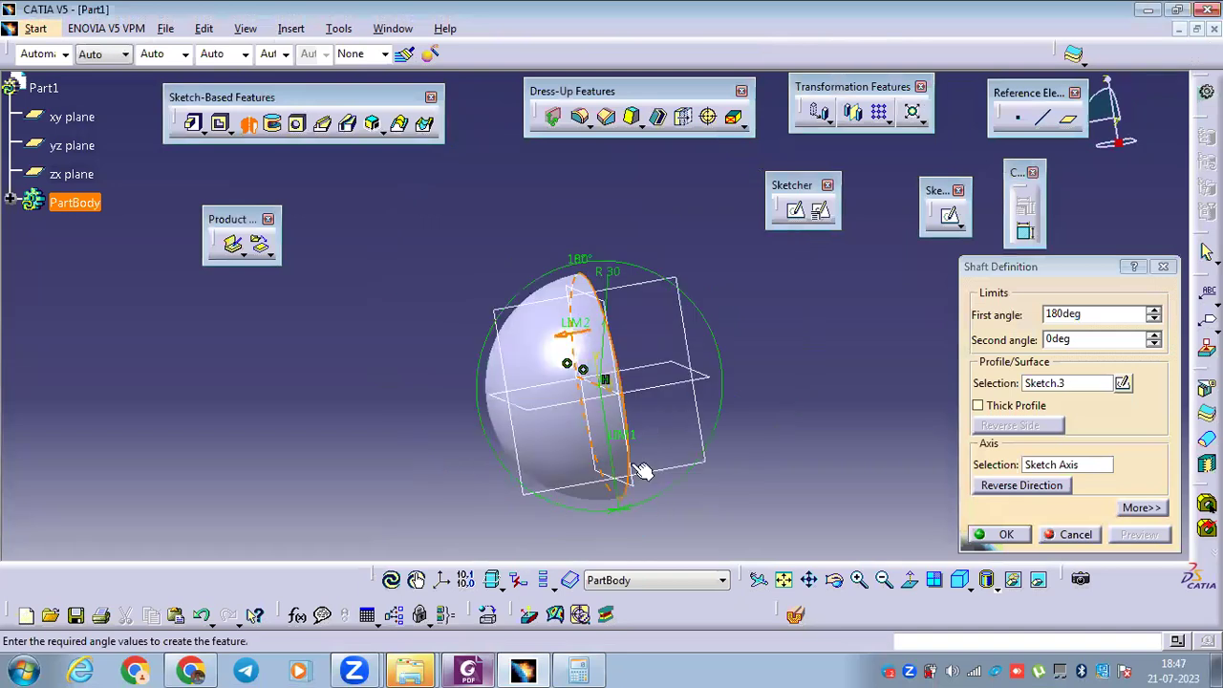
Set the Shaft's first angle to 90 degrees and preview the result.
click(1001, 313)
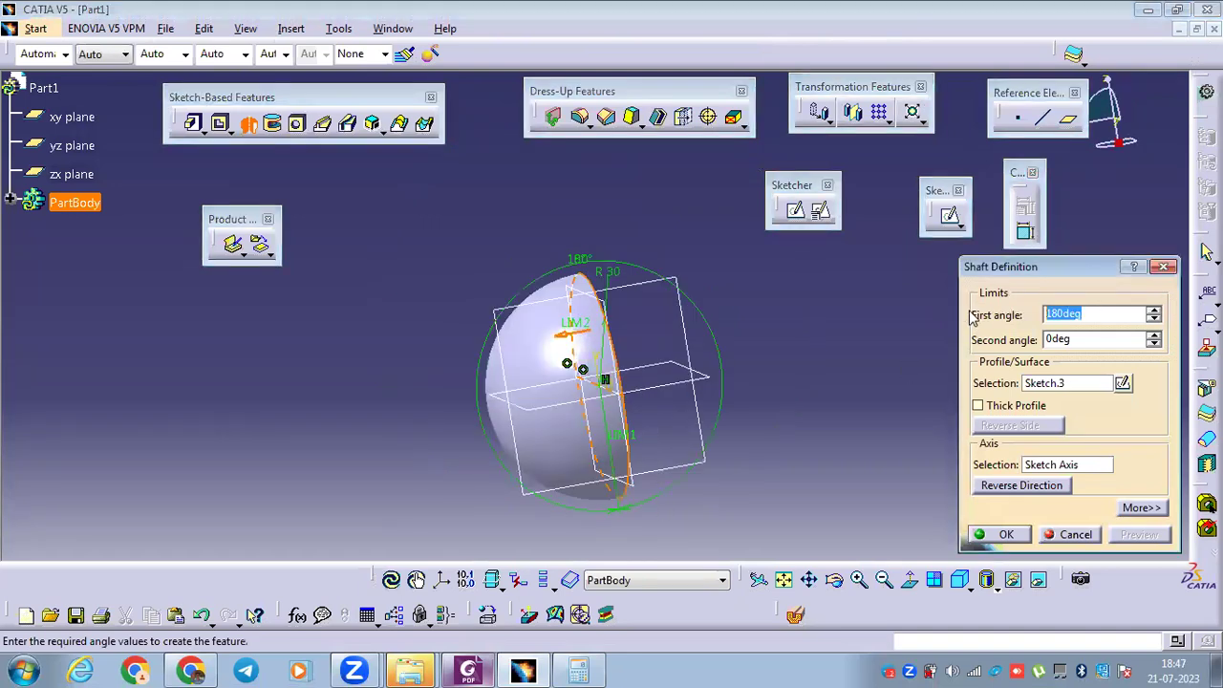
text(90)
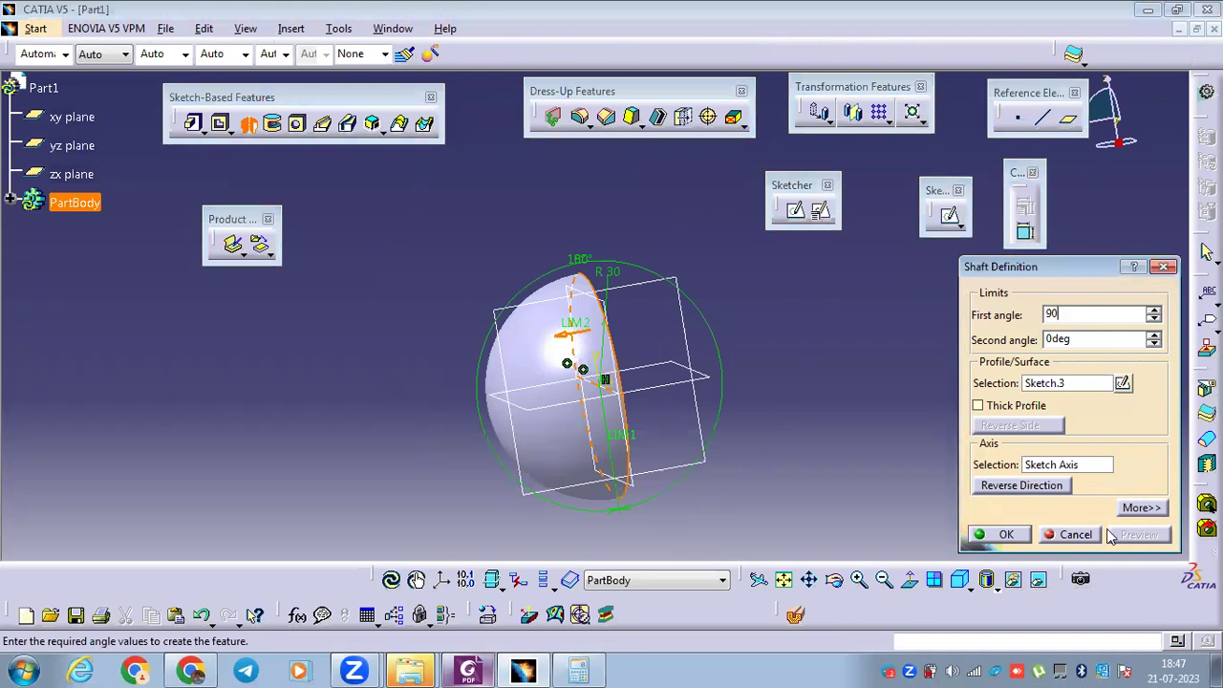
click(1086, 339)
click(1122, 535)
middle_drag(612, 300, 607, 298)
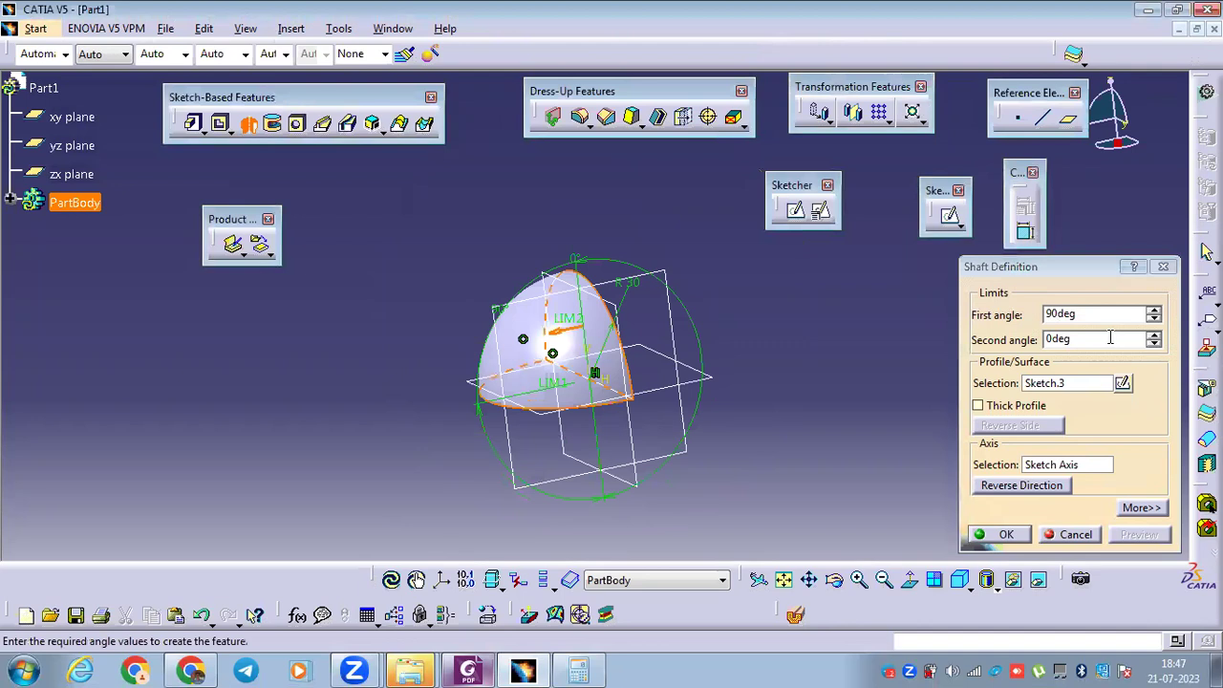
Set the Shaft's second angle to 90 degrees, preview it and create the dome.
double_click(1110, 337)
text(90)
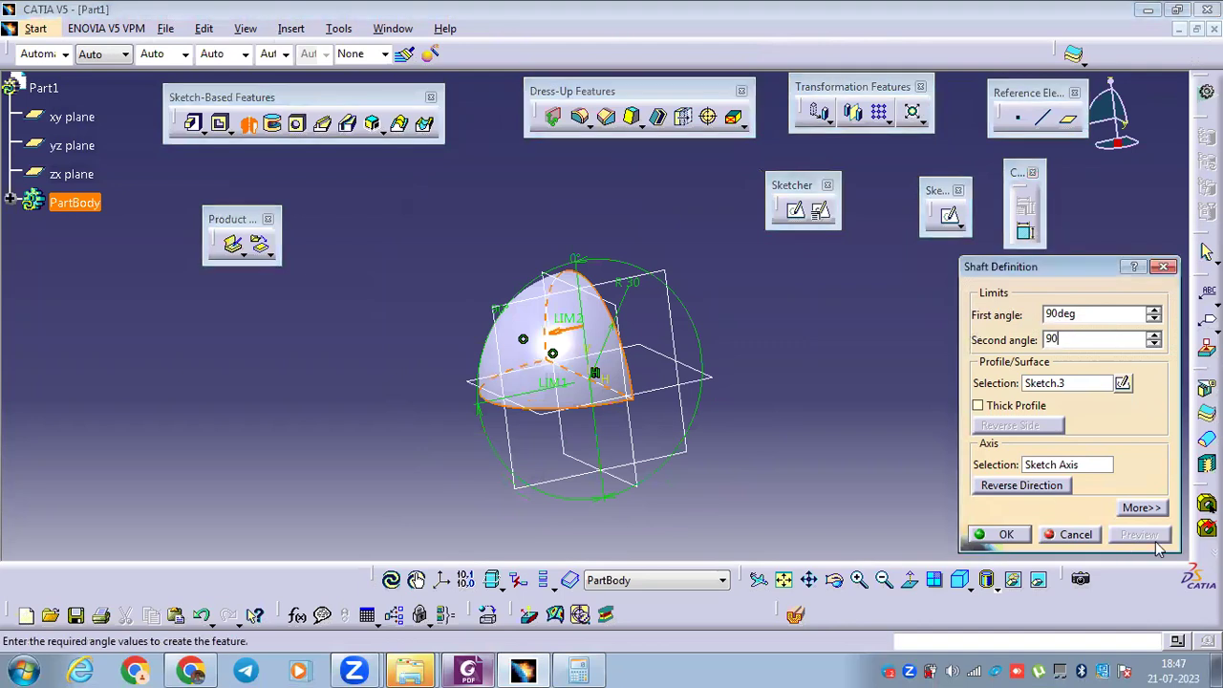
key(Return)
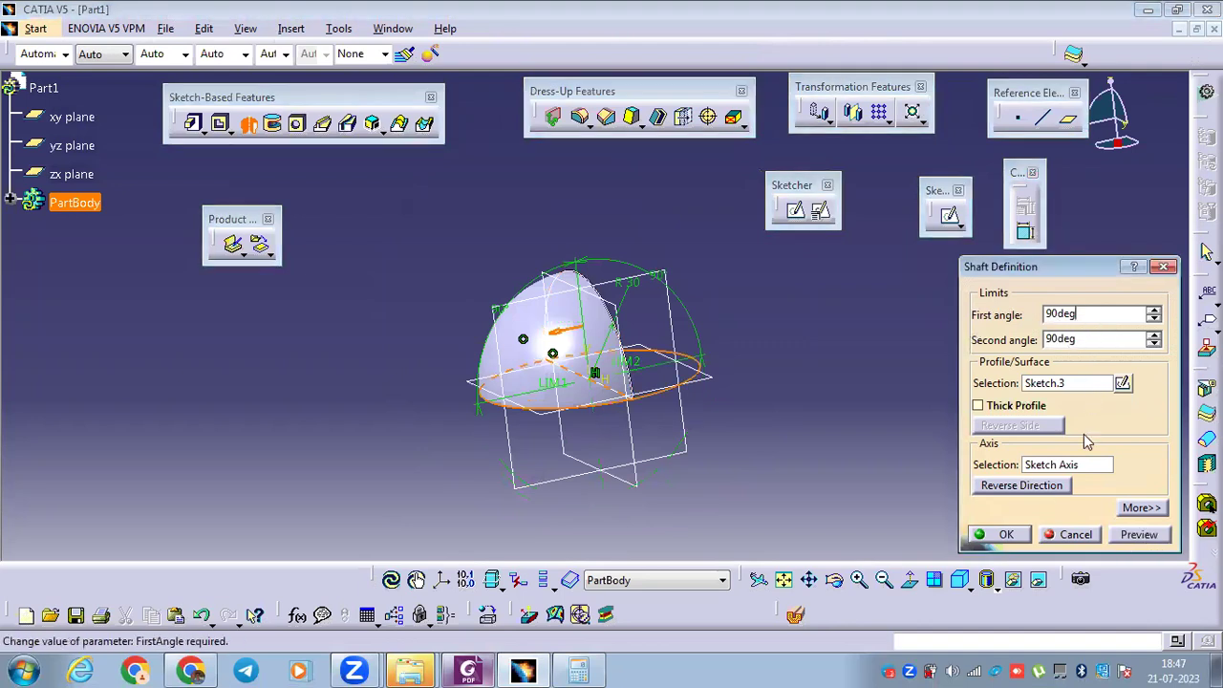
click(1140, 535)
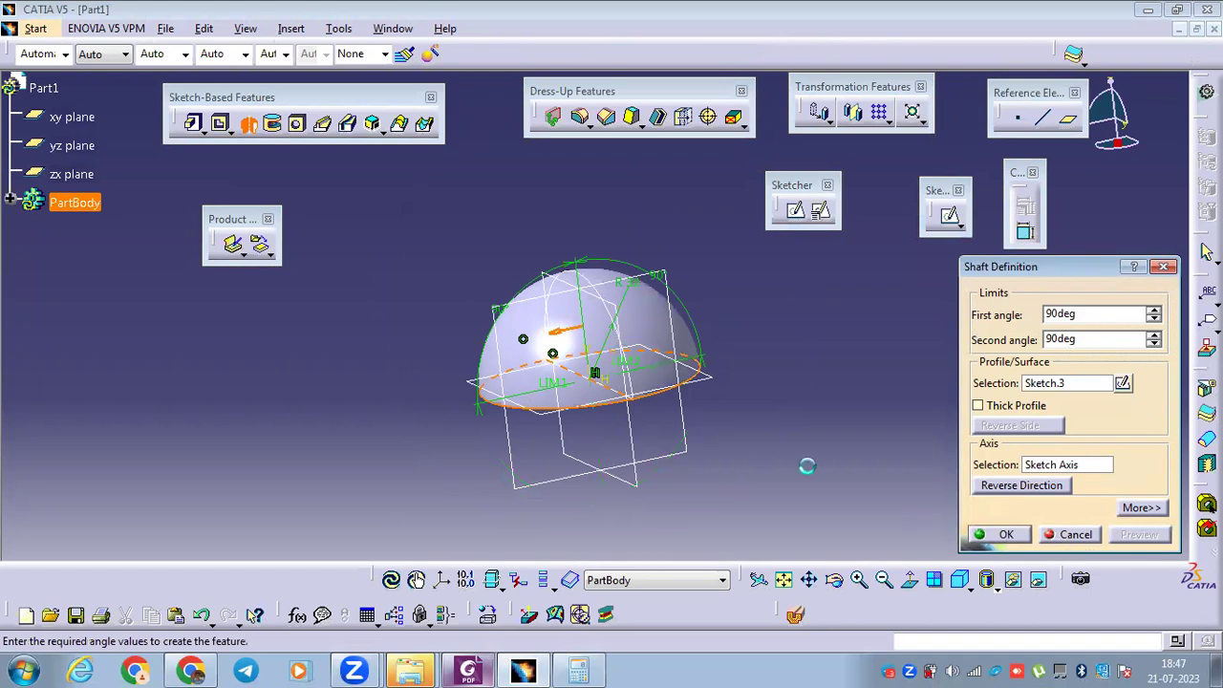
Inspect the dome from several angles and restore the isometric view.
middle_drag(617, 356, 723, 379)
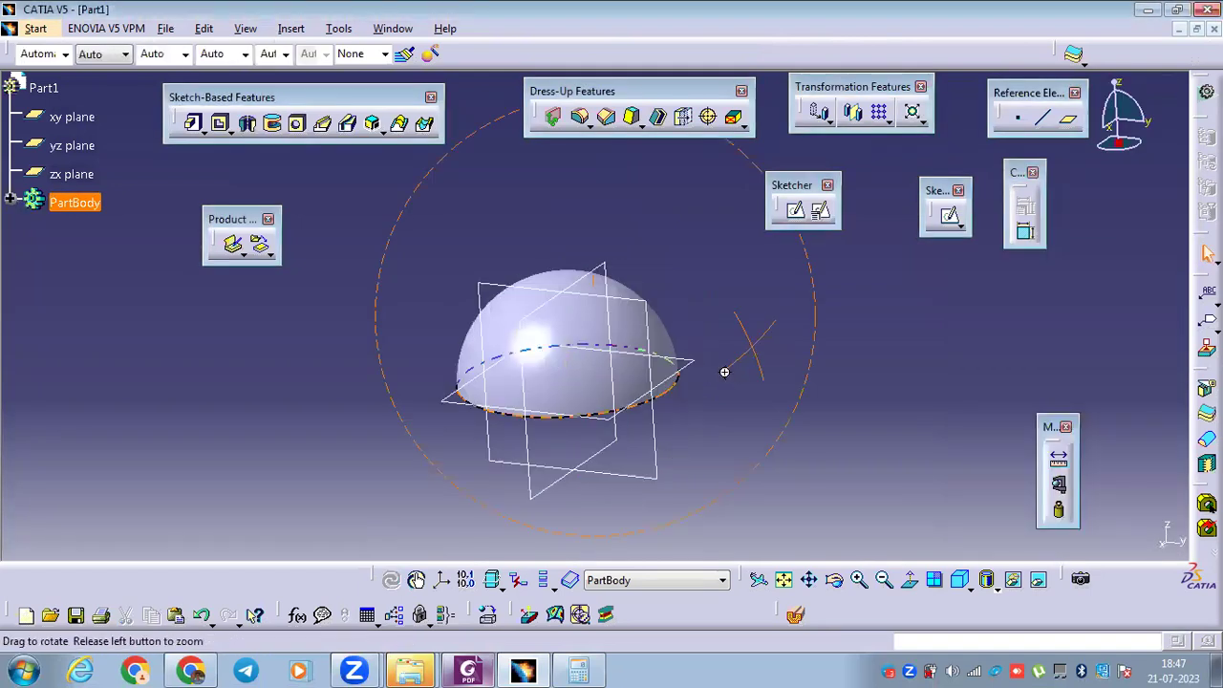
middle_drag(942, 543, 573, 312)
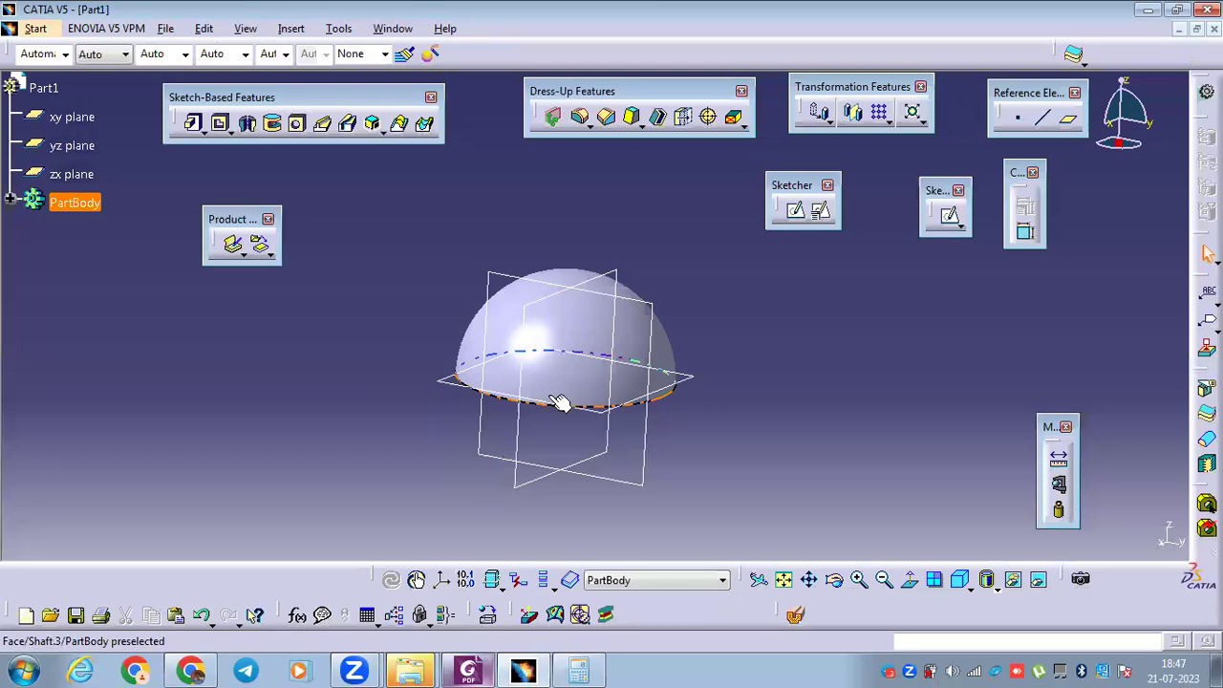
middle_drag(560, 404, 617, 456)
click(580, 467)
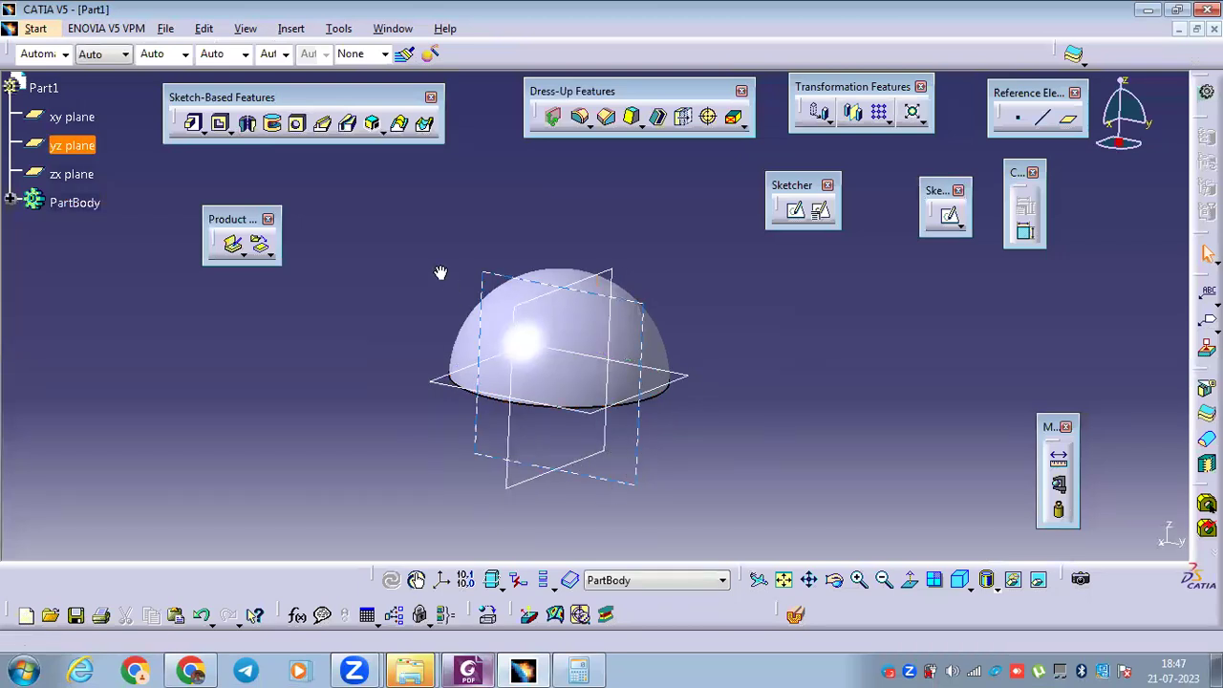
middle_drag(439, 273, 521, 453)
middle_drag(666, 465, 942, 638)
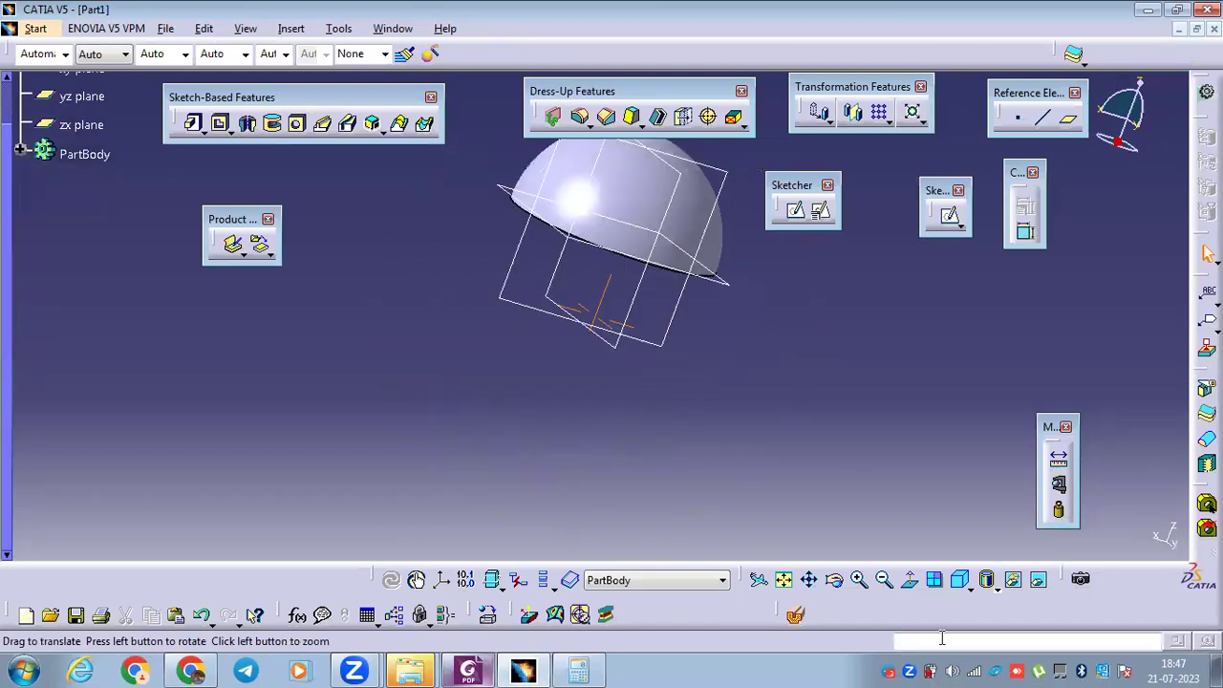
click(959, 580)
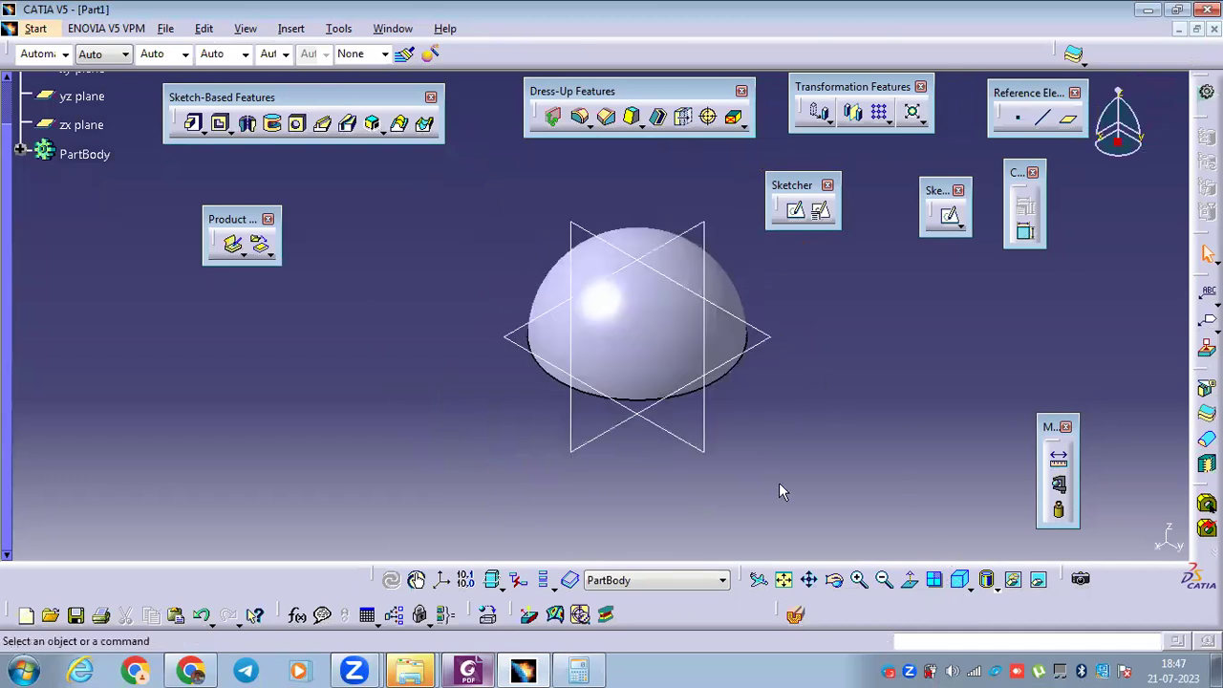
Switch to the PDF drawing and examine the dimensions in section A-A and the top view.
click(470, 669)
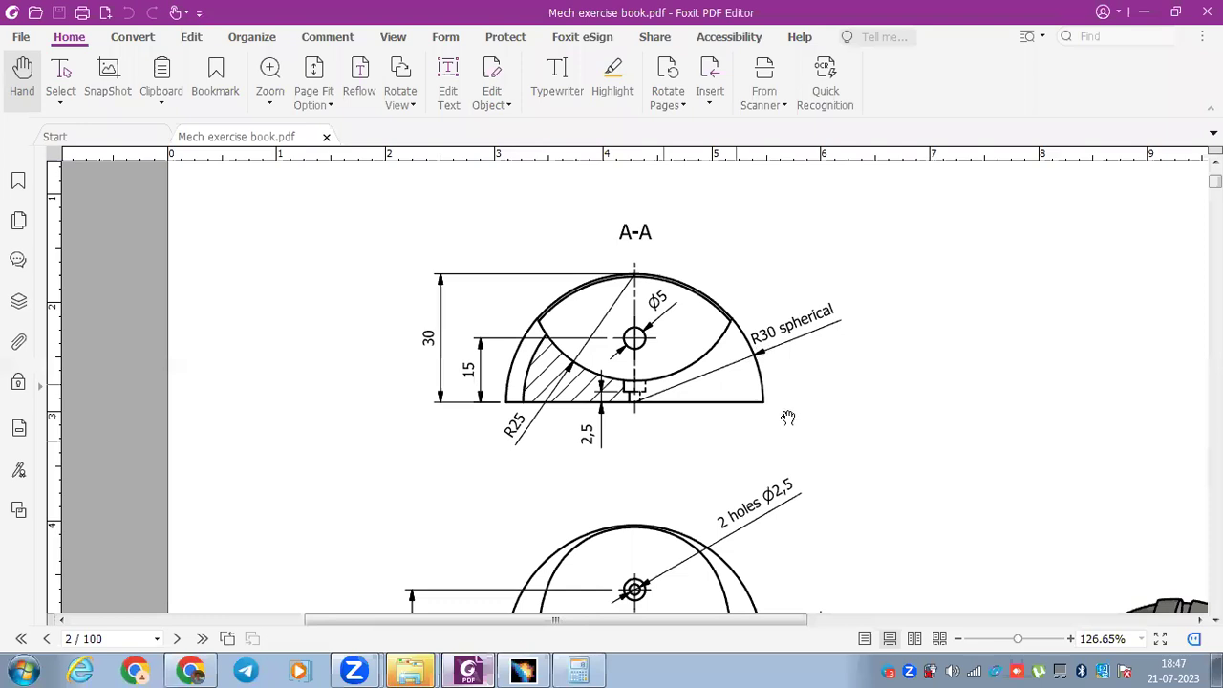
scroll(621, 328, down, 3)
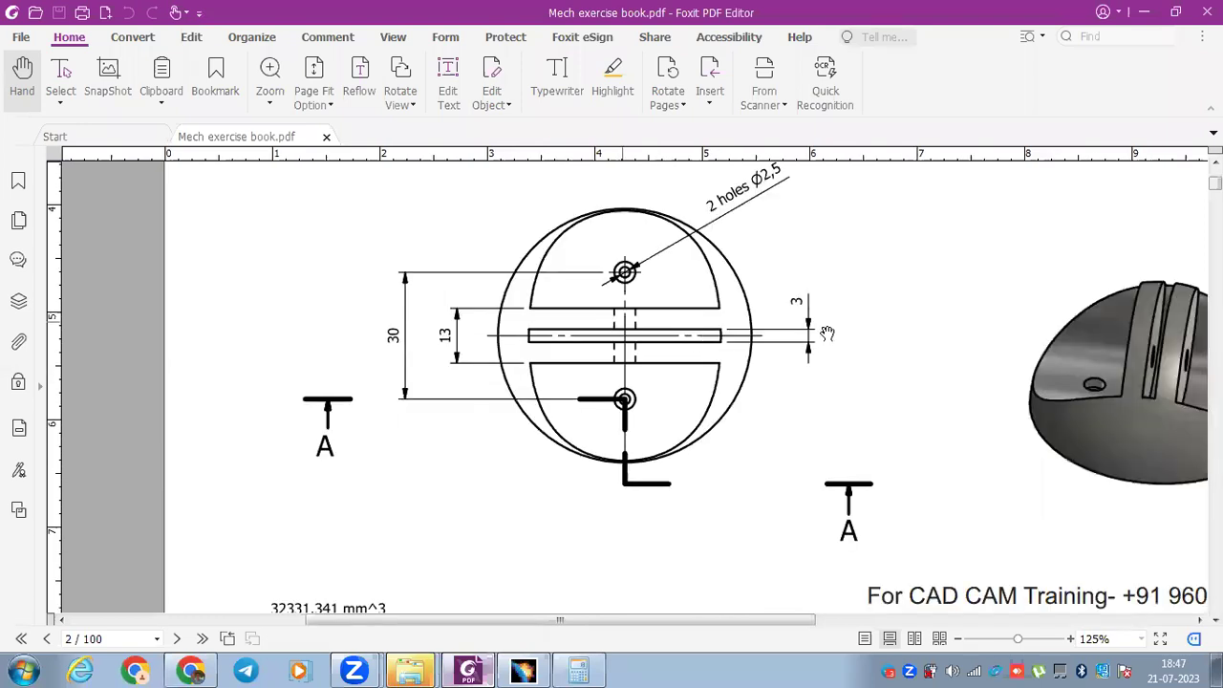
ctrl+scroll(664, 342, up, 1)
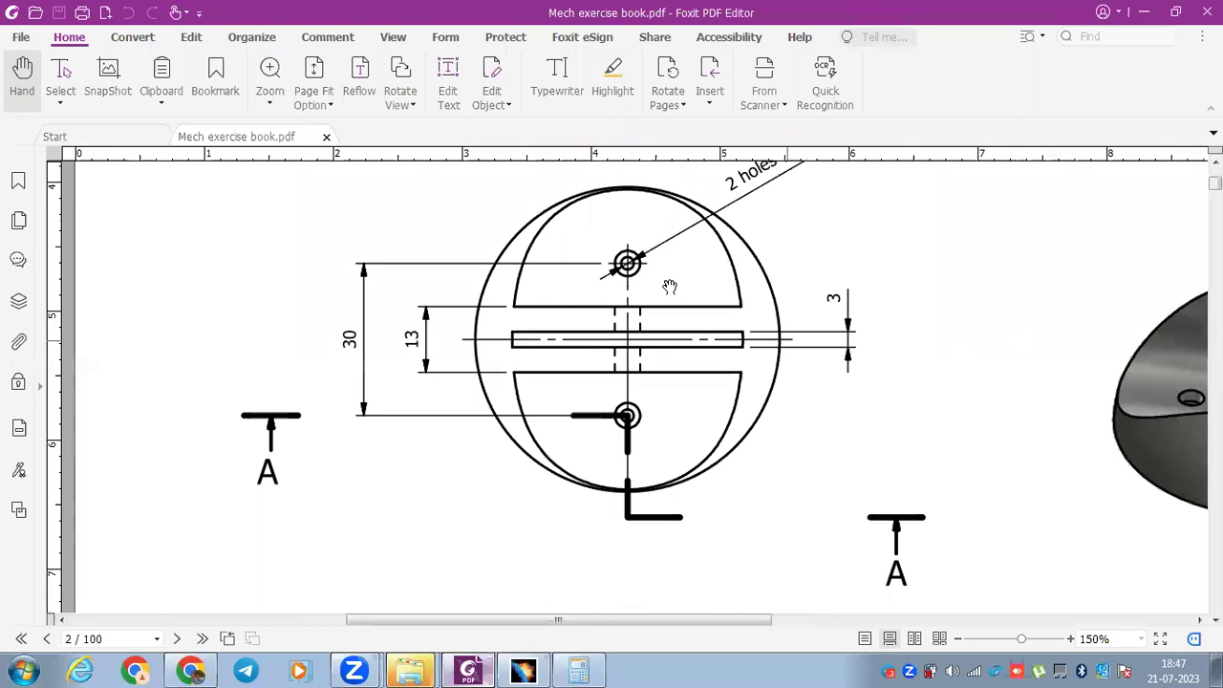
ctrl+scroll(659, 346, down, 2)
scroll(526, 276, up, 3)
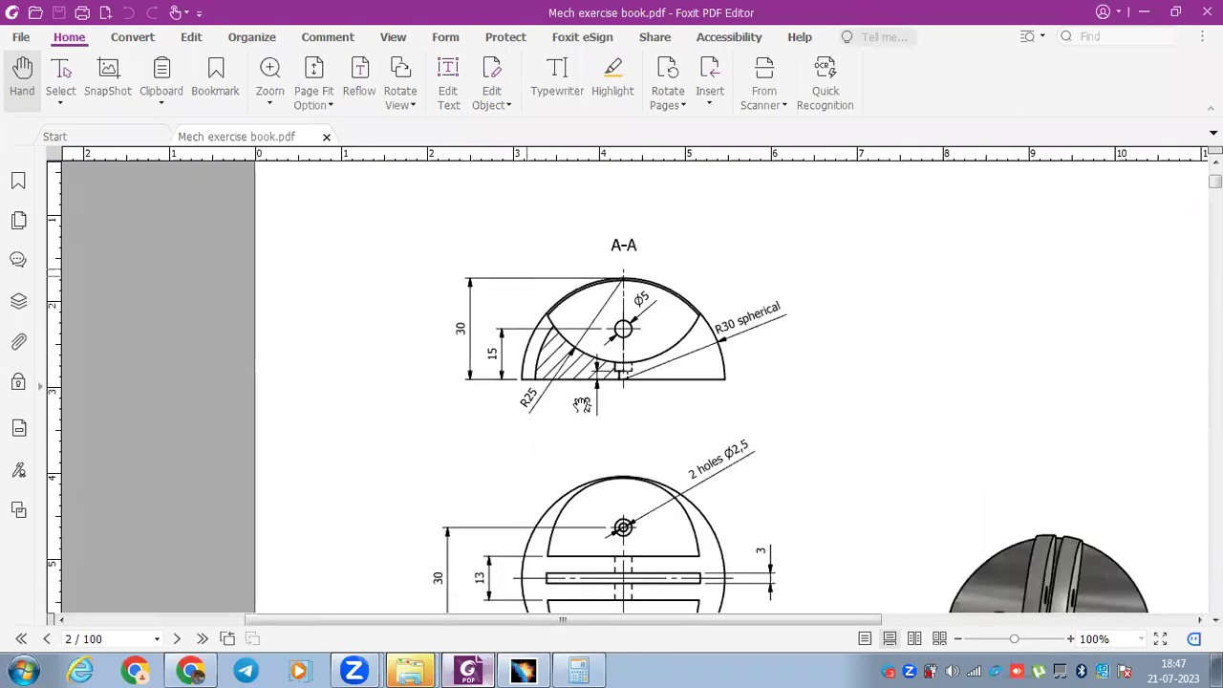
ctrl+scroll(561, 366, up, 3)
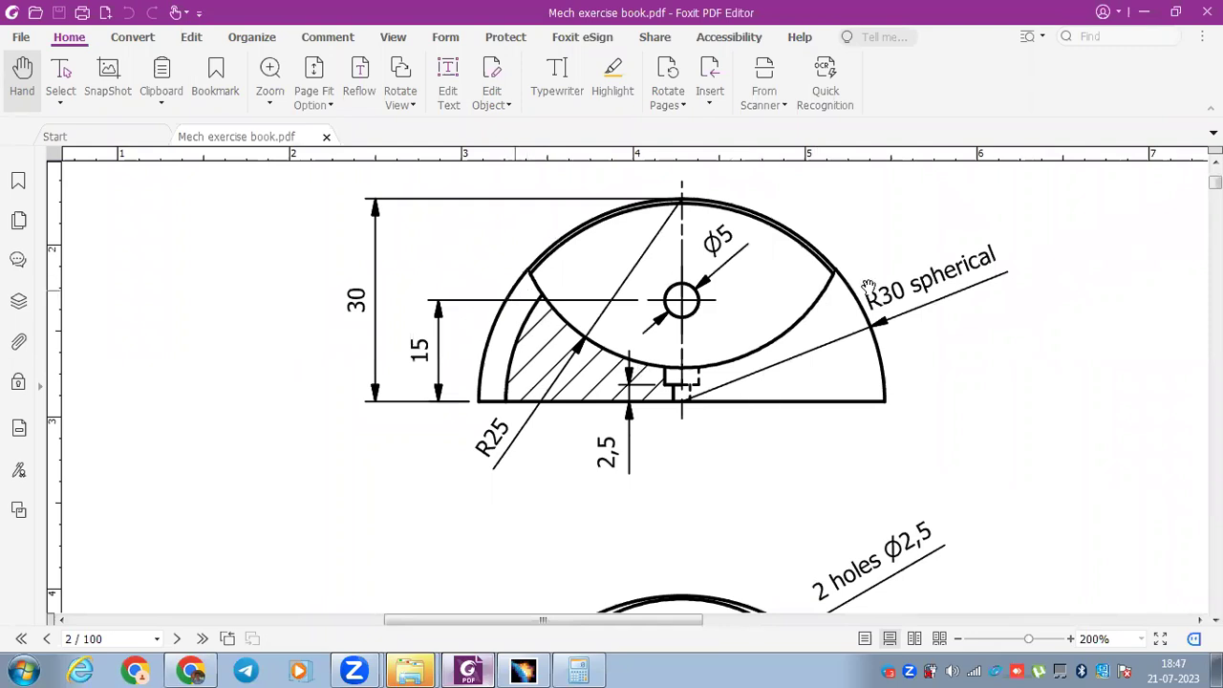
scroll(803, 392, down, 4)
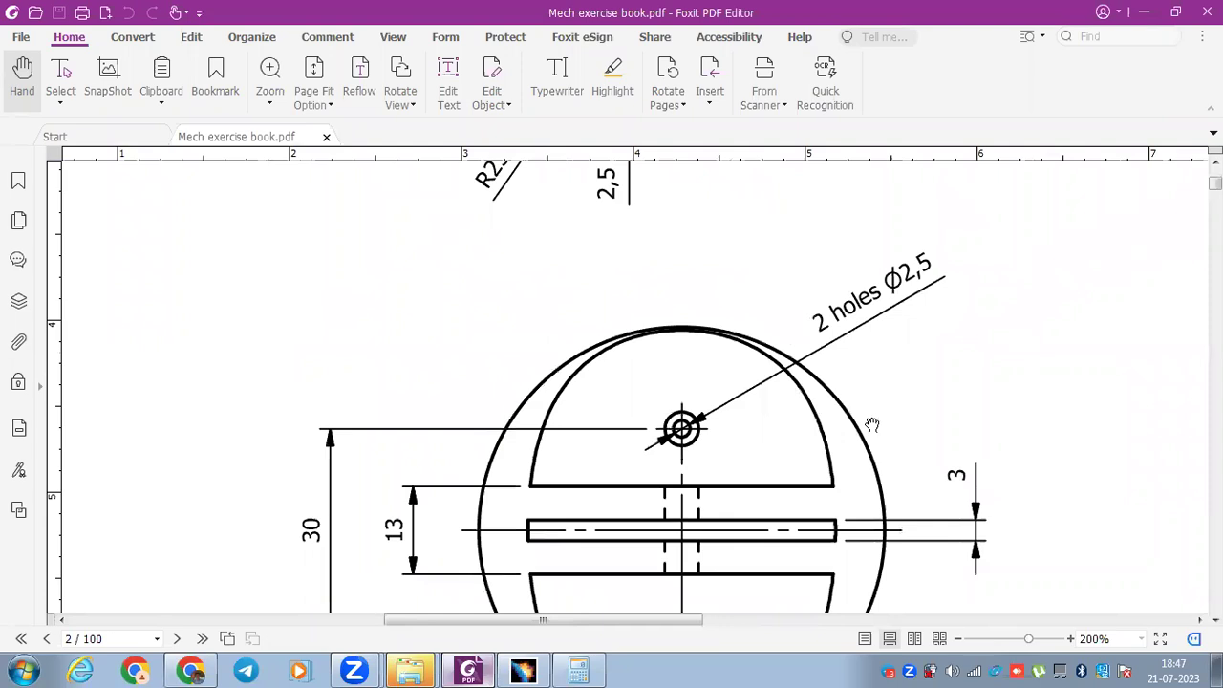
scroll(802, 393, down, 3)
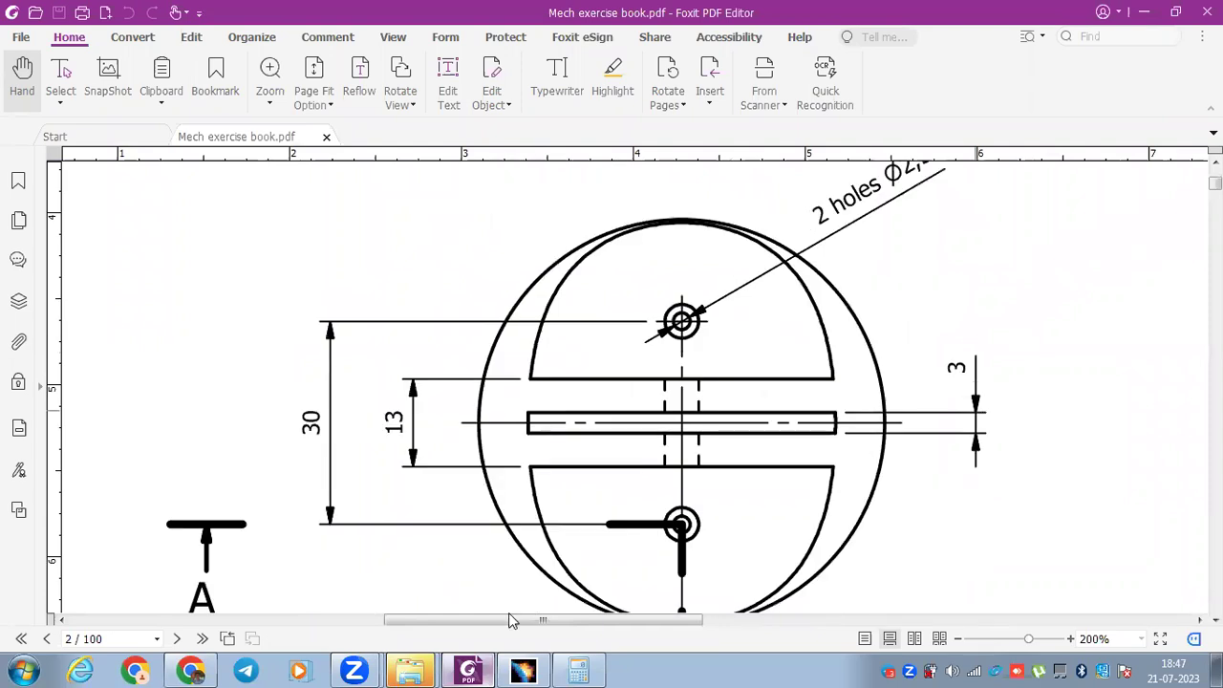
Return to CATIA and start a sketch on the yz plane.
click(539, 671)
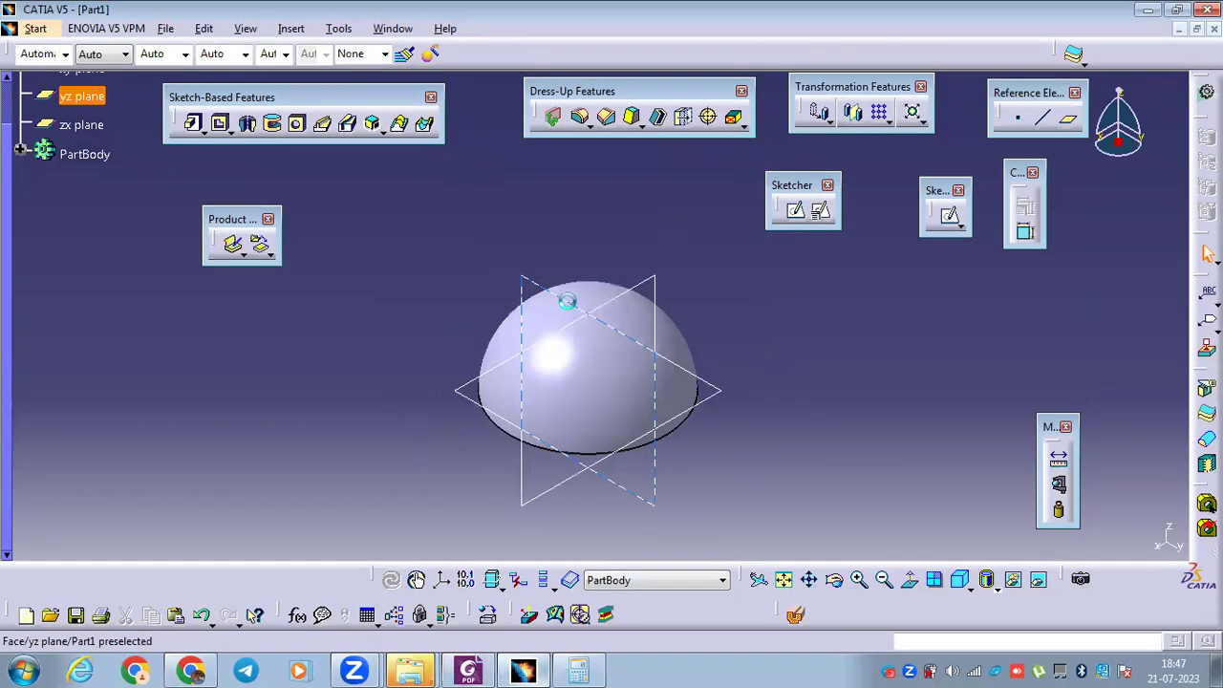
mouse_move(637, 387)
middle_down()
mouse_move(655, 373)
mouse_move(563, 271)
mouse_move(506, 390)
mouse_move(529, 369)
mouse_move(523, 267)
mouse_move(582, 356)
mouse_move(615, 351)
mouse_move(616, 320)
middle_up()
click(799, 212)
click(797, 213)
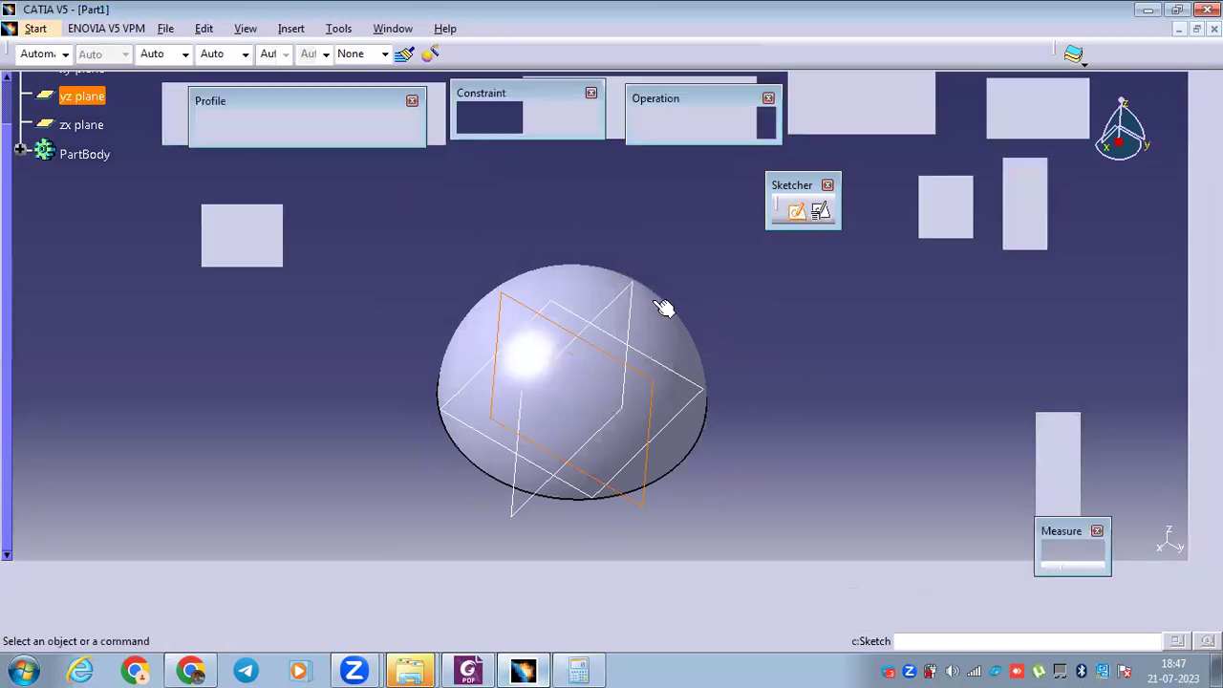
Sketch a circle about 65 mm in diameter, centred on the vertical axis about 42 mm above the origin.
click(272, 128)
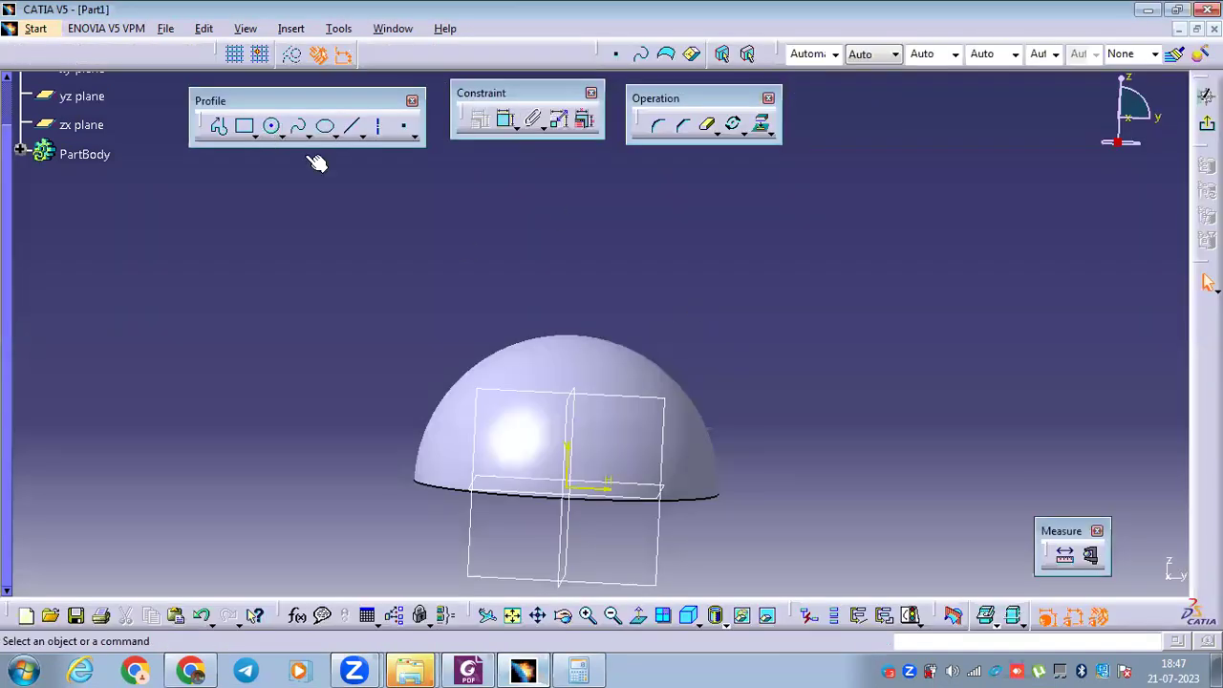
click(596, 277)
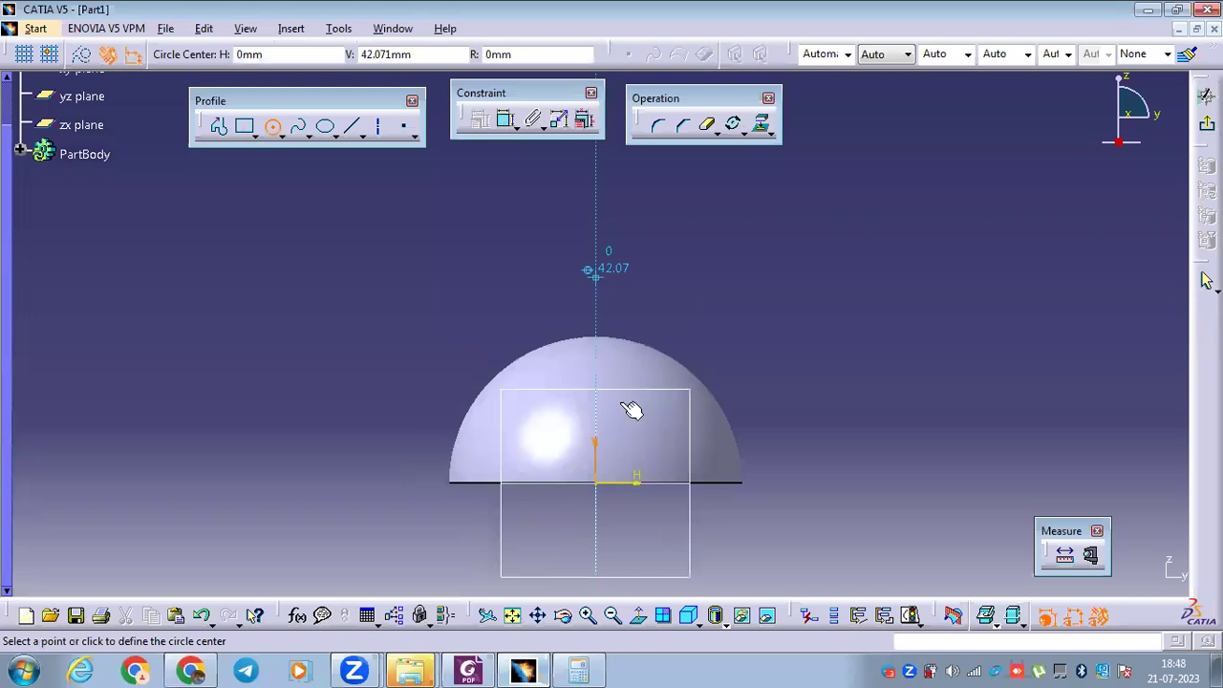
click(685, 293)
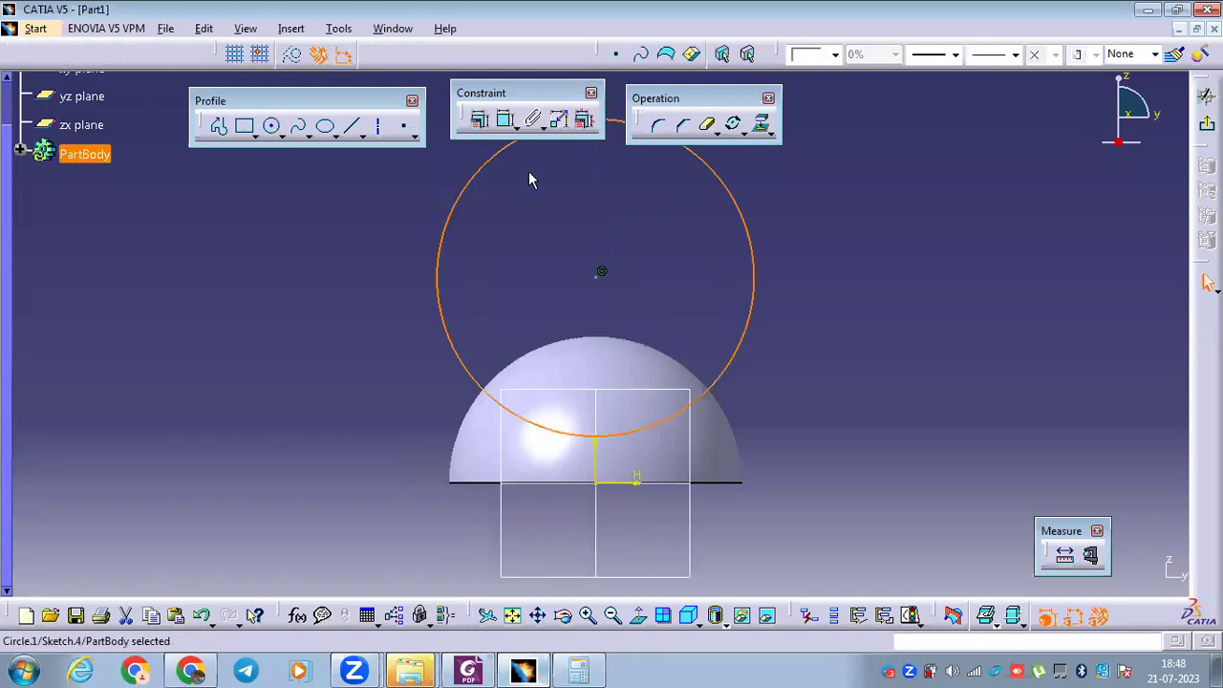
Dimension the circle's diameter as 50 mm and move the circle along the vertical axis so it overlaps the dome's top.
click(838, 362)
double_click(842, 360)
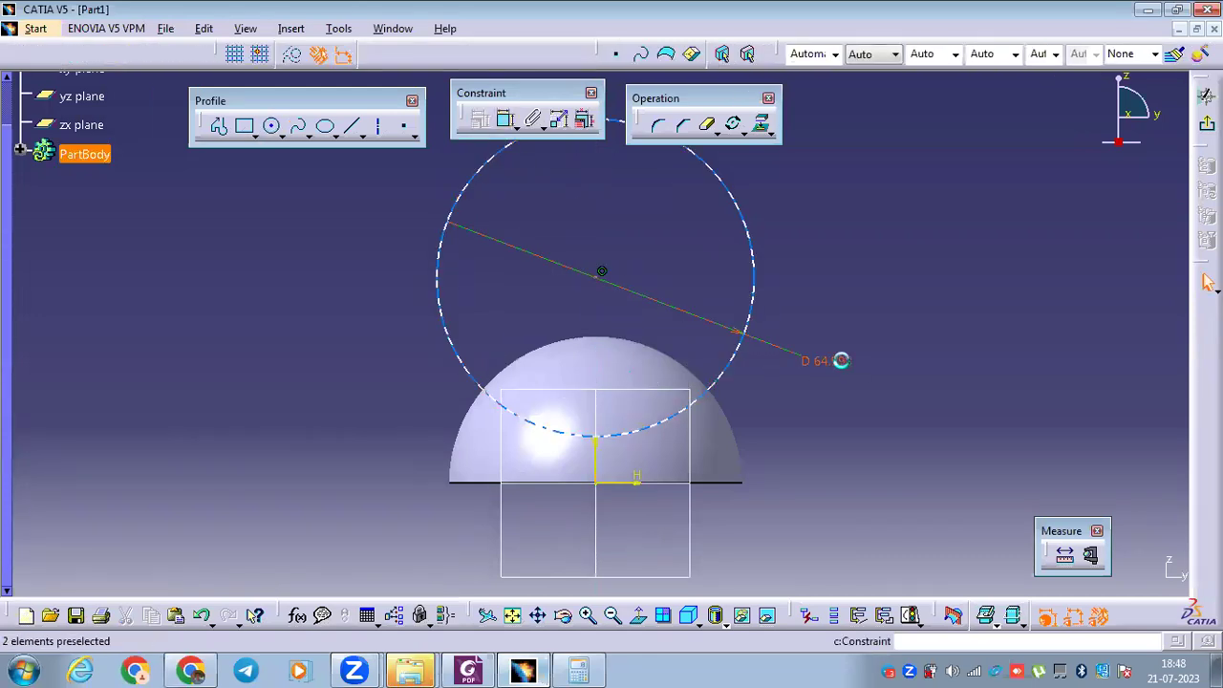
text(50)
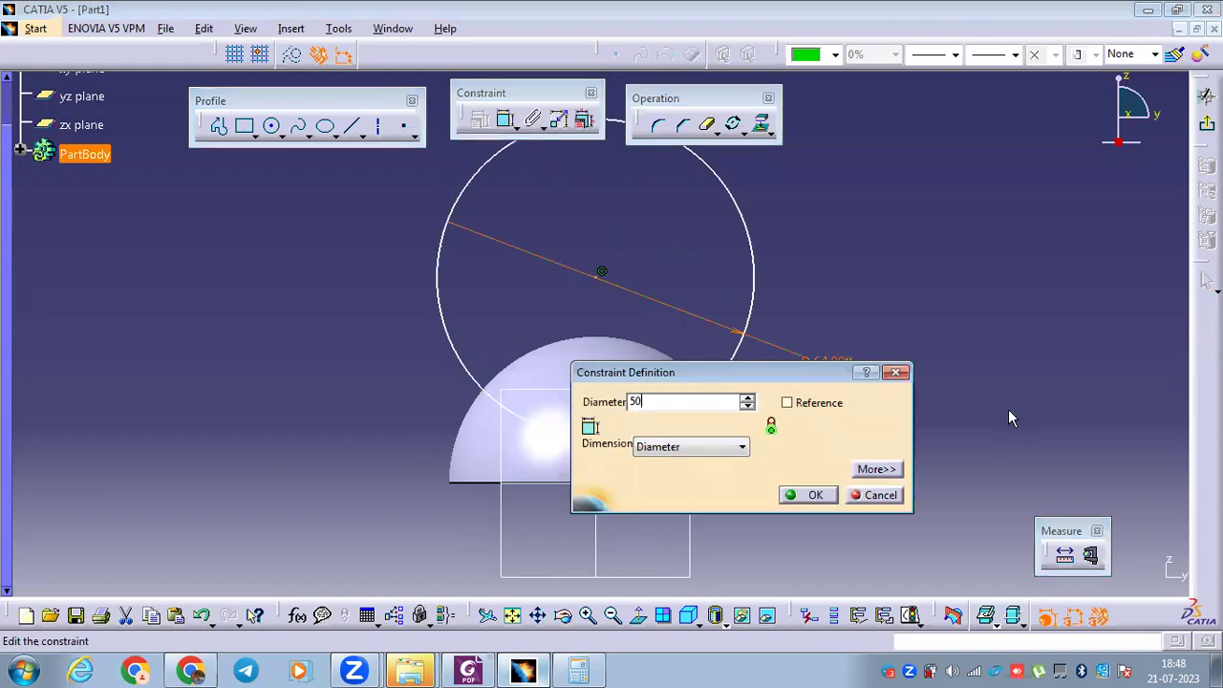
key(Return)
drag(688, 415, 713, 270)
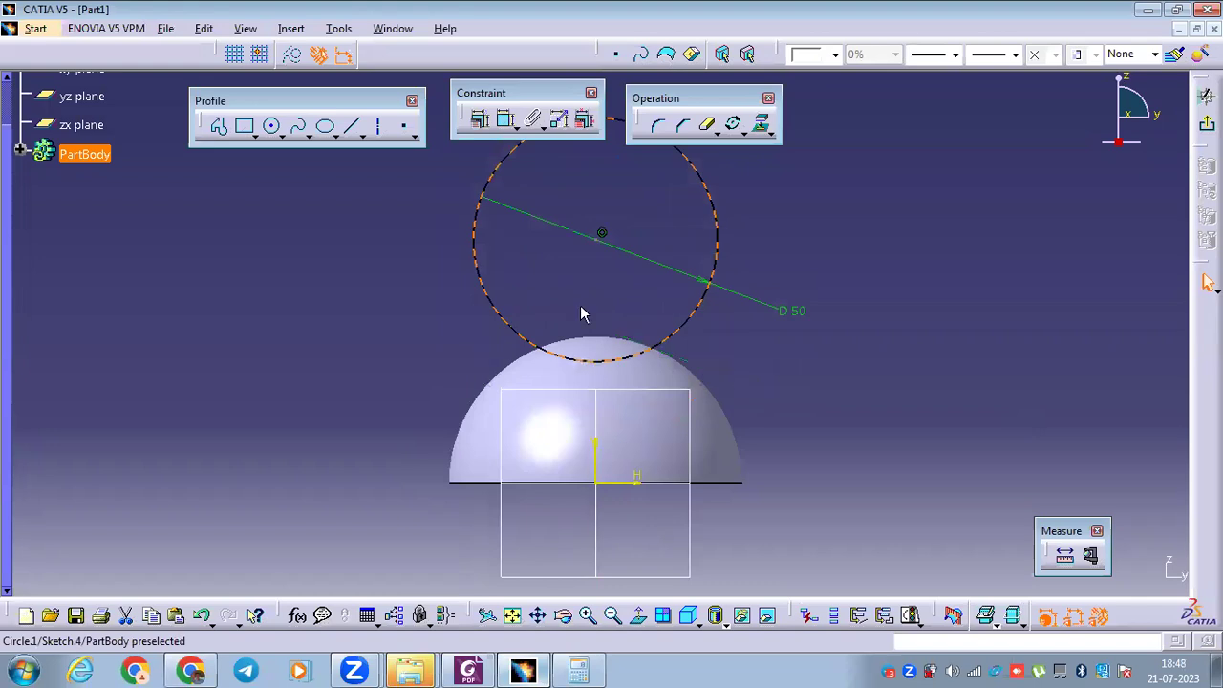
drag(600, 262, 602, 309)
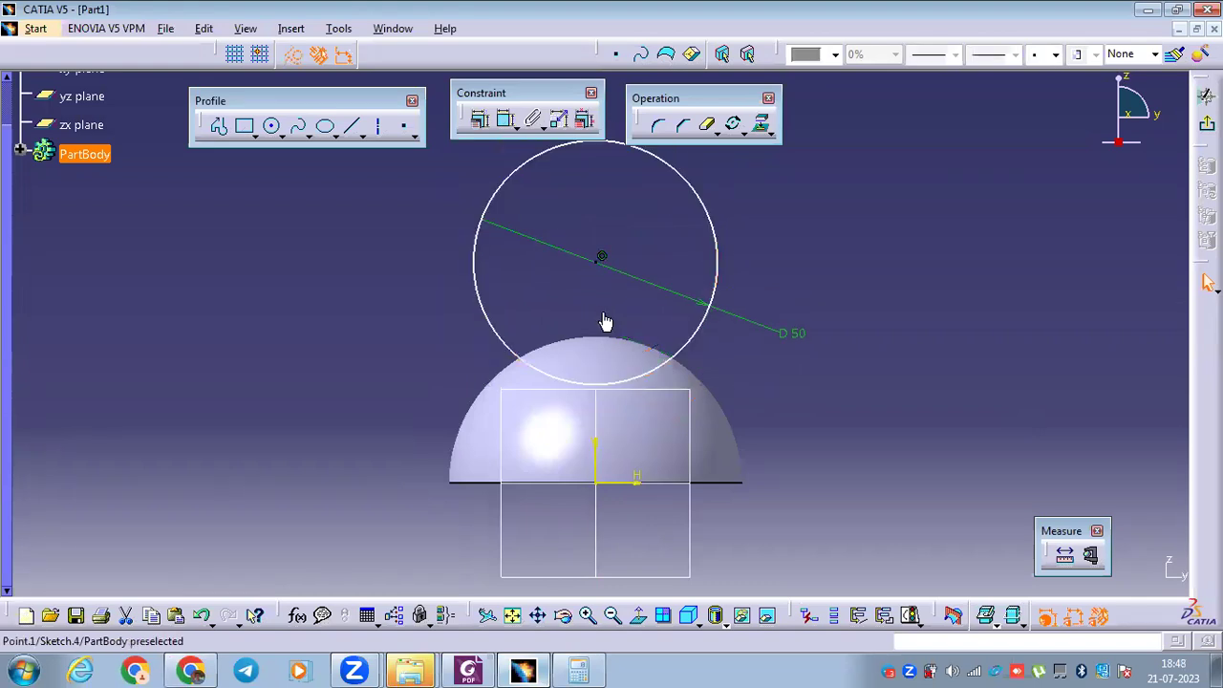
Switch to the PDF drawing and examine section A-A for the height of the R25 arc's centre above the base.
click(470, 663)
click(469, 664)
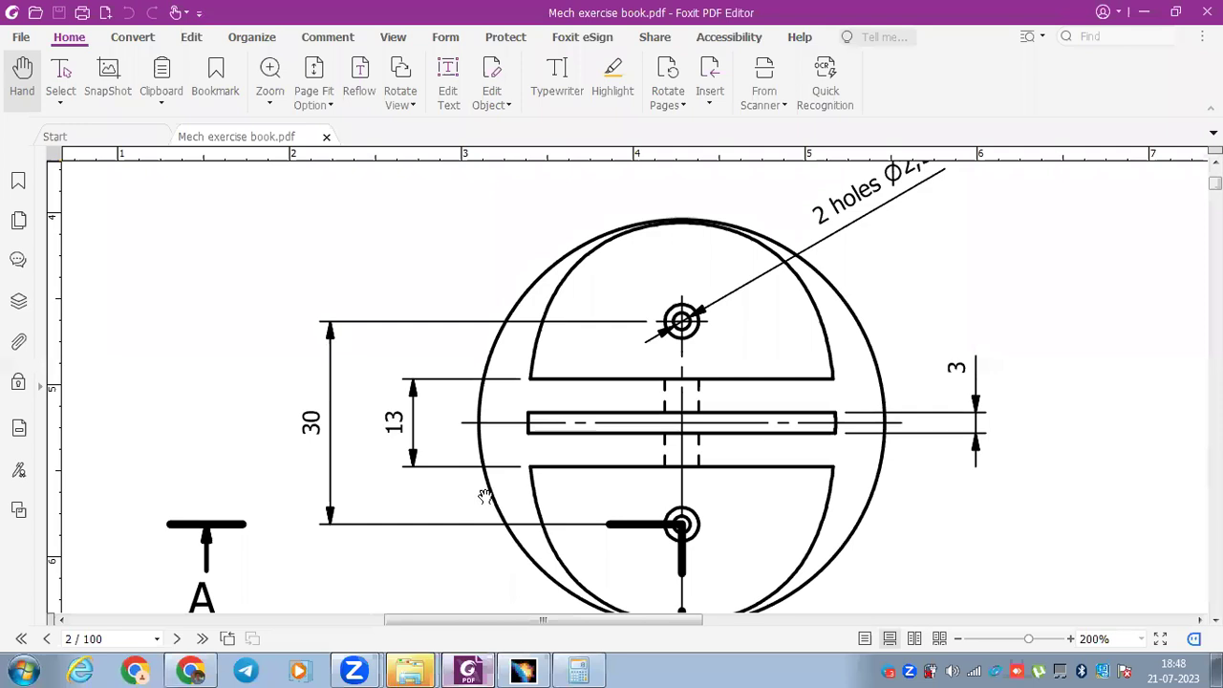
ctrl+scroll(418, 332, down, 2)
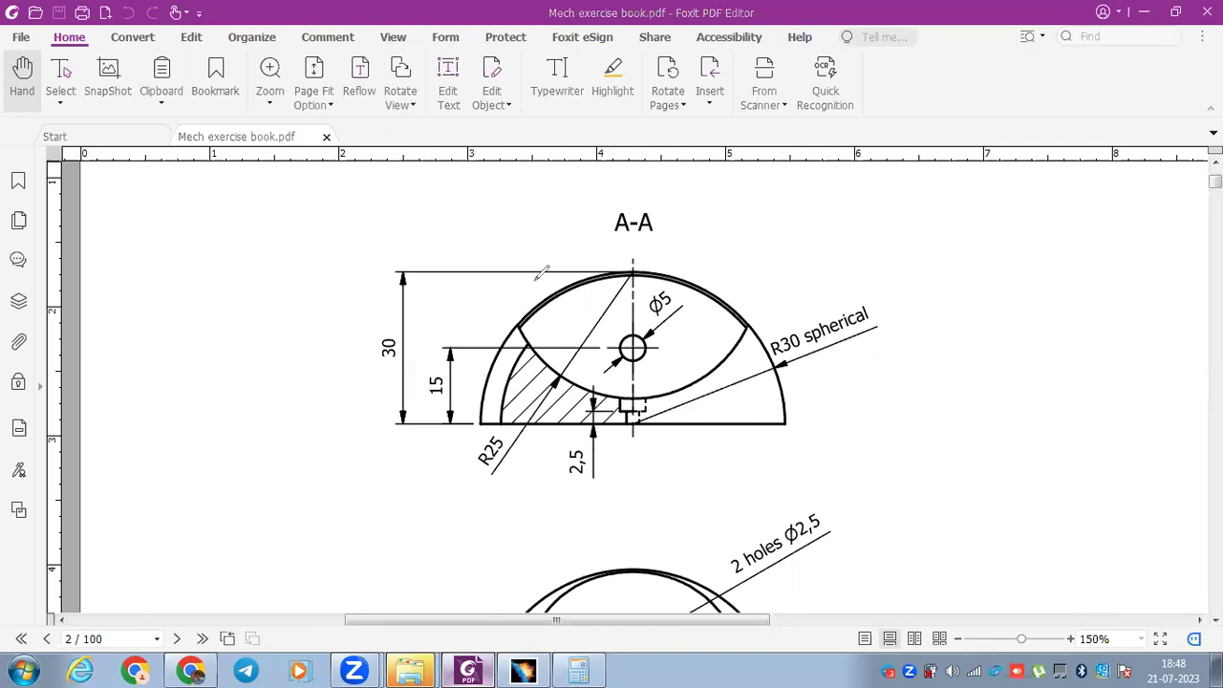
drag(392, 271, 401, 417)
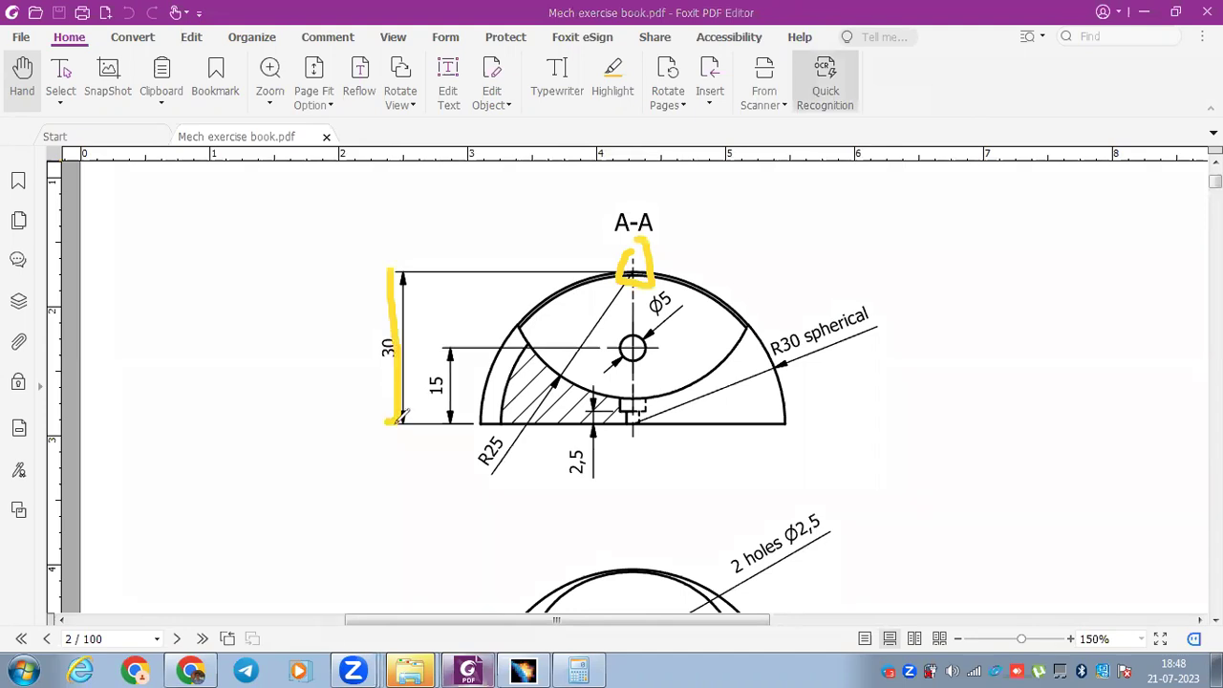
drag(375, 300, 411, 297)
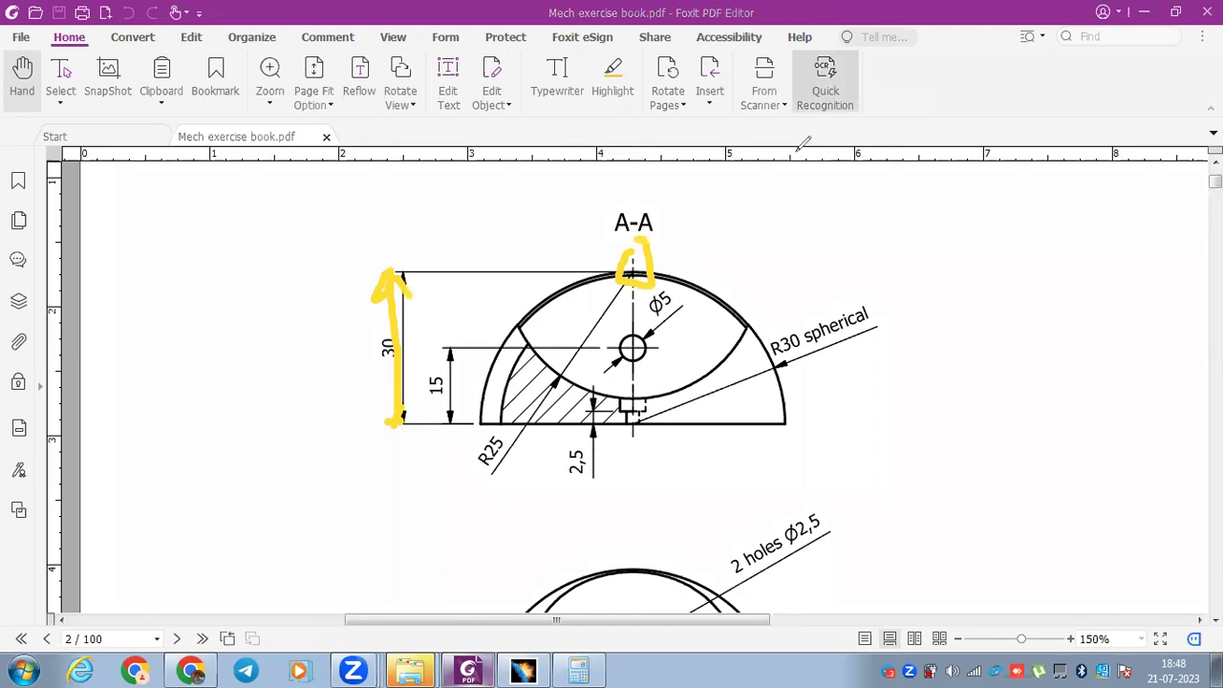
key(e)
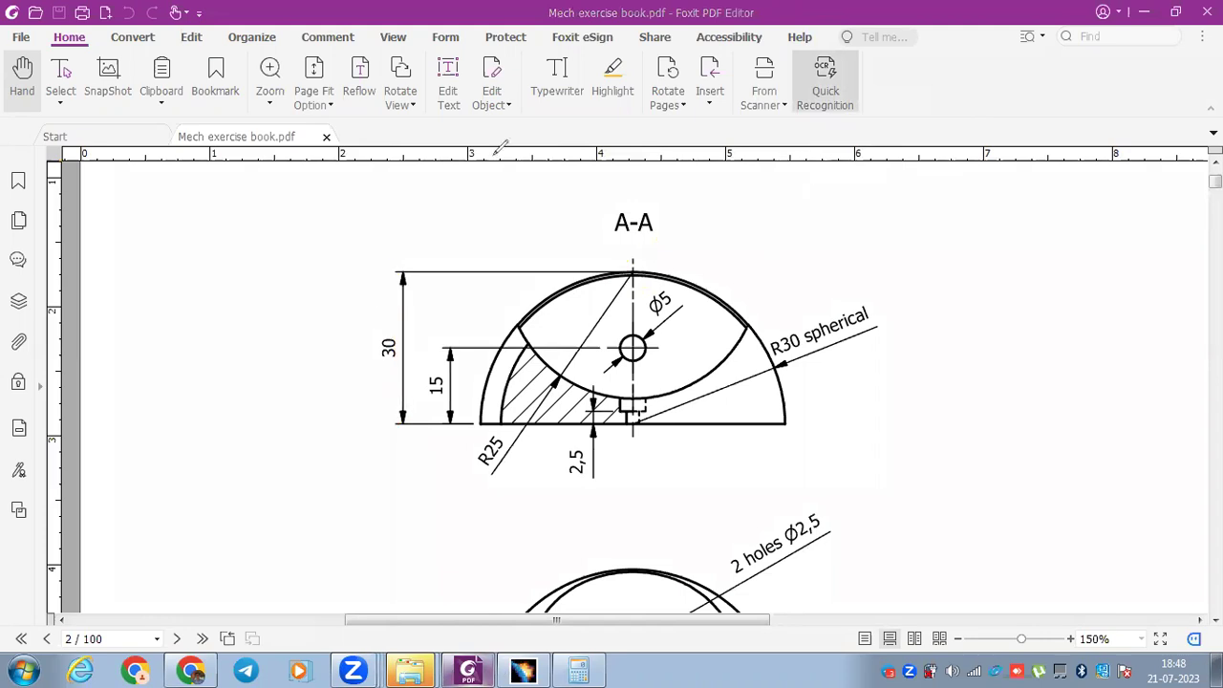
Return to CATIA and dimension the circle's centre 30 mm above the sketch's horizontal axis.
click(523, 671)
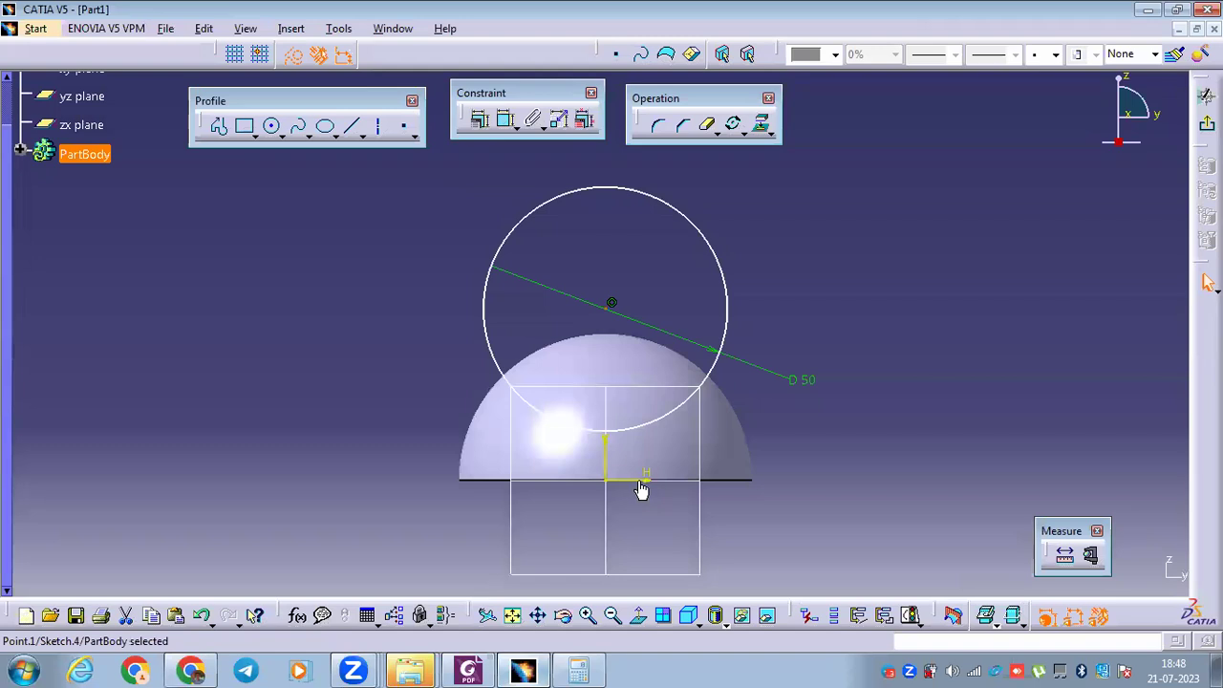
click(349, 344)
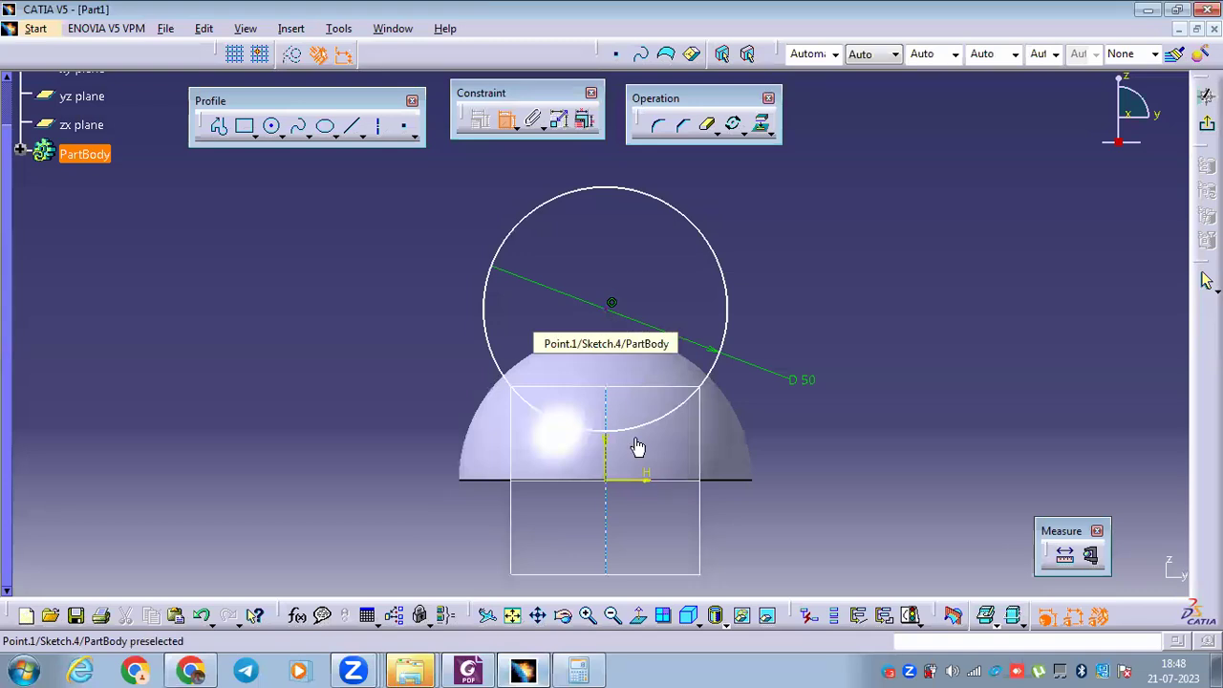
click(626, 485)
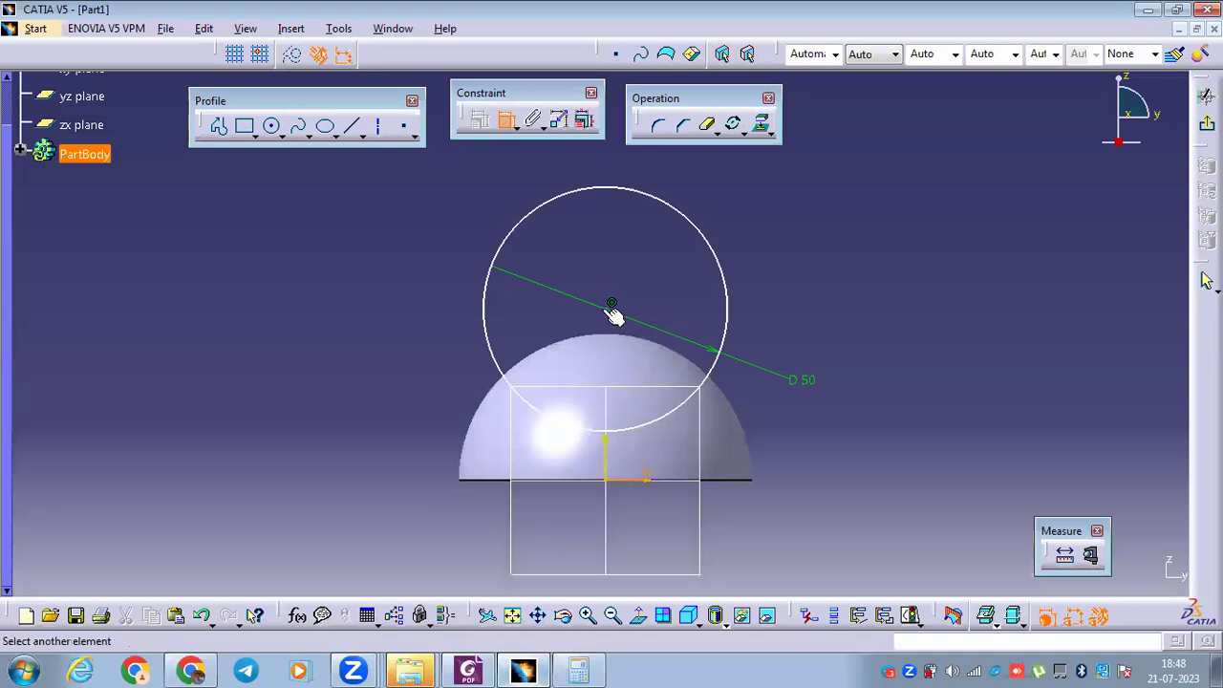
click(612, 304)
click(304, 368)
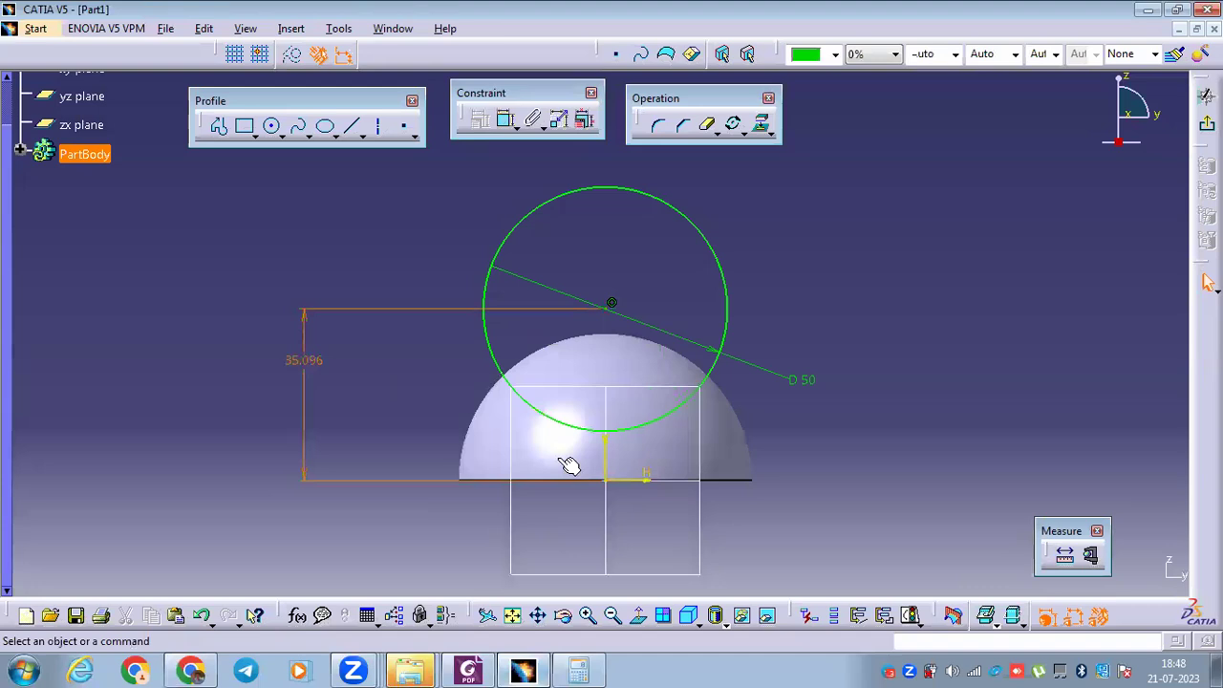
double_click(568, 464)
text(30)
key(Return)
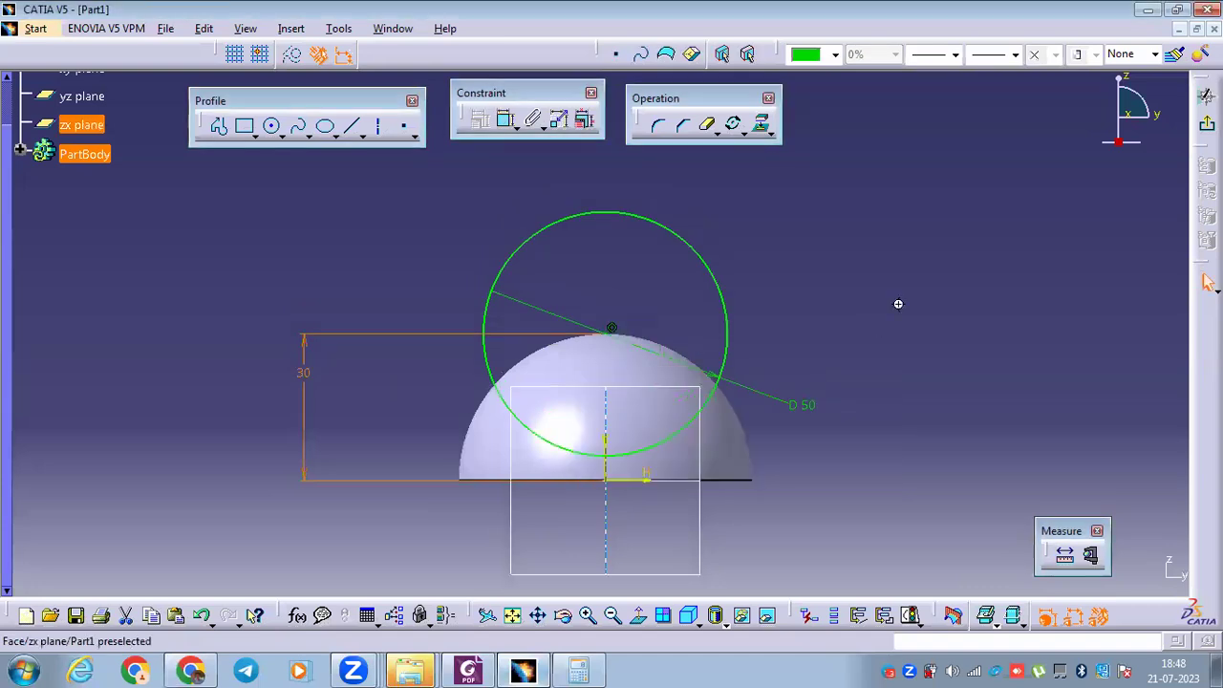
middle_drag(566, 207, 521, 198)
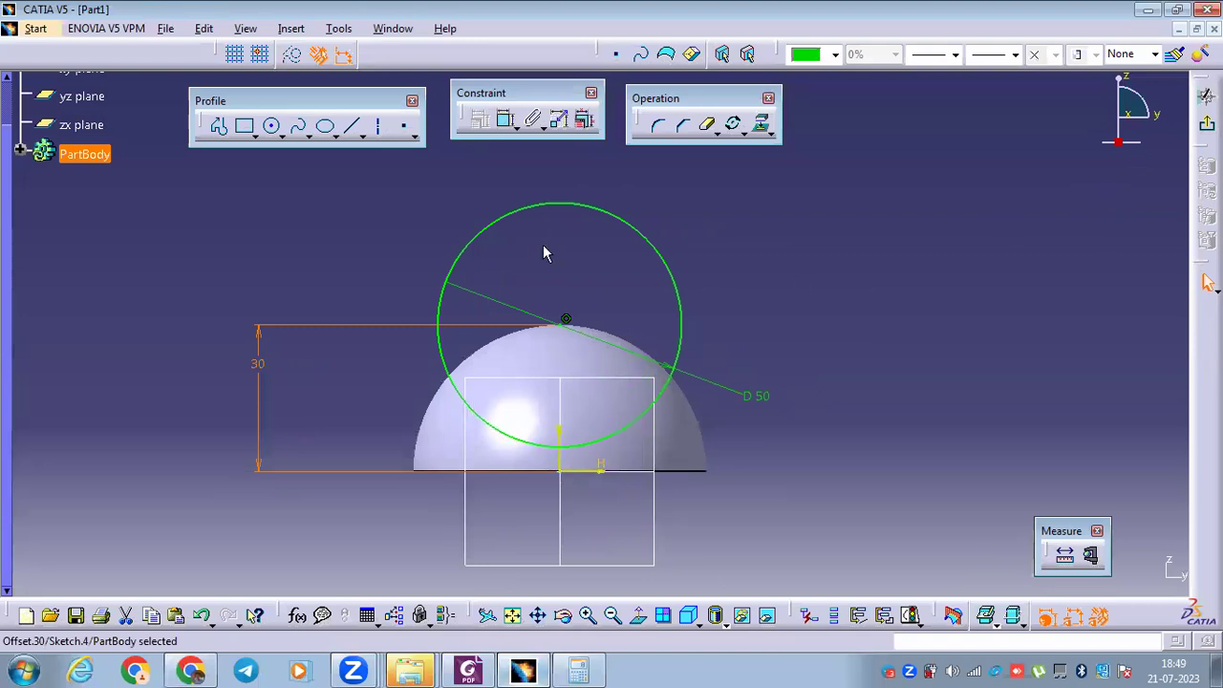
Exit the sketch and start a Pocket from the circle, previewing its cut into the dome.
click(1205, 124)
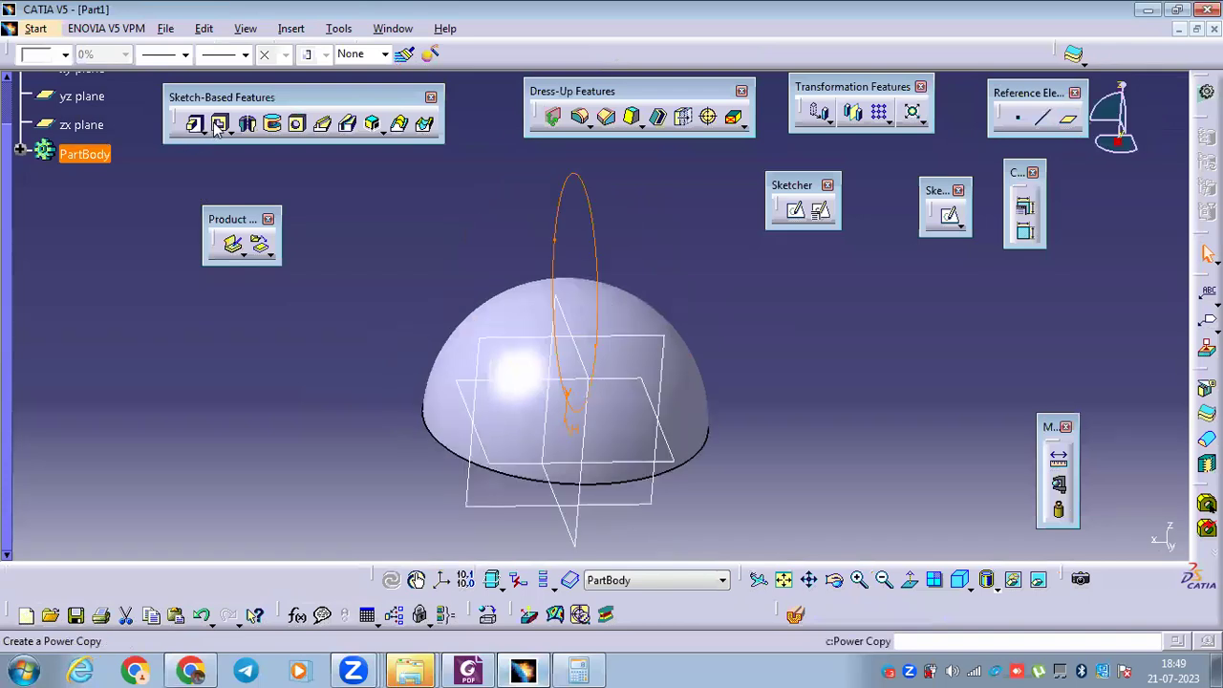
click(219, 124)
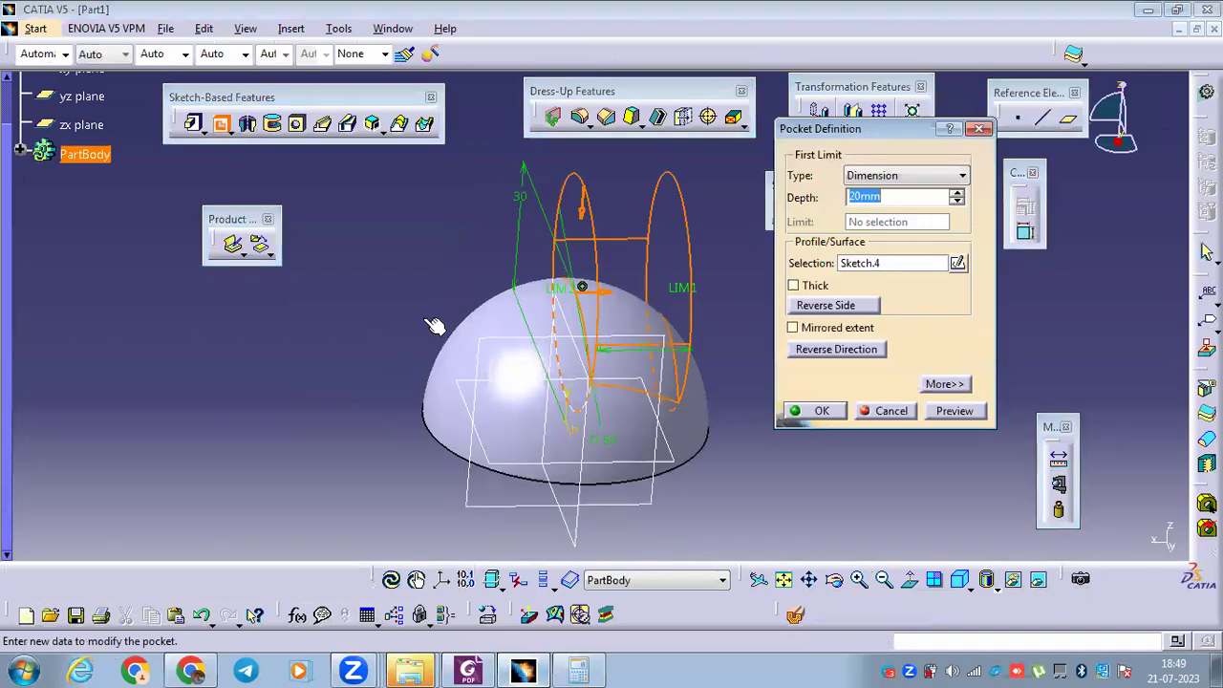
middle_drag(598, 235, 632, 298)
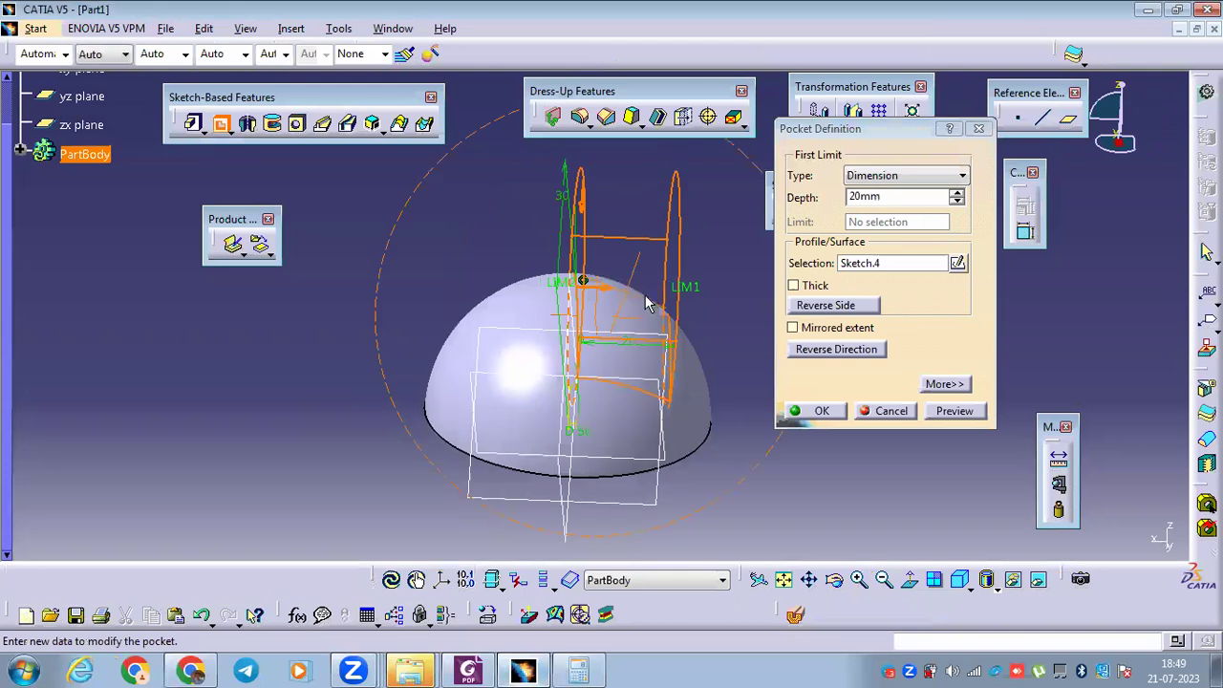
click(954, 411)
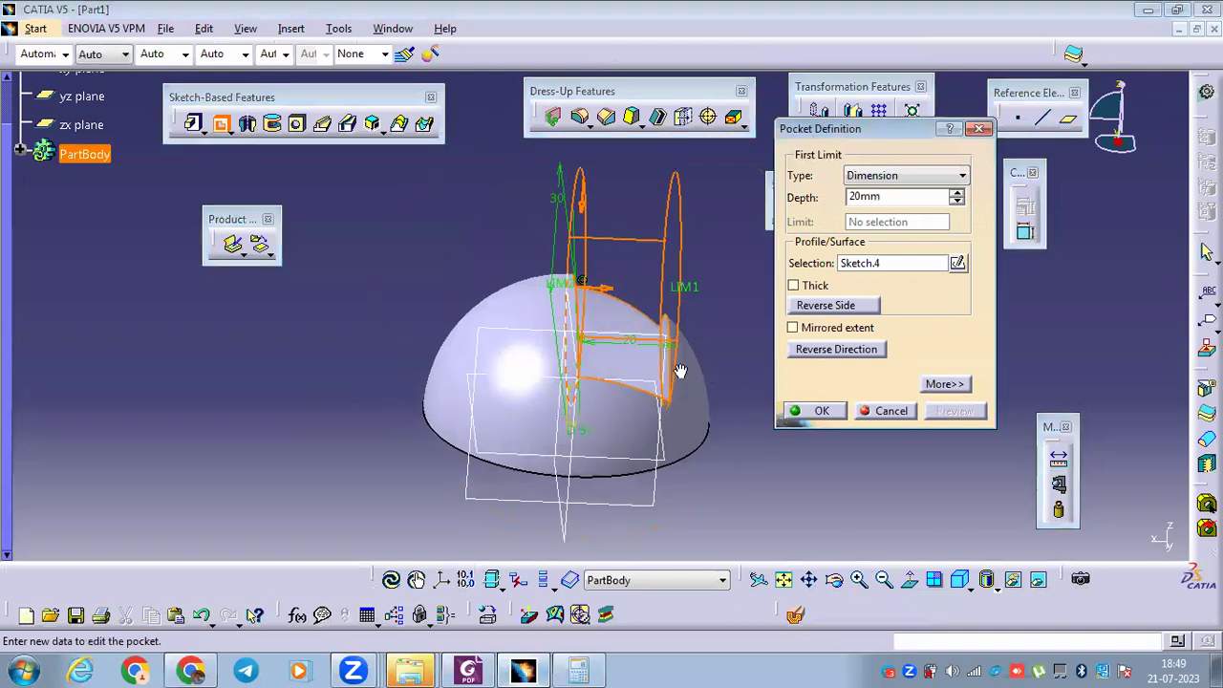
middle_drag(612, 340, 693, 348)
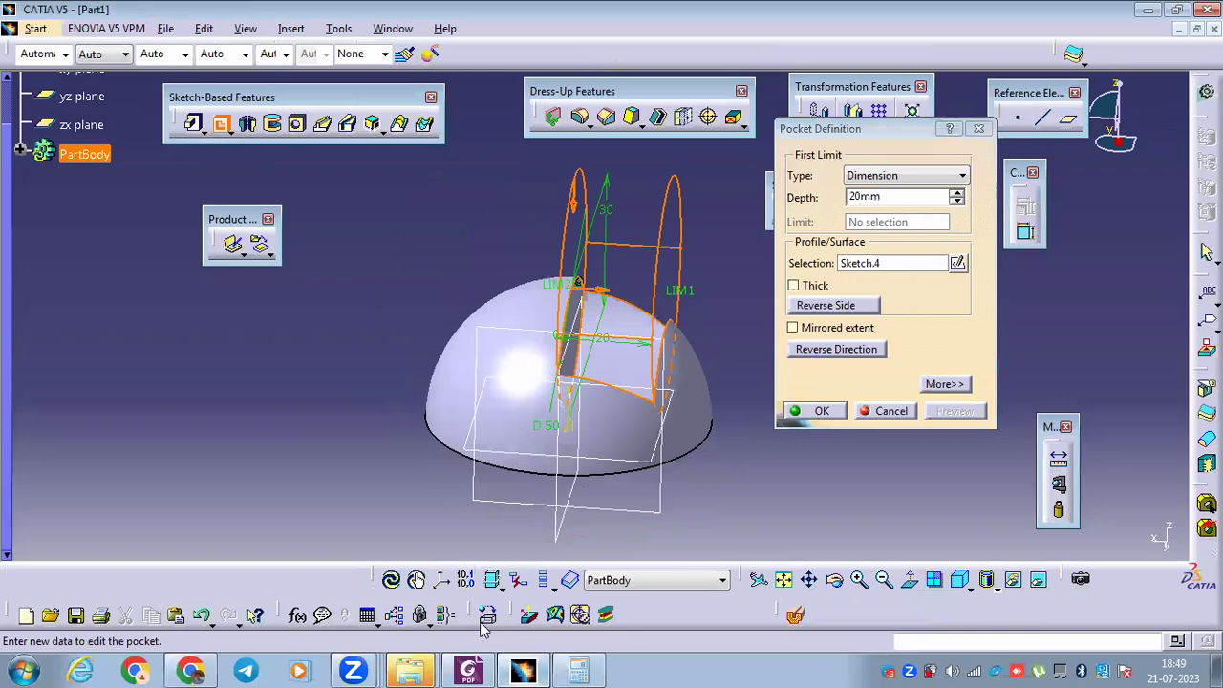
Check the central slot's width in the PDF's top view, return to CATIA and preview the pocket at a 1.5 mm depth.
key(alt+Tab)
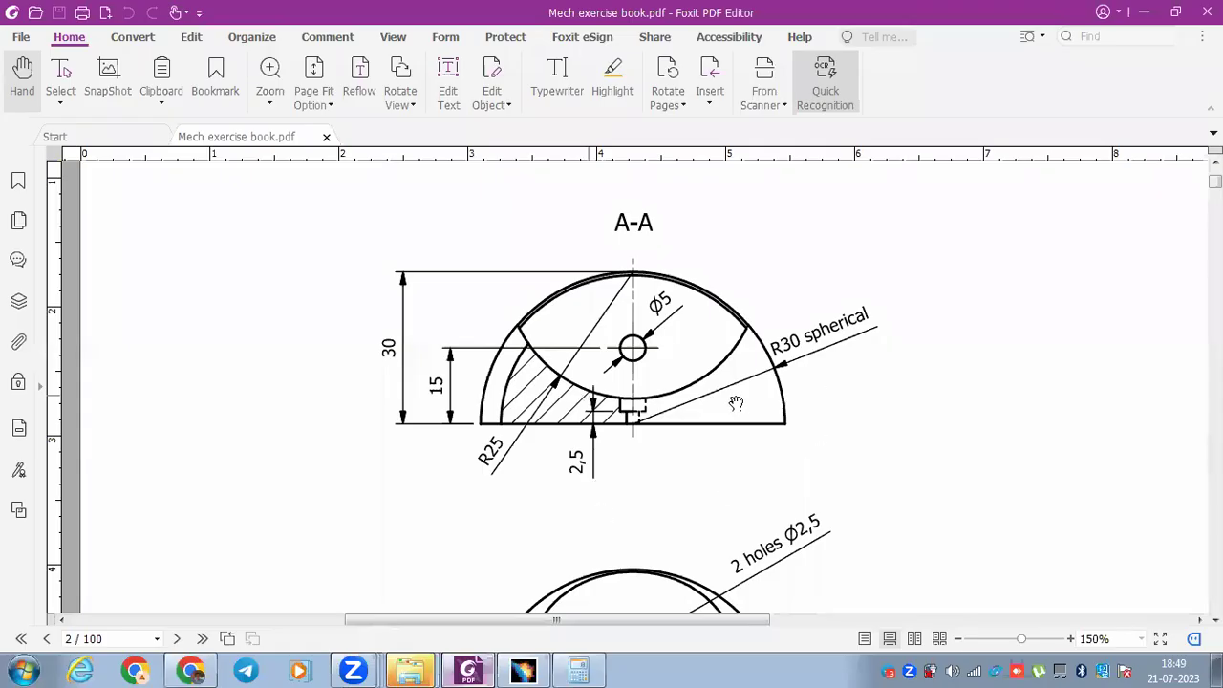
scroll(736, 404, down, 3)
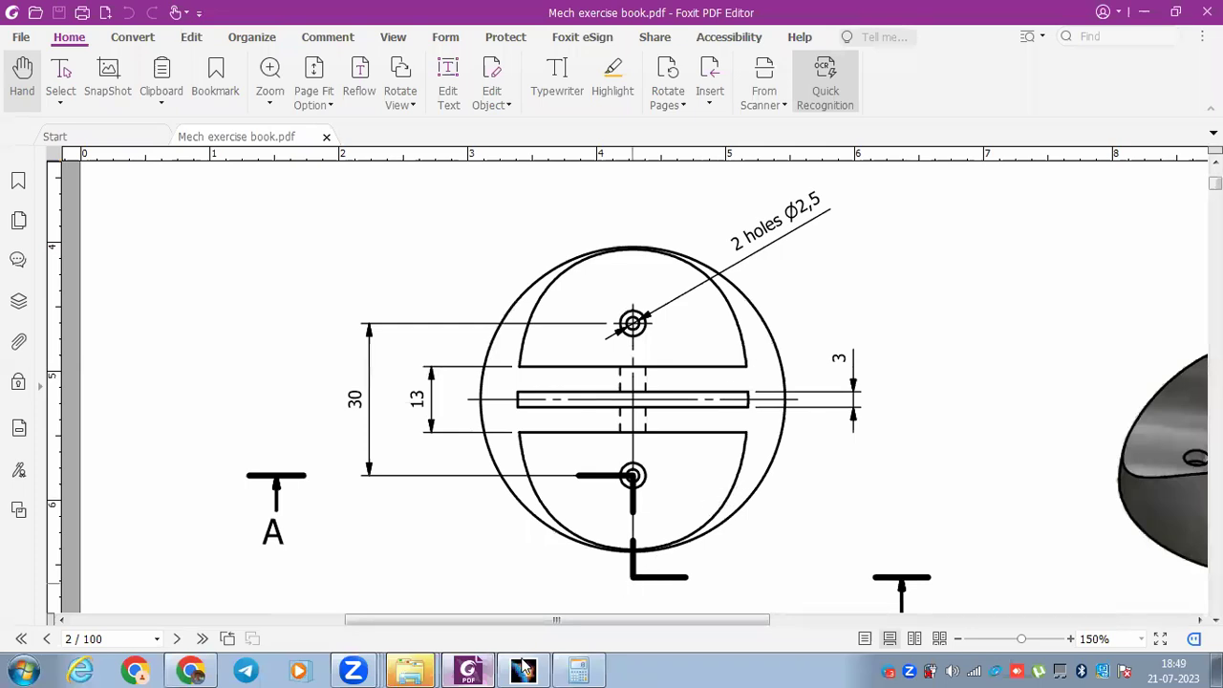
key(alt+Tab)
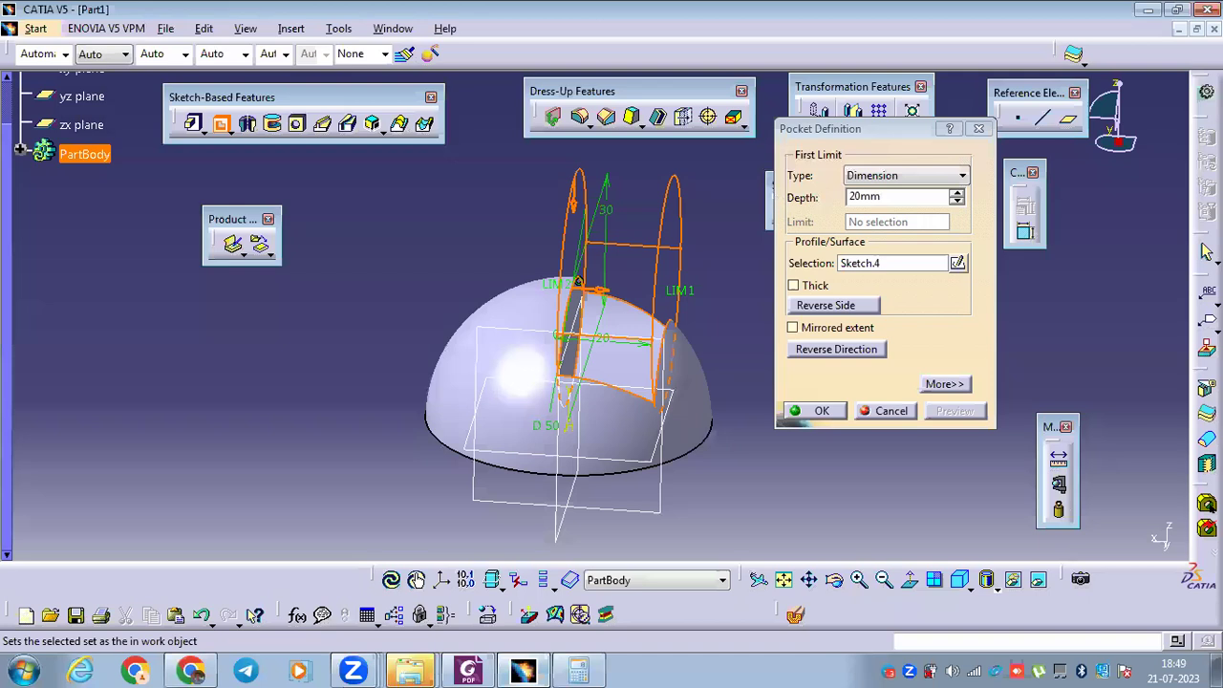
text(1.5)
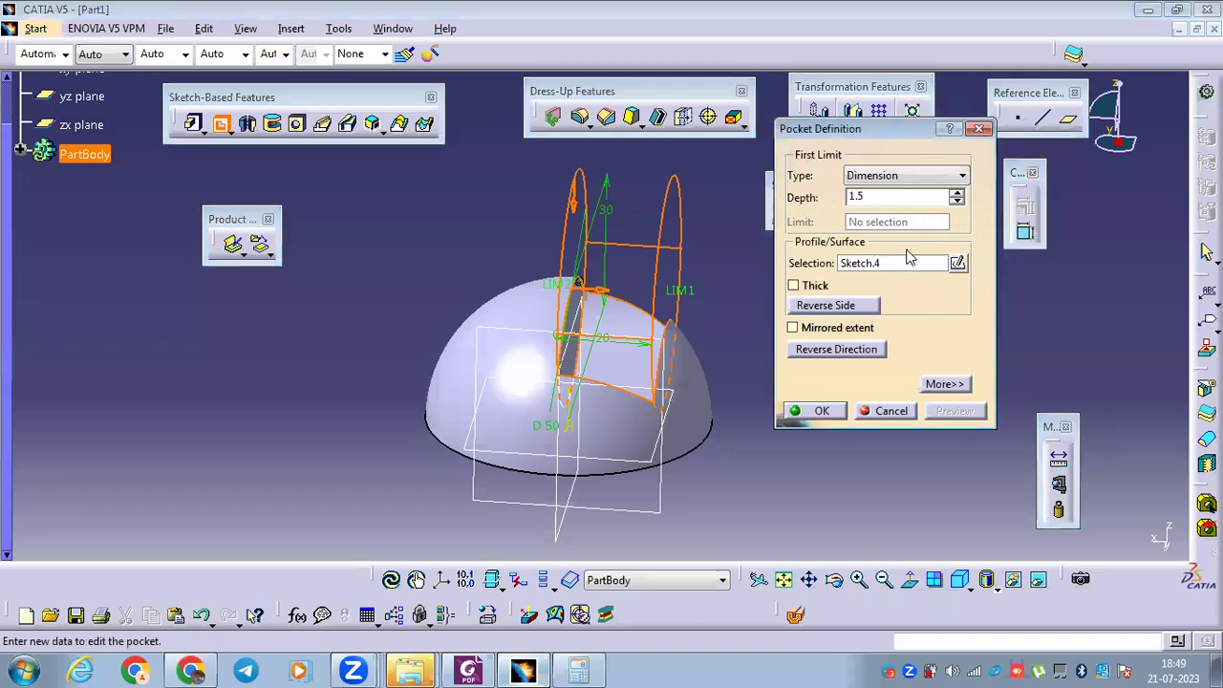
click(899, 266)
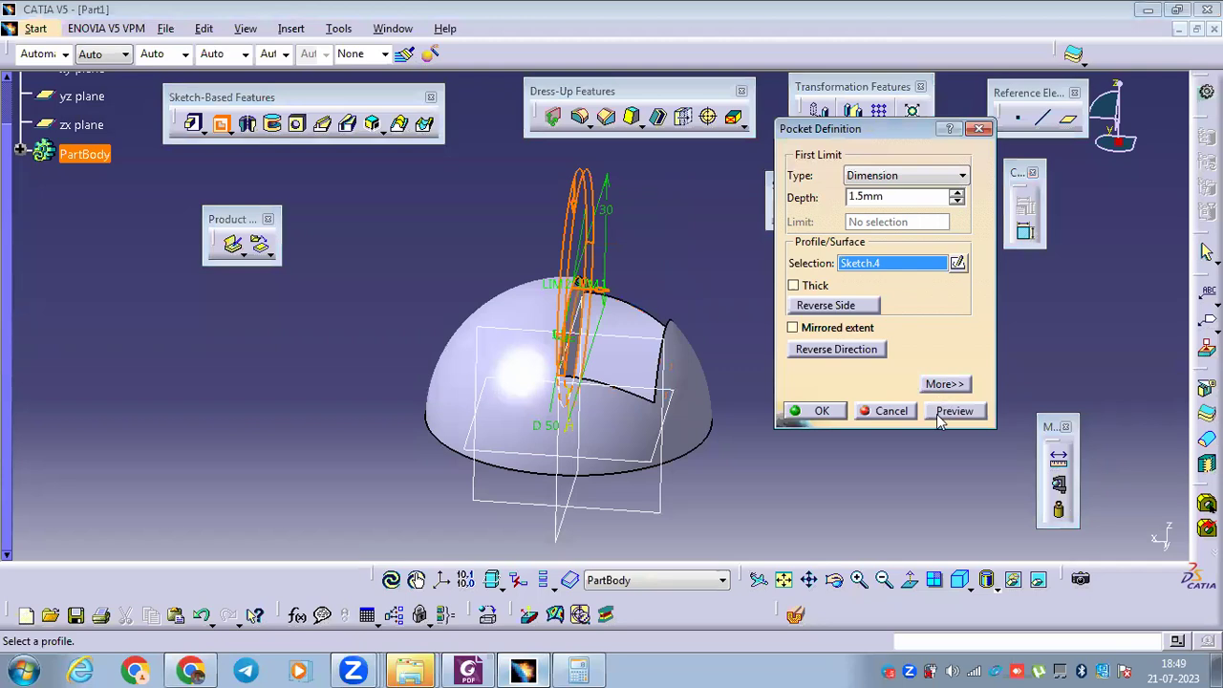
click(952, 412)
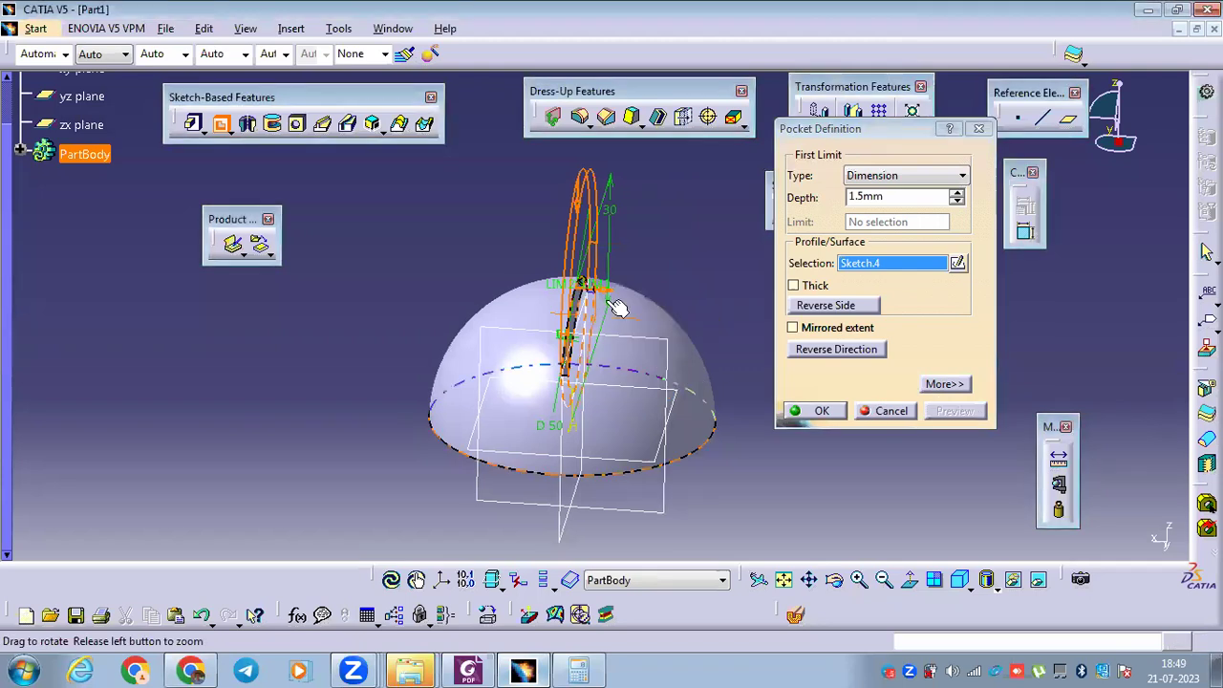
Set the pocket's second limit depth to 1.5 mm and preview the slot on both sides of the sketch plane.
middle_drag(616, 306, 328, 284)
click(932, 385)
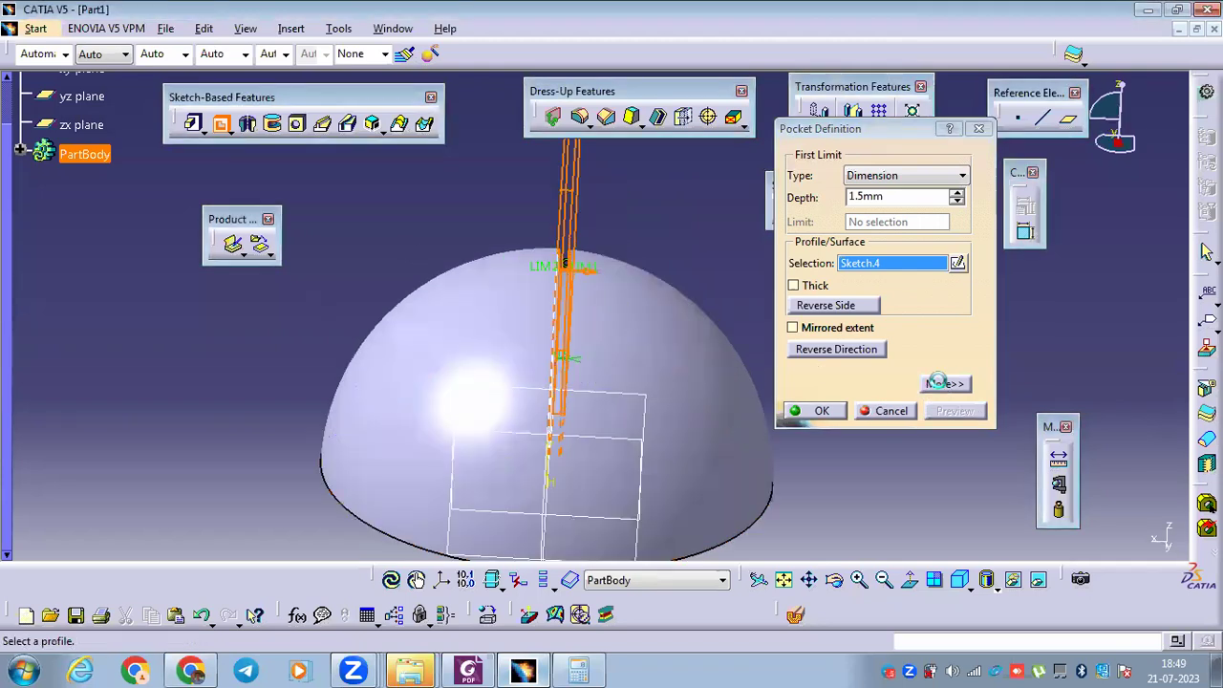
double_click(1078, 196)
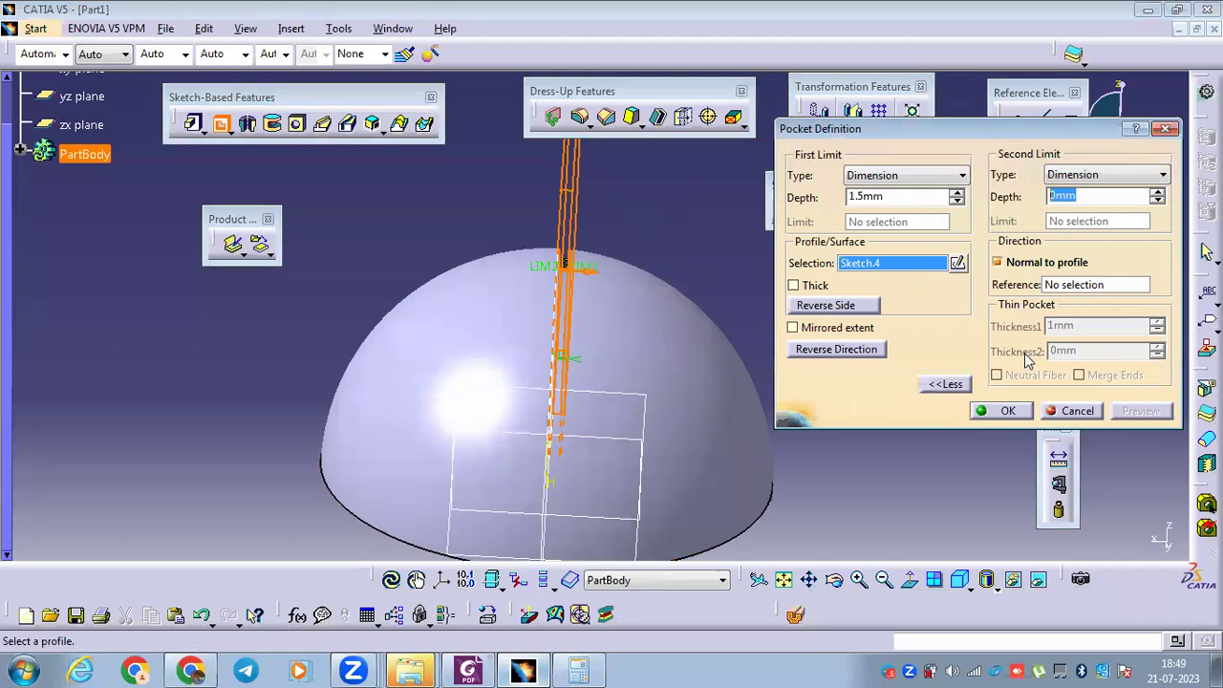
text(1.5)
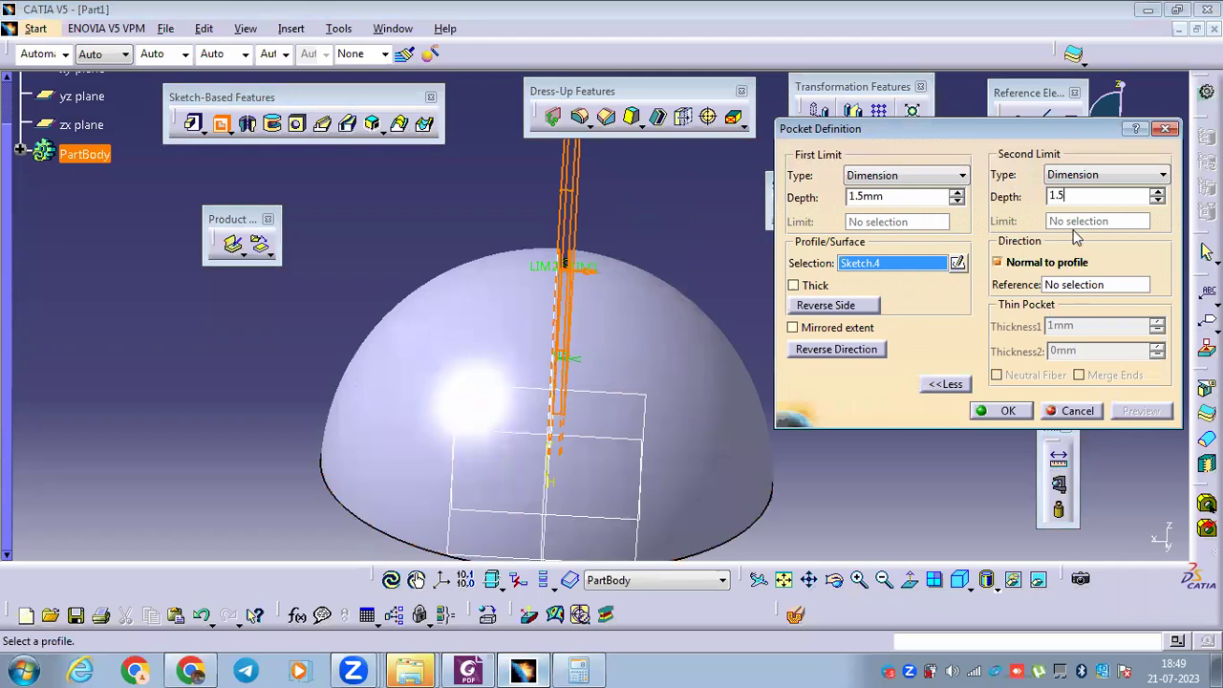
click(1140, 411)
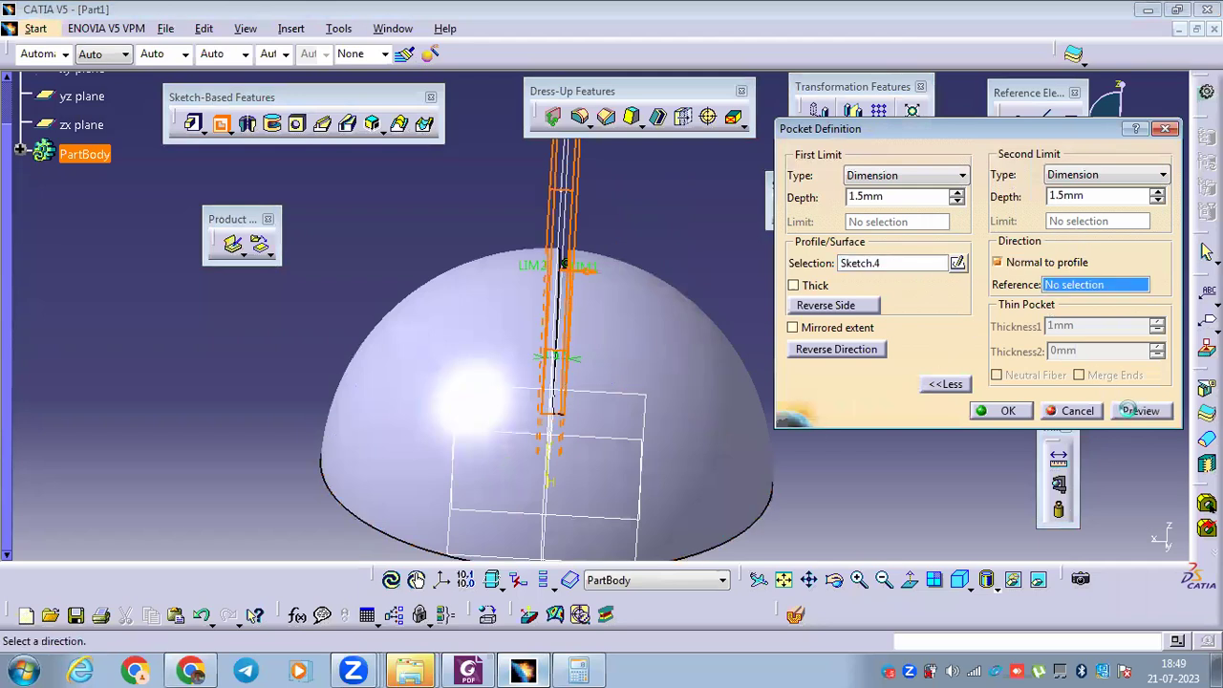
middle_drag(643, 389, 512, 246)
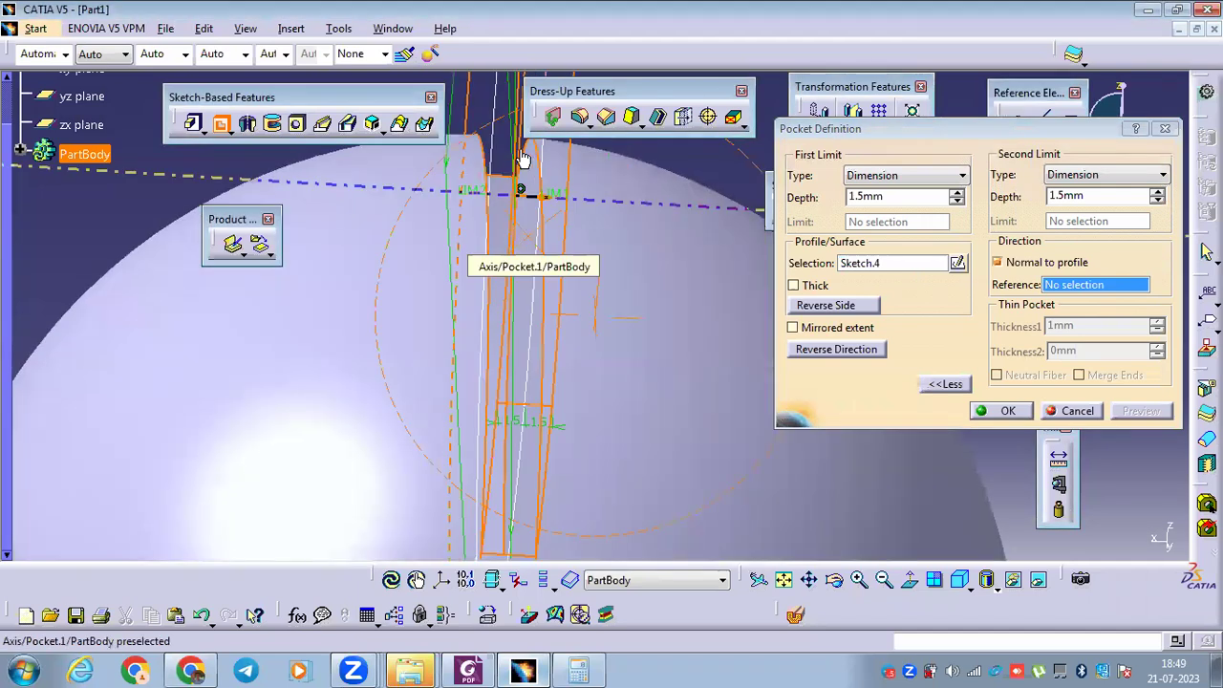
middle_drag(524, 160, 522, 159)
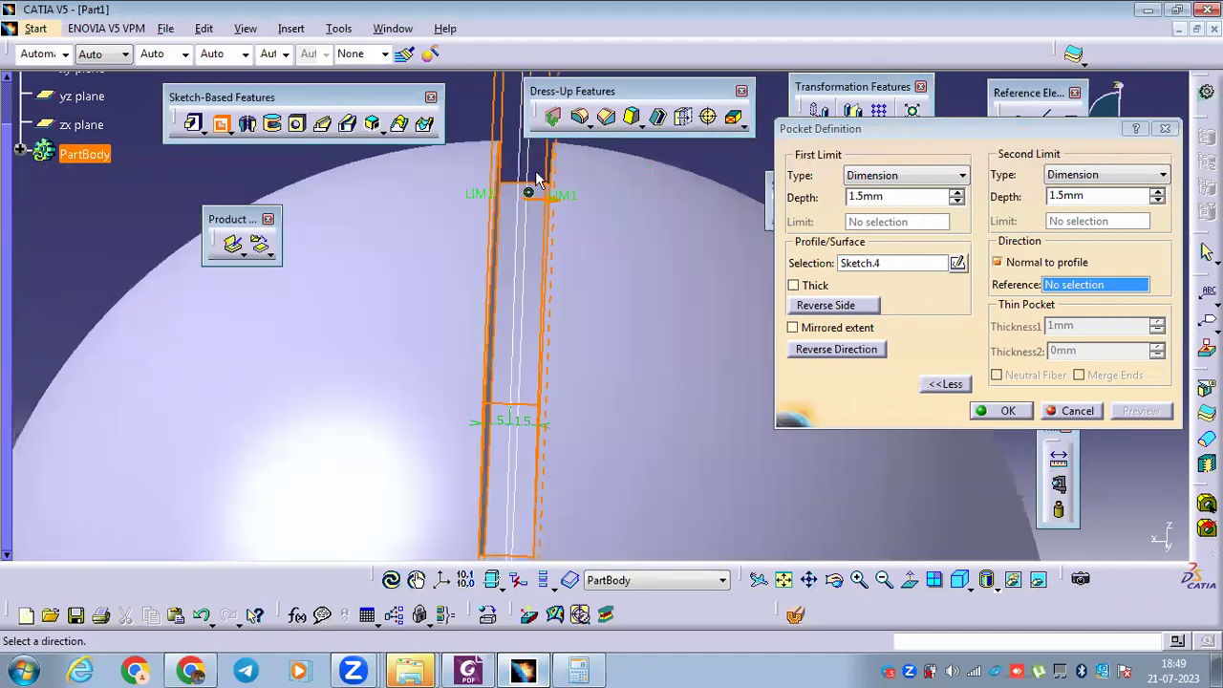
middle_drag(601, 211, 609, 199)
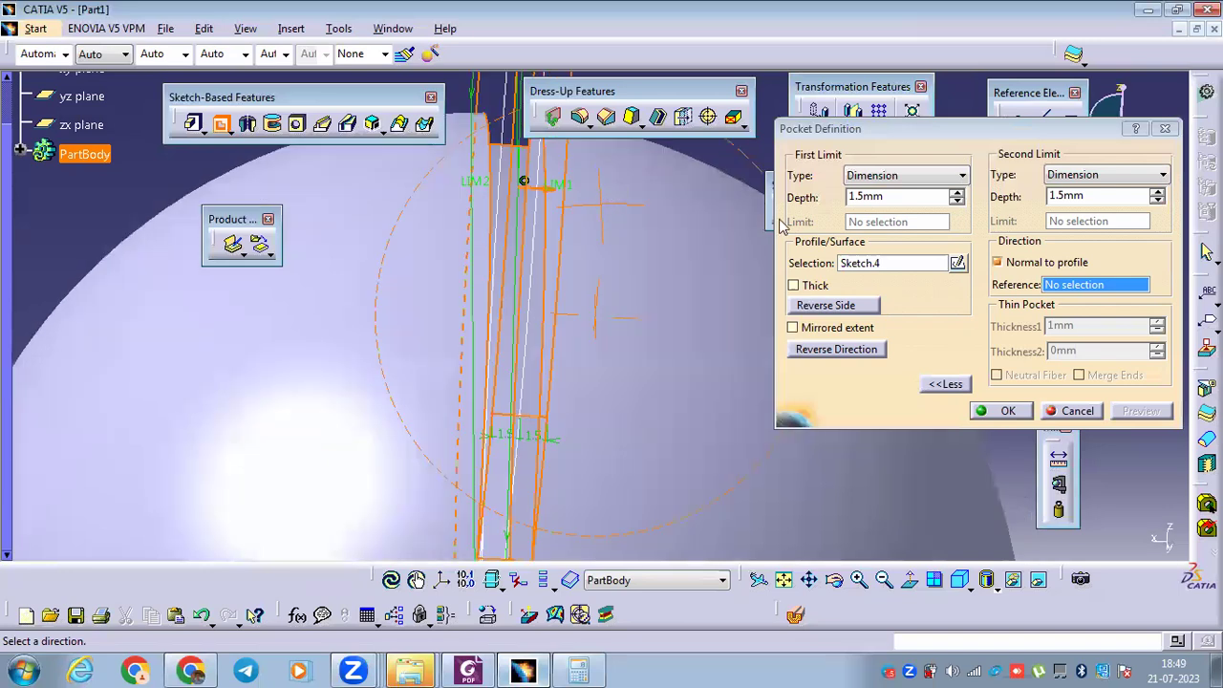
Enable Mirrored extent for the pocket with its 1.5 mm depth and create the central slot.
double_click(1086, 196)
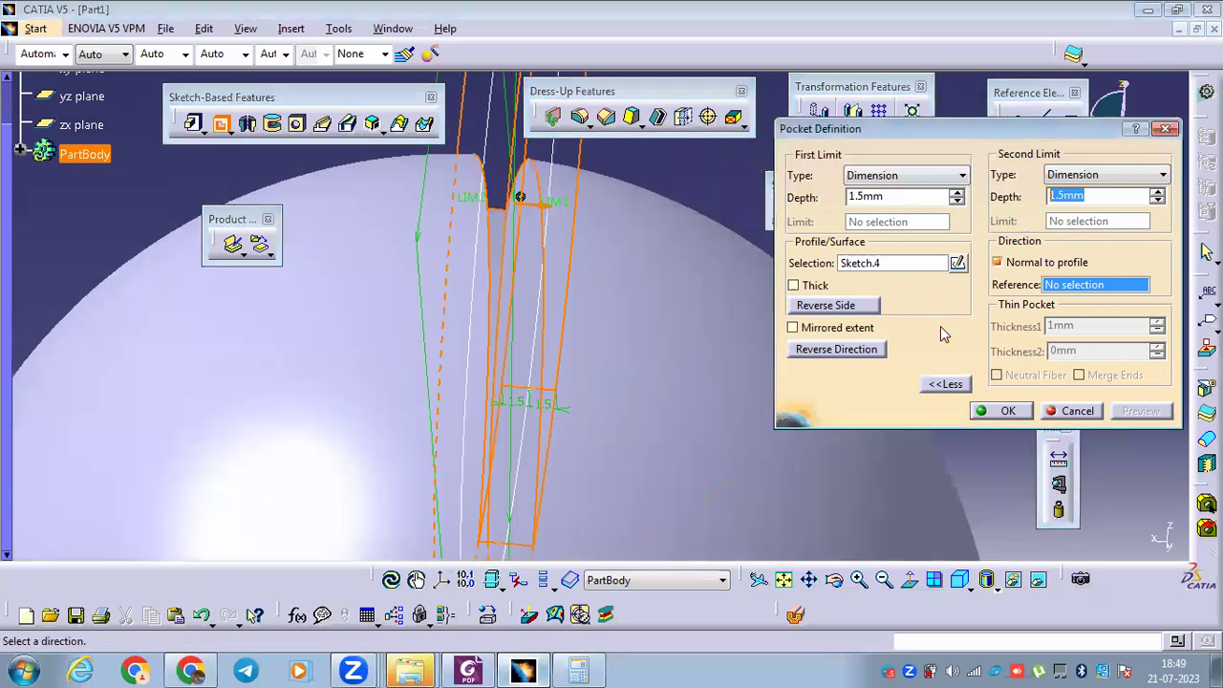
click(812, 329)
middle_drag(478, 358, 545, 379)
middle_drag(547, 330, 537, 411)
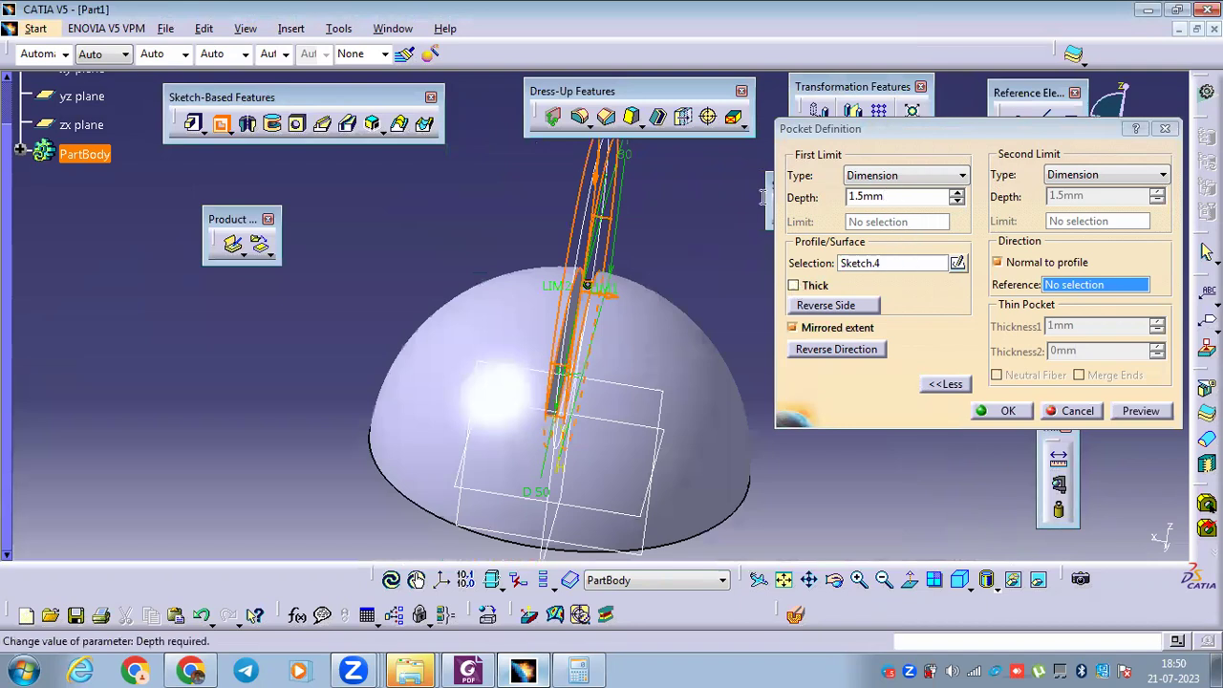
click(900, 196)
click(990, 411)
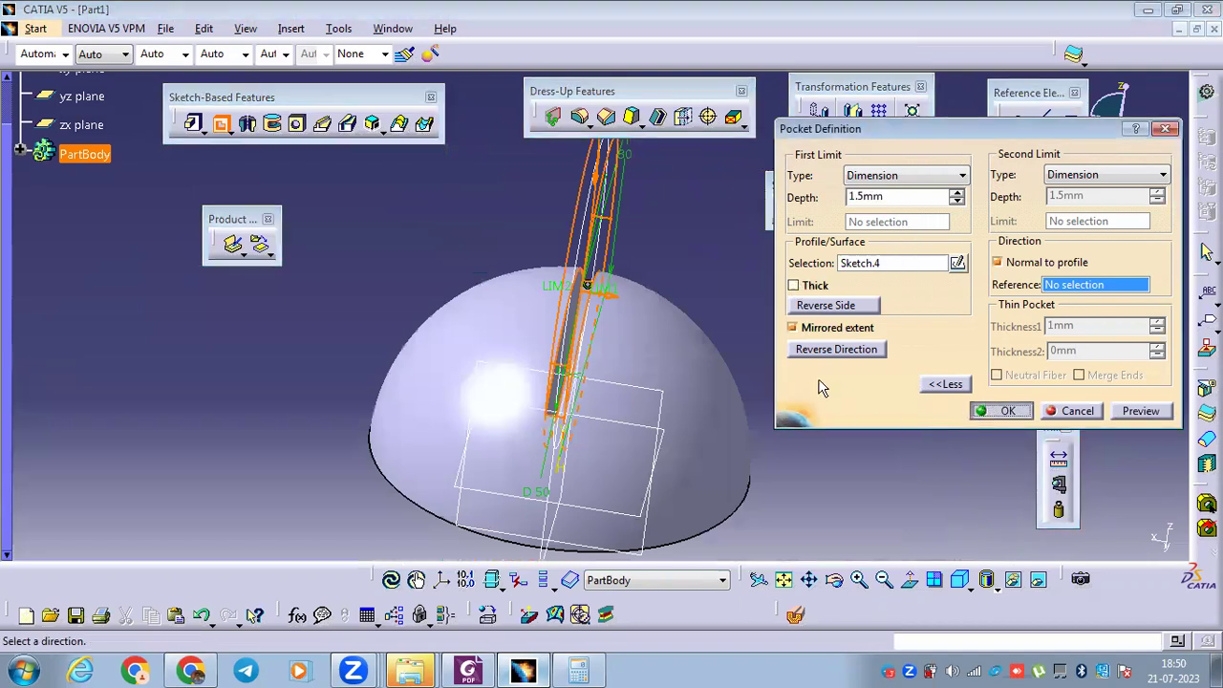
Reopen the slot pocket and try depths of 15 mm and 29 mm, toggling Mirrored extent to compare the cuts.
middle_drag(426, 321, 365, 284)
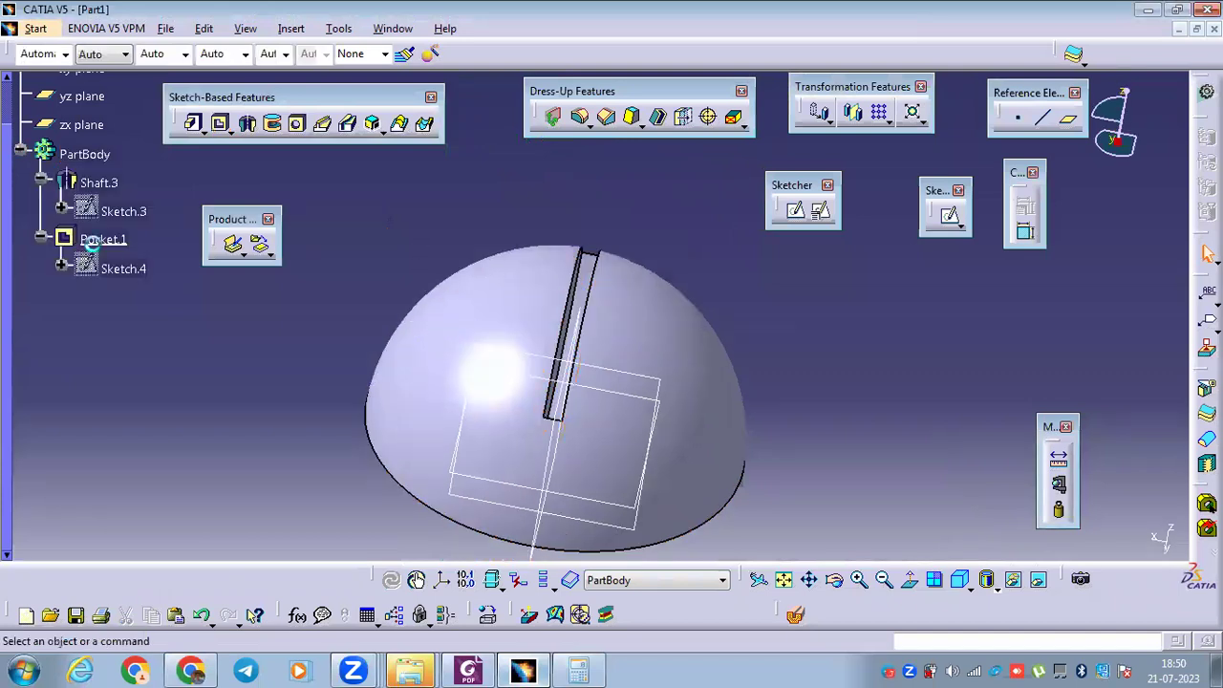
text(5)
click(949, 412)
middle_drag(668, 342, 631, 291)
drag(630, 289, 687, 299)
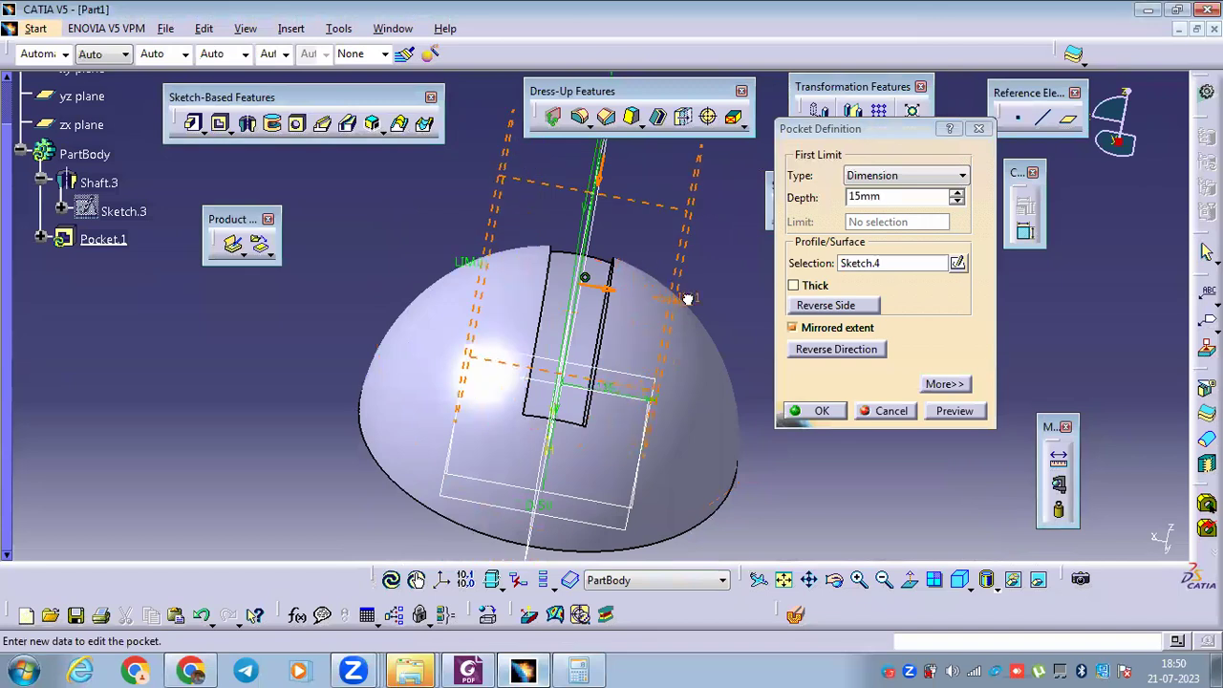
click(792, 328)
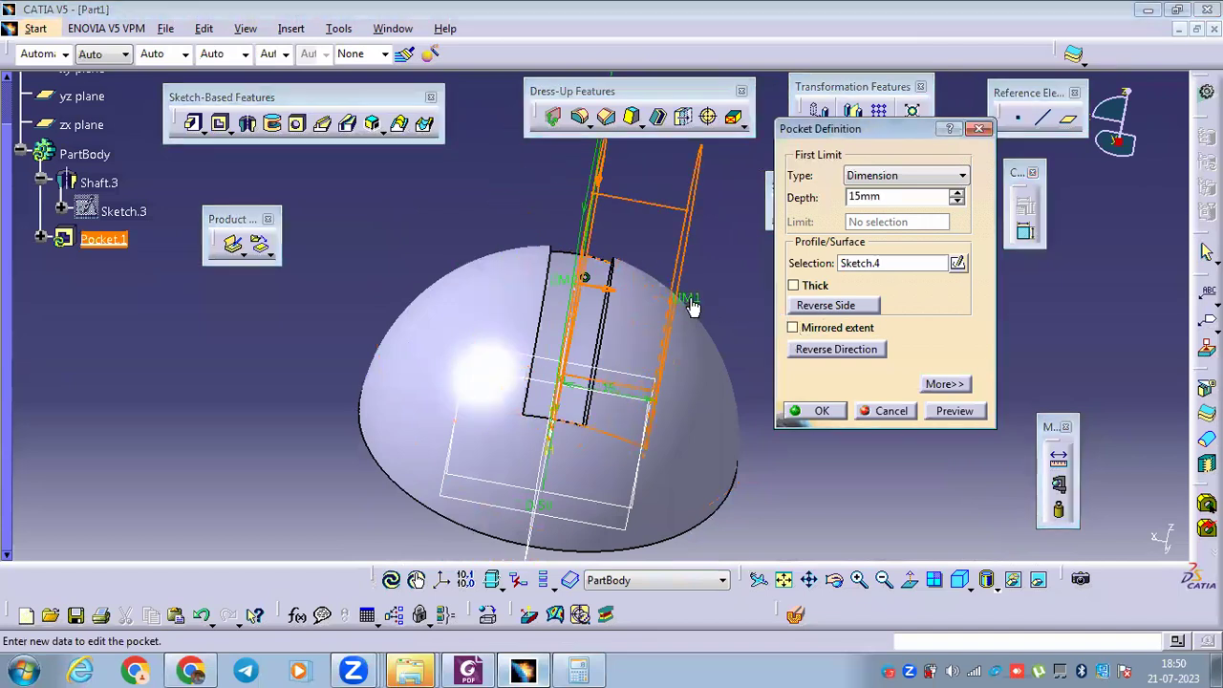
click(845, 348)
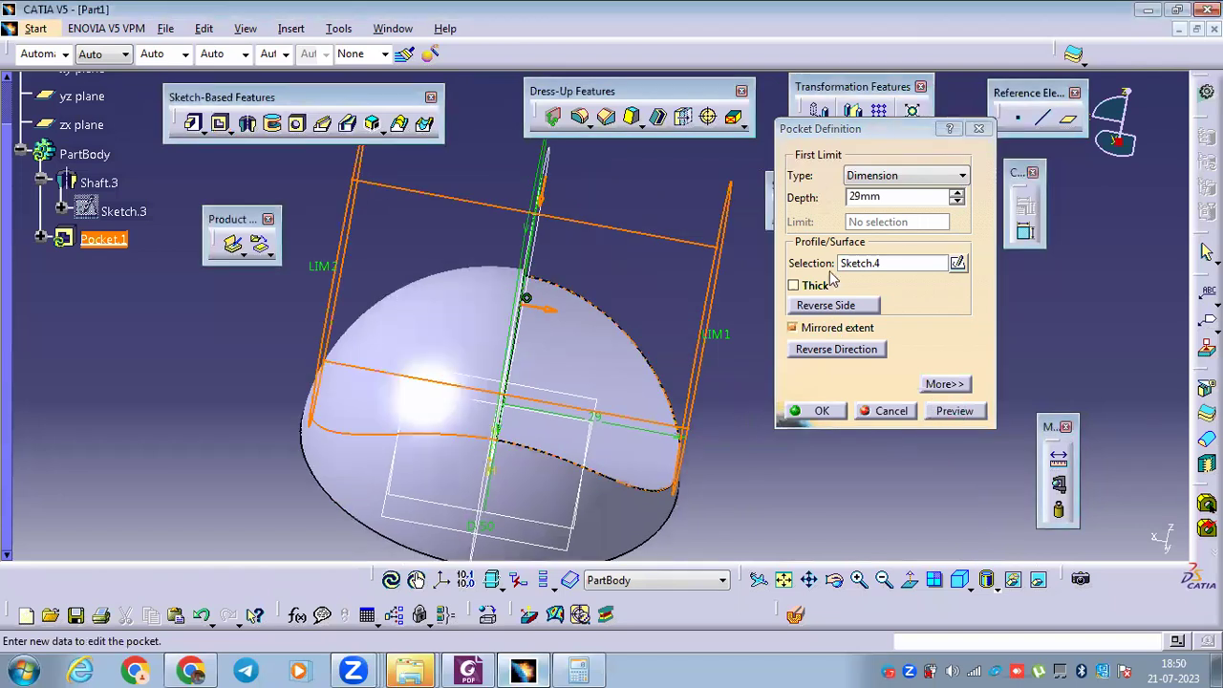
Set the slot pocket's depth back to 1.5 mm with Mirrored extent and apply the edit.
drag(887, 195, 794, 196)
double_click(865, 196)
text(1.5)
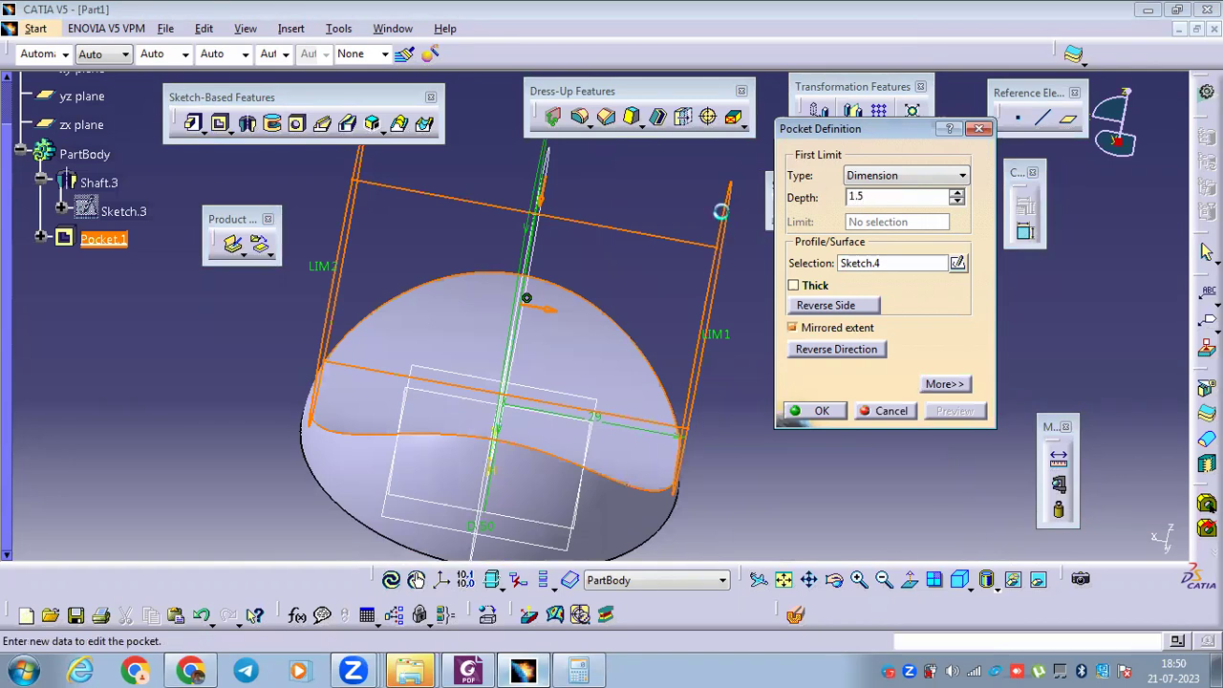
click(605, 269)
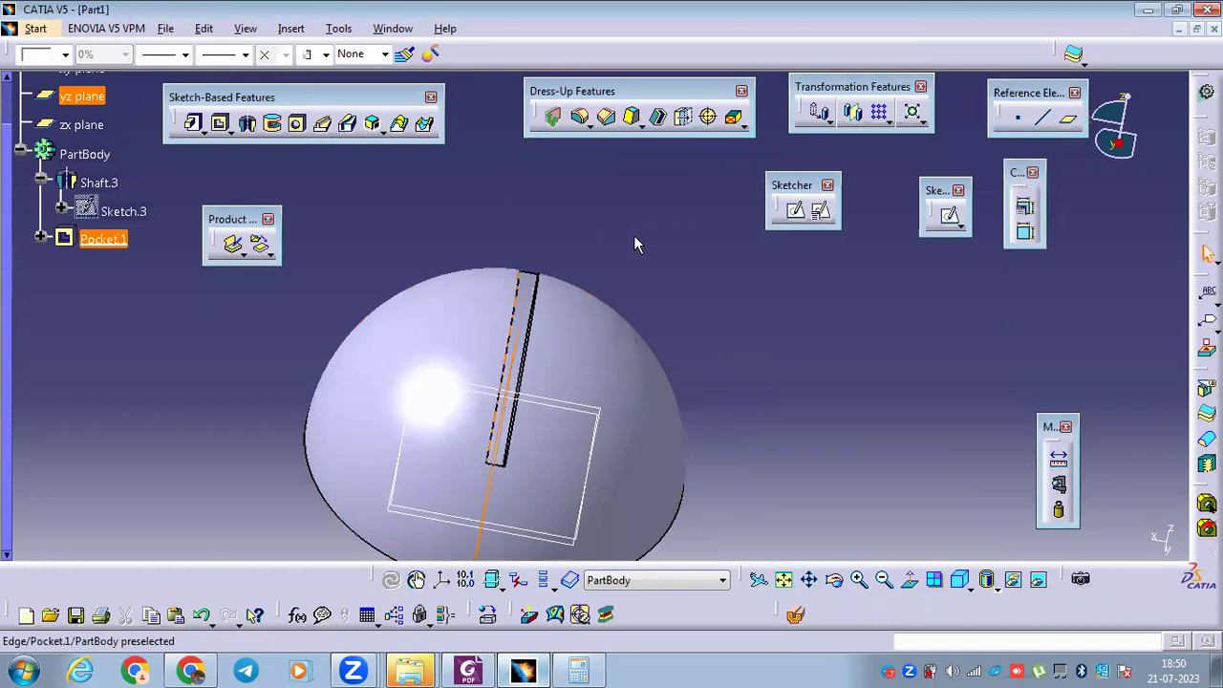
middle_drag(632, 321, 675, 326)
middle_drag(666, 528, 635, 573)
Switch to the PDF drawing and examine the top view and the 3D picture of the part for the remaining cuts.
click(458, 669)
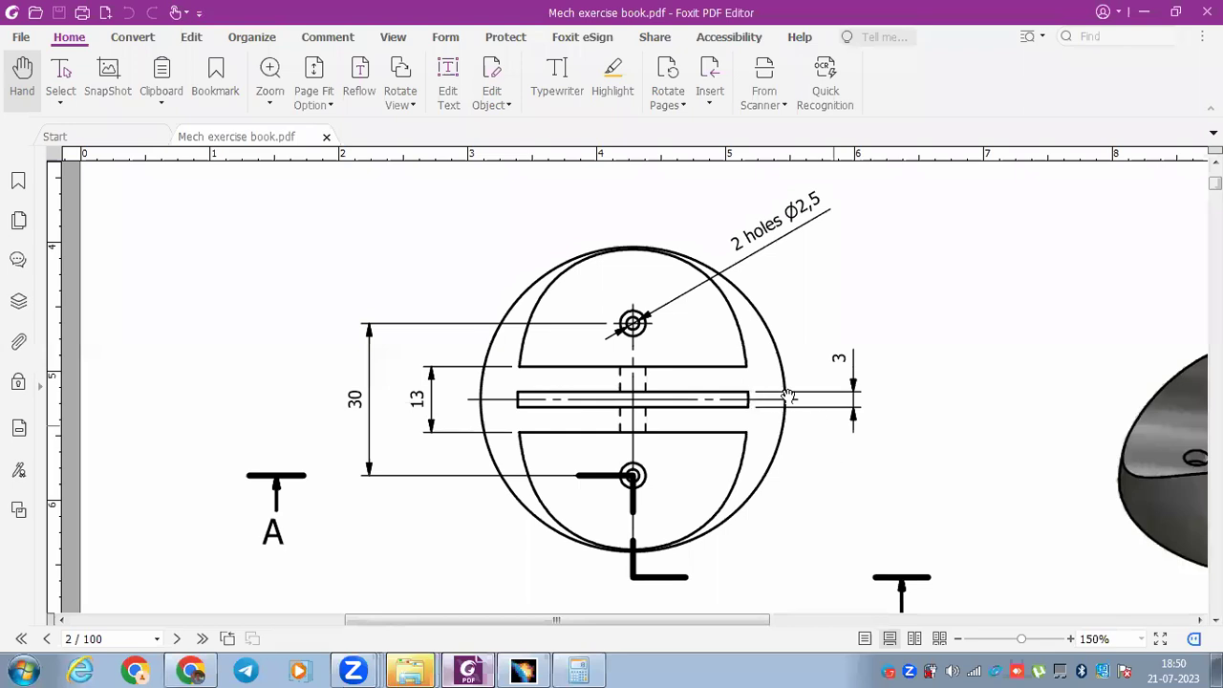
ctrl+scroll(771, 394, up, 3)
ctrl+scroll(806, 436, down, 3)
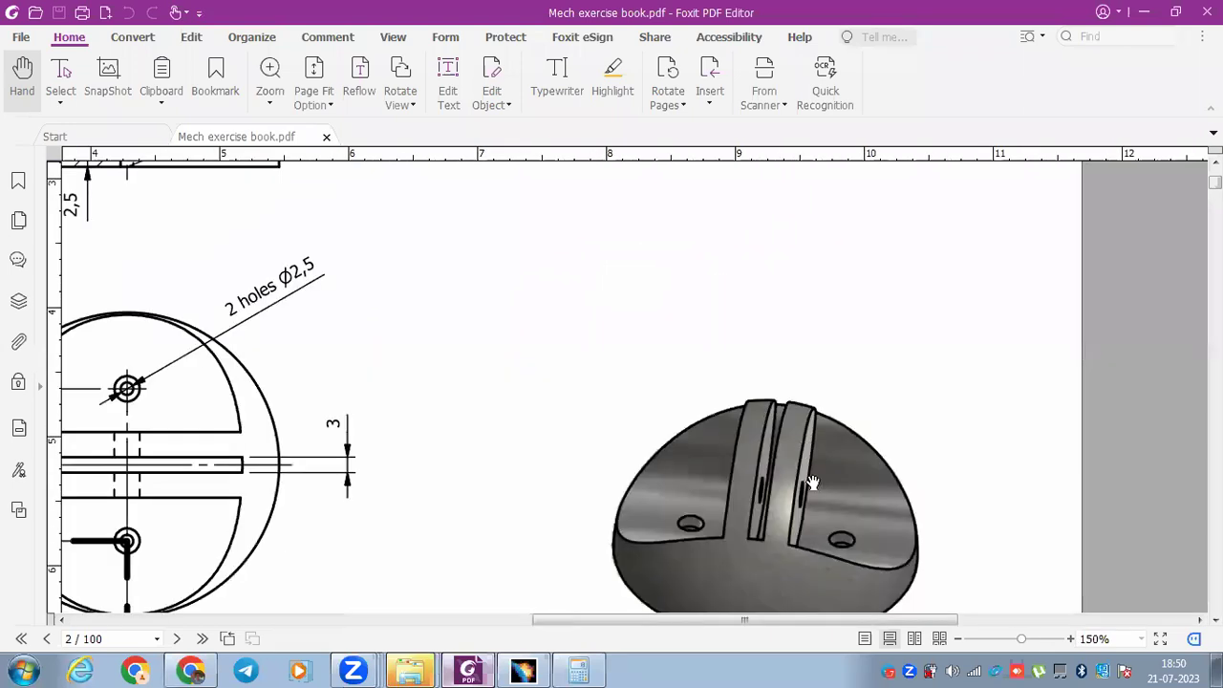
Examine the drawing's 3D picture, top view and section view for the size and position of the curved side cuts.
ctrl+scroll(820, 443, up, 3)
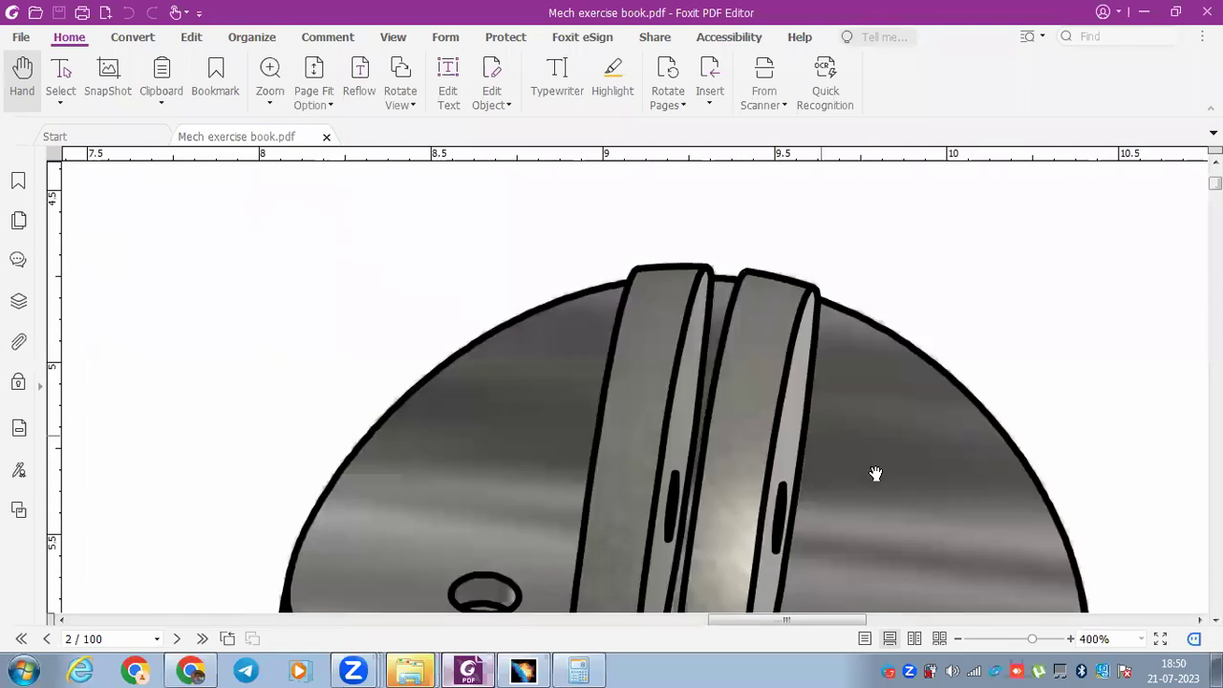
ctrl+scroll(601, 414, down, 3)
ctrl+scroll(506, 432, down, 1)
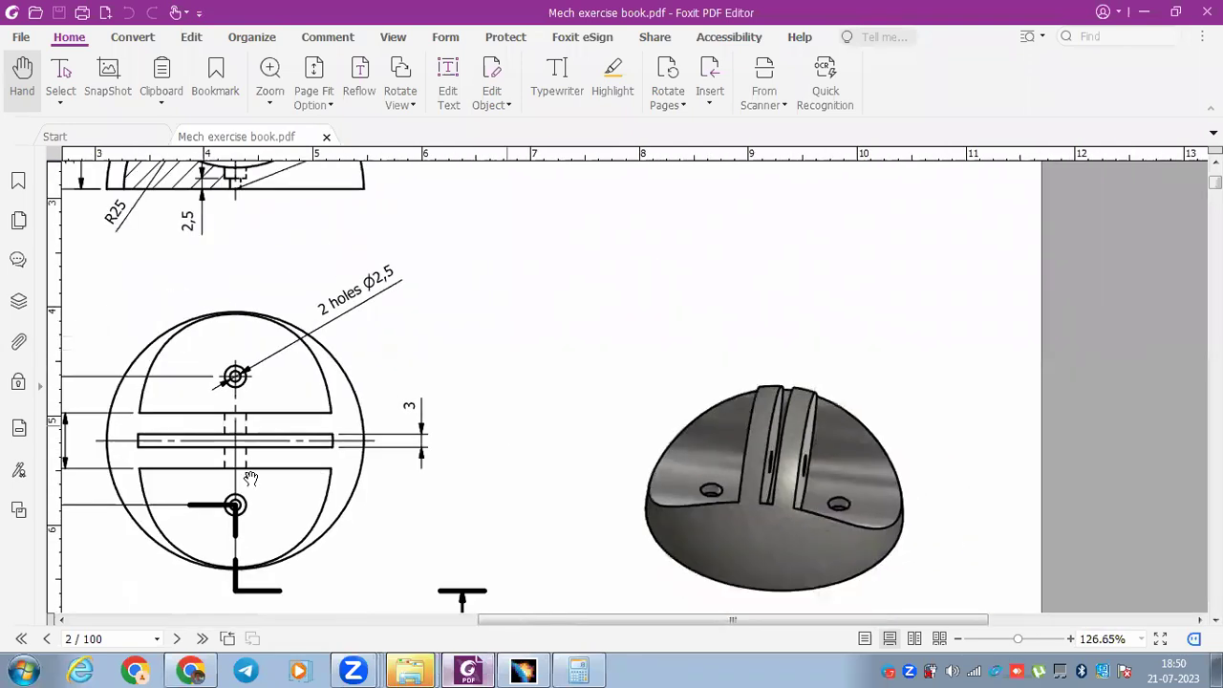
ctrl+scroll(488, 590, down, 1)
drag(392, 618, 342, 614)
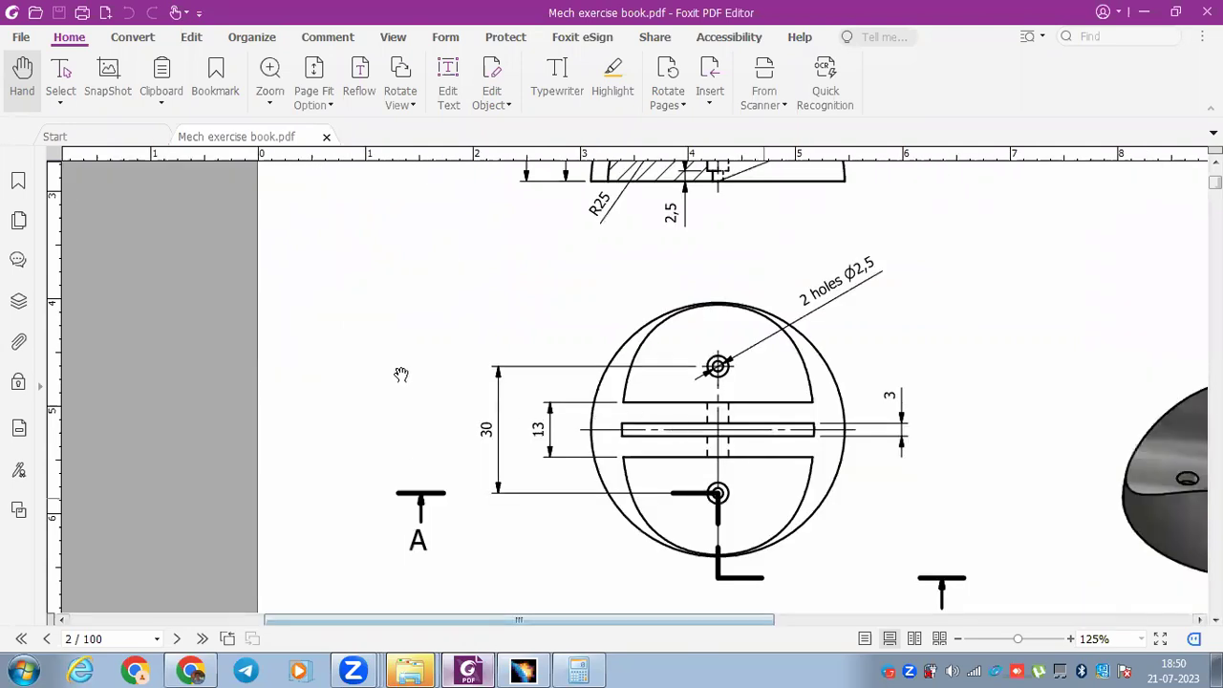
ctrl+scroll(687, 427, up, 3)
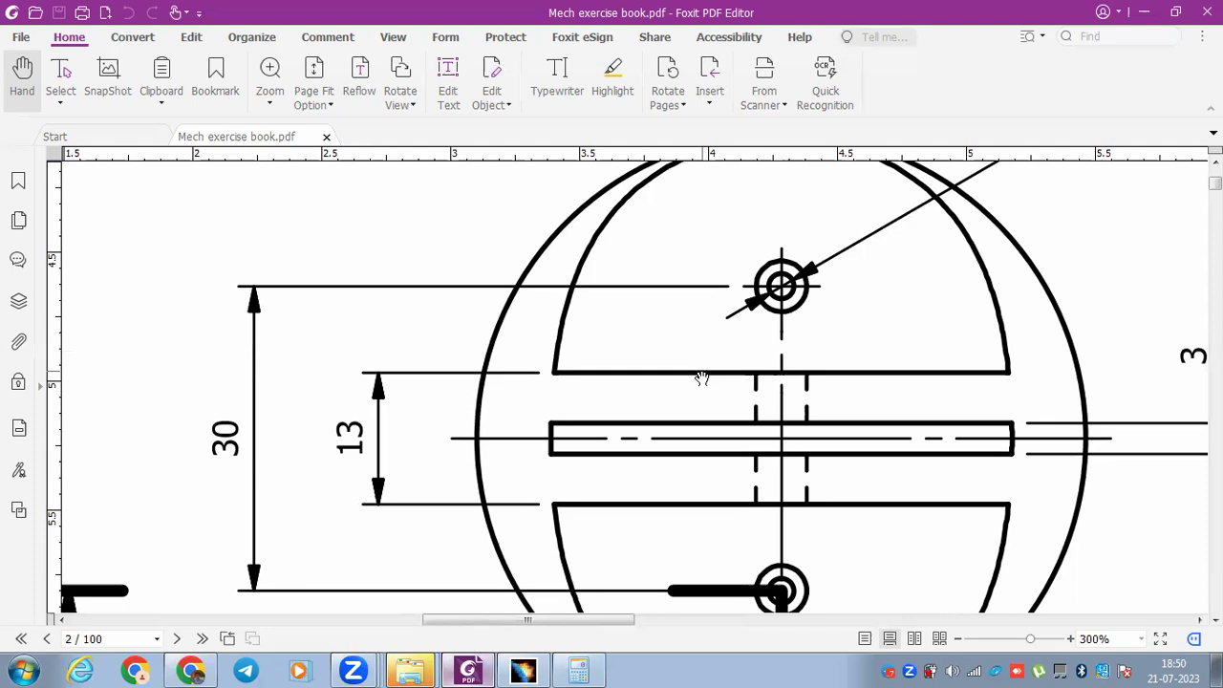
scroll(698, 382, up, 3)
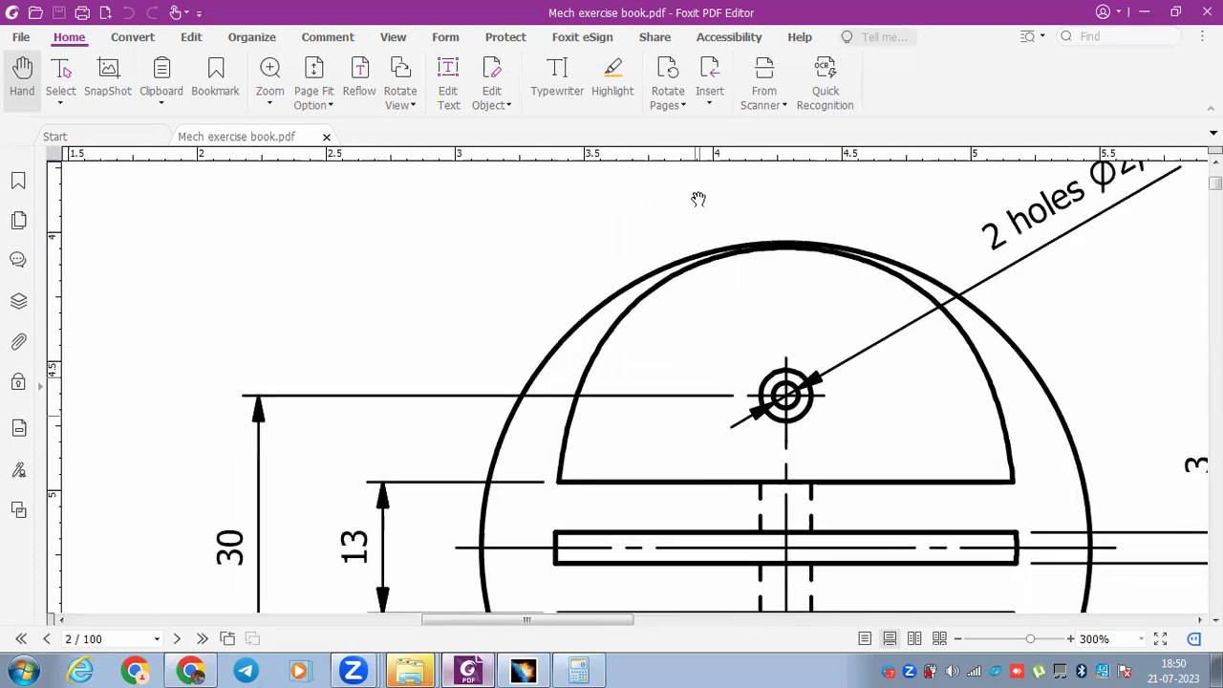
ctrl+scroll(699, 198, down, 1)
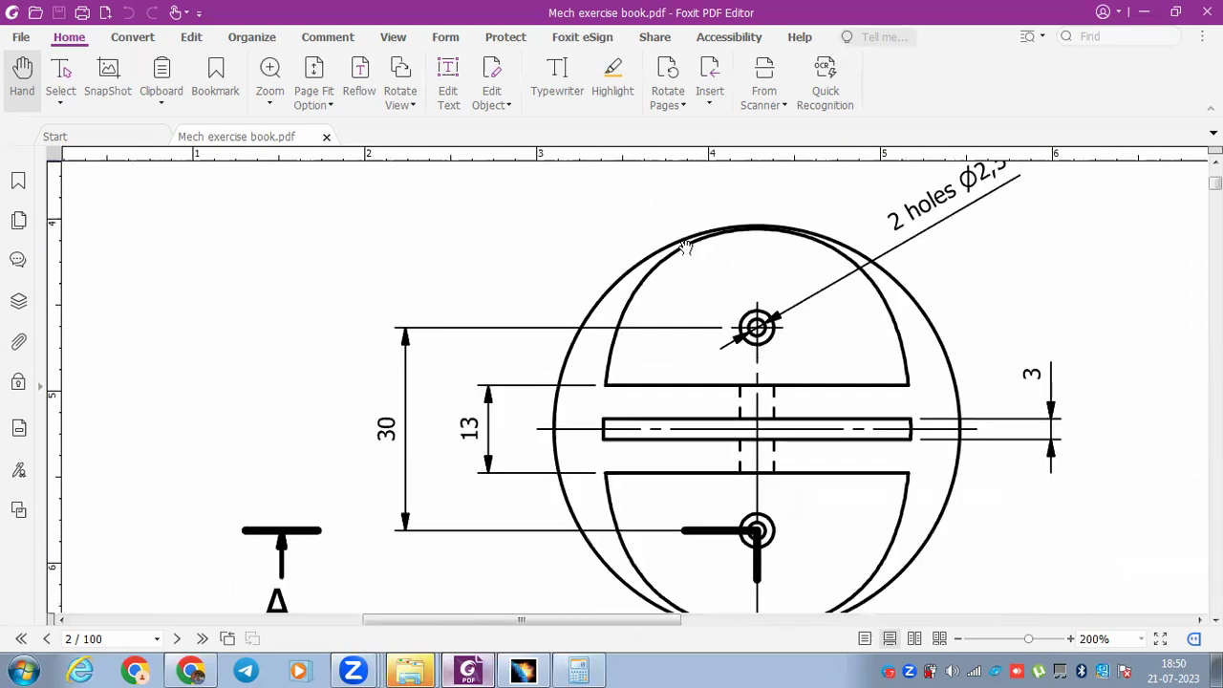
ctrl+scroll(686, 341, down, 1)
scroll(682, 344, up, 3)
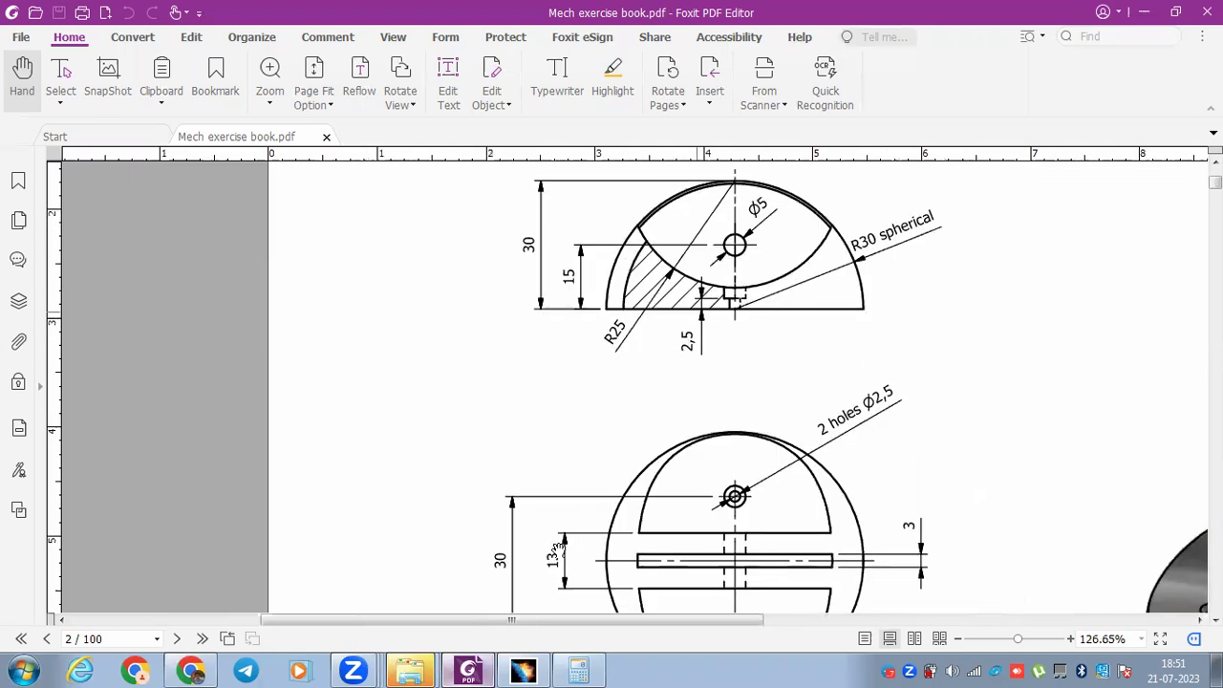
drag(644, 349, 620, 311)
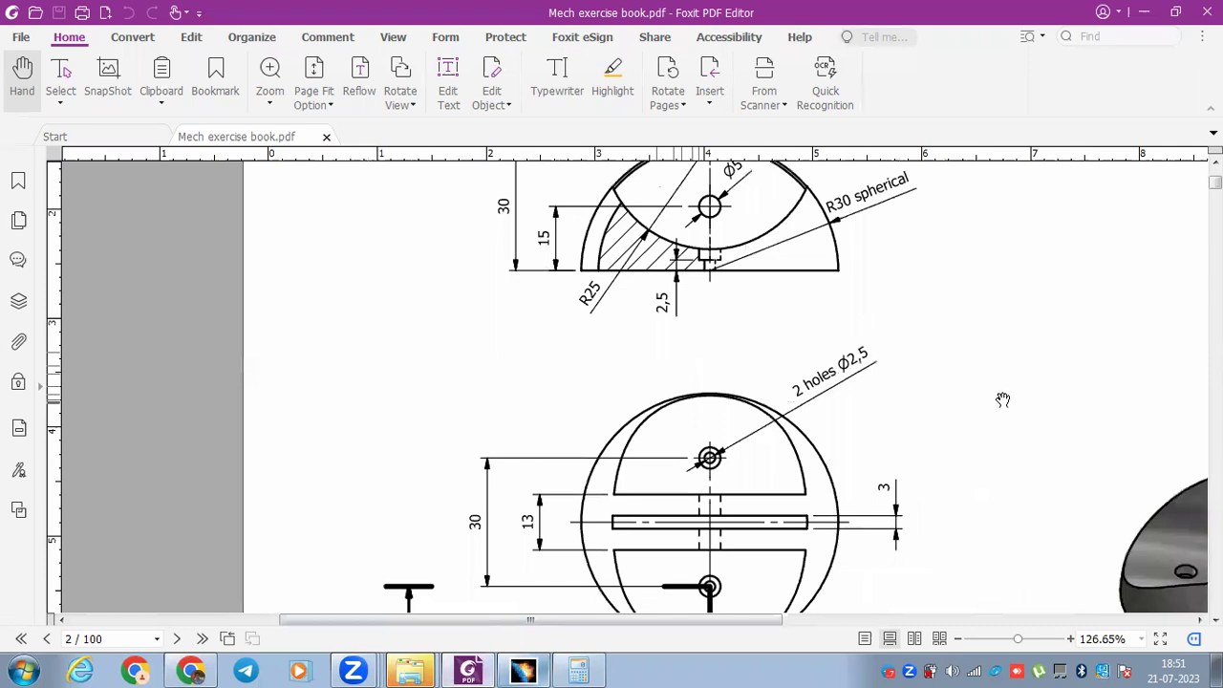
Switch to CATIA and sketch a circle about 62 mm in diameter on the yz plane, centred on the vertical axis above the dome.
click(534, 667)
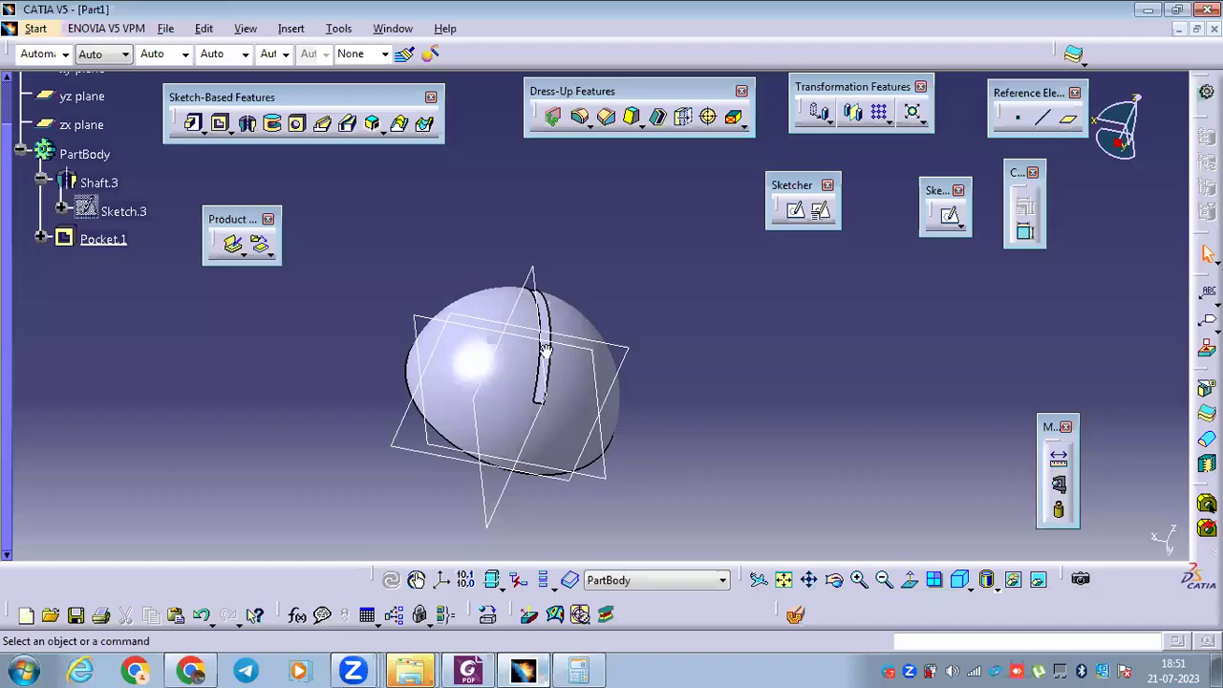
middle_drag(657, 332, 651, 318)
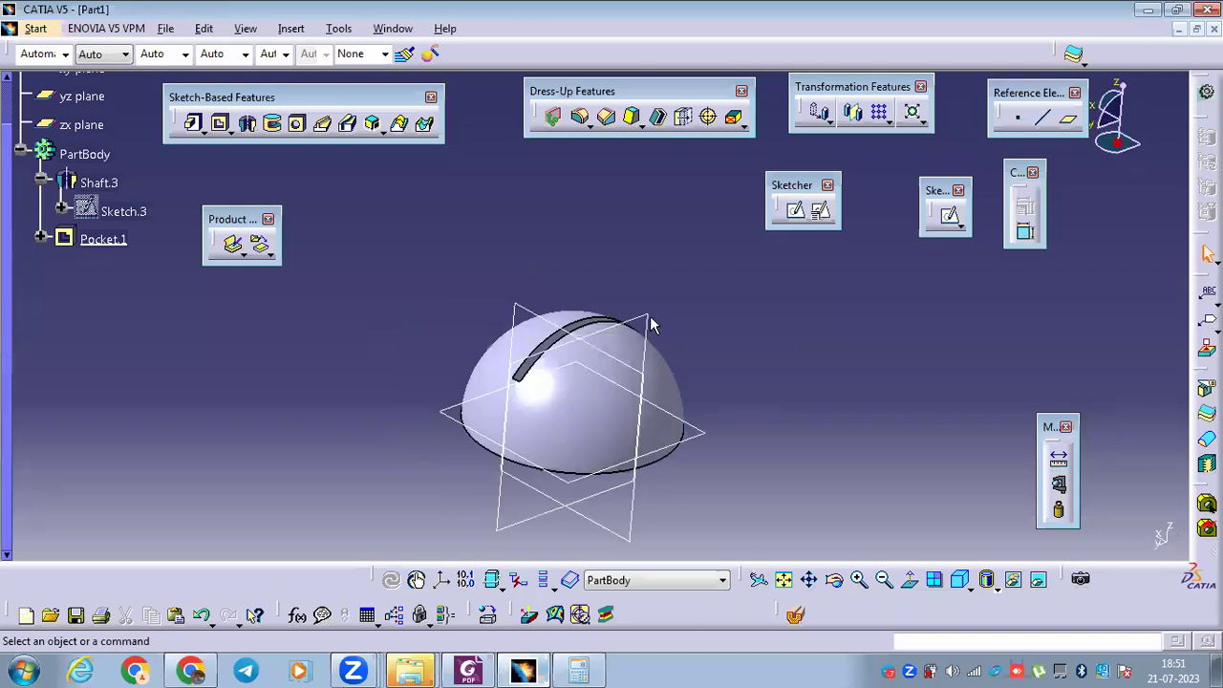
click(650, 322)
click(795, 210)
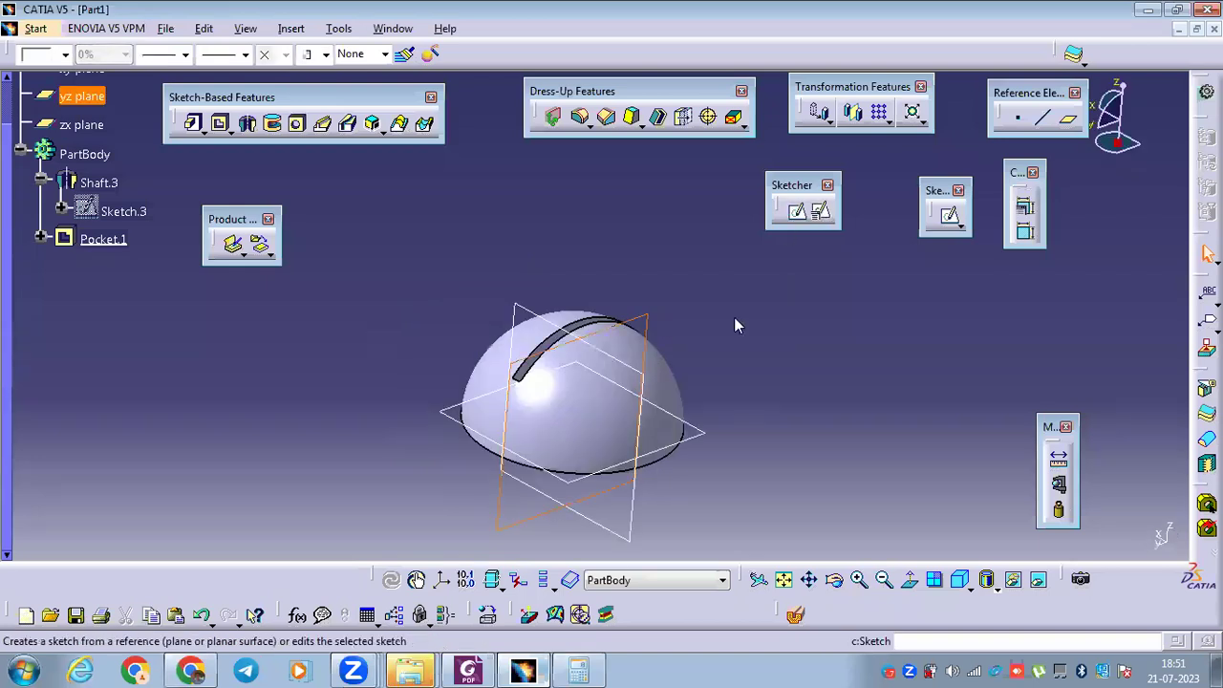
click(271, 125)
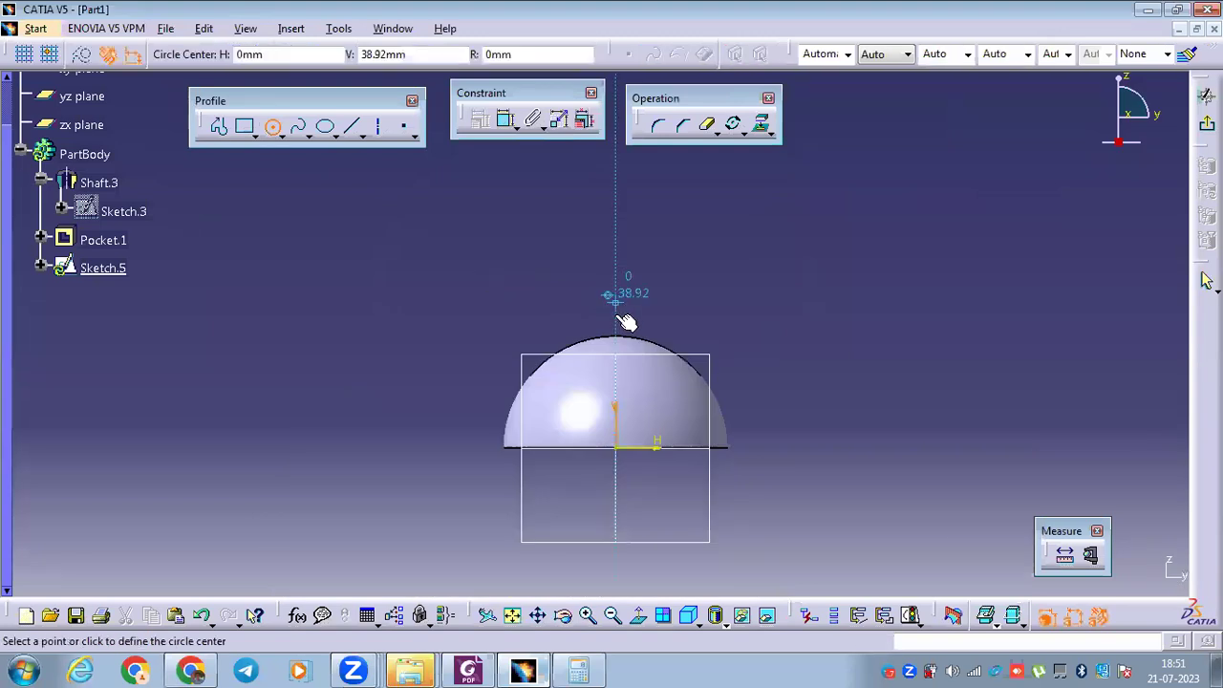
click(616, 315)
click(666, 421)
Dimension the circle's diameter, entering 25 mm and correcting it to 50 mm.
click(507, 120)
click(890, 268)
double_click(887, 267)
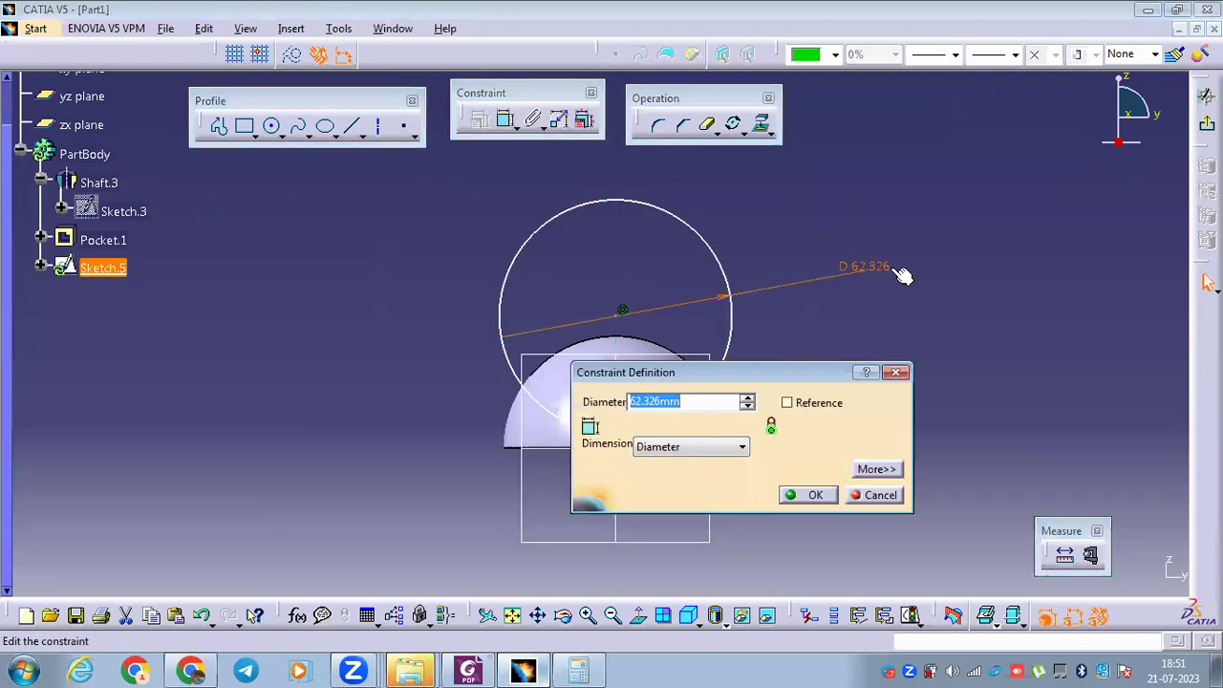
text(25)
key(Return)
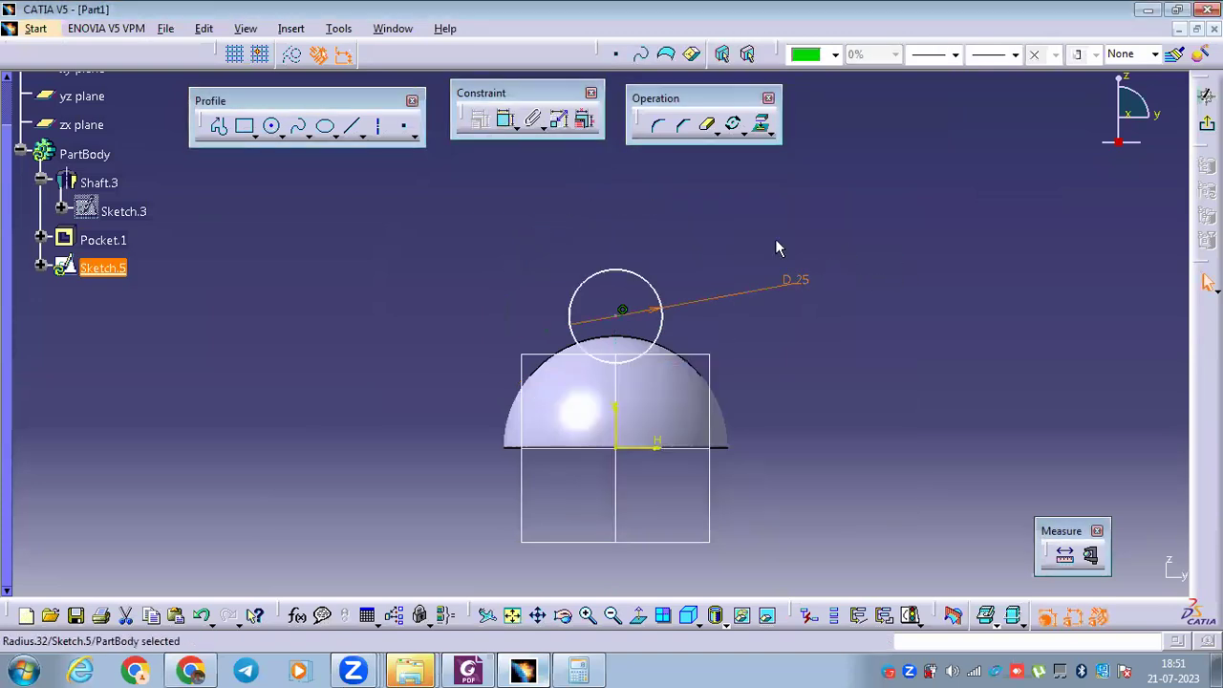
double_click(801, 282)
text(50)
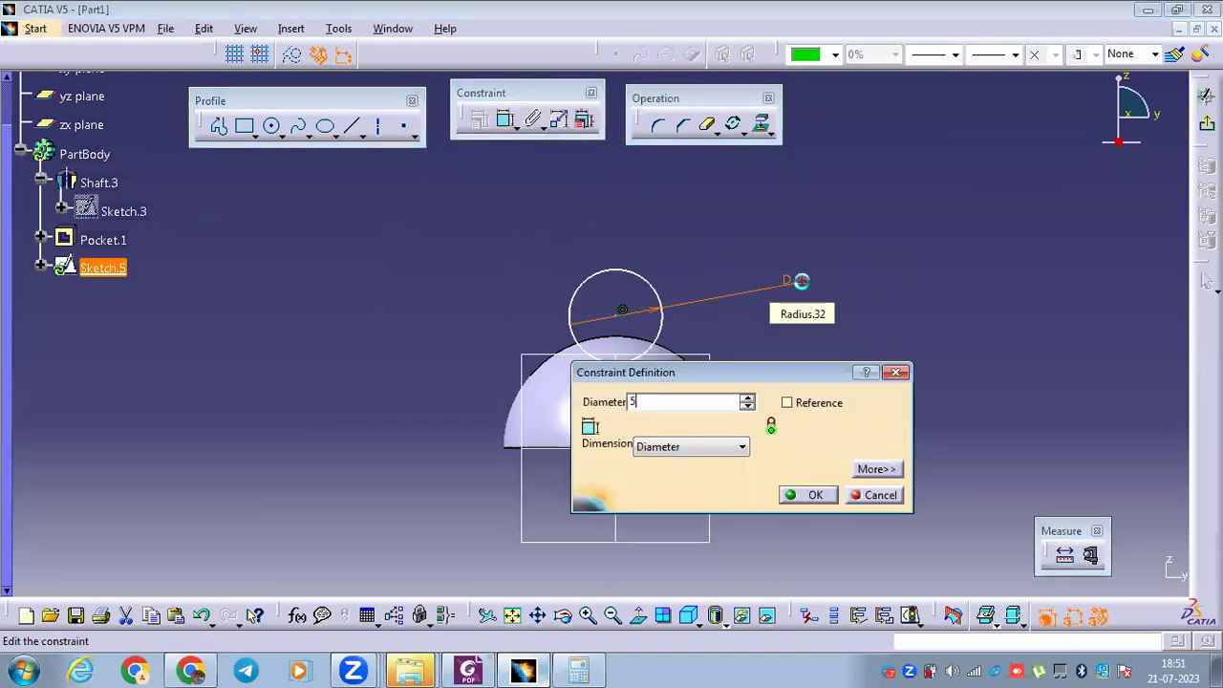
key(Return)
Constrain the circle's centre 30 mm above the horizontal axis and finish the sketch.
click(505, 119)
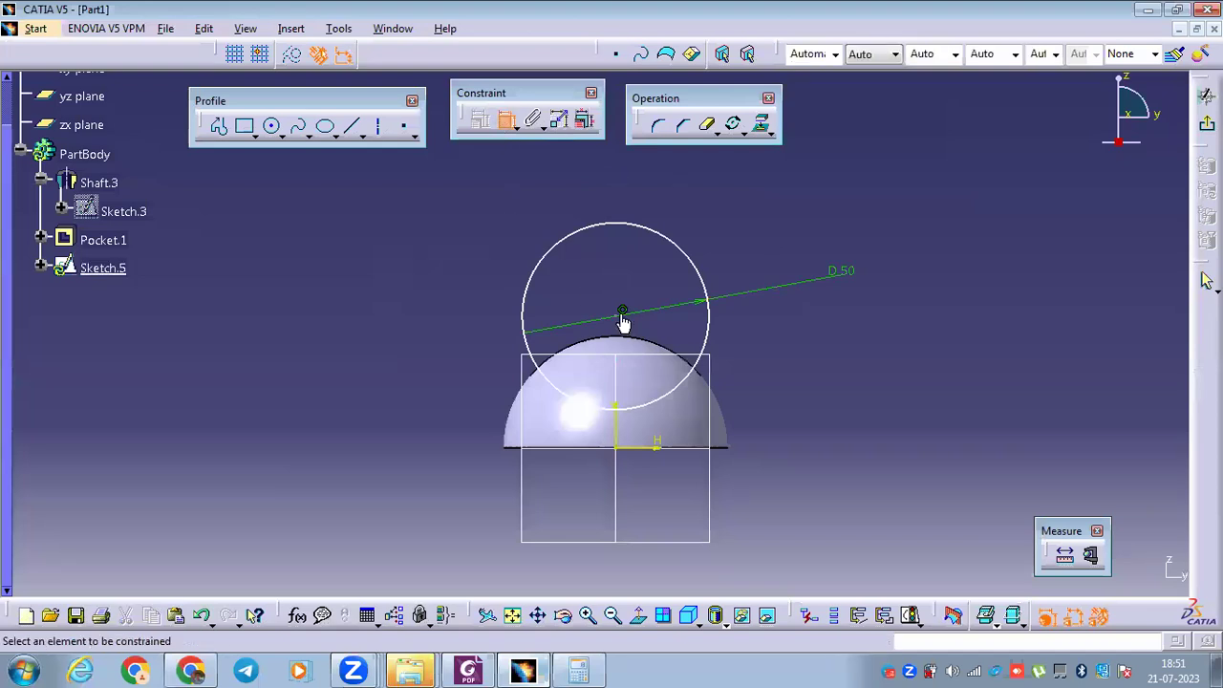
click(622, 313)
click(669, 447)
double_click(819, 408)
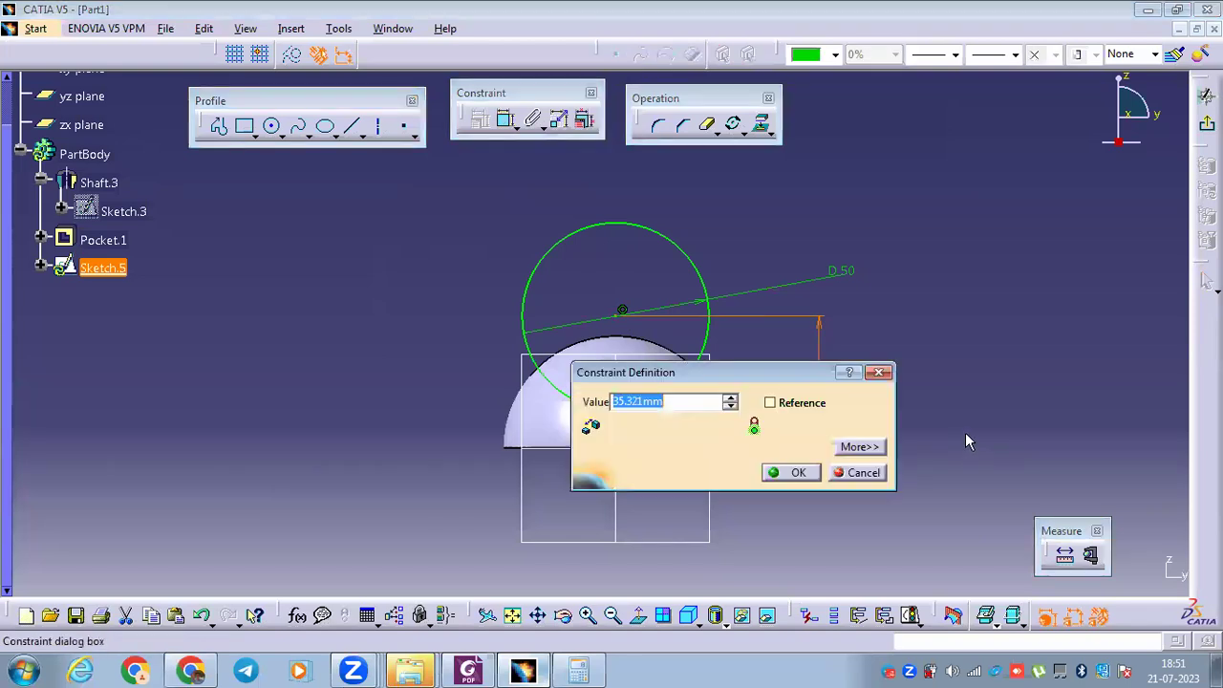
text(30)
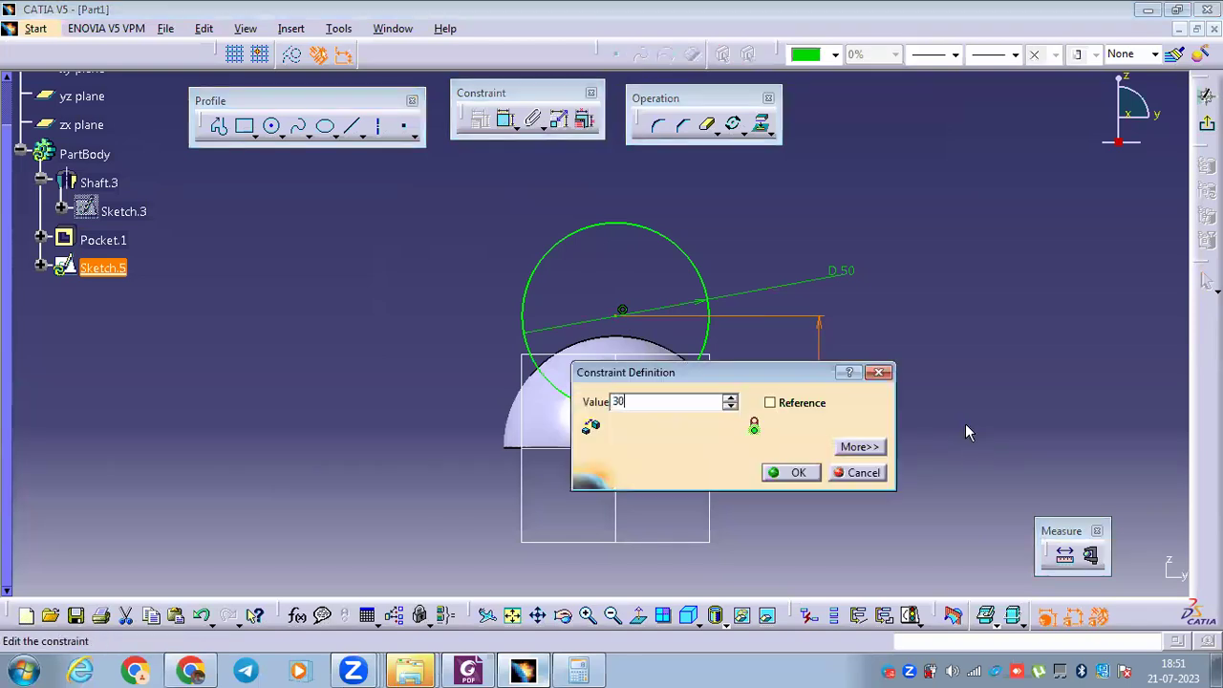
key(Return)
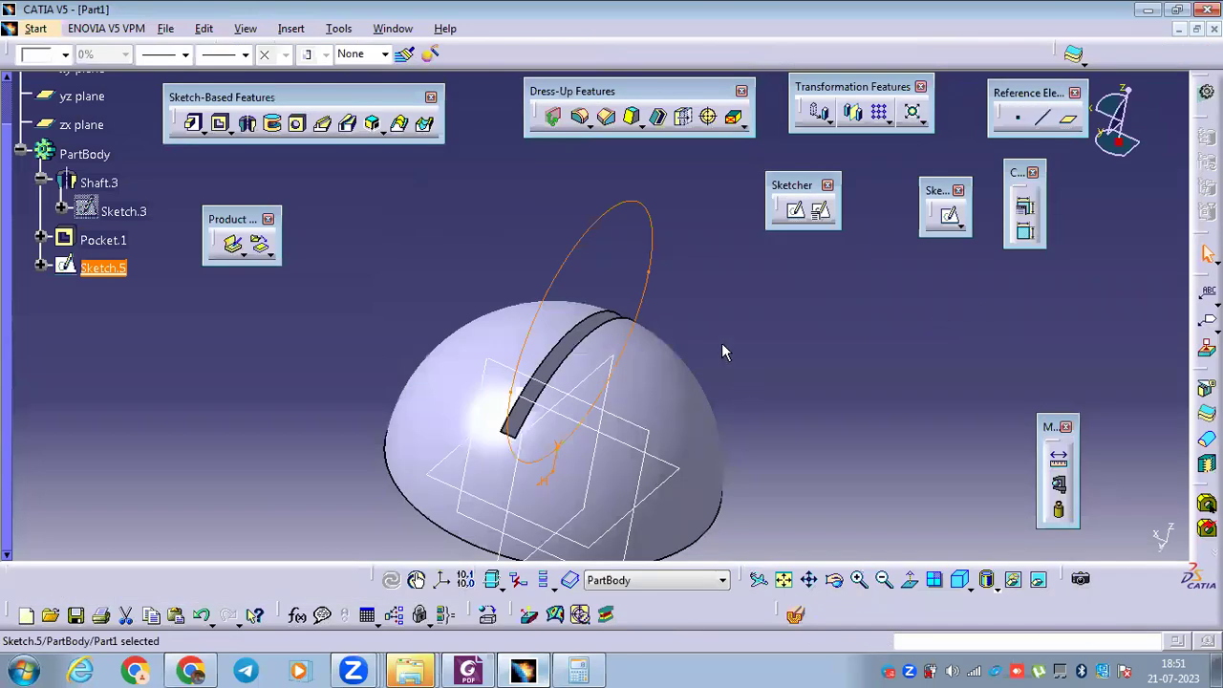
Start a pocket from the circle sketch with a first-limit depth of 73.5 mm, preview it and reveal the second-limit options.
click(221, 123)
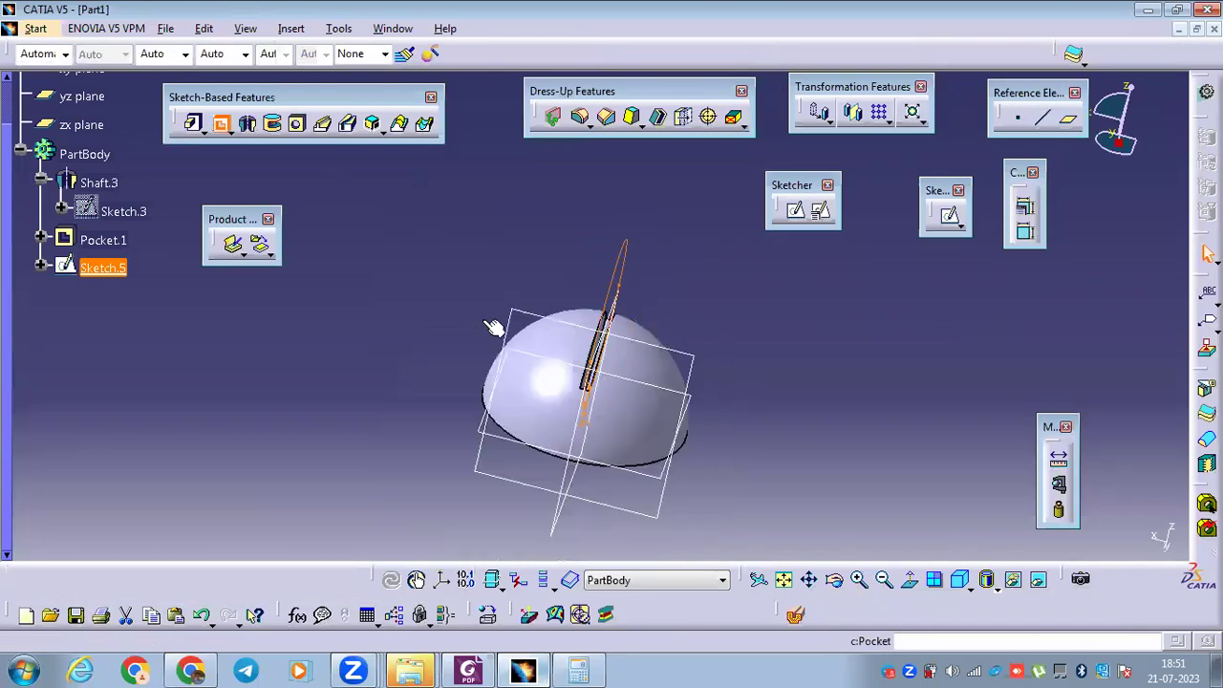
middle_drag(504, 328, 602, 269)
drag(599, 275, 980, 407)
click(956, 411)
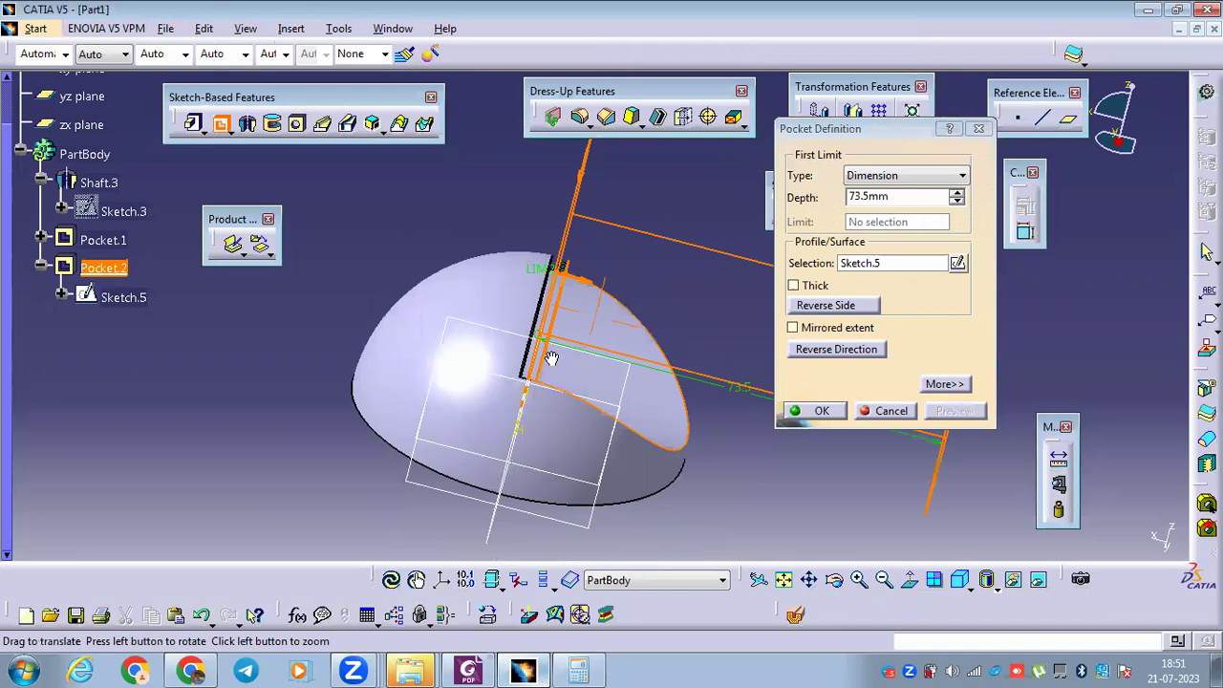
middle_drag(579, 355, 585, 338)
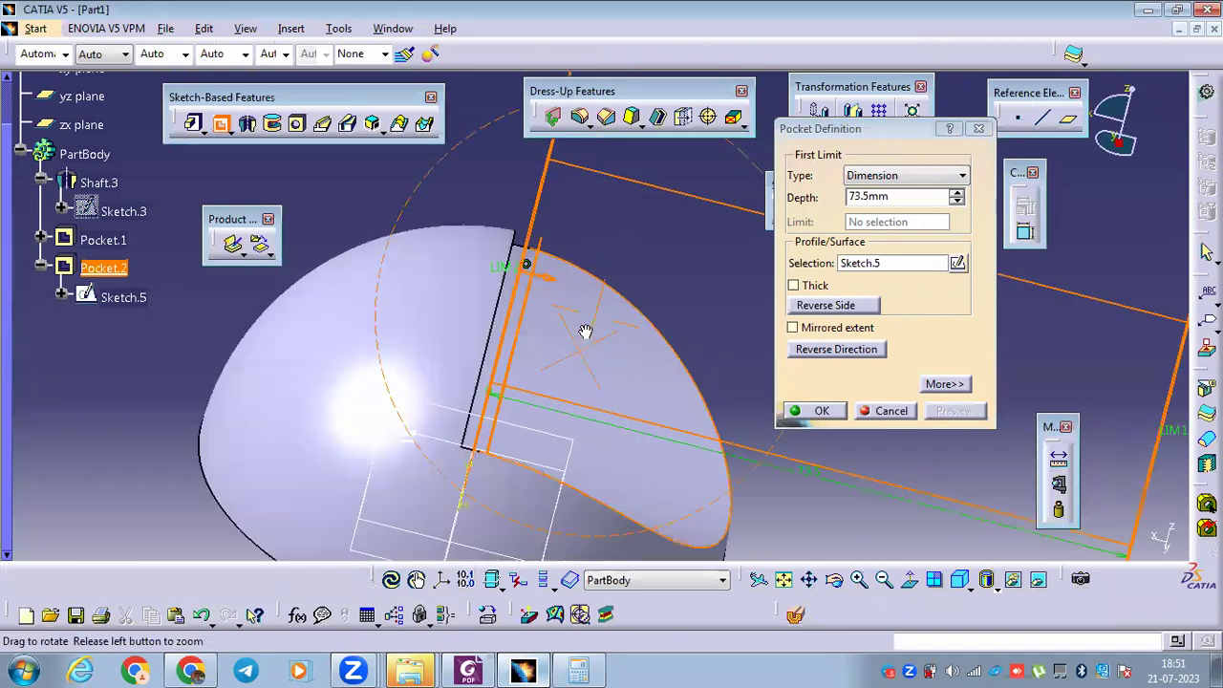
click(925, 384)
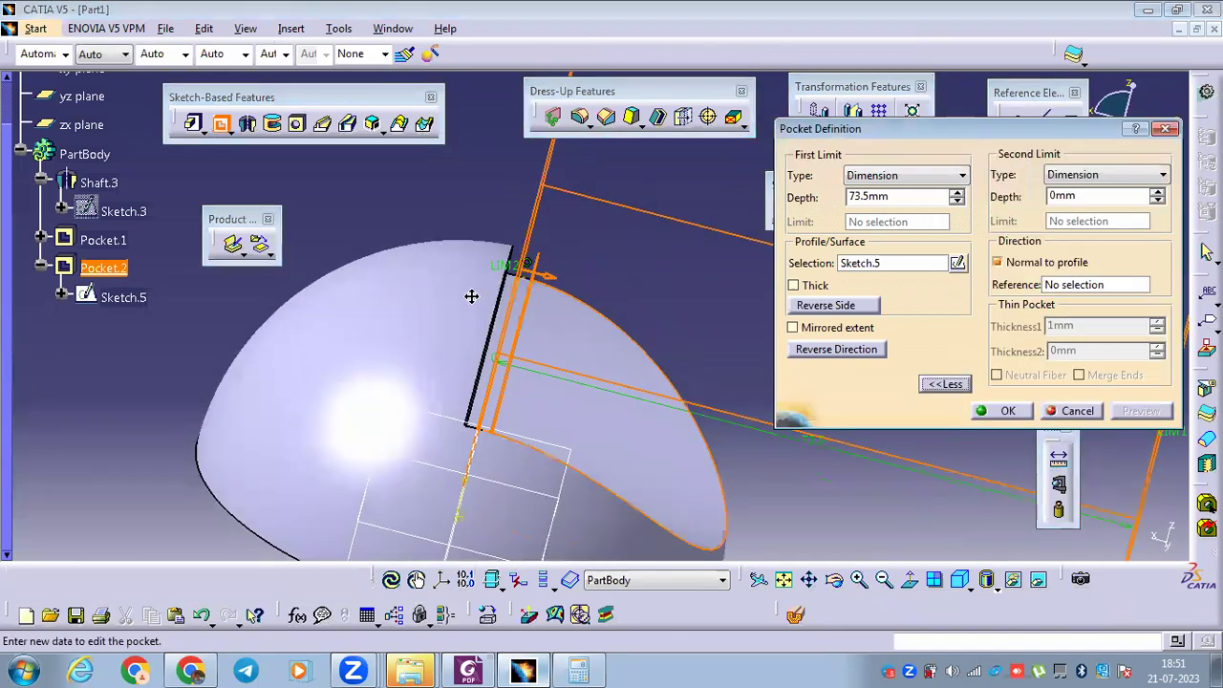
middle_drag(480, 327, 504, 323)
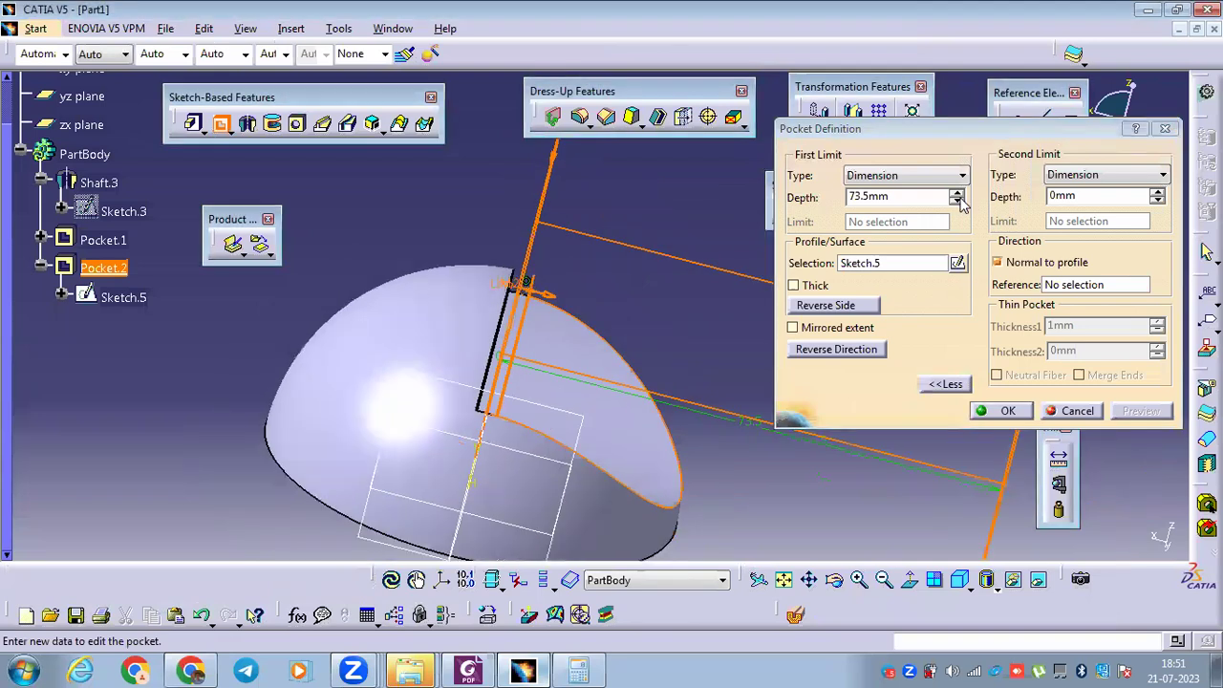
Try second-limit depths for the pocket, including -9 mm, and create it with 6.5 mm.
double_click(1053, 196)
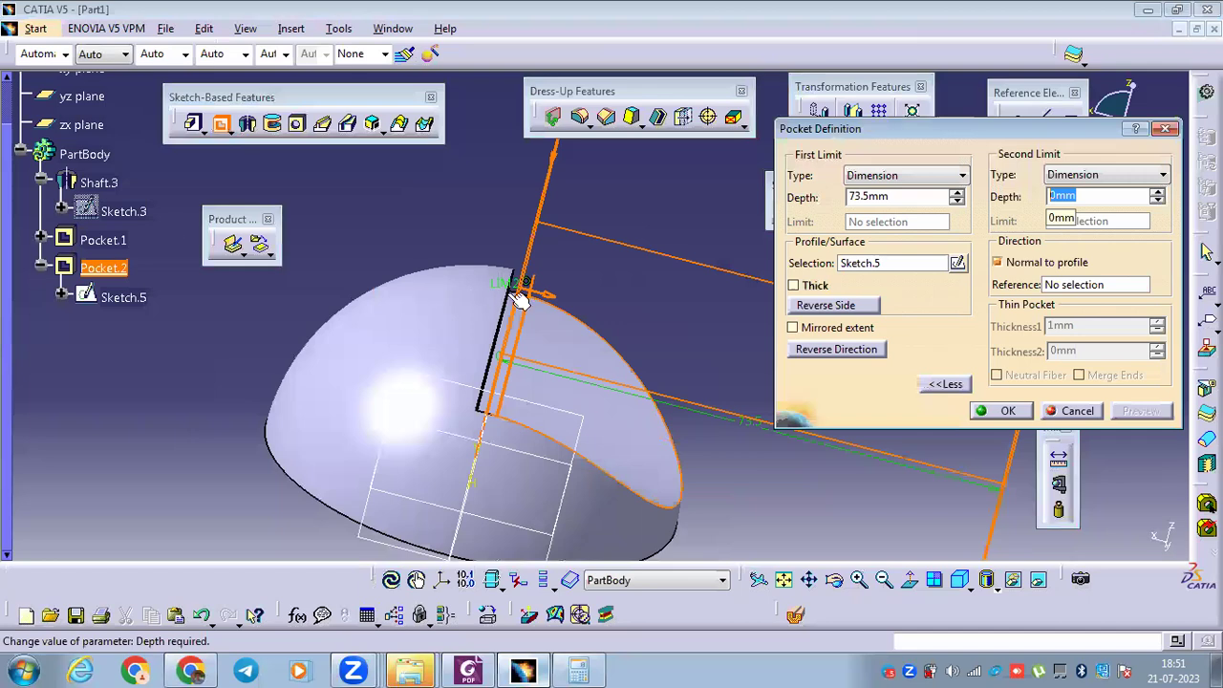
text(6)
key(Return)
drag(374, 265, 553, 314)
click(1142, 411)
drag(1087, 197, 977, 198)
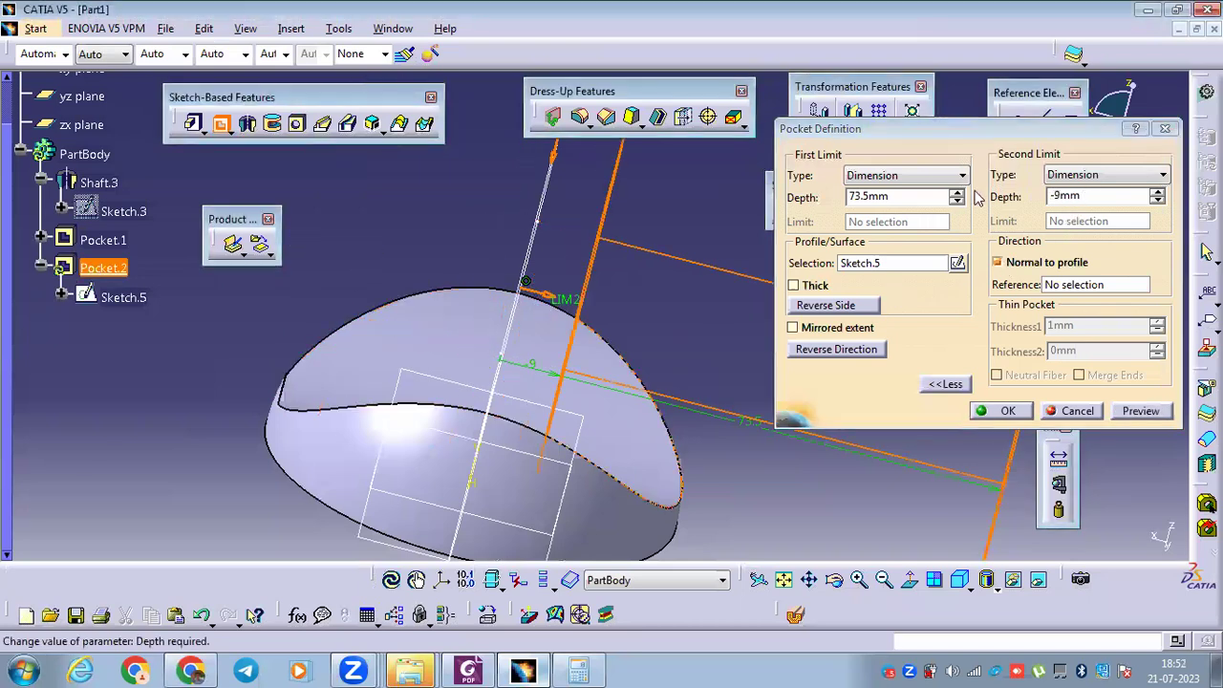
text(6.5)
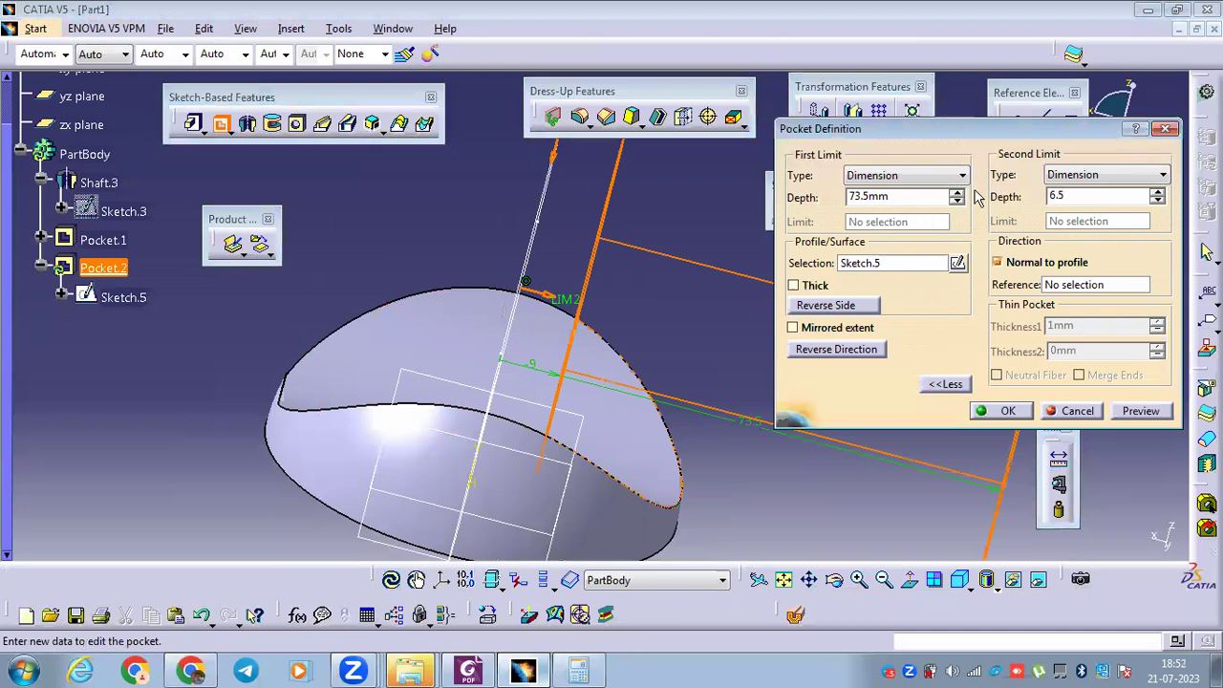
key(Return)
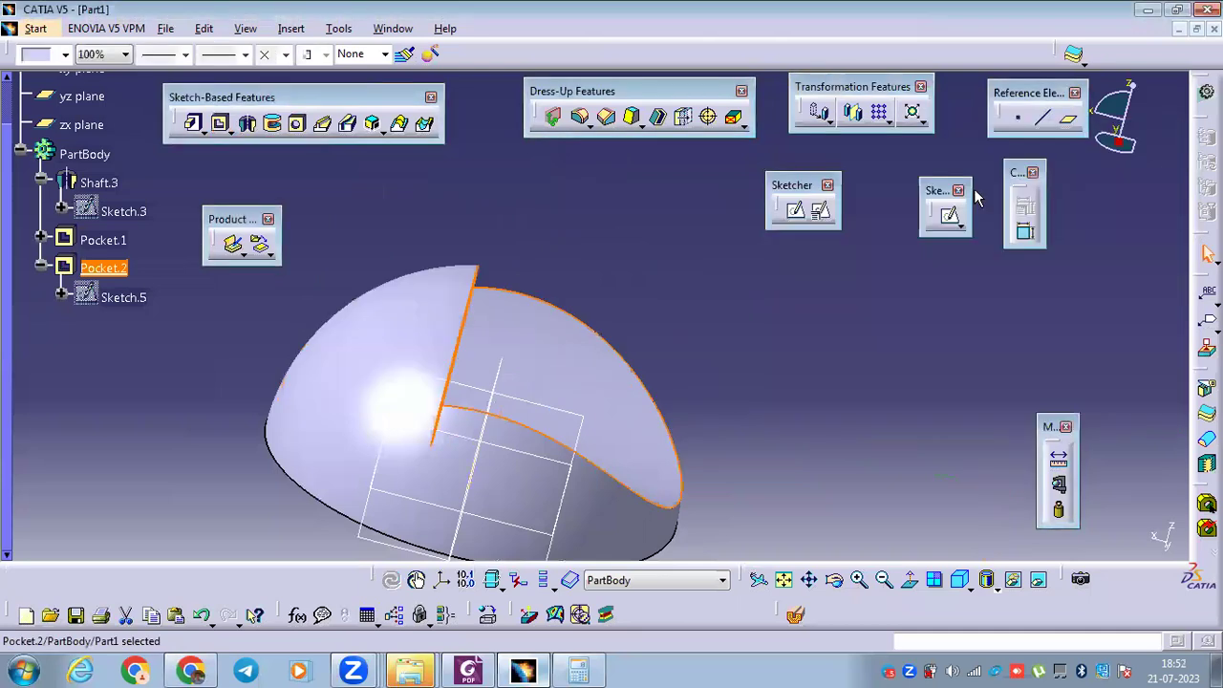
Reopen the side pocket and set its second-limit depth to -6.5 mm.
double_click(103, 268)
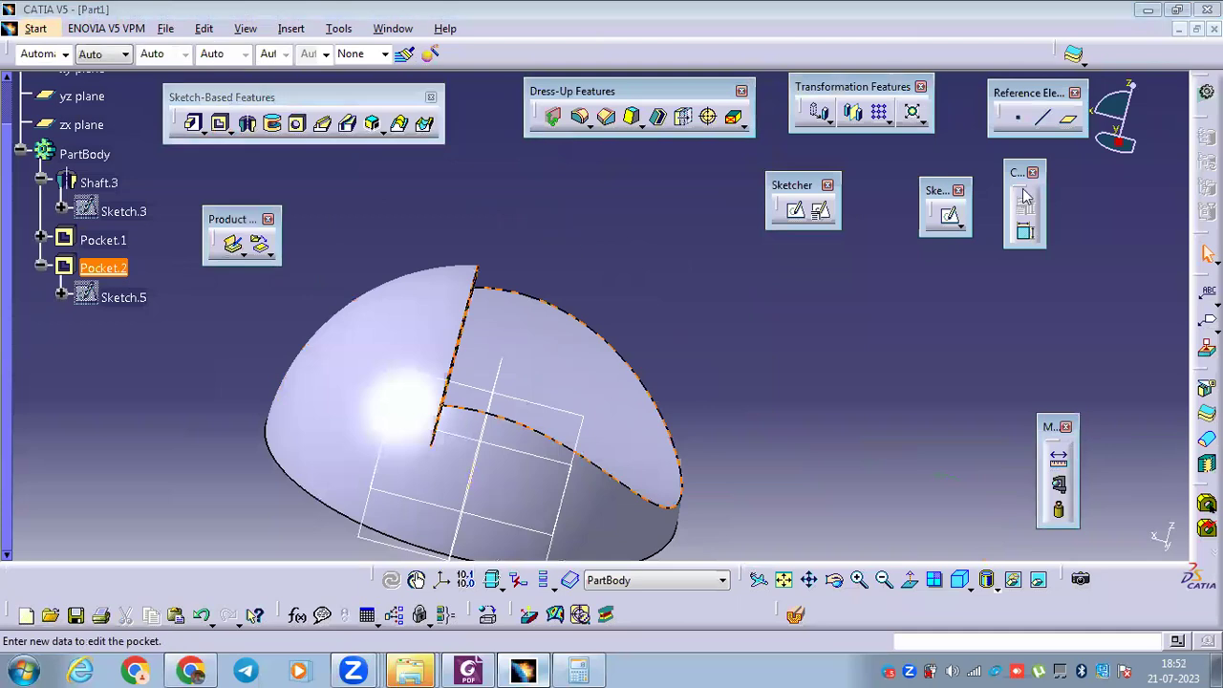
click(1038, 195)
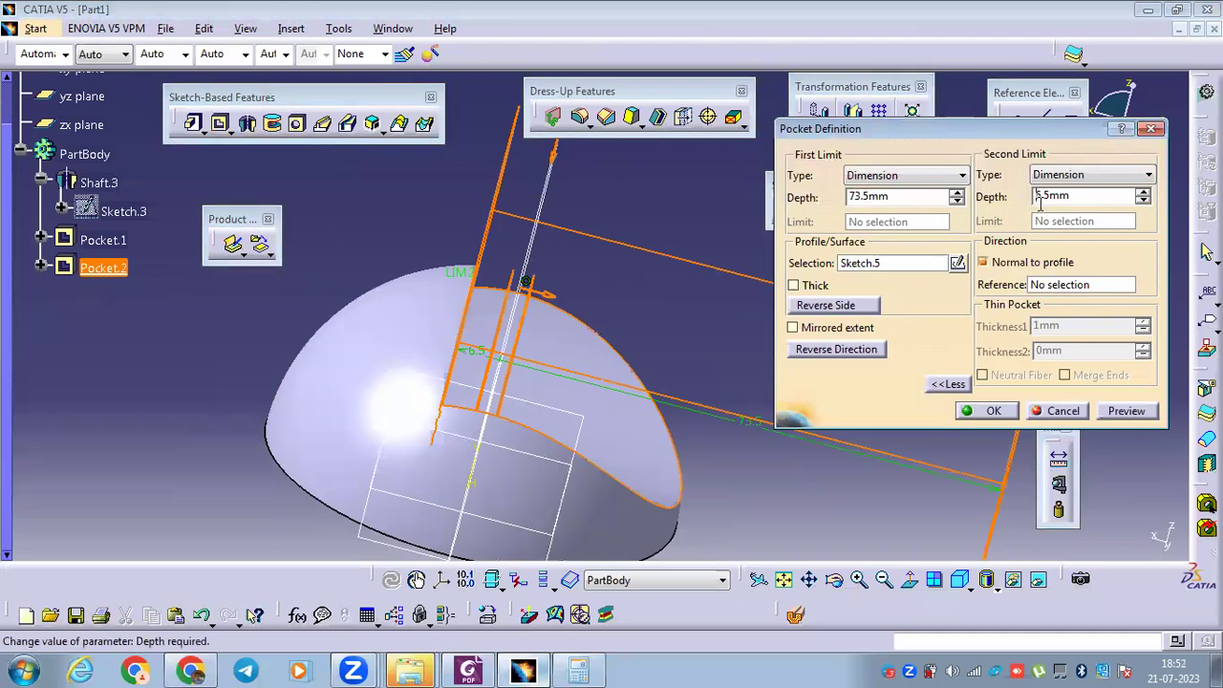
key(Return)
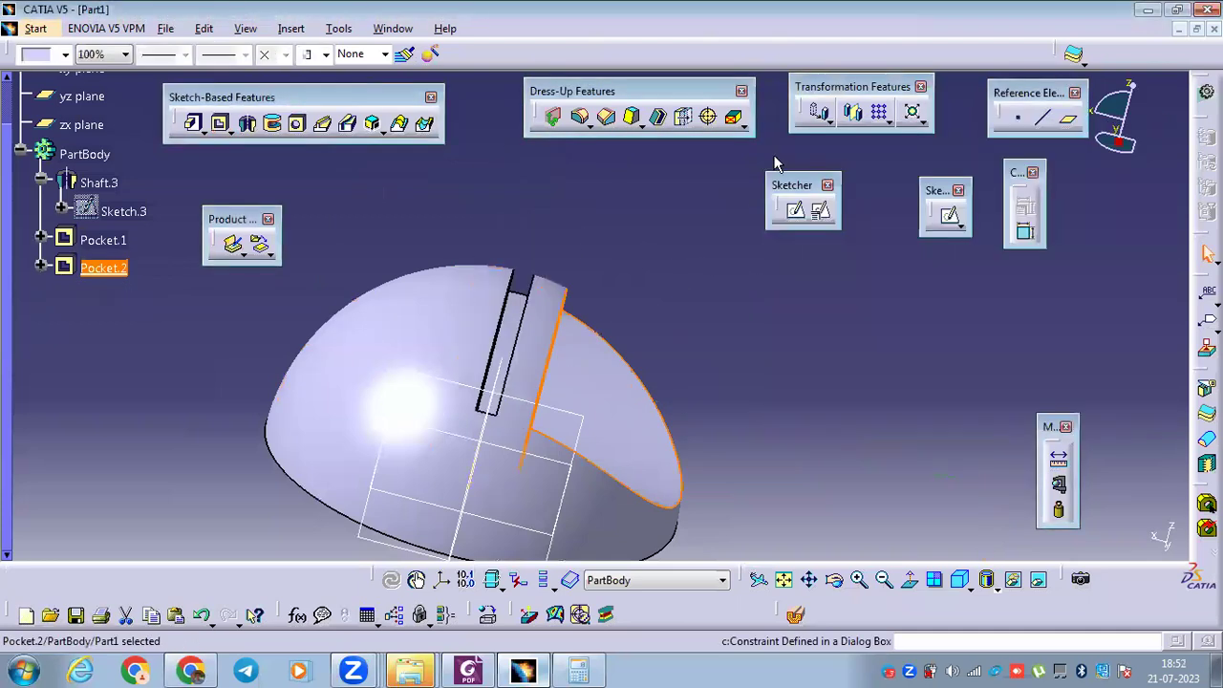
Delete the dome's existing side pocket together with its circle sketch.
middle_drag(664, 301, 486, 382)
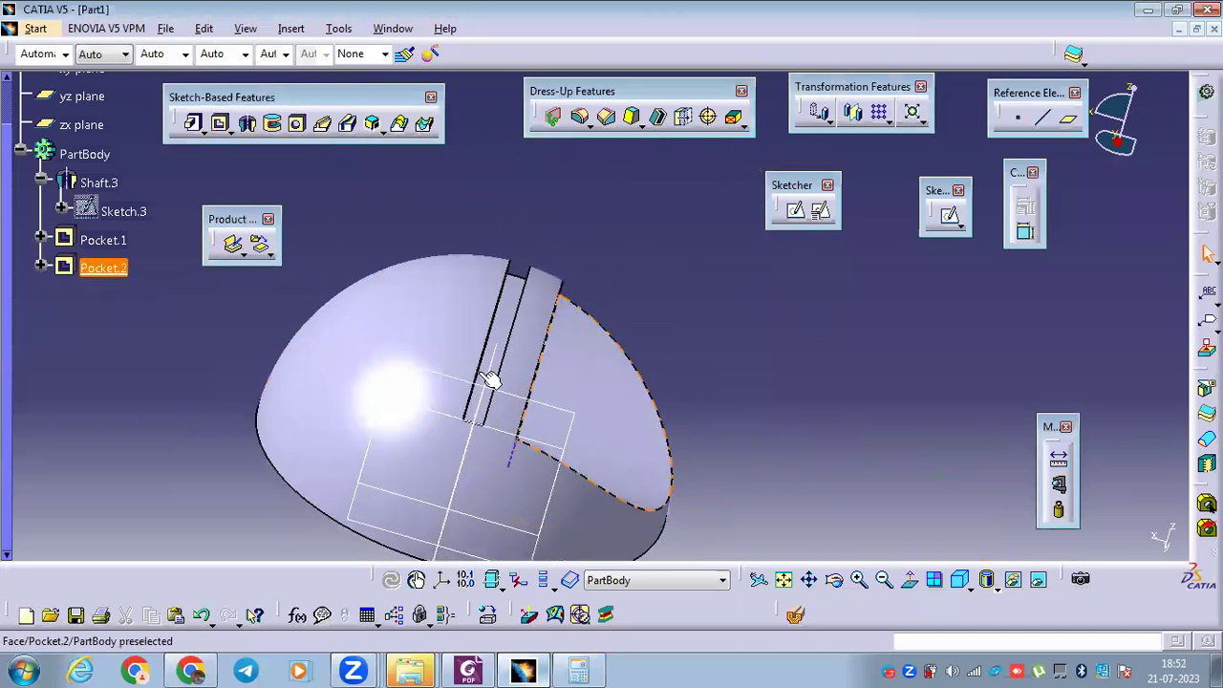
click(504, 368)
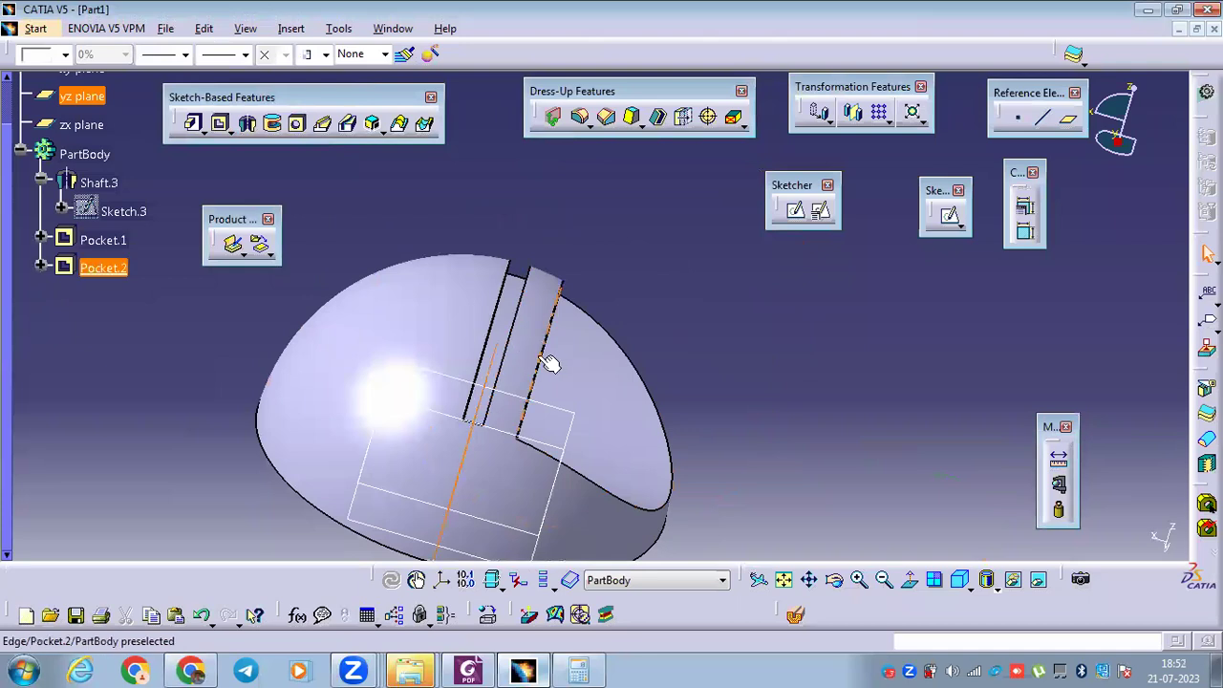
middle_drag(584, 310, 573, 399)
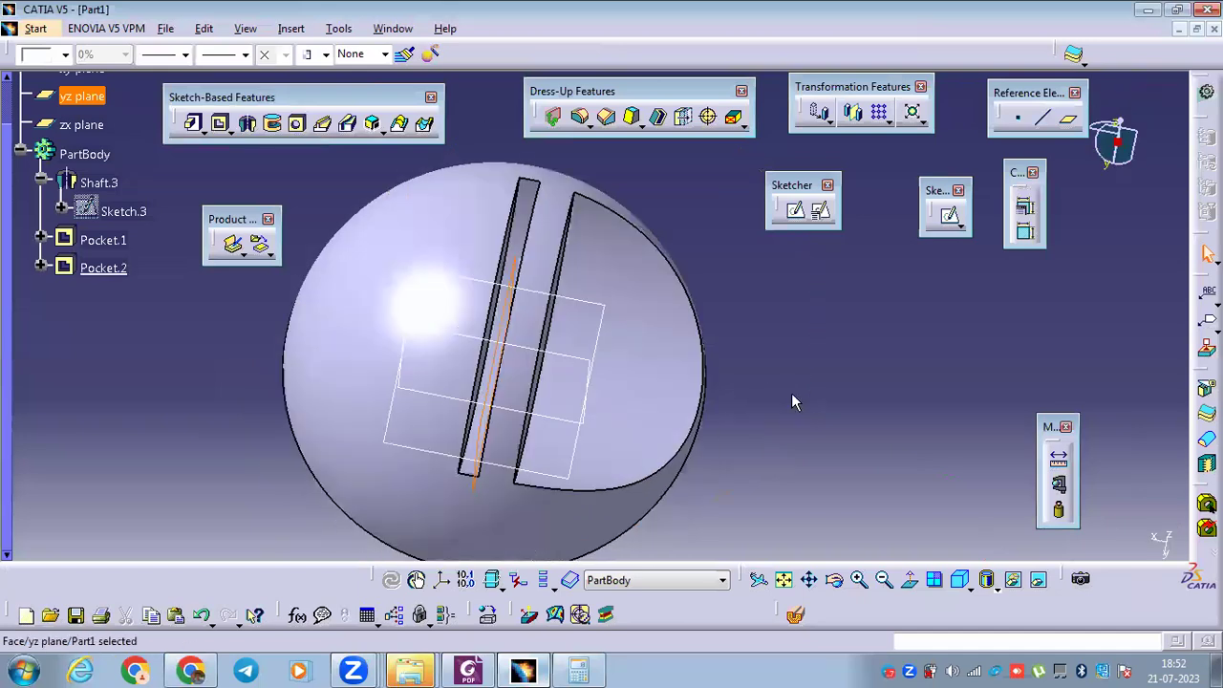
right_click(104, 268)
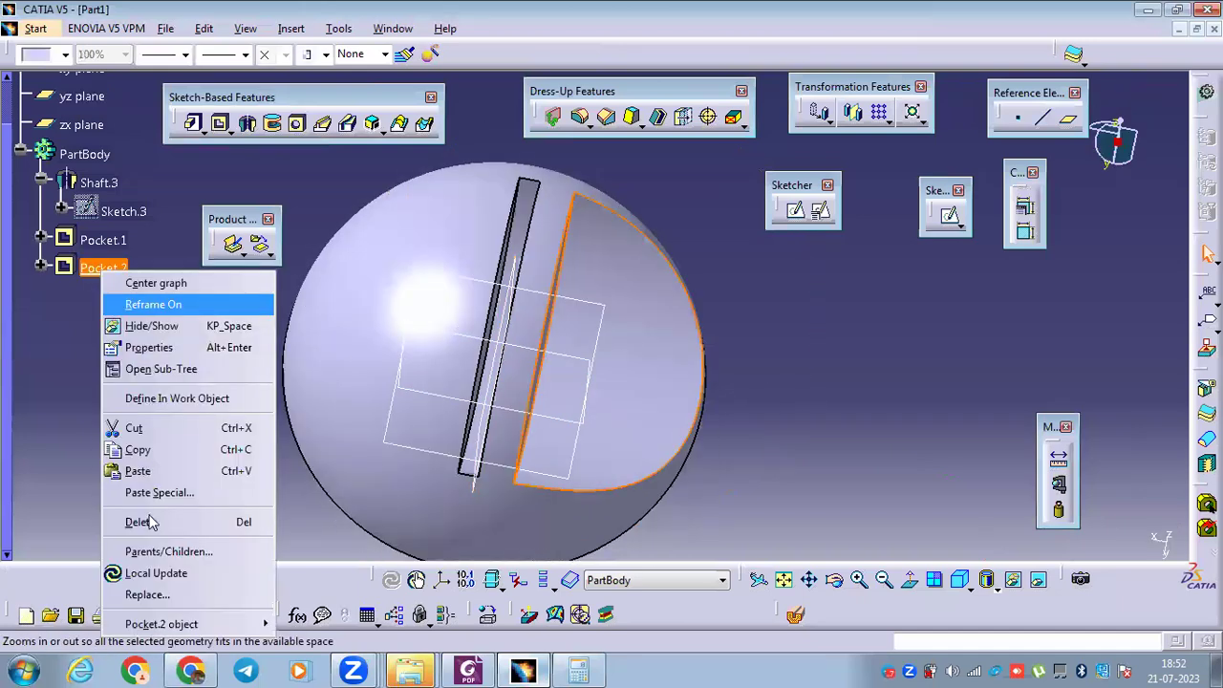
click(226, 516)
key(Return)
Create a reference plane offset 7 mm from the yz plane in the reversed direction.
middle_drag(424, 341, 492, 384)
click(466, 384)
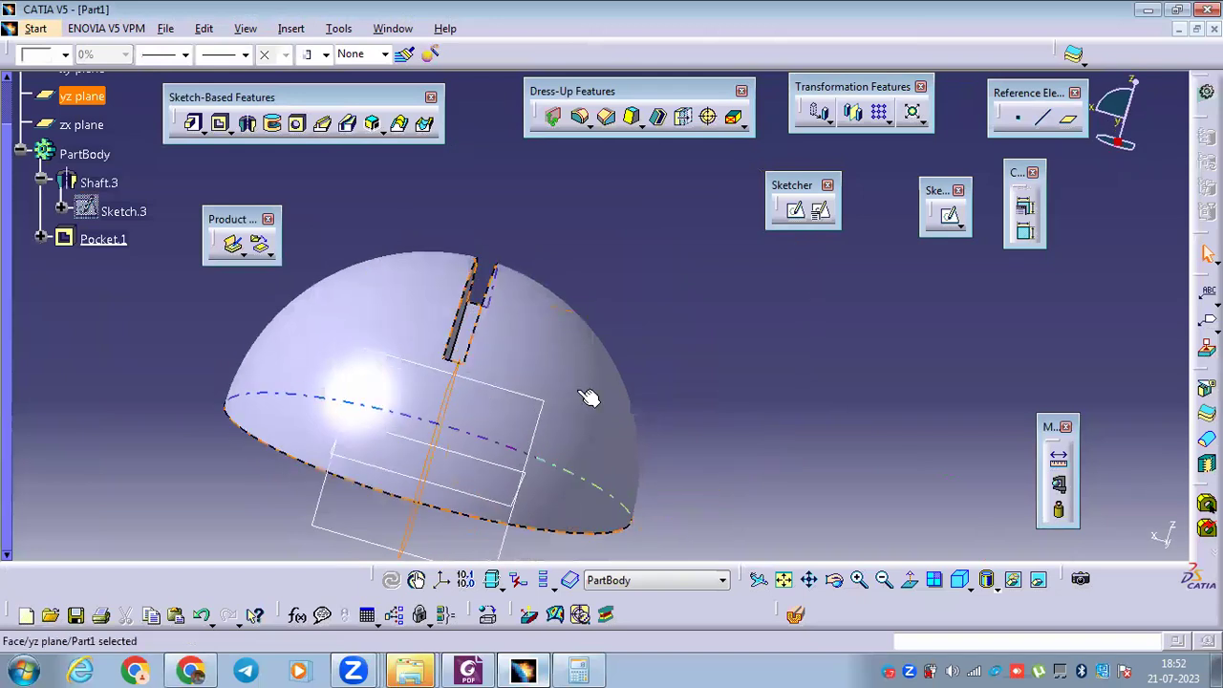
click(1068, 121)
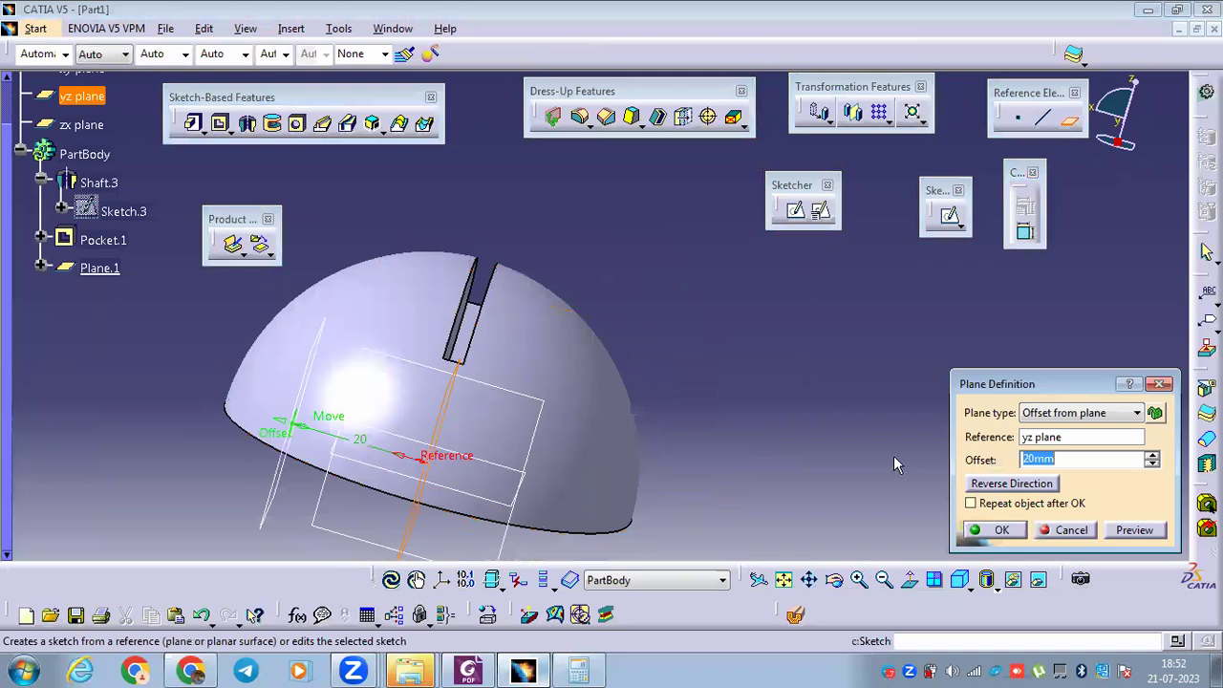
click(1012, 484)
click(1048, 459)
drag(1055, 459, 913, 439)
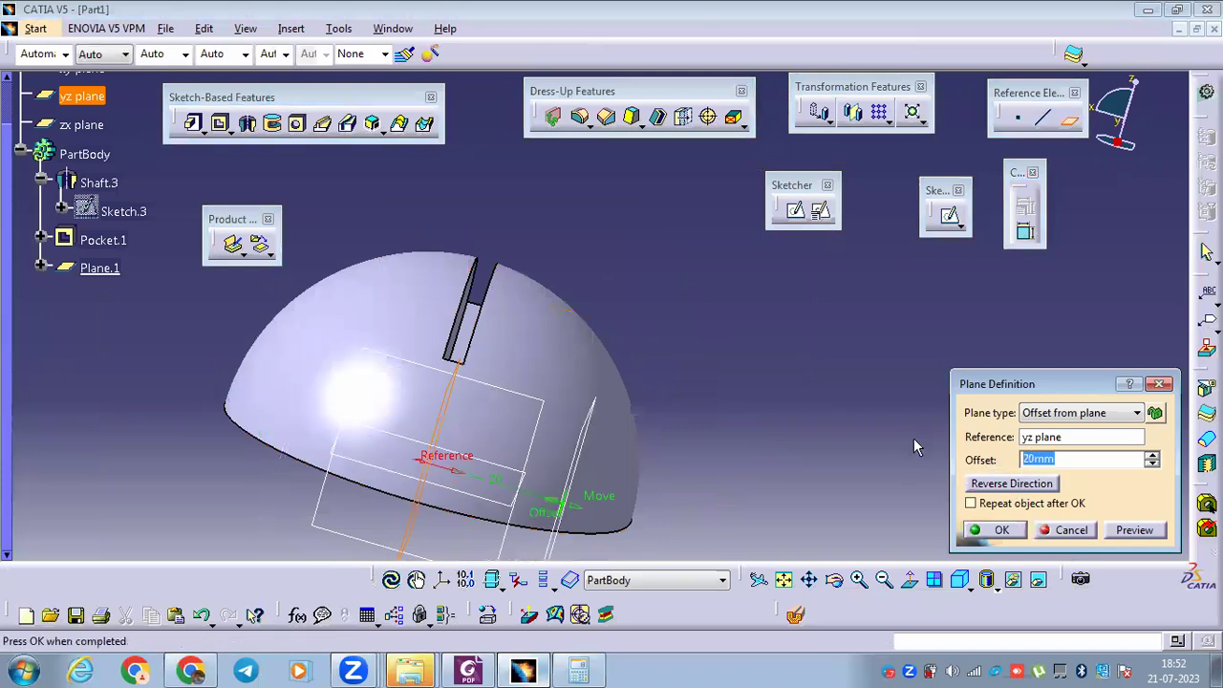
text(7)
key(Return)
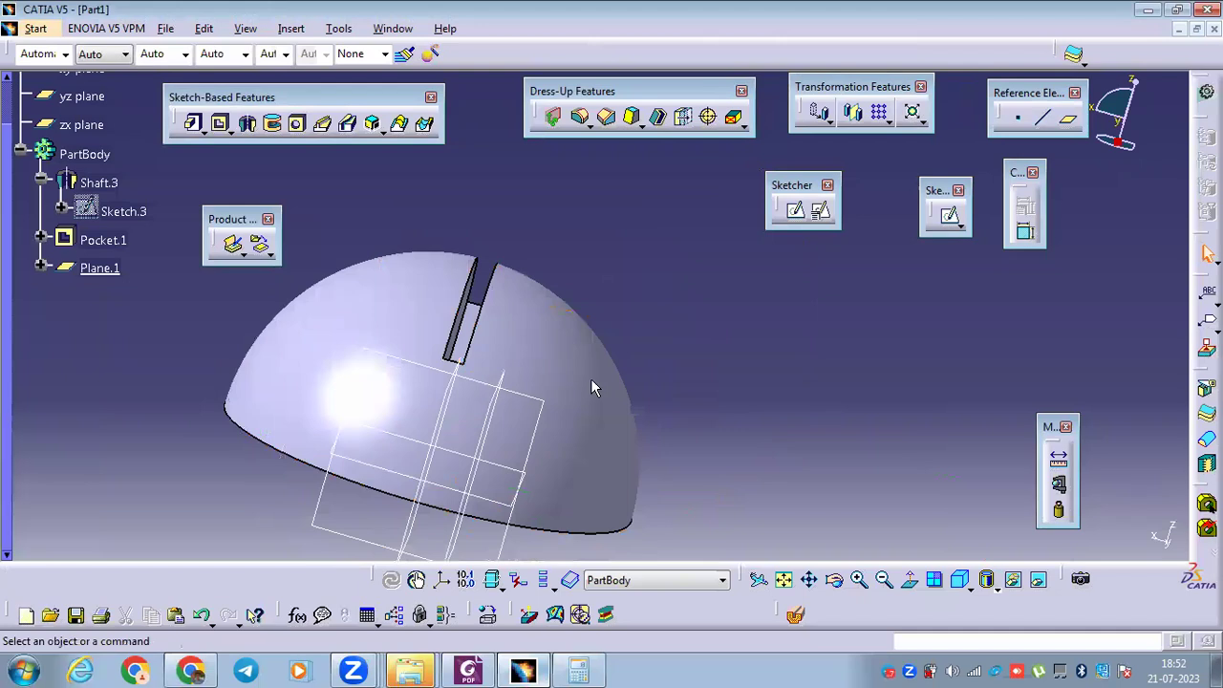
Start a sketch on the new offset plane and draw a circle about 29 mm in diameter, centred on the vertical axis near the dome's apex.
middle_drag(507, 415, 527, 379)
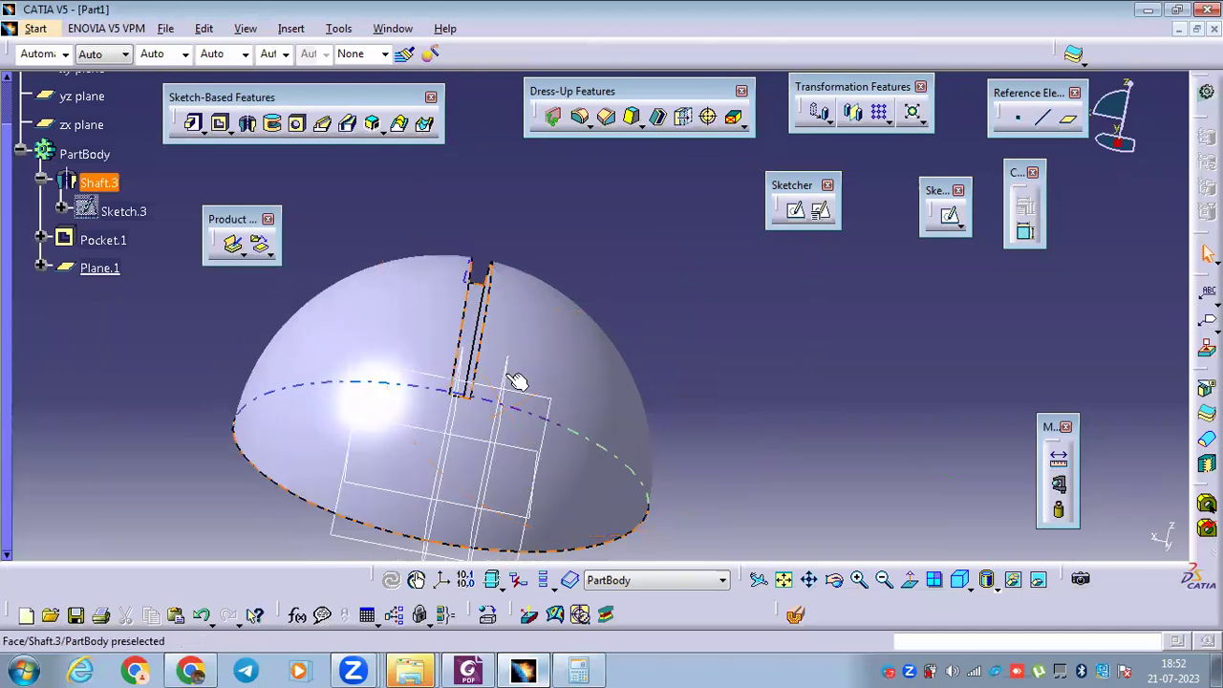
click(507, 374)
click(796, 211)
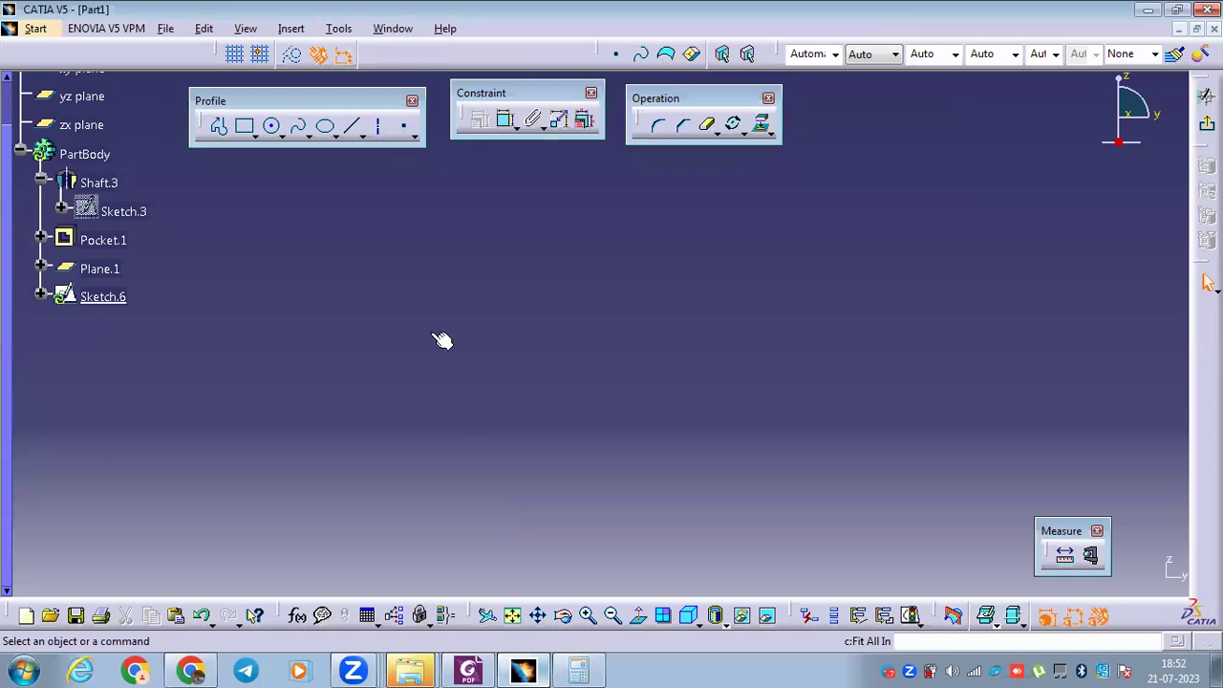
click(273, 126)
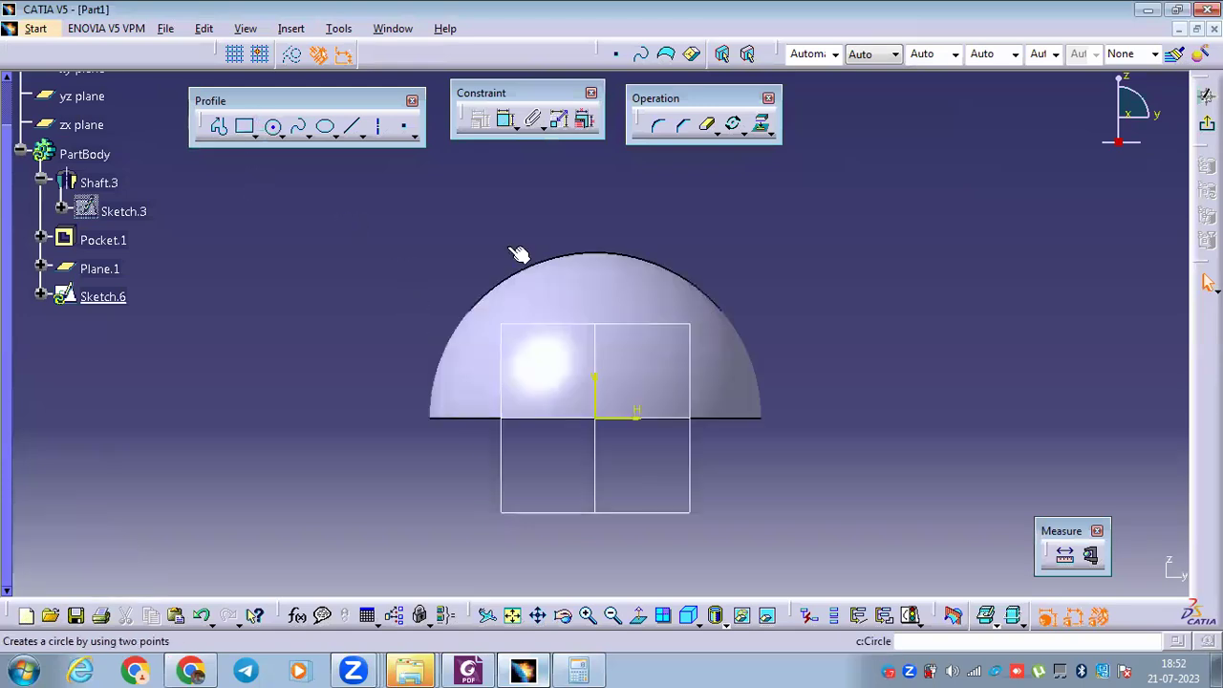
click(595, 250)
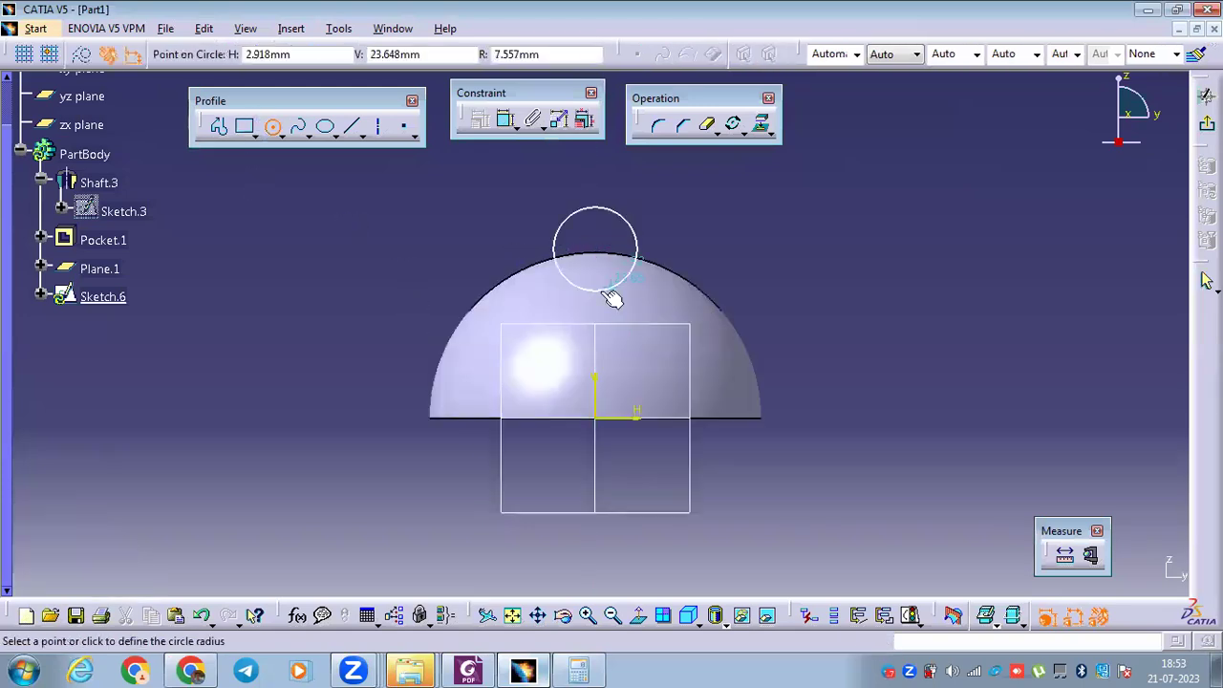
click(619, 322)
Dimension the circle's diameter and set it to 50 mm.
click(506, 118)
click(612, 170)
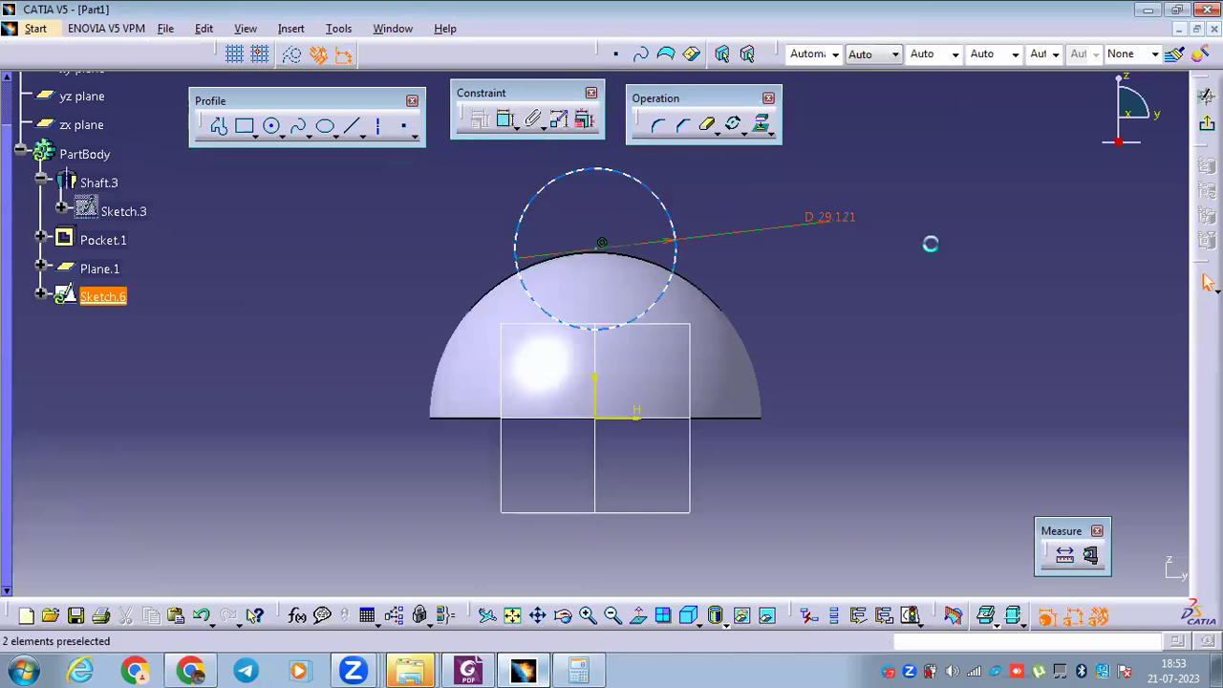
double_click(930, 244)
text(2)
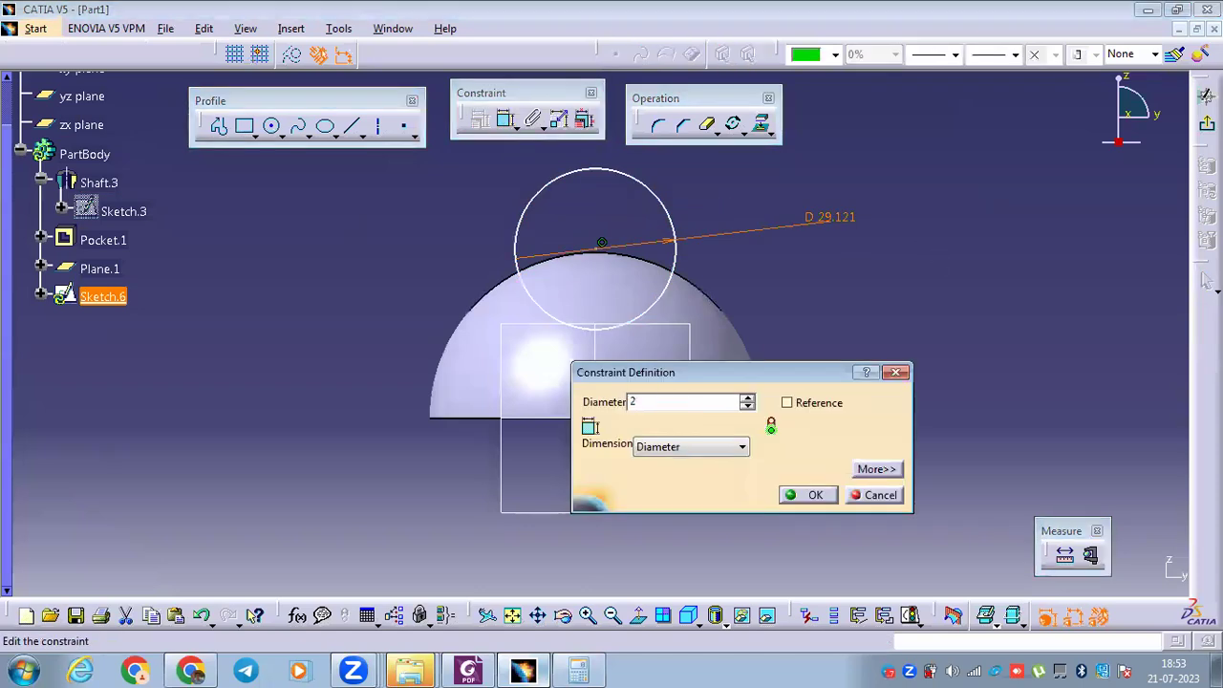
text(50)
key(Return)
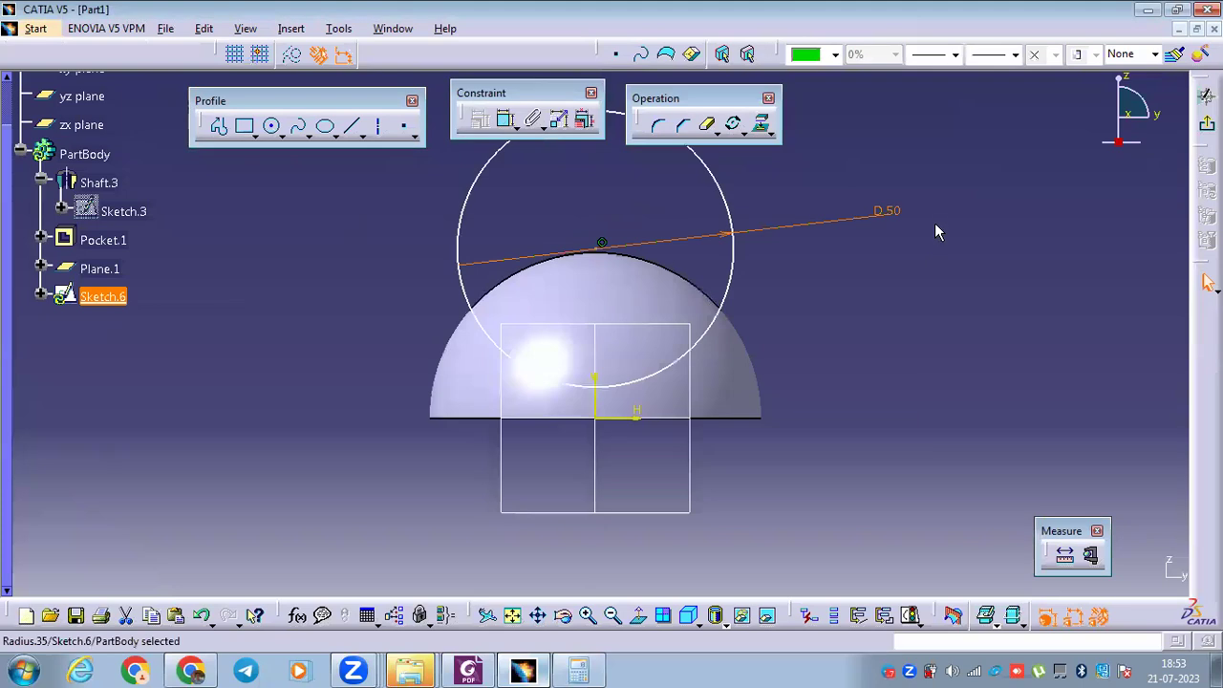
Constrain the circle's centre 30 mm above the horizontal axis and exit the sketch.
click(506, 119)
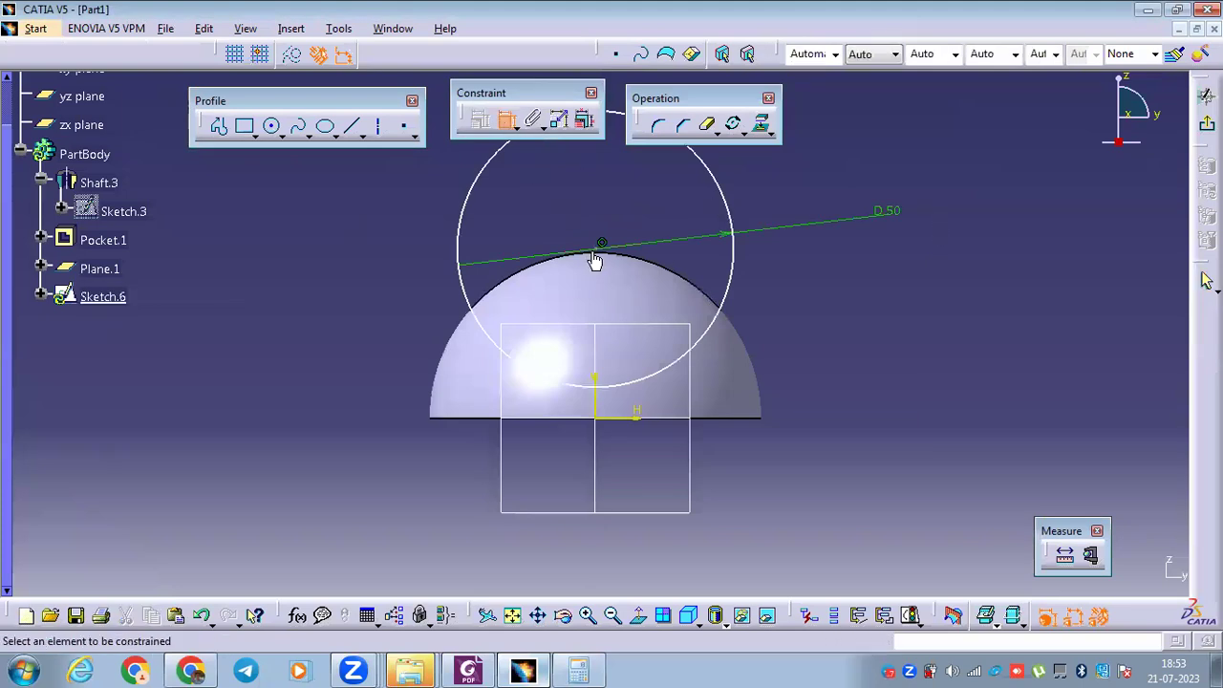
click(634, 417)
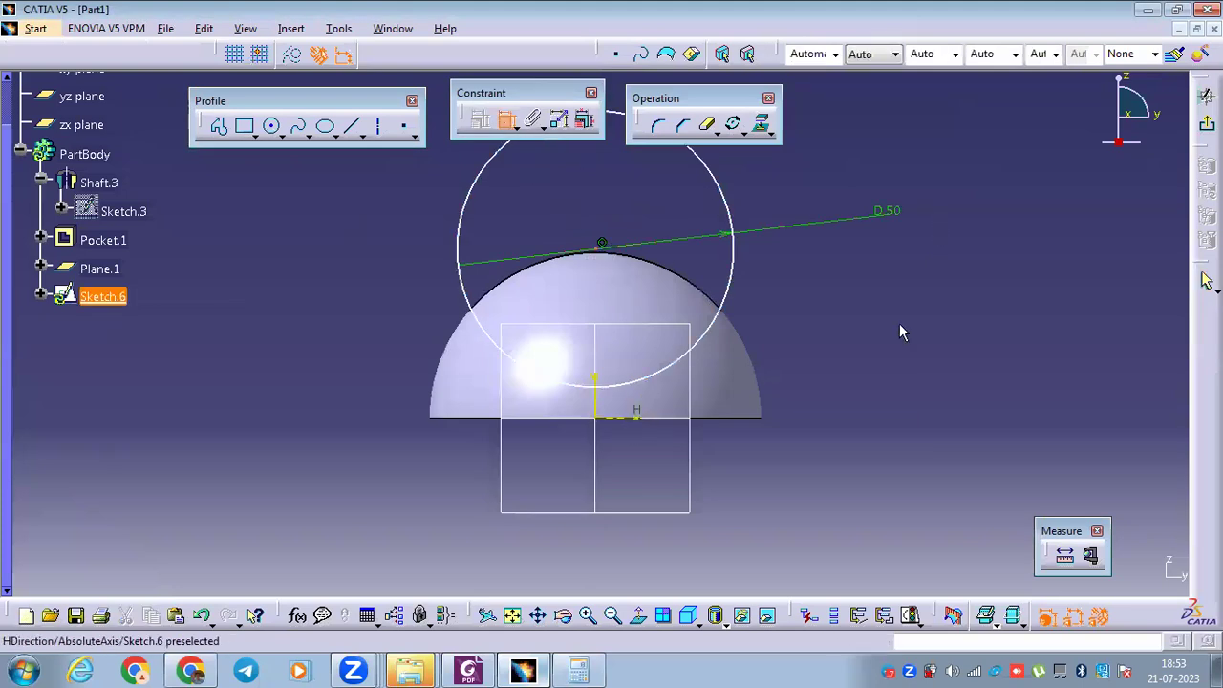
click(905, 322)
double_click(906, 324)
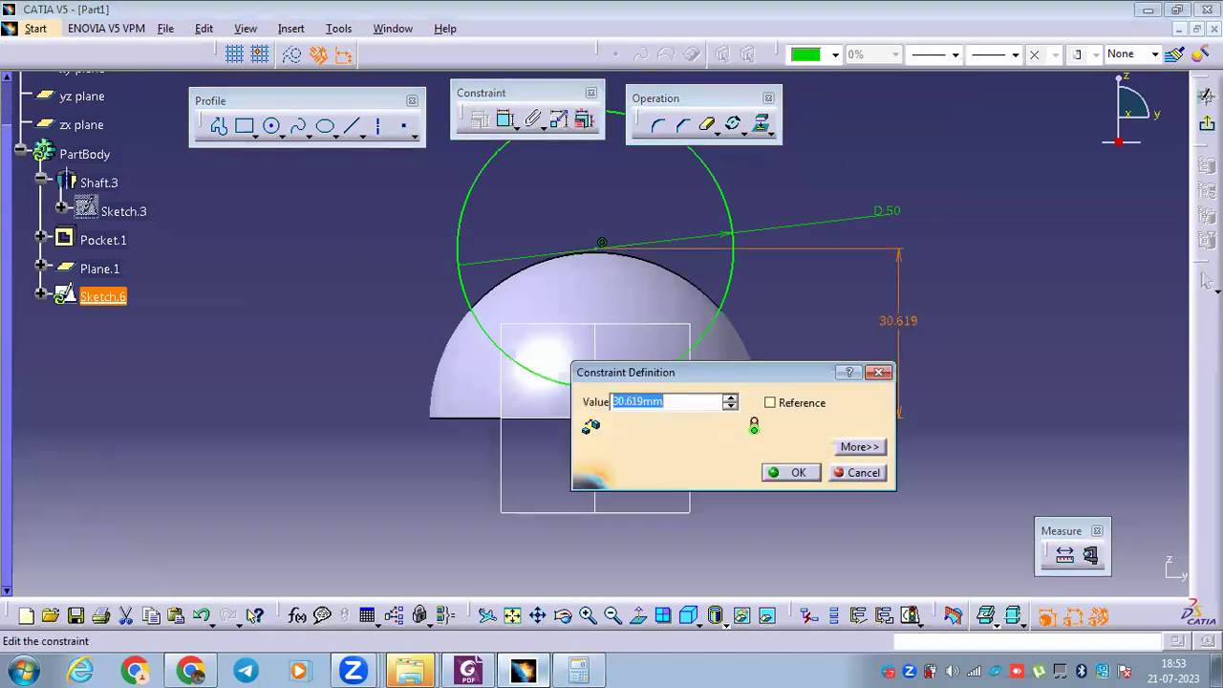
text(30)
key(Return)
click(1206, 282)
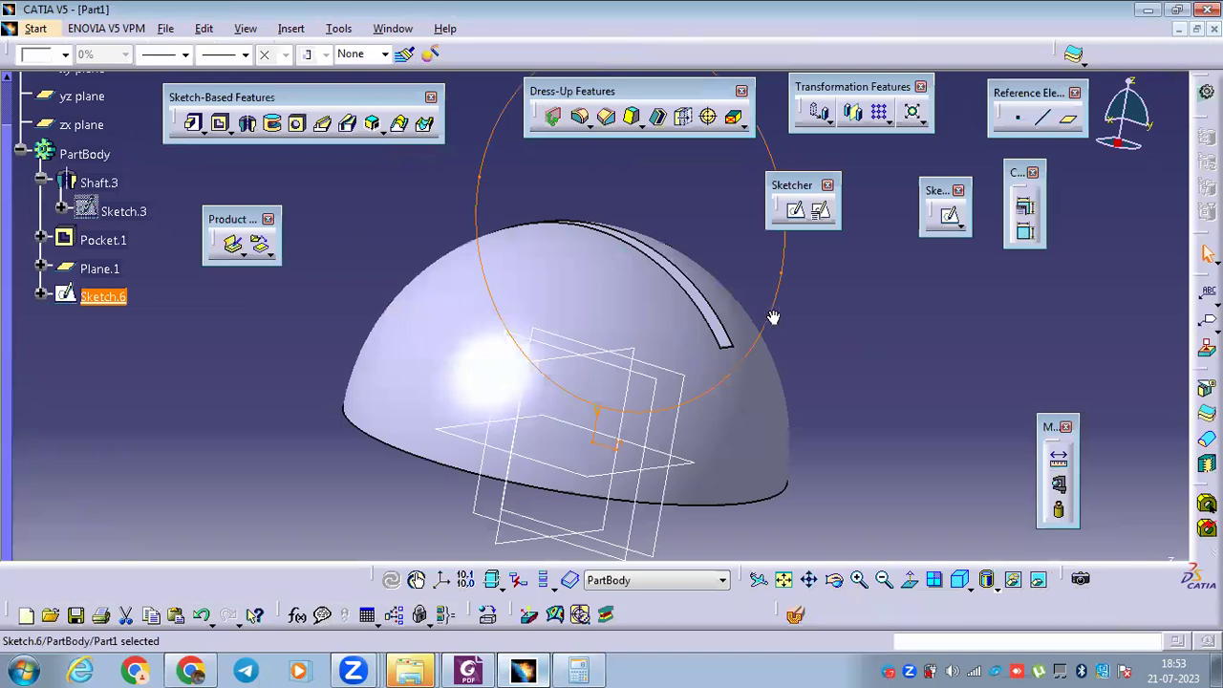
Cut a pocket from the circle sketch outward through the dome's side with a first-limit depth of 19.5 mm.
middle_drag(776, 311, 436, 233)
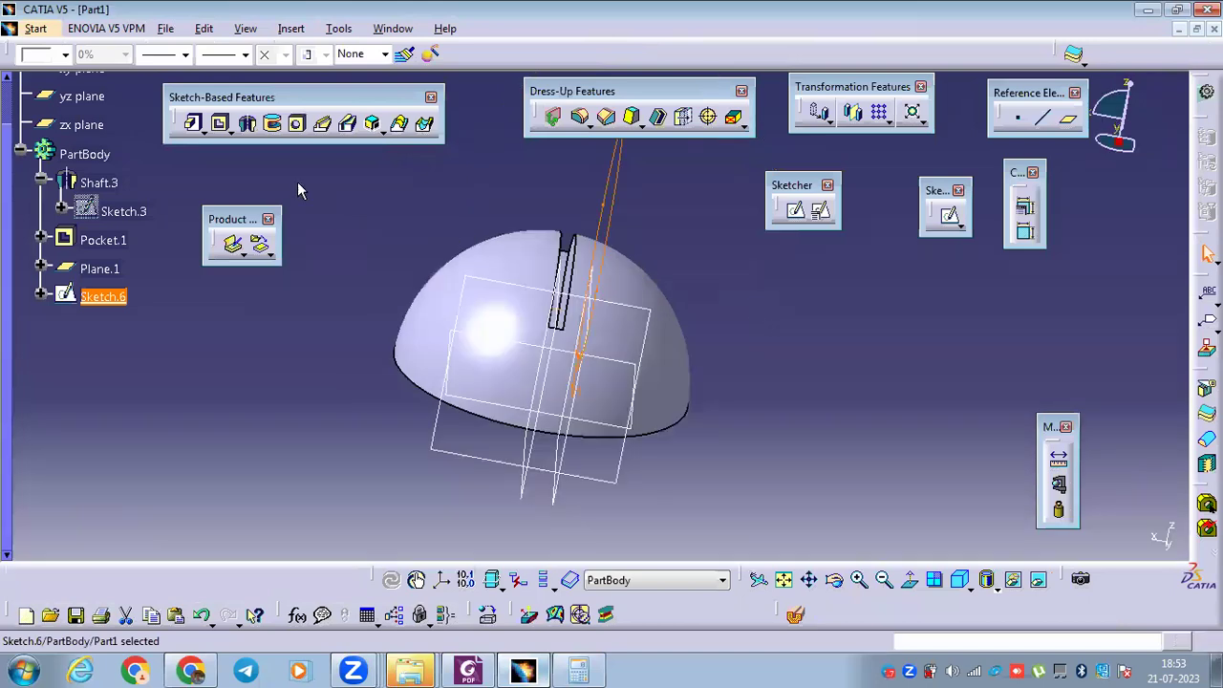
click(221, 123)
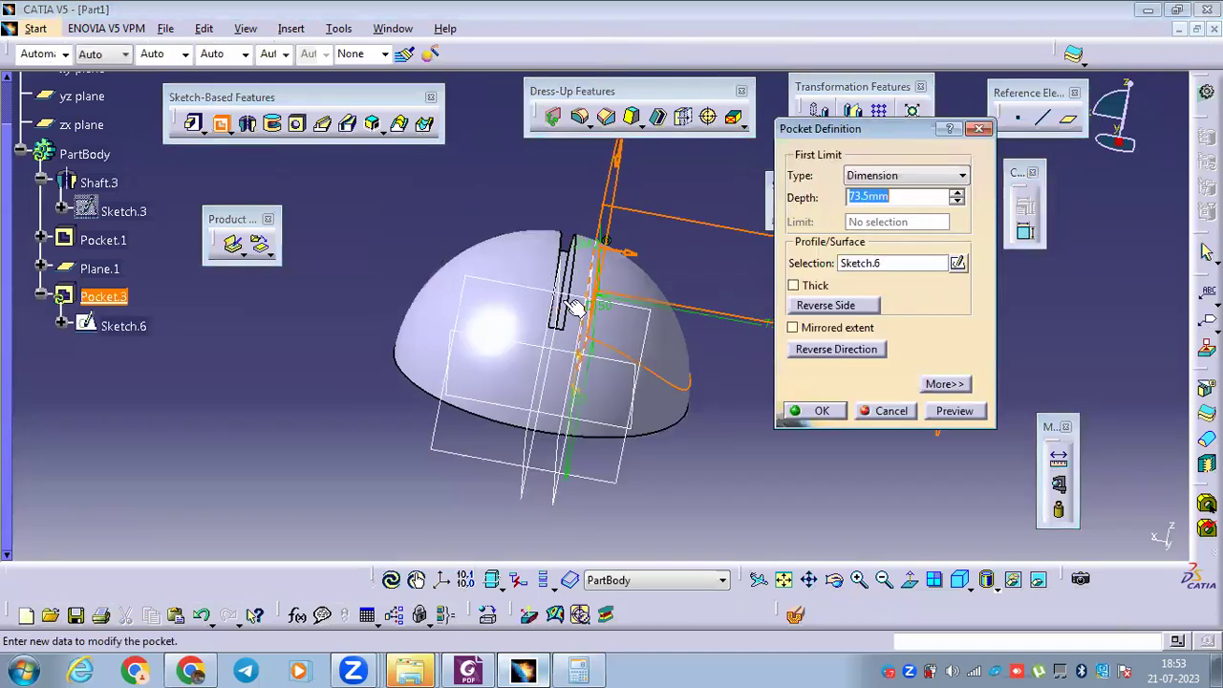
drag(728, 313, 539, 316)
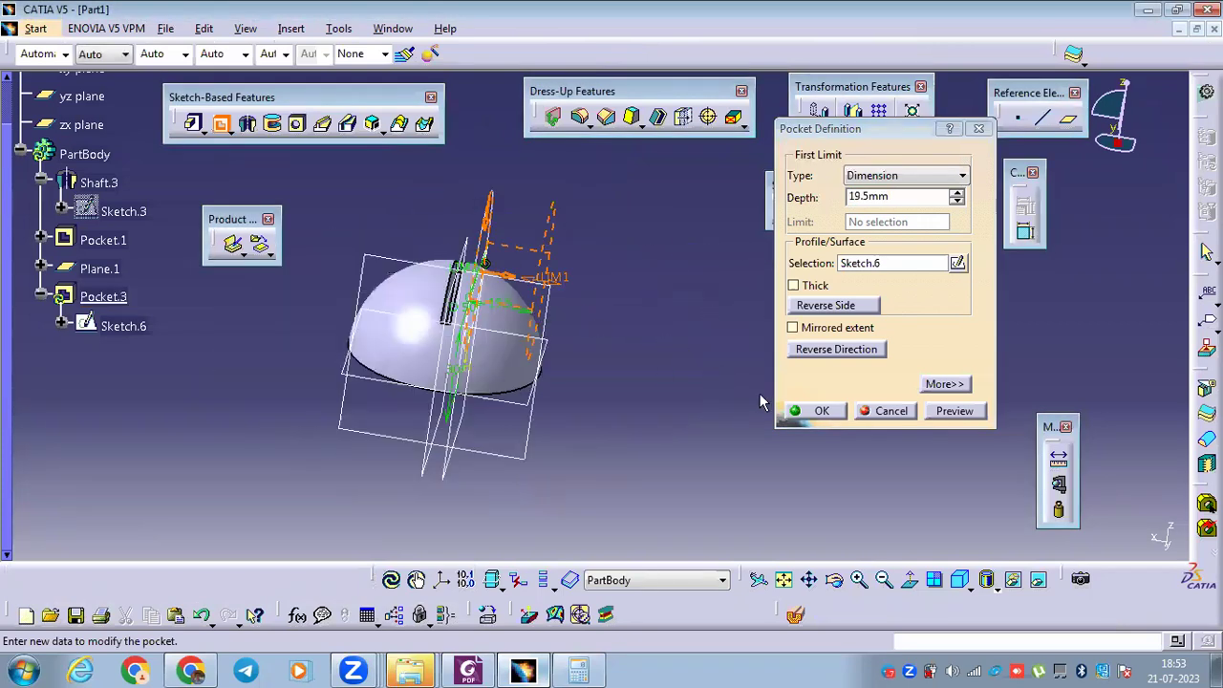
click(818, 411)
middle_drag(507, 321, 471, 306)
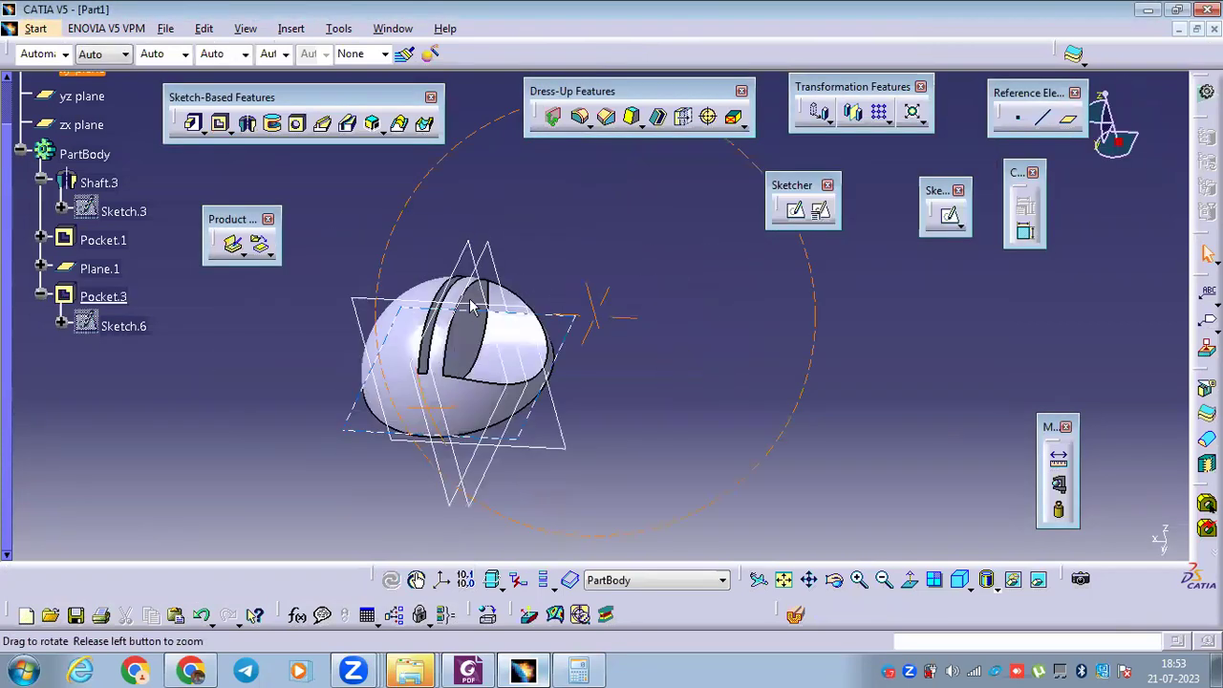
middle_drag(542, 382, 607, 323)
middle_drag(537, 276, 734, 302)
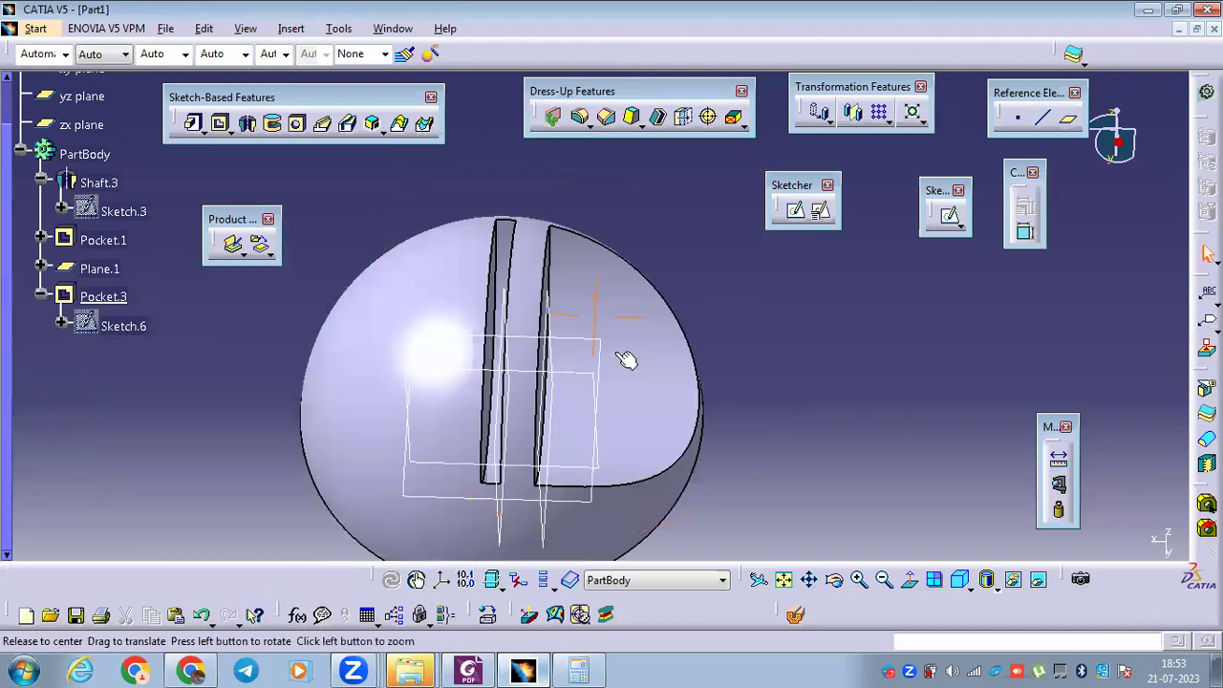
middle_drag(626, 360, 638, 353)
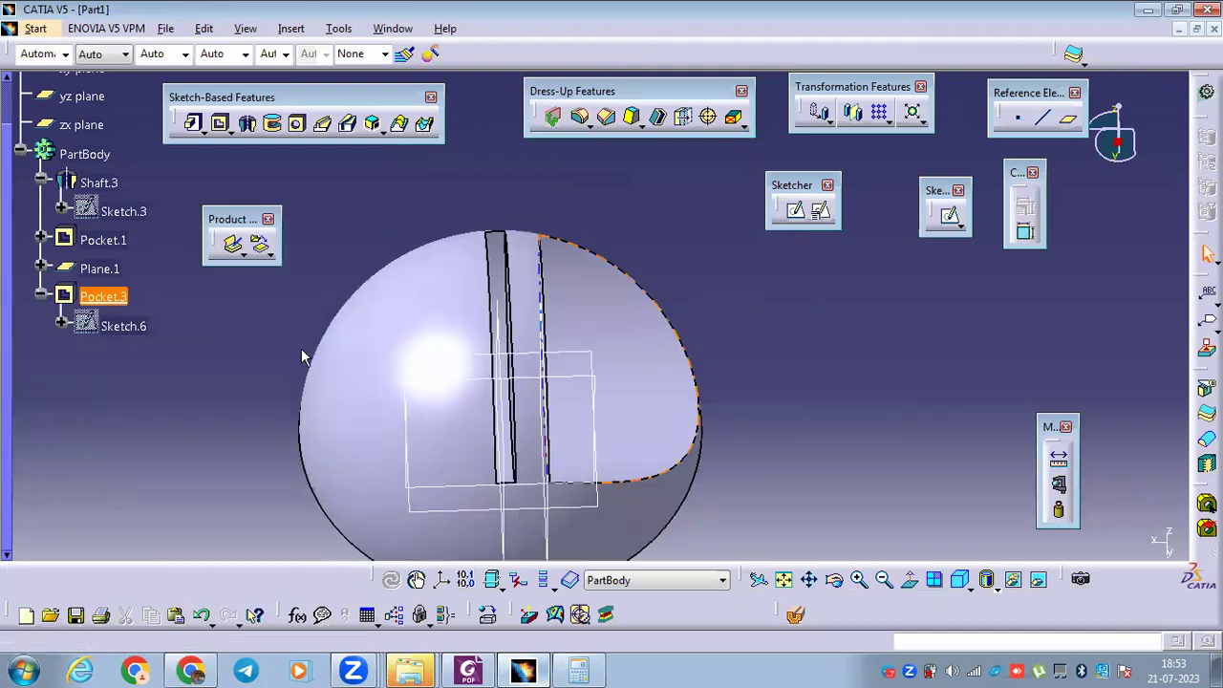
Mirror the side pocket about the yz plane to cut the opposite side of the dome.
click(103, 297)
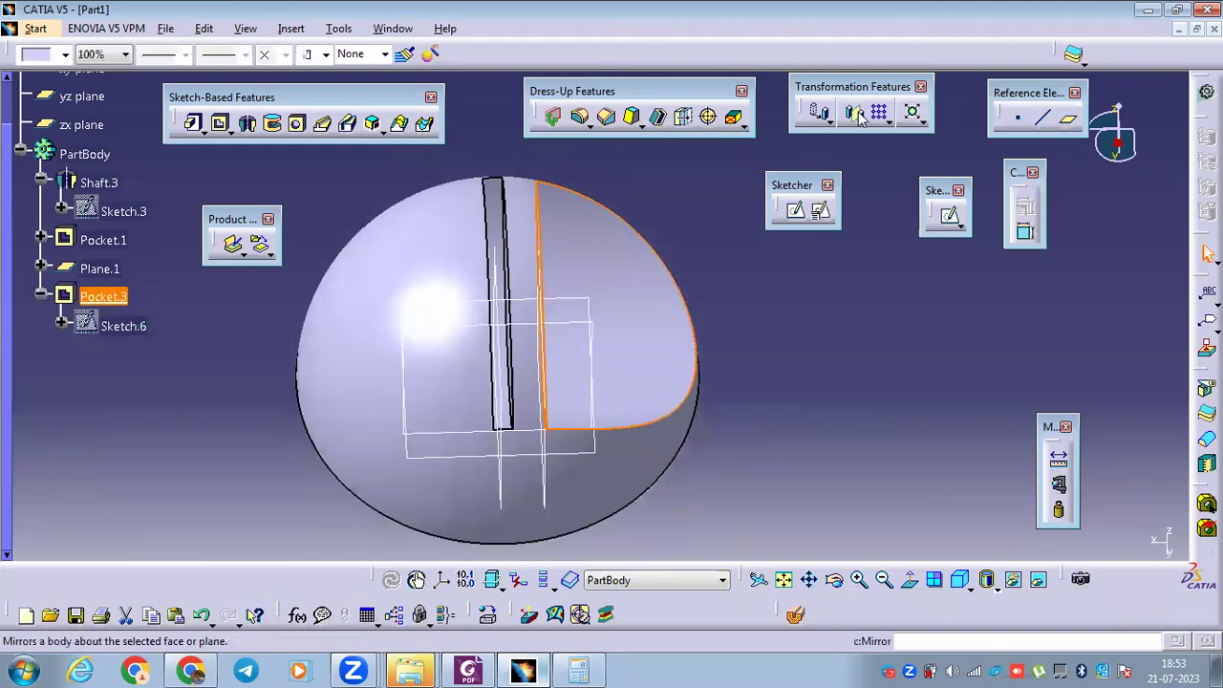
click(852, 113)
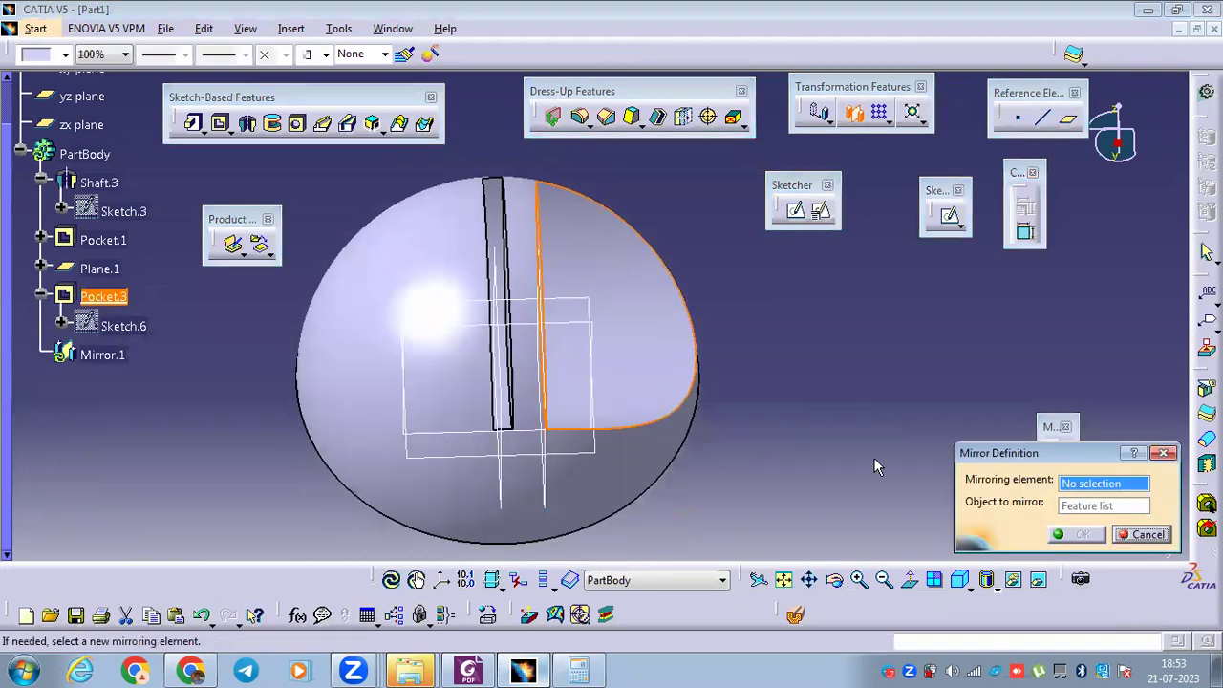
click(506, 268)
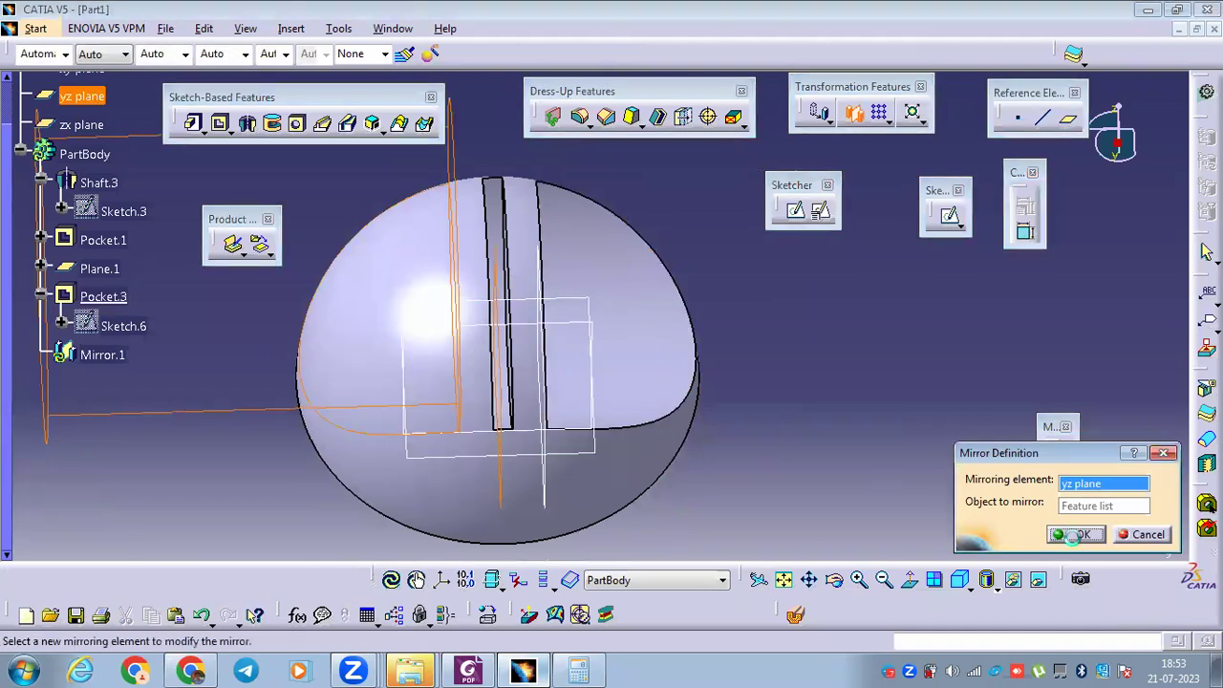
click(1074, 535)
middle_drag(582, 331, 794, 395)
click(819, 407)
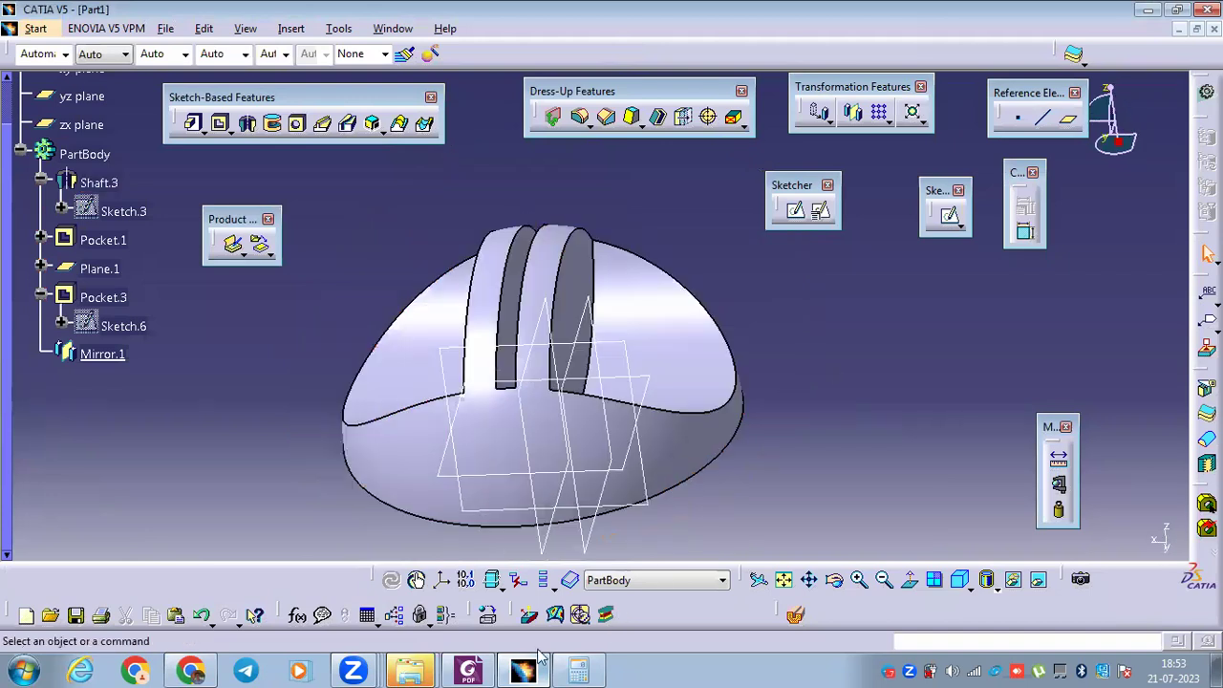
Switch to the exercise book in Foxit PDF Editor and examine the two holes' diameter callout and spacing in the top view.
click(470, 669)
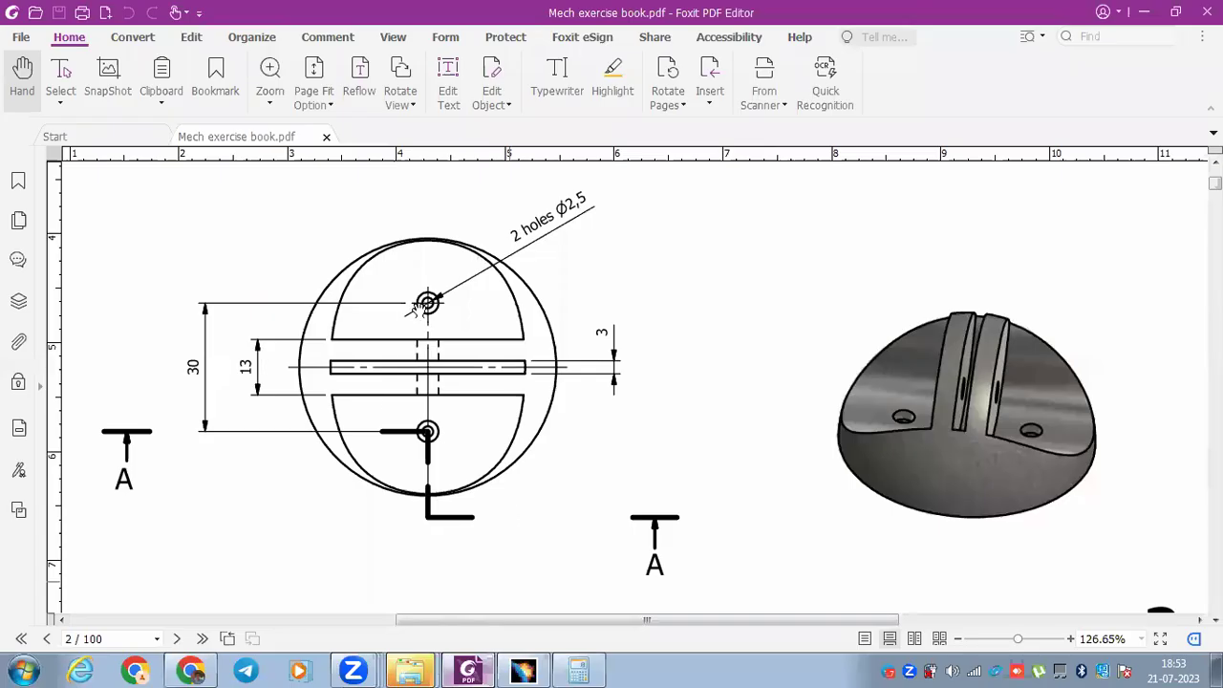
ctrl+scroll(359, 402, up, 6)
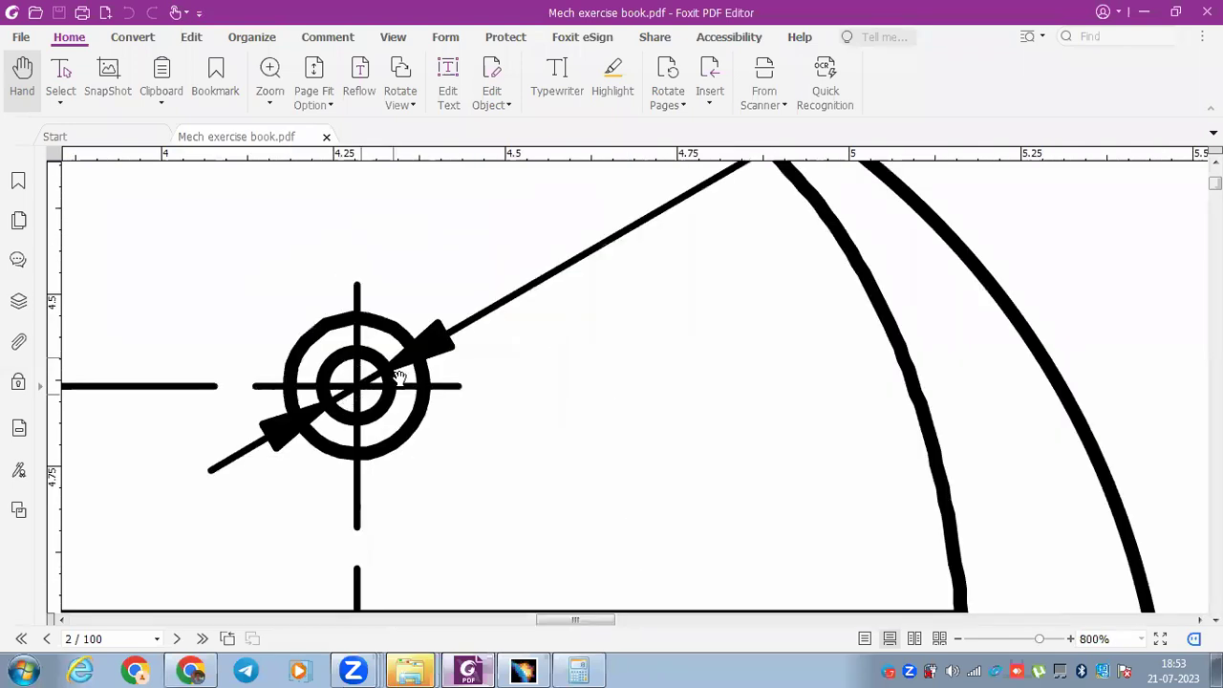
ctrl+scroll(400, 377, up, 2)
ctrl+scroll(308, 390, down, 5)
scroll(516, 328, up, 2)
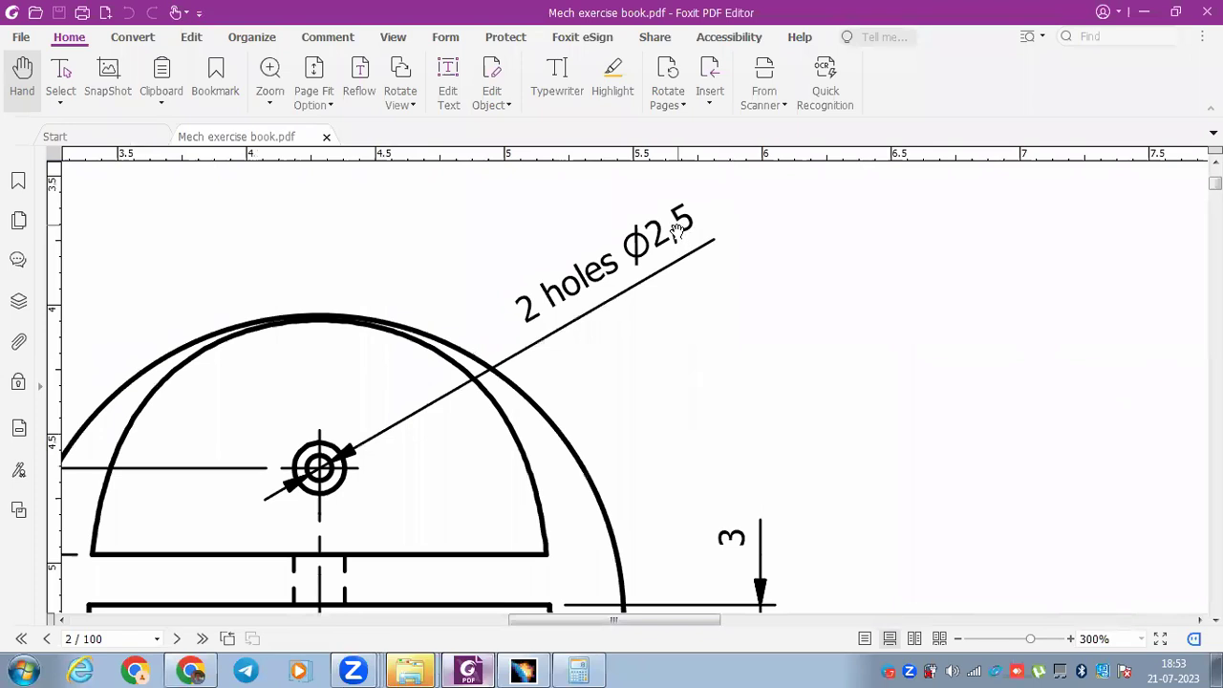
ctrl+scroll(677, 232, down, 1)
ctrl+scroll(660, 246, down, 1)
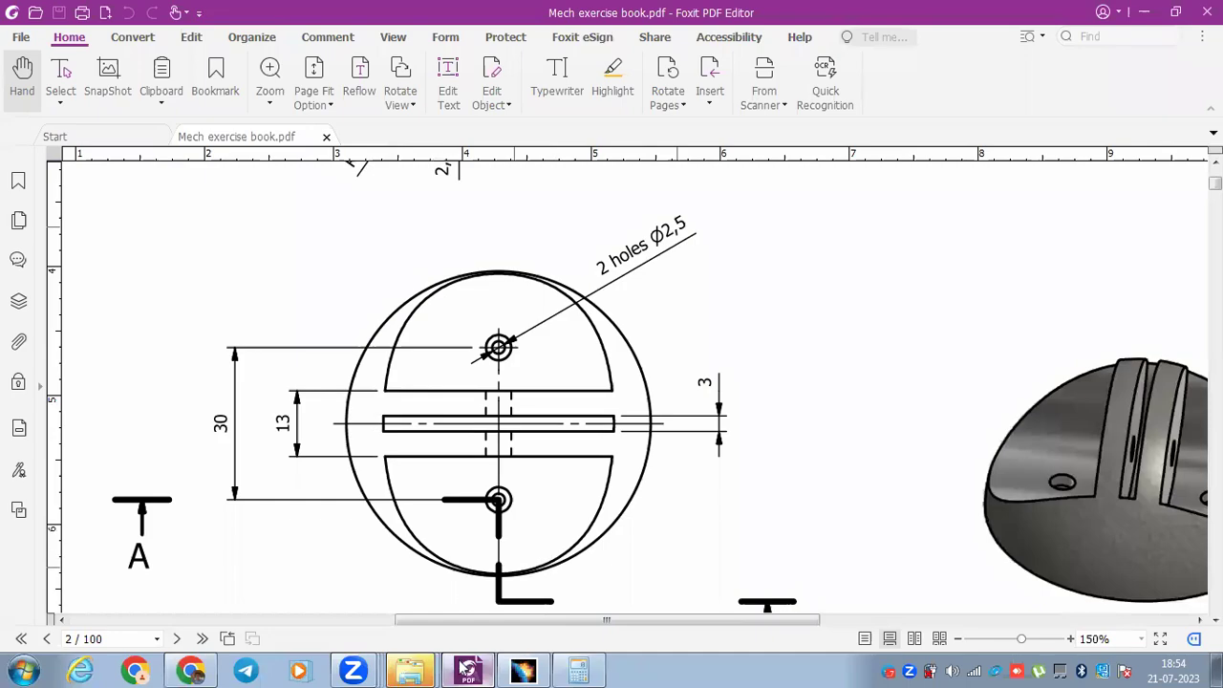
click(520, 670)
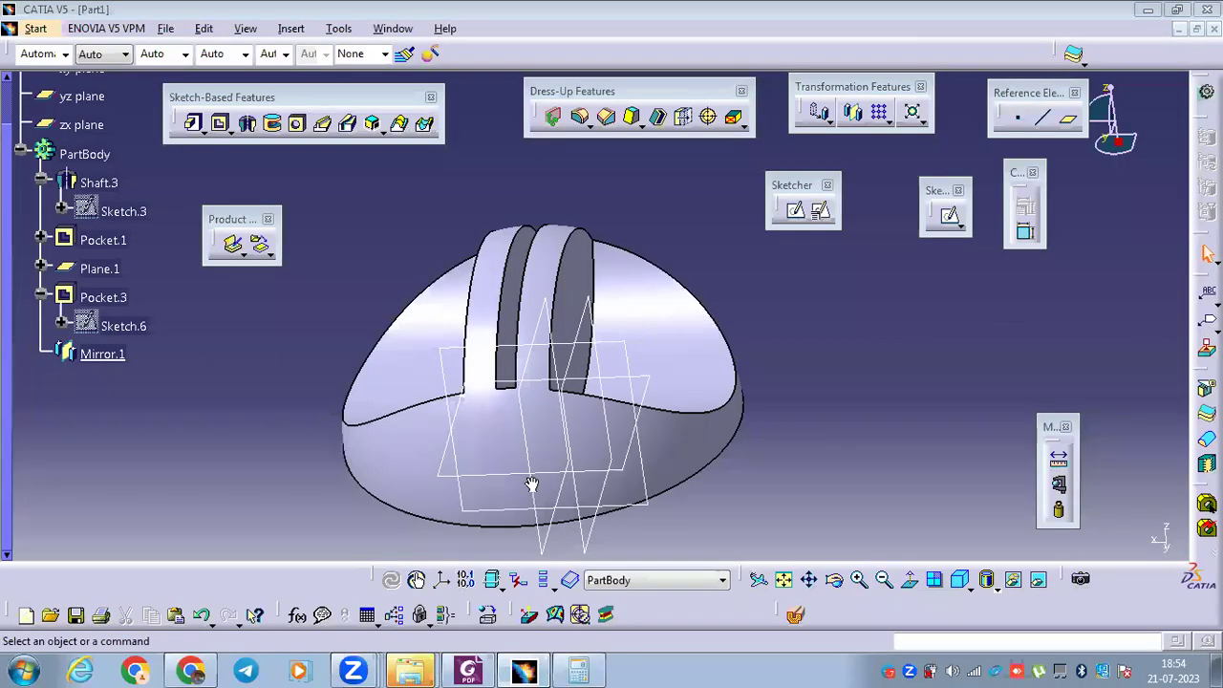
key(alt+Tab)
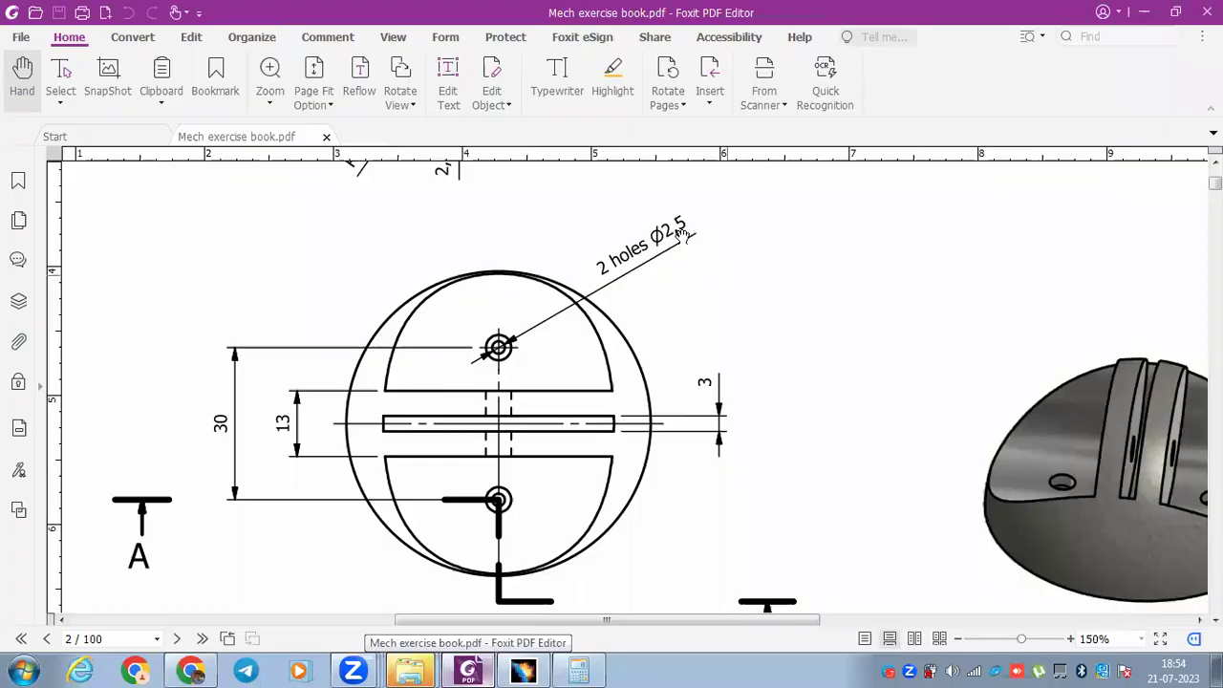
Examine the hole diameters, concentric hole circles and spacing in the exercise book's top view and section A-A.
scroll(683, 289, down, 5)
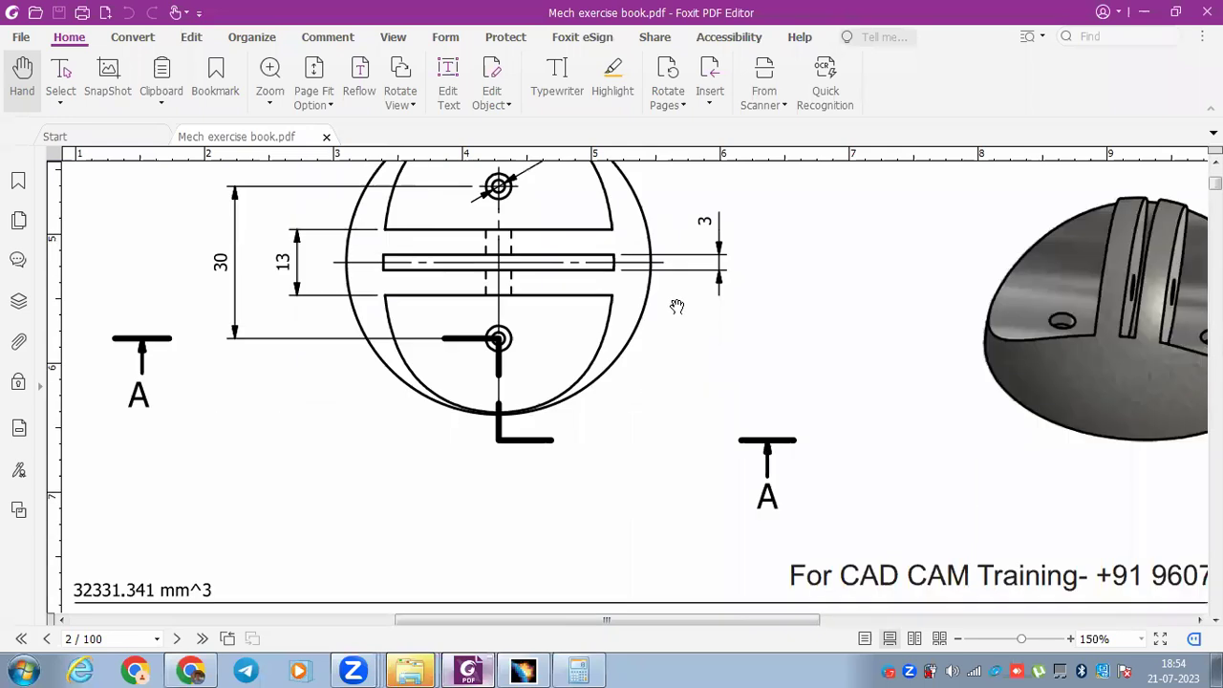
ctrl+scroll(605, 276, down, 1)
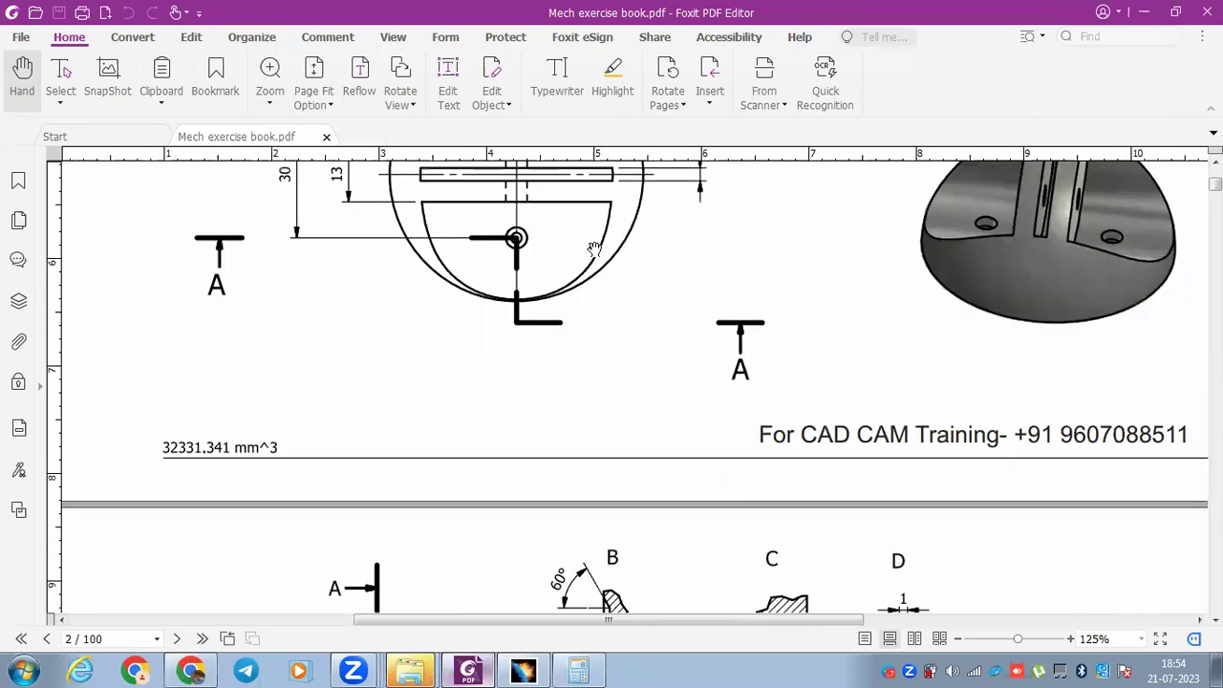
scroll(594, 249, up, 3)
ctrl+scroll(707, 229, up, 4)
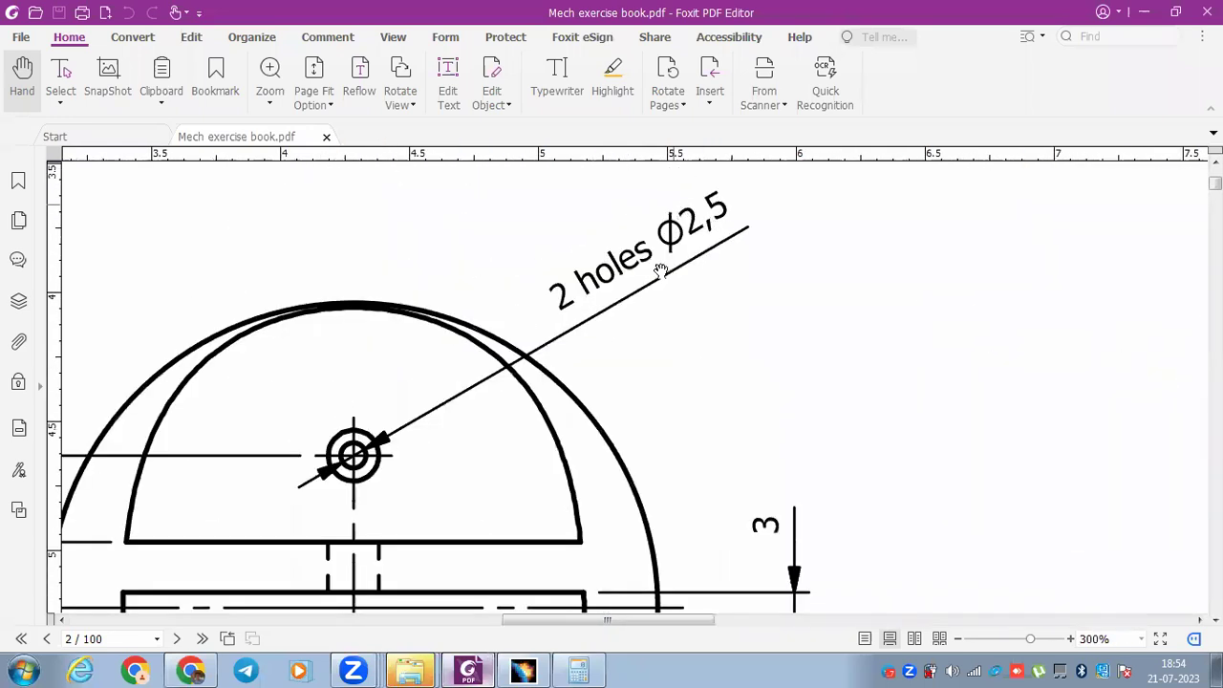
ctrl+scroll(509, 284, down, 2)
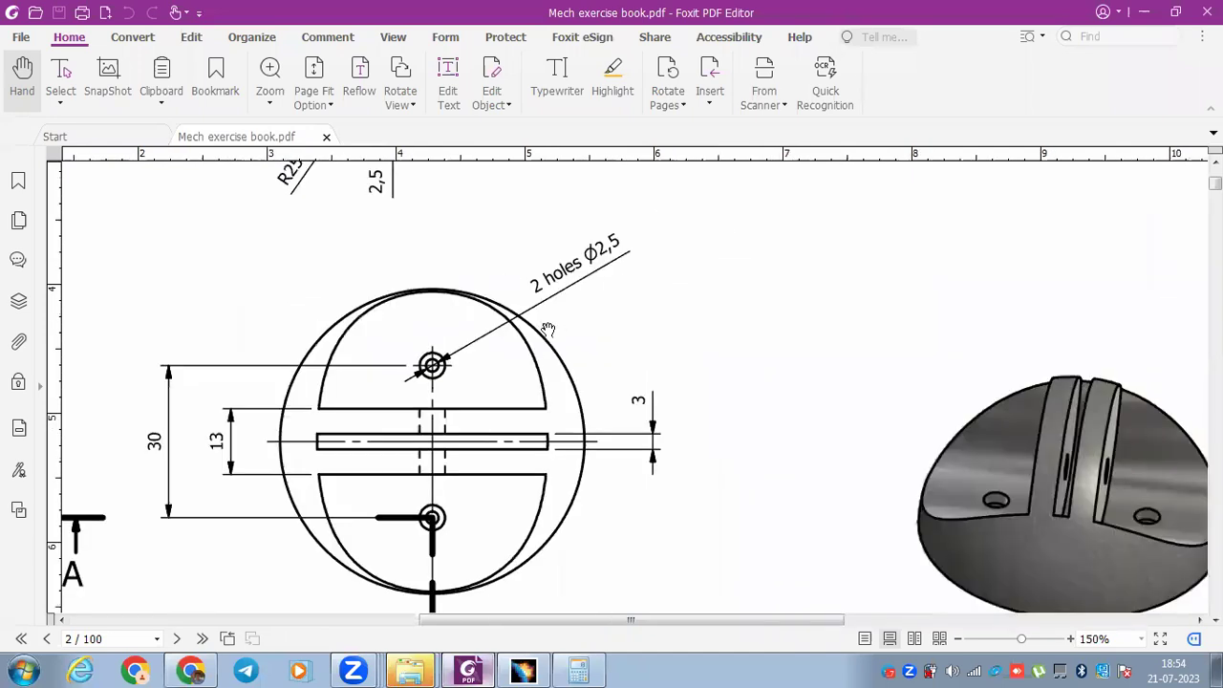
ctrl+scroll(548, 329, down, 1)
scroll(551, 328, up, 5)
ctrl+scroll(640, 318, up, 6)
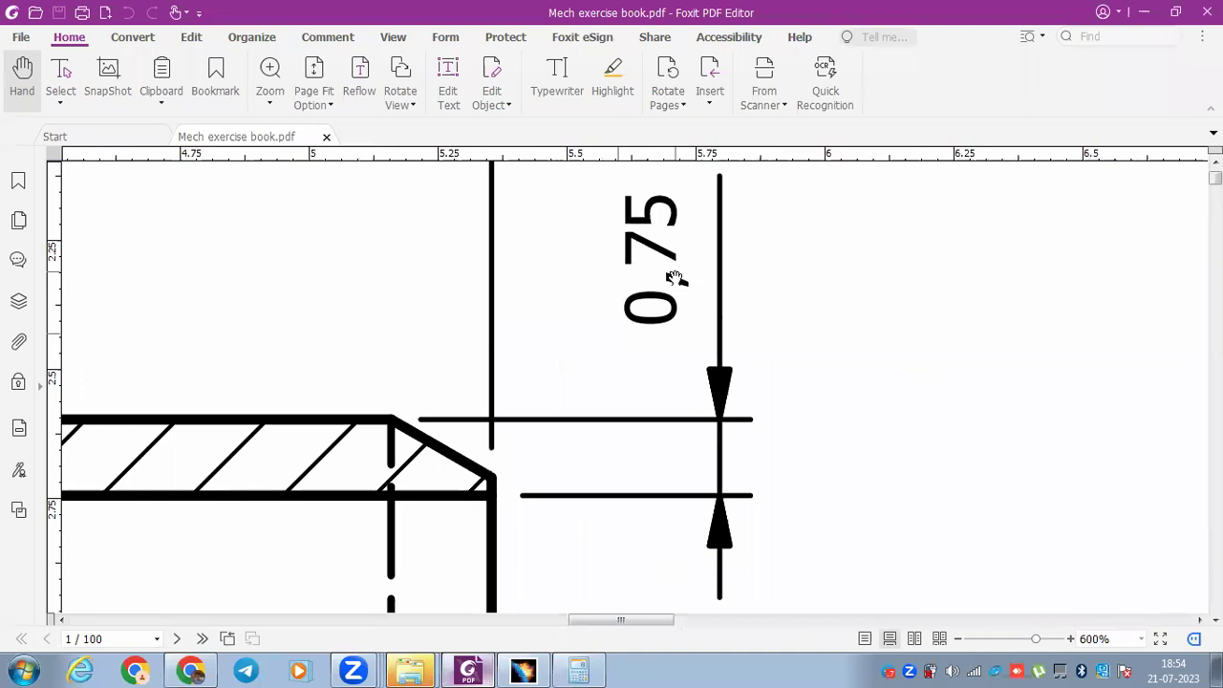
ctrl+scroll(674, 278, down, 6)
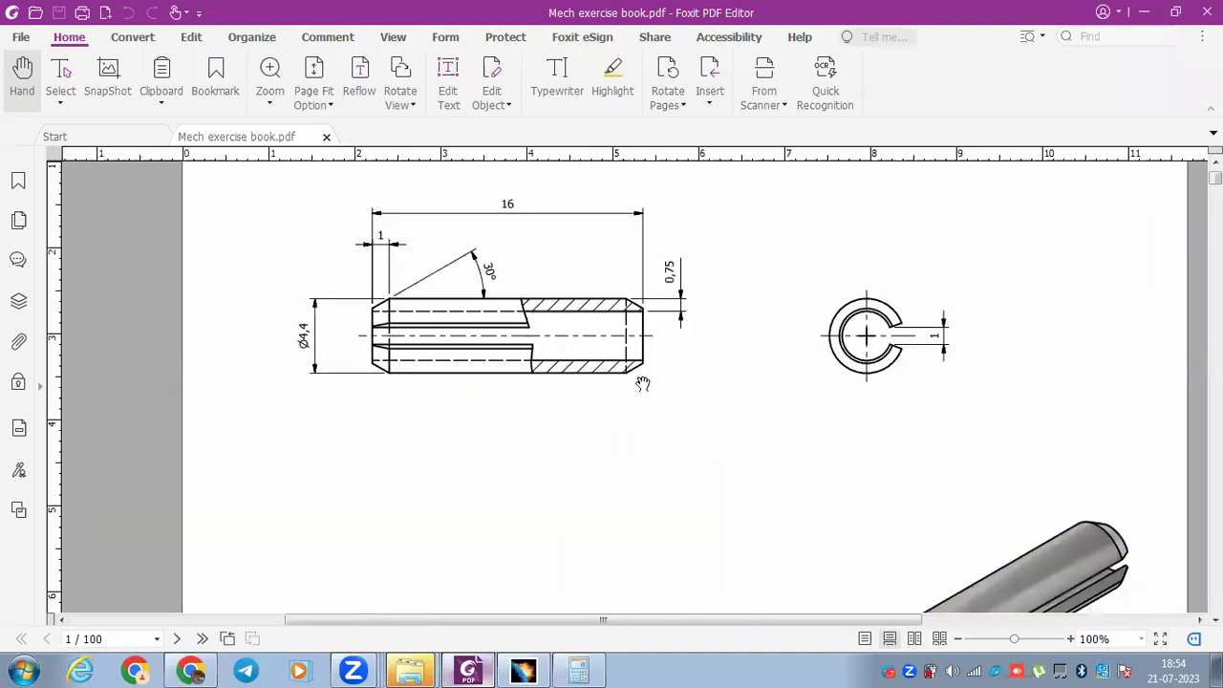
ctrl+scroll(643, 384, down, 1)
scroll(641, 385, down, 6)
ctrl+scroll(627, 342, up, 1)
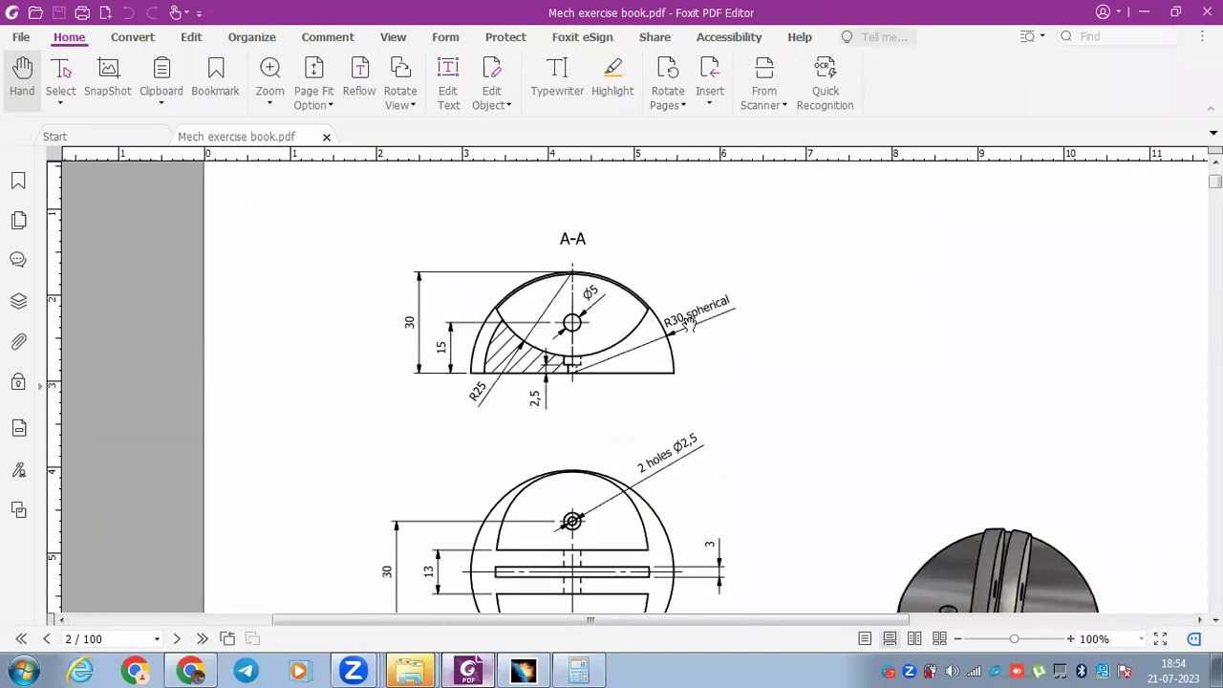
ctrl+scroll(688, 325, up, 2)
scroll(656, 429, down, 5)
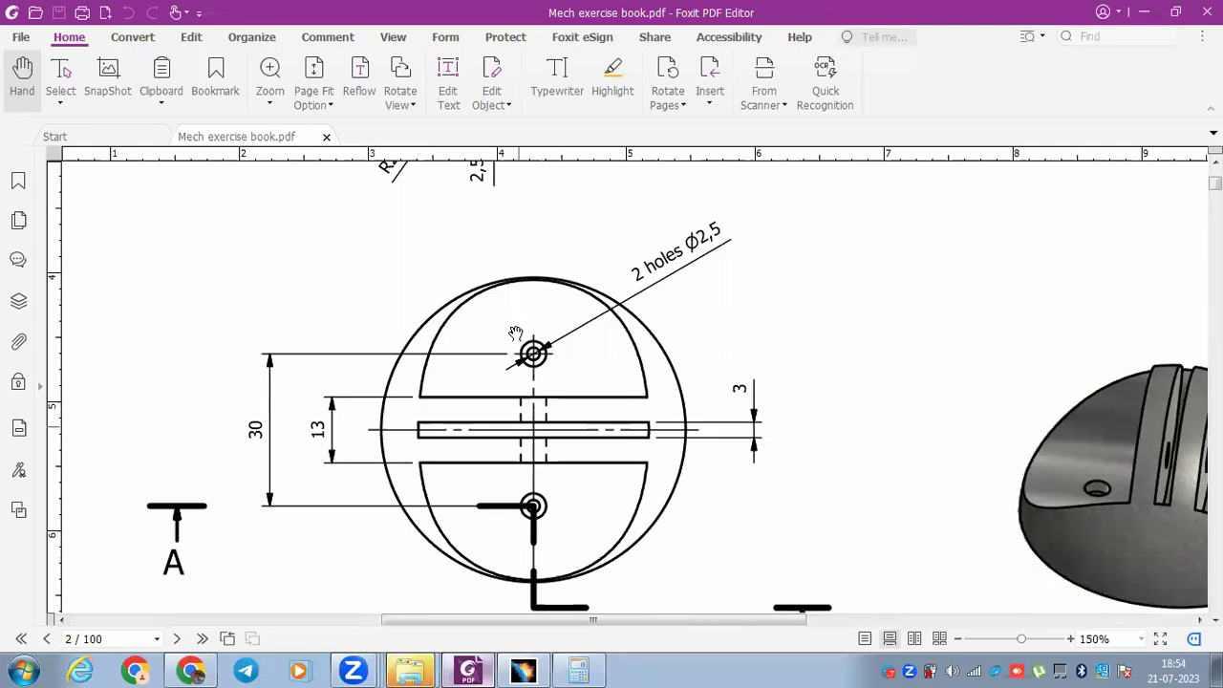
ctrl+scroll(513, 337, up, 3)
ctrl+scroll(576, 226, up, 1)
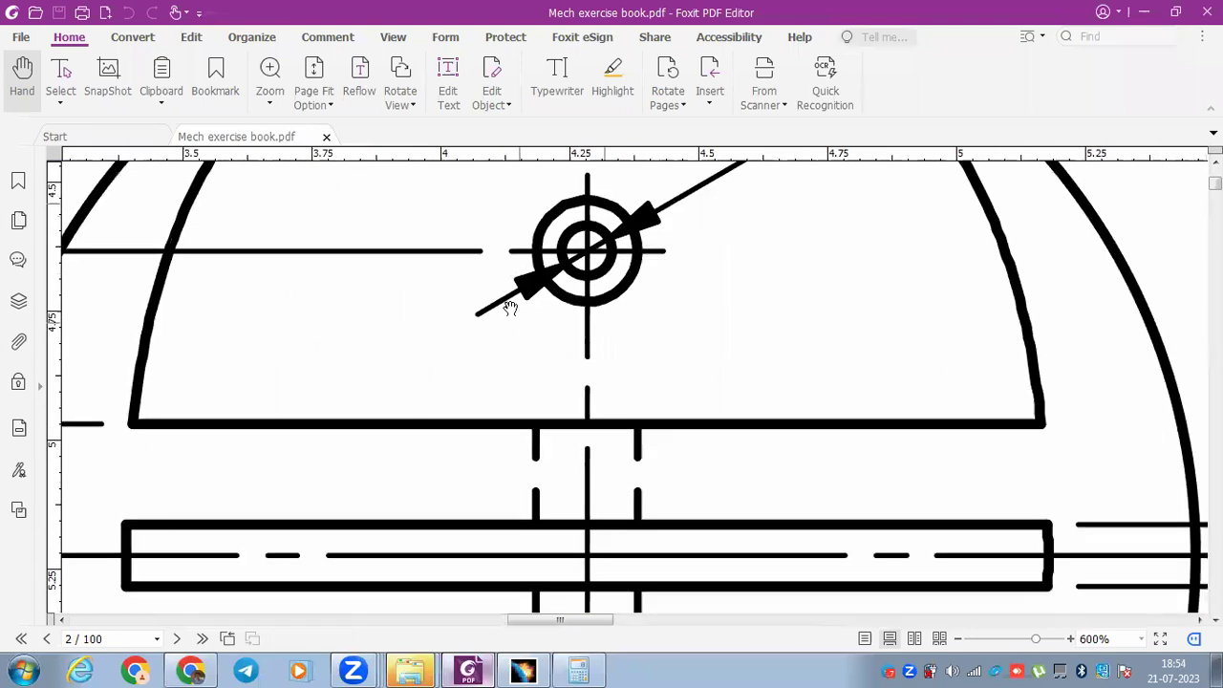
ctrl+scroll(512, 312, down, 4)
scroll(506, 331, down, 3)
scroll(507, 331, up, 7)
scroll(507, 330, up, 3)
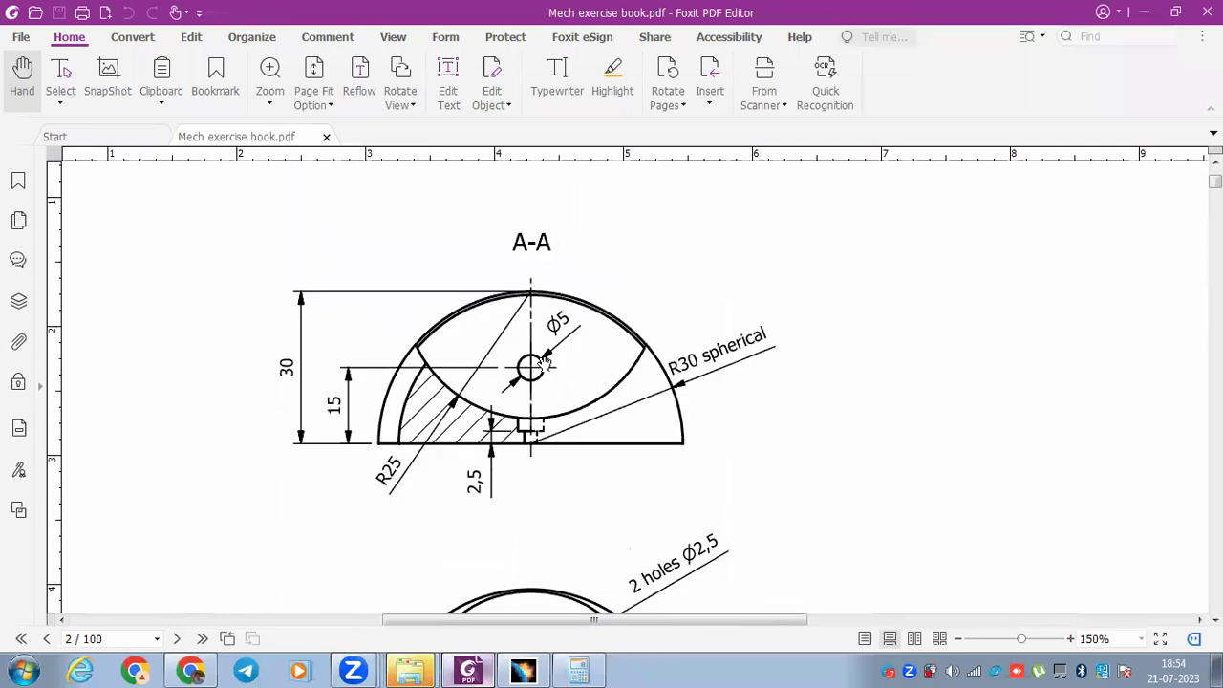
scroll(548, 359, down, 5)
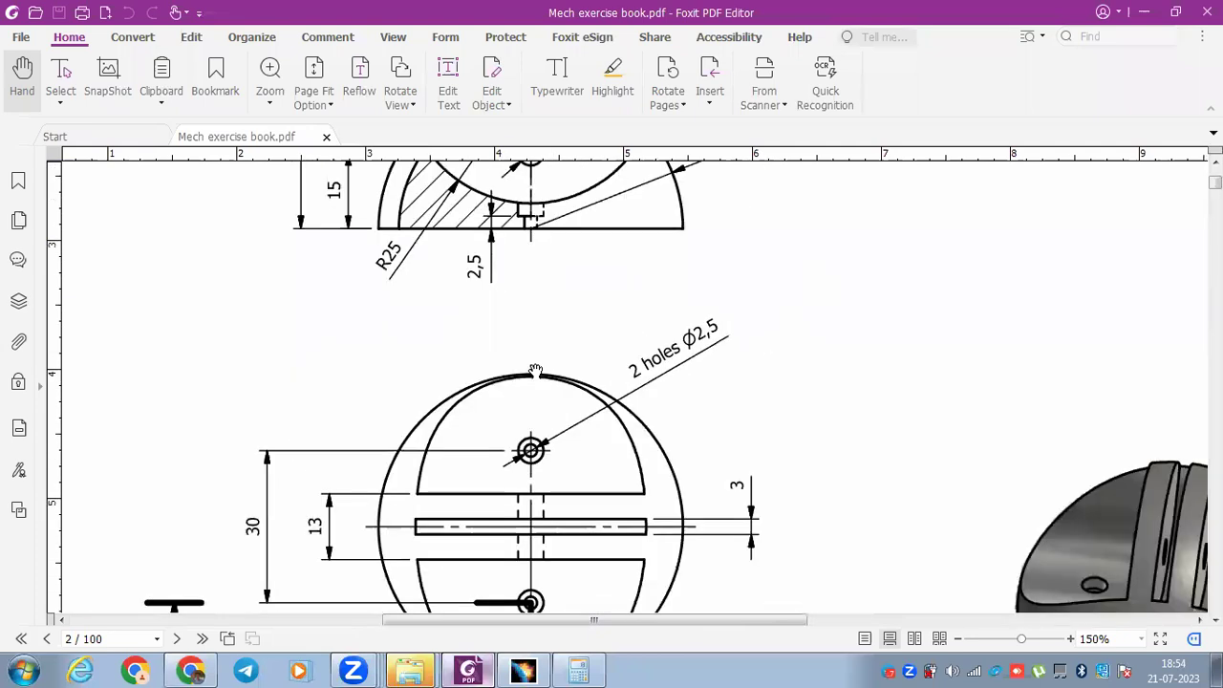
scroll(560, 344, up, 3)
scroll(560, 344, down, 3)
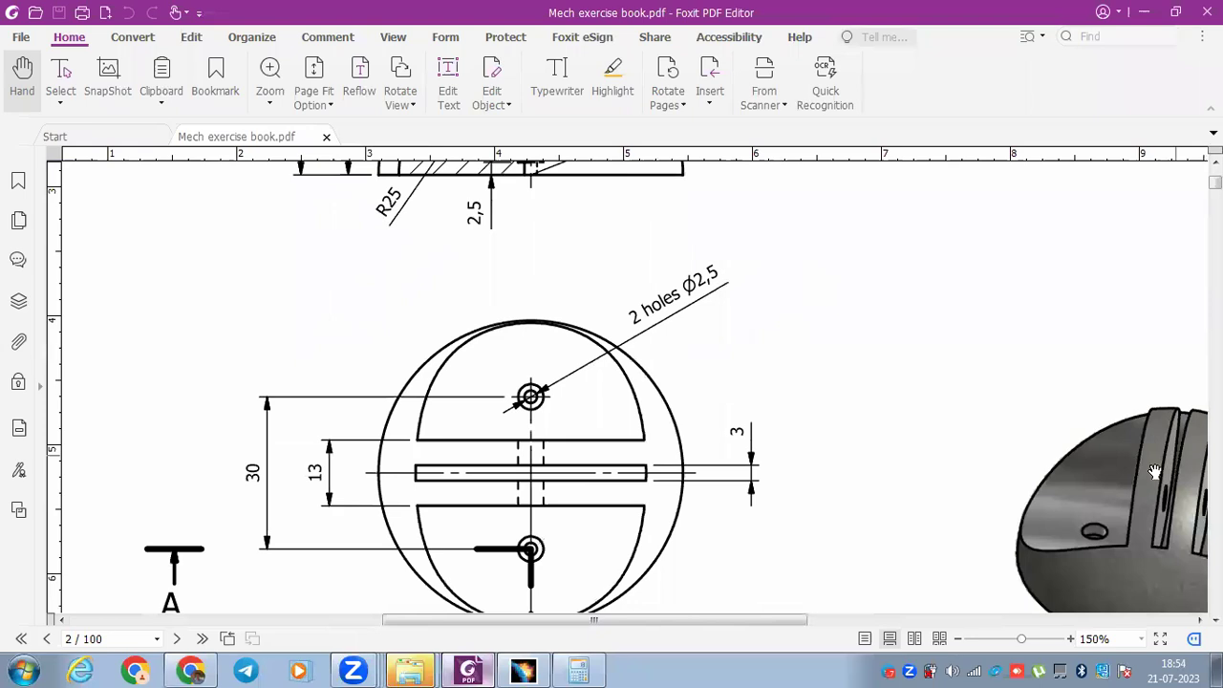
ctrl+scroll(596, 541, up, 2)
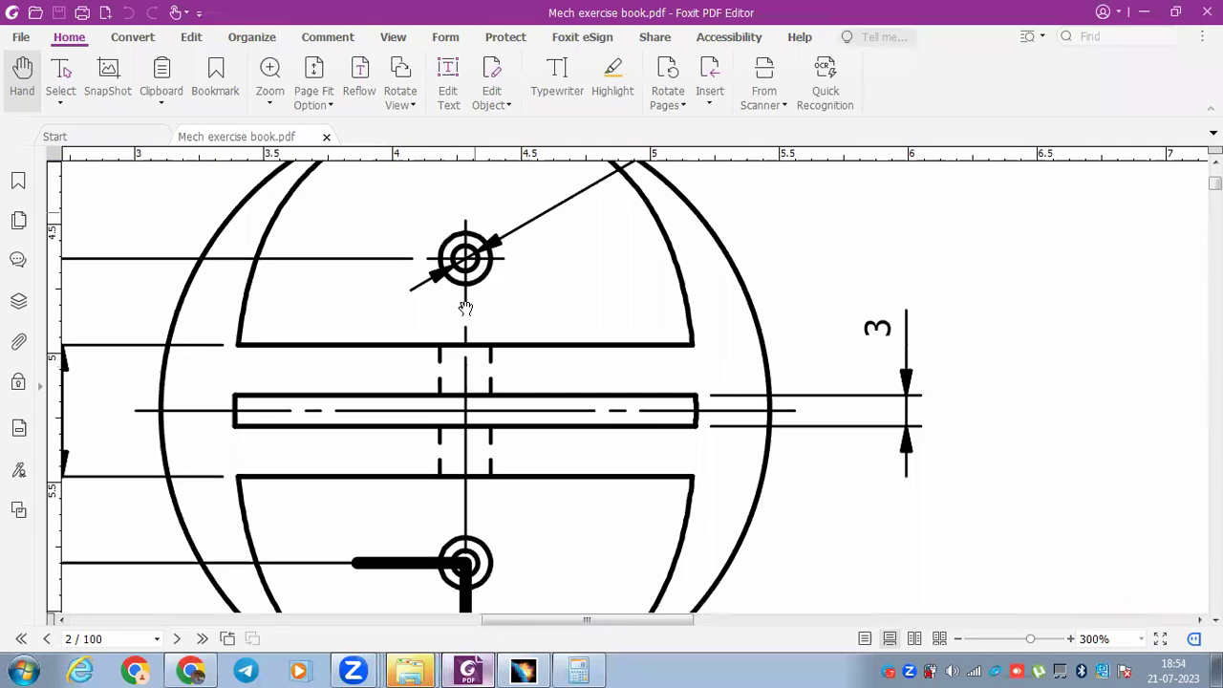
ctrl+scroll(461, 363, down, 3)
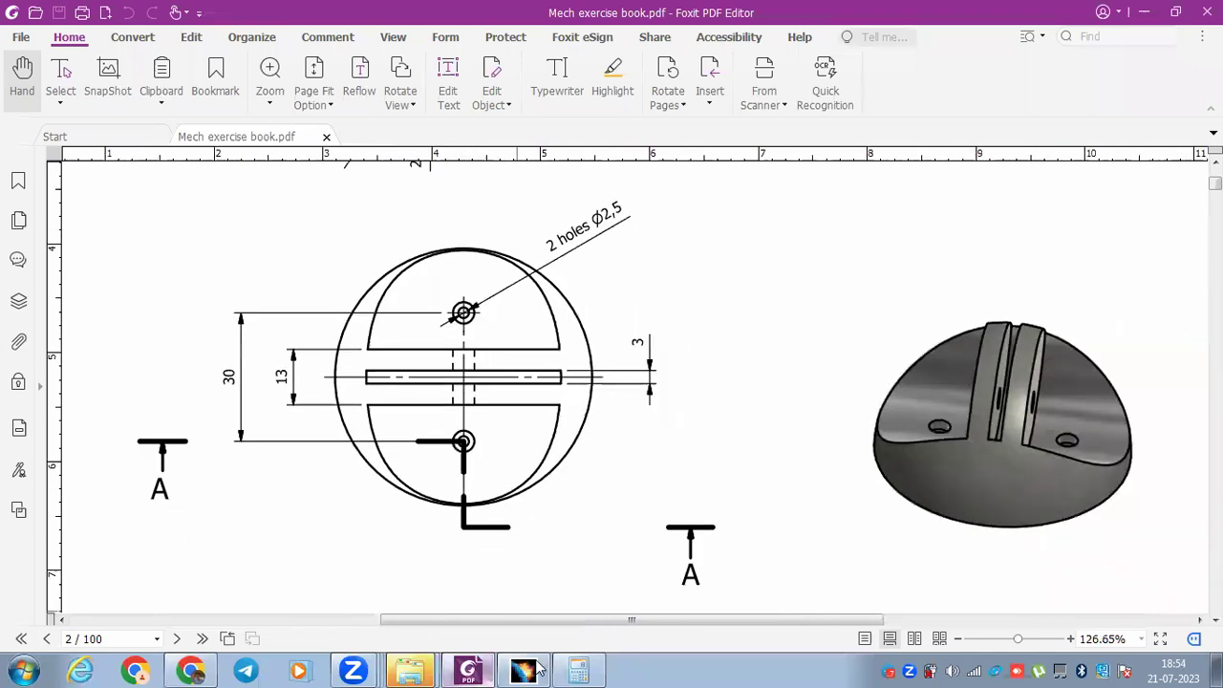
Switch to CATIA, start a sketch on the dome's flat circular base face and view it normal to the sketch plane.
click(532, 670)
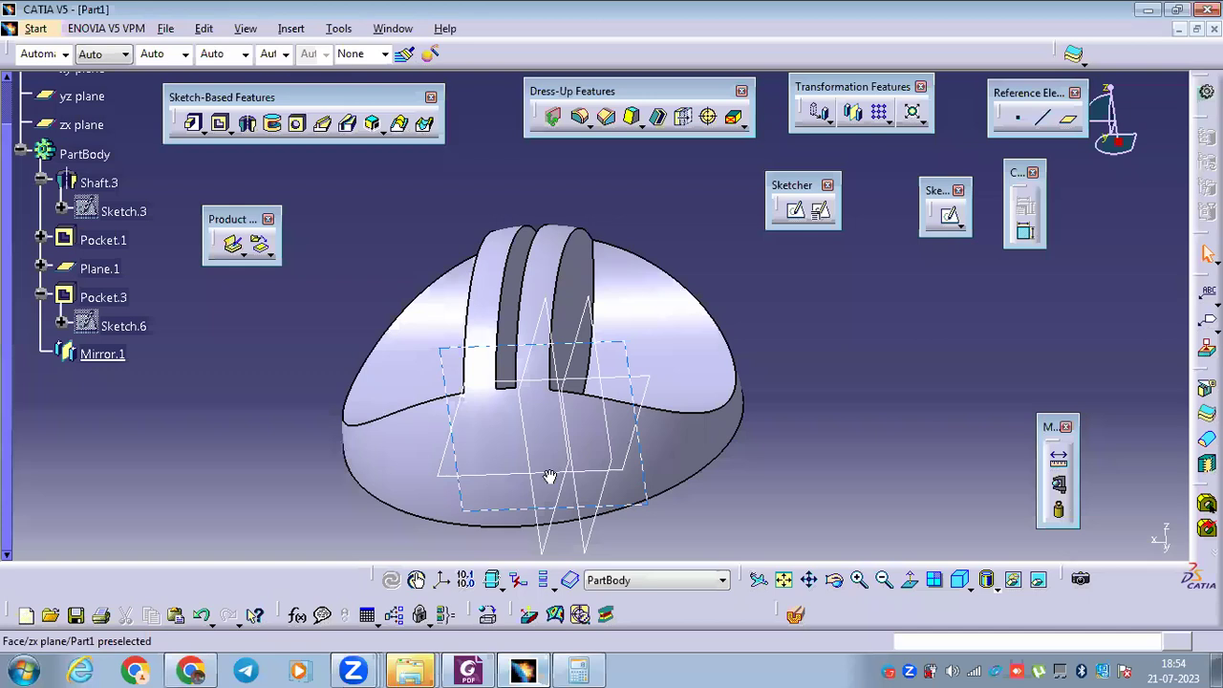
middle_drag(672, 378, 669, 378)
click(670, 378)
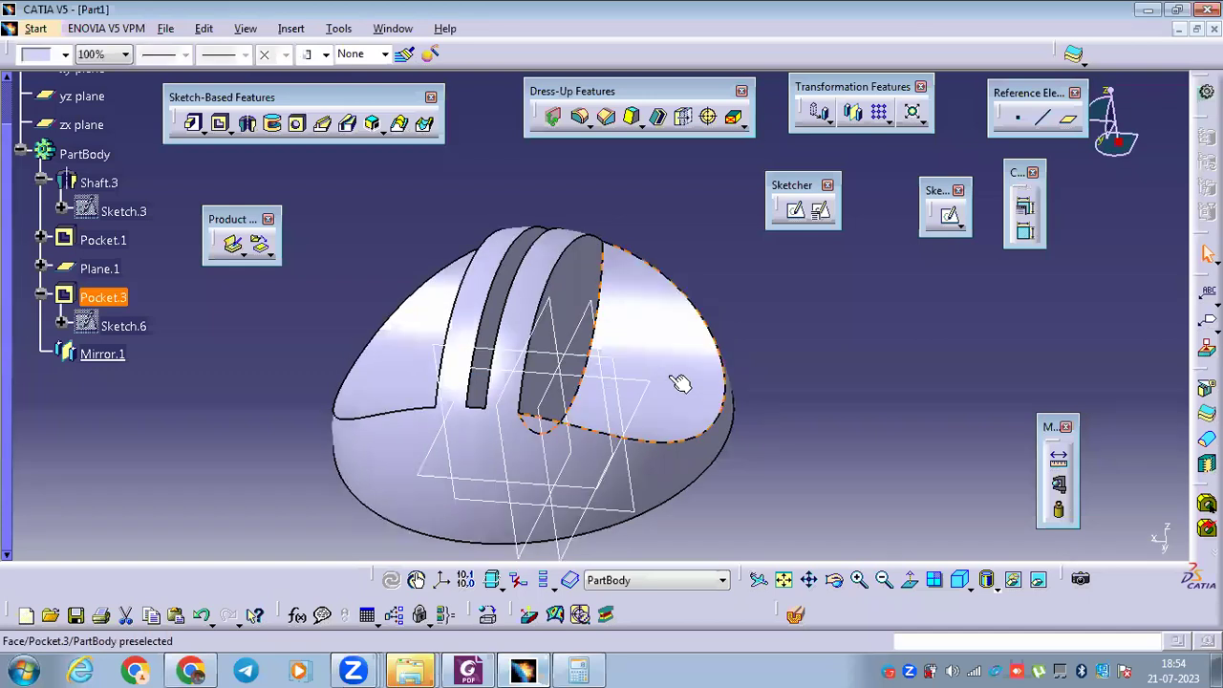
click(693, 376)
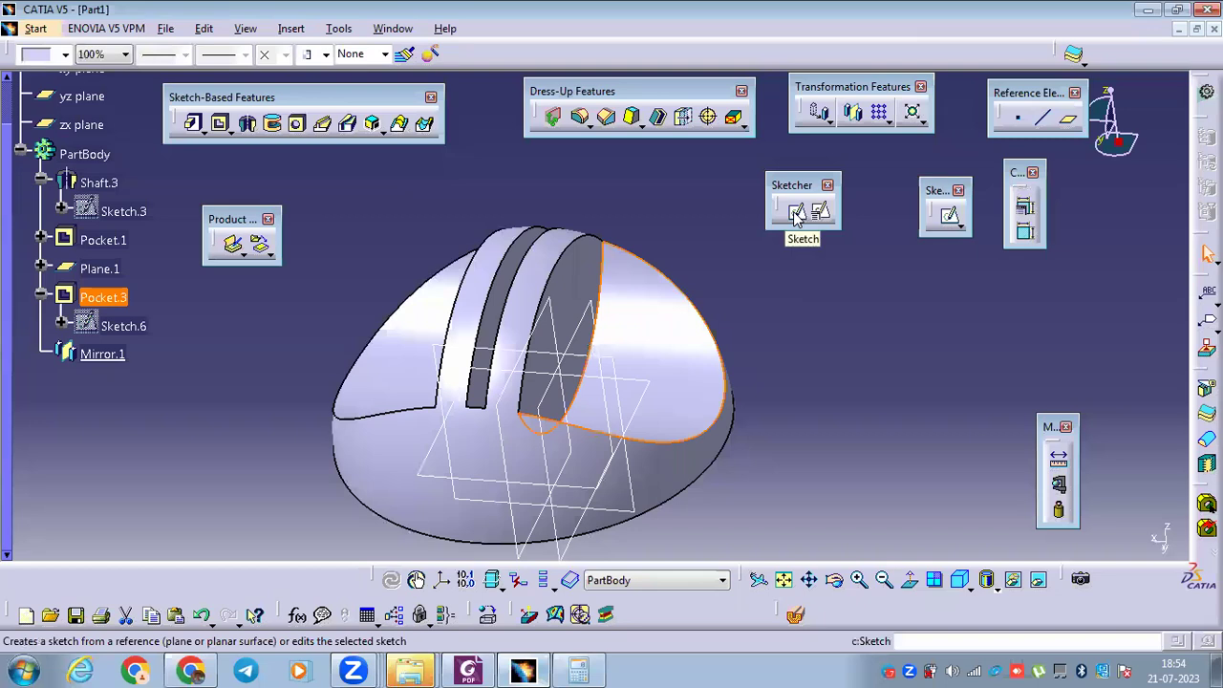
click(796, 212)
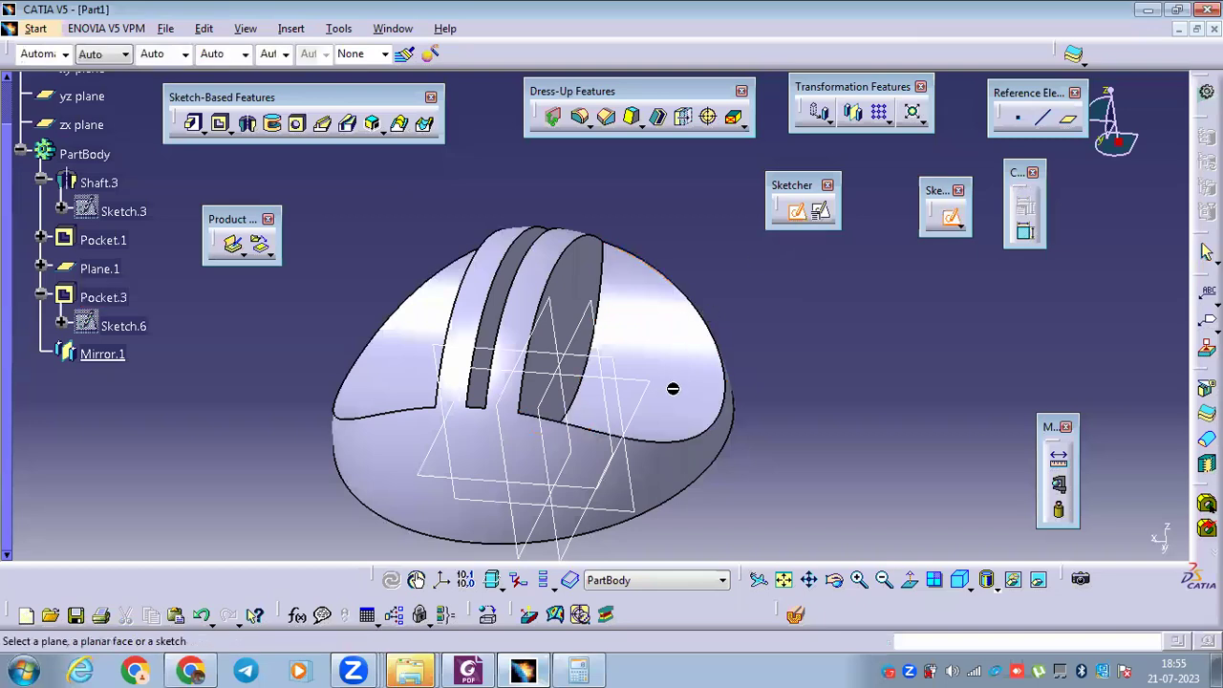
middle_drag(721, 377, 667, 244)
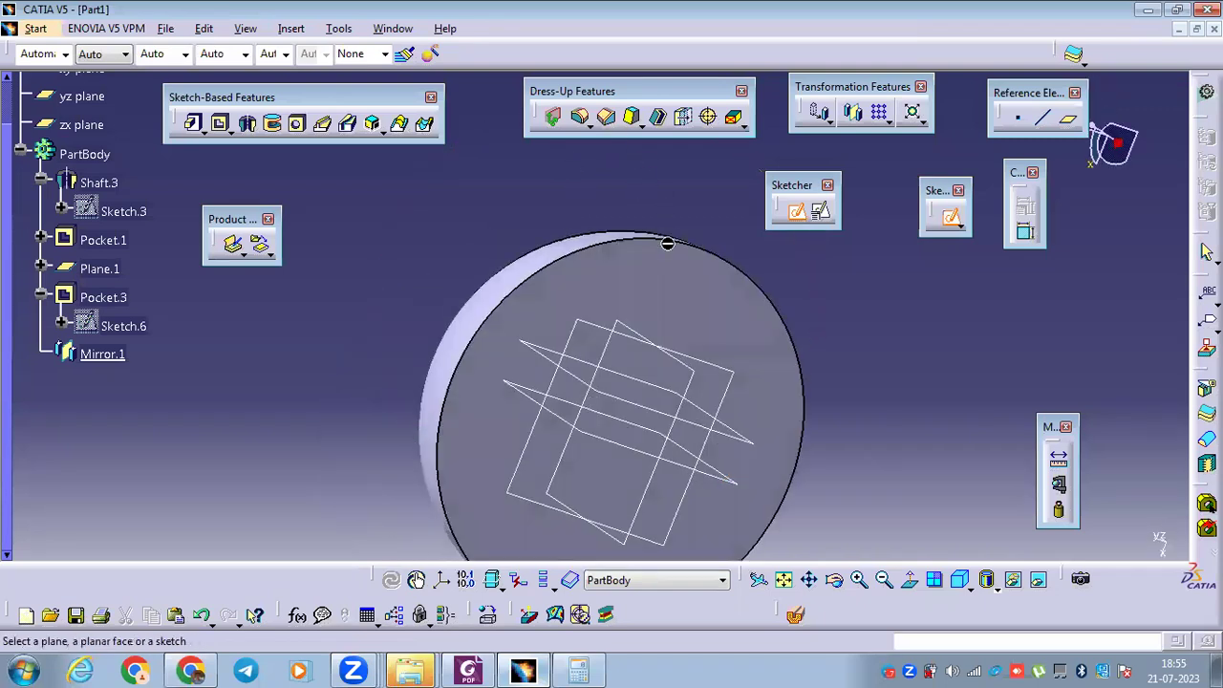
click(661, 281)
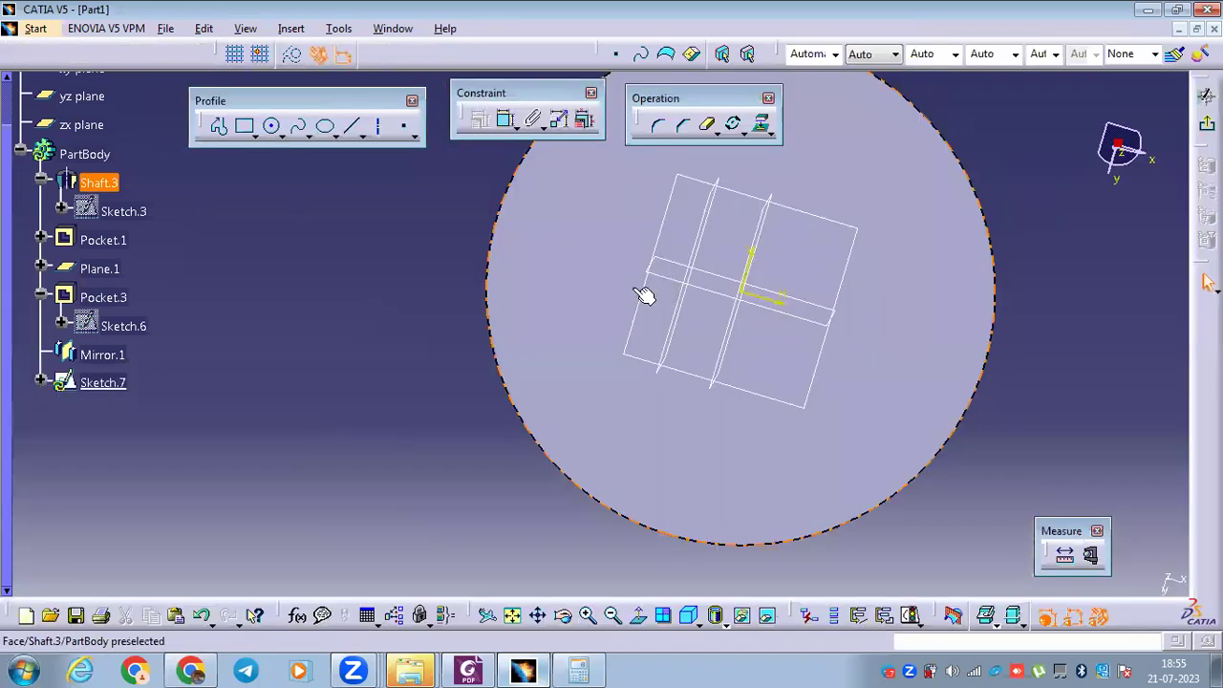
mouse_move(720, 379)
middle_down()
mouse_move(592, 382)
mouse_move(504, 276)
mouse_move(535, 316)
middle_up()
click(638, 615)
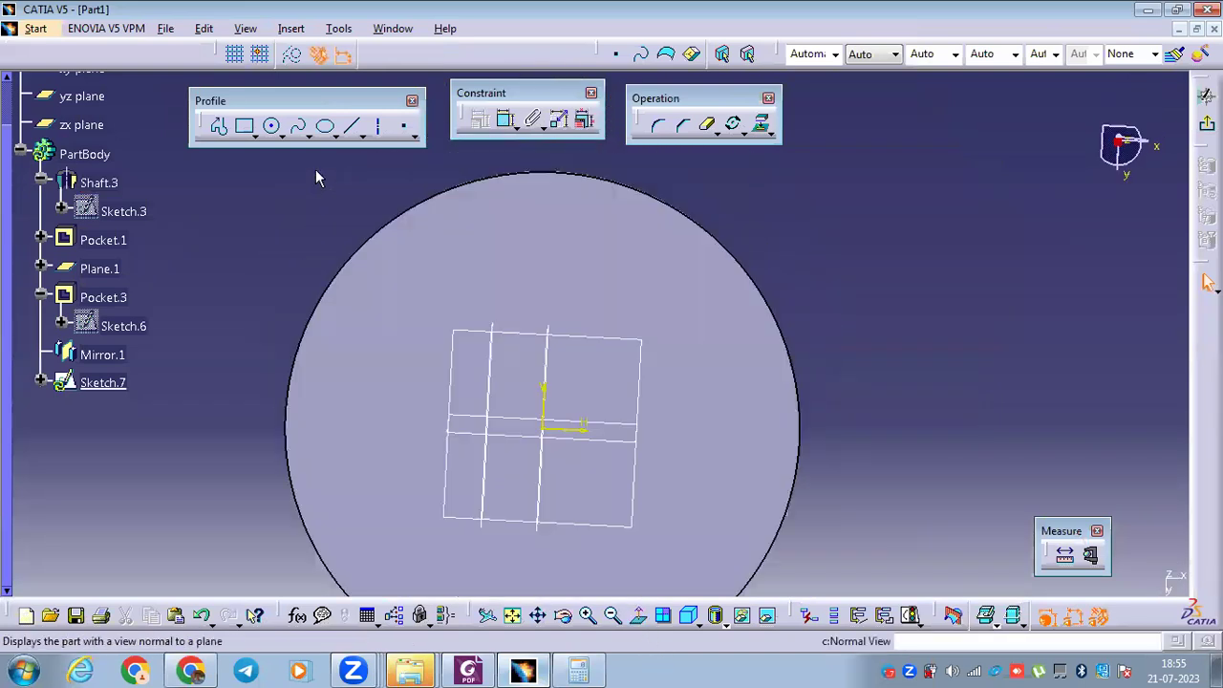
Sketch a circle near the horizontal axis on the base face, beside the origin, and set its diameter to 2.5 mm.
click(271, 125)
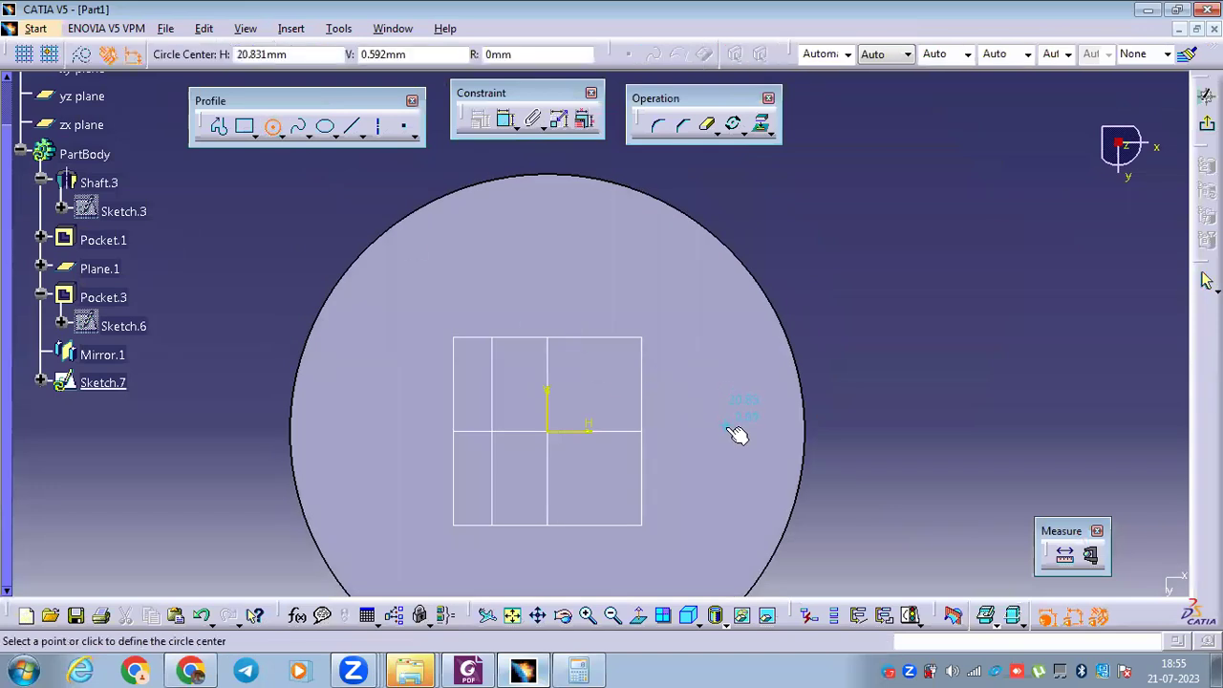
click(726, 429)
click(734, 445)
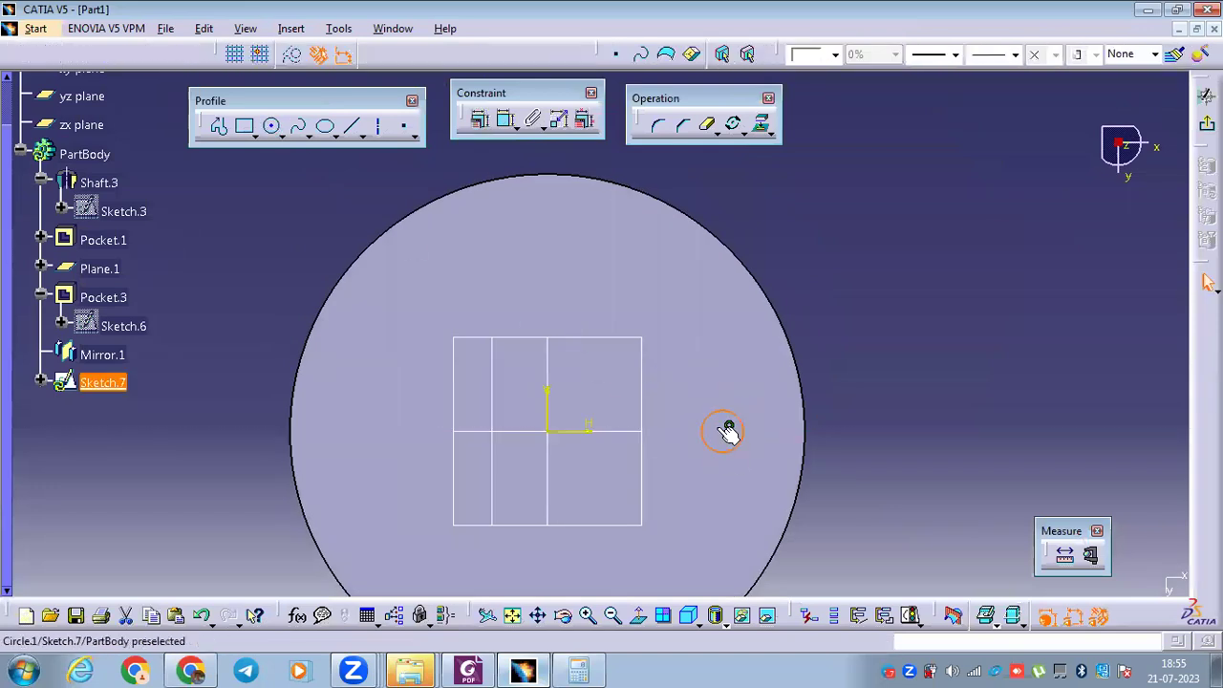
click(504, 126)
click(743, 427)
click(853, 268)
double_click(853, 268)
text(2.5)
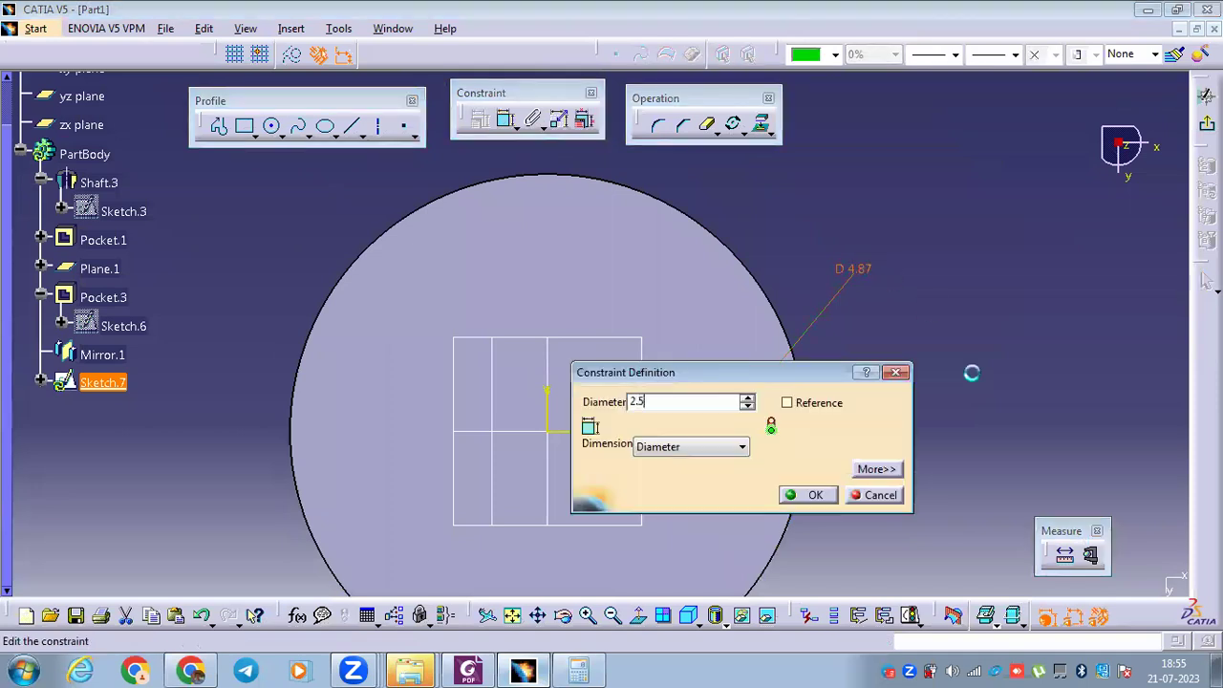
key(Return)
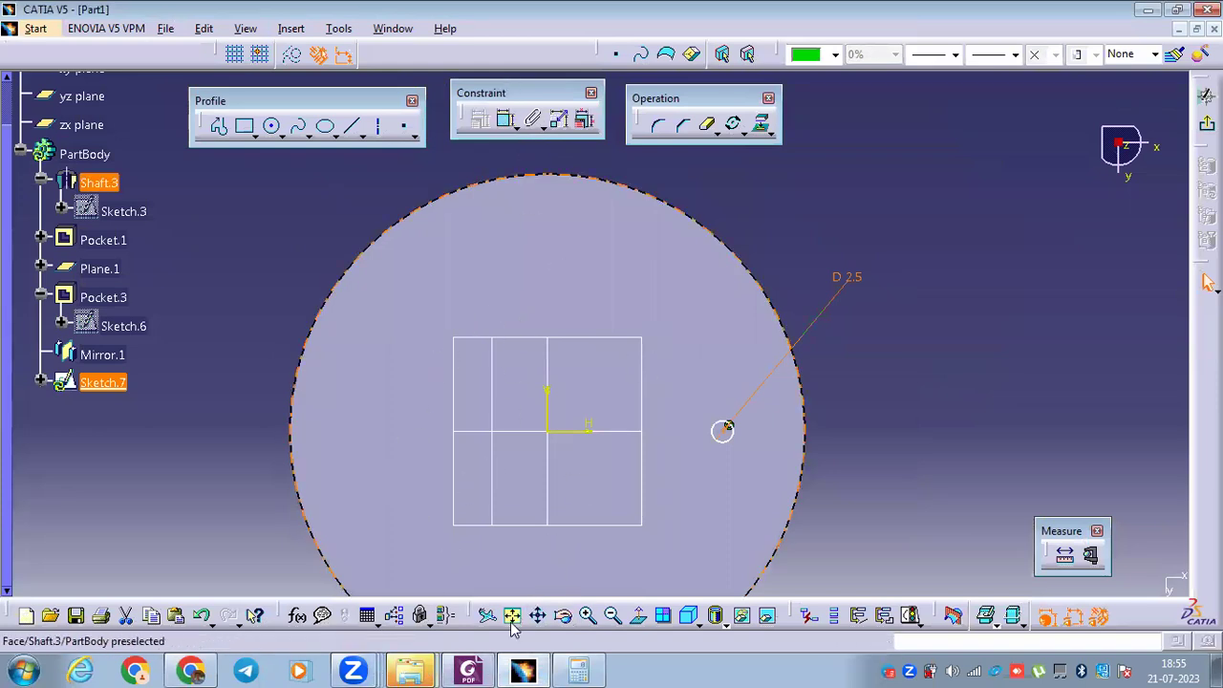
Check the hole spacing in the exercise book, constrain the circle's centre 15 mm from the vertical axis in CATIA, and exit the sketch.
click(470, 668)
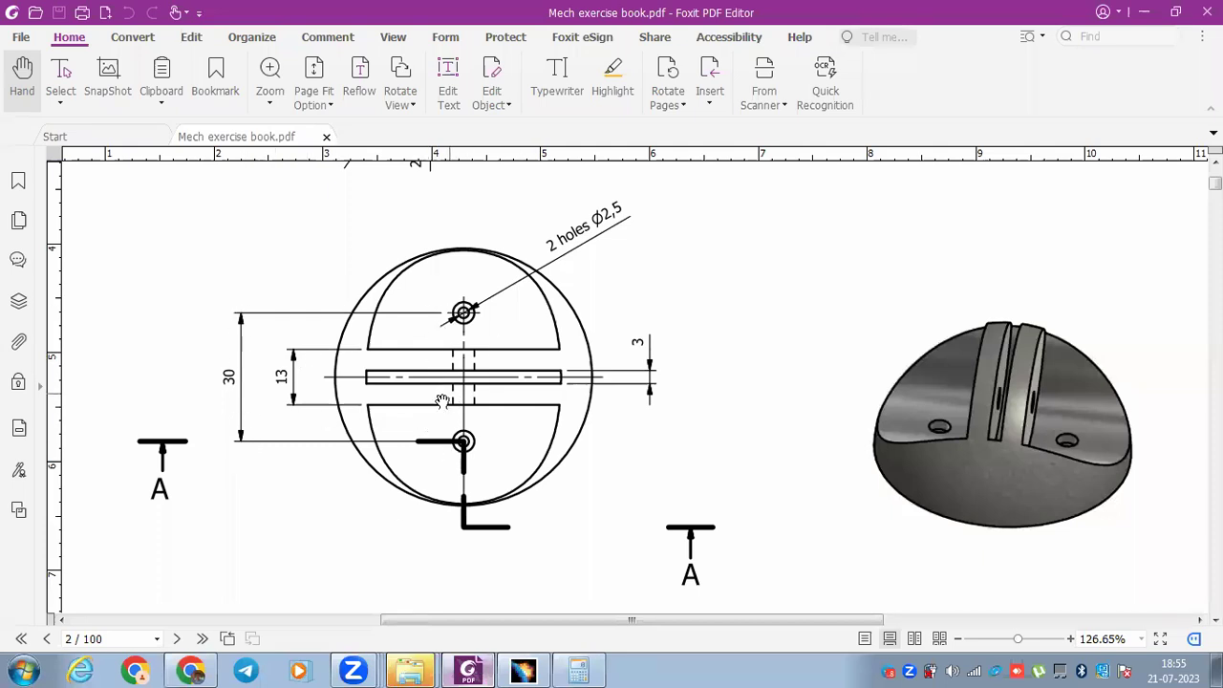
click(523, 669)
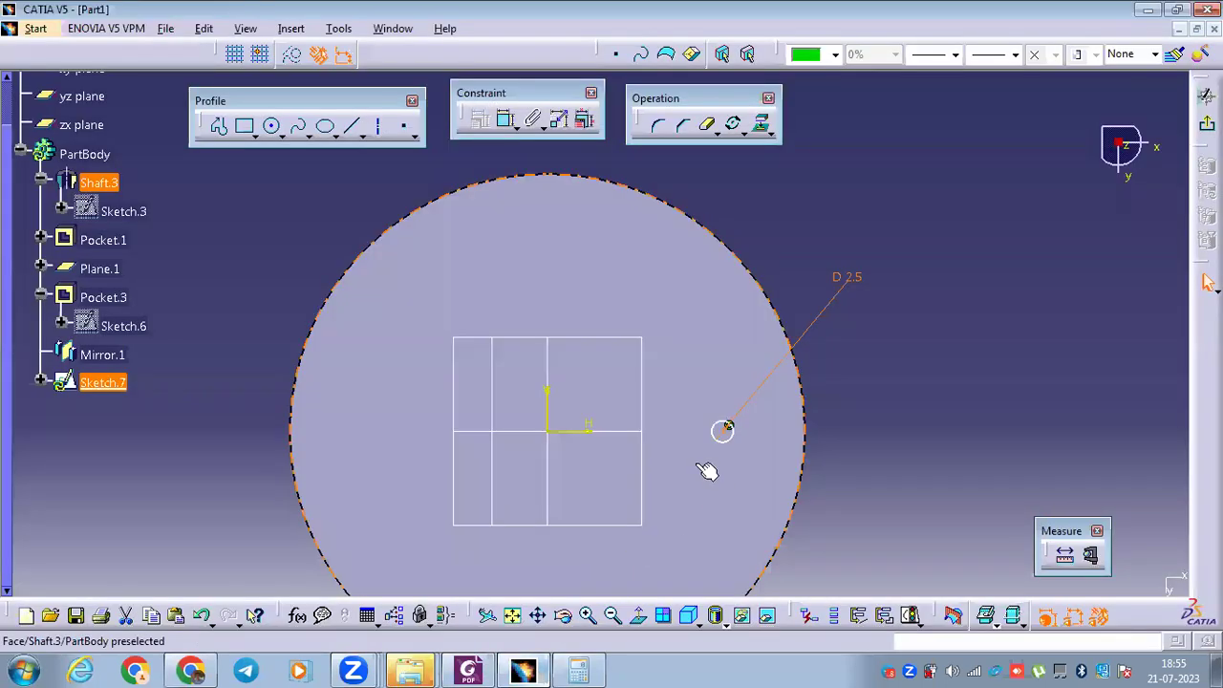
click(717, 434)
click(505, 118)
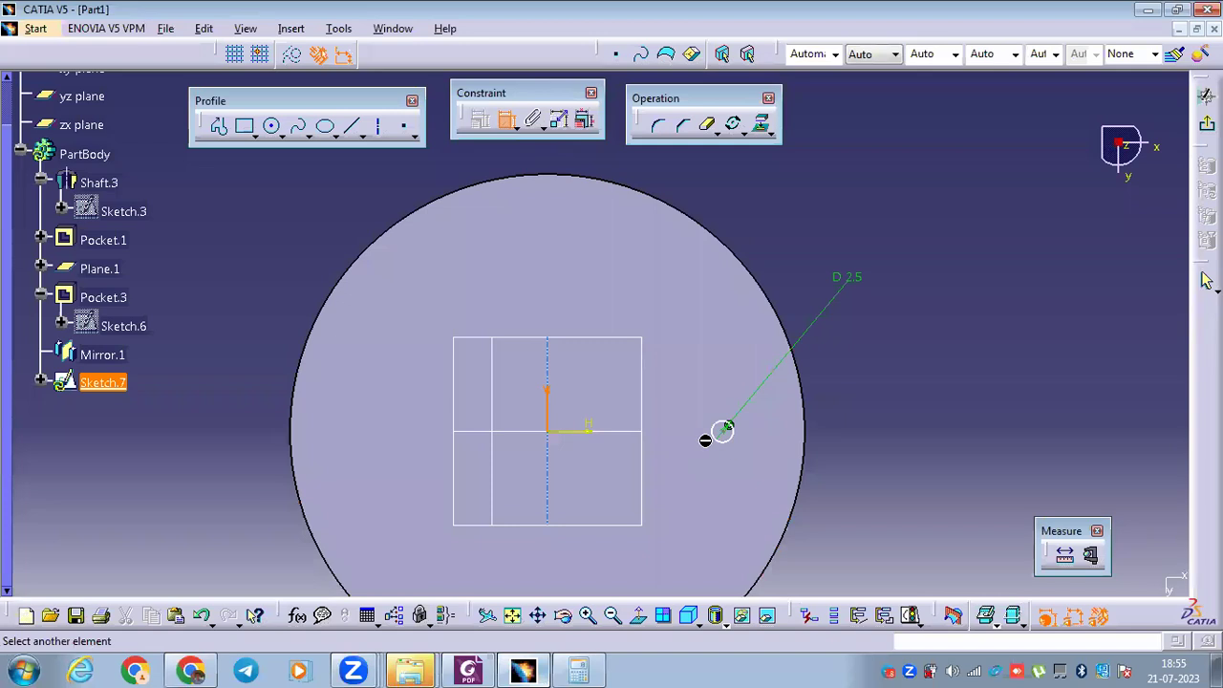
click(723, 429)
click(691, 180)
click(691, 168)
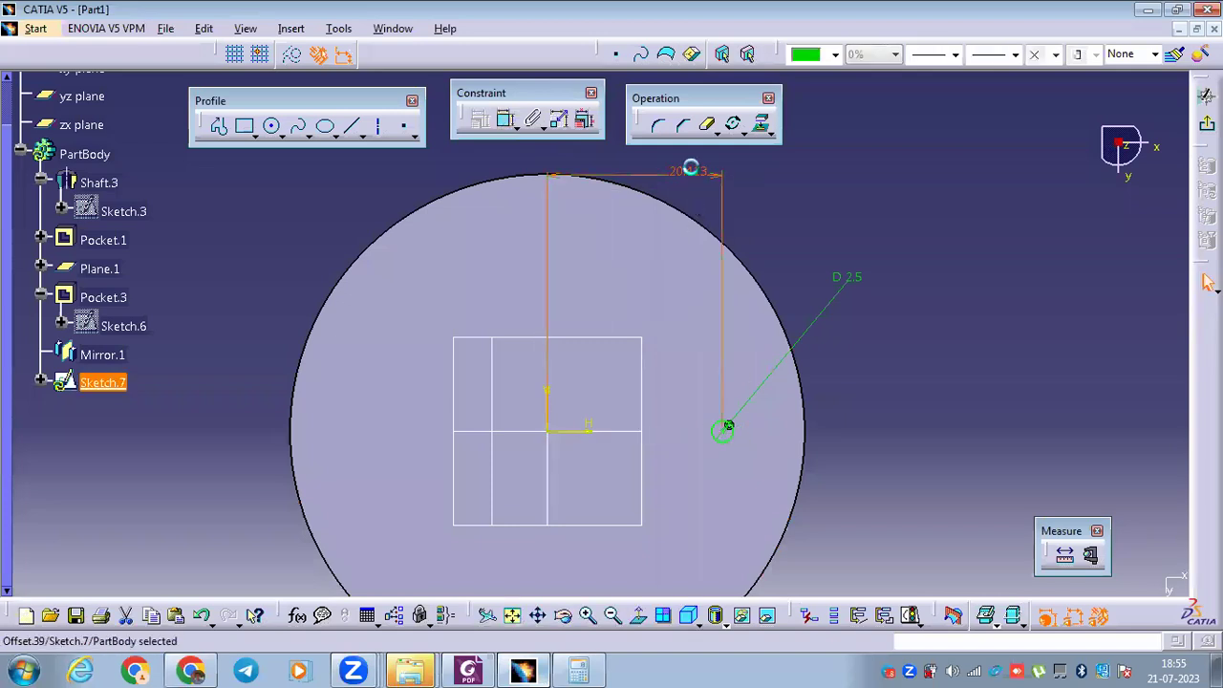
text(15)
key(Return)
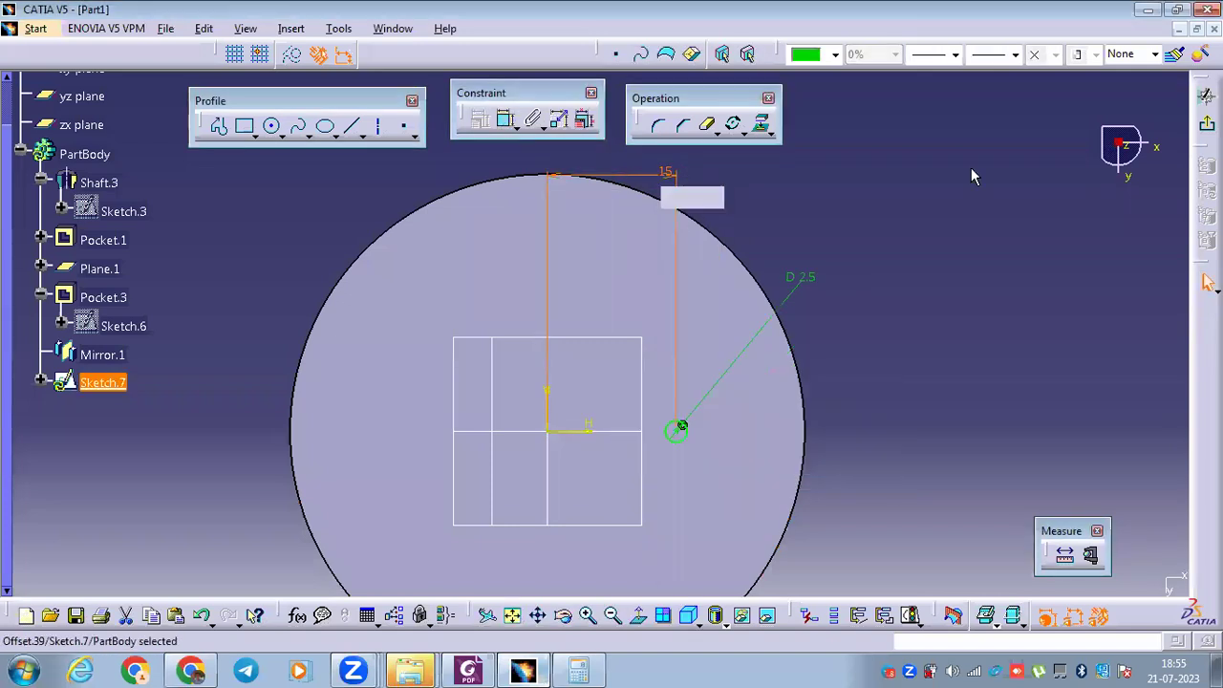
click(1206, 282)
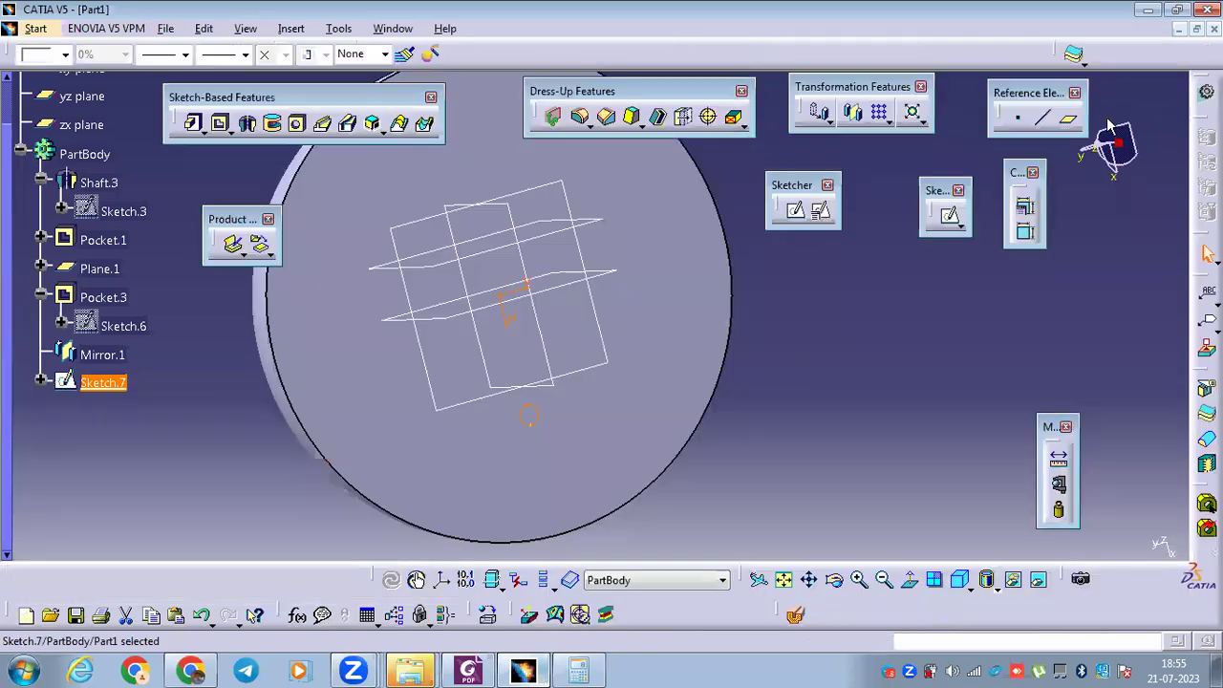
Cut a pocket from the 2.5 mm circle sketch through the base into the dome's curved side cut.
middle_drag(549, 367, 652, 350)
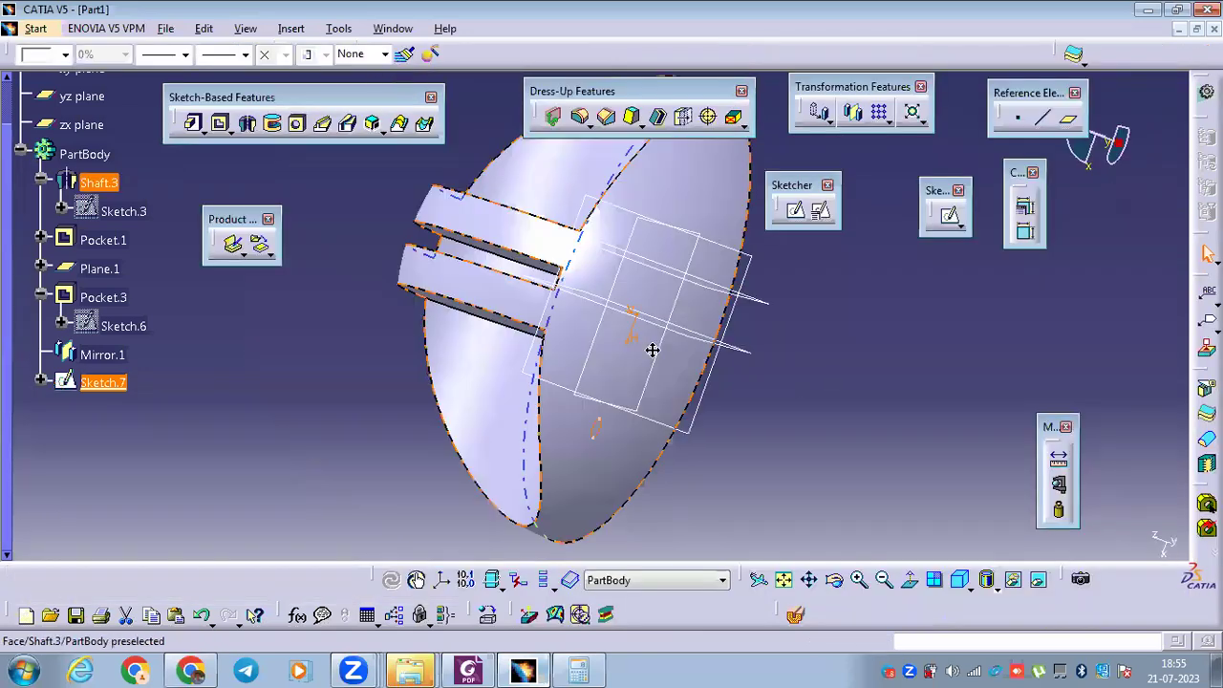
click(219, 123)
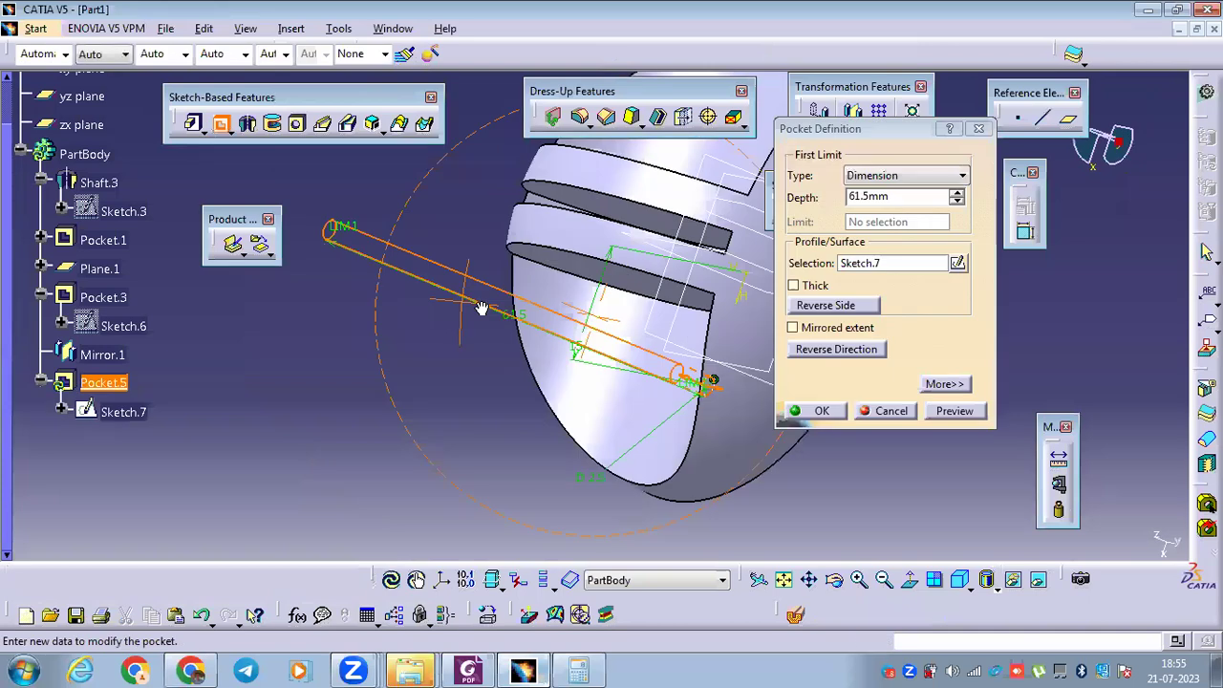
click(898, 178)
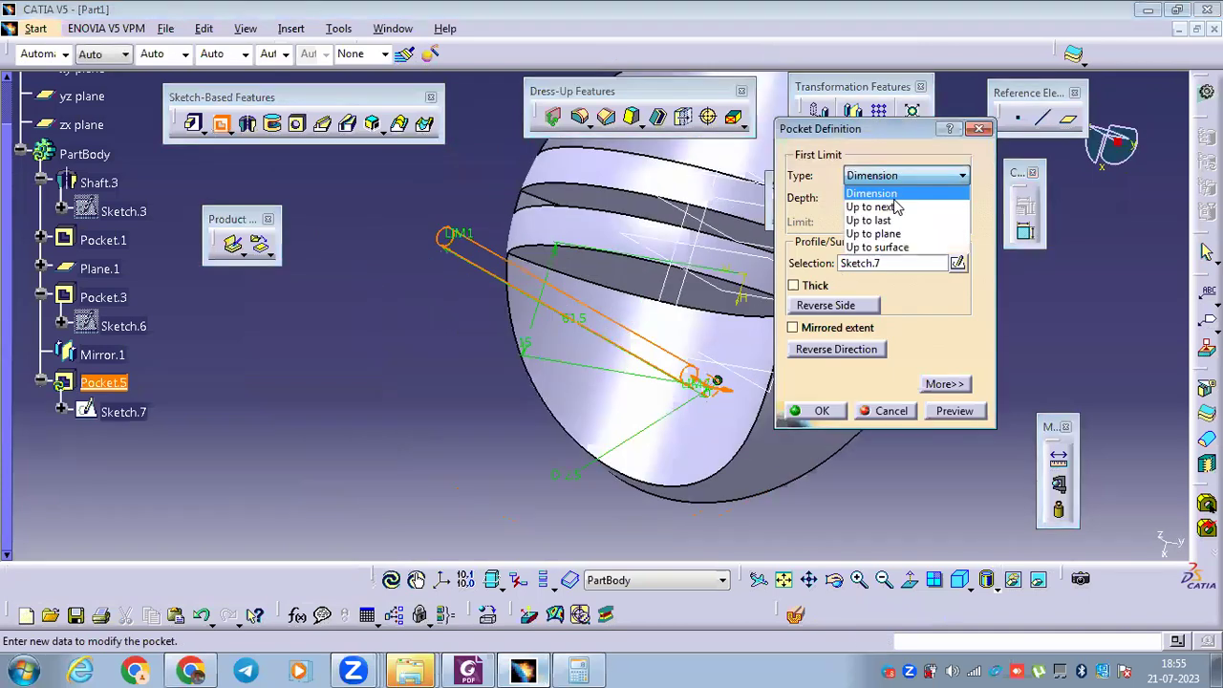
click(829, 411)
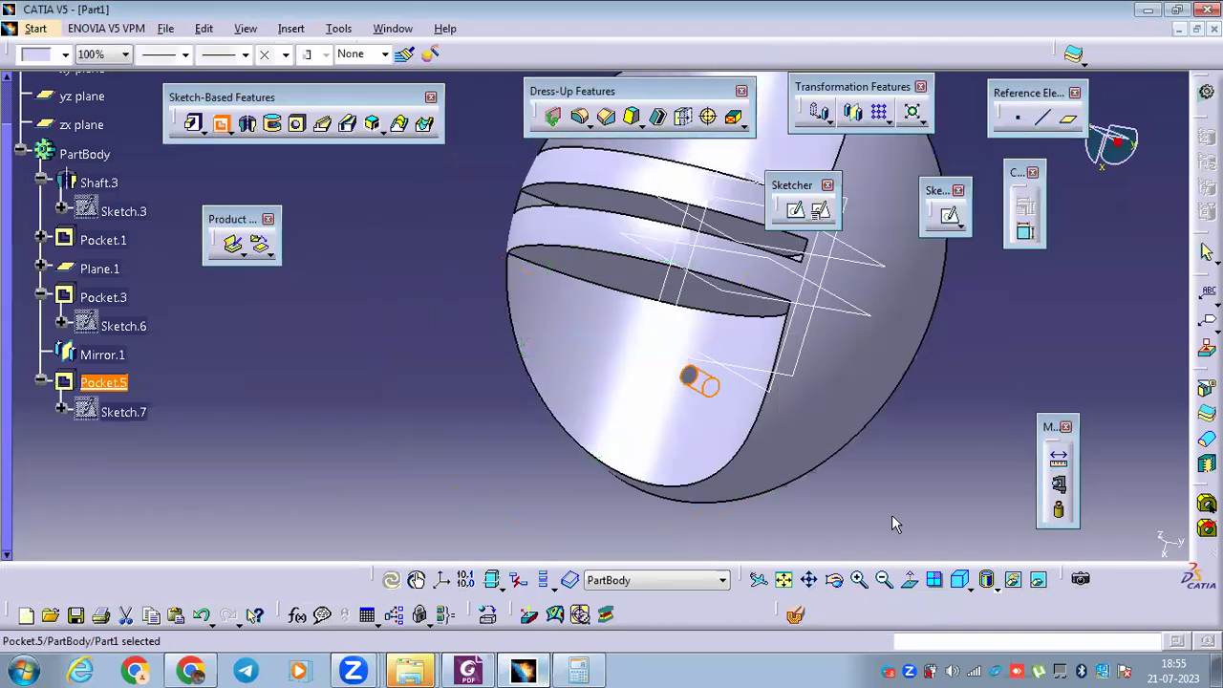
Inspect the hole in the side cut, check its stepped profile in the exercise book's section view on page 2, and return to CATIA.
middle_drag(695, 384, 801, 297)
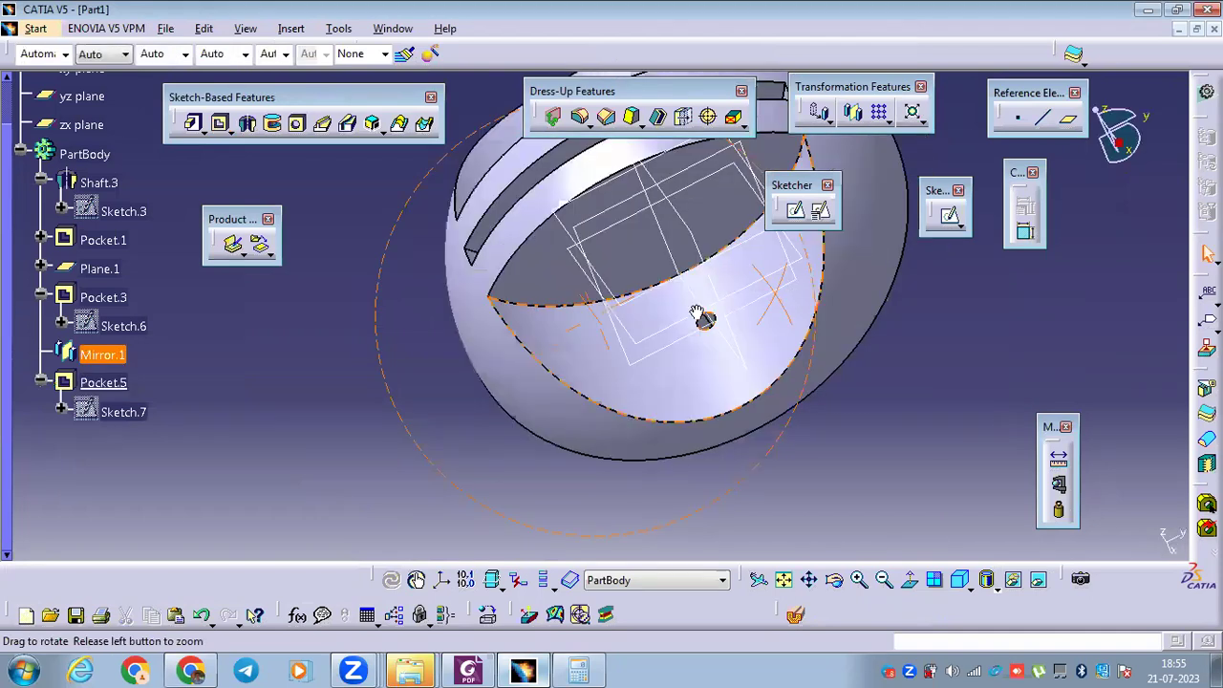
middle_drag(669, 310, 437, 475)
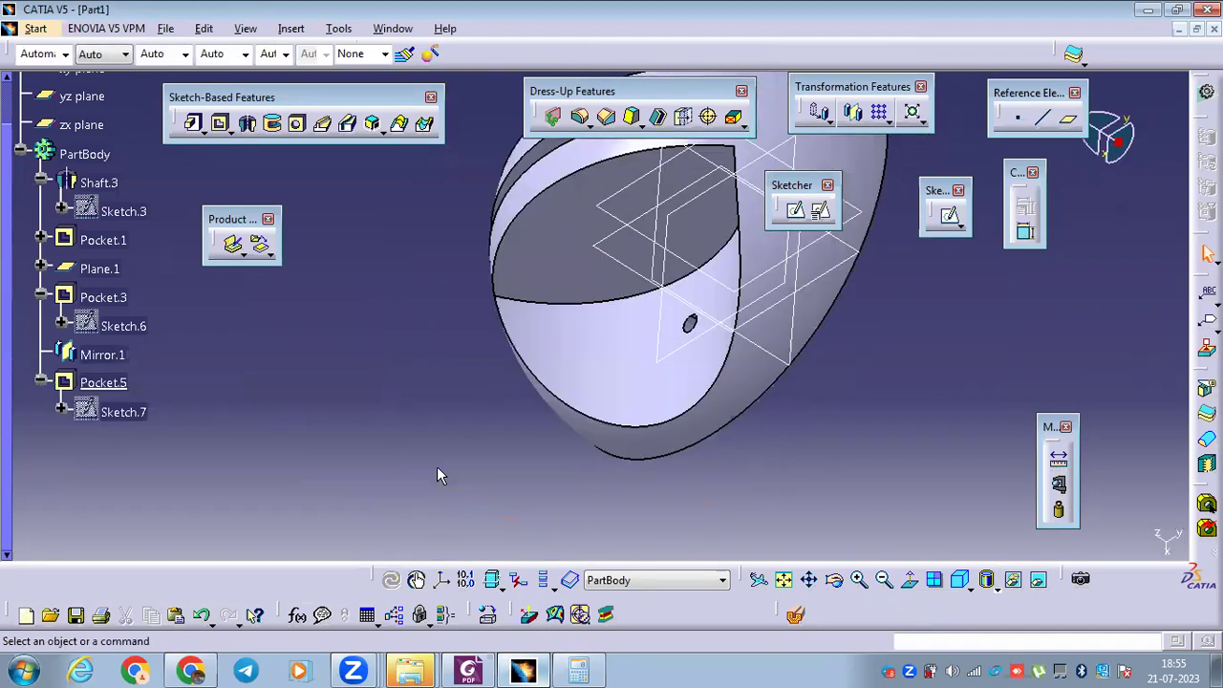
click(469, 667)
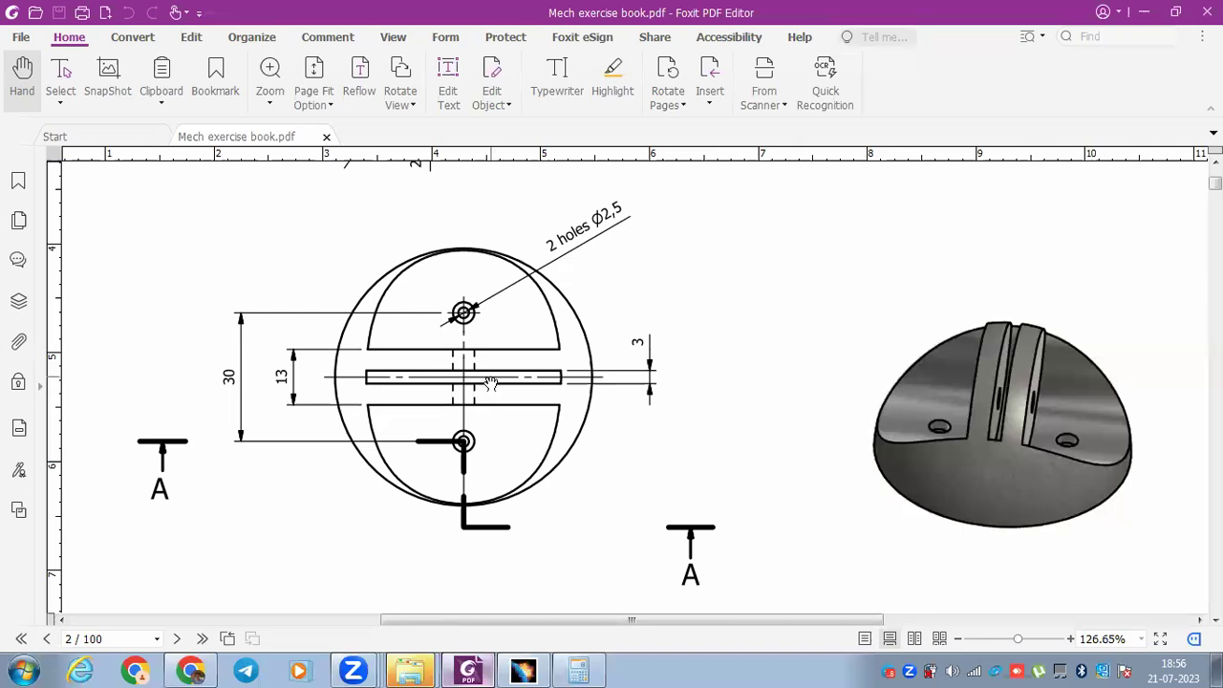
scroll(490, 383, down, 5)
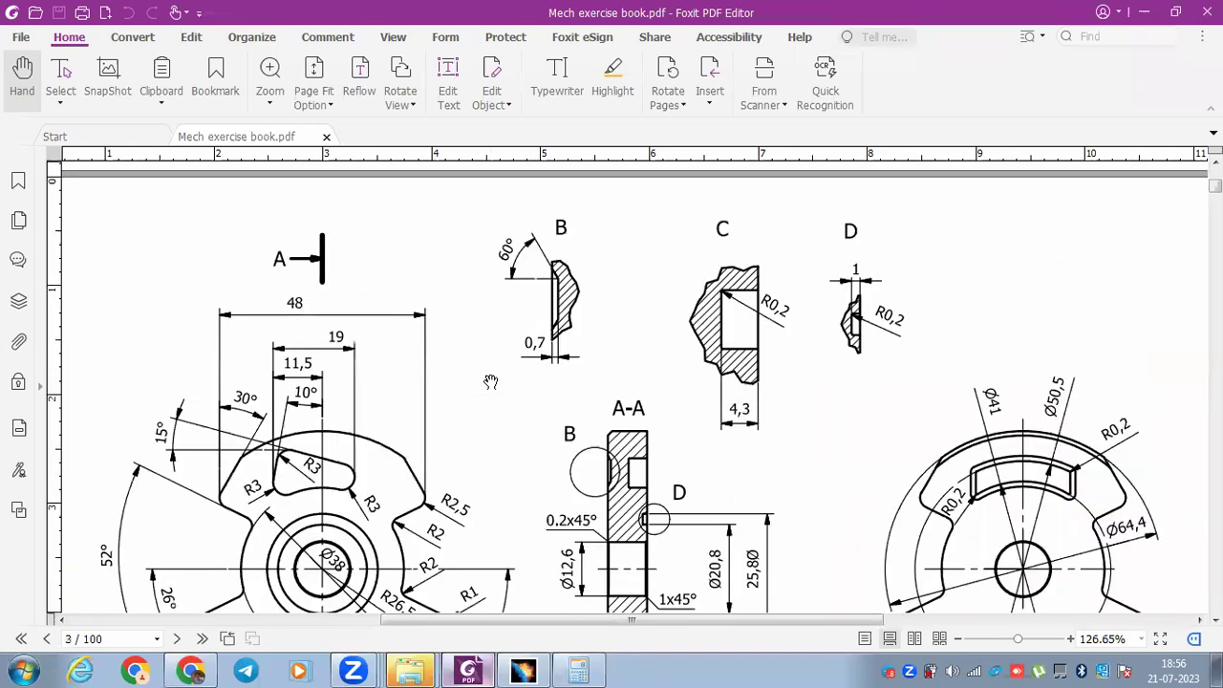
scroll(490, 383, up, 5)
ctrl+scroll(426, 487, up, 3)
ctrl+scroll(445, 340, up, 2)
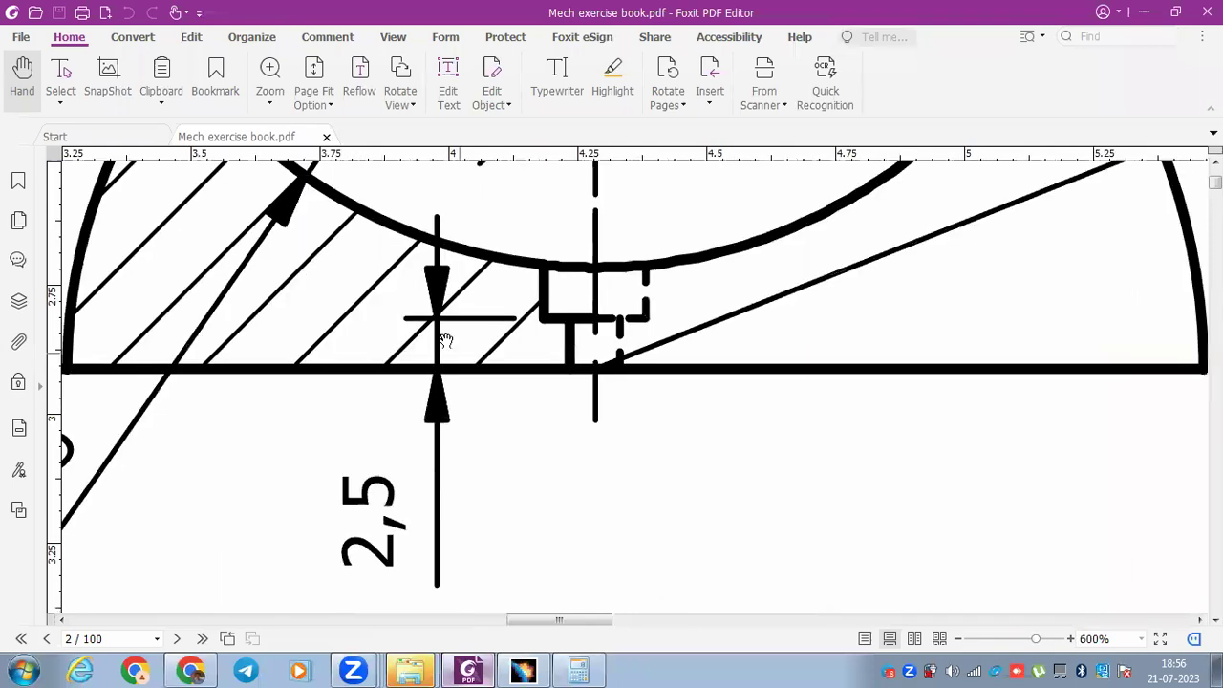
click(521, 670)
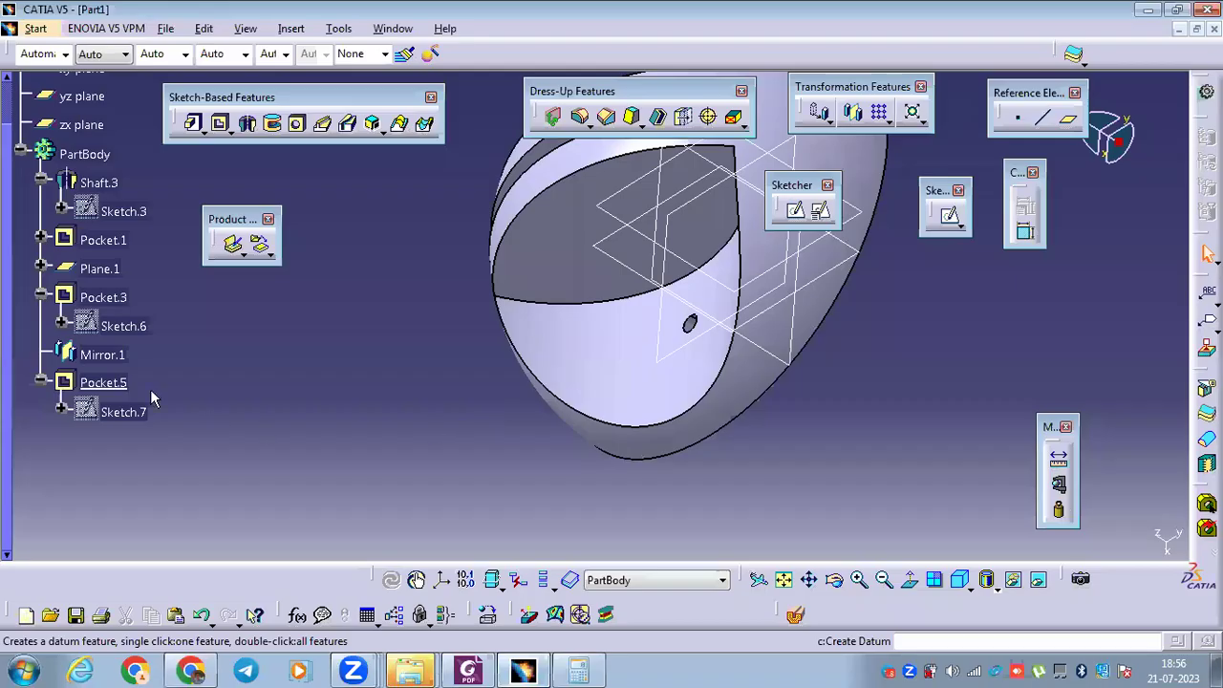
Limit the 2.5 mm hole's pocket to a fixed depth for the lower step in the section view, instead of up to next.
double_click(111, 382)
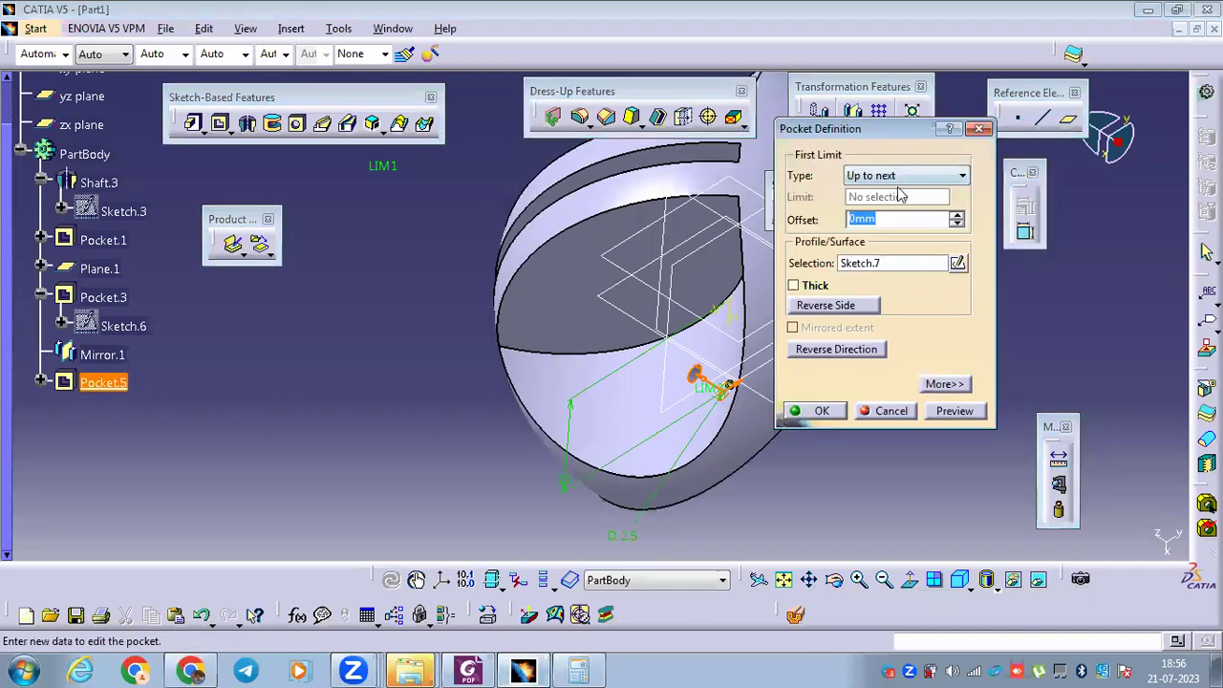
click(712, 195)
text(2)
key(Return)
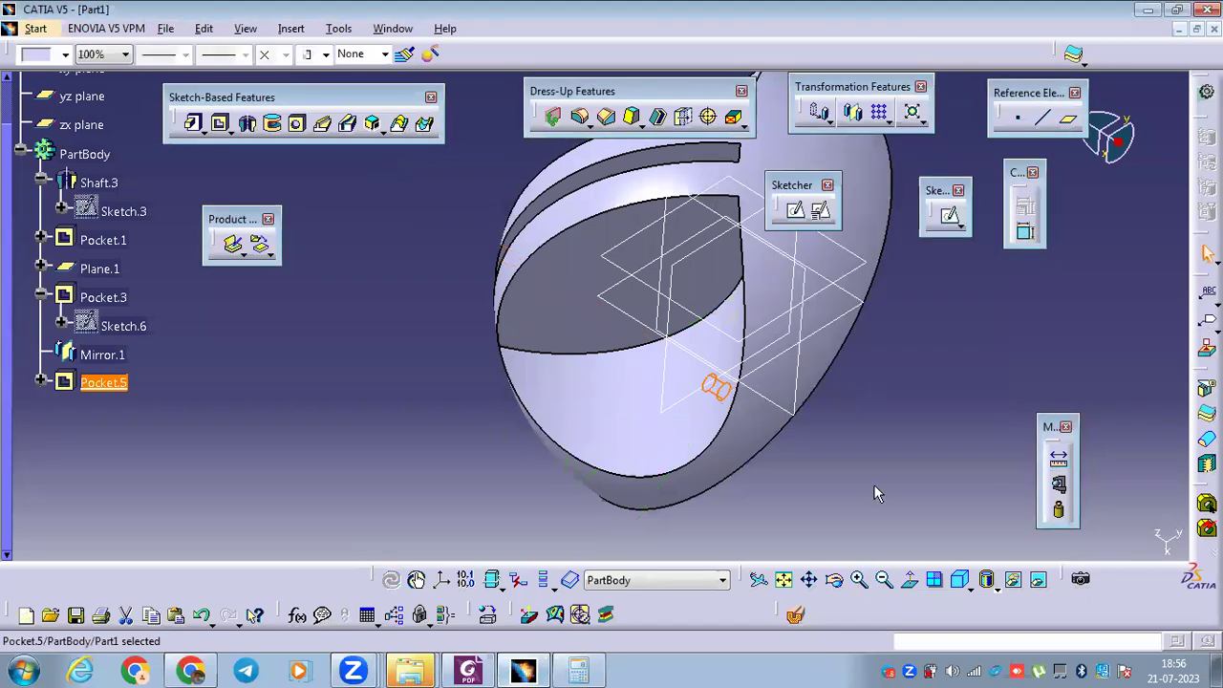
Start a sketch on the flat floor inside the 2.5 mm hole and view it normal to the sketch plane.
click(876, 493)
middle_drag(794, 437, 566, 414)
click(560, 413)
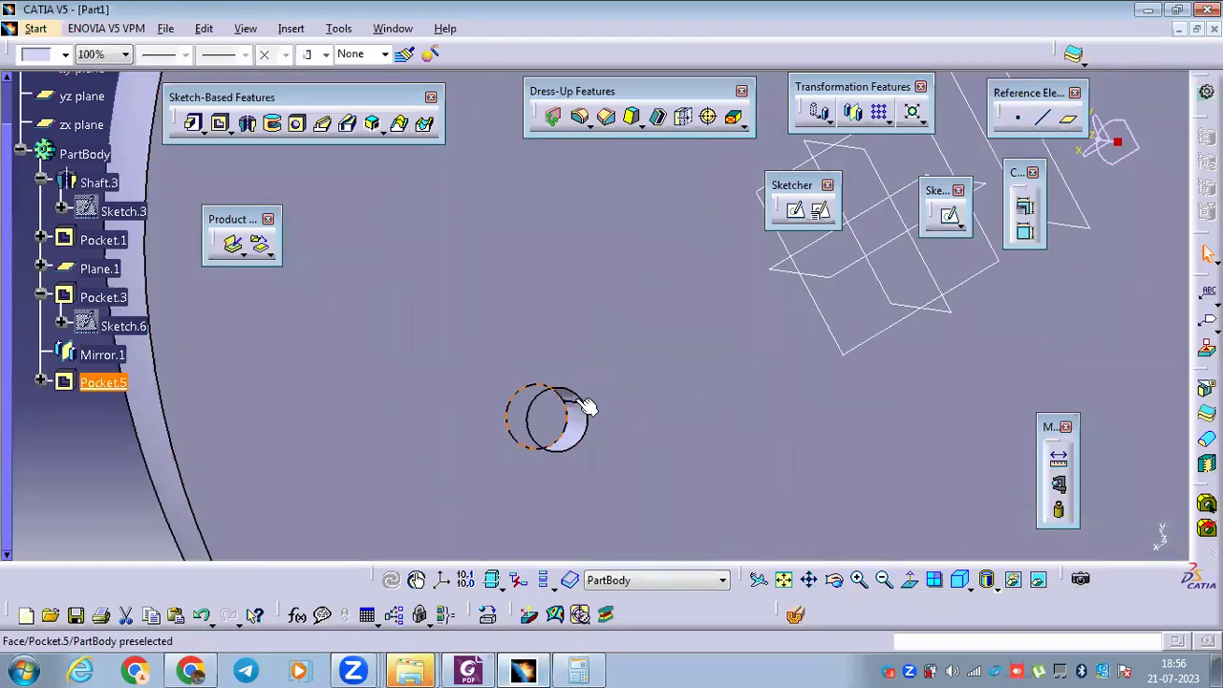
click(795, 213)
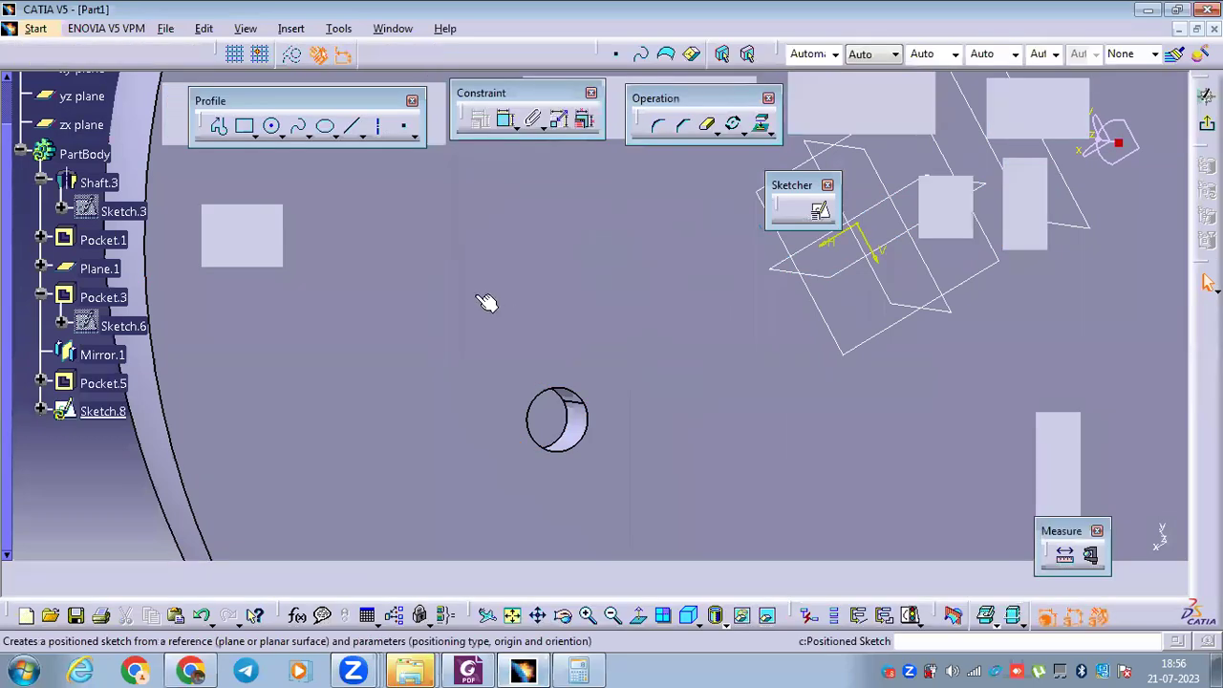
key(Return)
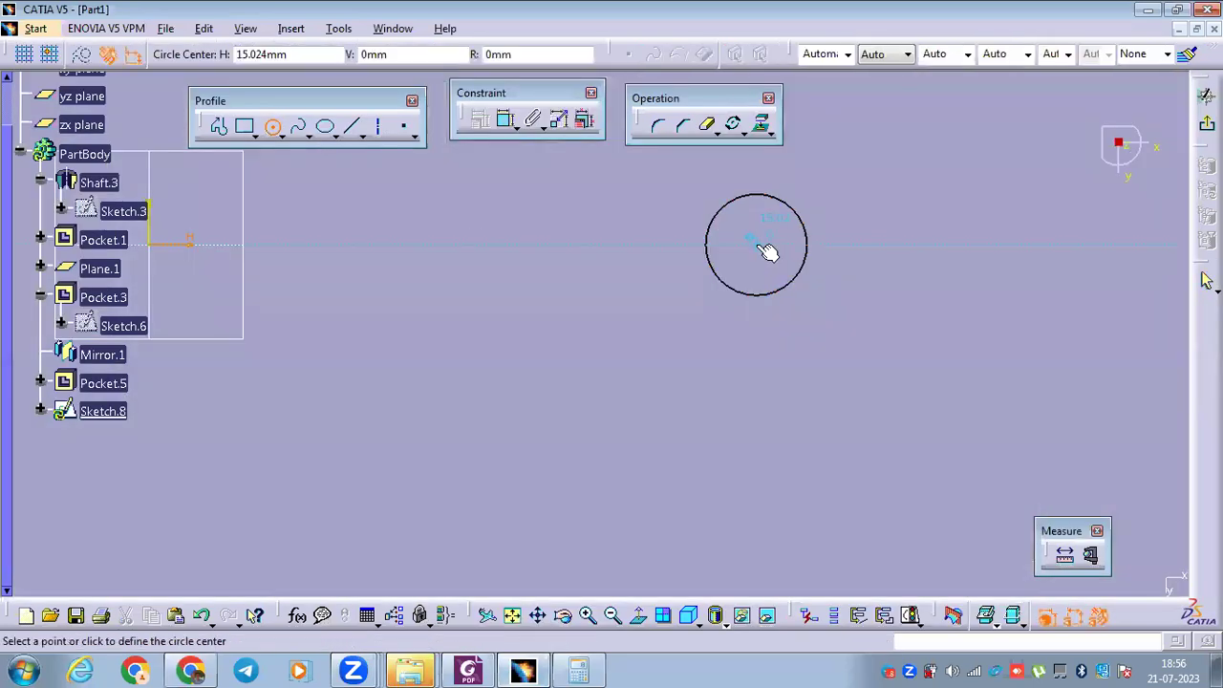
Sketch a circle about 4 mm in diameter around the hole and make it concentric with the hole's edge.
click(759, 246)
click(804, 310)
middle_drag(568, 225, 465, 279)
click(506, 129)
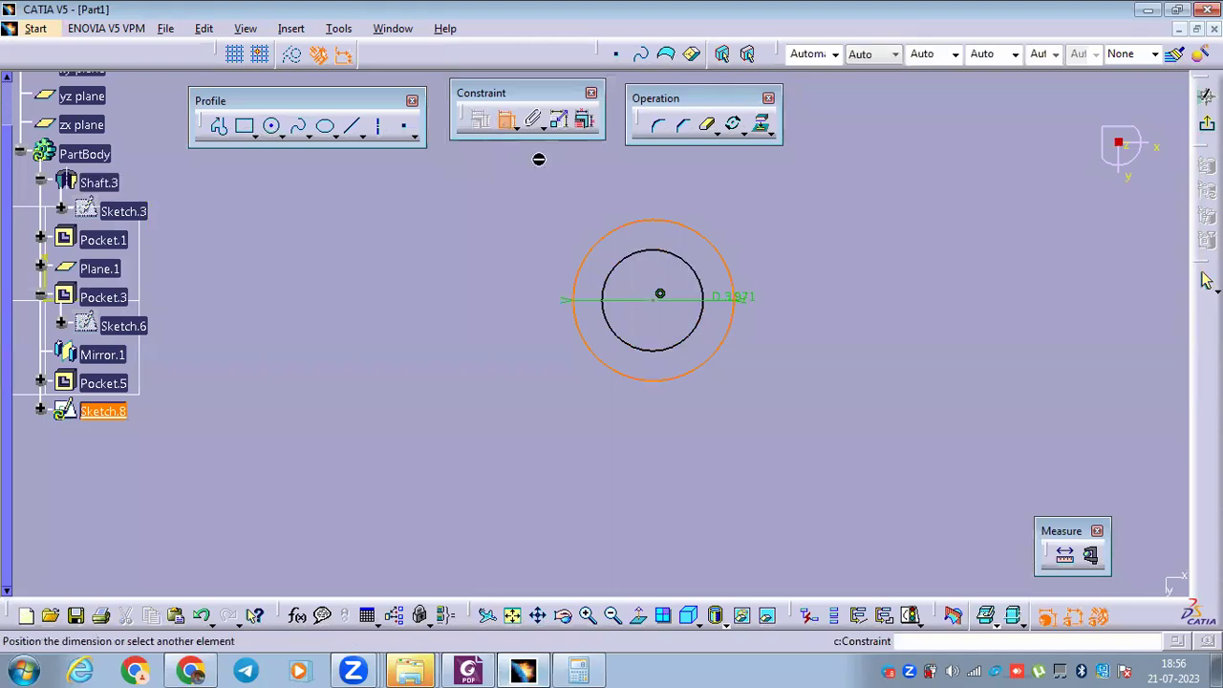
click(666, 252)
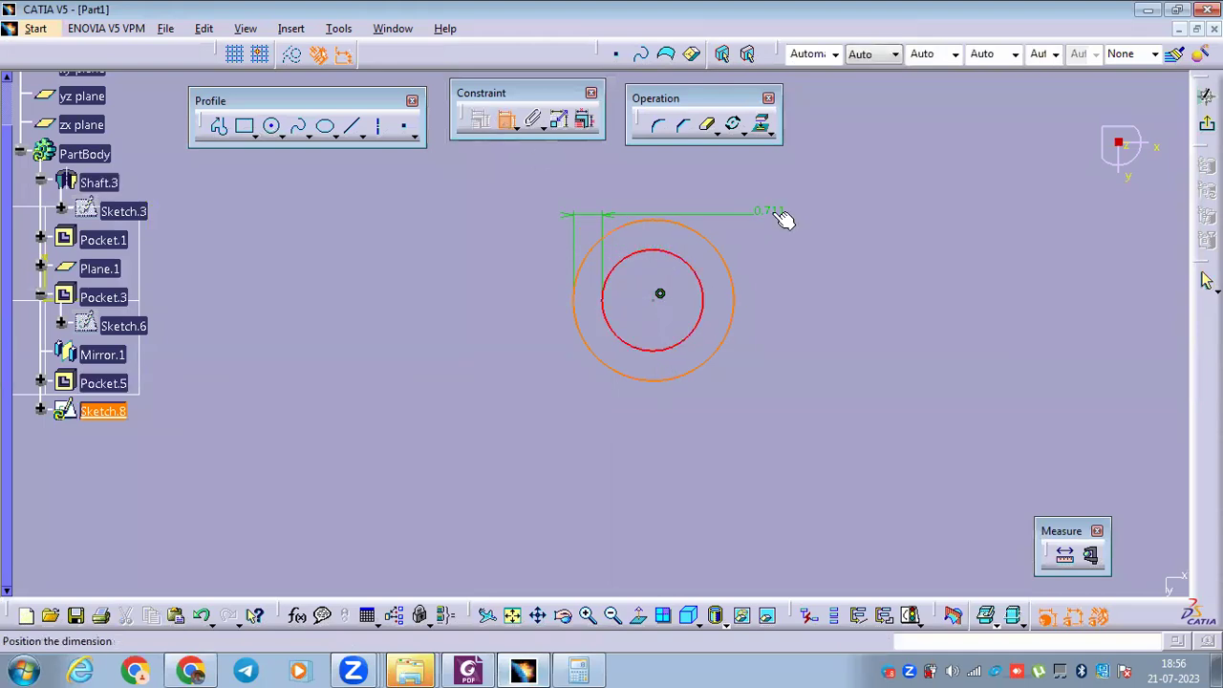
right_click(775, 215)
click(818, 432)
middle_drag(688, 328, 630, 360)
Dimension the diameter of the circle around the hole and set it to 5 mm.
click(501, 127)
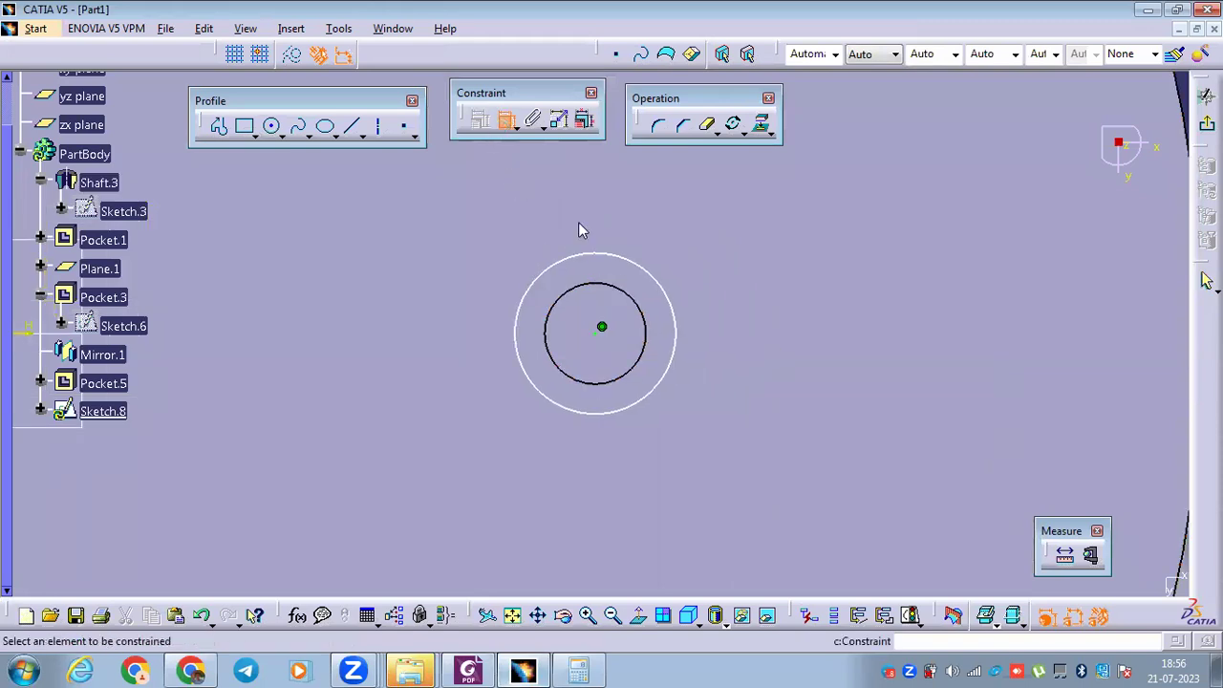
click(636, 267)
mouse_move(749, 315)
middle_down()
mouse_move(667, 355)
mouse_move(671, 392)
middle_up()
click(944, 259)
double_click(955, 260)
text(5)
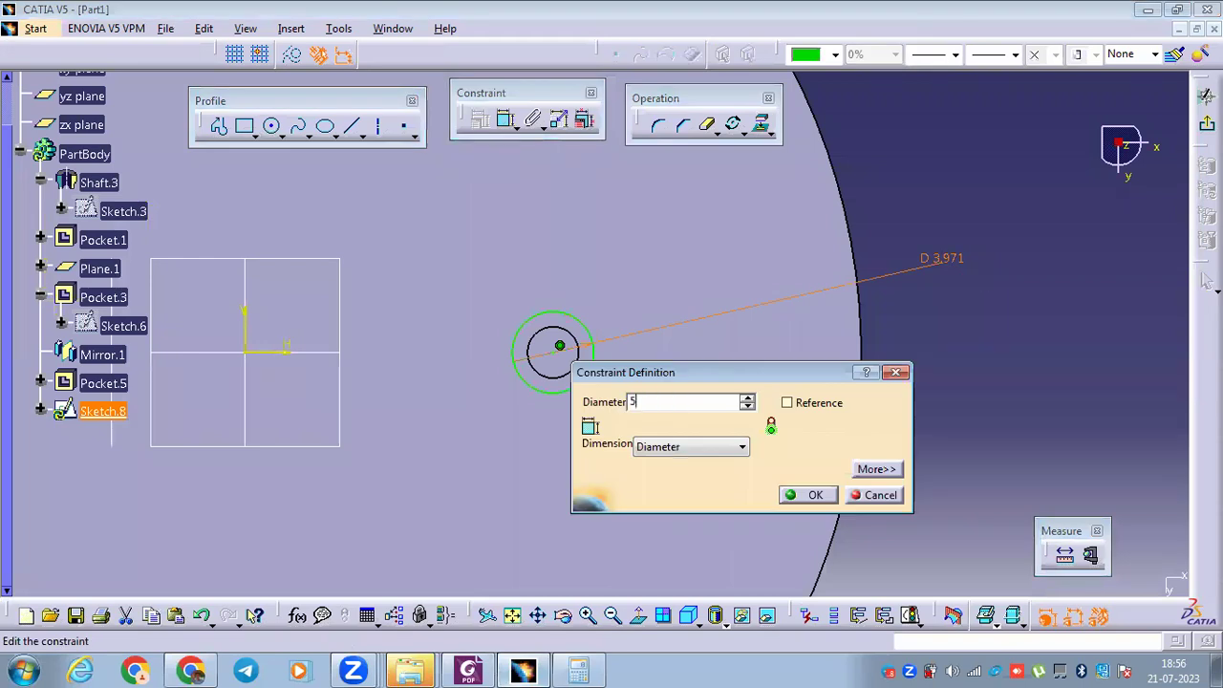
key(Return)
middle_drag(907, 341, 929, 342)
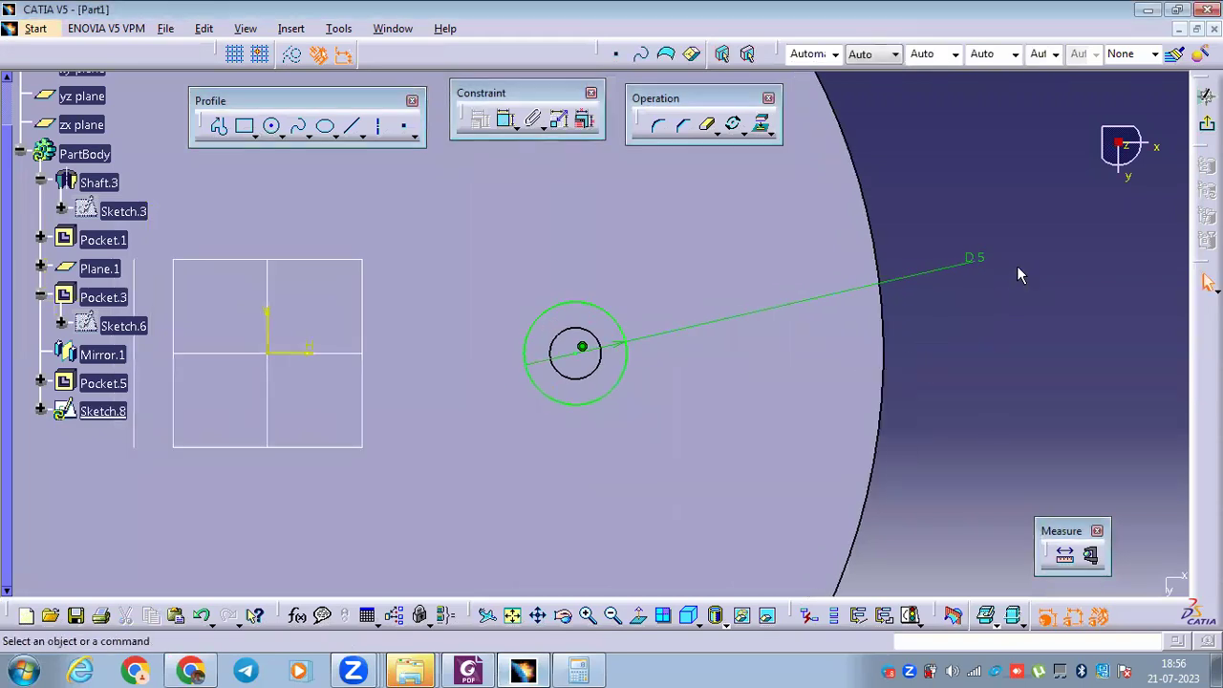
Undo the diameter constraint, the concentricity and the circle drawn around the hole.
key(ctrl+z)
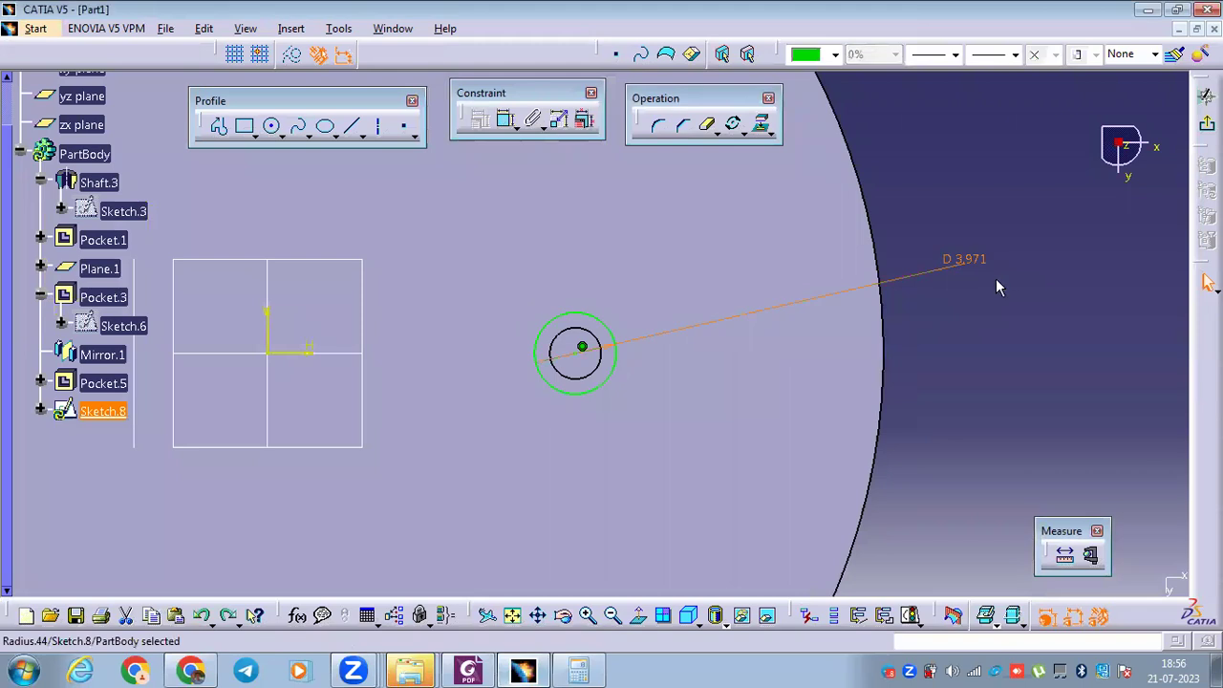
key(ctrl+z)
key(ctrl+z)
key(ctrl+z)
Sketch a circle in free space beside the hole and constrain it concentric with the 2.5 mm hole's edge.
click(271, 132)
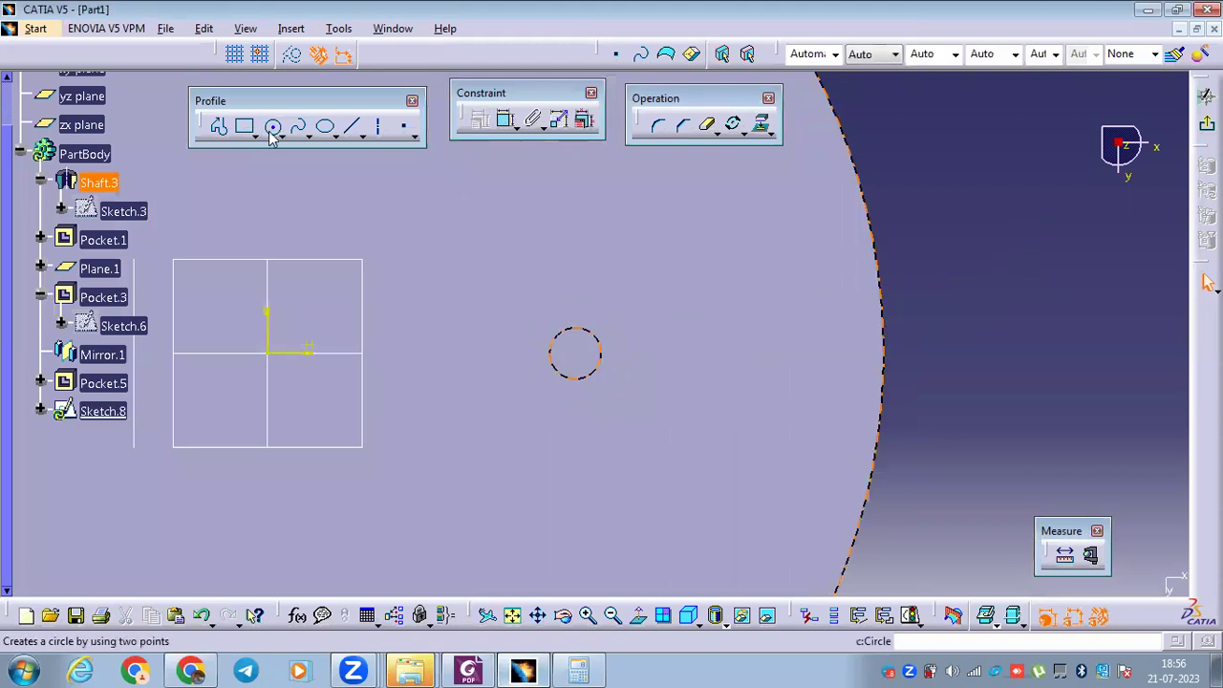
click(272, 128)
click(810, 325)
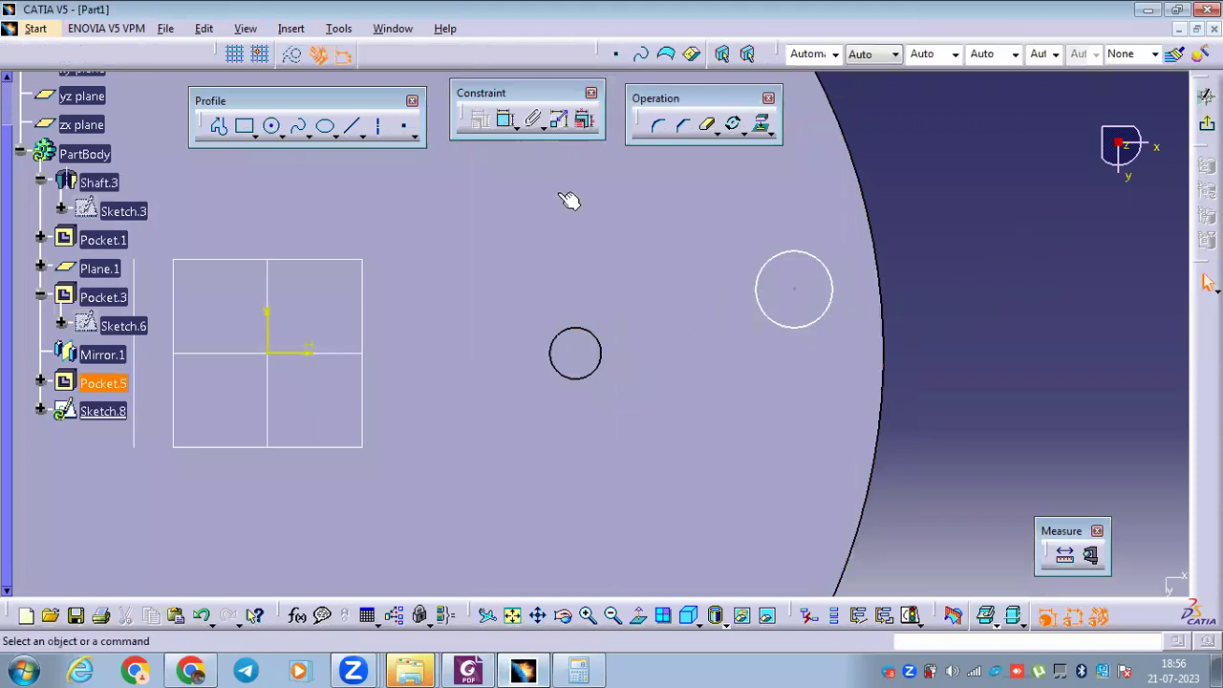
click(506, 119)
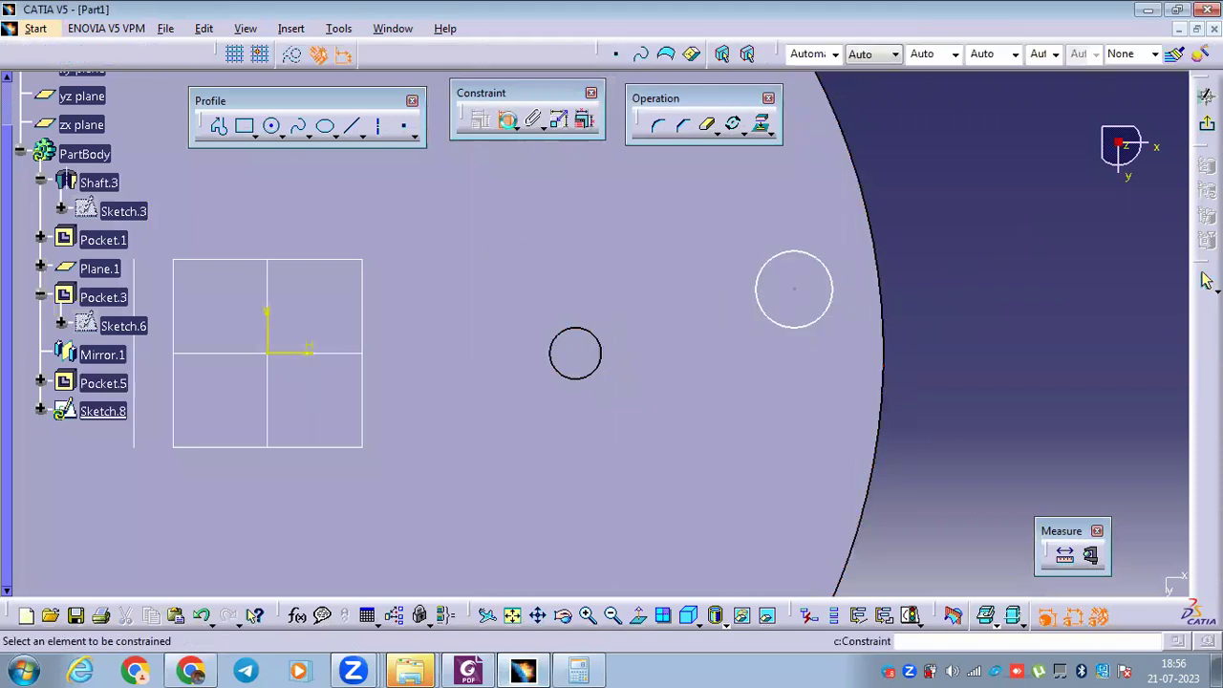
click(586, 333)
click(813, 254)
right_click(1020, 218)
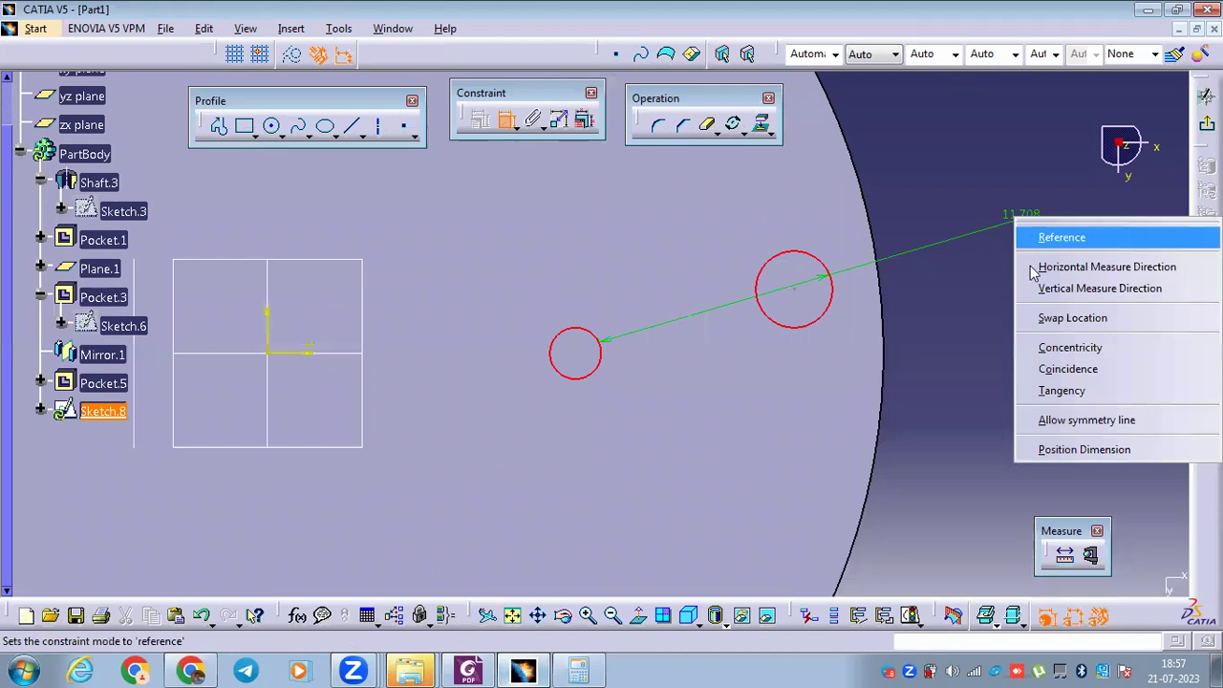
click(1051, 349)
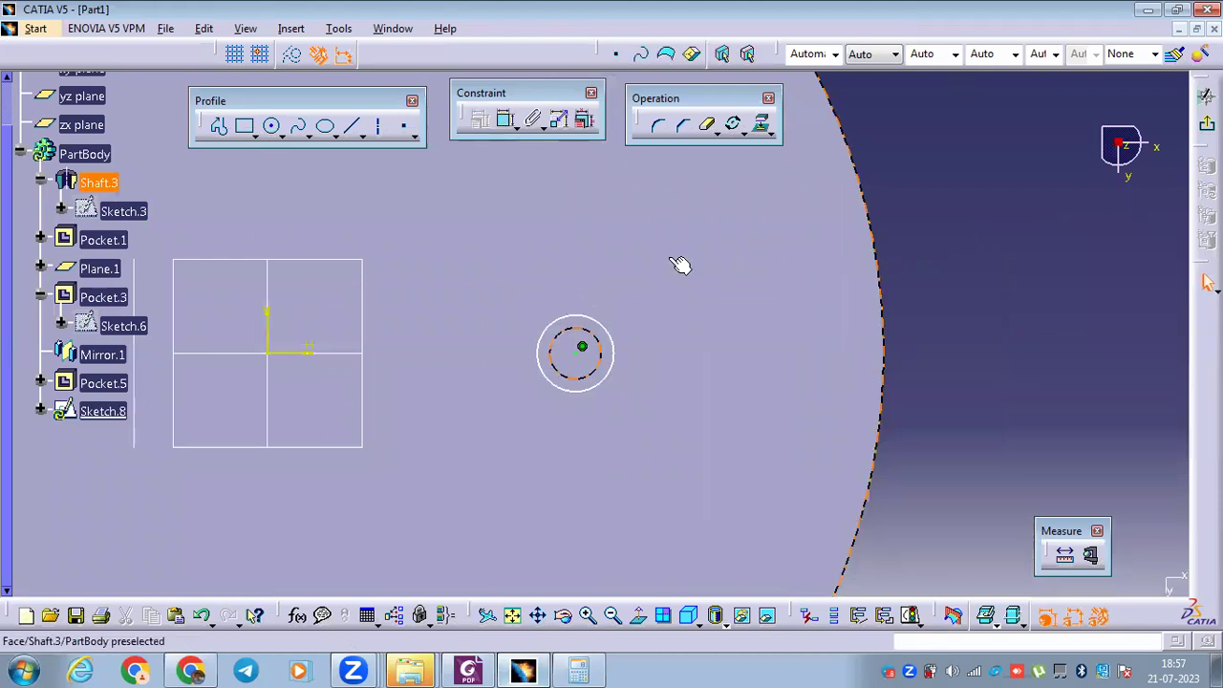
Set the concentric circle's diameter to 5 mm and exit the sketch.
click(505, 119)
click(612, 328)
click(1010, 262)
double_click(1010, 262)
text(5)
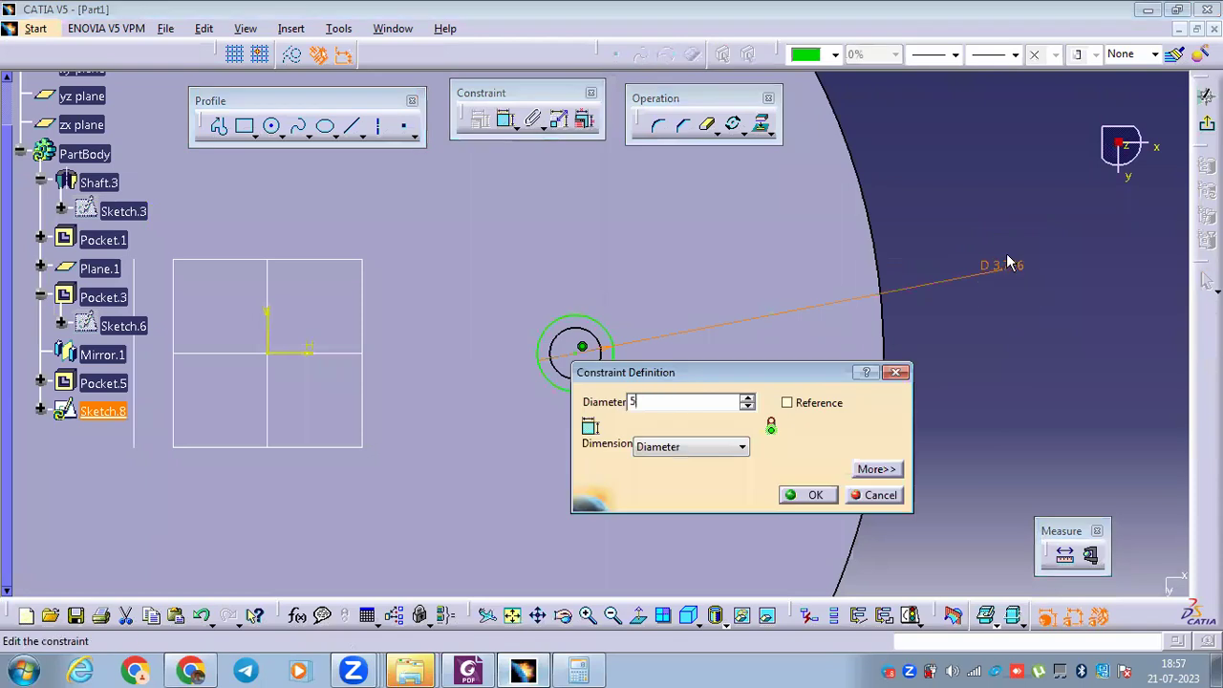
key(Return)
click(1207, 124)
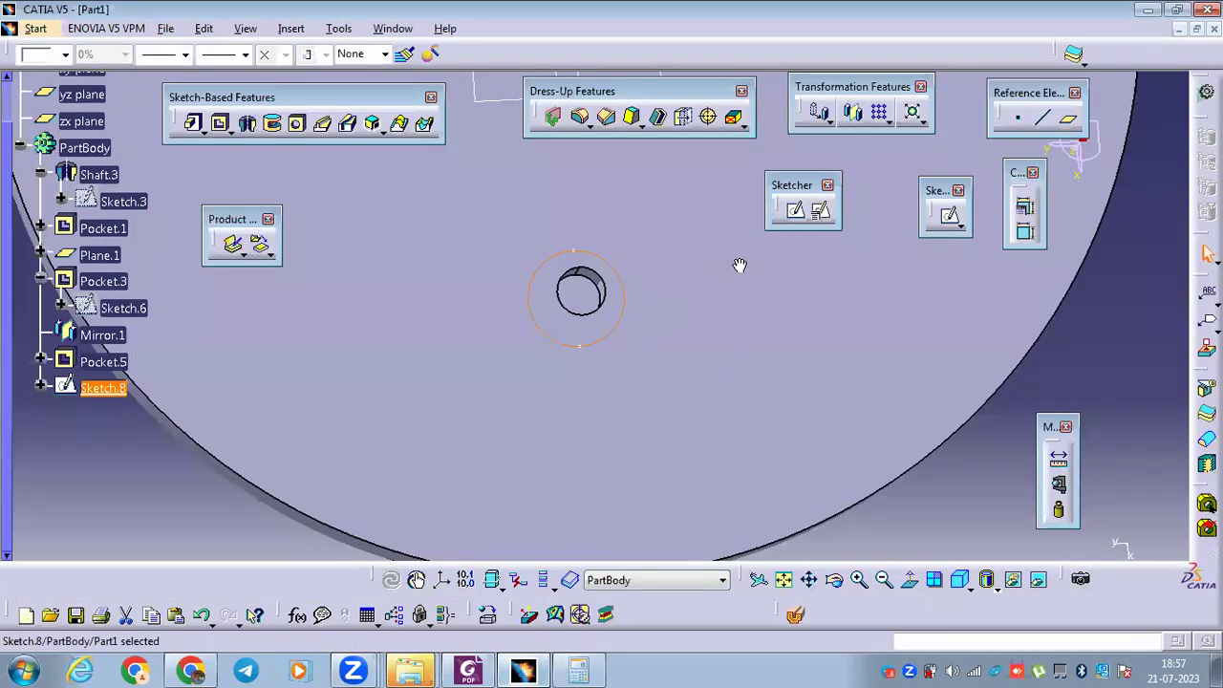
Cut a pocket from the 5 mm circle sketch through the curved side cut to form the hole's counterbore.
middle_drag(777, 259, 726, 307)
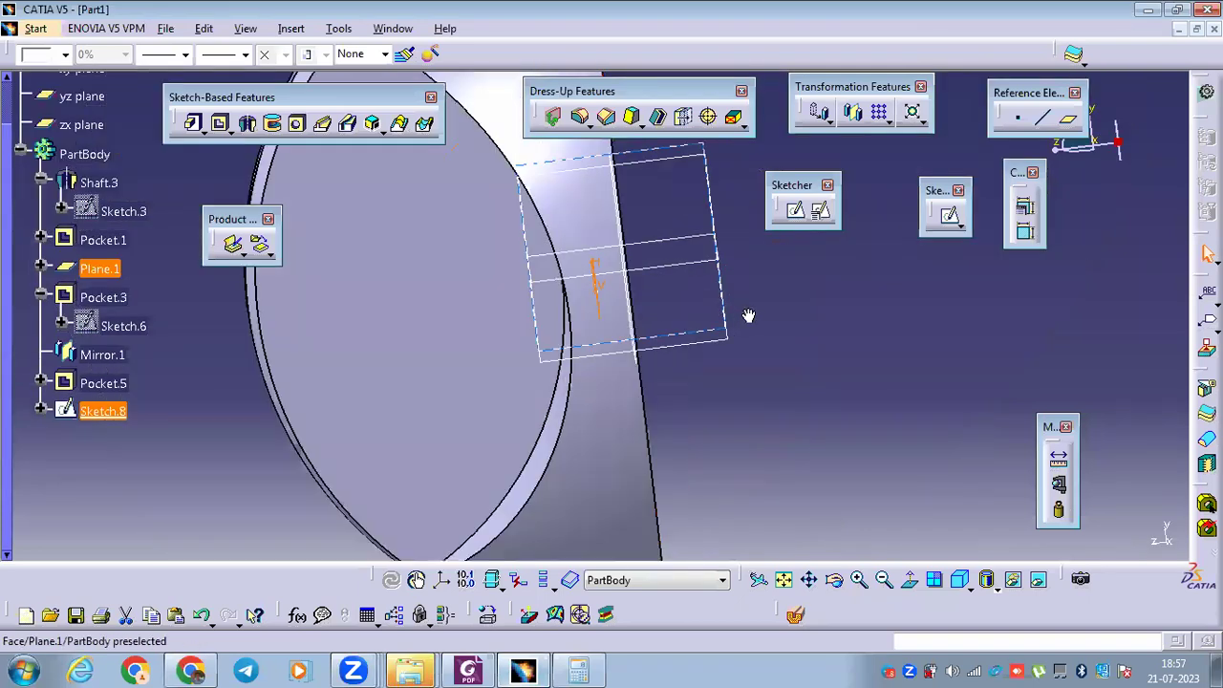
middle_drag(491, 232, 571, 225)
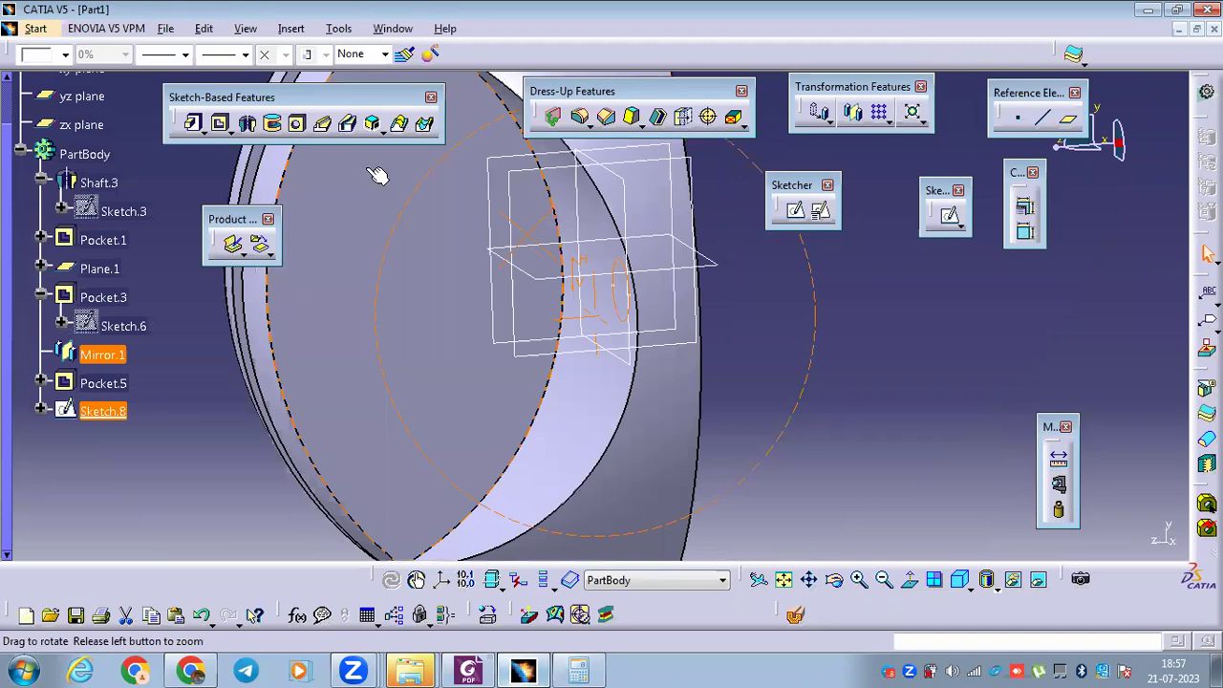
click(222, 123)
click(223, 125)
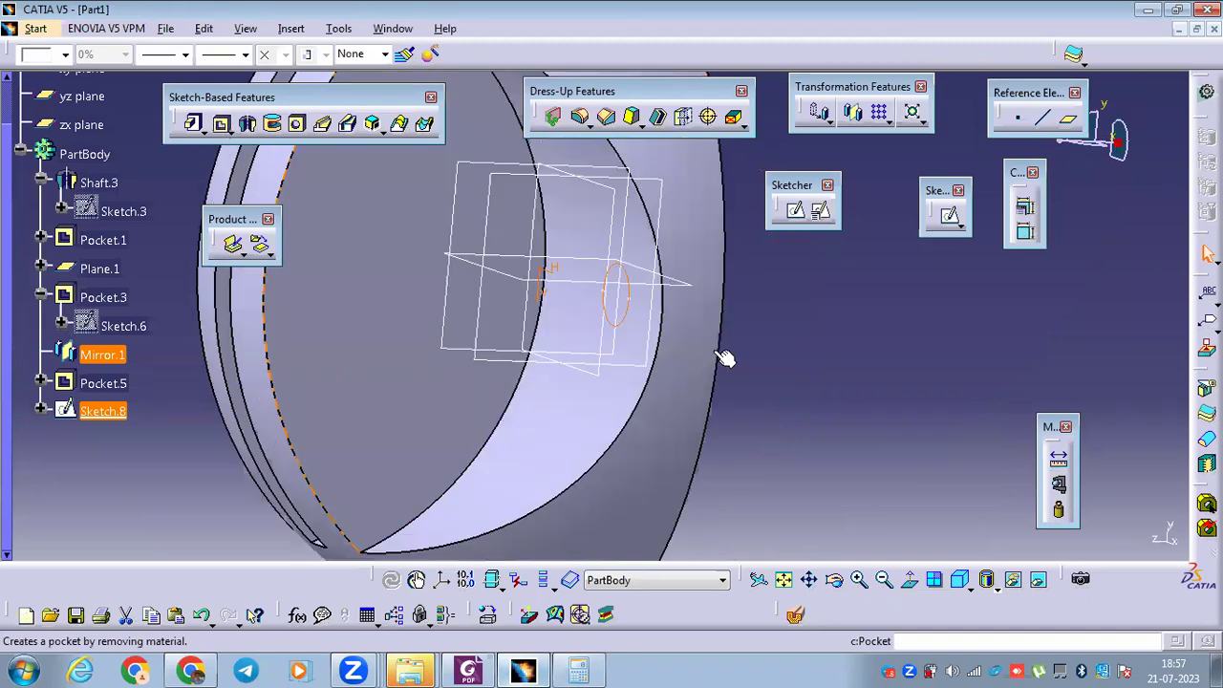
click(959, 193)
click(819, 411)
middle_drag(824, 426, 734, 423)
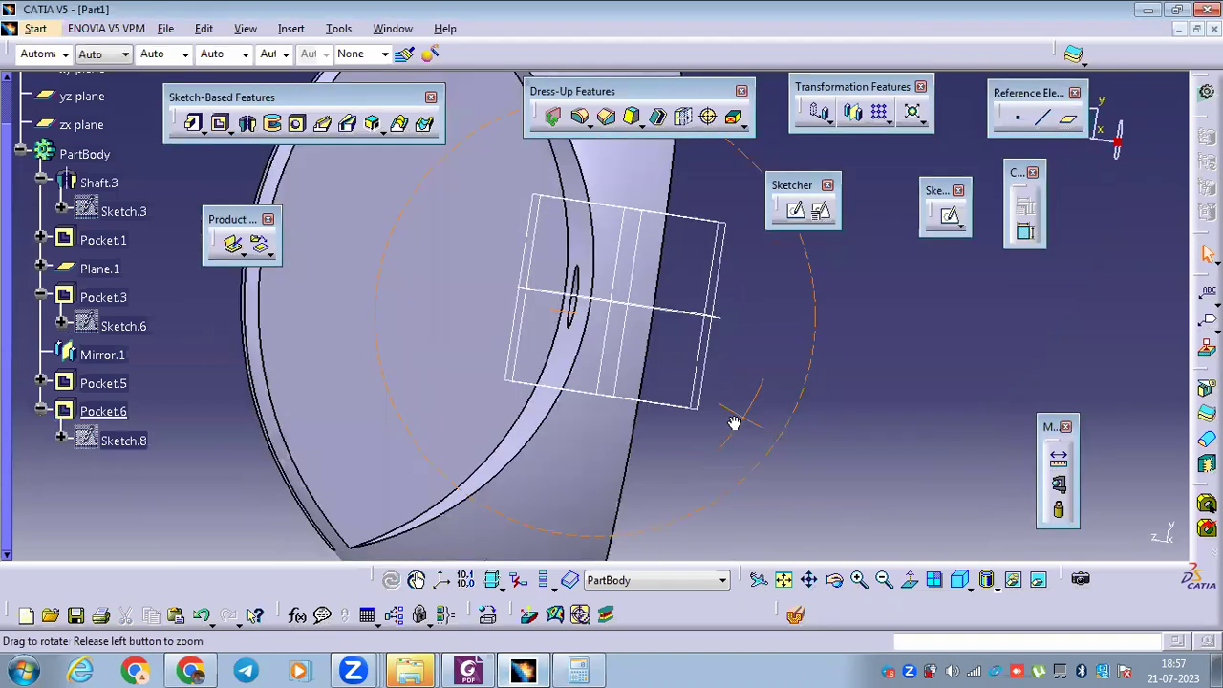
middle_drag(554, 350, 570, 368)
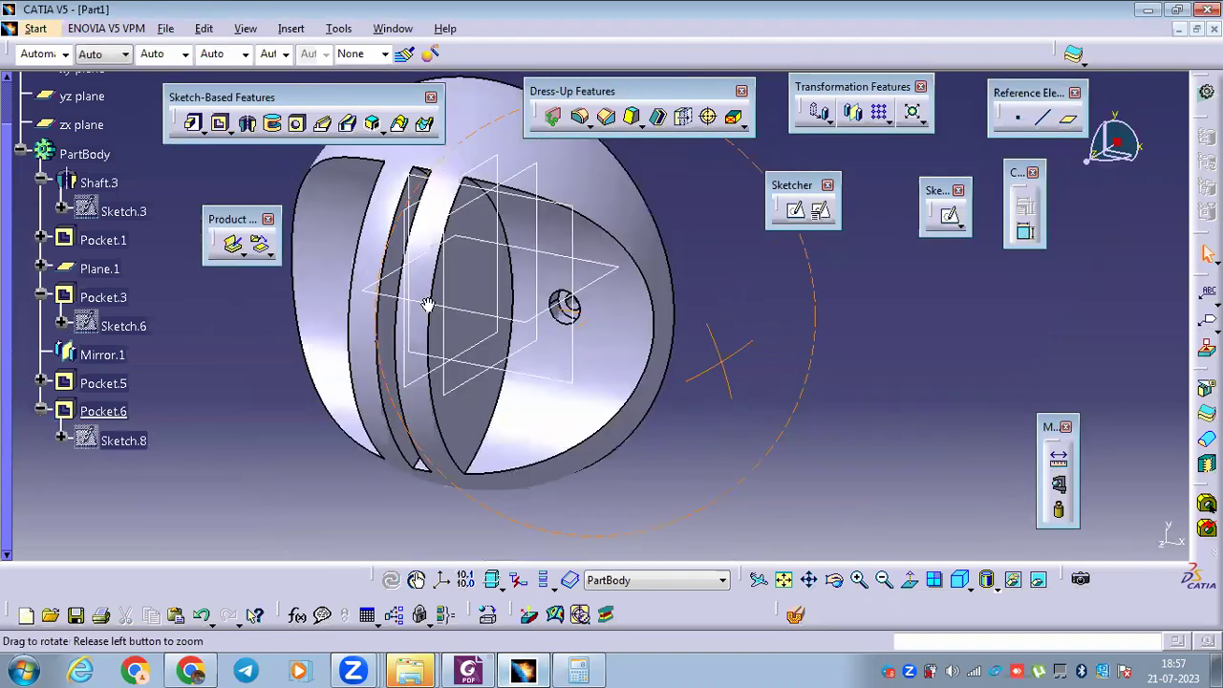
middle_drag(578, 303, 793, 389)
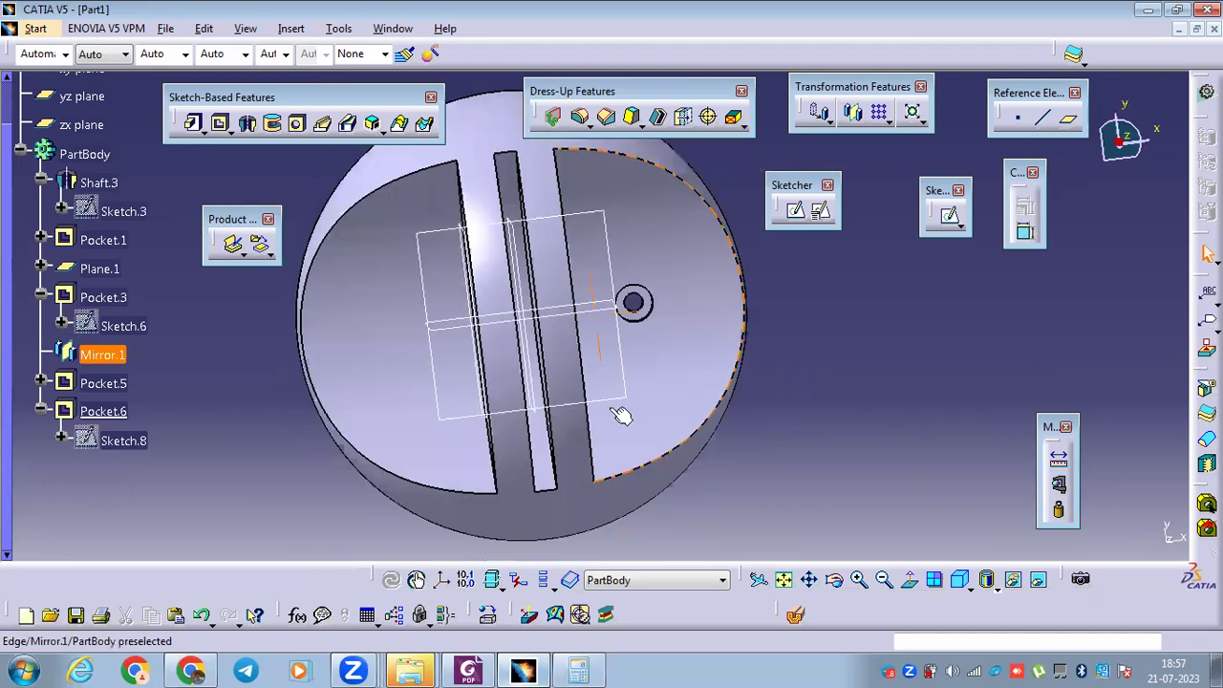
Mirror the 2.5 mm hole pocket and the 5 mm counterbore pocket about the yz plane.
click(103, 384)
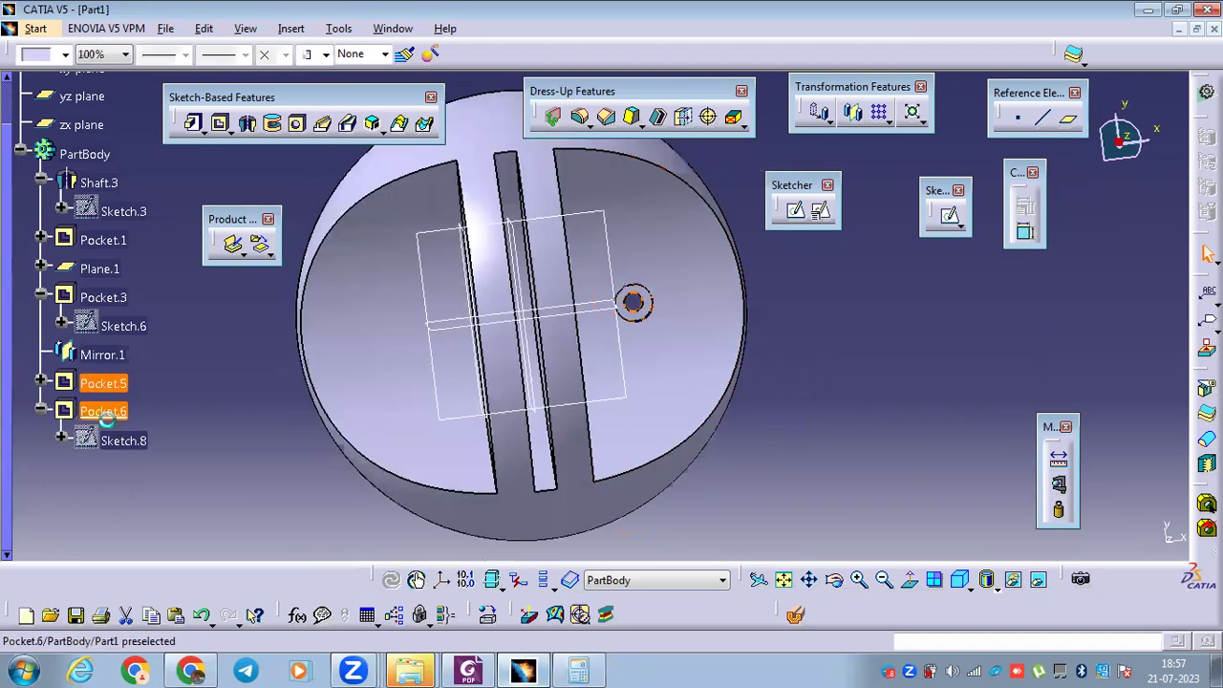
ctrl+click(106, 413)
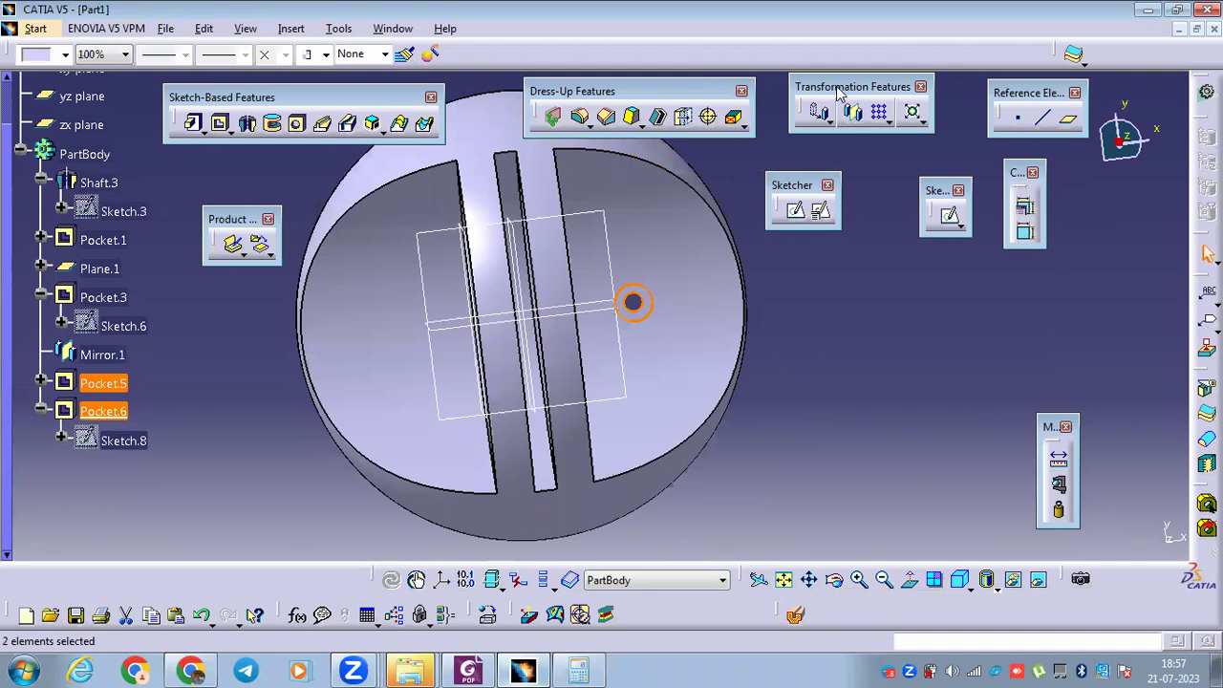
click(855, 113)
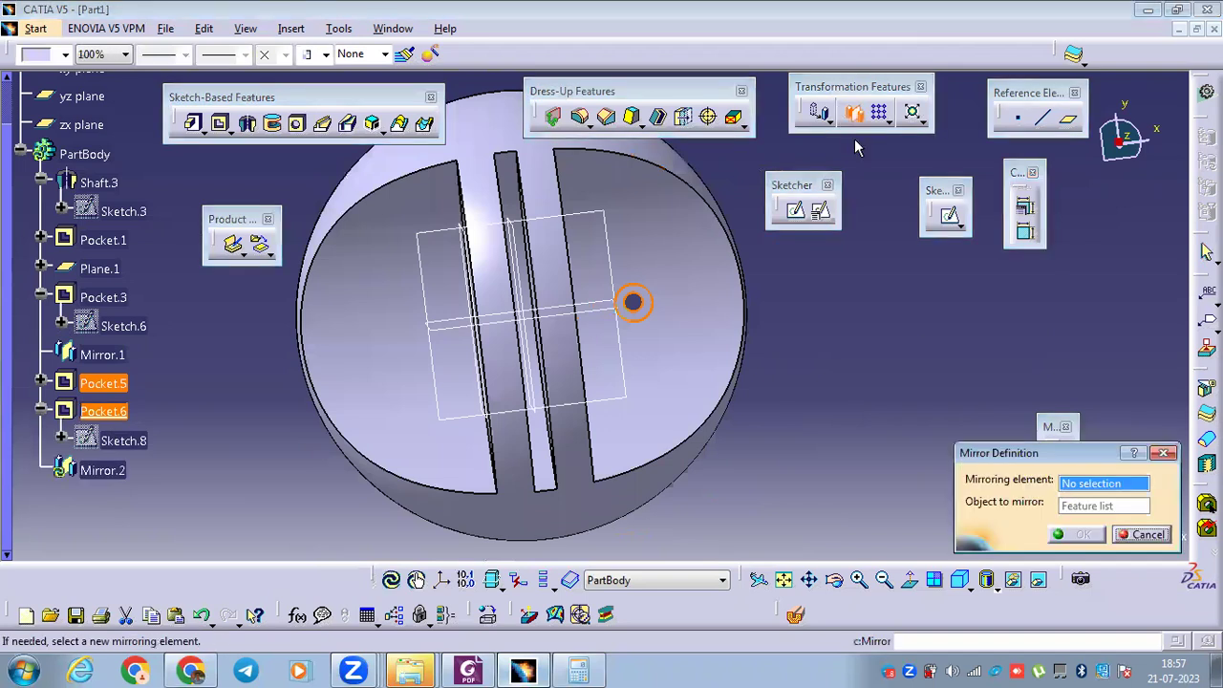
click(525, 243)
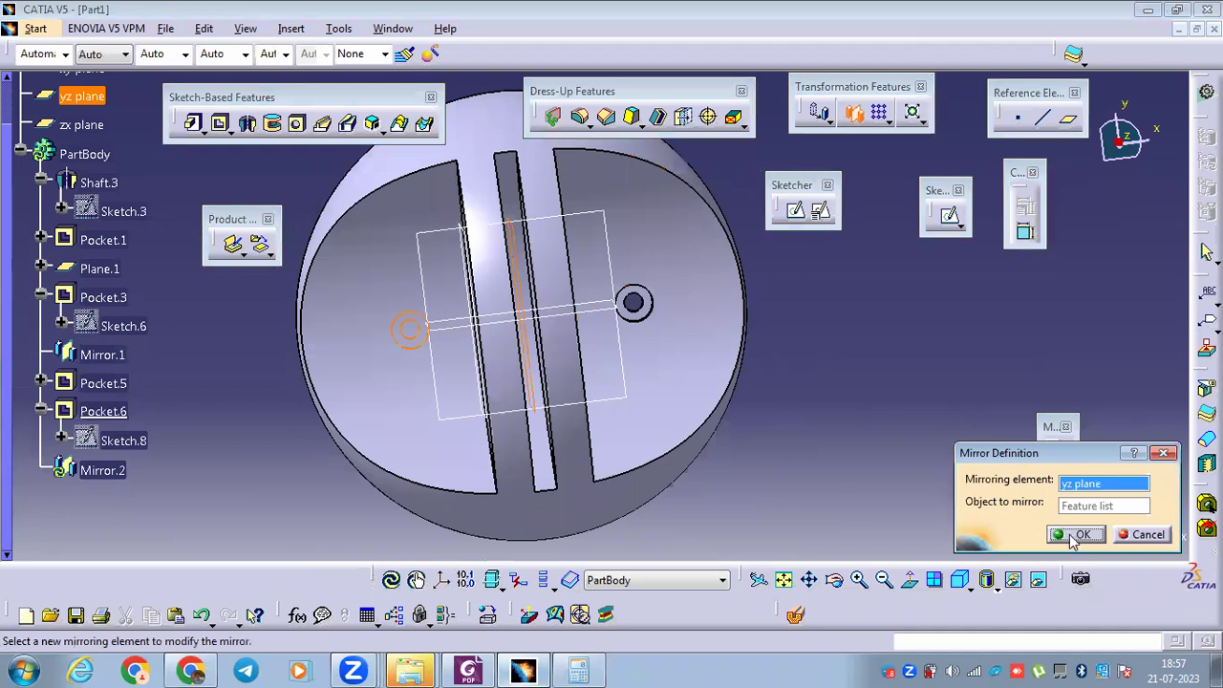
click(1072, 535)
Check section A-A in the Foxit exercise PDF and sketch a circle on the side cut's vertical flat face, centred on the vertical axis.
middle_drag(346, 399, 513, 516)
key(alt+Tab)
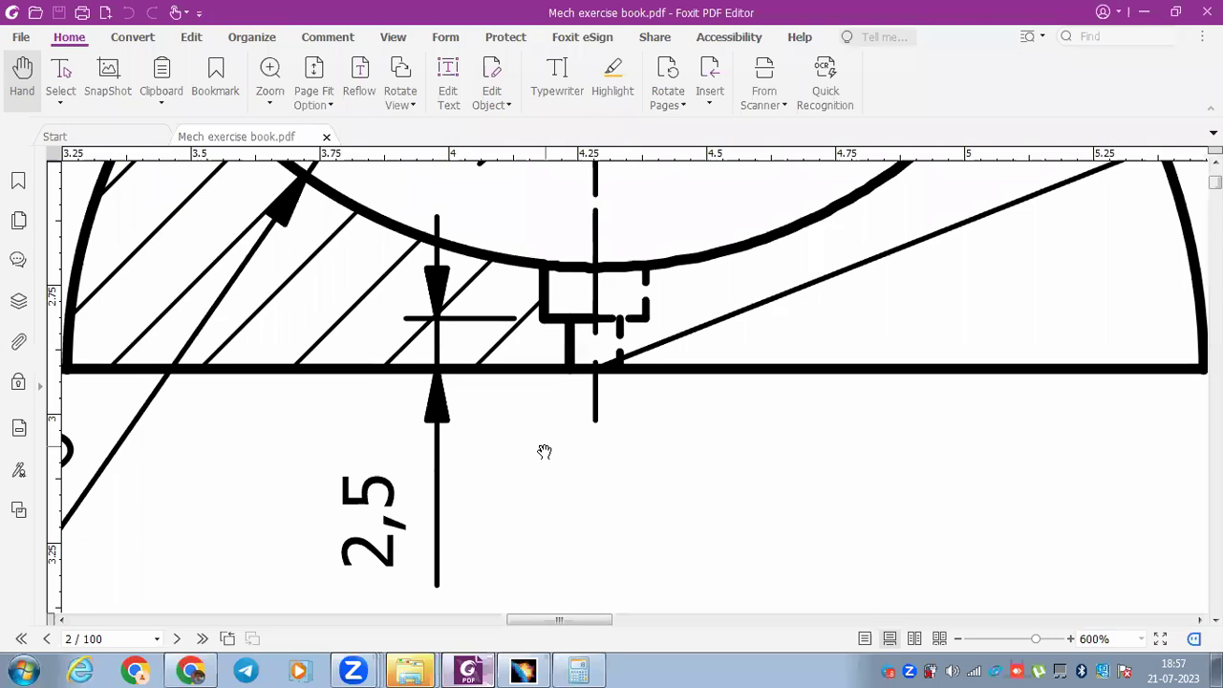
ctrl+scroll(547, 437, down, 4)
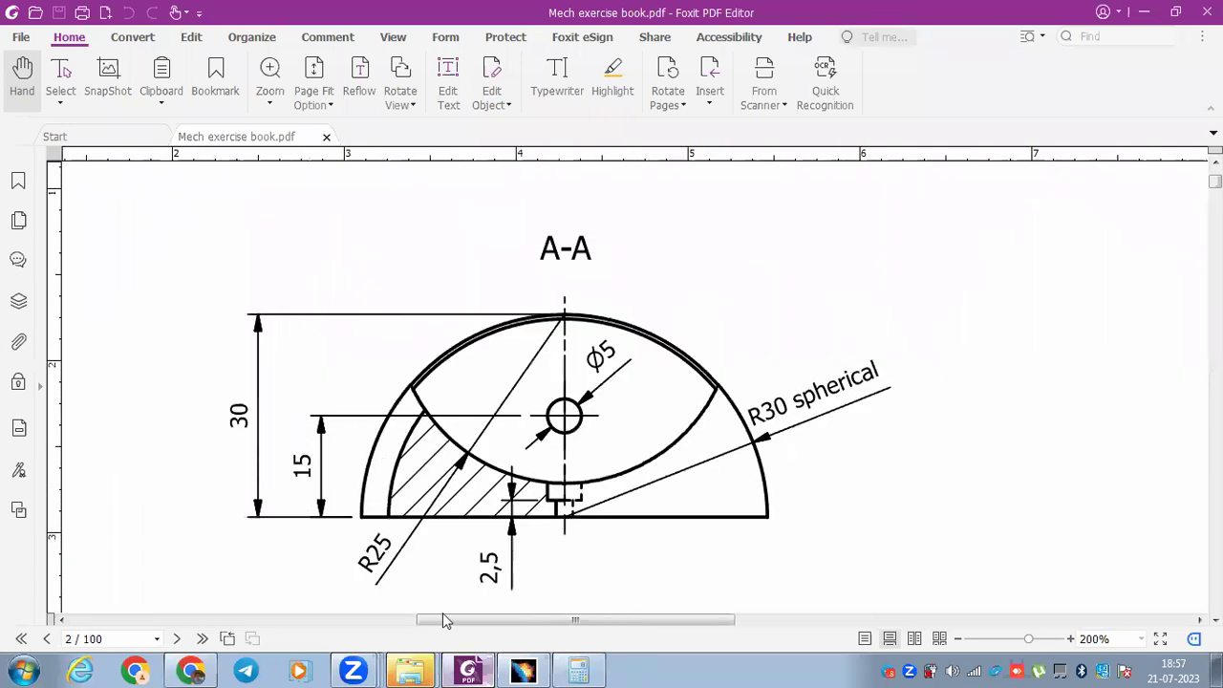
click(522, 669)
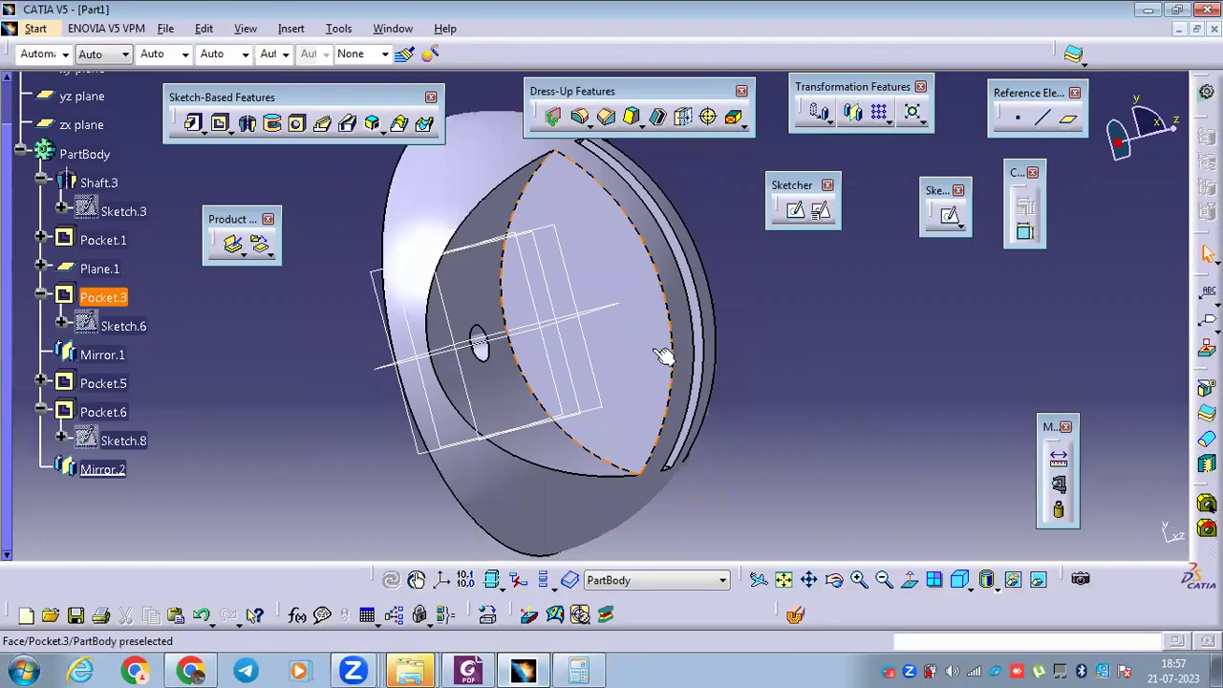
click(664, 356)
click(795, 210)
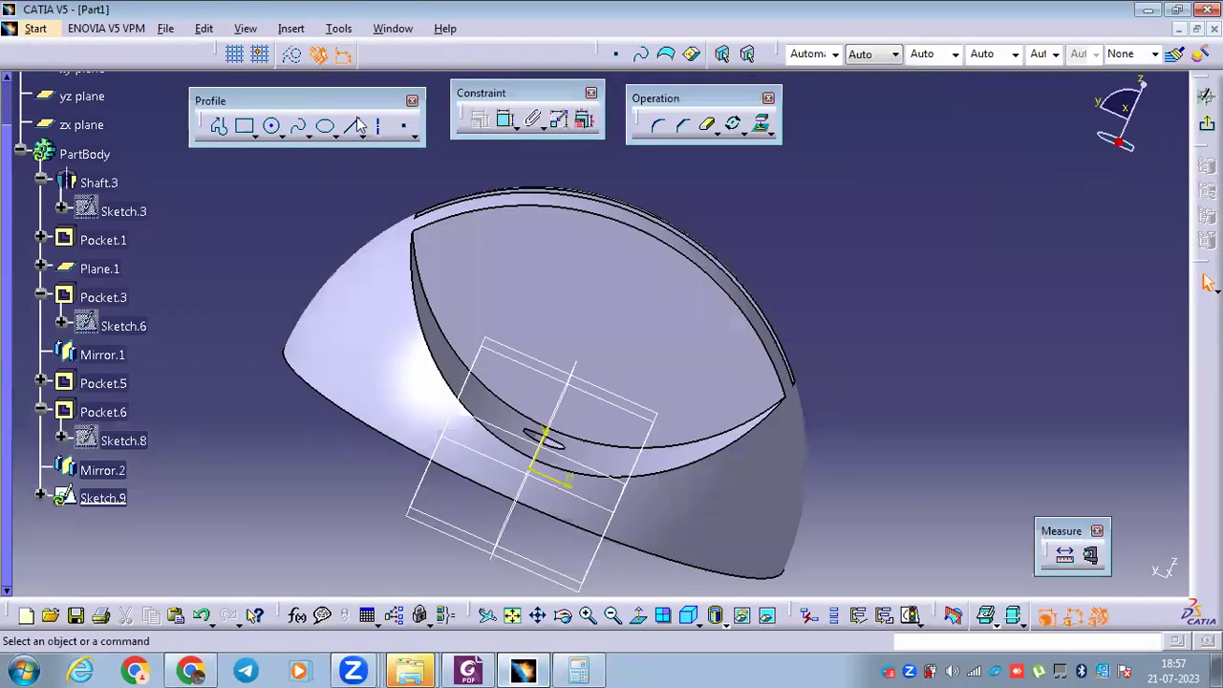
click(271, 128)
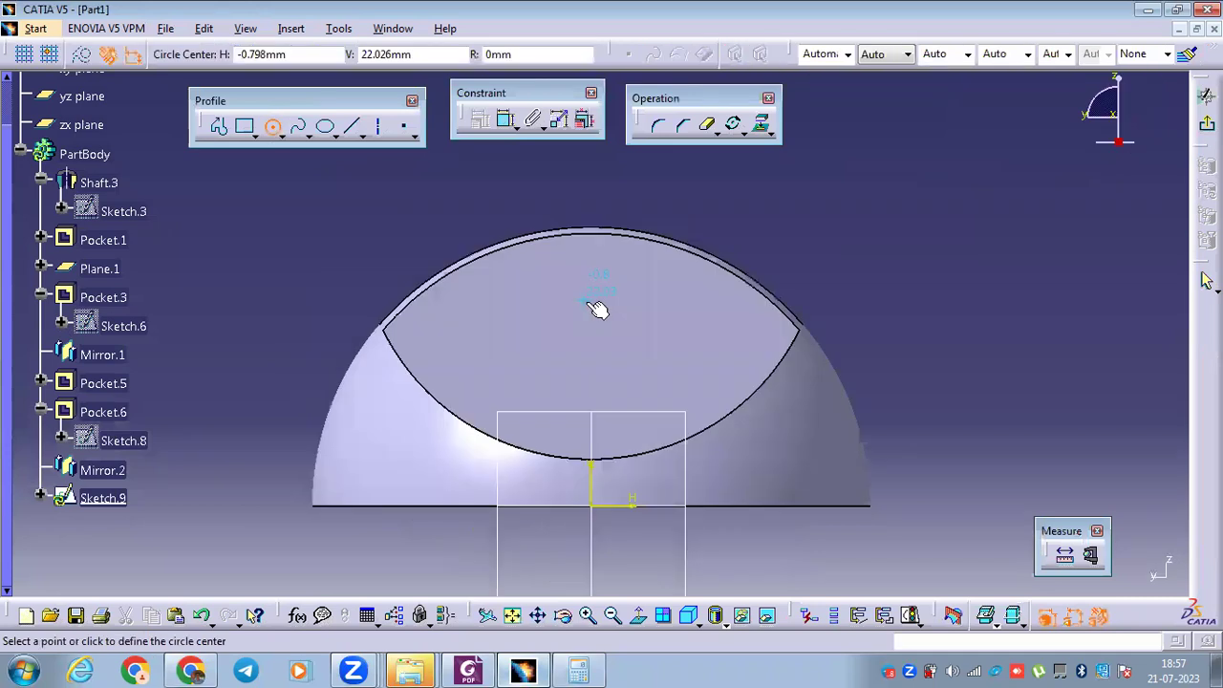
click(597, 297)
click(631, 304)
Dimension the diameter of the circle on the flat face and set it to 5 mm.
click(512, 117)
click(619, 273)
click(681, 179)
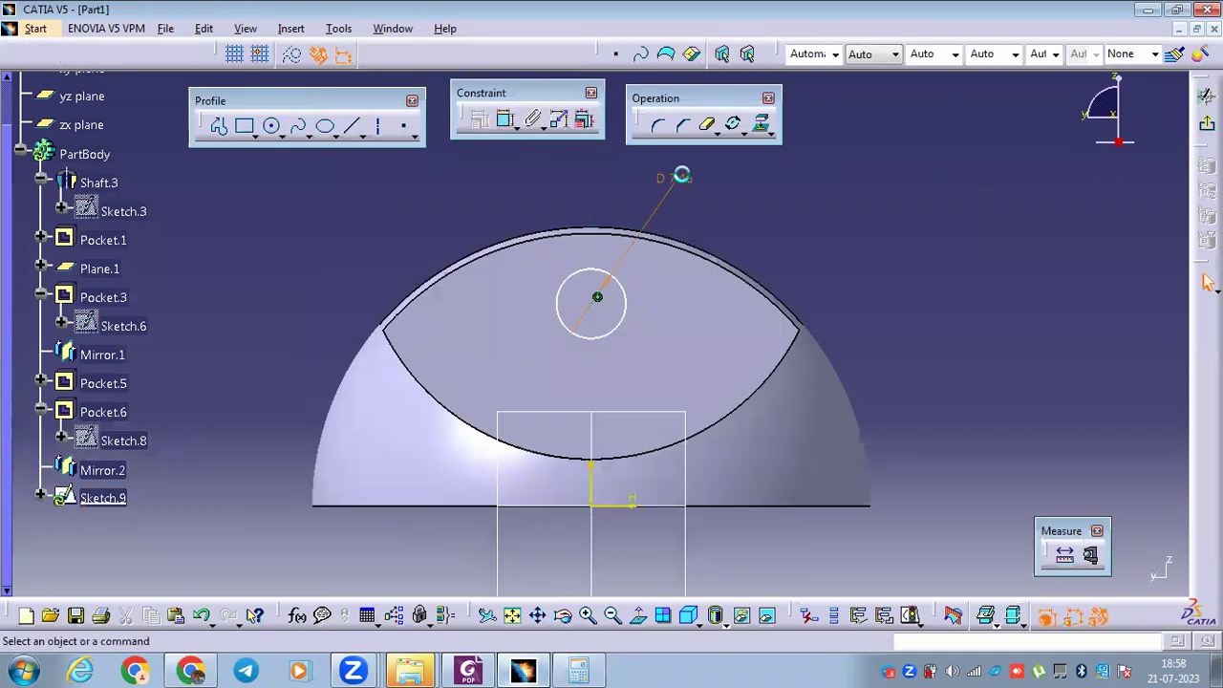
double_click(675, 178)
text(5)
key(Return)
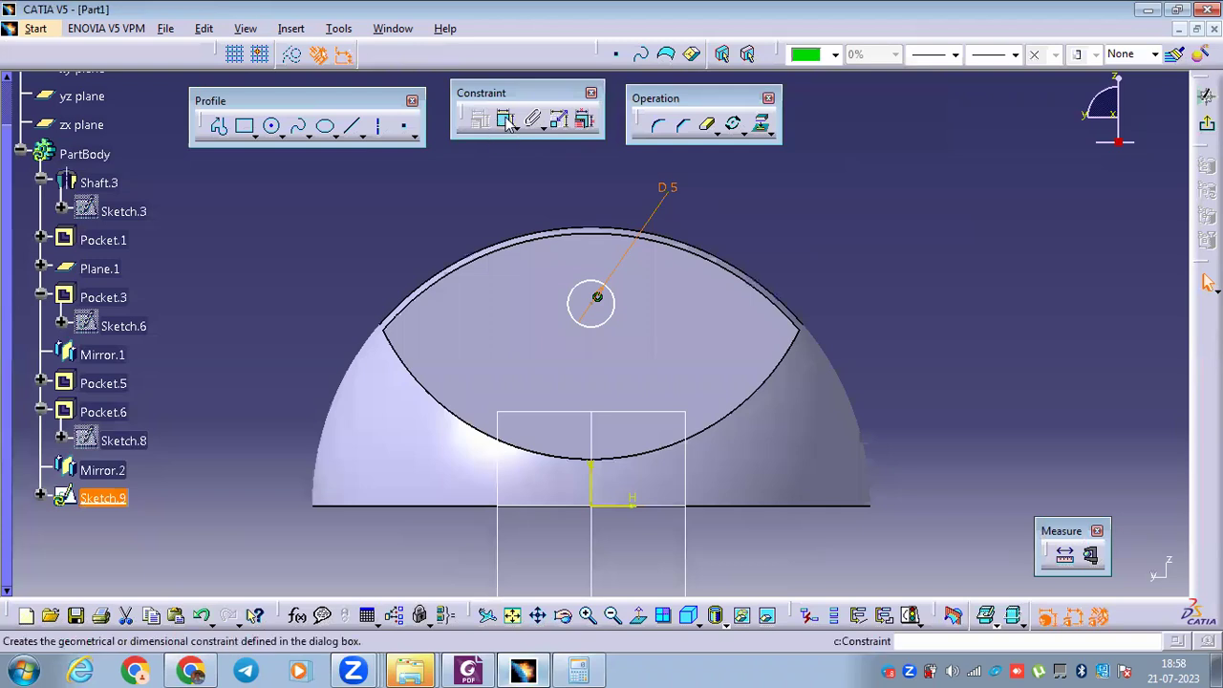
Constrain the circle's centre to 15 mm above the dome's base edge and exit the sketch.
click(597, 296)
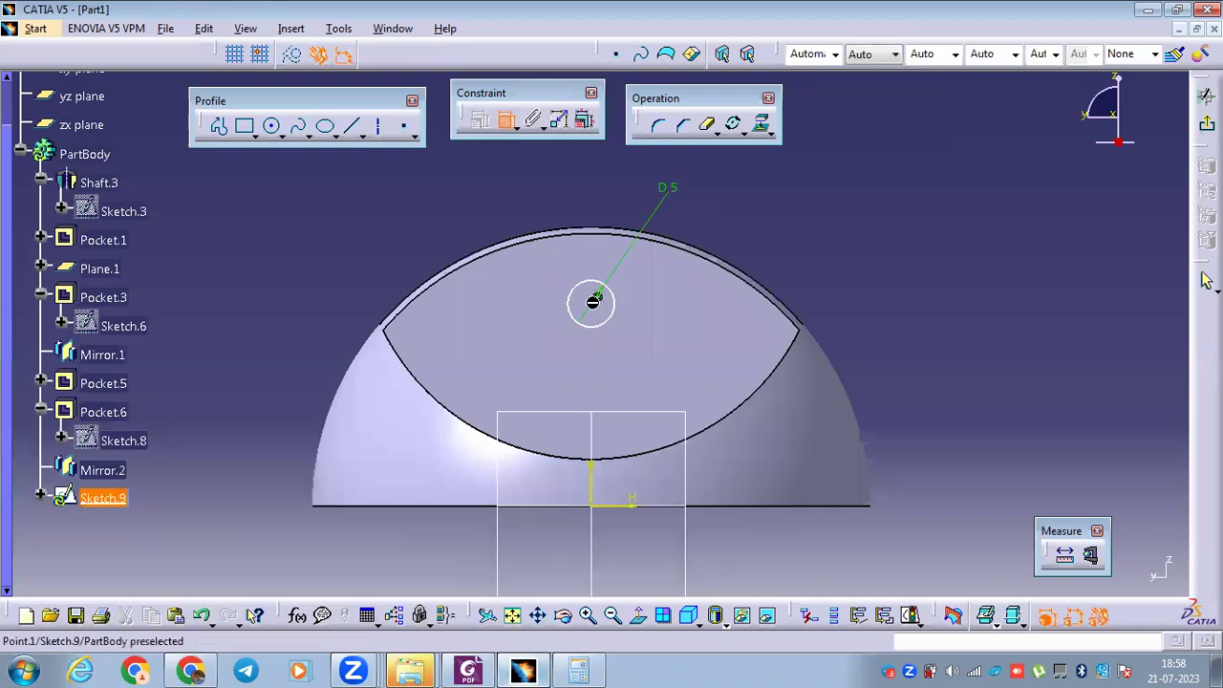
click(620, 507)
click(951, 409)
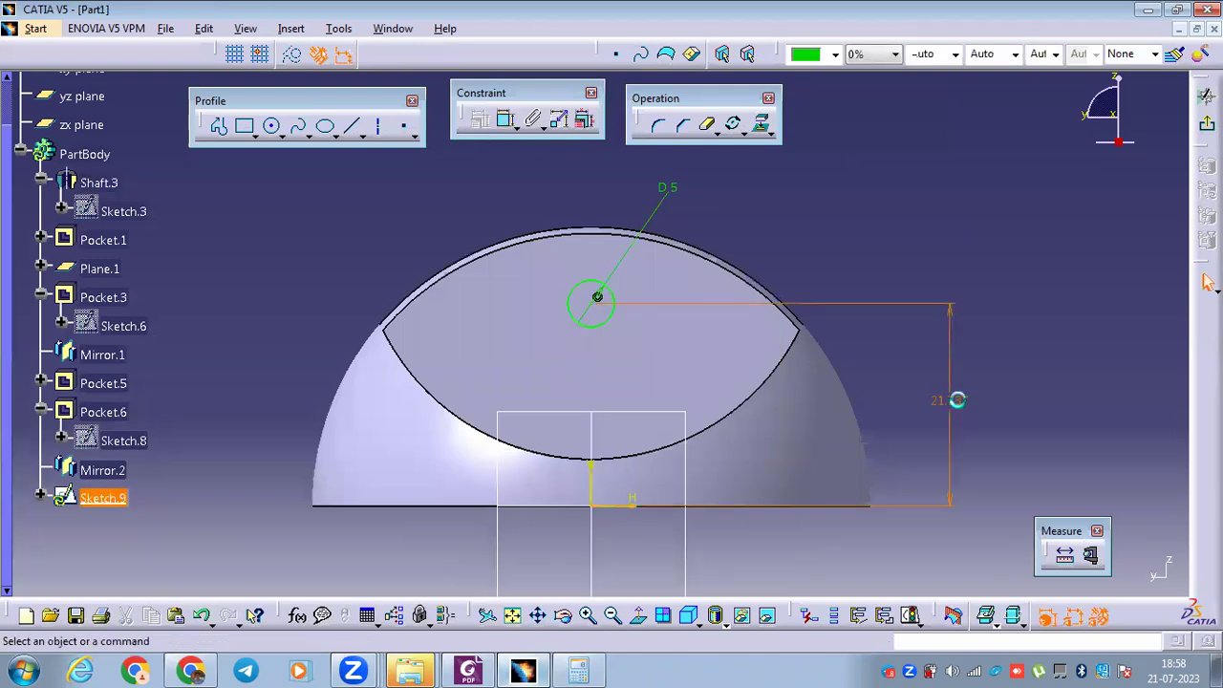
double_click(960, 406)
text(15)
key(Return)
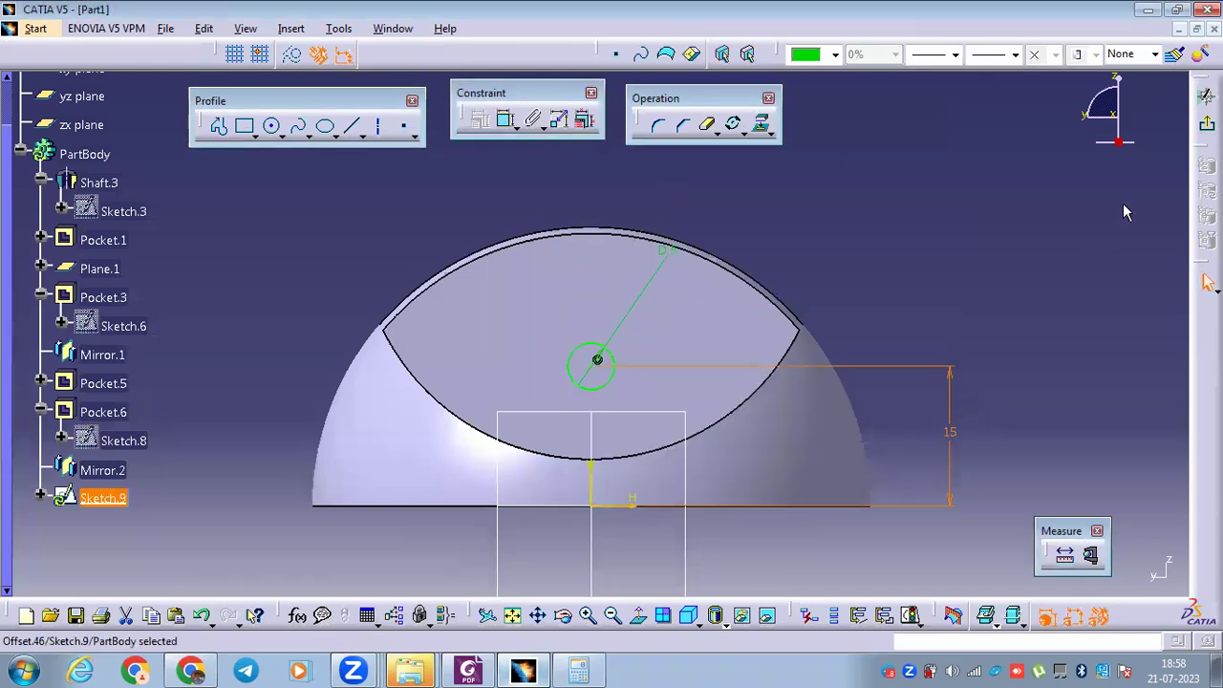
click(1206, 96)
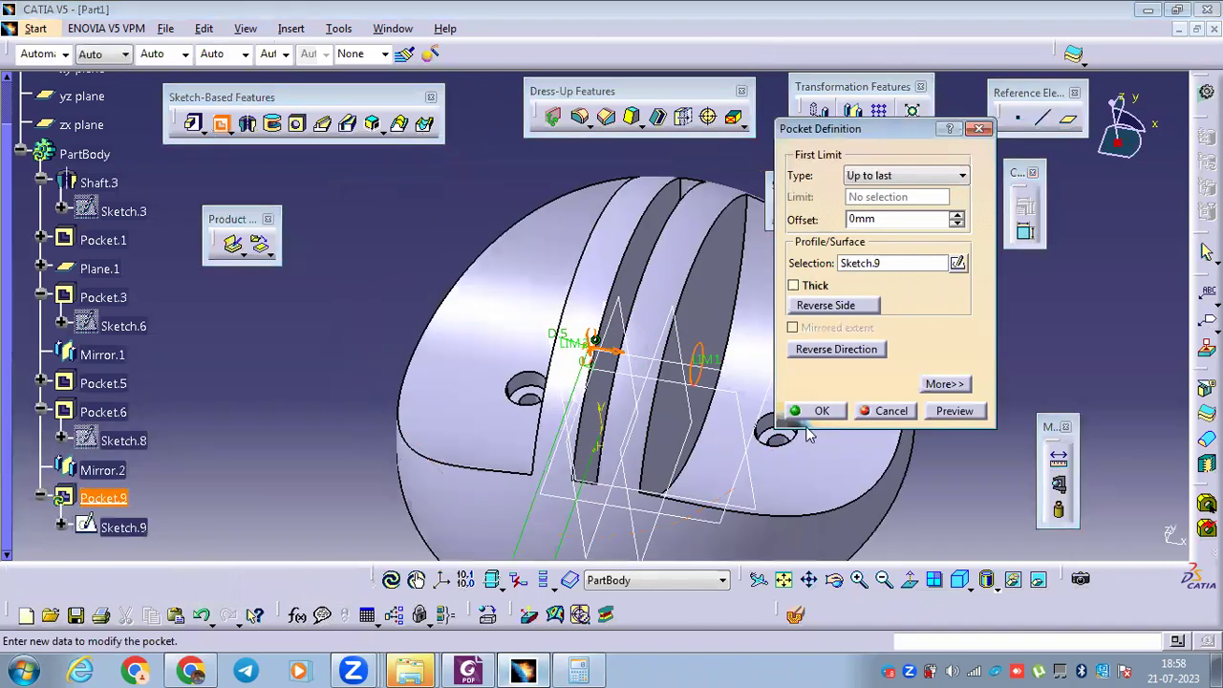
Cut the 5 mm circle sketch as an Up to last pocket through the slotted central walls.
click(810, 410)
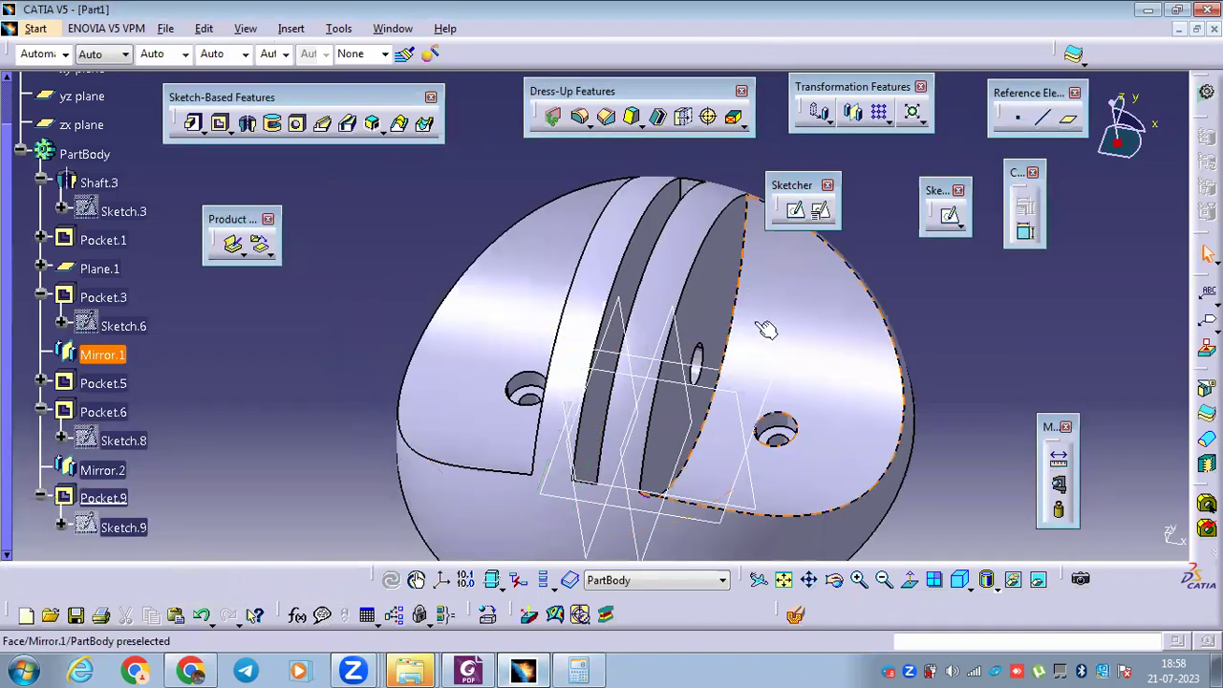
middle_drag(537, 294, 621, 278)
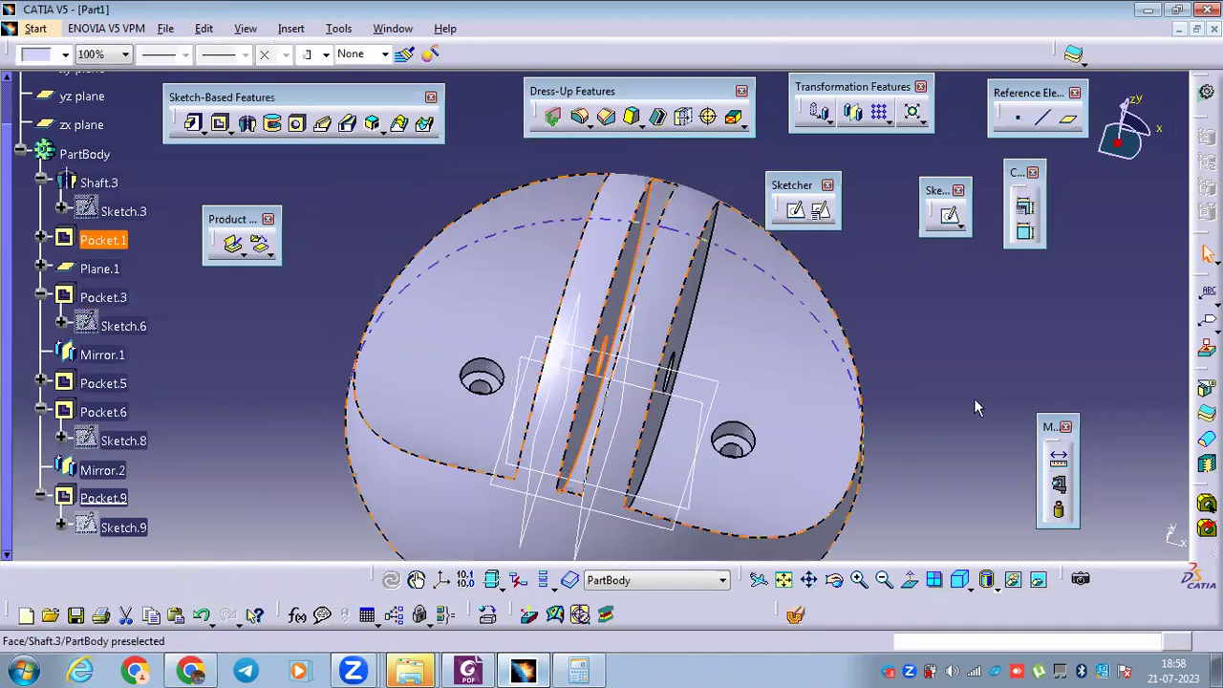
middle_drag(967, 403, 599, 449)
middle_drag(695, 395, 731, 417)
Save the part as Part2 of type CATPart in the CATIA PRACTISE folder, without overwriting the existing Part12 file.
key(ctrl+s)
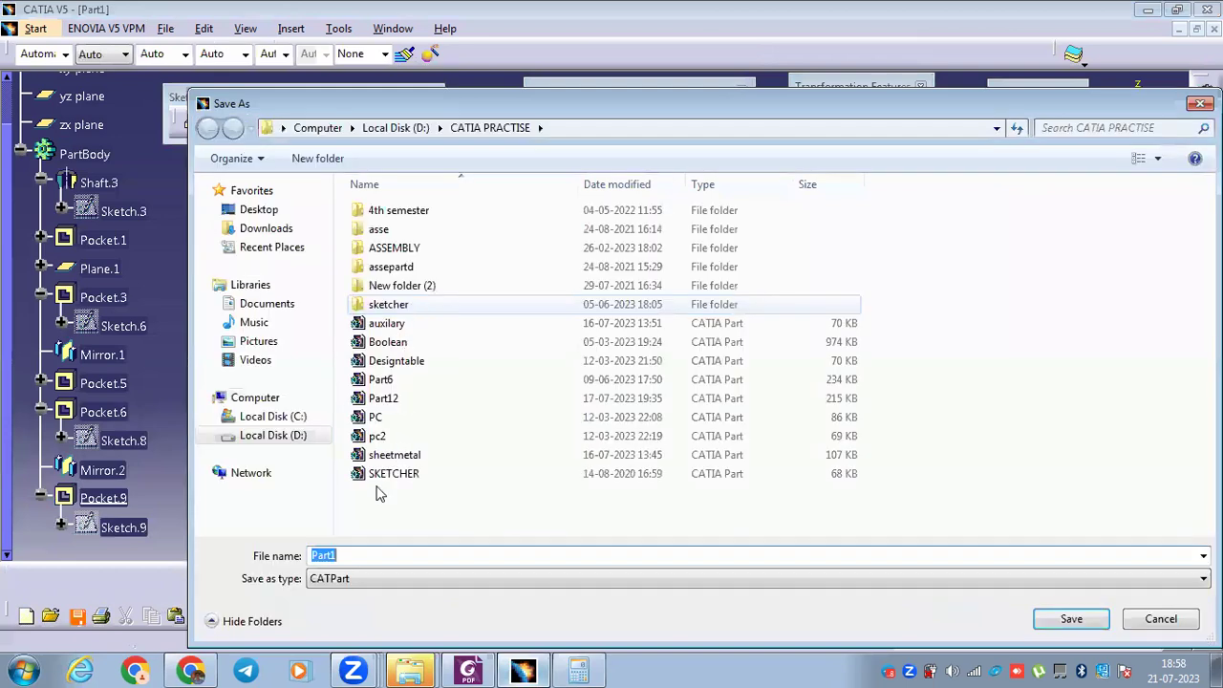
text(Part12)
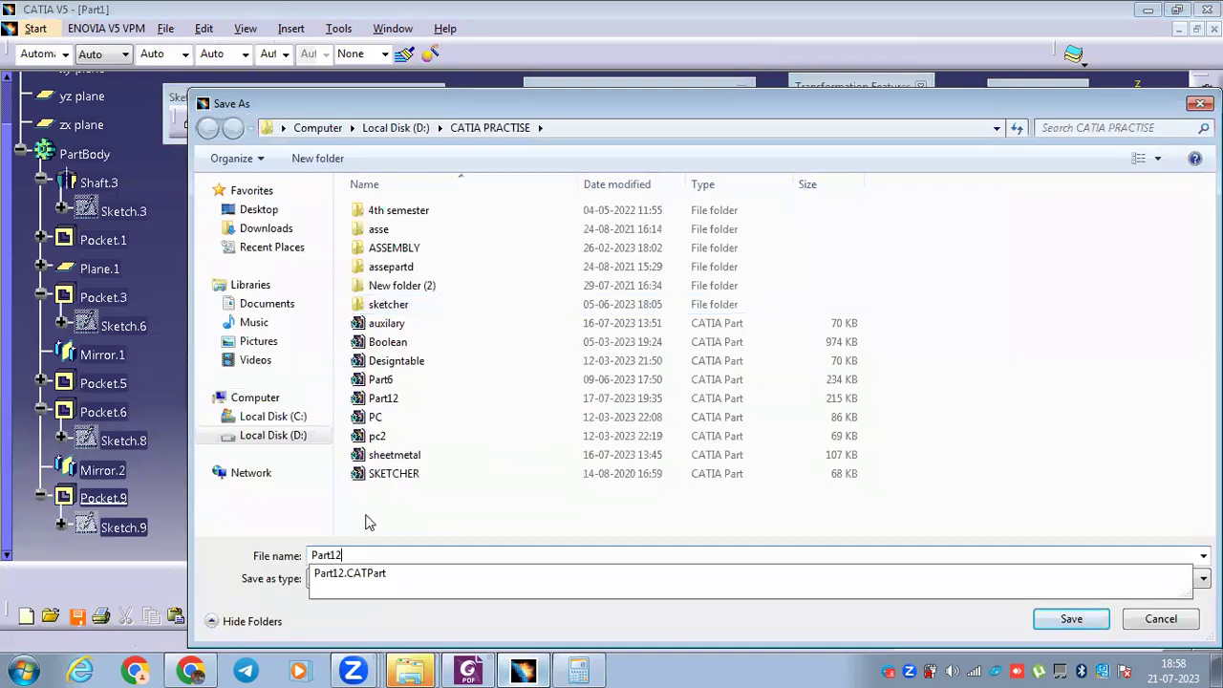
key(Return)
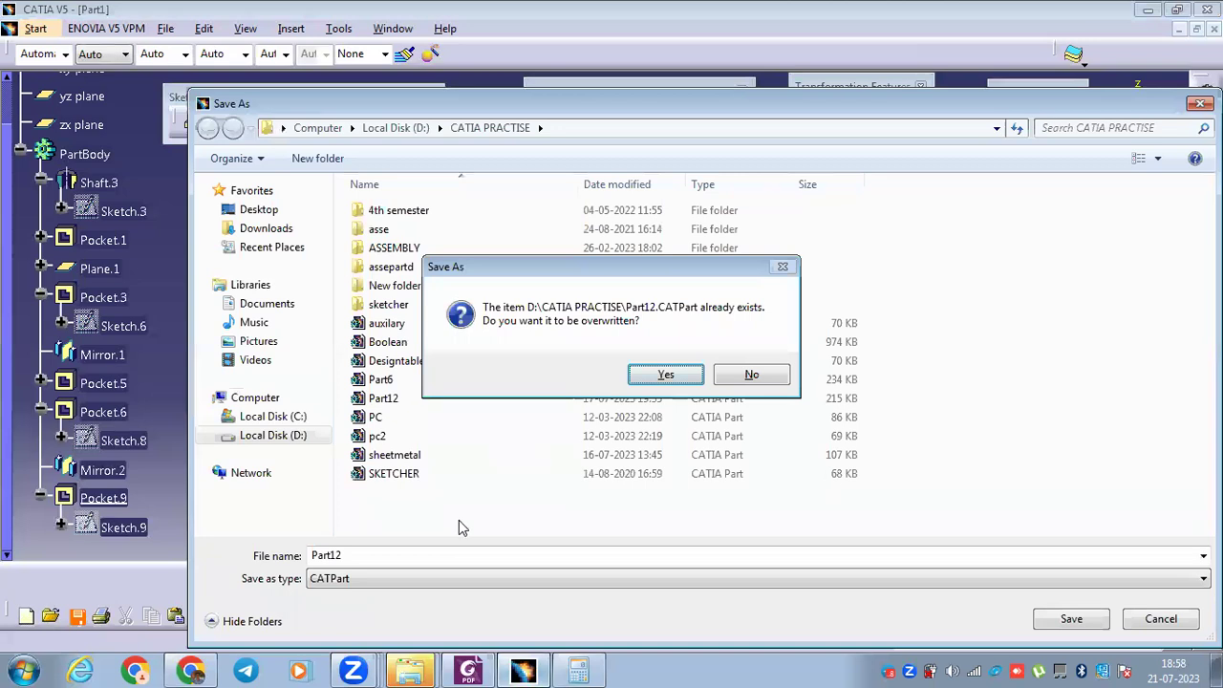
click(753, 377)
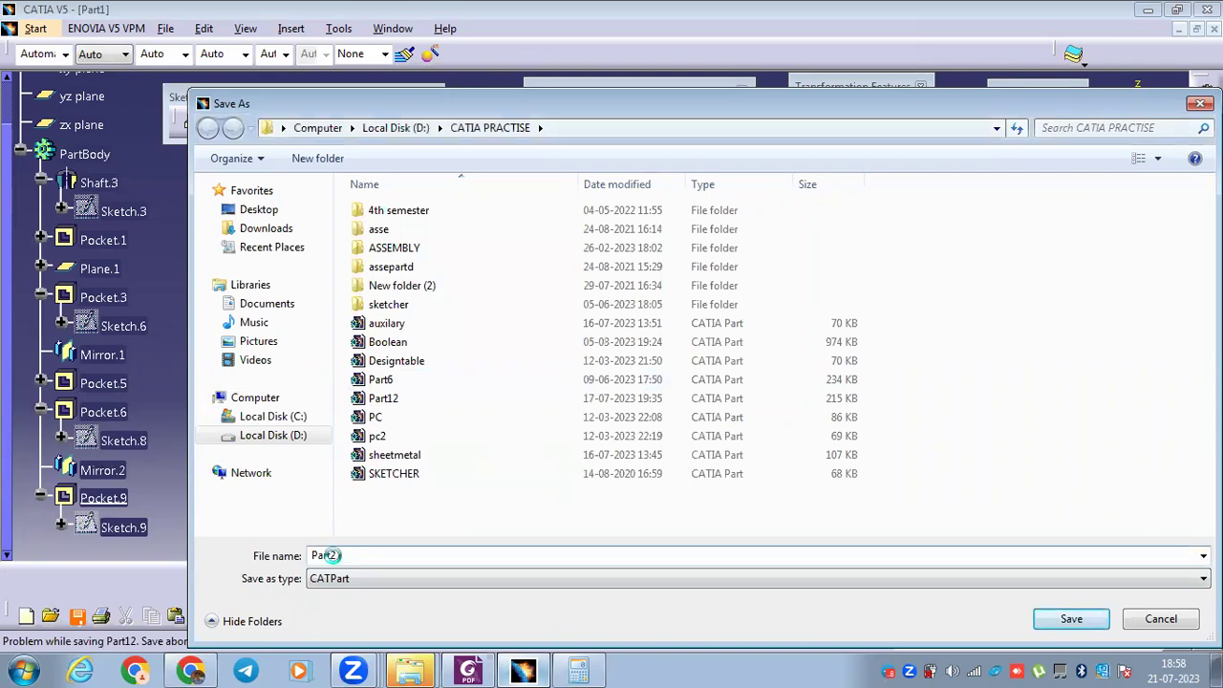
key(Return)
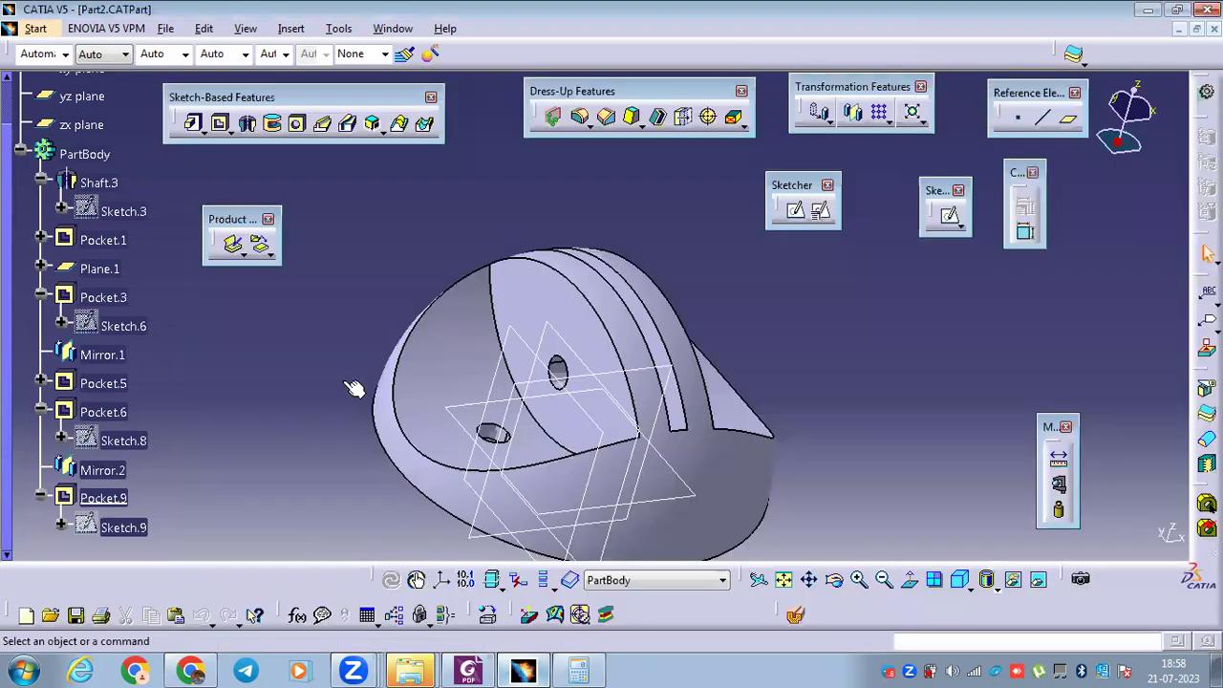
middle_drag(354, 388, 315, 354)
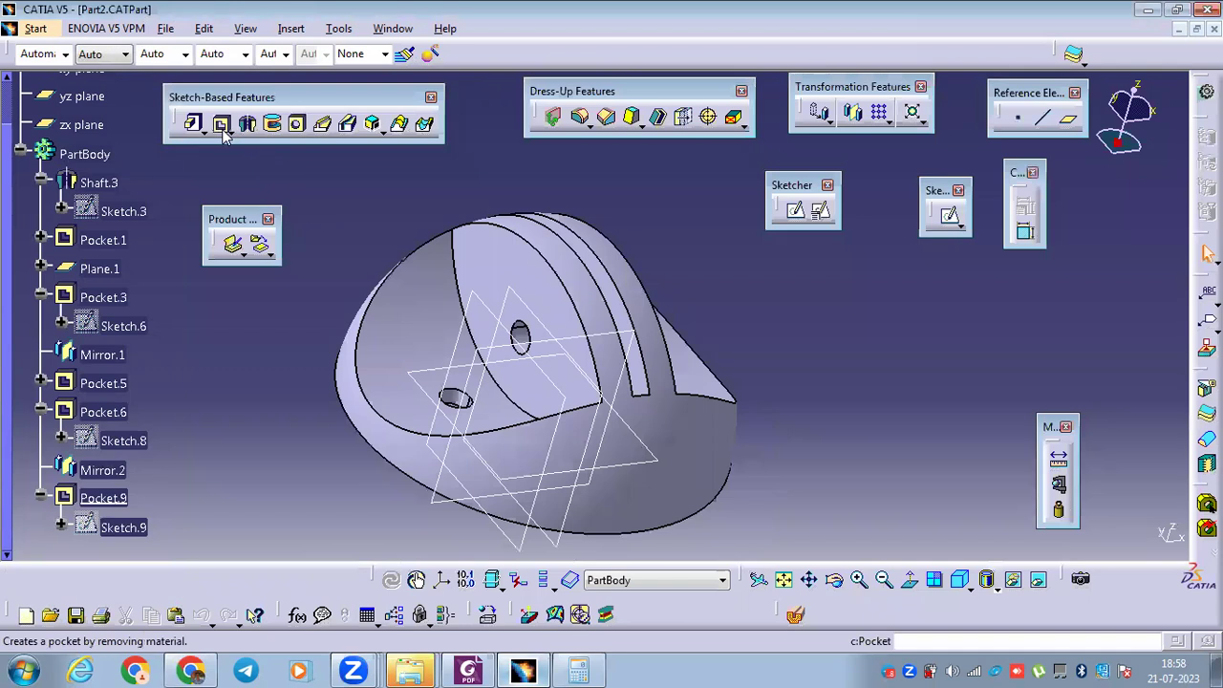
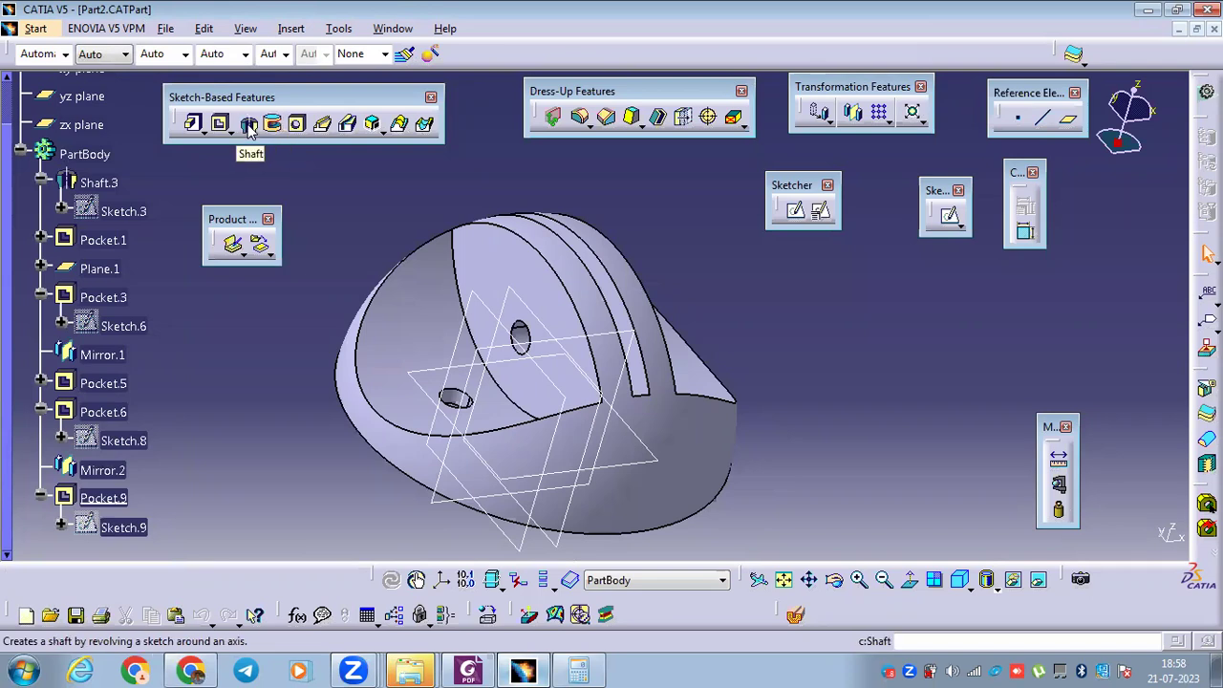
Delete Pocket.5 and Pocket.6 together with all their children and aggregated elements.
middle_drag(549, 296, 569, 320)
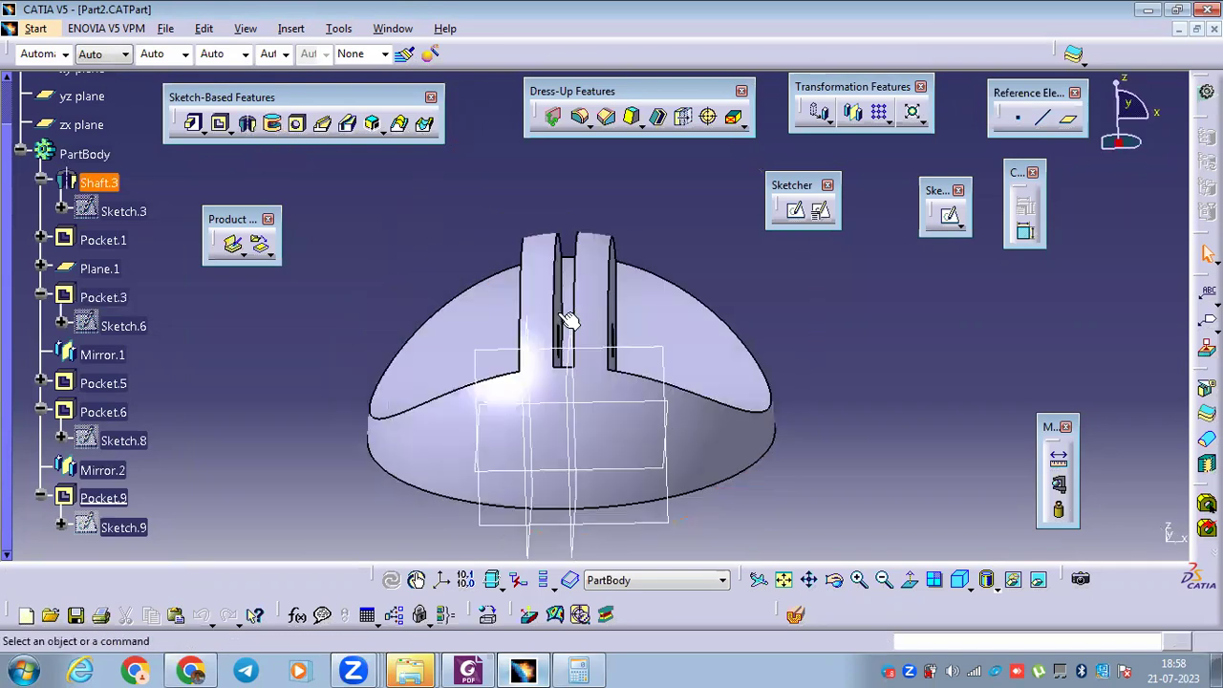
click(642, 347)
middle_drag(396, 311, 478, 317)
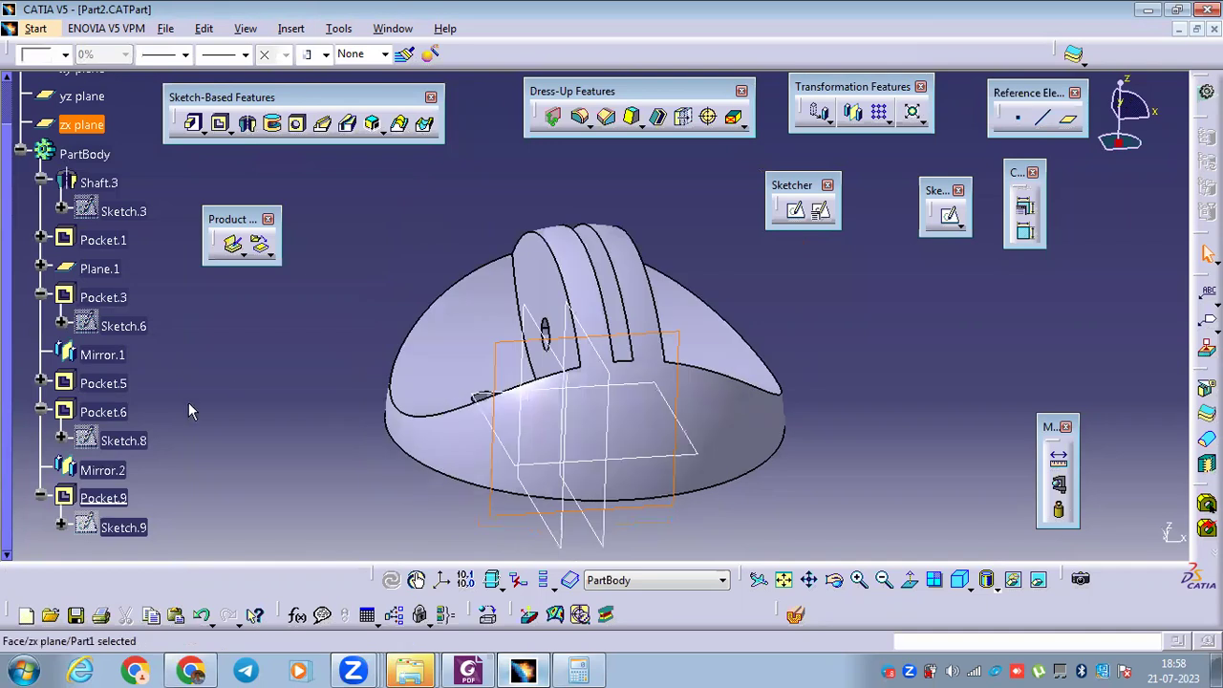
click(122, 413)
ctrl+click(122, 383)
ctrl+click(122, 383)
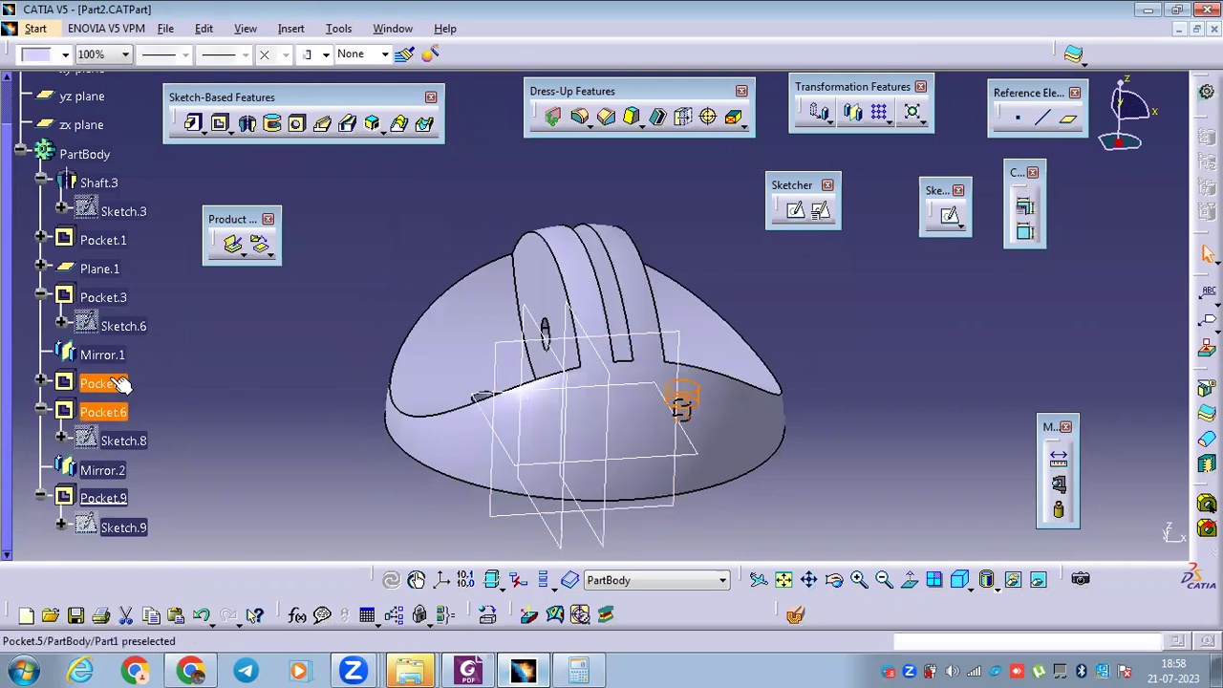
ctrl+click(122, 383)
key(Delete)
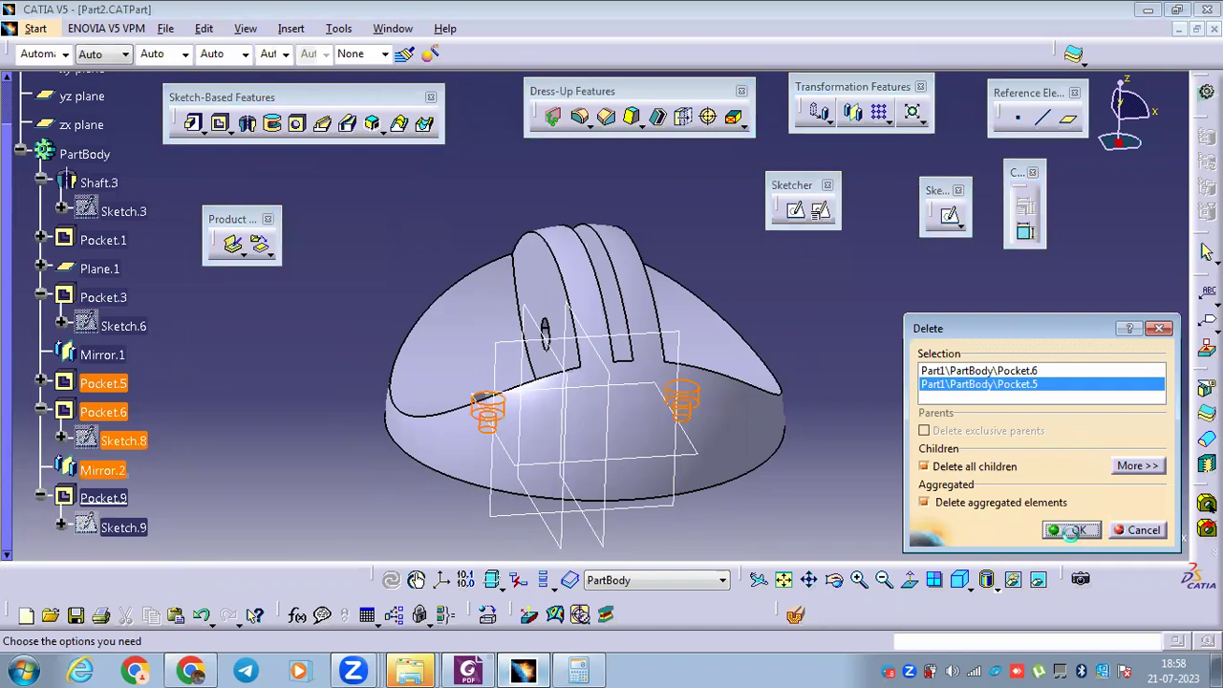
click(1071, 532)
Sketch a closed stepped profile on the zx plane from the dome's base, about 21.5 mm high, 9 mm wide above and 2.8 mm below.
middle_drag(696, 431, 650, 363)
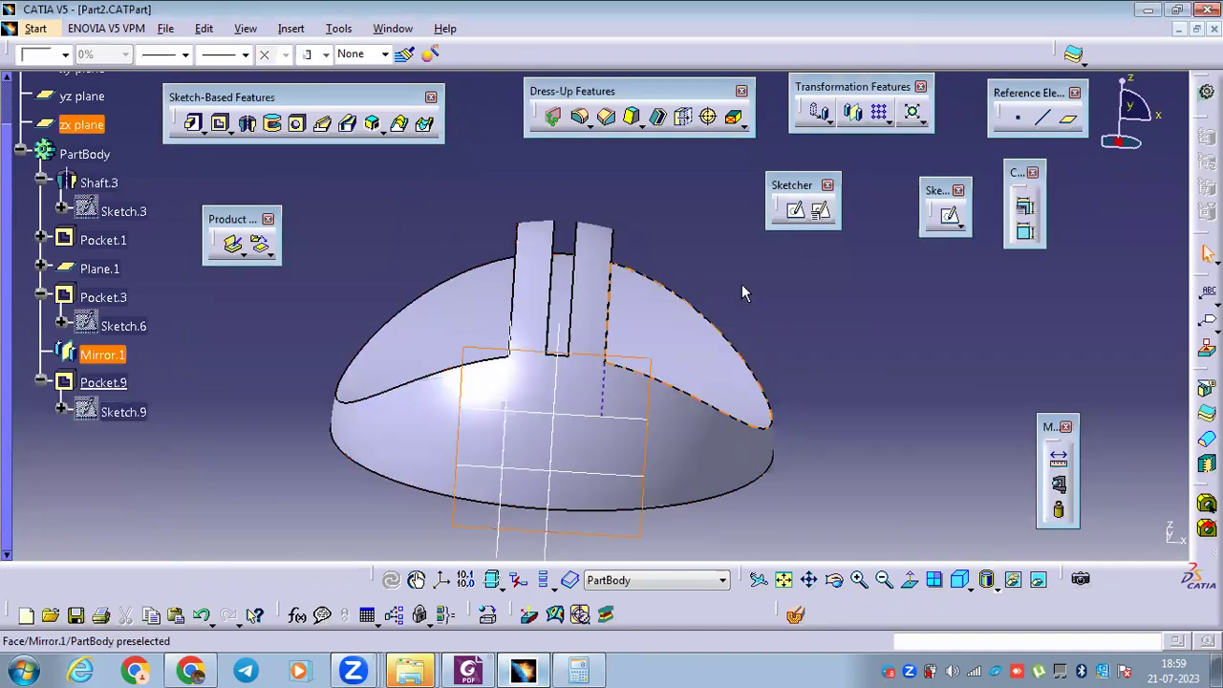
click(795, 210)
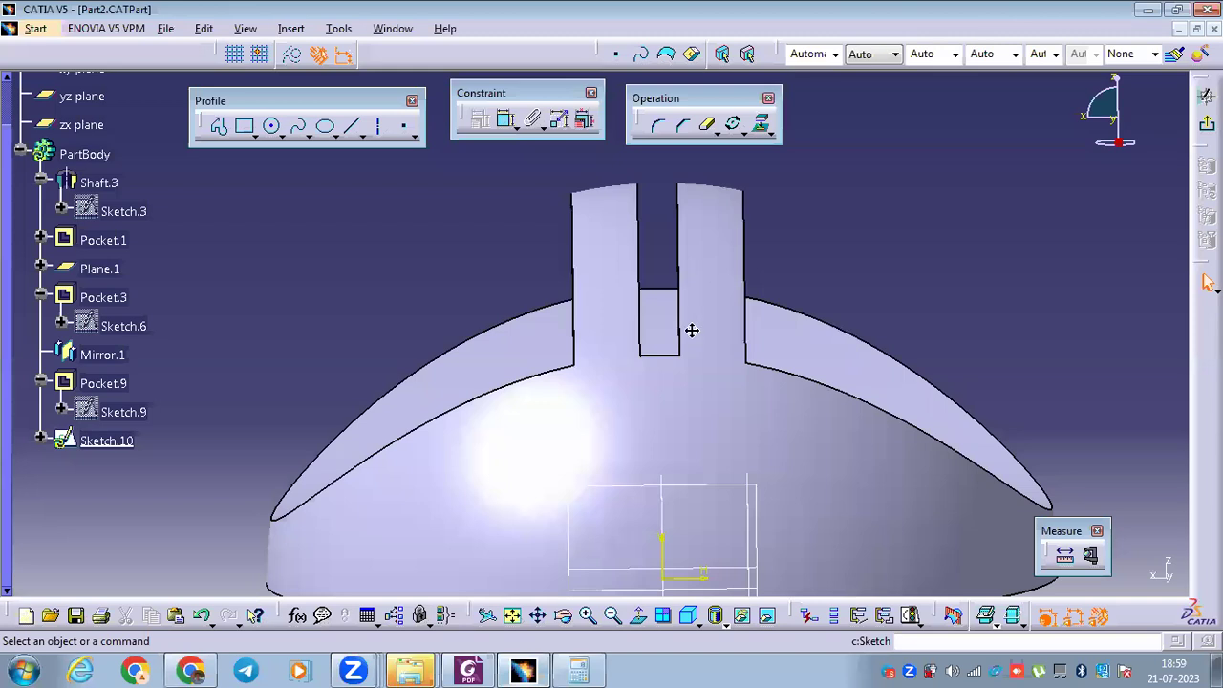
click(218, 127)
click(626, 276)
click(647, 439)
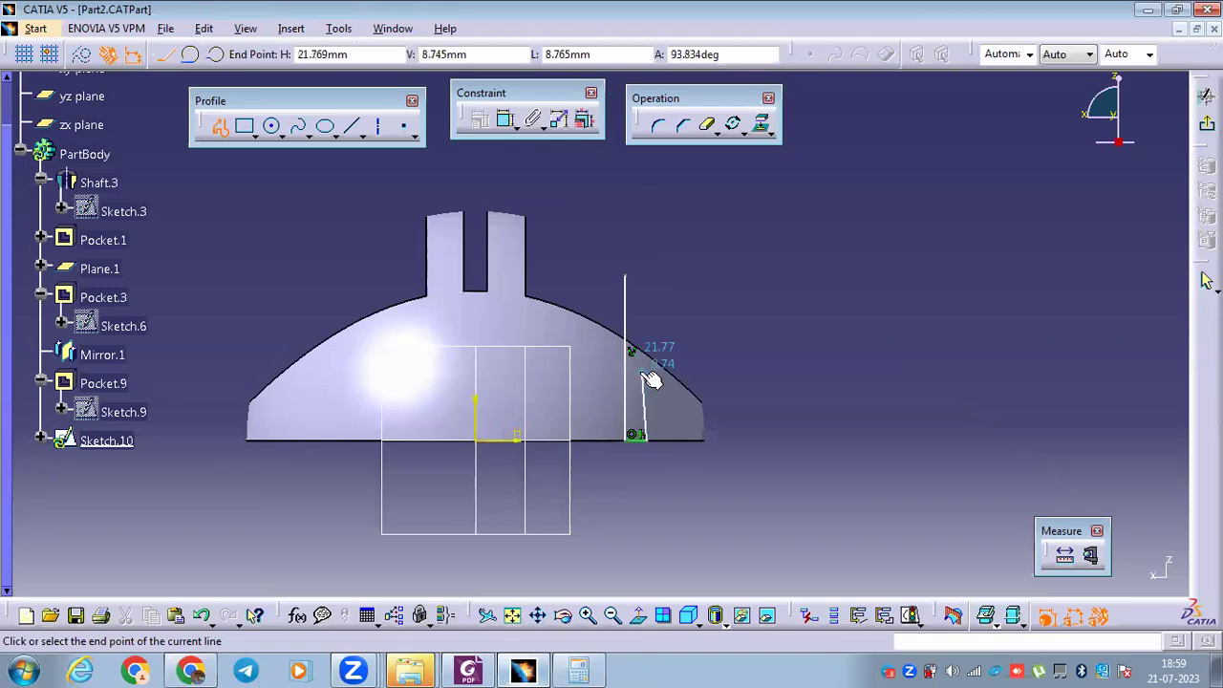
click(647, 367)
click(694, 367)
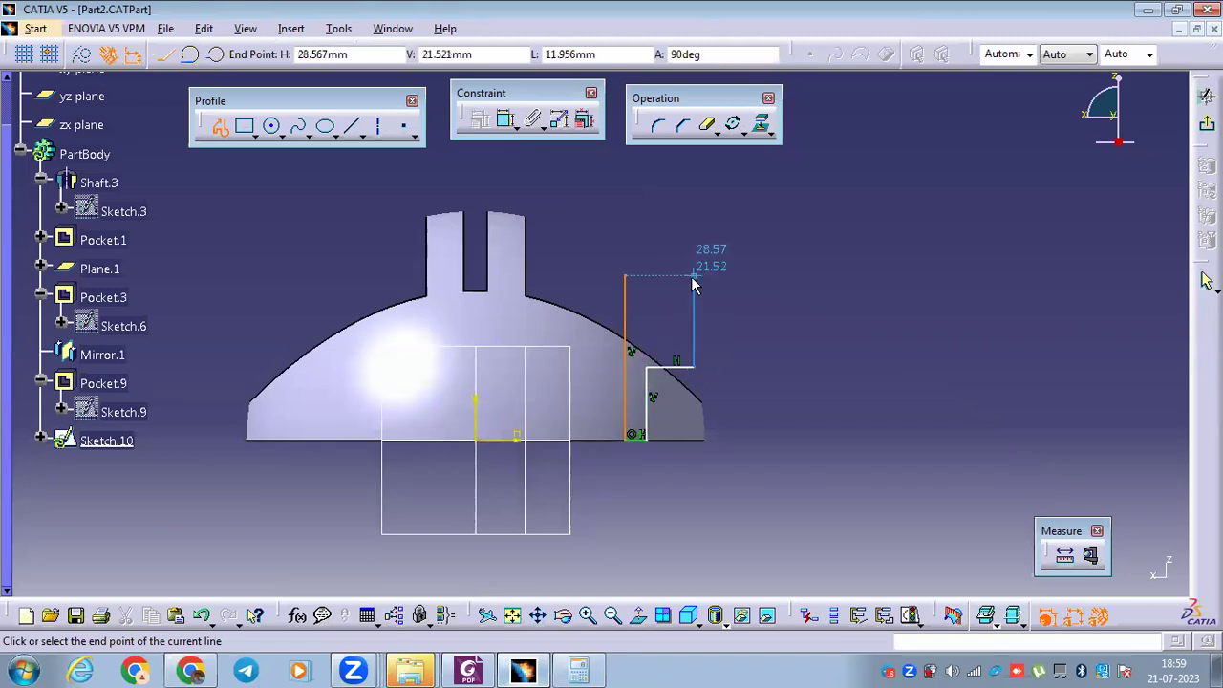
click(694, 278)
click(624, 278)
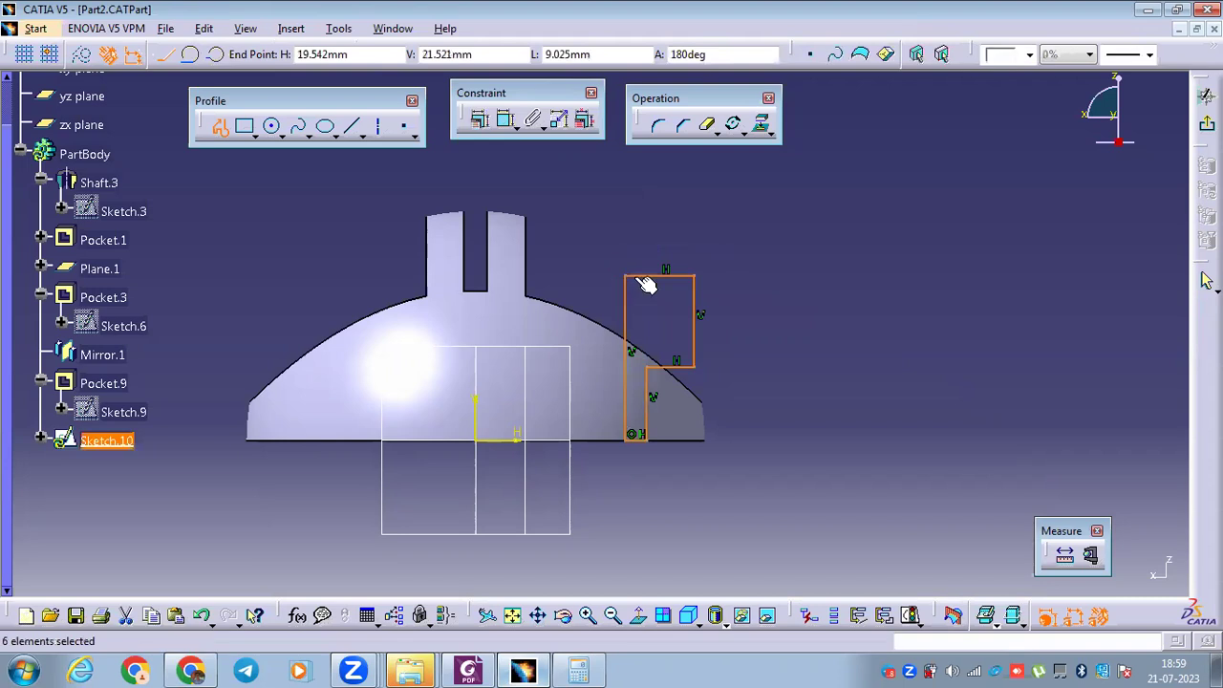
Dimension the length of the stepped profile's top edge.
mouse_move(715, 398)
middle_down()
mouse_move(716, 377)
mouse_move(762, 320)
middle_up()
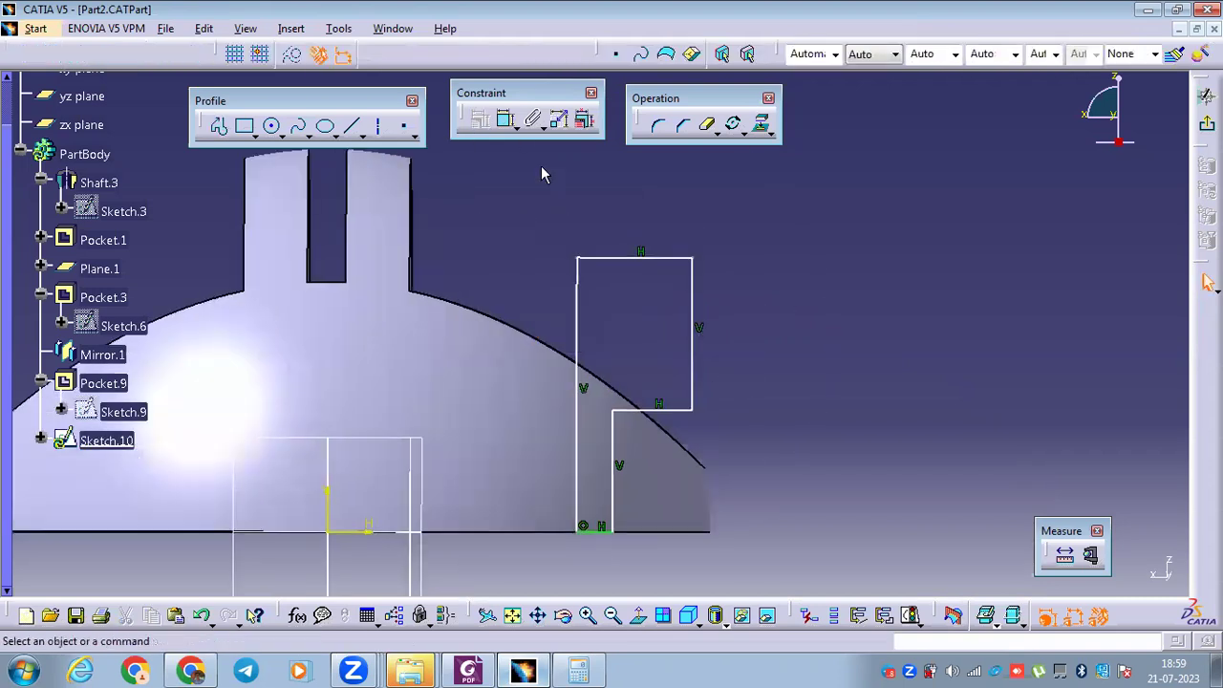
click(509, 122)
click(621, 258)
click(621, 229)
double_click(621, 229)
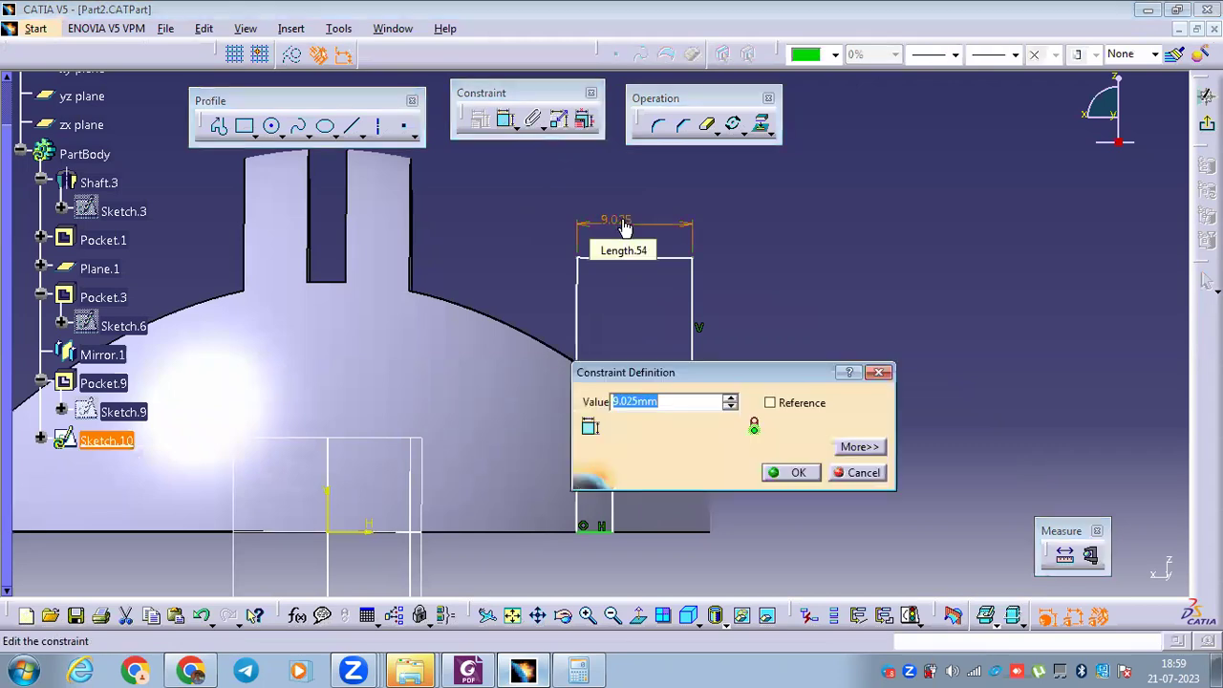
click(859, 472)
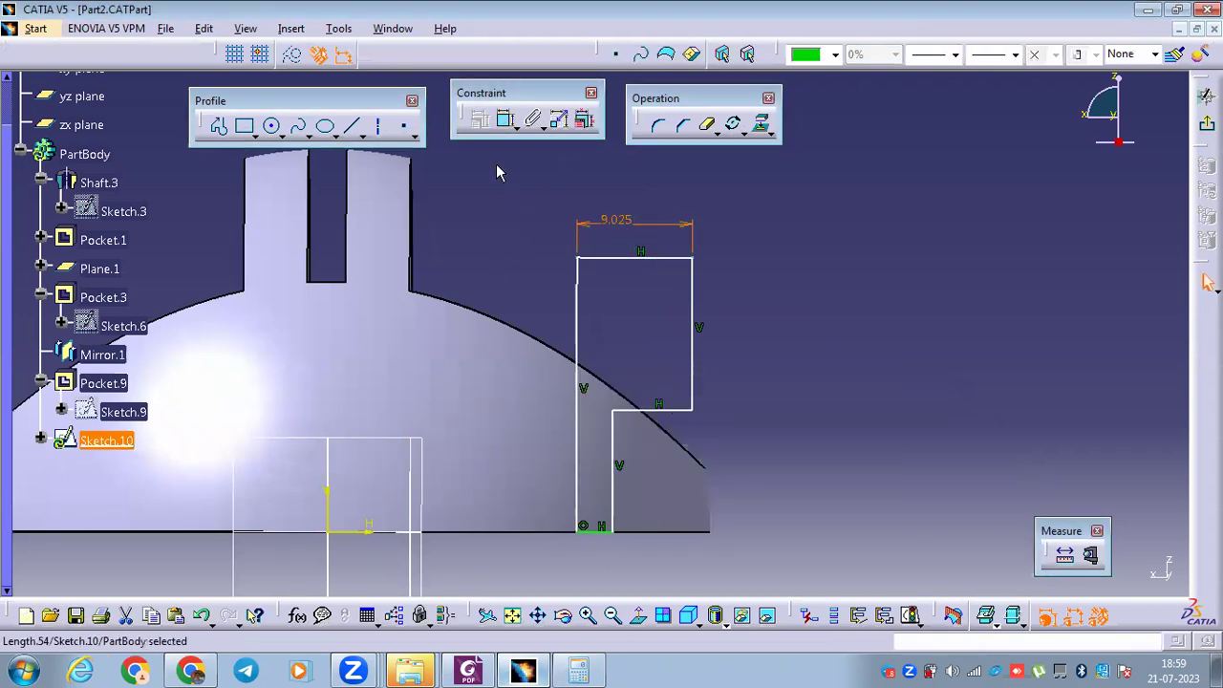
Dimension the stepped profile's bottom edge and set its length to 1.25 mm.
click(608, 531)
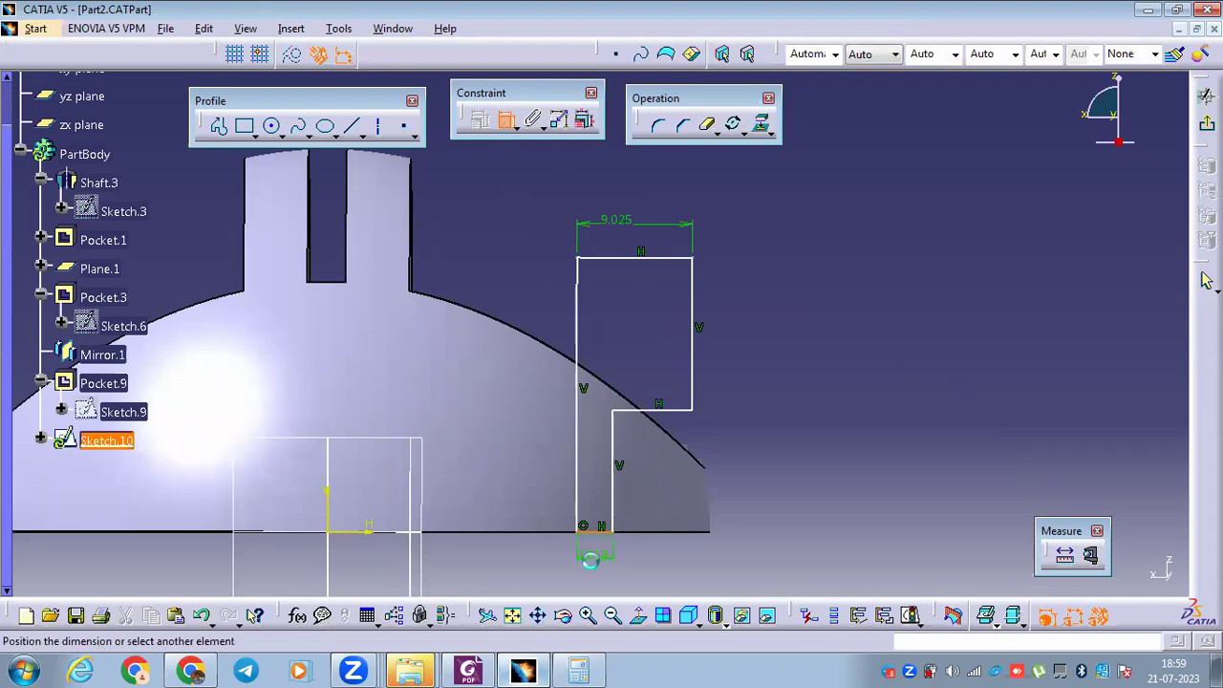
double_click(609, 560)
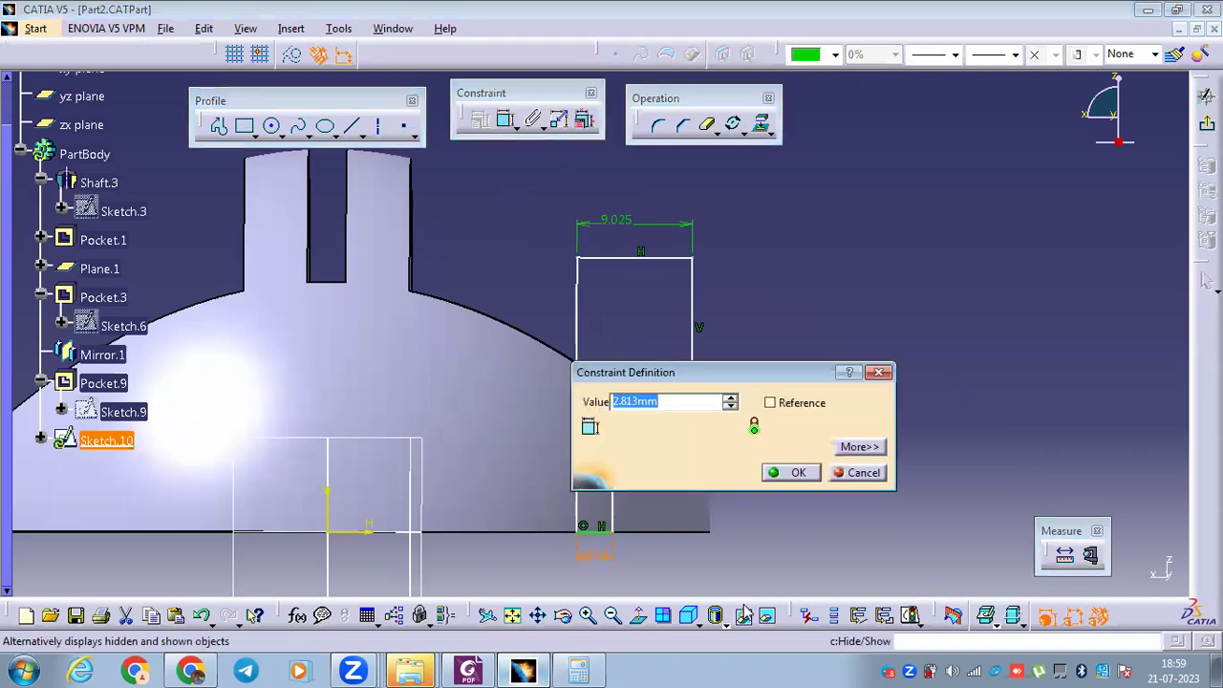
text(1)
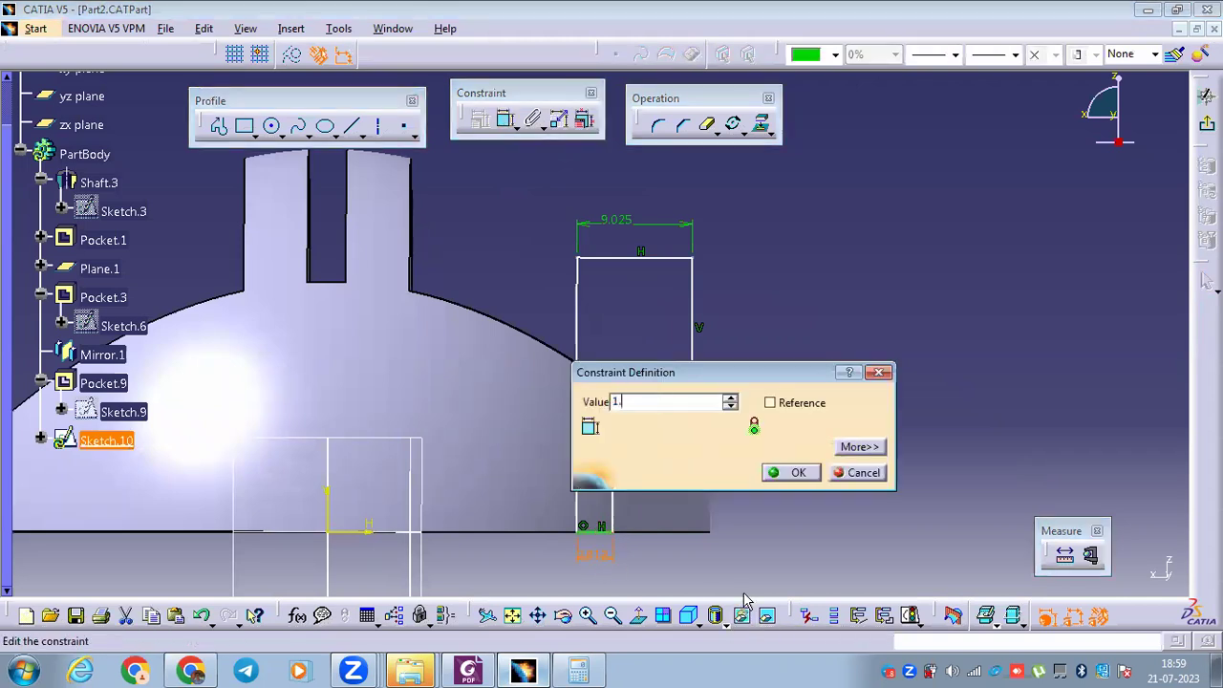
text(.25)
key(Return)
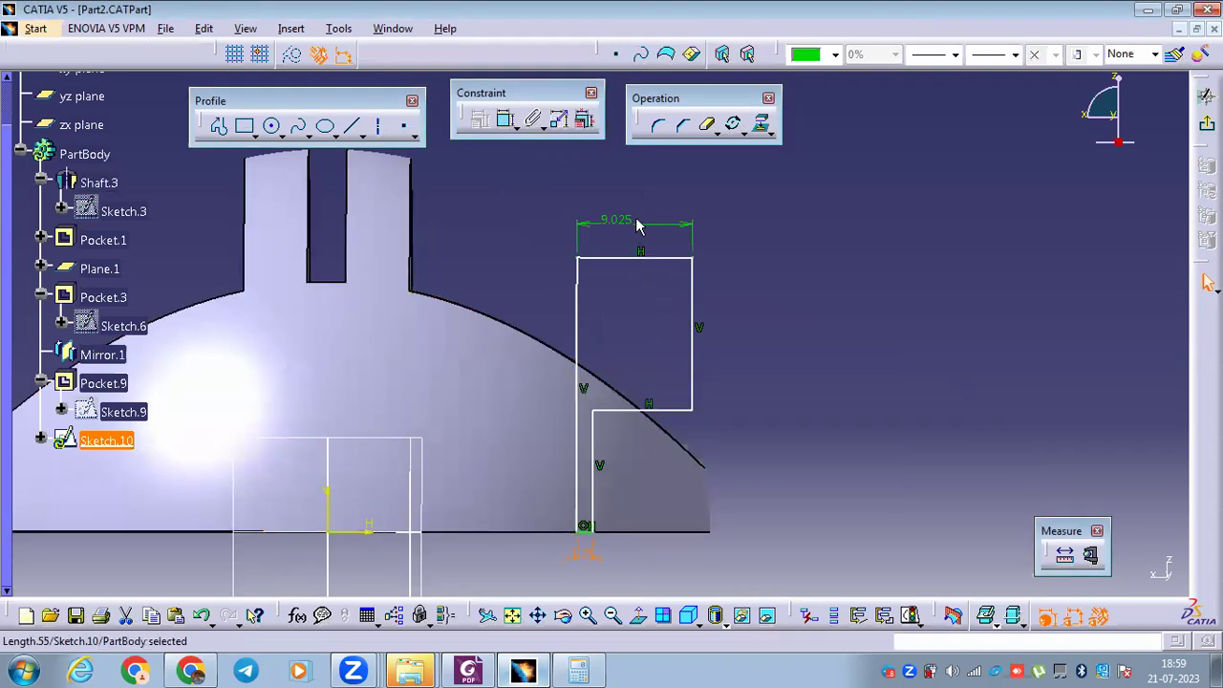
Set the length of the stepped profile's top edge to 5/2 mm.
double_click(605, 234)
text(12)
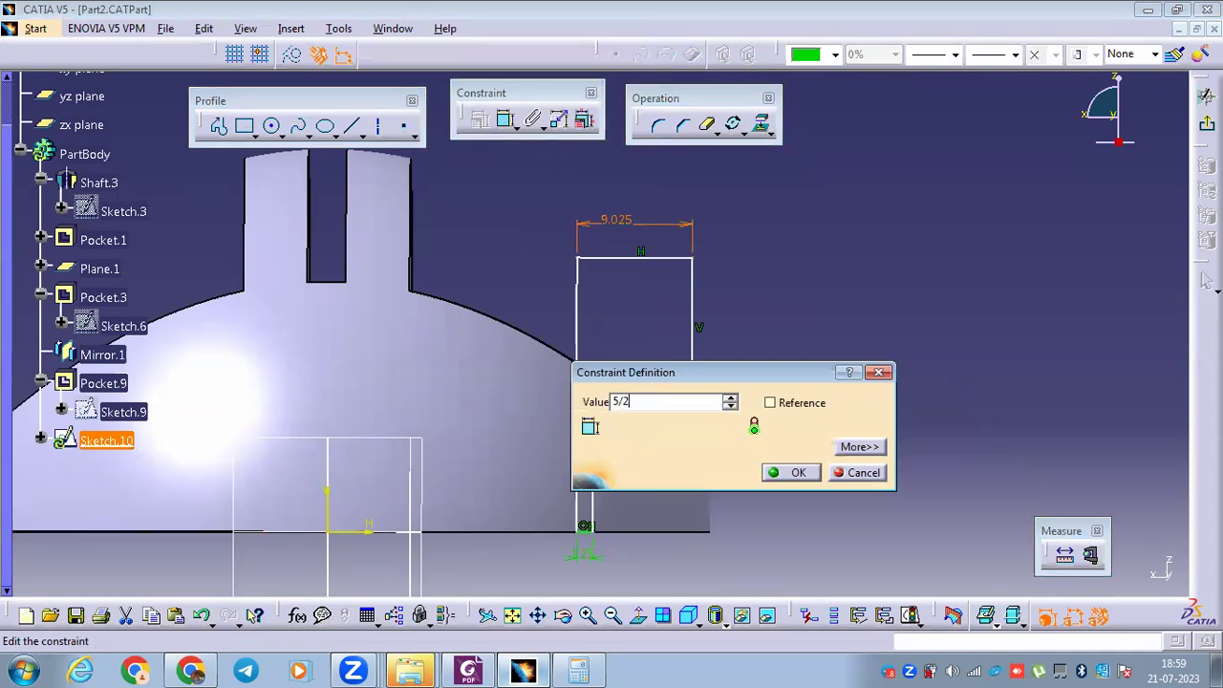
key(Return)
Dimension the height of the profile's narrow lower section and set it to 2.5 mm.
mouse_move(698, 282)
middle_down()
mouse_move(663, 235)
mouse_move(674, 212)
middle_up()
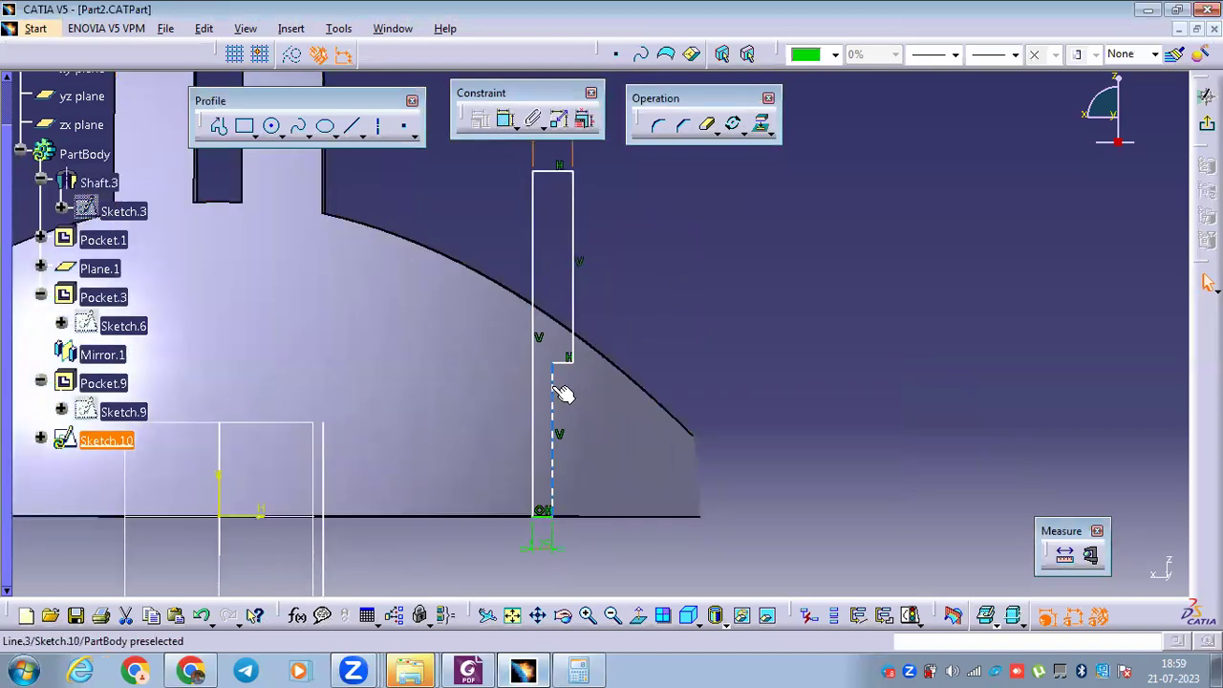
click(553, 426)
click(505, 118)
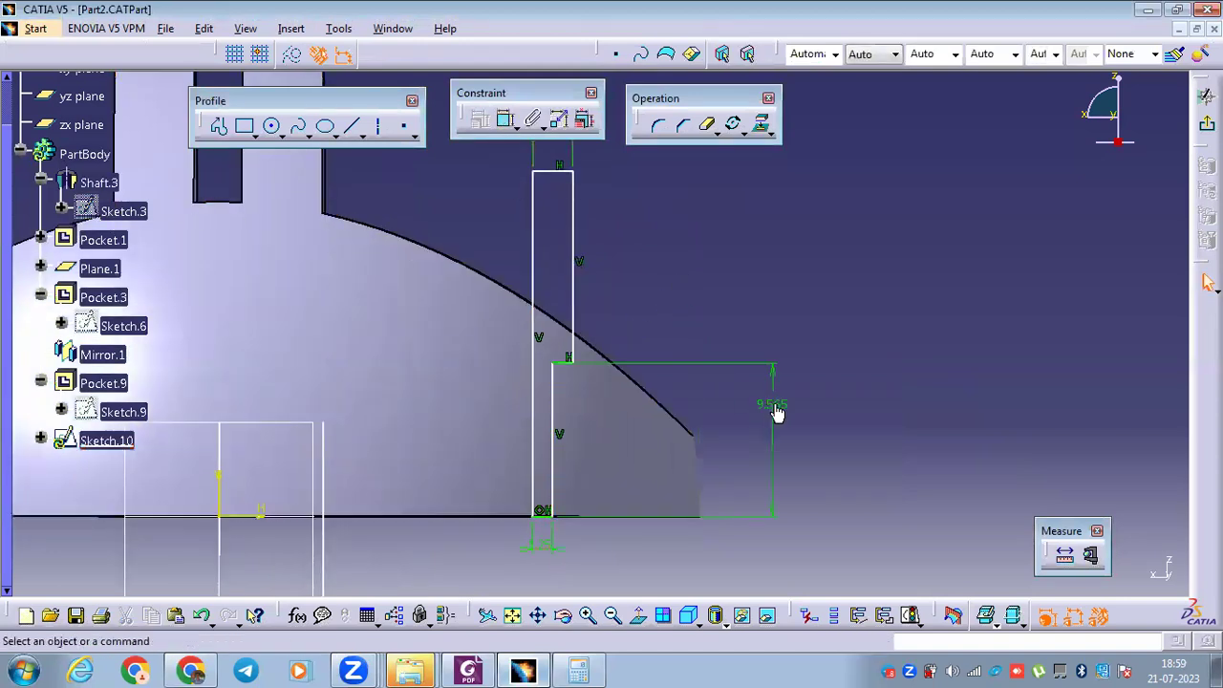
double_click(776, 412)
text(2)
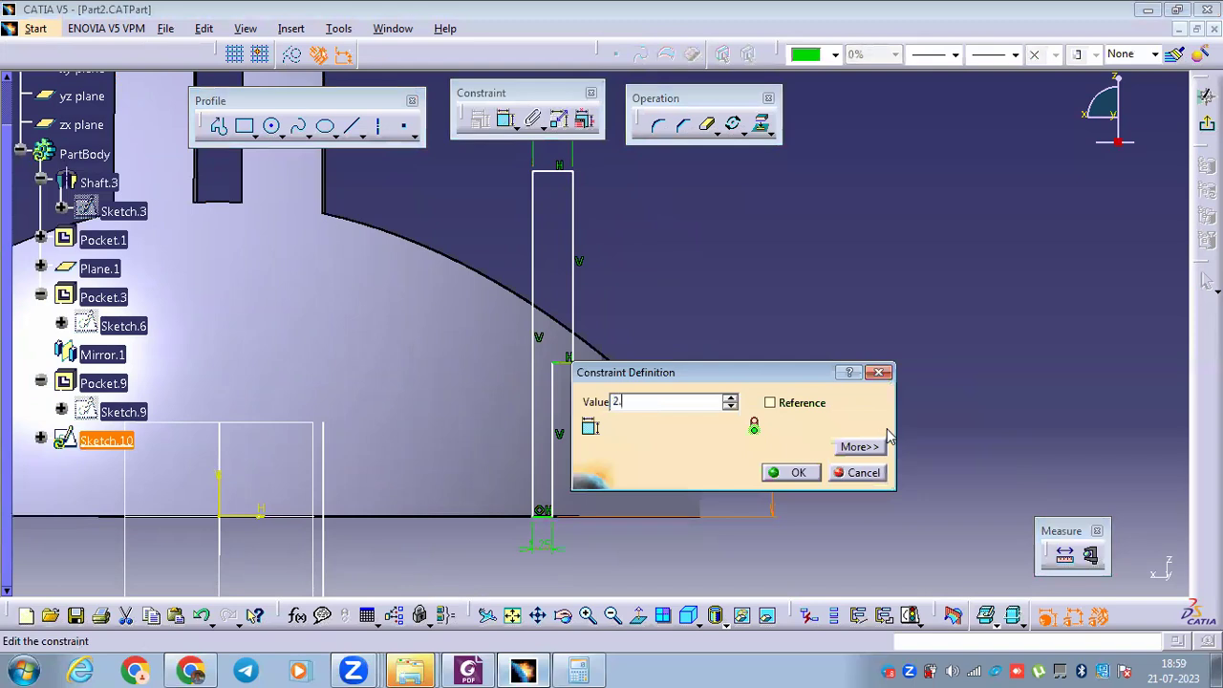
text(.5)
key(Return)
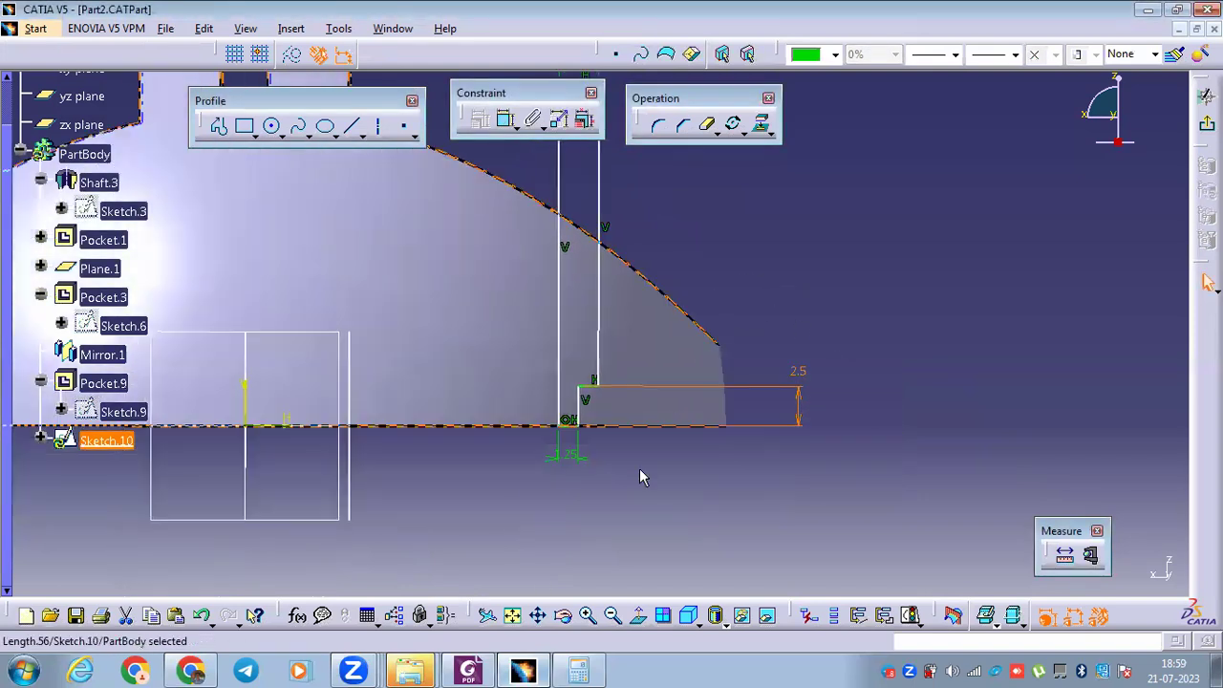
Check the hole spacing in the Mech exercise book PDF, and constrain the profile's long vertical edge 15 mm from the vertical axis in CATIA.
click(468, 671)
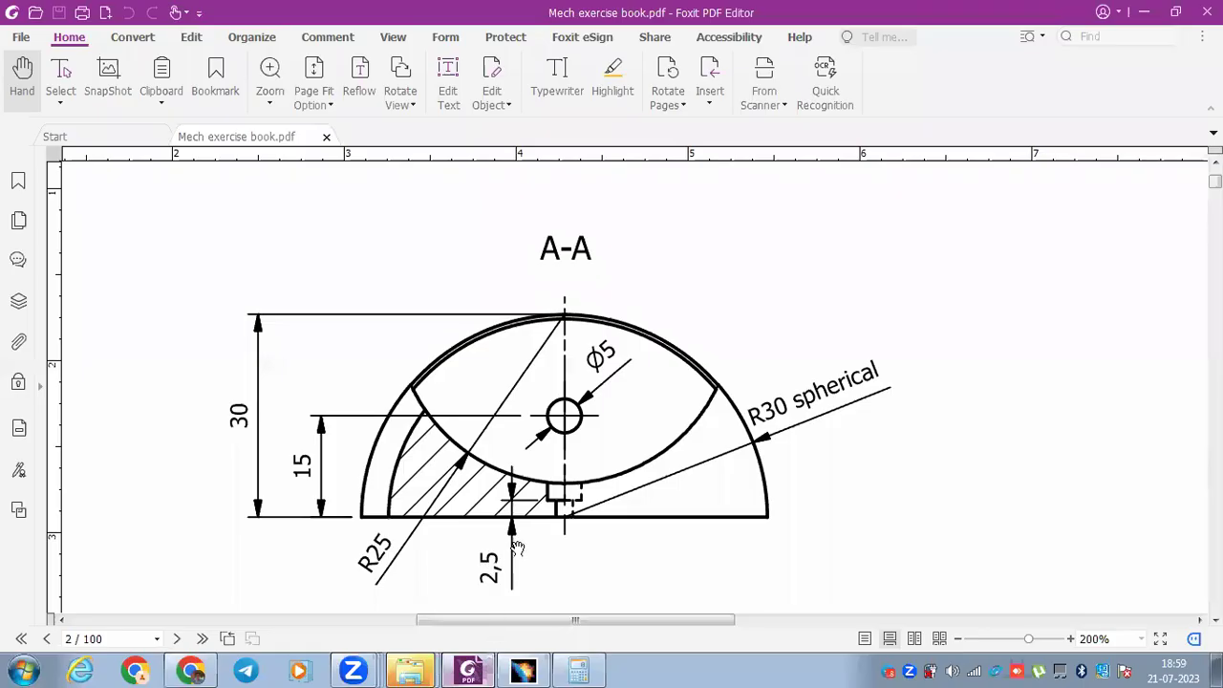
scroll(519, 546, down, 10)
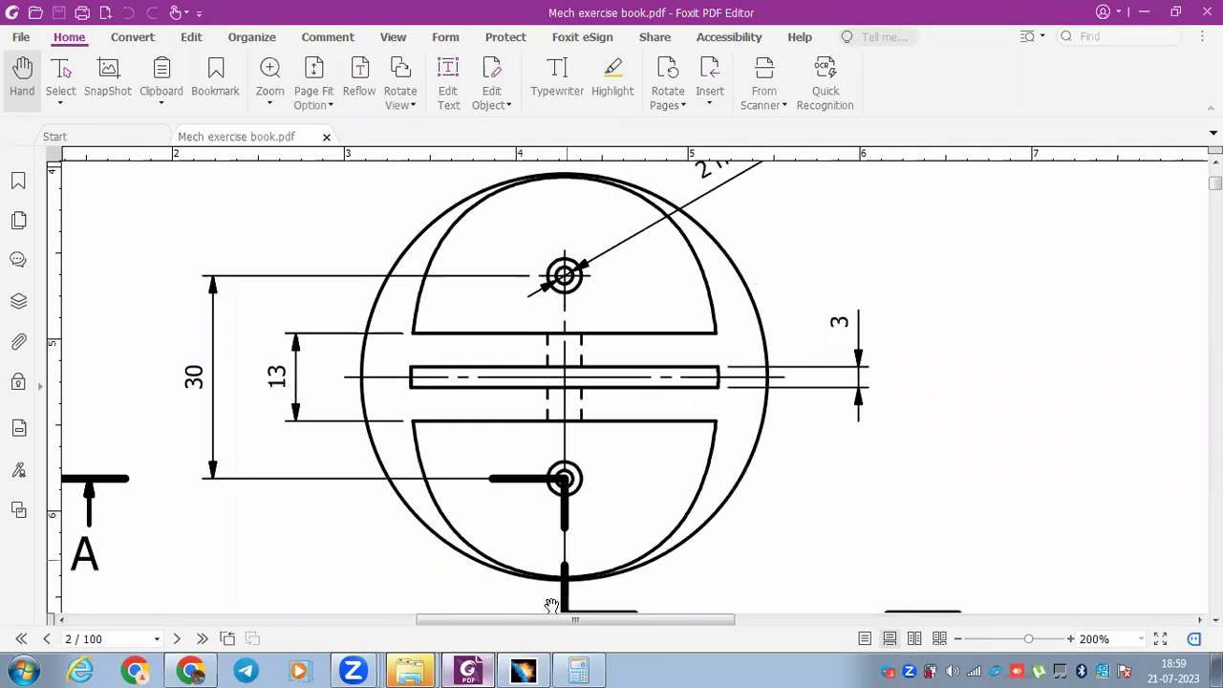
click(523, 670)
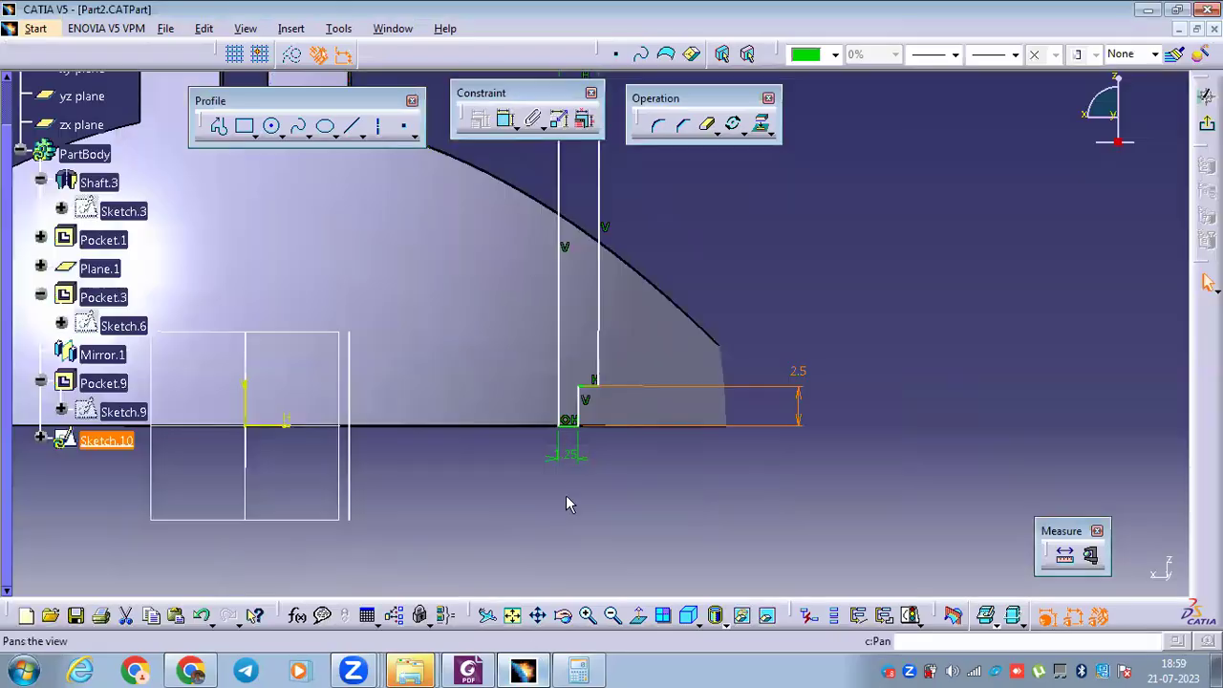
click(560, 342)
click(505, 121)
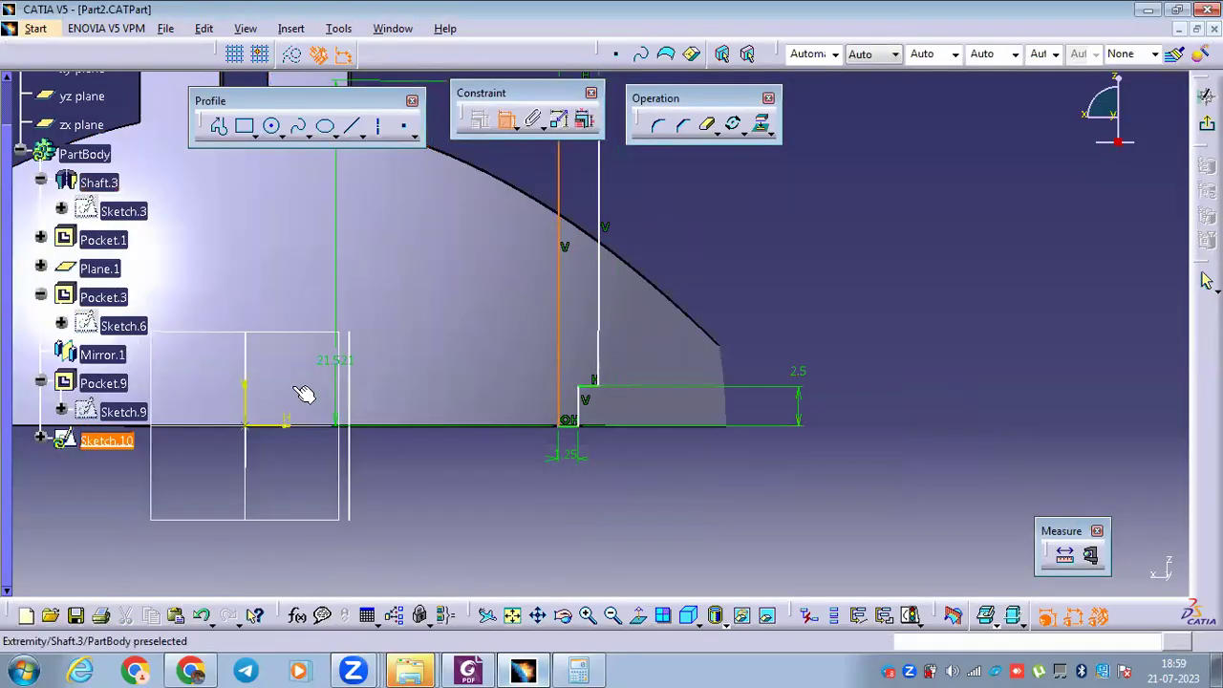
click(247, 401)
click(453, 508)
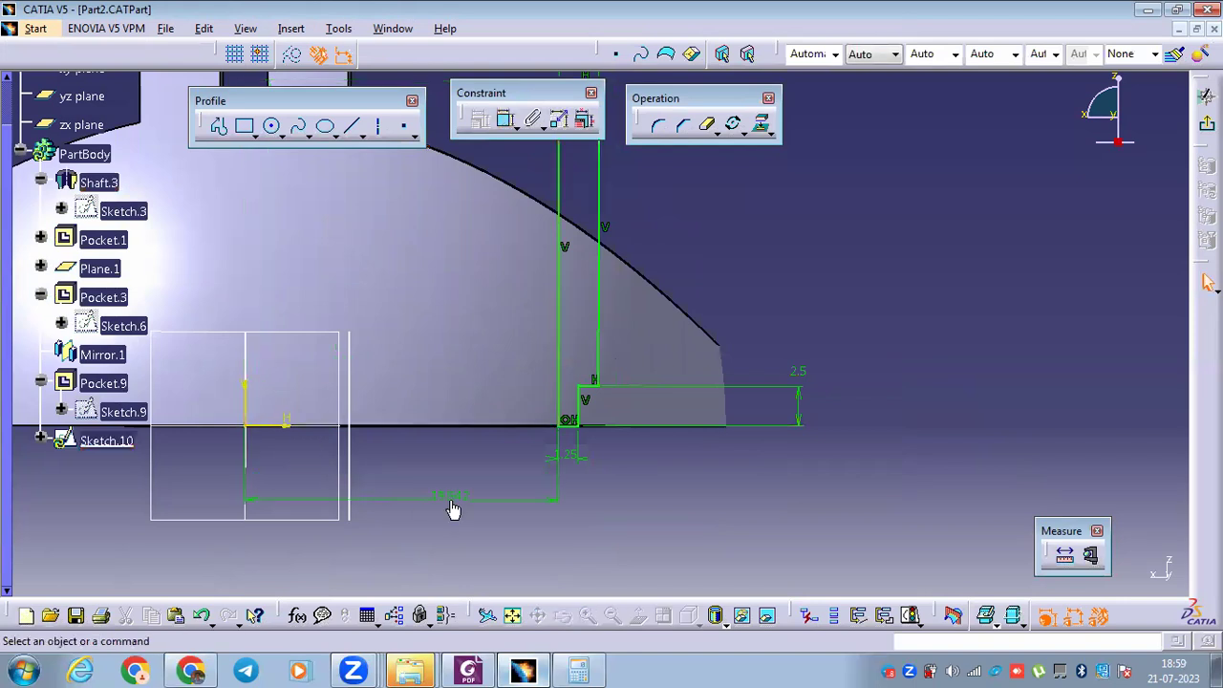
double_click(452, 498)
text(1)
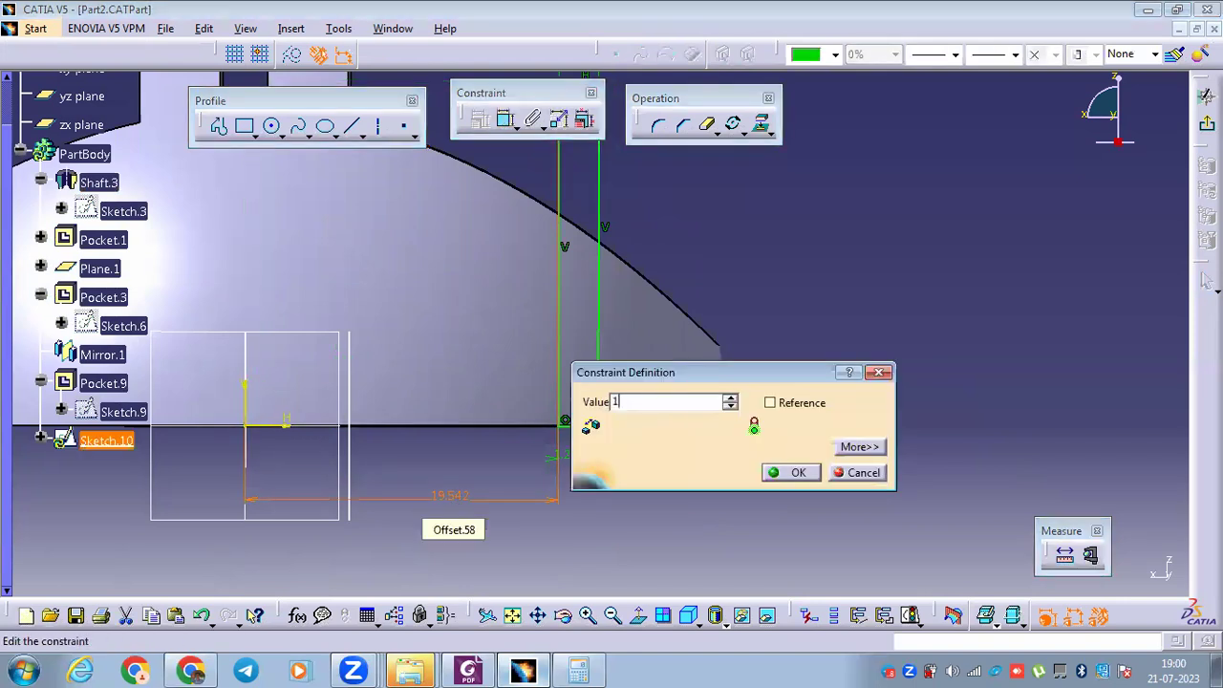
text(5)
key(Return)
Dimension the outer vertical edge of the profile's wide upper section, set it to 20 mm and exit the sketch.
middle_drag(841, 277, 830, 411)
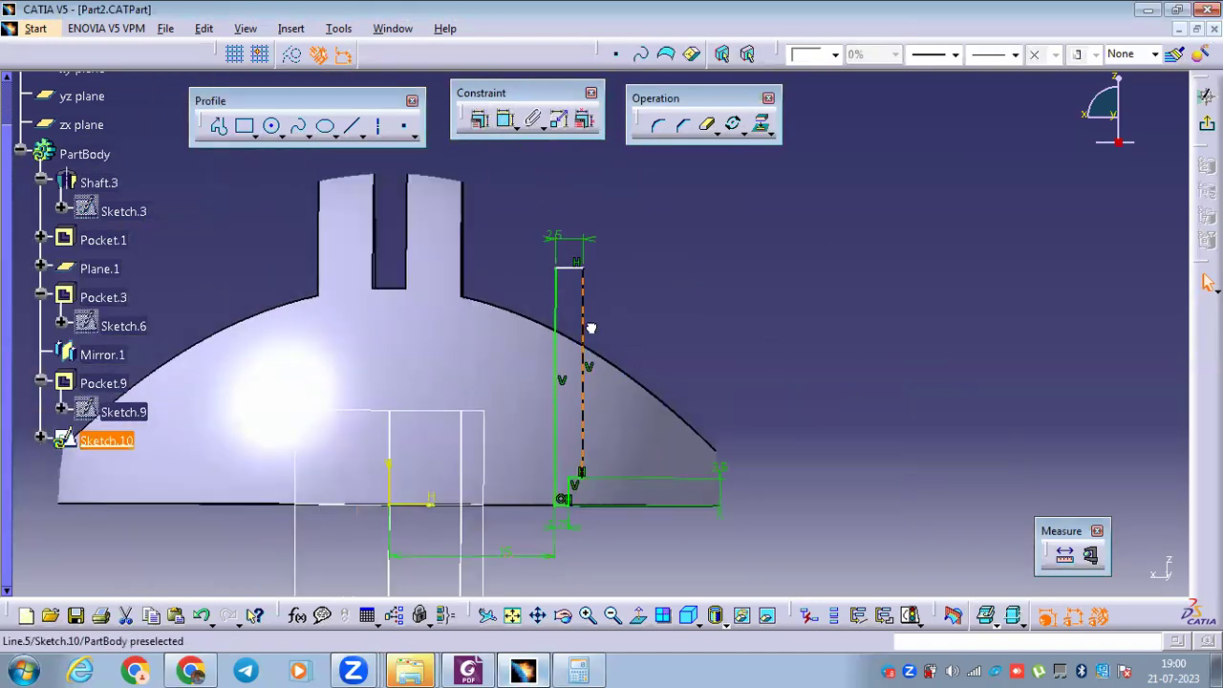
click(713, 279)
click(507, 121)
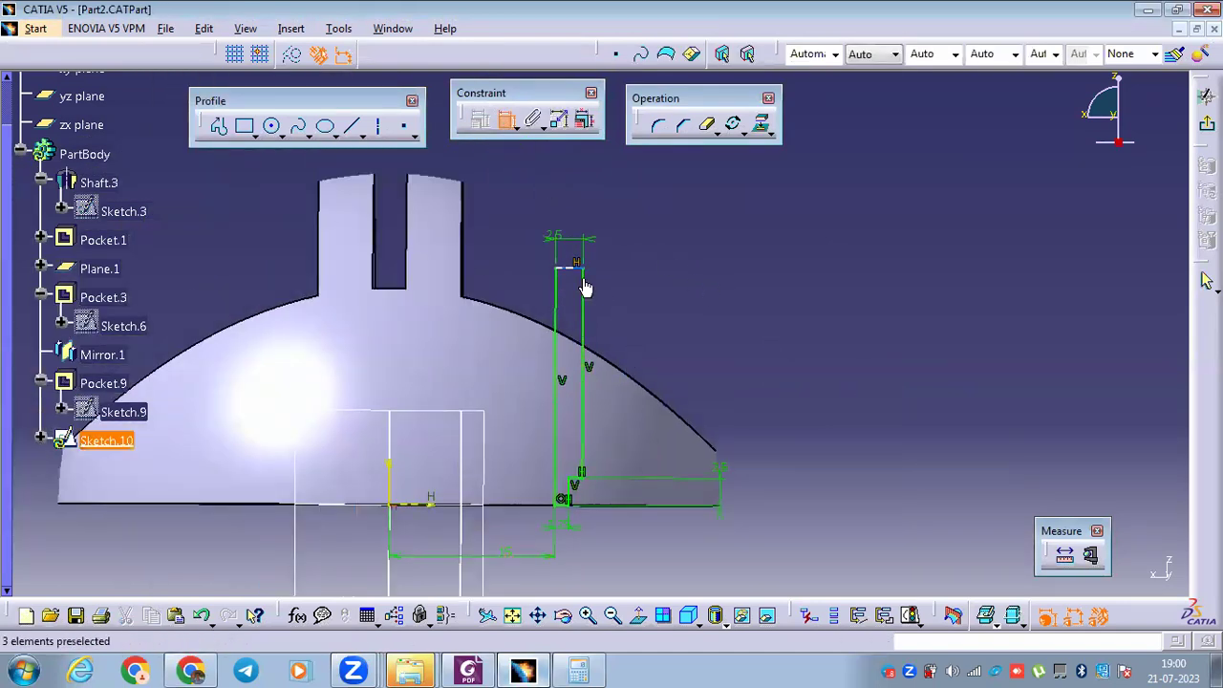
click(583, 298)
double_click(731, 307)
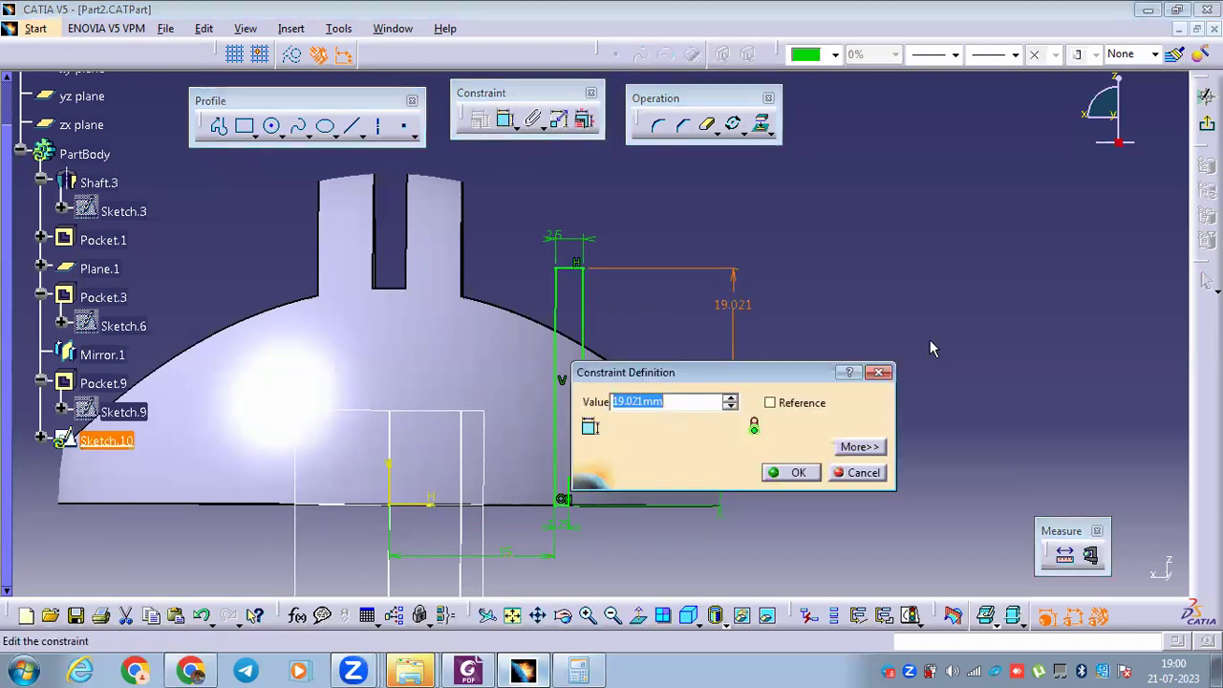
text(2)
key(Return)
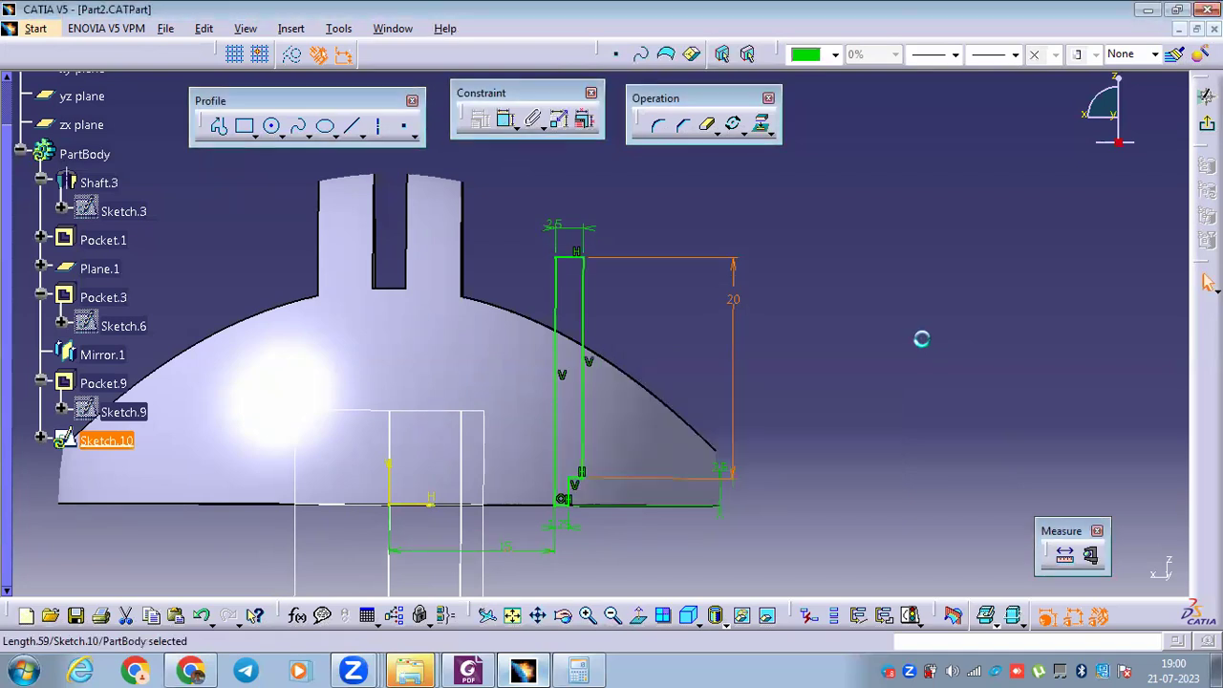
click(923, 339)
middle_drag(725, 418, 670, 452)
click(1207, 125)
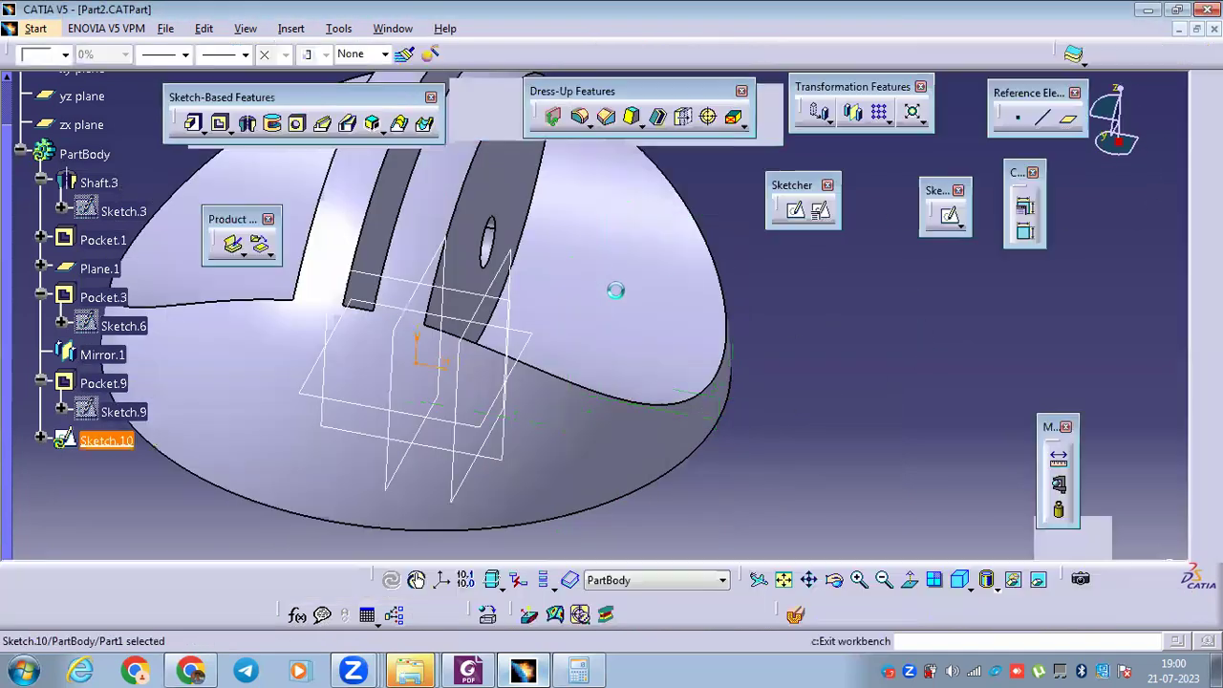
Cut the stepped profile as a Groove around its long vertical edge, with a first angle of 360 and a second angle of 0 degrees.
middle_drag(555, 306, 367, 217)
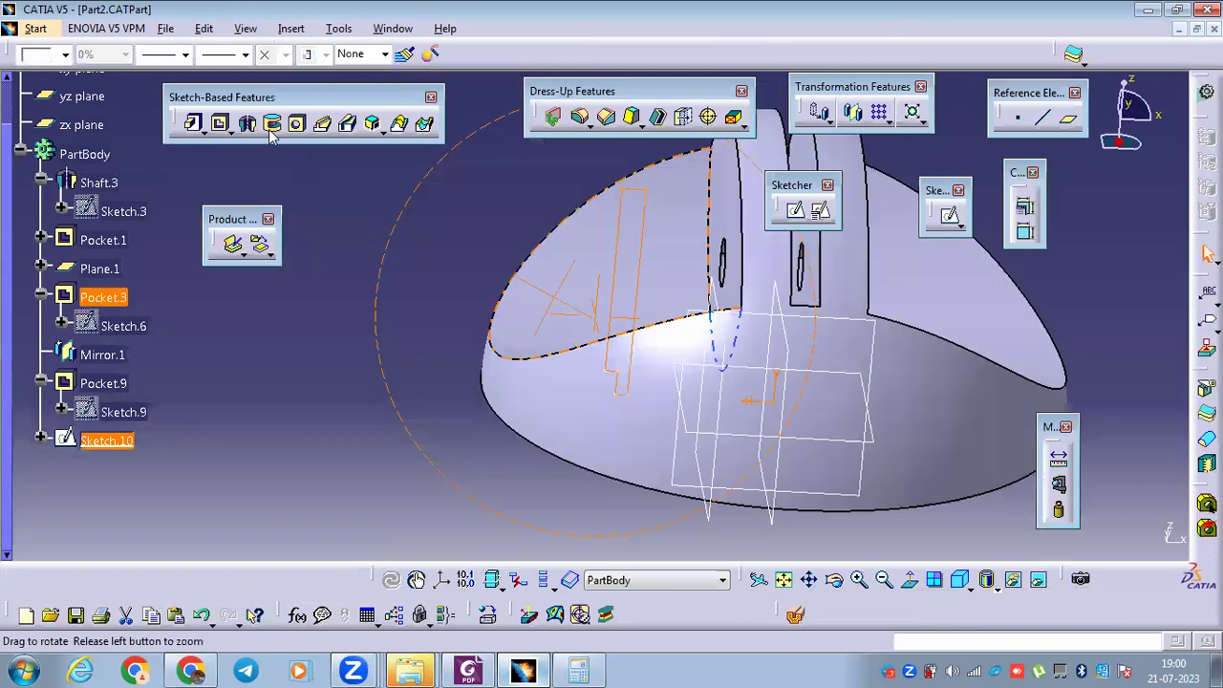
click(271, 130)
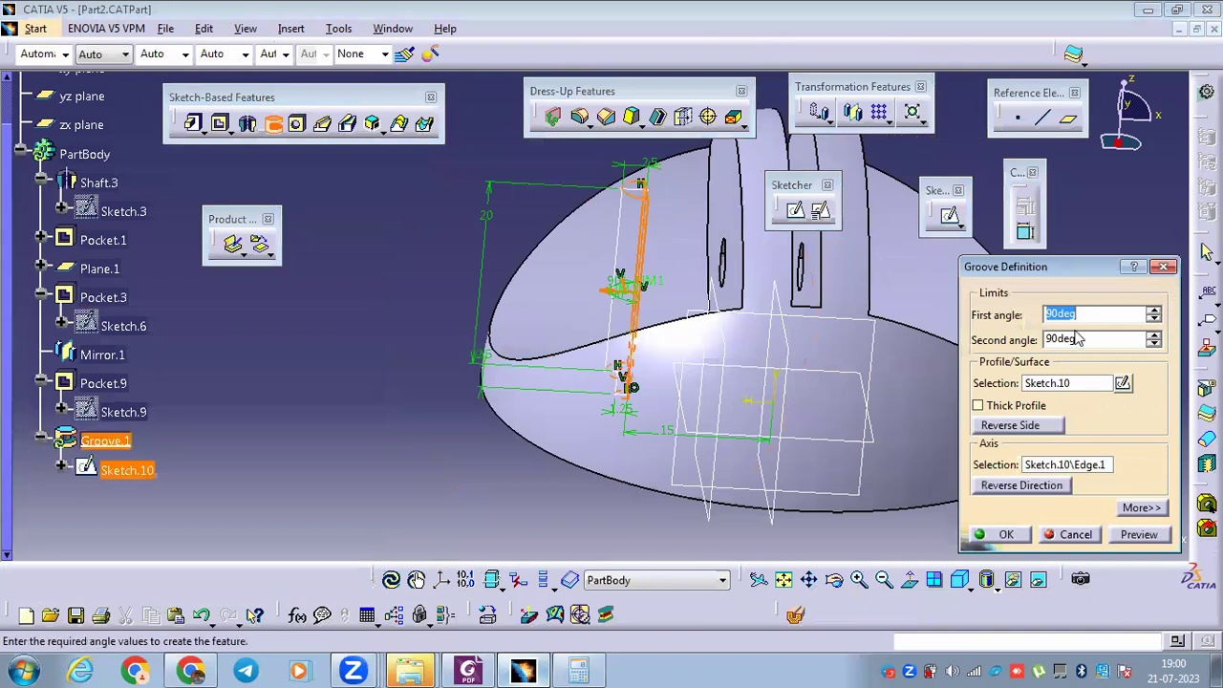
key(Tab)
text(0)
click(1080, 318)
text(360)
key(Return)
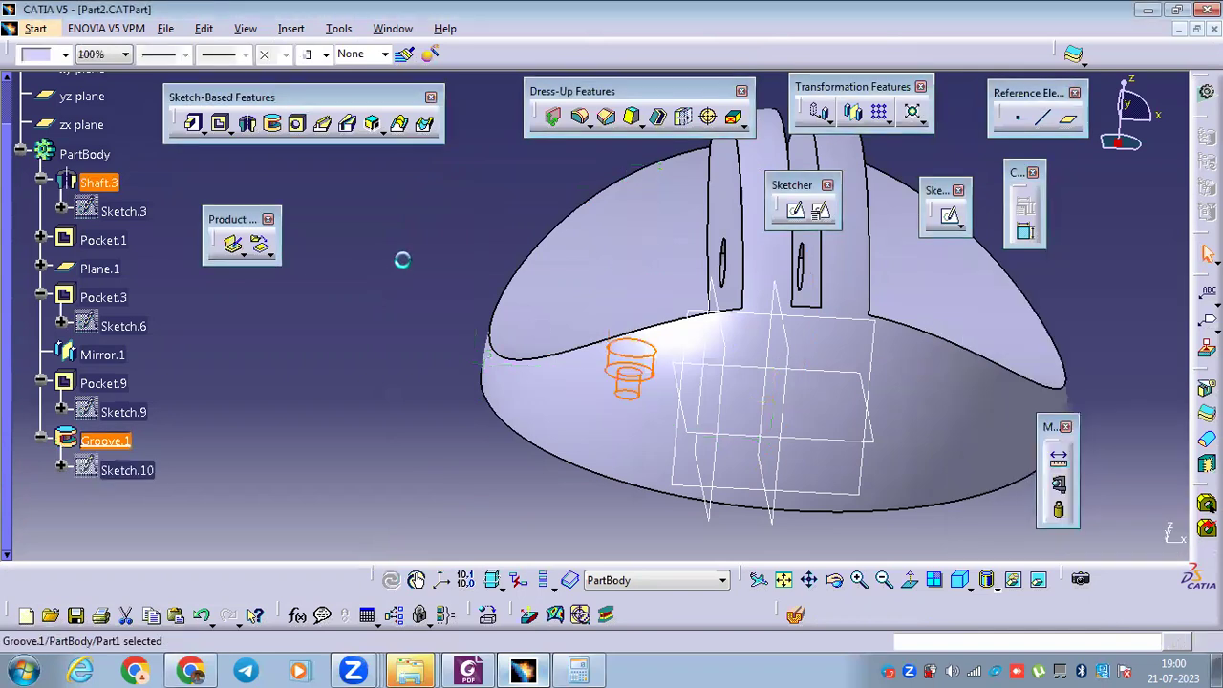
Mirror the stepped-hole groove about the dome's central plane, continuing past the non-movable elements warning, and save the part.
middle_drag(582, 357, 752, 391)
middle_drag(704, 352, 276, 141)
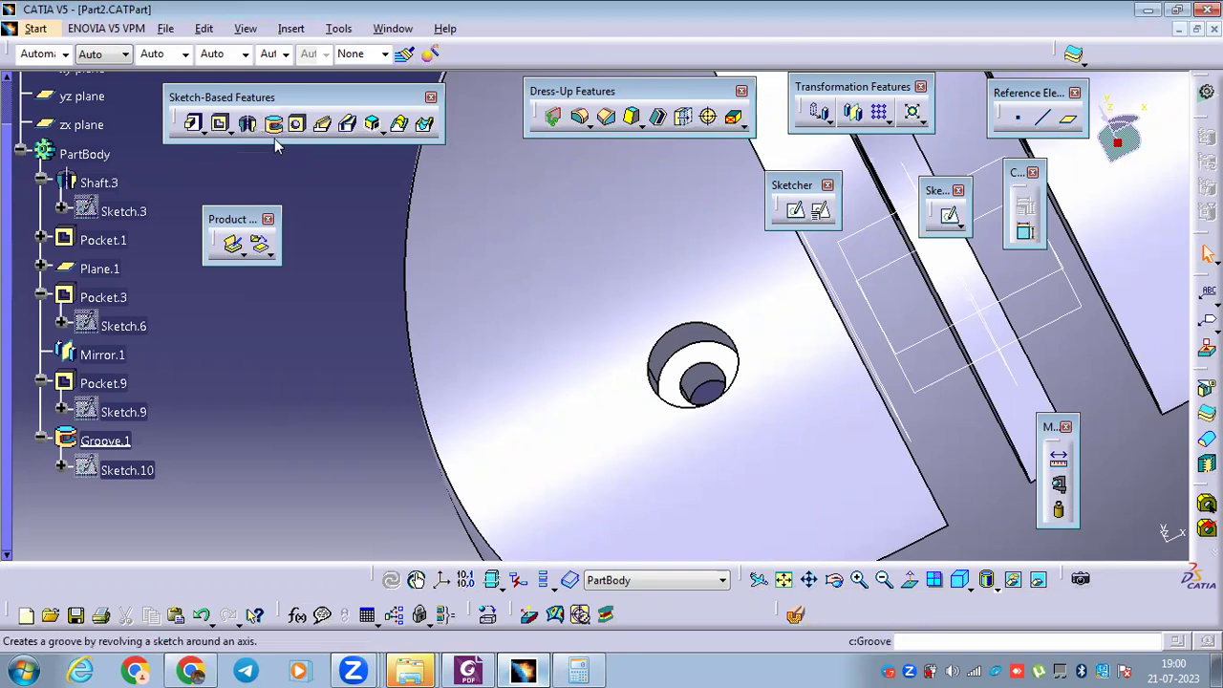
middle_drag(387, 325, 543, 429)
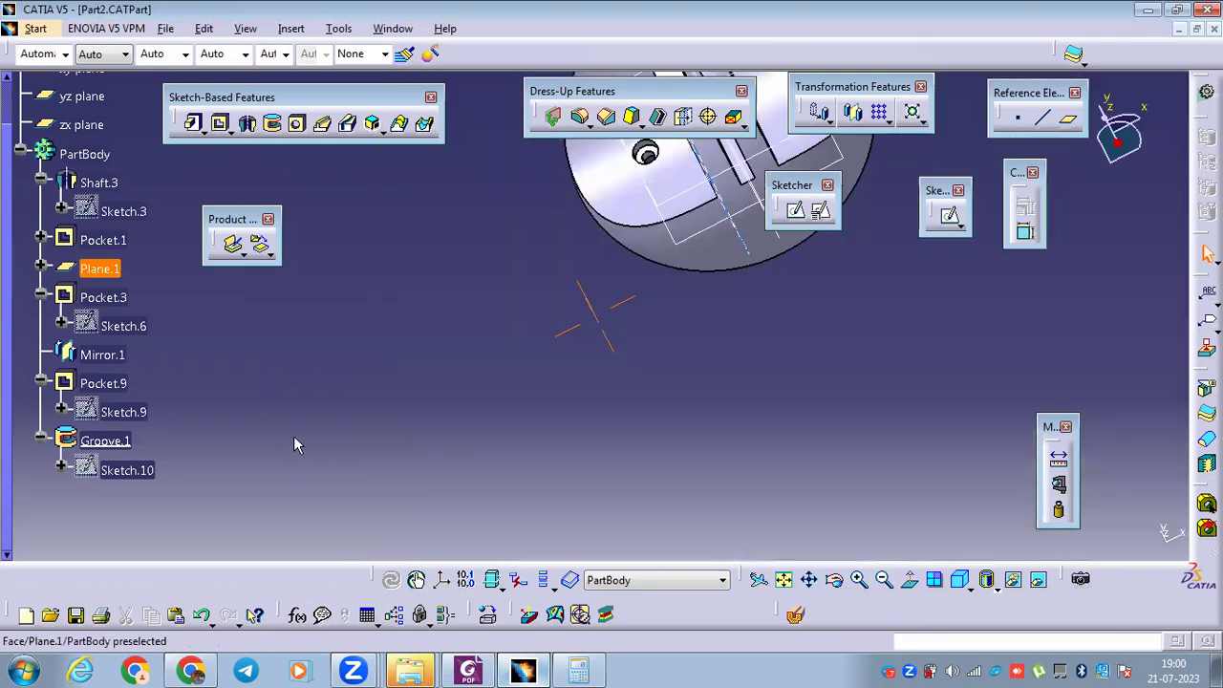
click(127, 443)
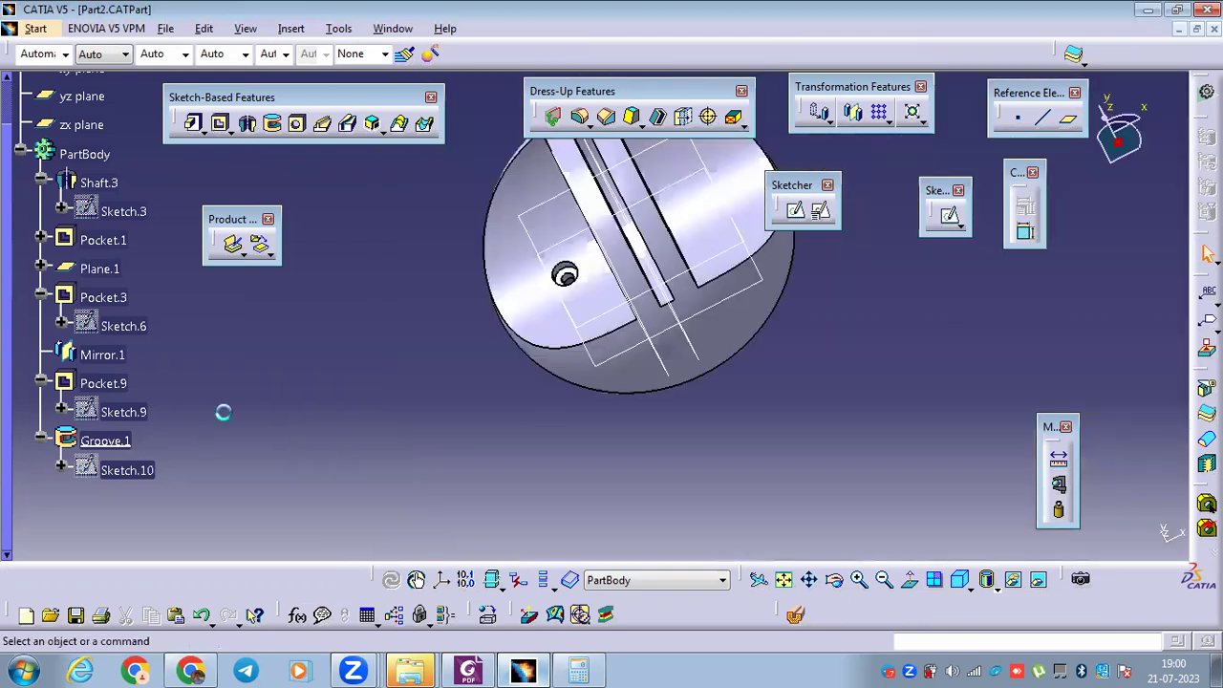
click(853, 113)
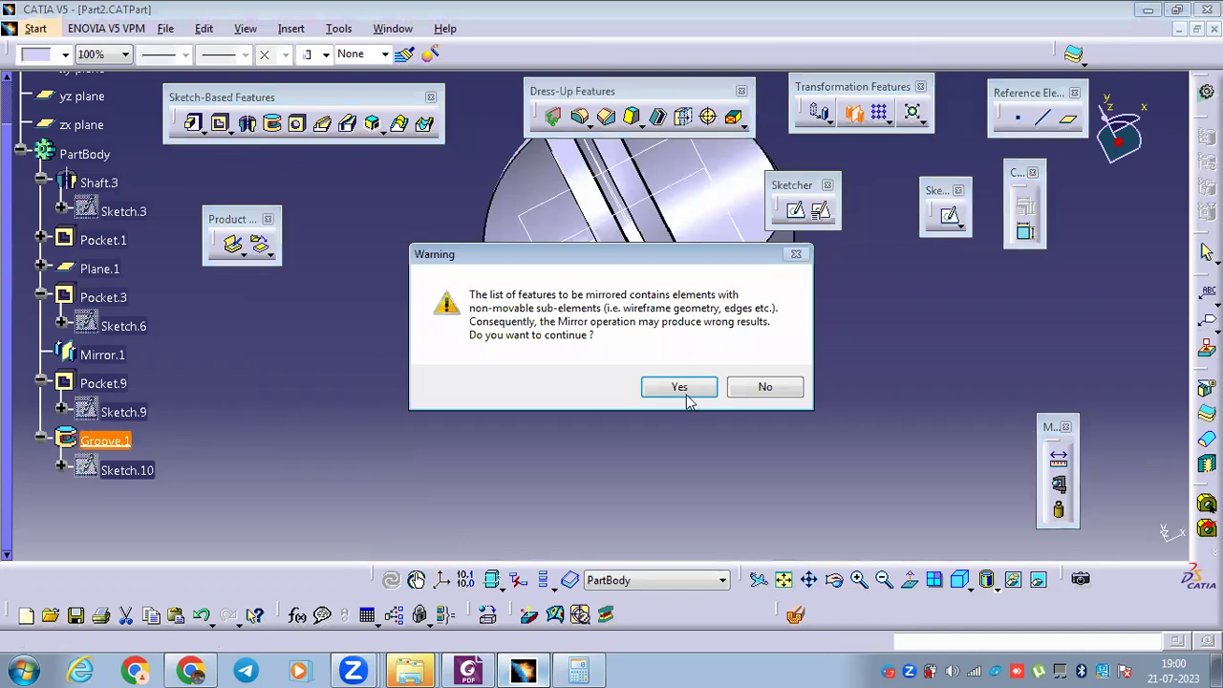
click(684, 392)
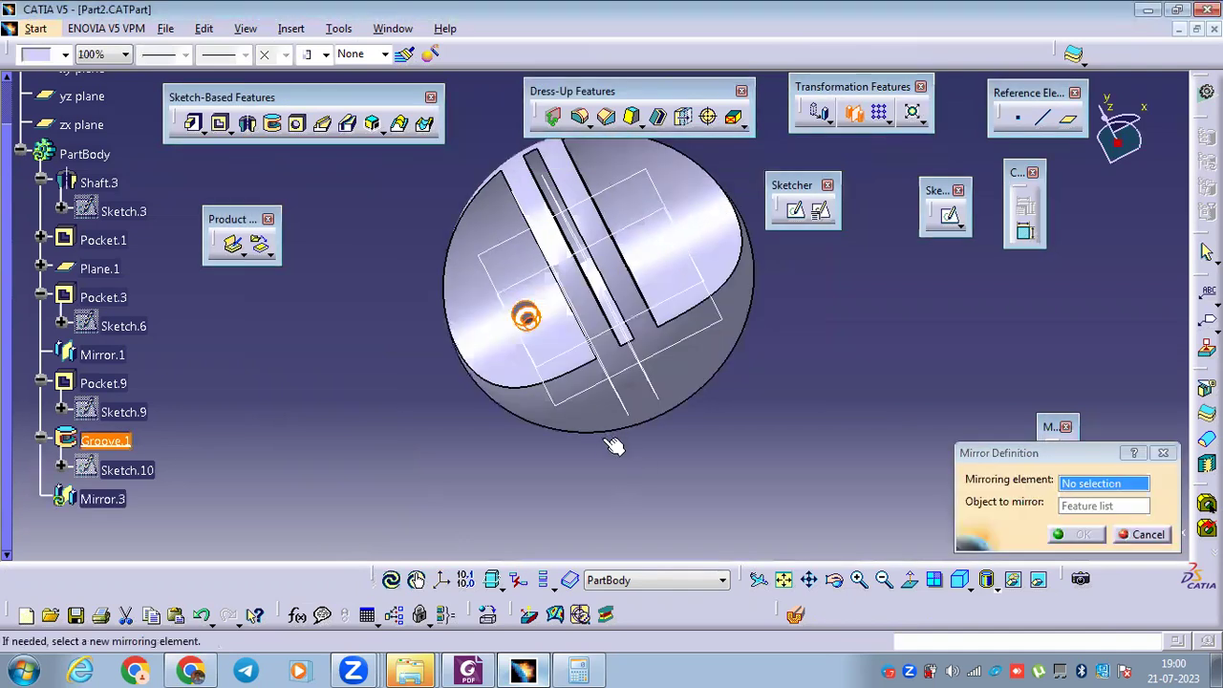
click(616, 449)
click(1078, 534)
middle_drag(627, 382, 768, 397)
key(ctrl+s)
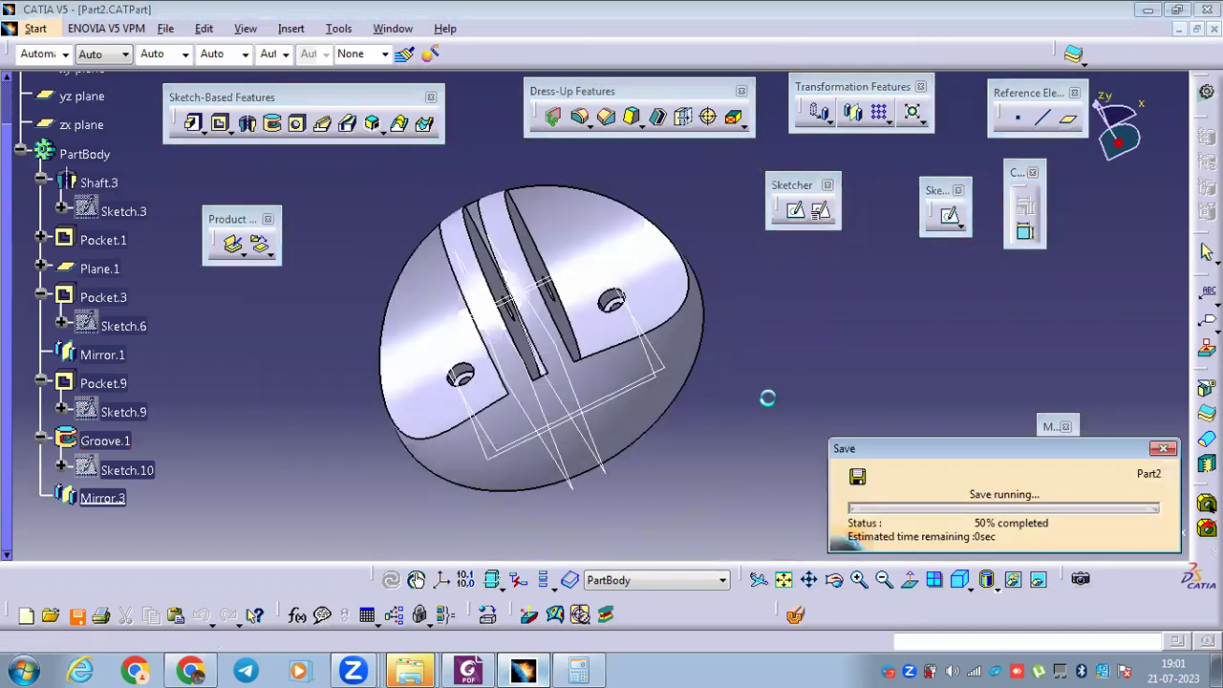
Switch to the Mech exercise book PDF and browse pages 4 to 11 for the next part to model.
click(468, 671)
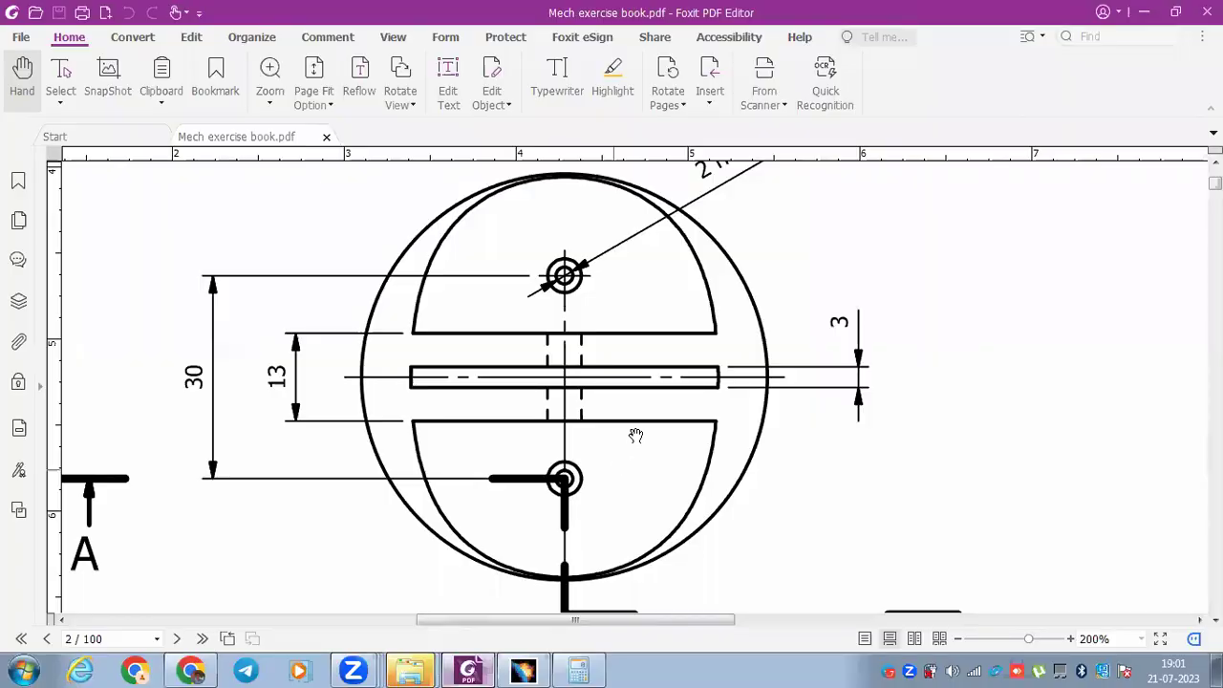
ctrl+scroll(635, 436, down, 4)
scroll(635, 436, down, 4)
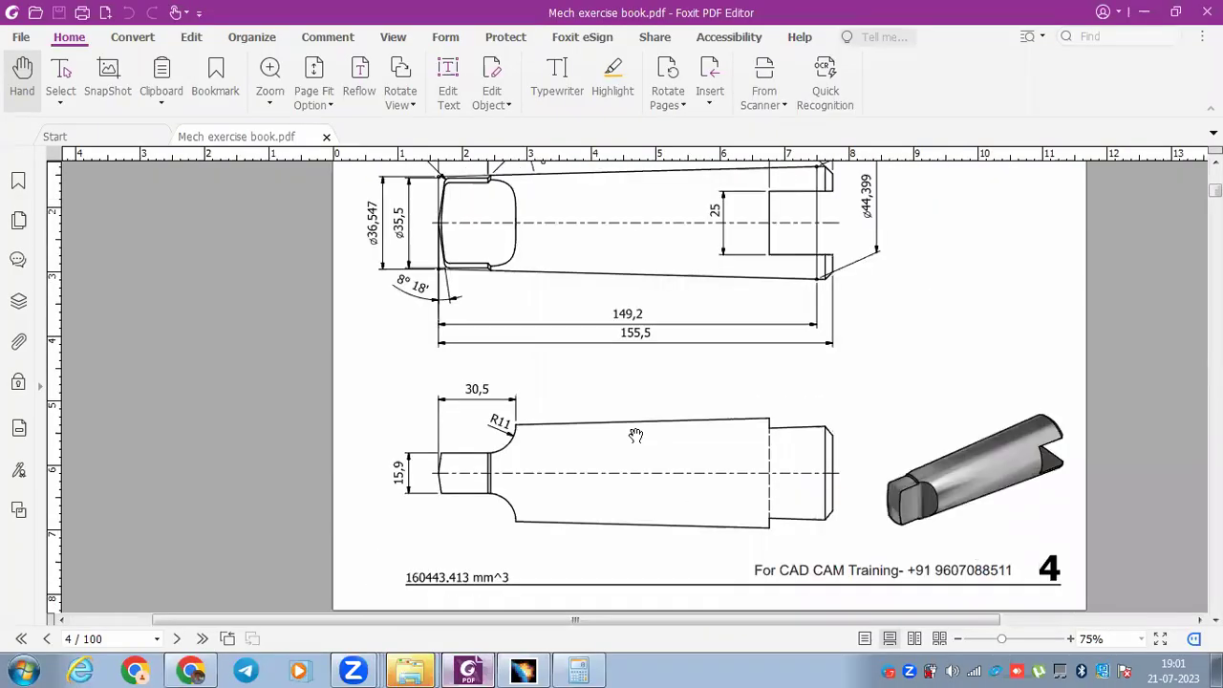
scroll(635, 435, up, 1)
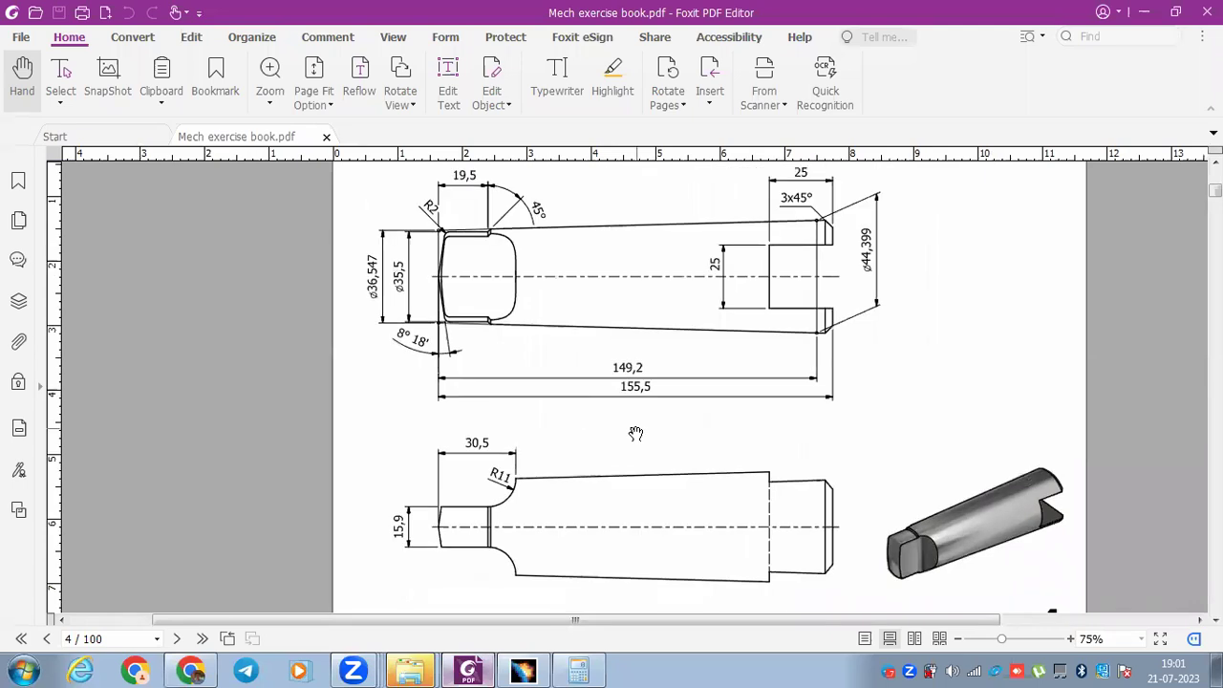
scroll(636, 434, down, 1)
scroll(635, 434, down, 2)
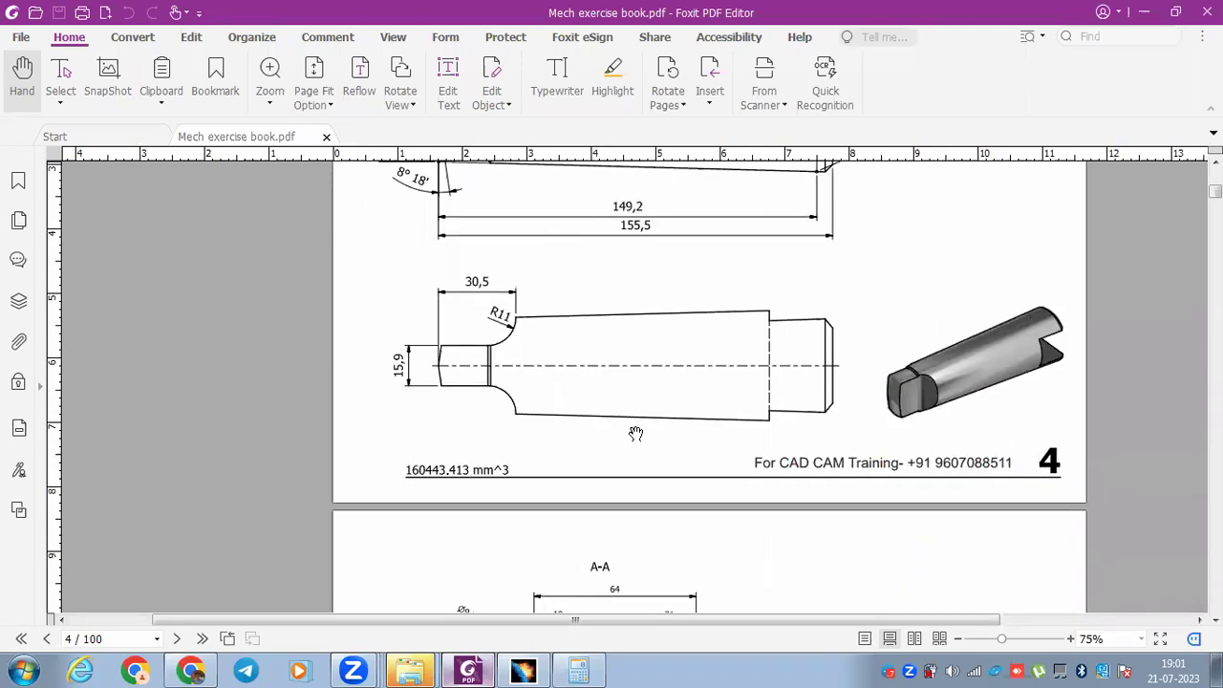
scroll(635, 434, down, 5)
scroll(636, 435, down, 14)
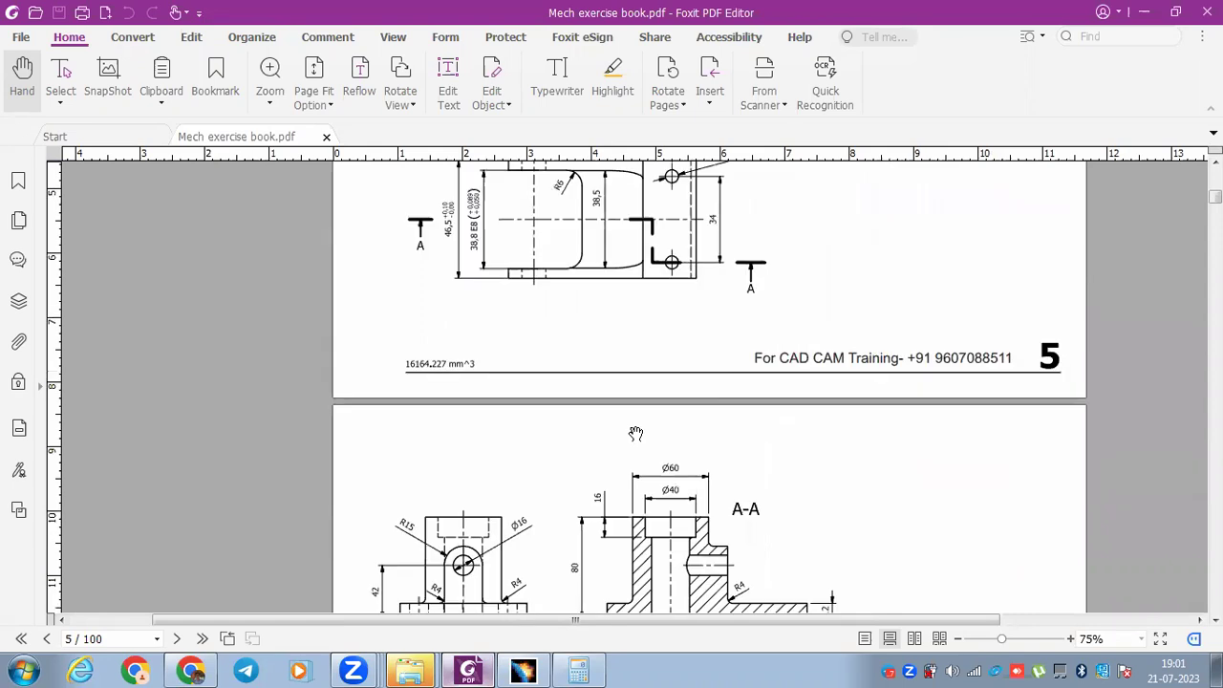
scroll(635, 433, down, 7)
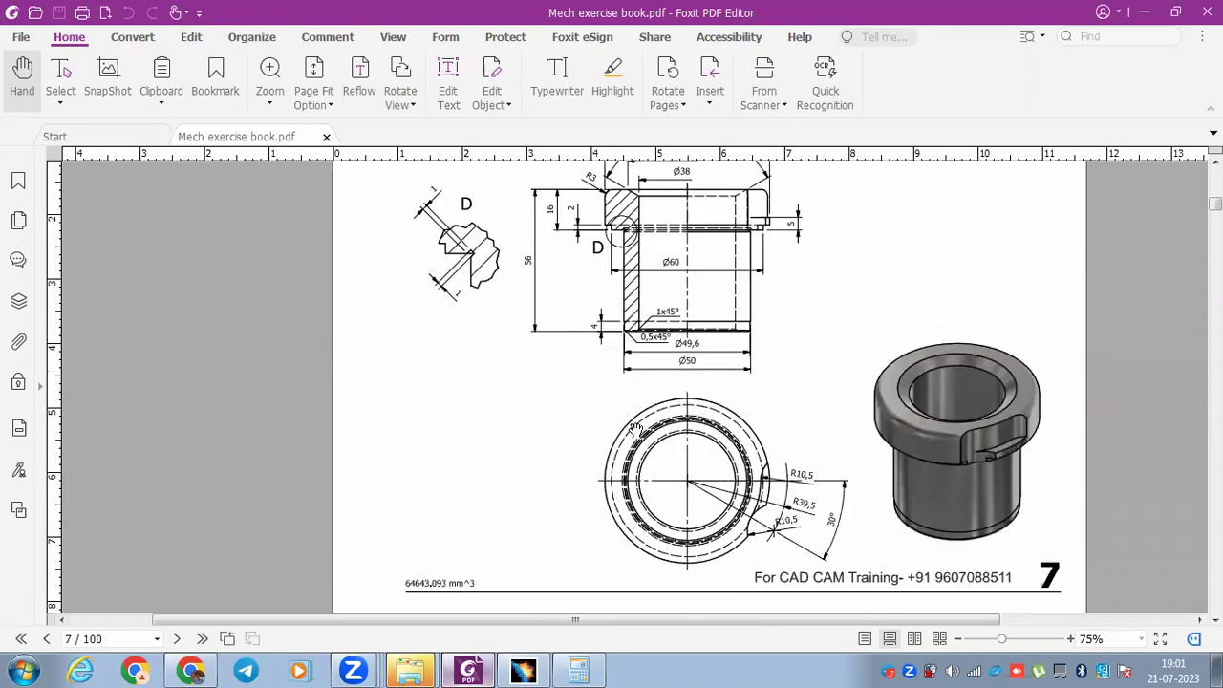
scroll(636, 429, down, 13)
scroll(635, 428, down, 8)
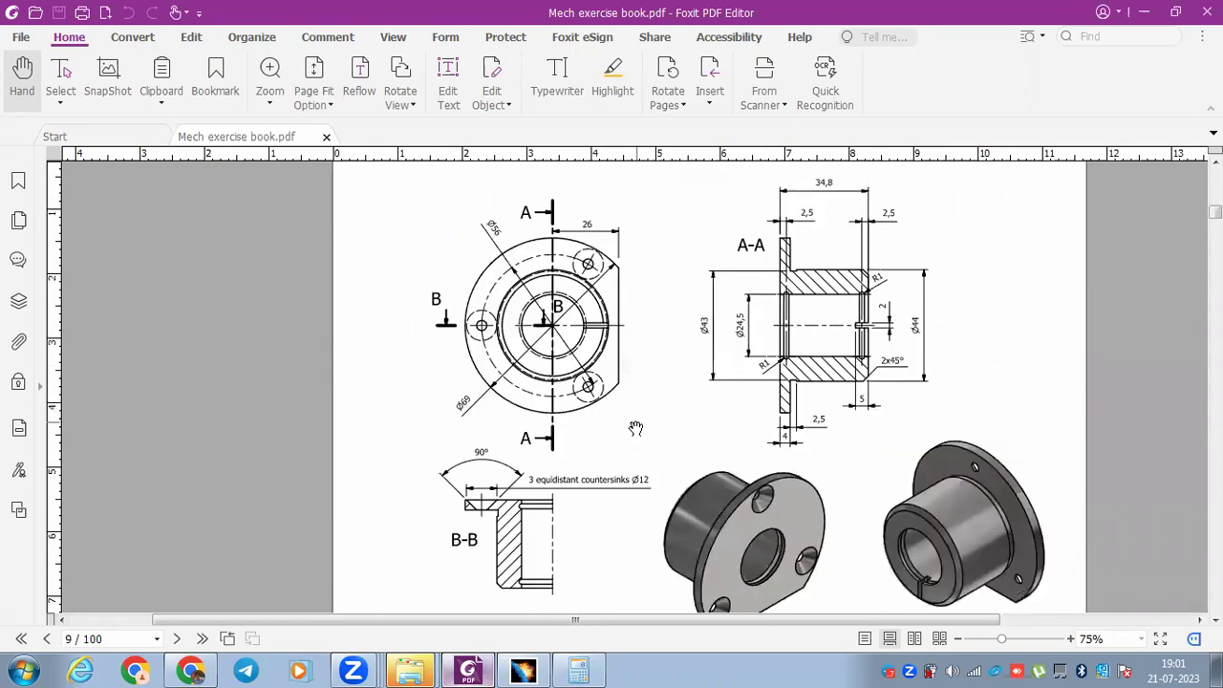
scroll(635, 425, down, 8)
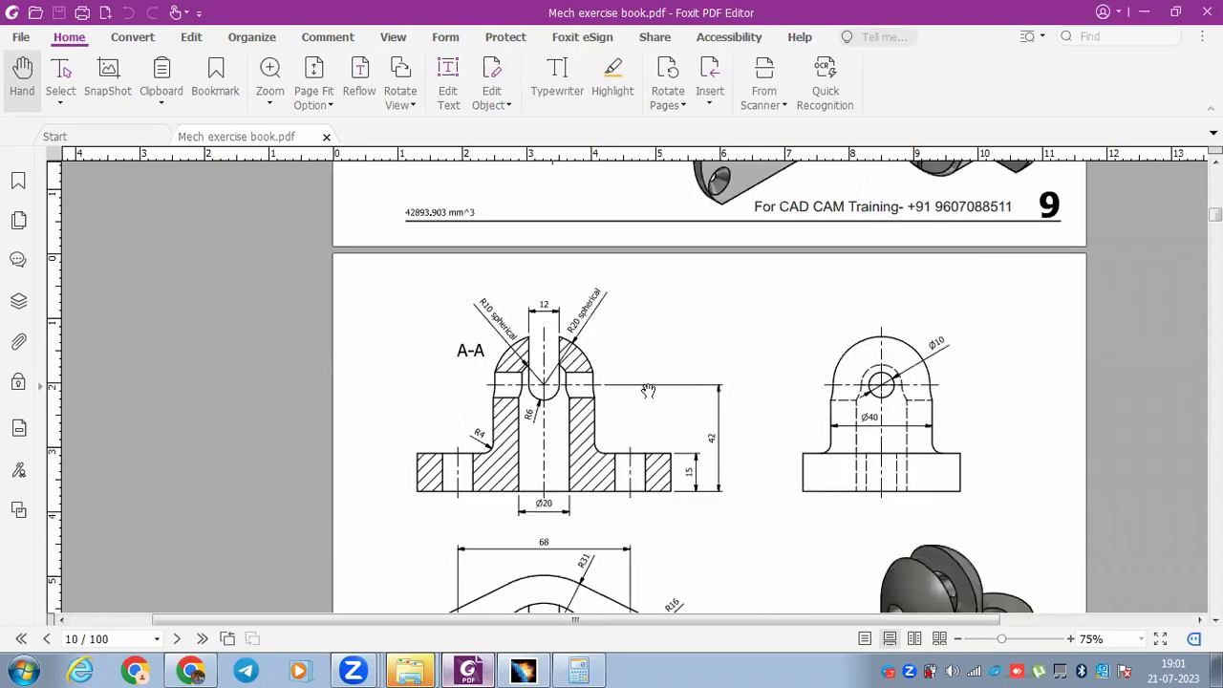
scroll(640, 421, down, 2)
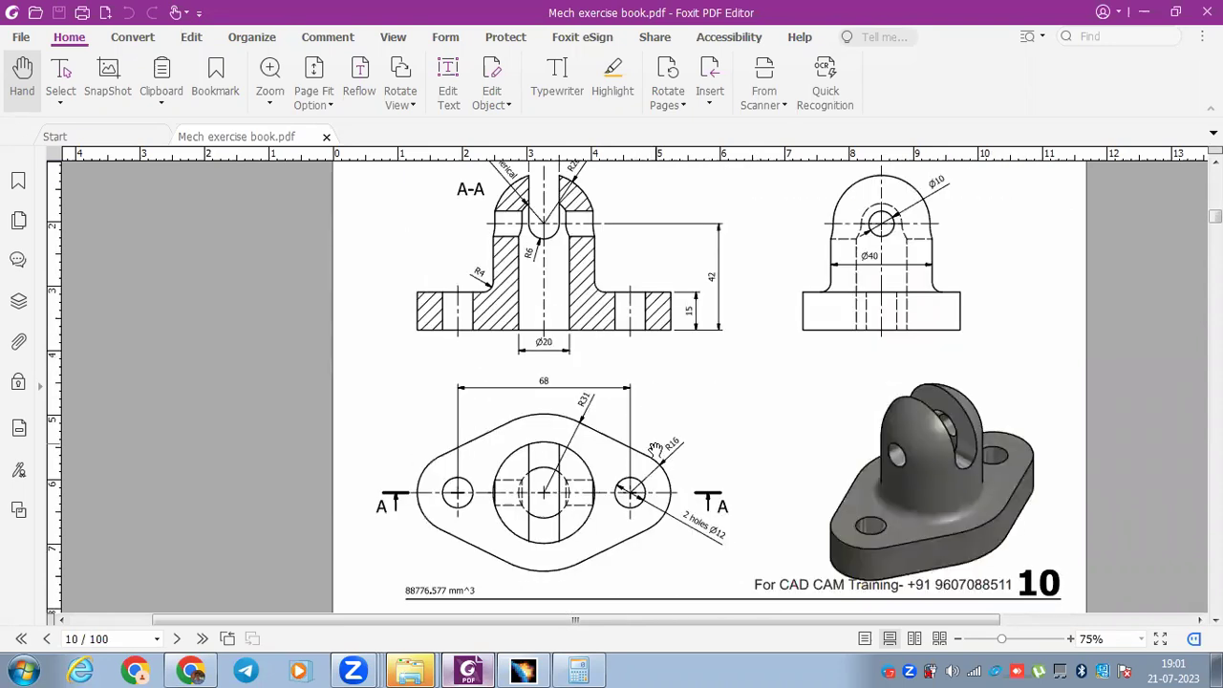
scroll(655, 449, up, 9)
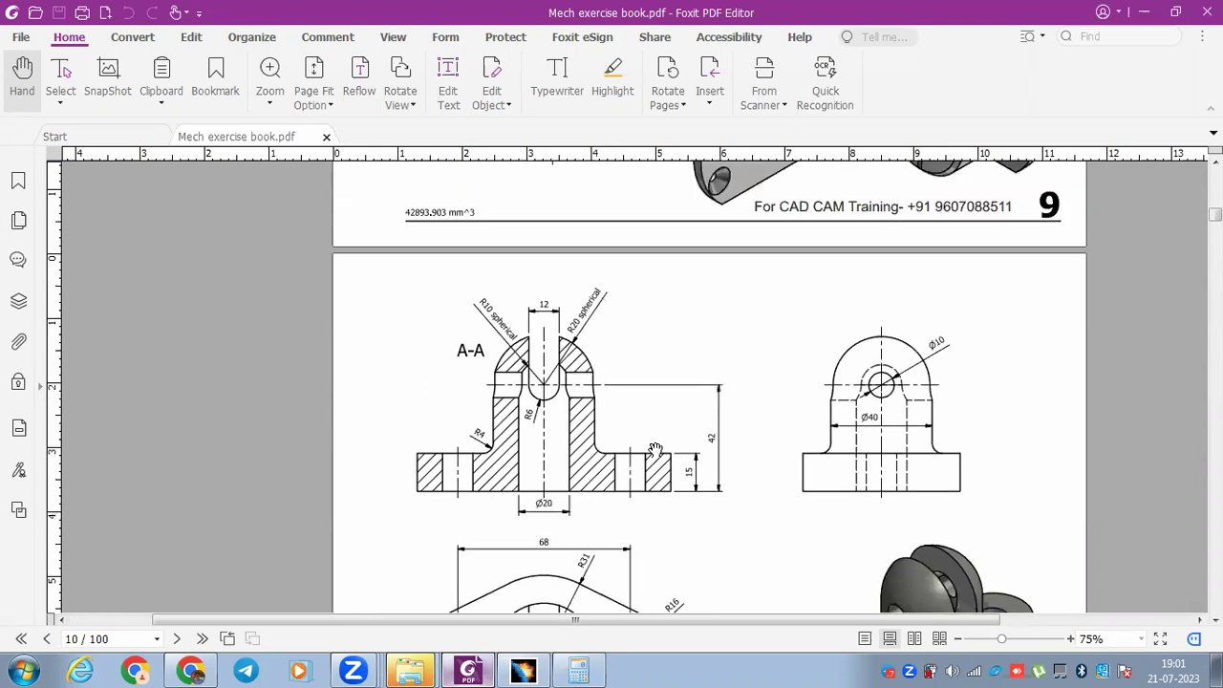
scroll(655, 449, up, 9)
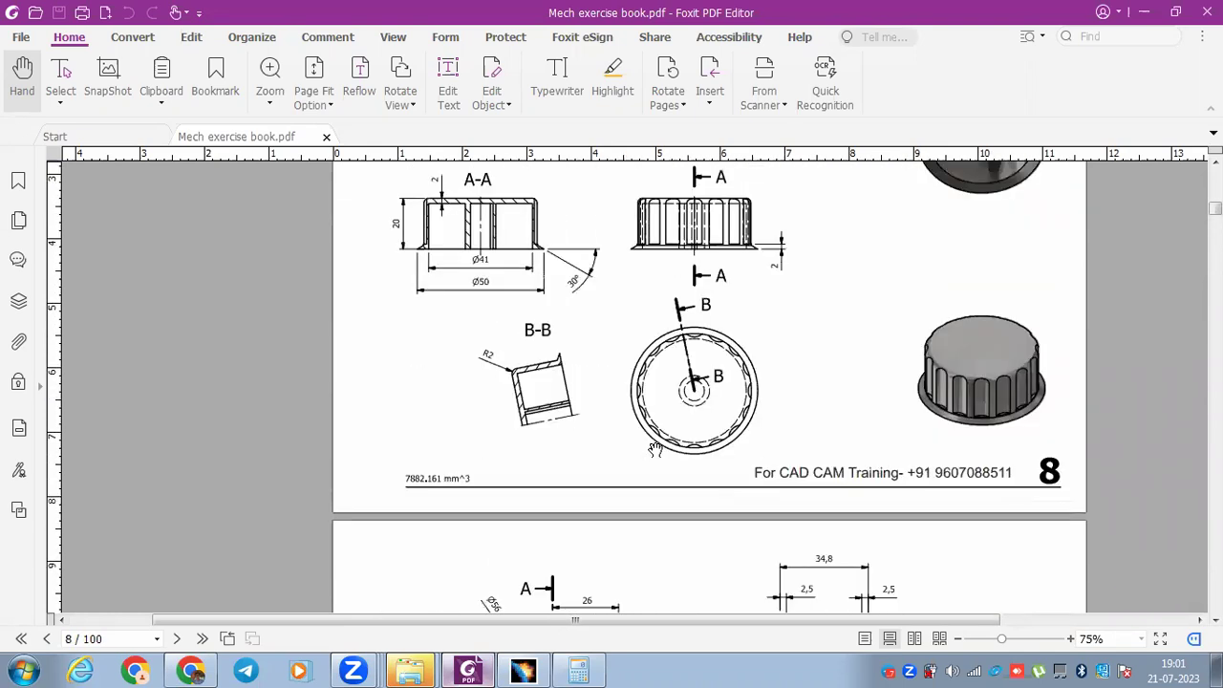
scroll(655, 449, up, 8)
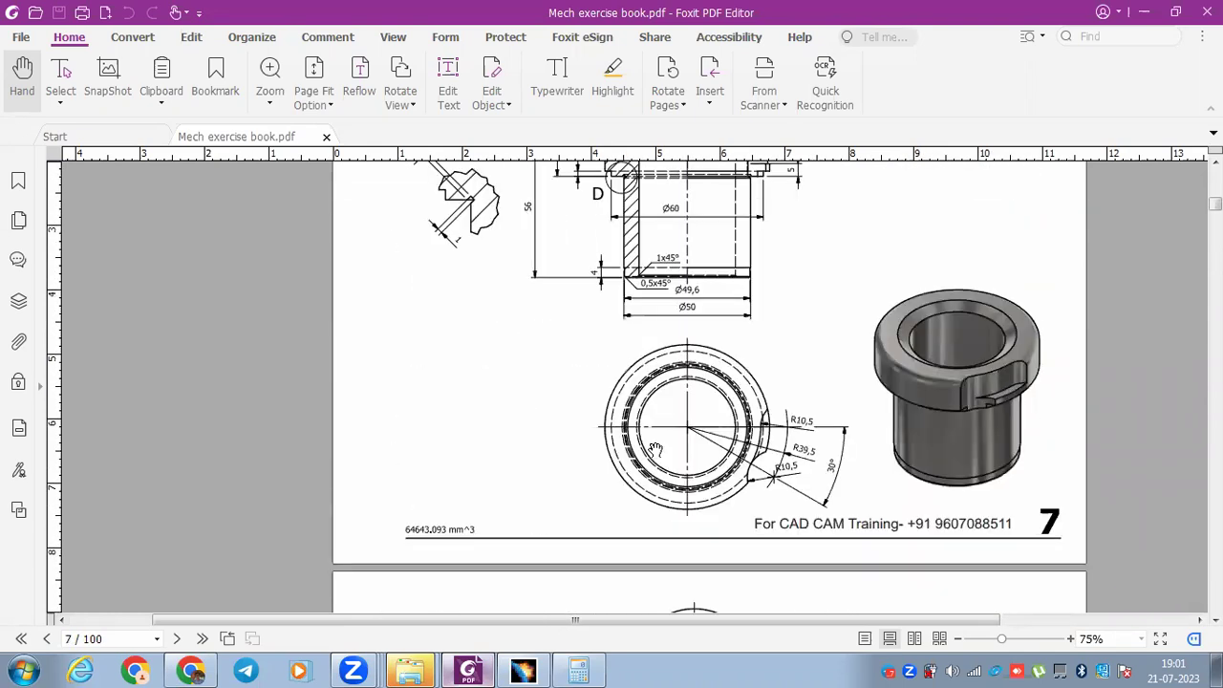
scroll(656, 449, up, 8)
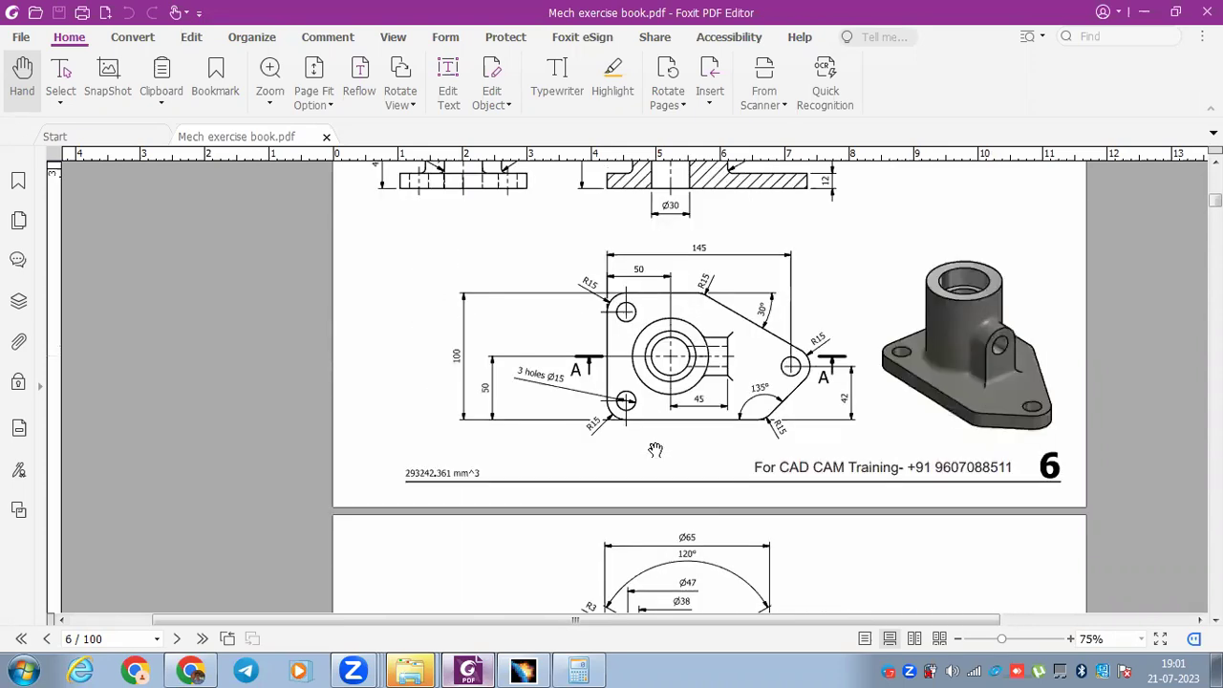
scroll(656, 449, down, 6)
scroll(655, 450, down, 15)
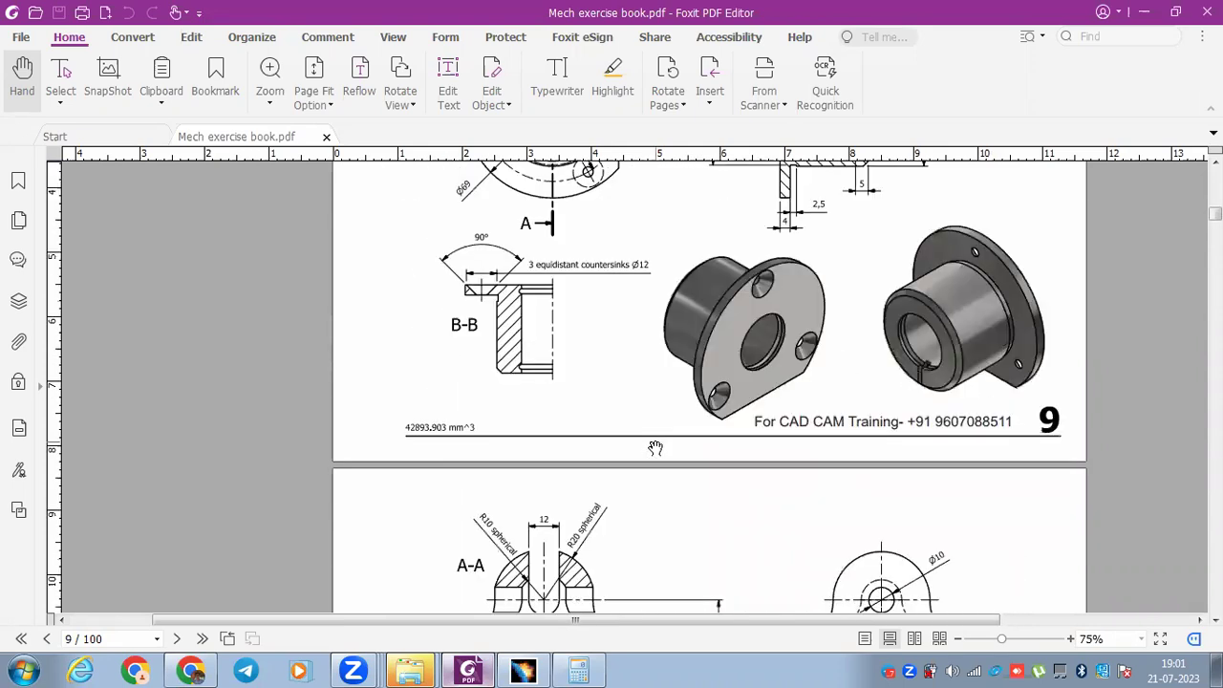
scroll(656, 450, down, 15)
scroll(656, 449, down, 2)
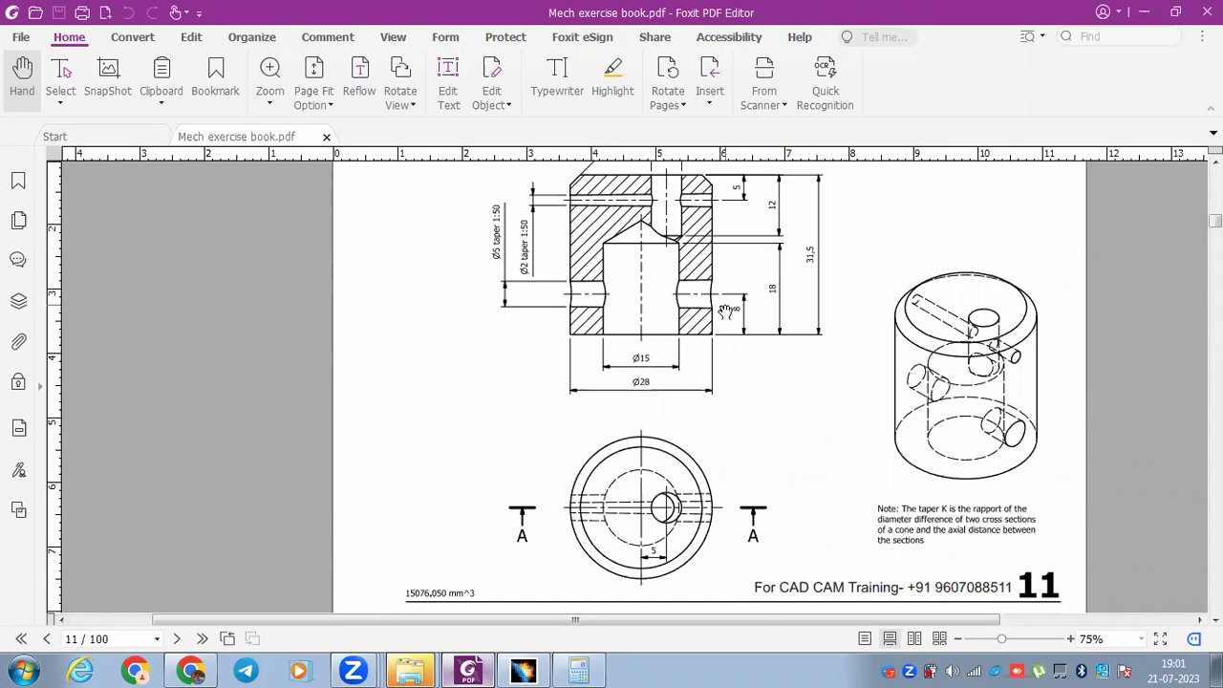
Examine section A-A of the cylindrical part on page 11 for its diameters, depths and overall height.
ctrl+scroll(728, 312, up, 1)
scroll(684, 298, up, 3)
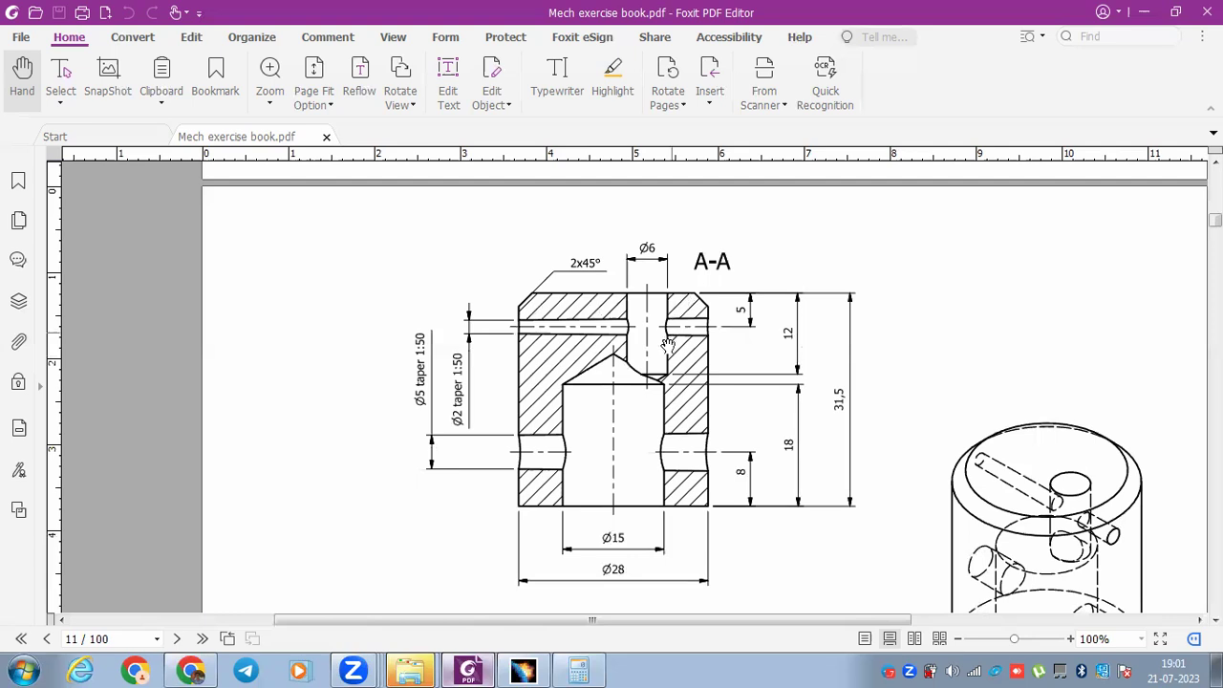
scroll(669, 342, down, 2)
ctrl+scroll(609, 478, up, 1)
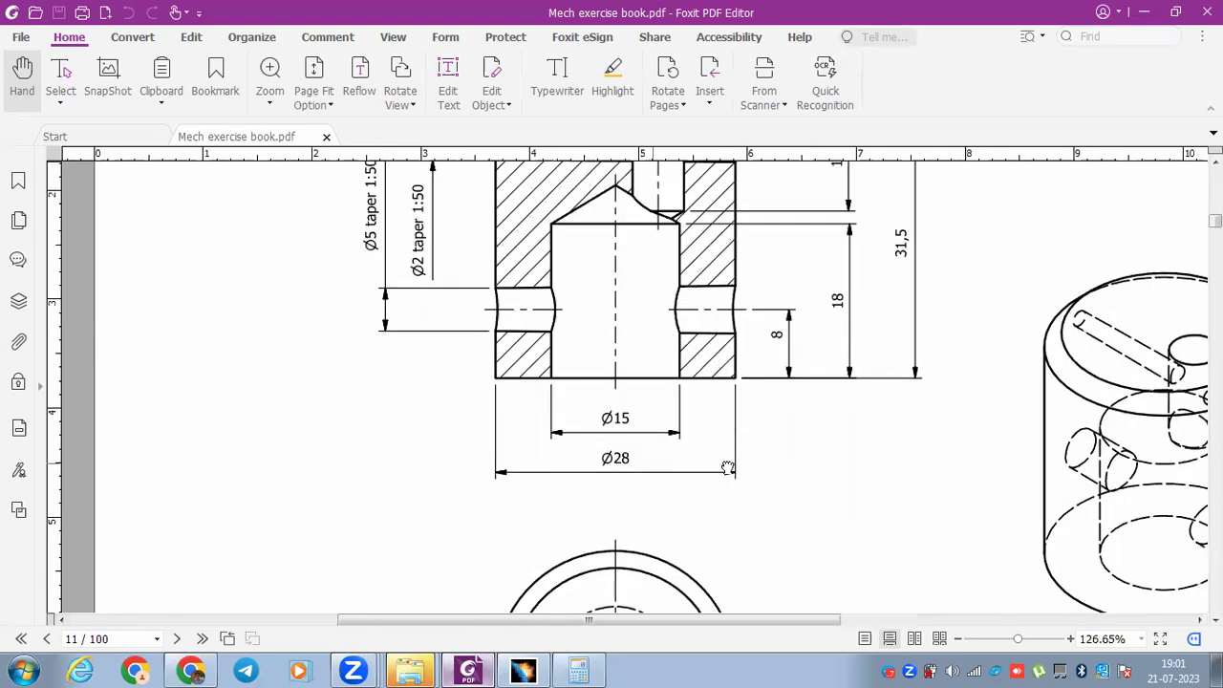
scroll(728, 469, up, 1)
scroll(885, 260, up, 2)
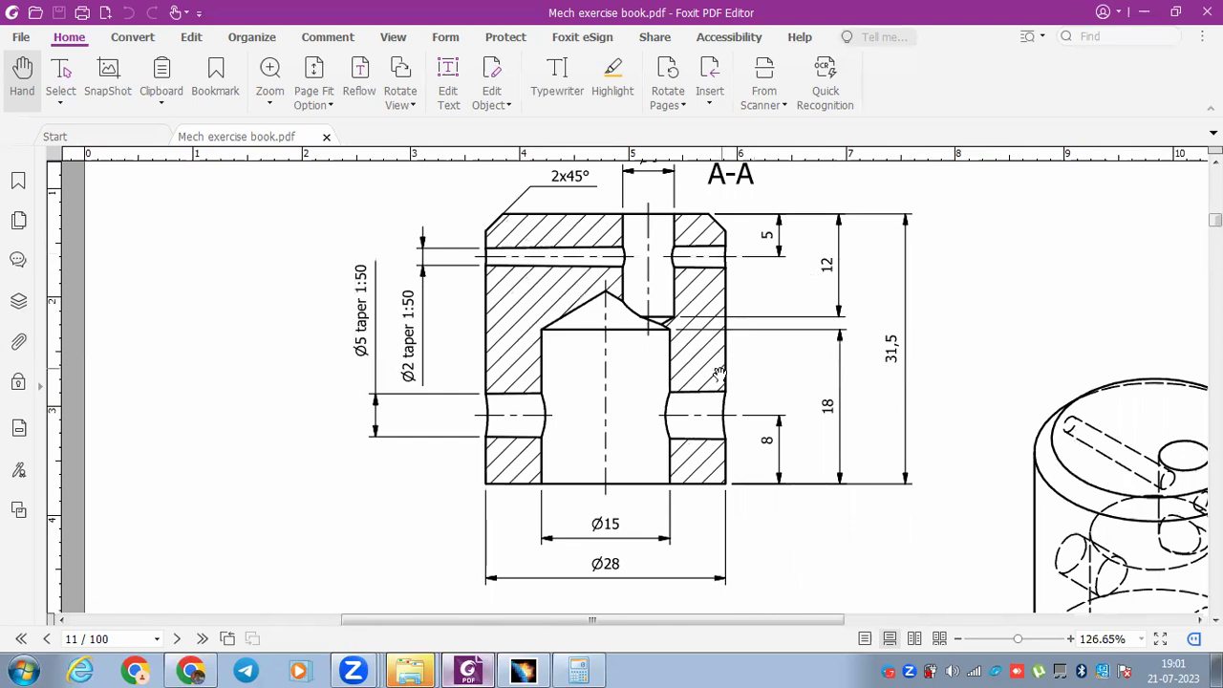
Switch to CATIA, create a new part named Part2 with hybrid design enabled, and start a sketch on the xy plane.
click(522, 669)
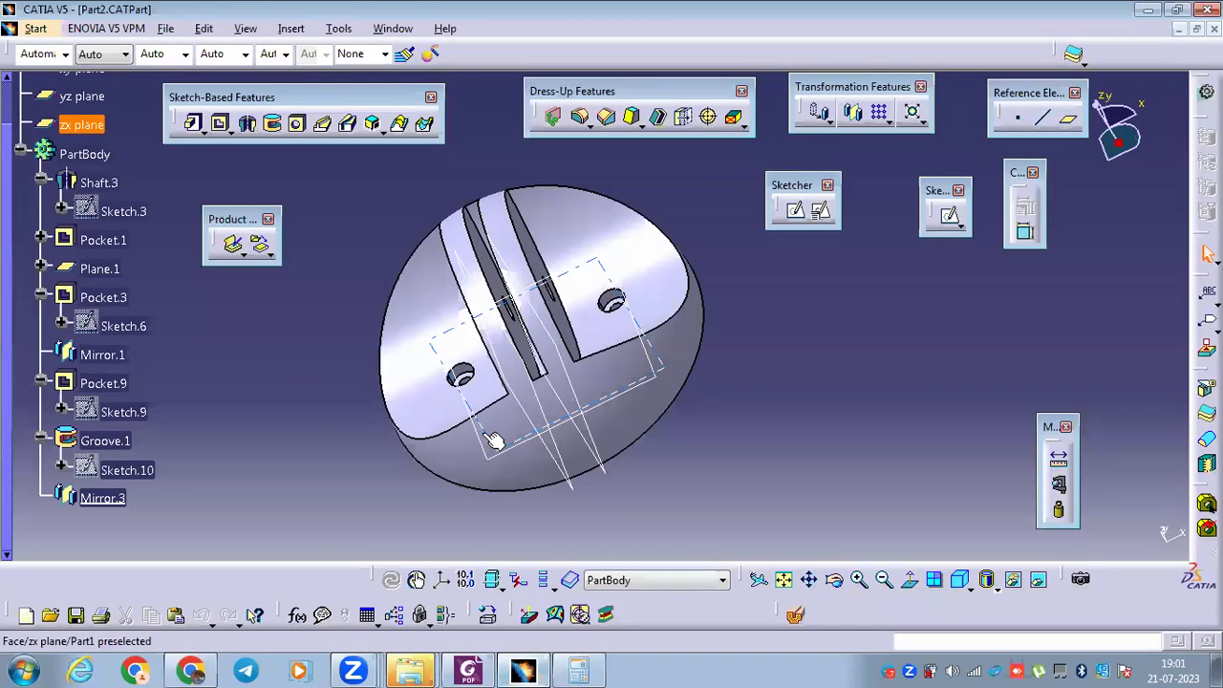
key(ctrl+n)
key(Return)
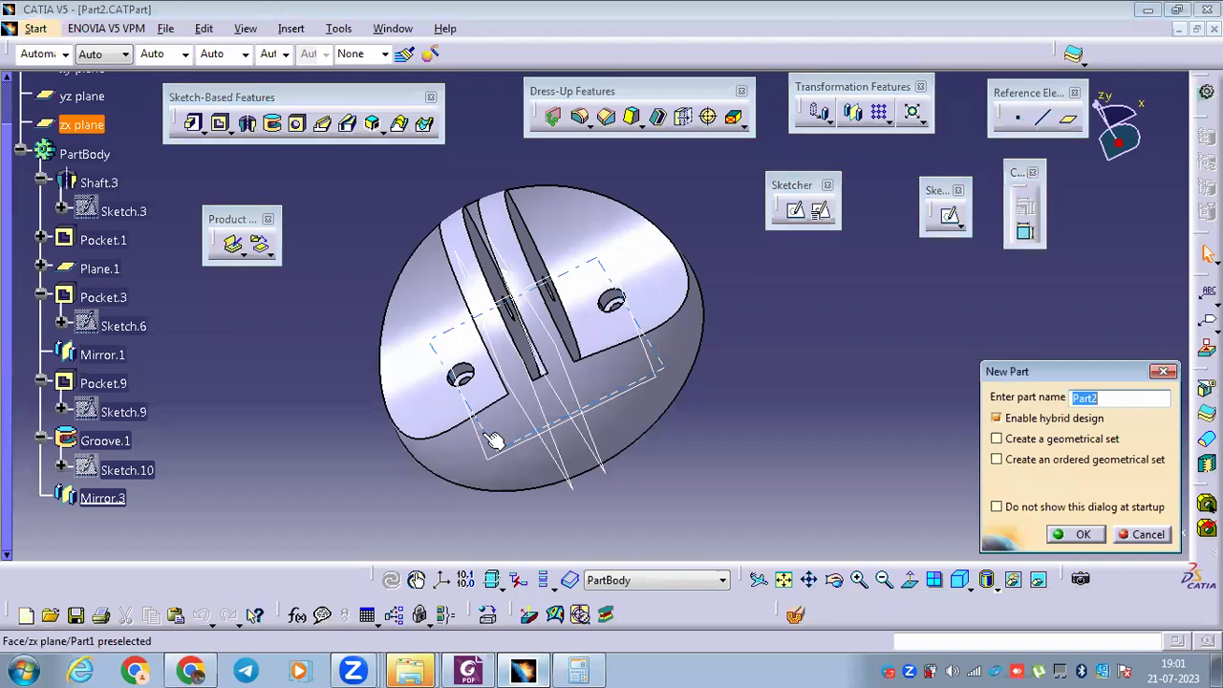
key(Return)
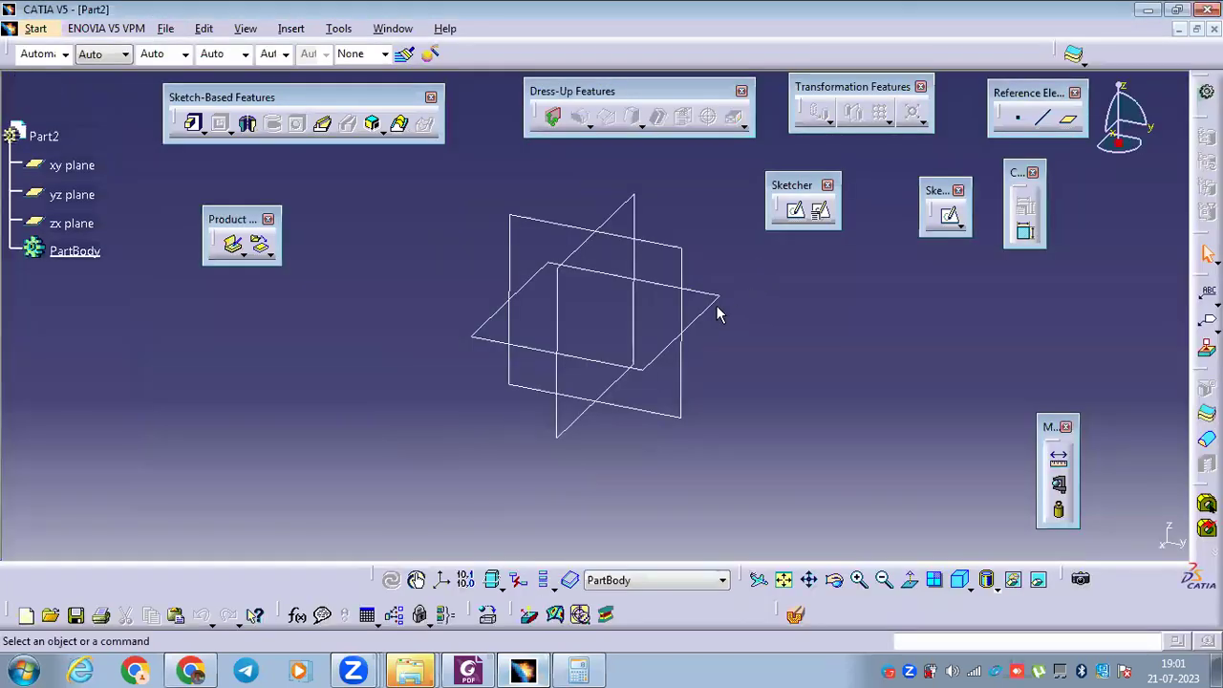
click(716, 306)
click(795, 211)
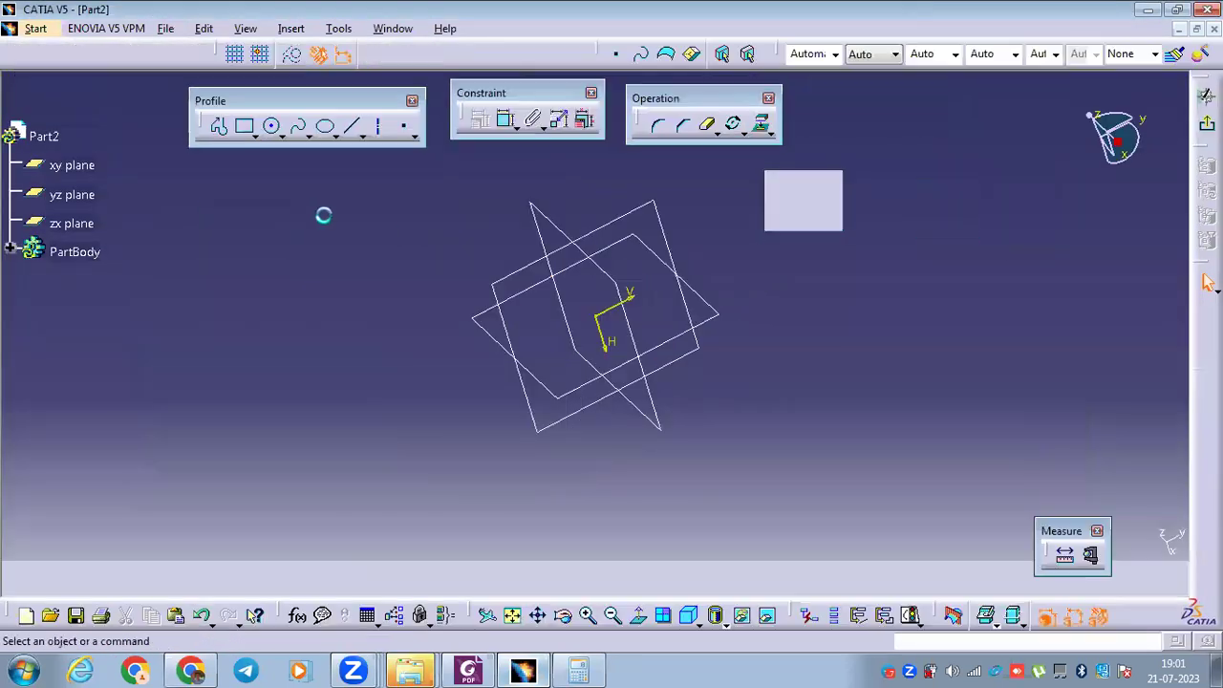
Sketch a circle centred on the origin and constrain its diameter to 28 mm.
click(273, 131)
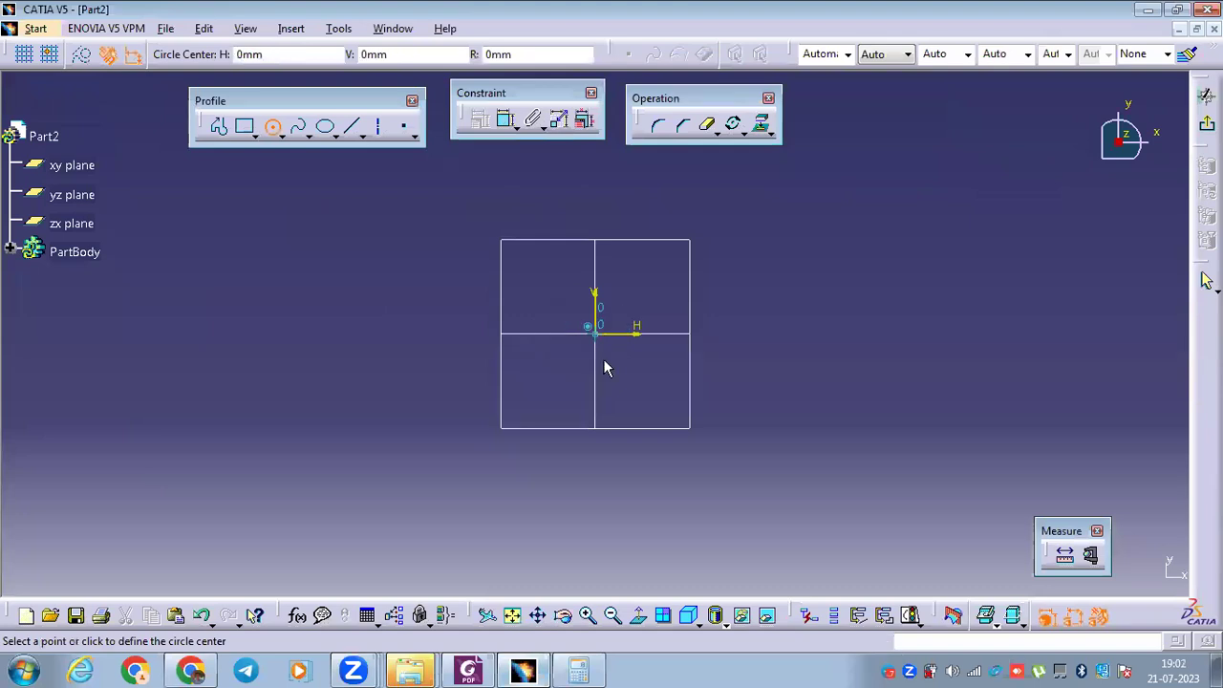
click(595, 334)
click(608, 386)
click(506, 119)
click(822, 241)
double_click(822, 240)
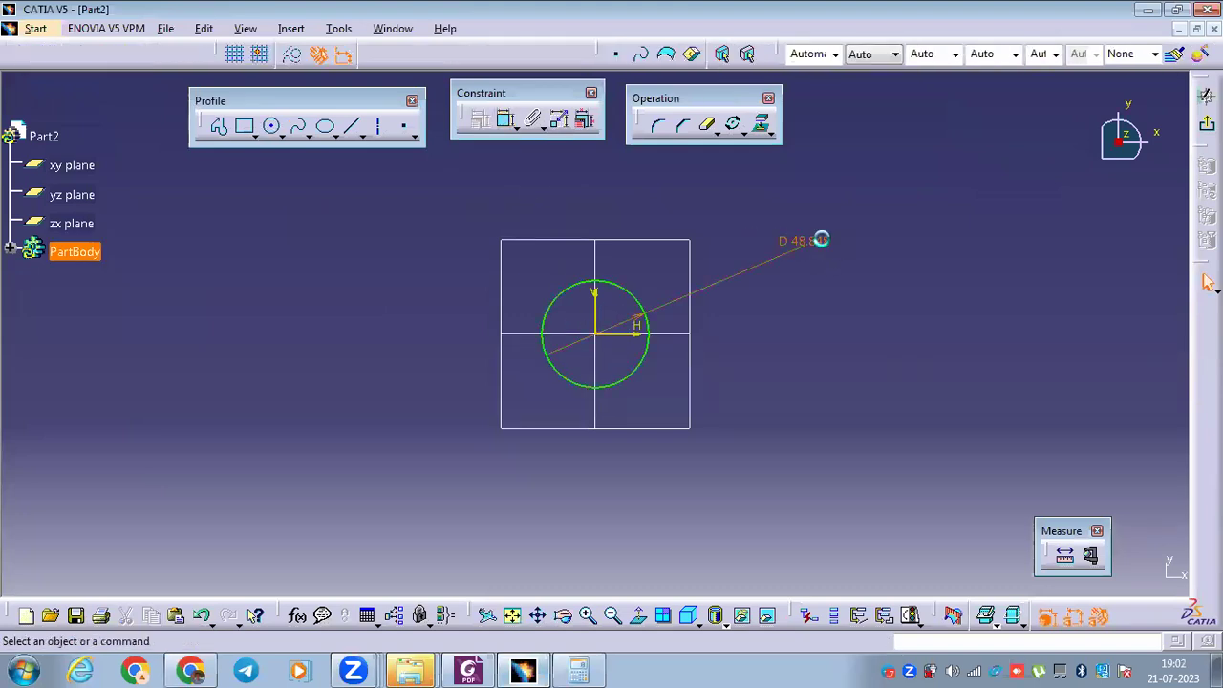
double_click(820, 241)
text(28)
key(Return)
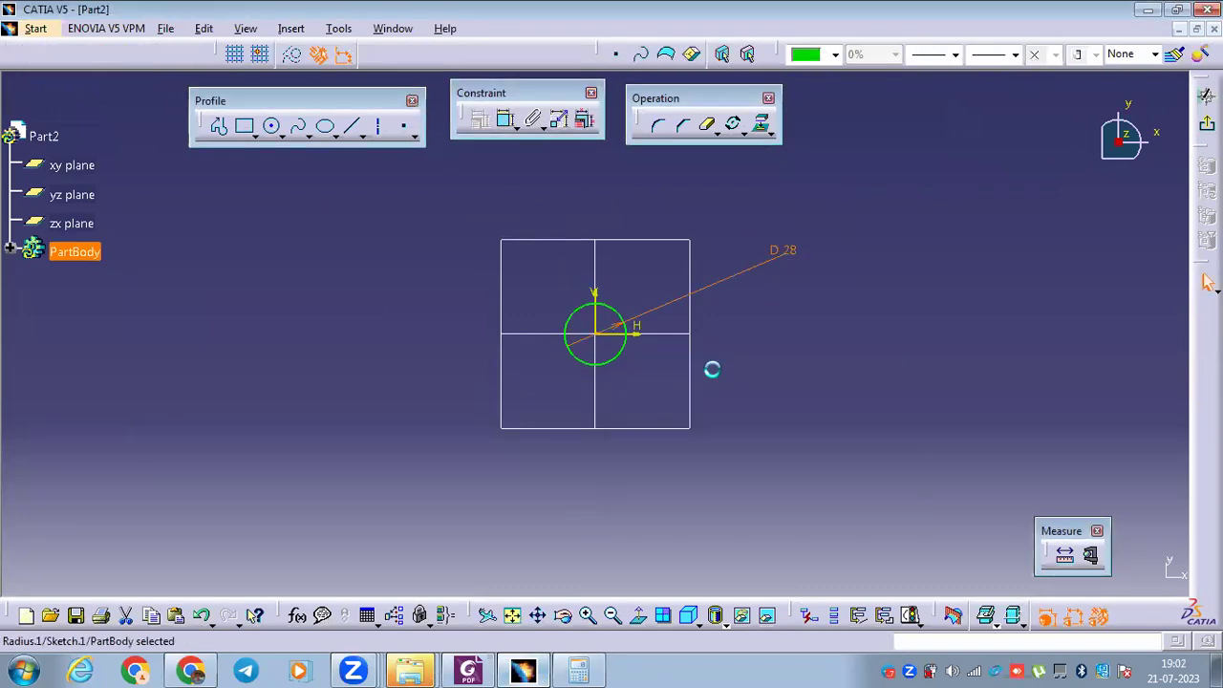
Check the overall height in the Mech exercise book PDF, and pad the circle to a length of 31 mm in CATIA.
click(485, 668)
click(486, 668)
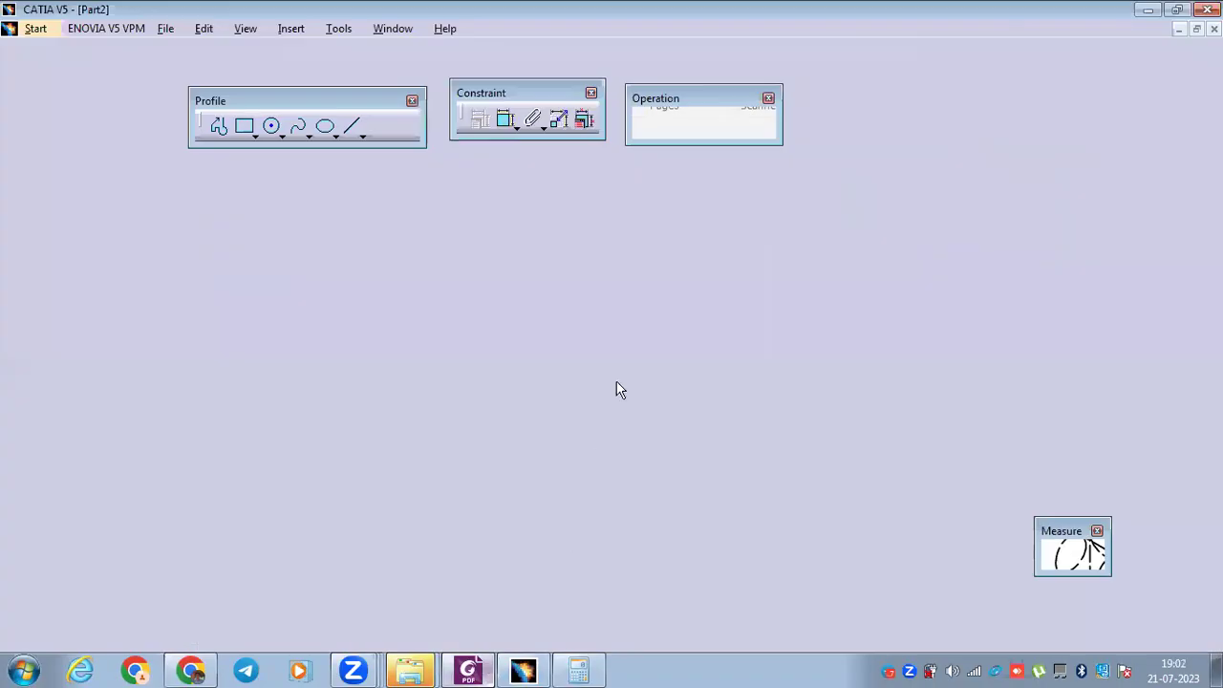
click(1079, 153)
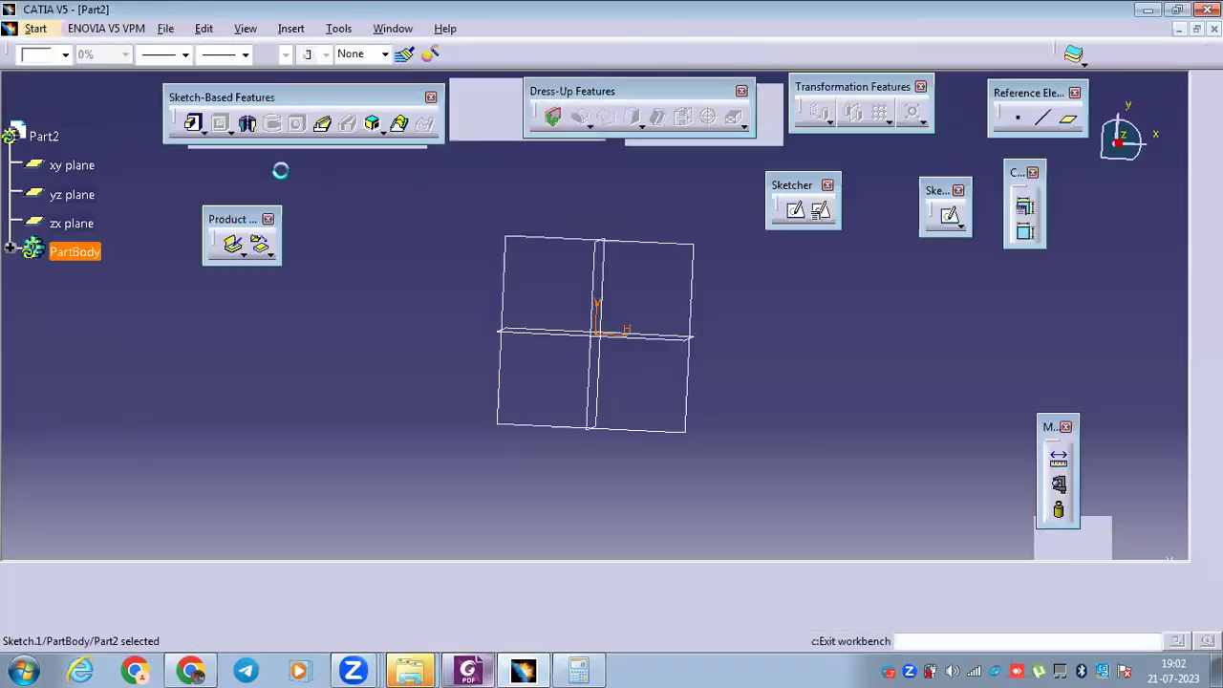
click(194, 123)
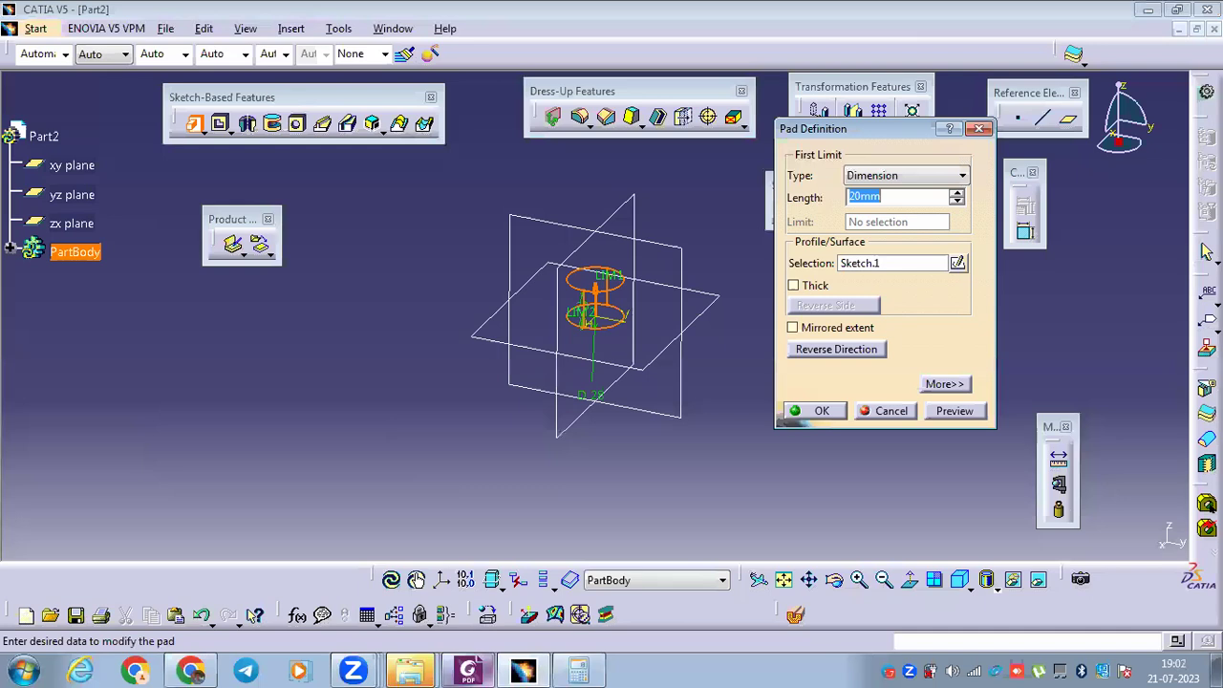
text(31.5)
key(Return)
middle_drag(167, 335, 487, 249)
click(521, 357)
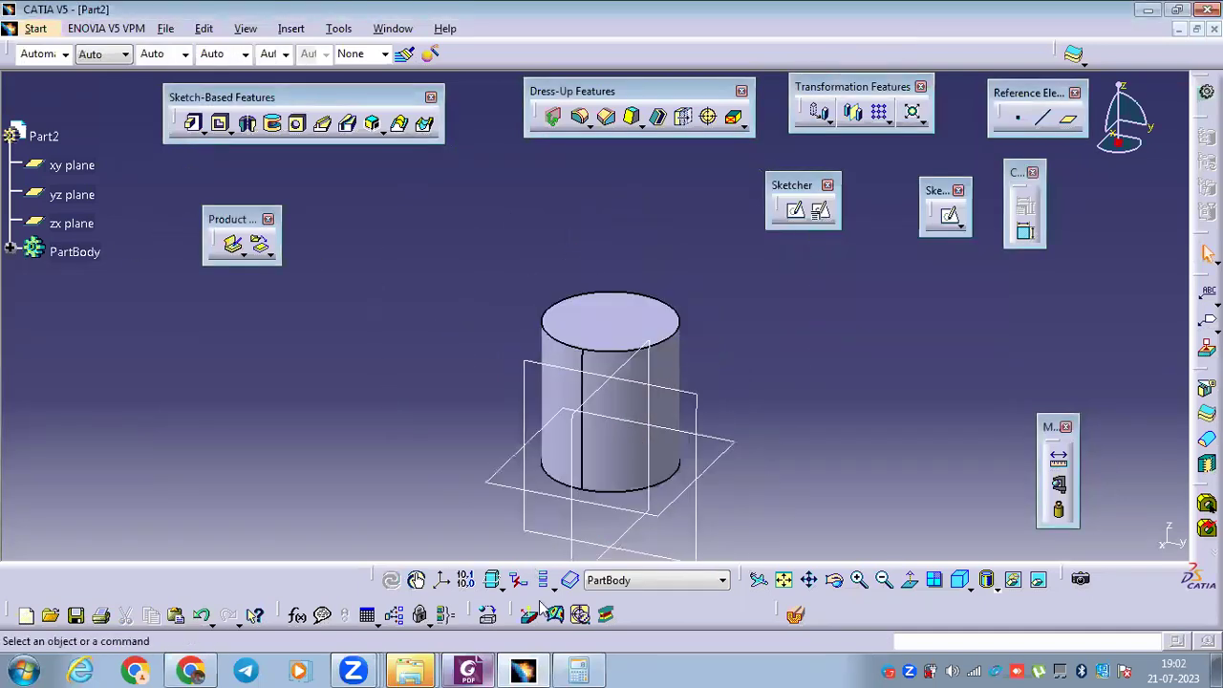
Check the taper callouts in section A-A of the Mech exercise book PDF, and handwrite the formula (D − d)/2L = taper in Paint.
click(467, 669)
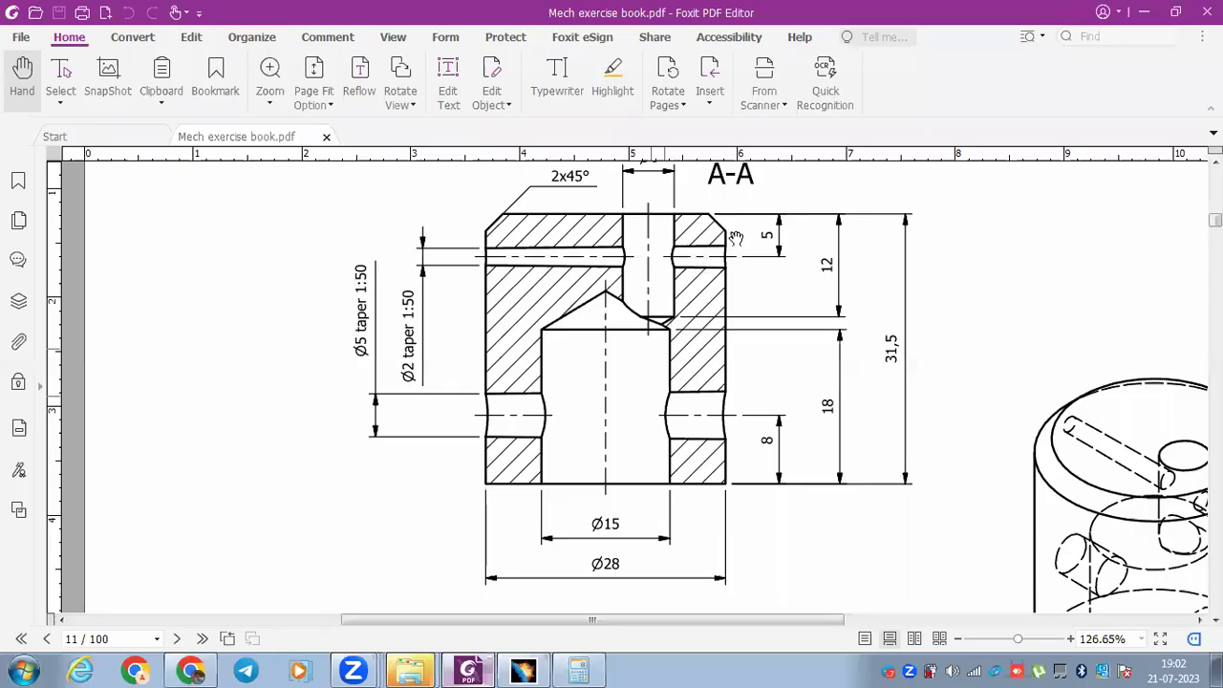
scroll(560, 241, up, 1)
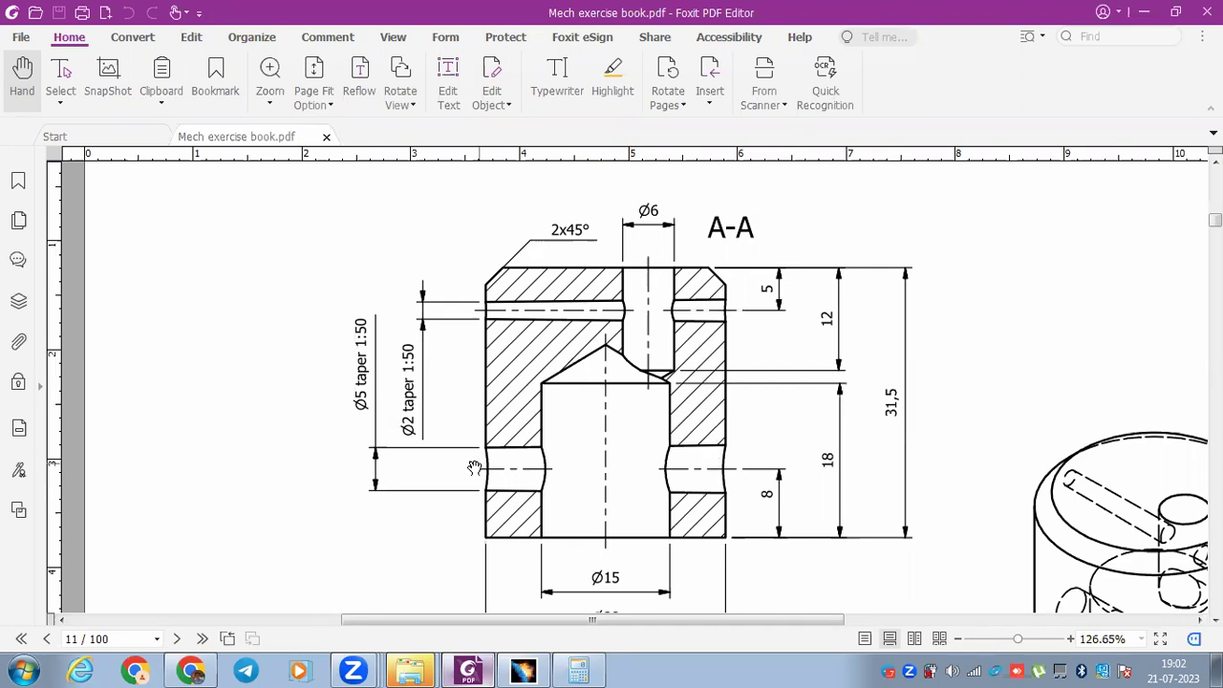
click(23, 671)
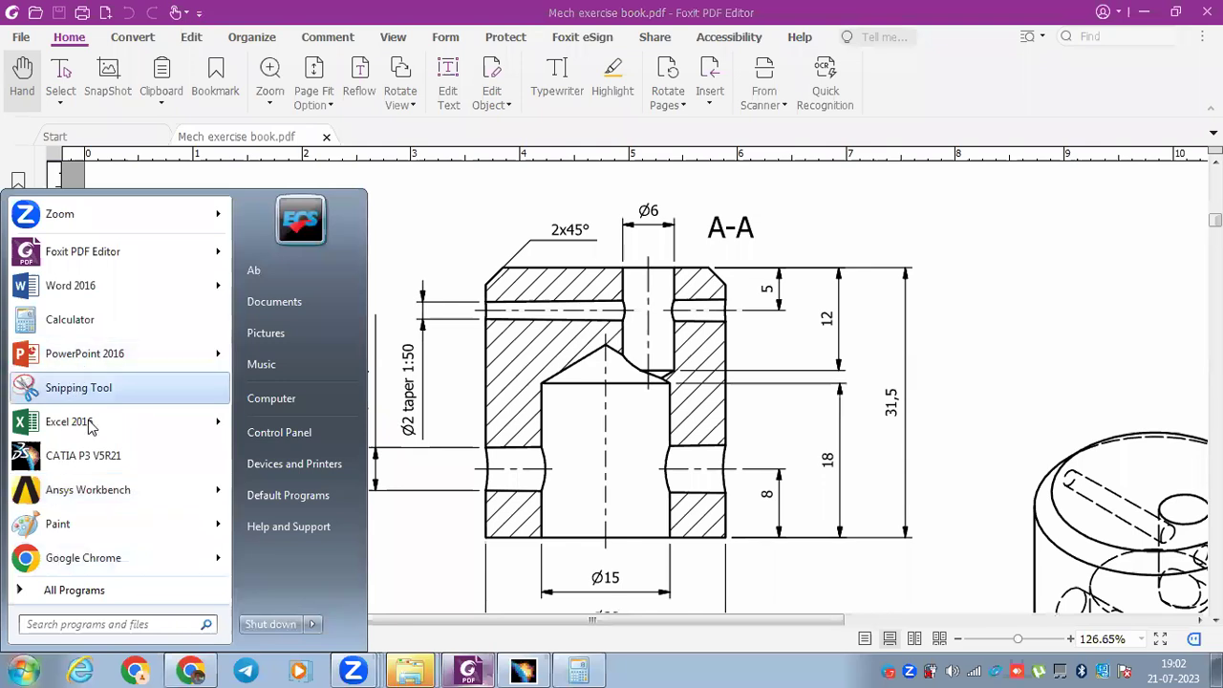
click(77, 526)
mouse_move(380, 283)
mouse_down()
mouse_move(397, 333)
mouse_move(355, 280)
mouse_up()
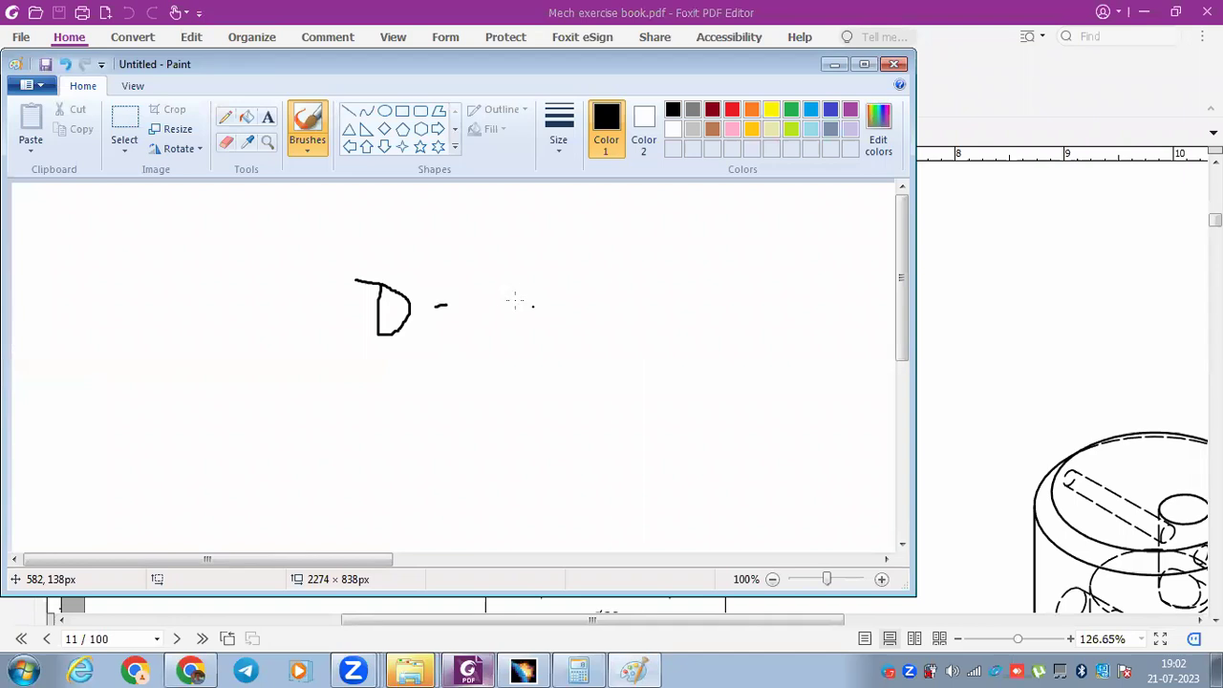
mouse_move(490, 311)
mouse_down()
mouse_move(521, 323)
mouse_move(341, 352)
mouse_up()
mouse_move(418, 370)
mouse_down()
mouse_move(392, 418)
mouse_move(460, 406)
mouse_up()
drag(577, 331, 597, 332)
mouse_move(644, 299)
mouse_down()
mouse_move(645, 339)
mouse_move(676, 318)
mouse_move(717, 330)
mouse_move(723, 294)
mouse_move(733, 311)
mouse_move(789, 326)
mouse_up()
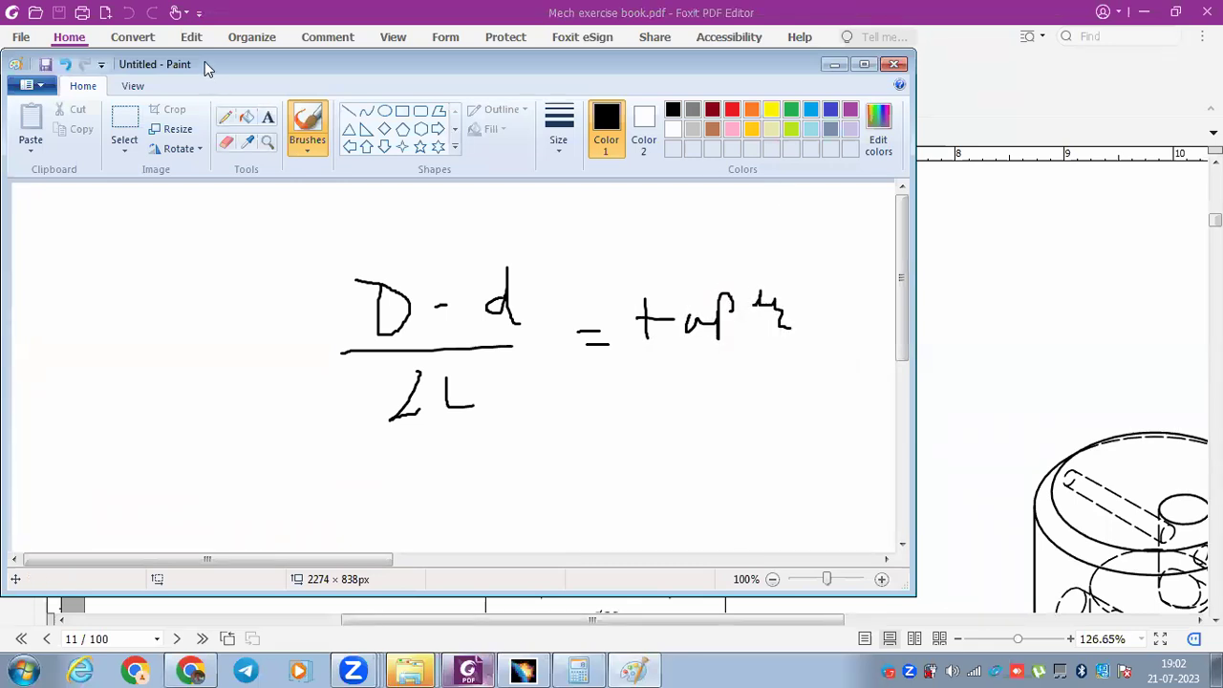
drag(204, 61, 201, 141)
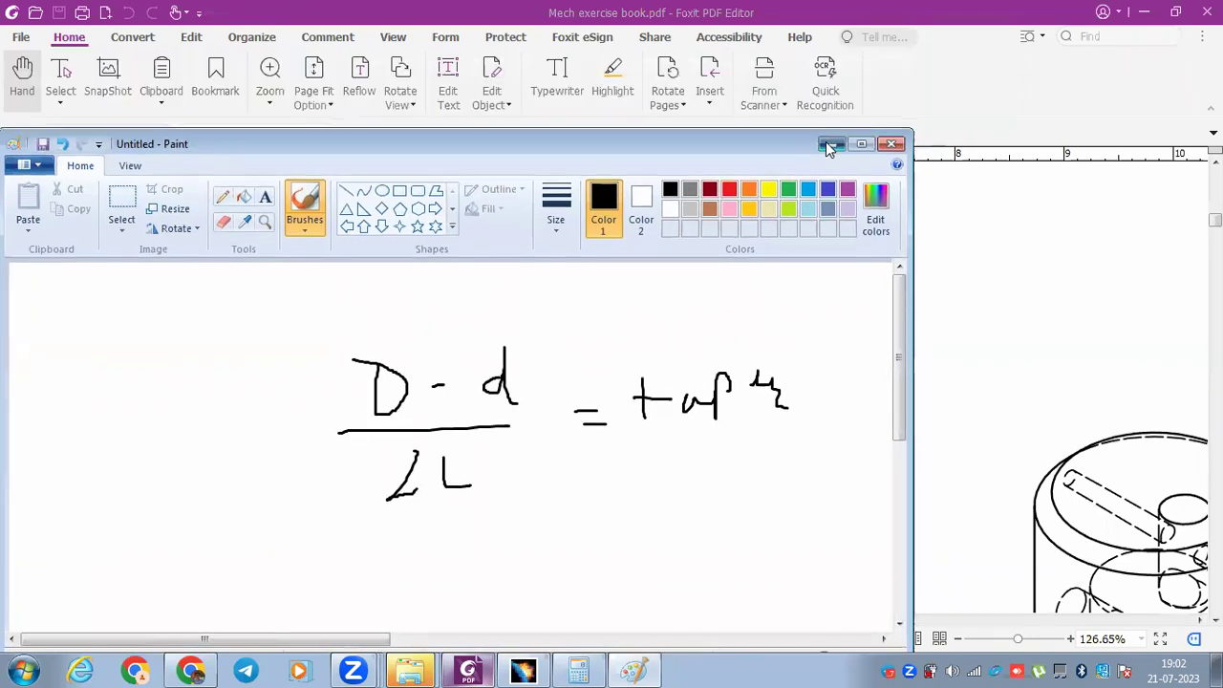
click(831, 144)
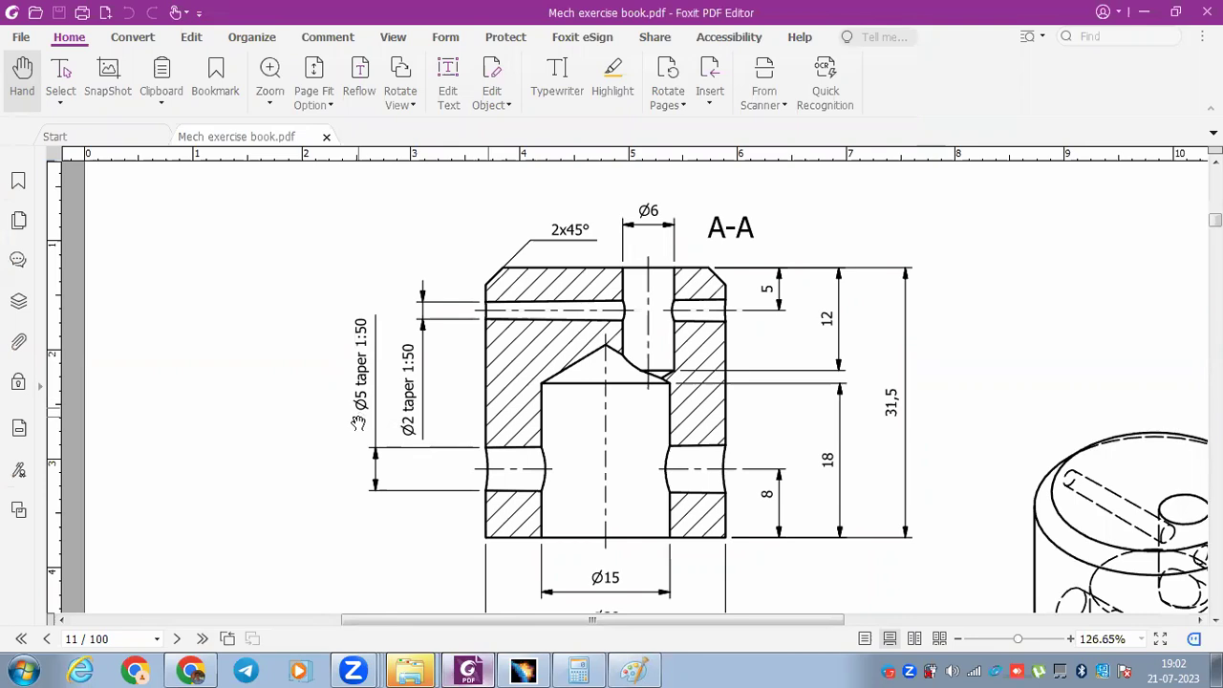
Write the substituted equation (D − 5)/(2×28) = 1/50 in Paint, and recheck the Ø5 taper dimensions in the PDF.
mouse_move(478, 667)
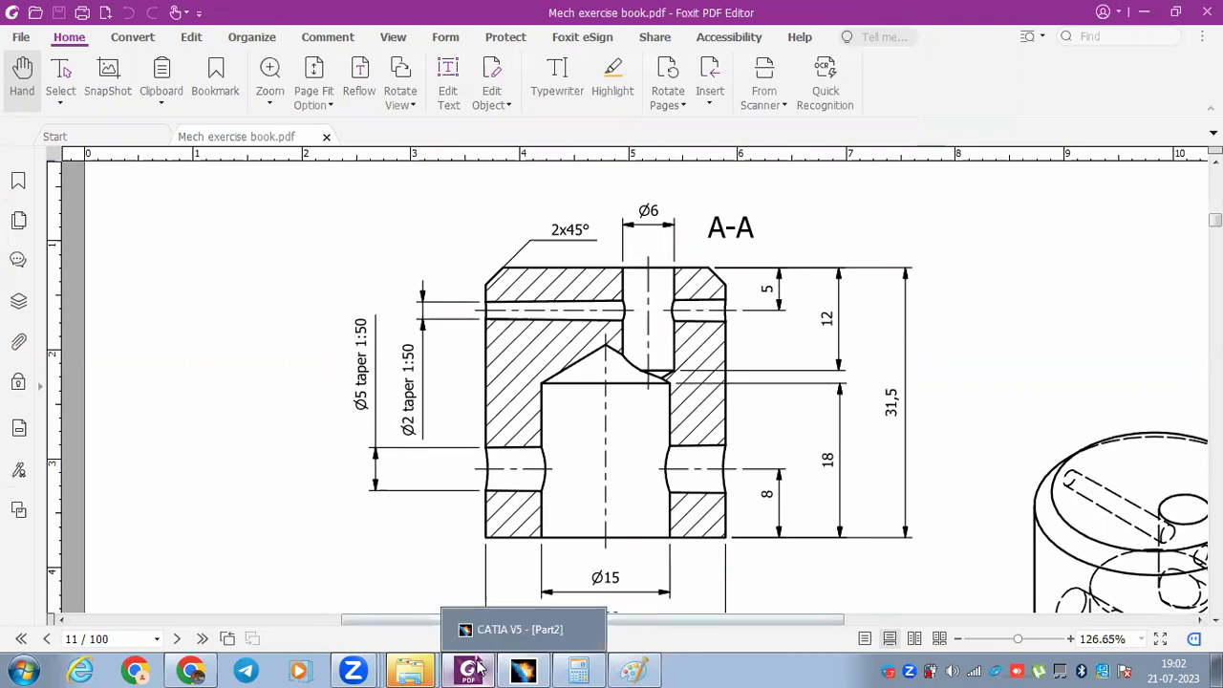
click(632, 669)
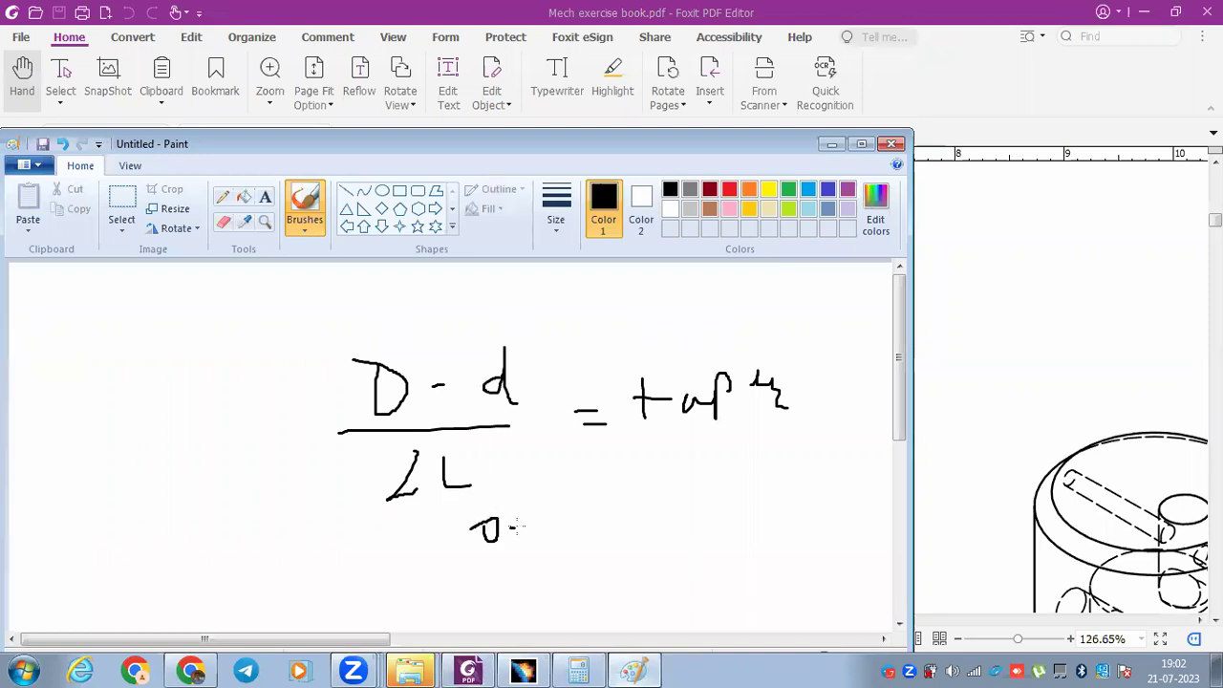
drag(462, 552, 537, 551)
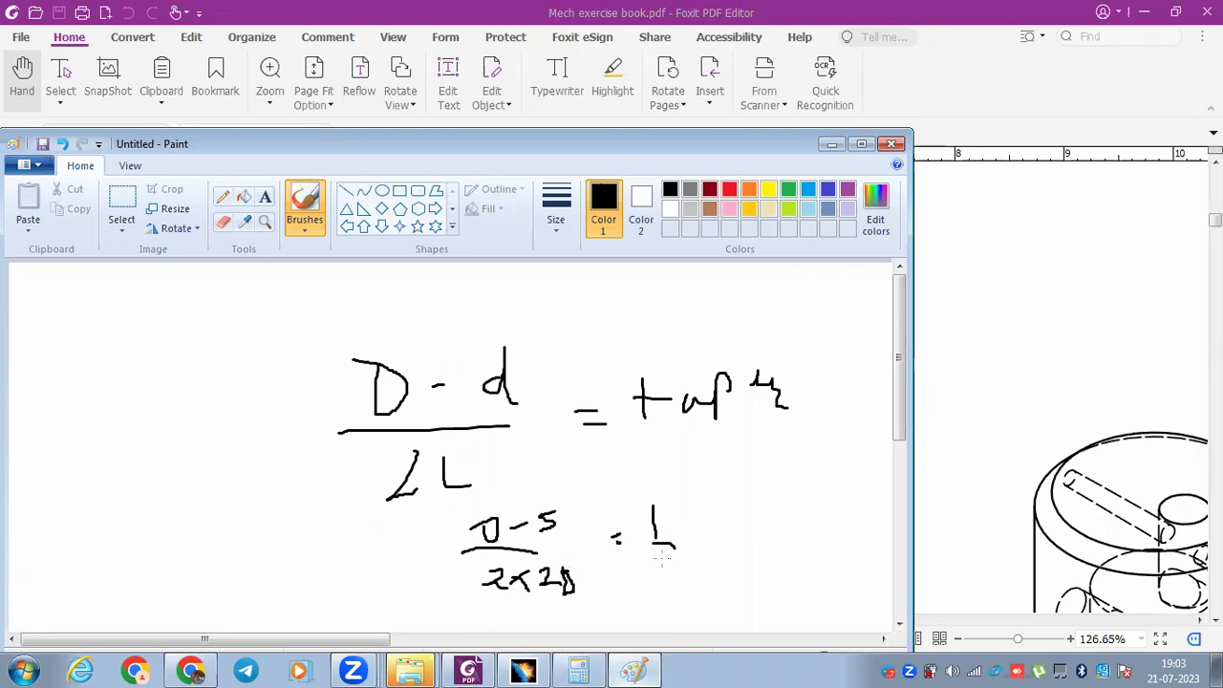
drag(658, 568, 645, 579)
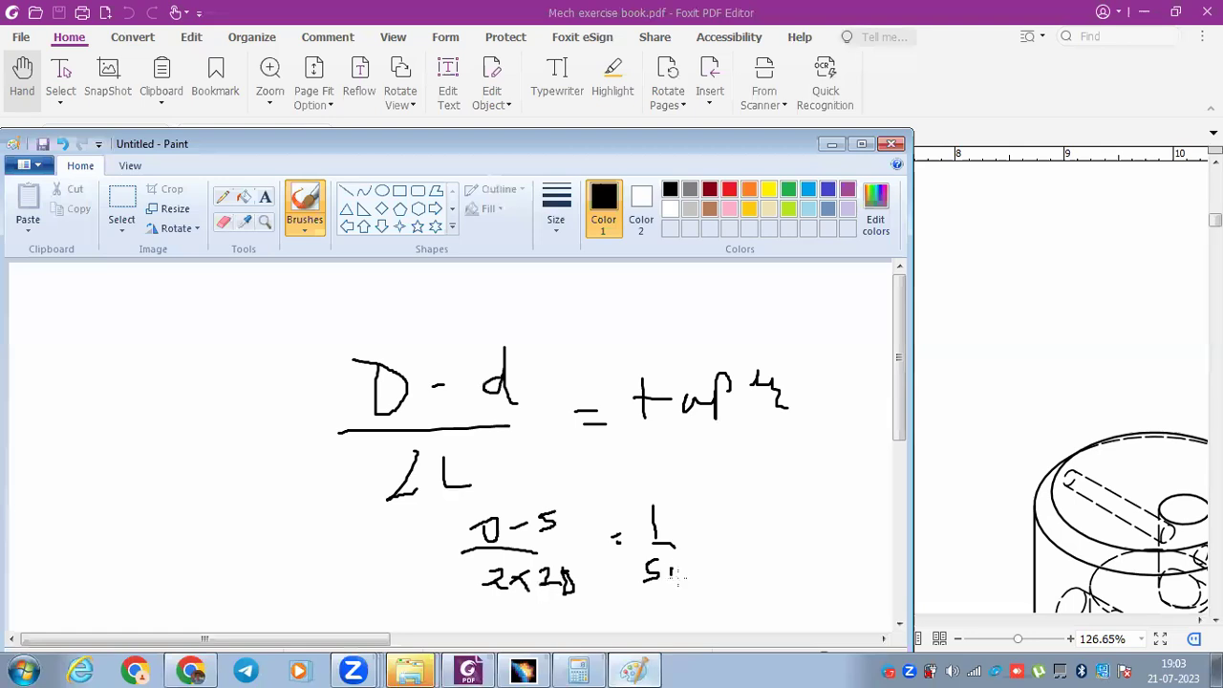
click(831, 143)
scroll(433, 406, down, 1)
scroll(353, 368, up, 1)
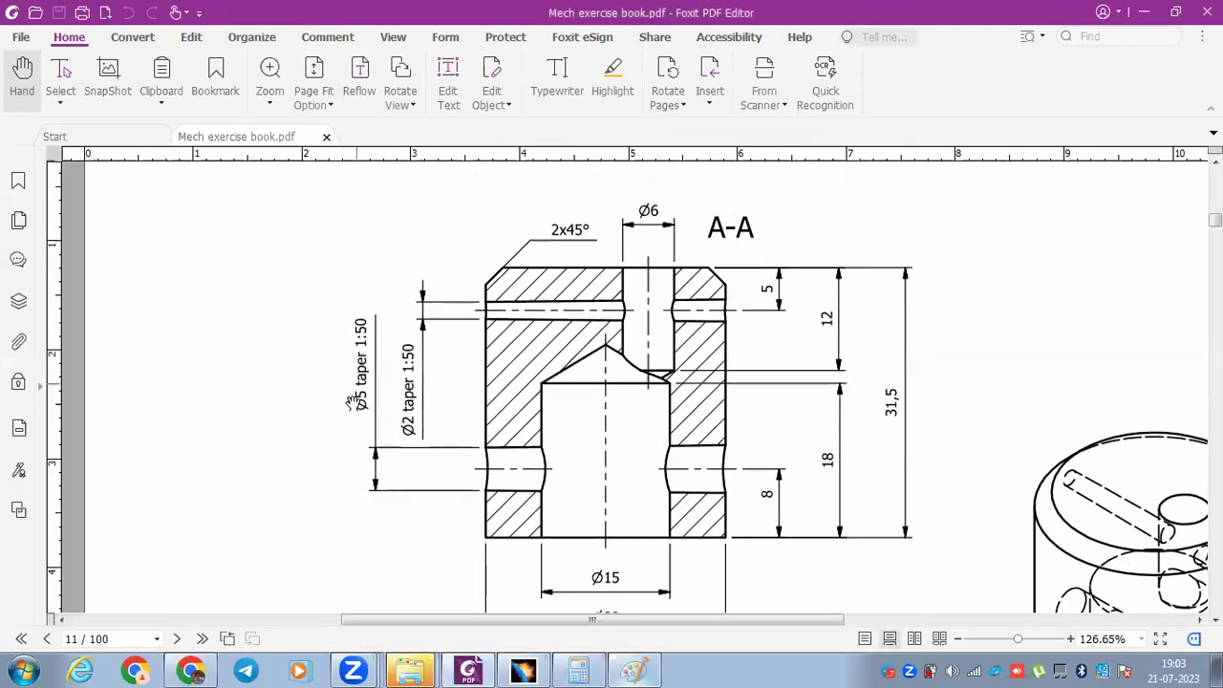
scroll(502, 442, down, 2)
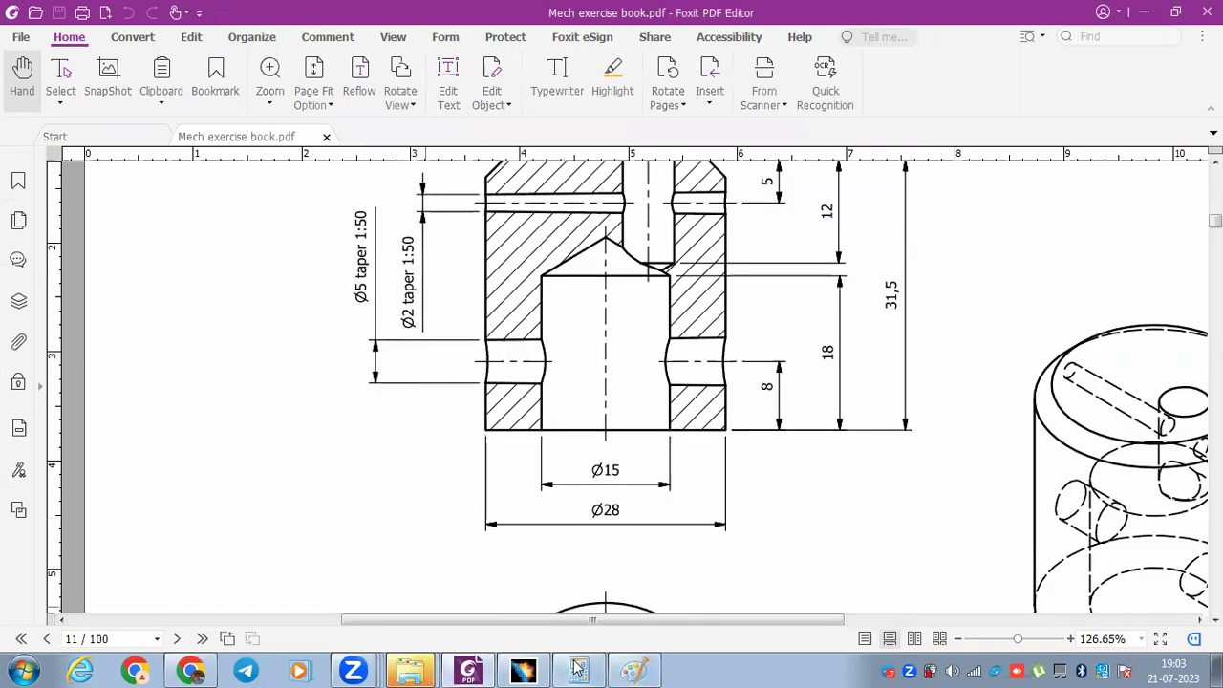
Switch to Calculator, check the equation in Paint, and divide 56 by 50.
click(523, 669)
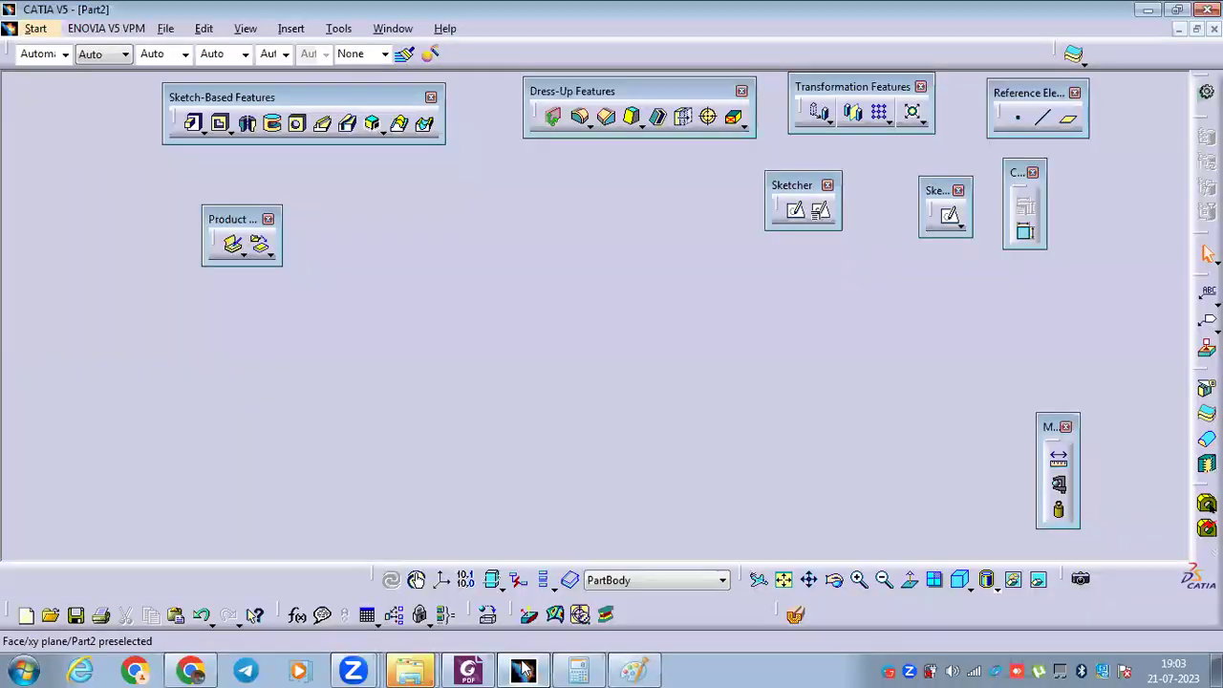
click(578, 669)
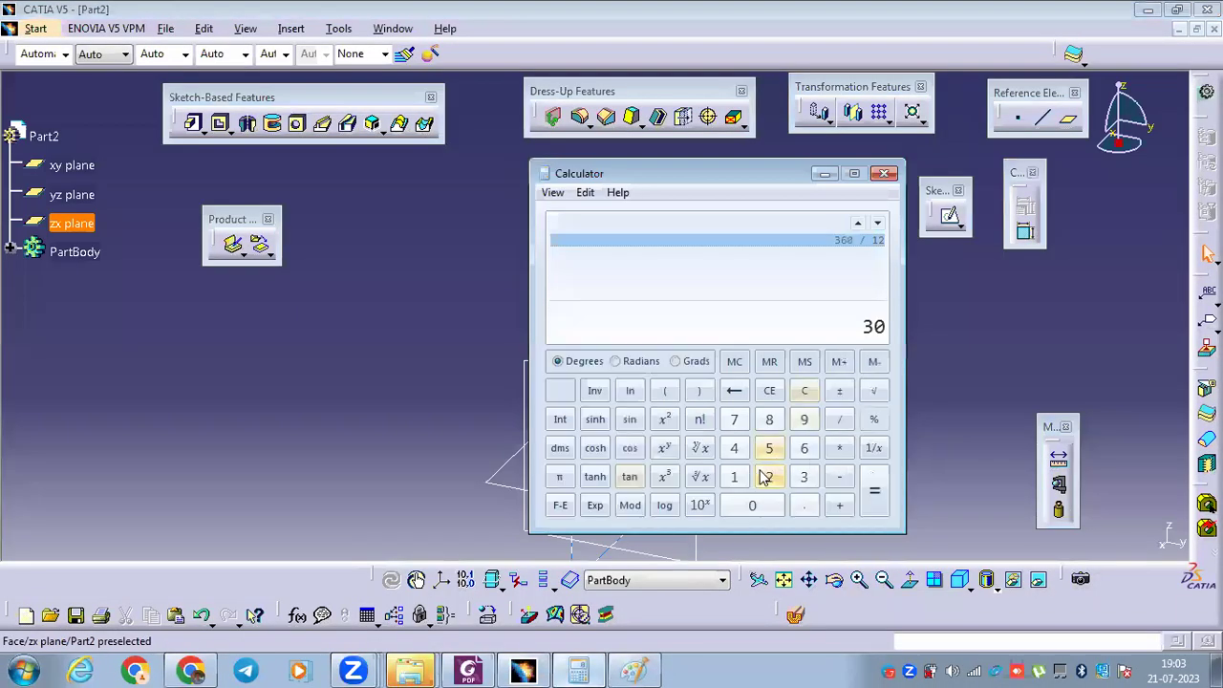
click(632, 669)
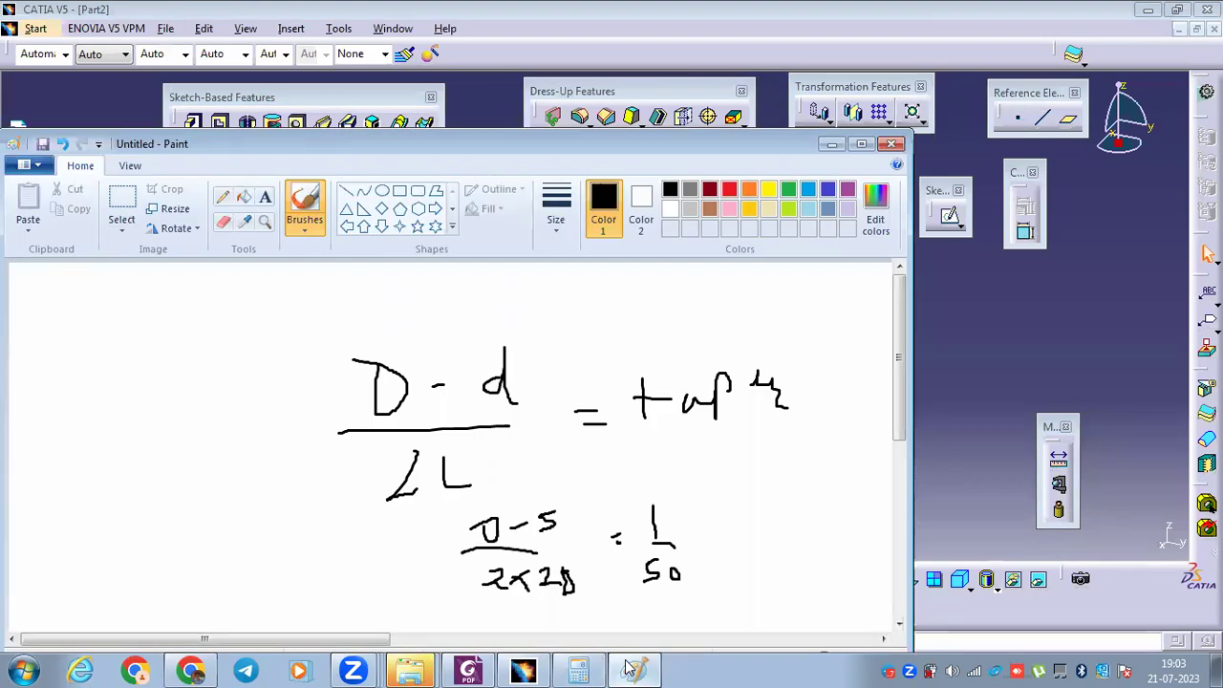
click(803, 447)
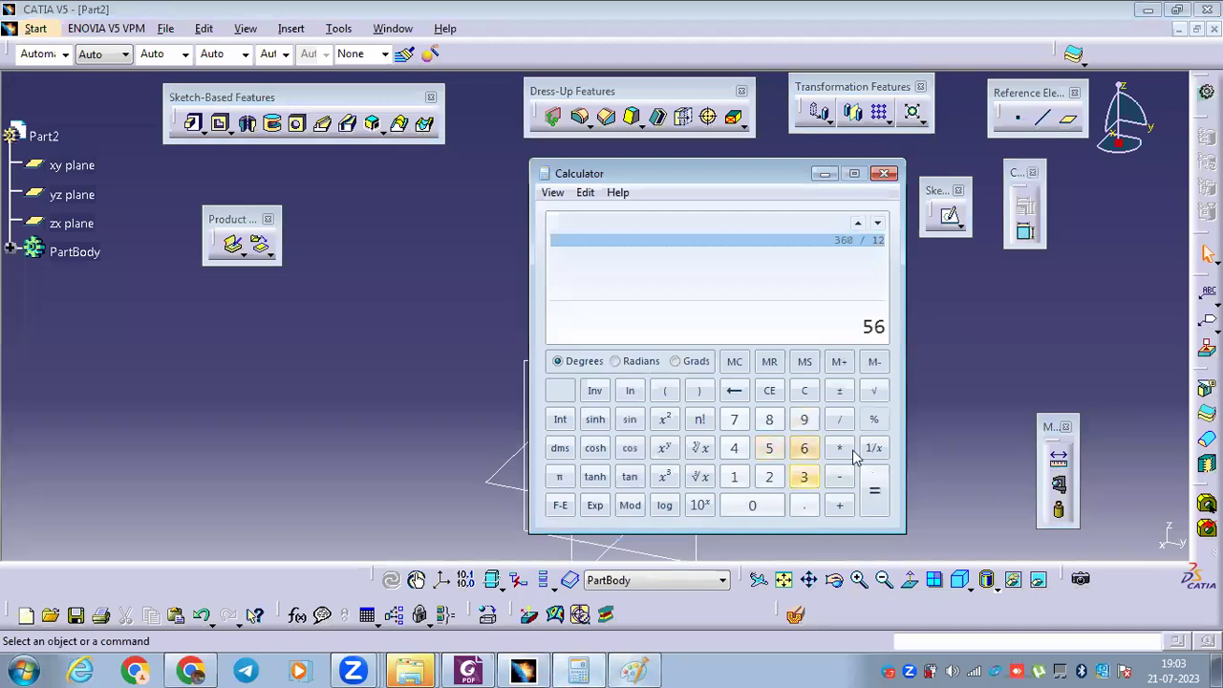
click(838, 419)
click(769, 447)
click(755, 505)
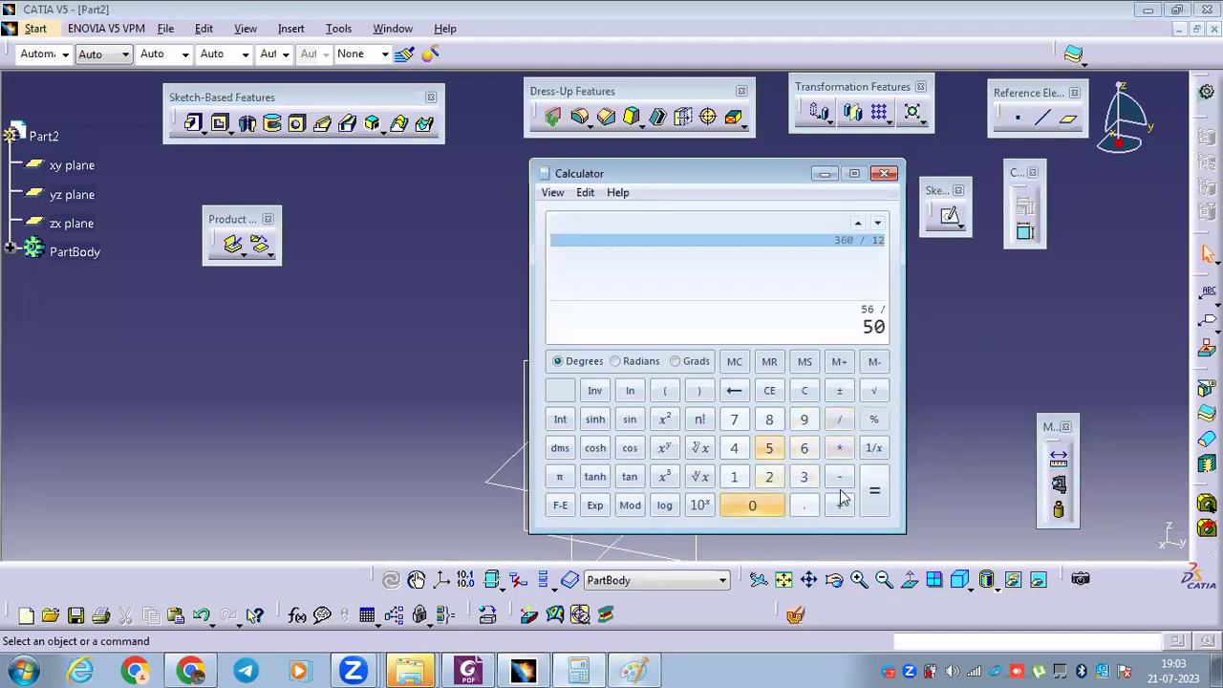
click(870, 489)
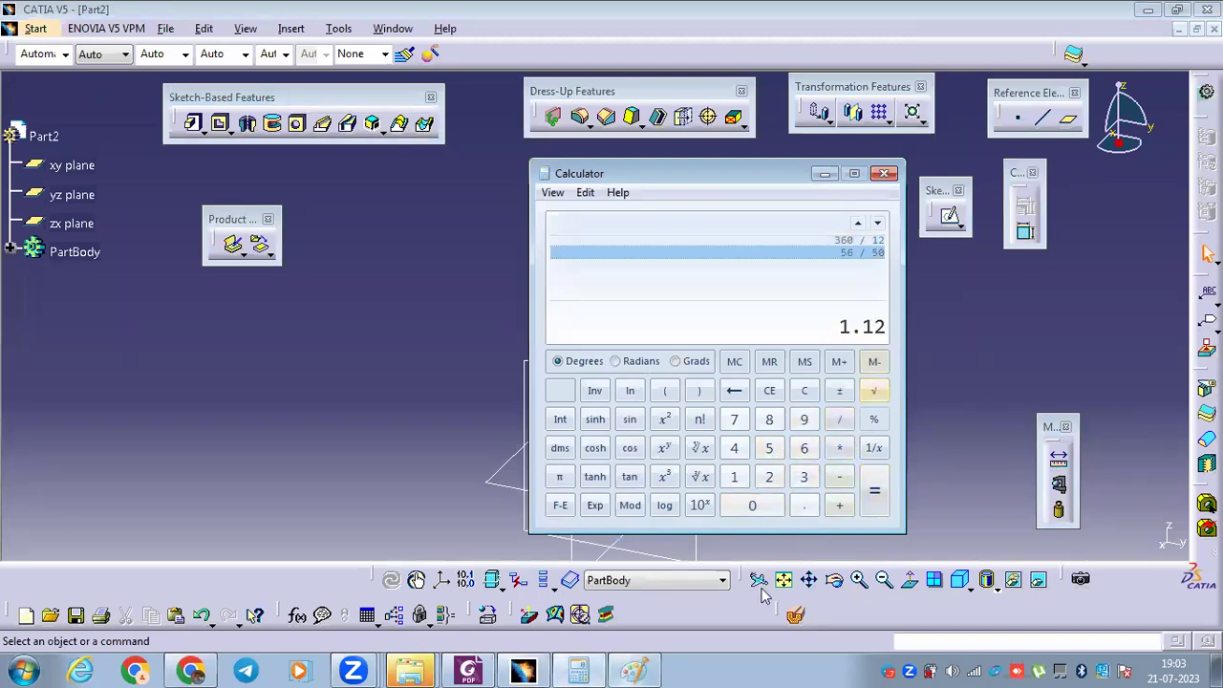
Add 5 to the quotient in Calculator, and divide the sum by 2 for the large-end radius of the tapered hole.
click(631, 668)
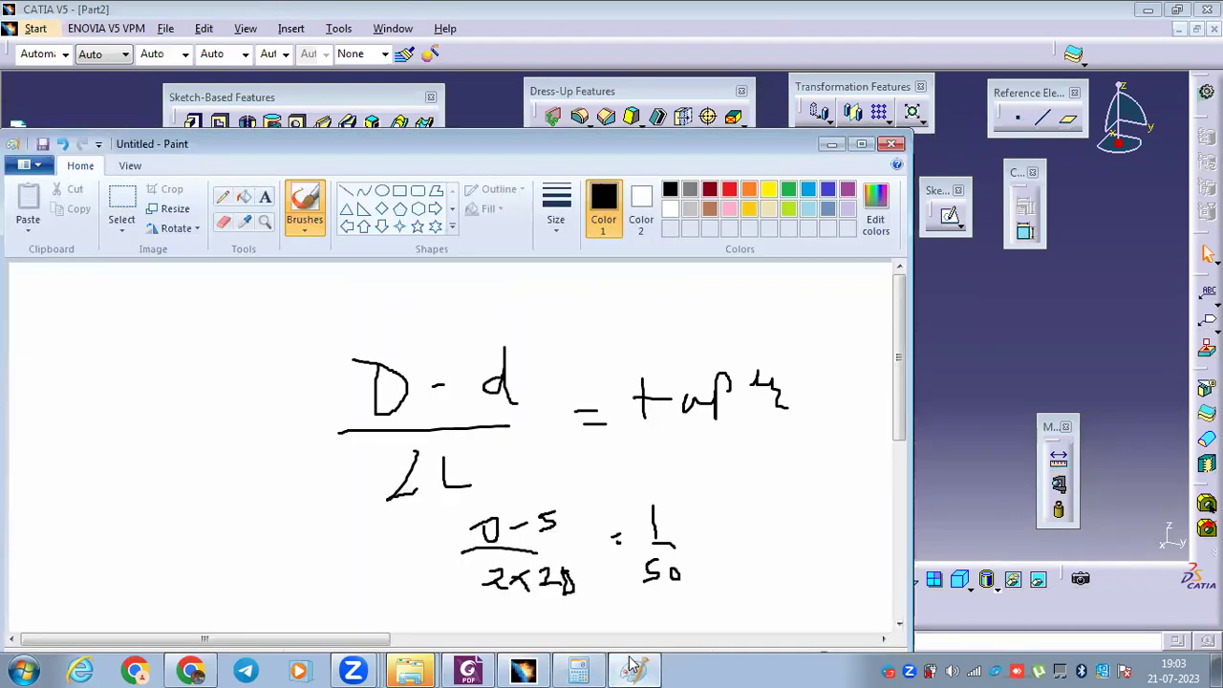
click(631, 668)
click(839, 505)
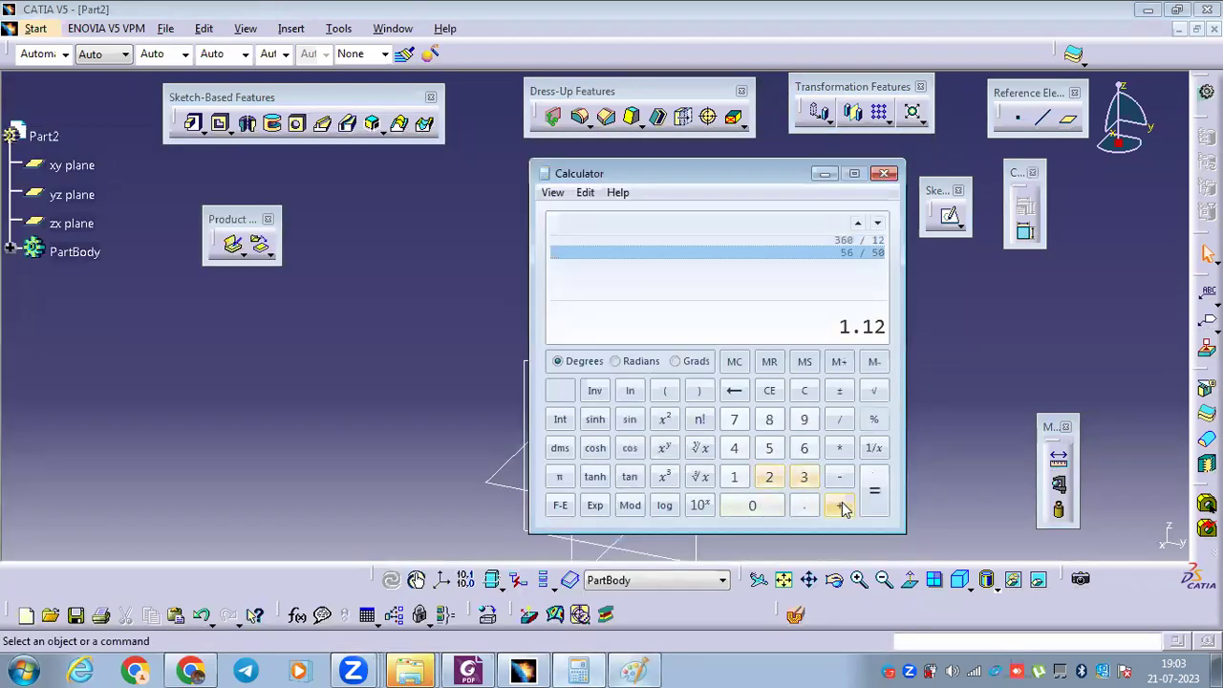
click(774, 449)
click(870, 491)
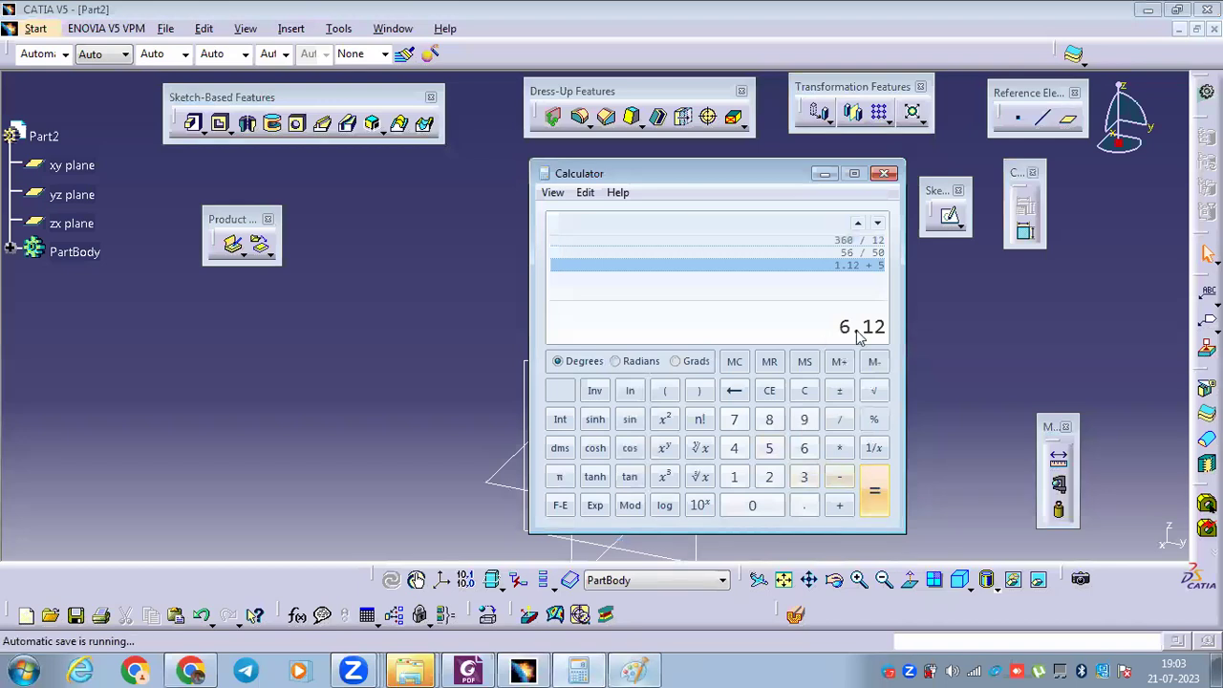
click(841, 420)
click(770, 478)
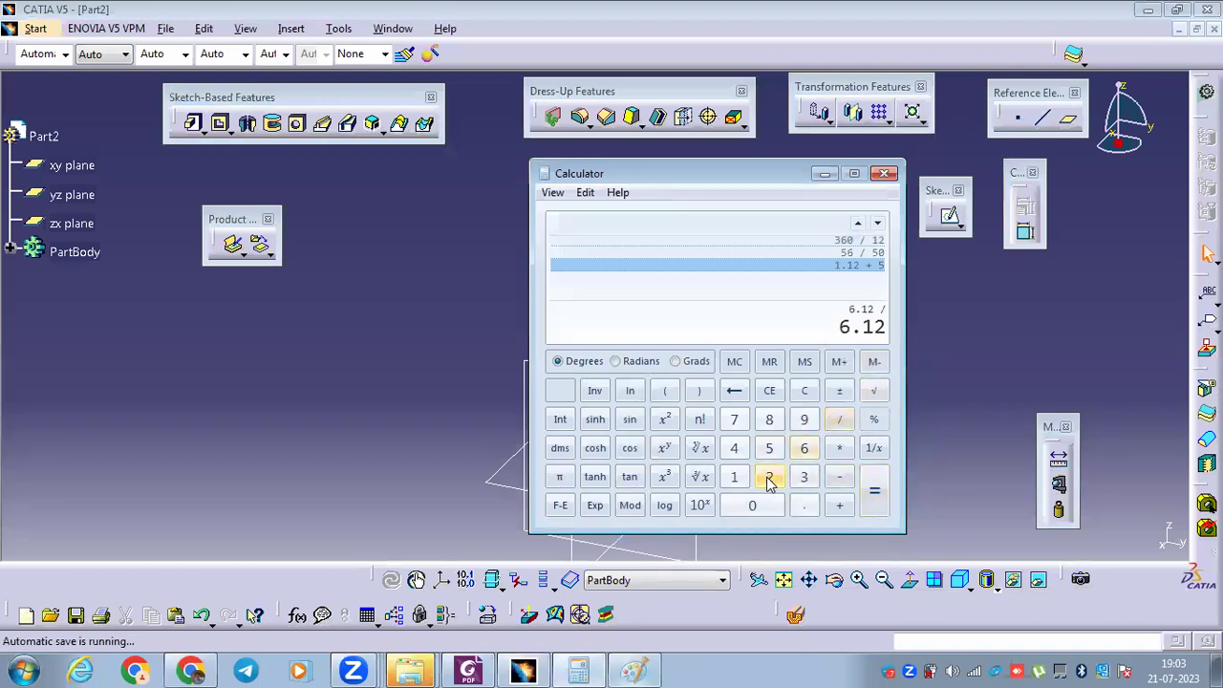
click(873, 491)
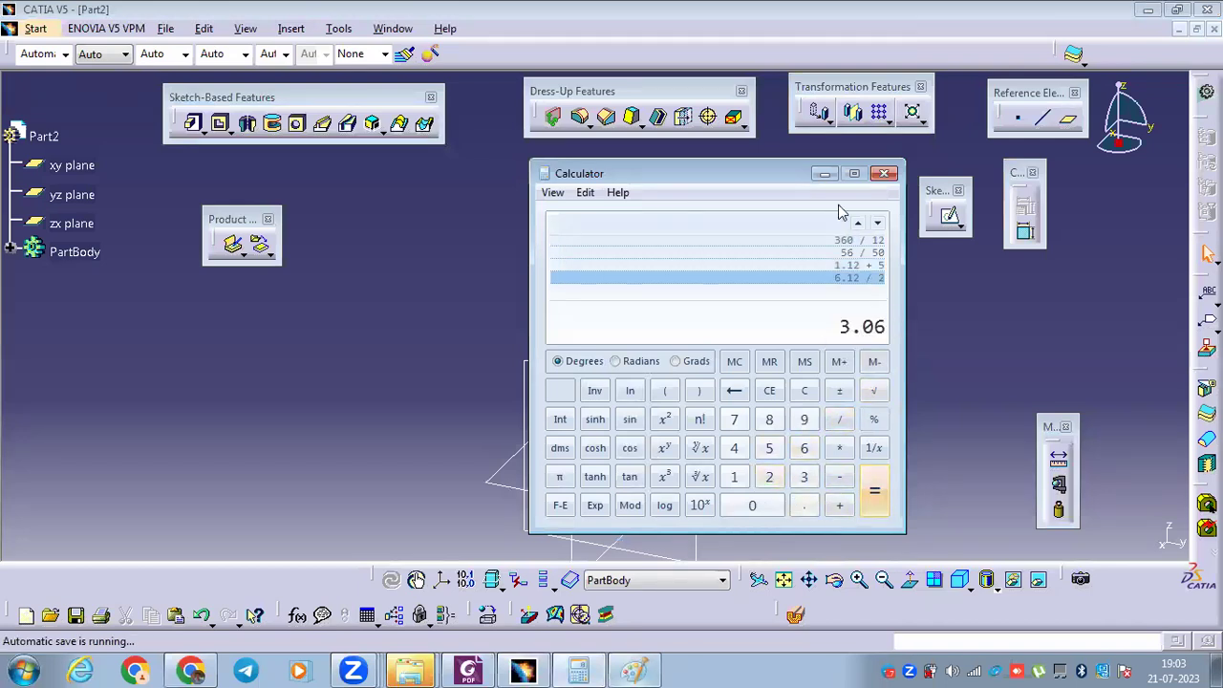
click(824, 174)
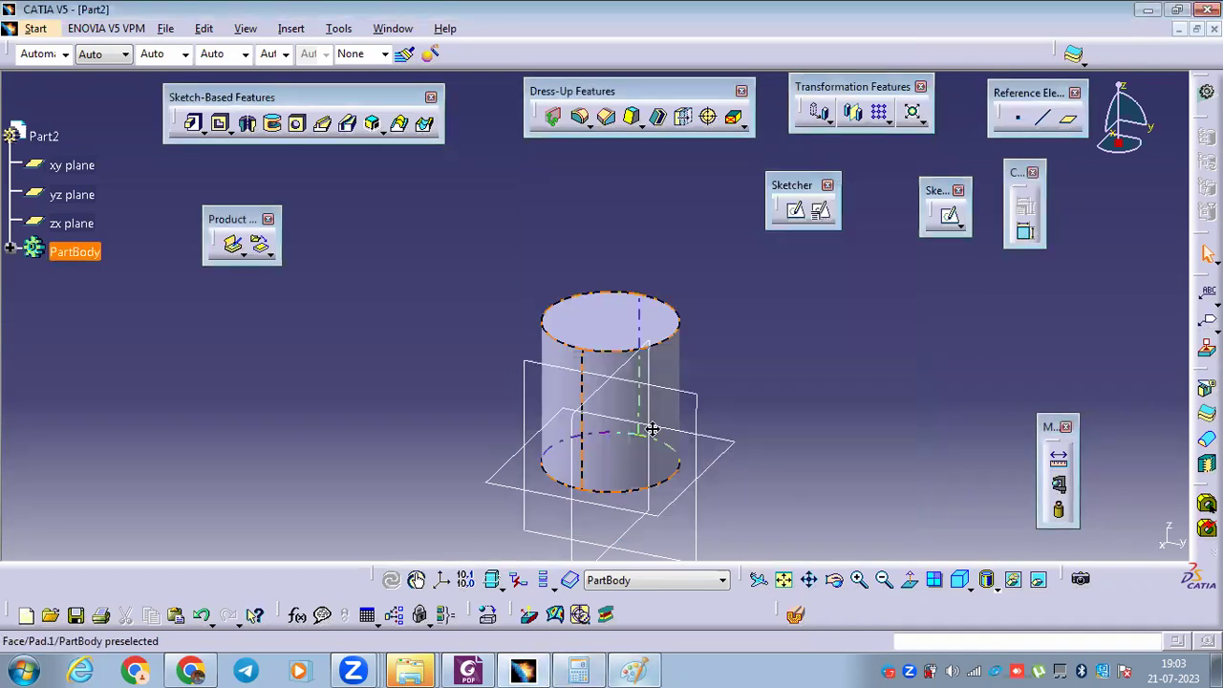
Sketch a closed four-sided profile on the yz plane with vertical ends, a sloping lower edge and a horizontal upper edge about 41 mm long.
click(670, 353)
click(795, 209)
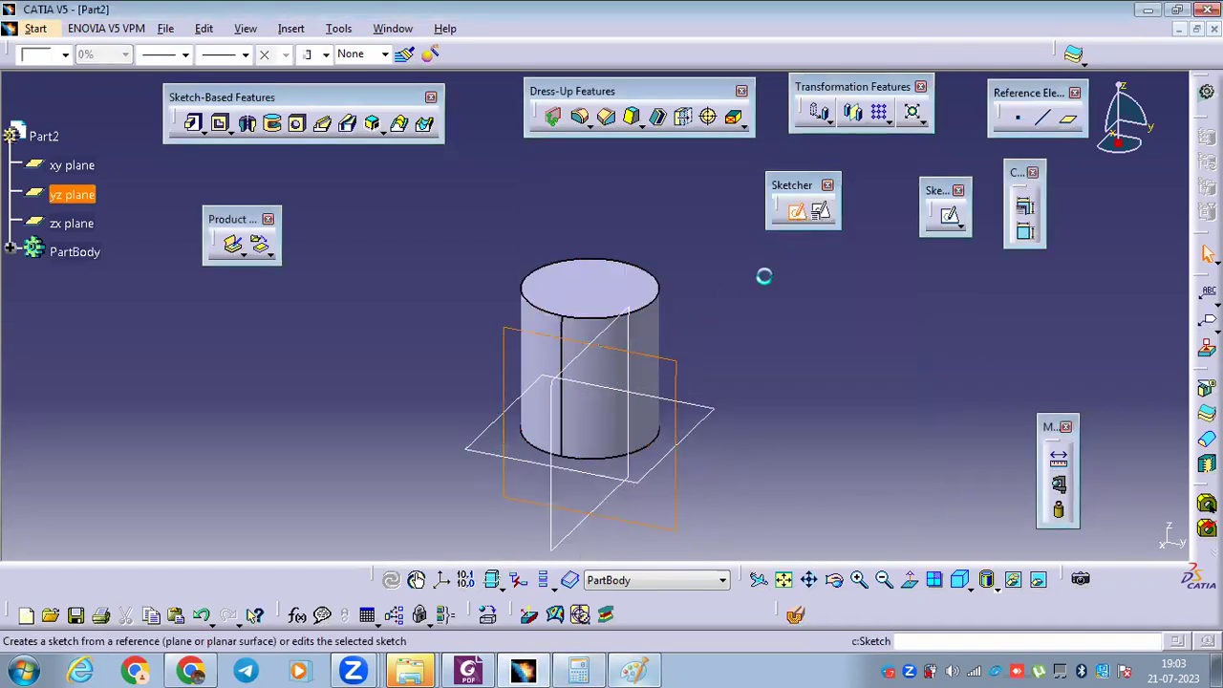
click(220, 126)
click(473, 399)
click(475, 441)
click(736, 468)
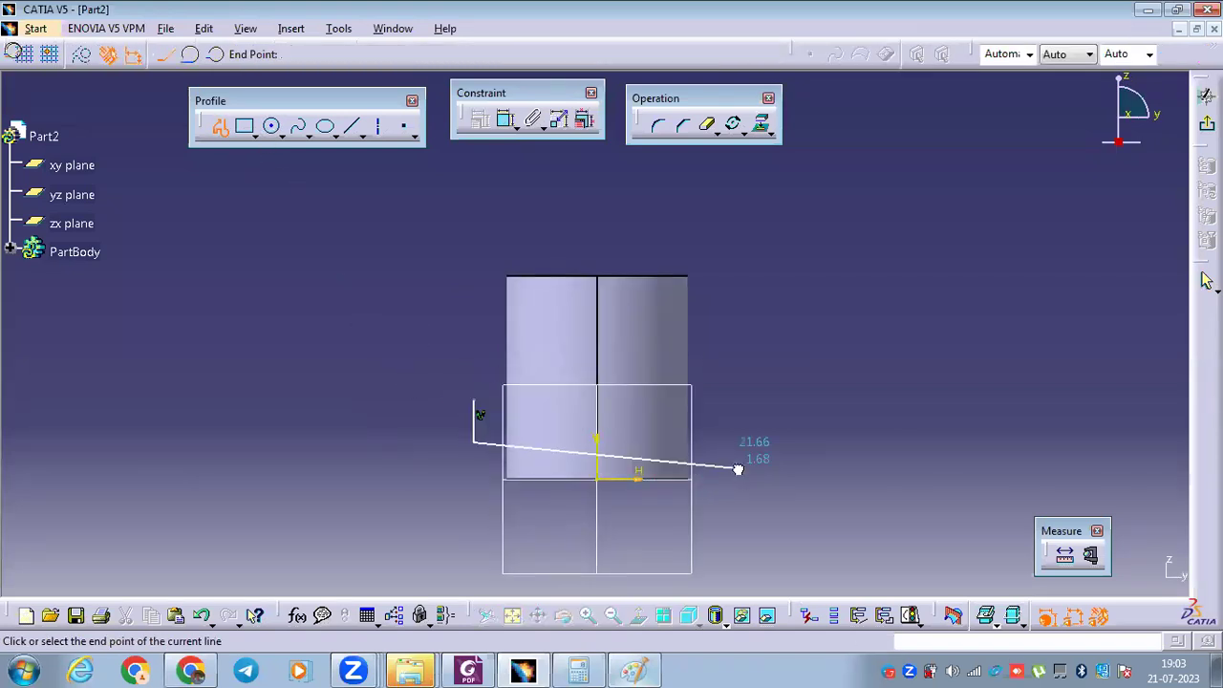
click(737, 400)
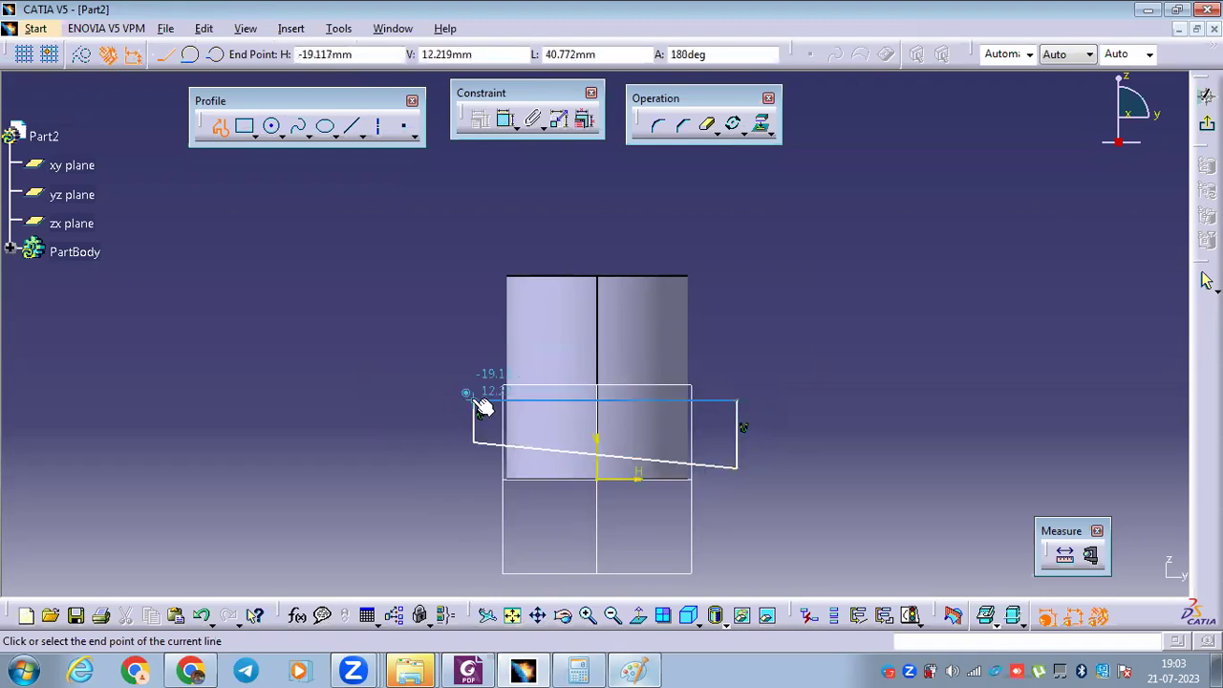
click(476, 401)
Constrain the length of the profile's horizontal upper edge to 28 mm.
middle_drag(457, 321, 494, 273)
click(498, 155)
click(497, 127)
click(517, 342)
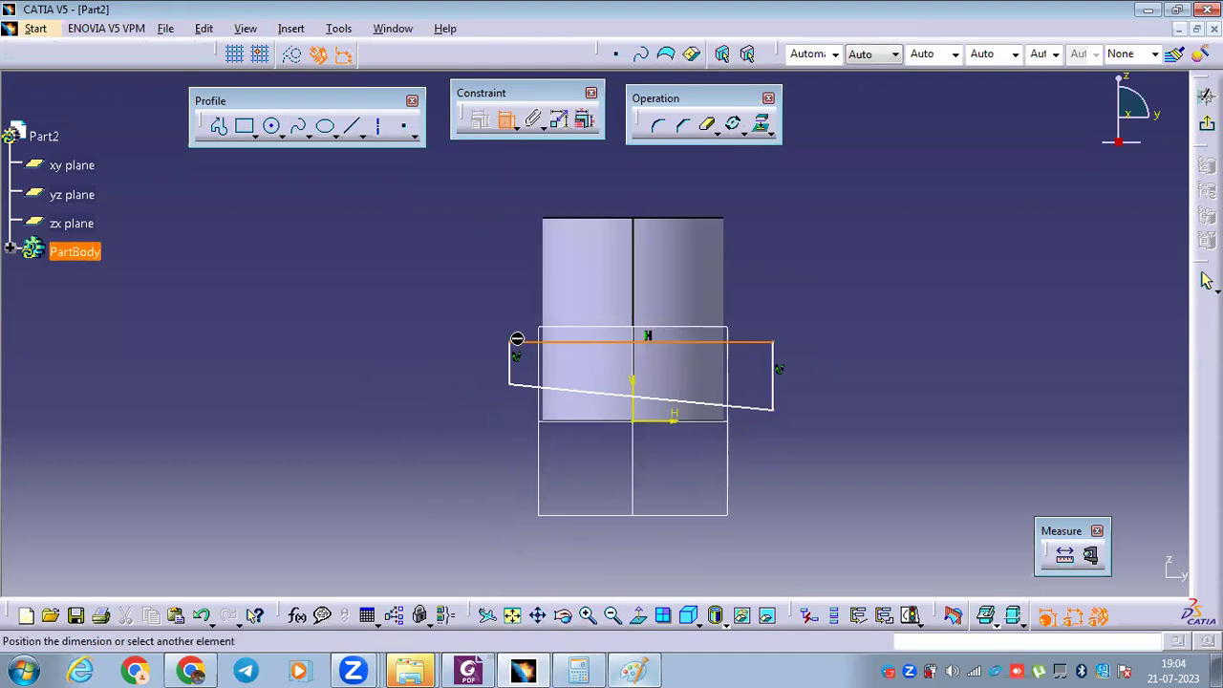
click(512, 282)
double_click(504, 279)
text(28)
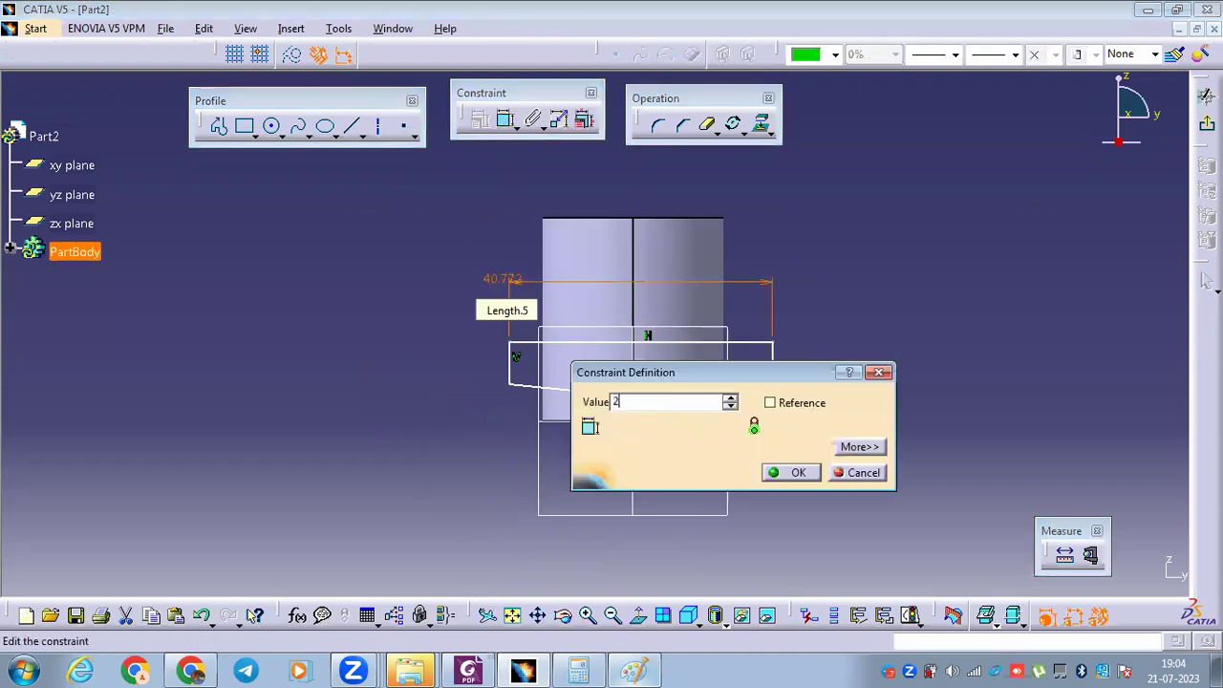
key(Return)
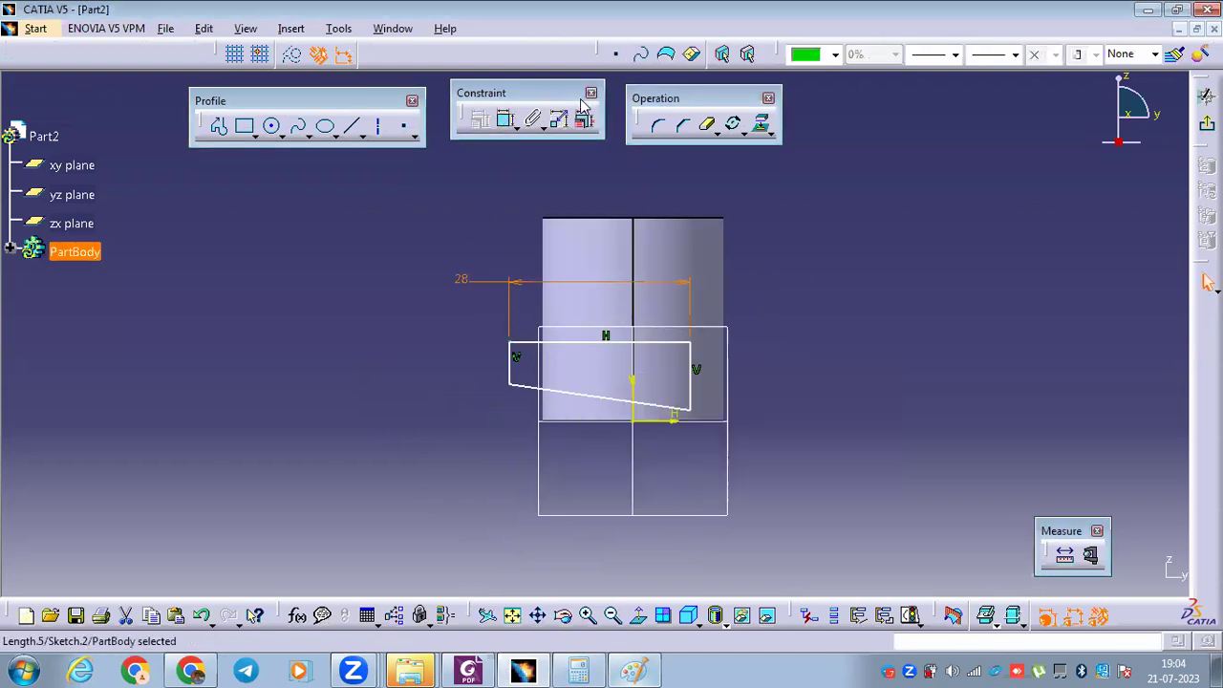
Constrain the profile's short vertical end on the negative H side to 2.5 mm.
click(506, 118)
click(509, 363)
click(450, 356)
double_click(448, 358)
text(2.5)
key(Return)
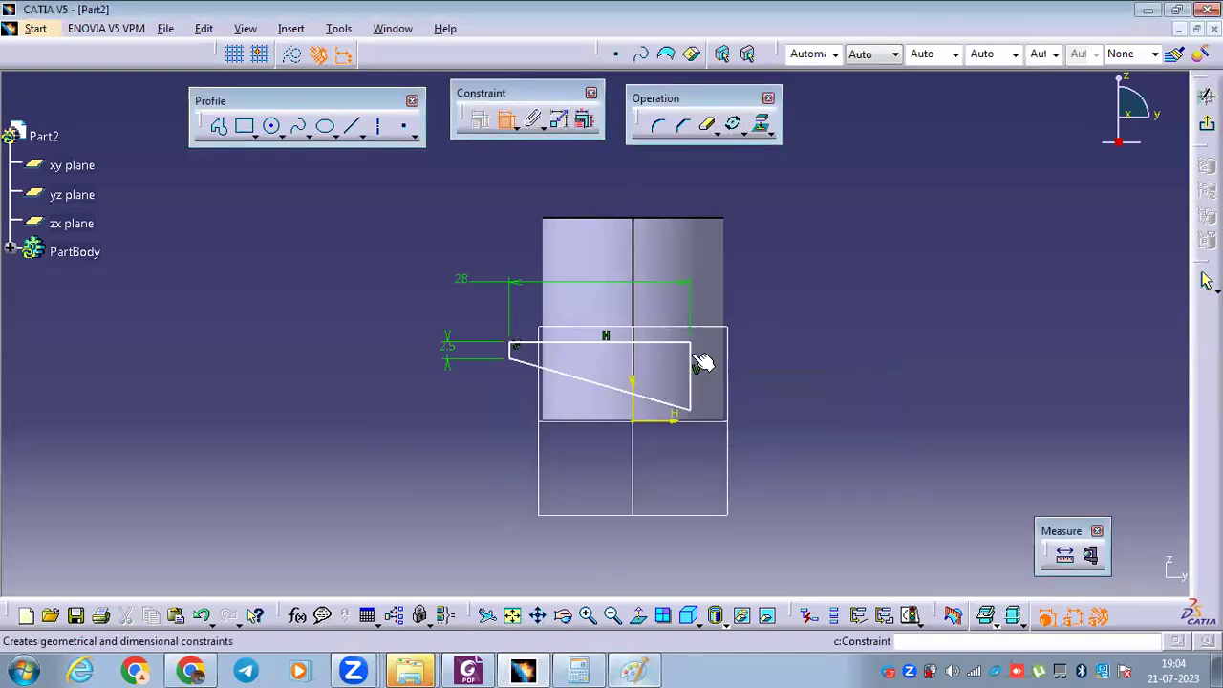
Constrain the profile's opposite vertical end to 3.06 mm.
click(695, 369)
double_click(806, 372)
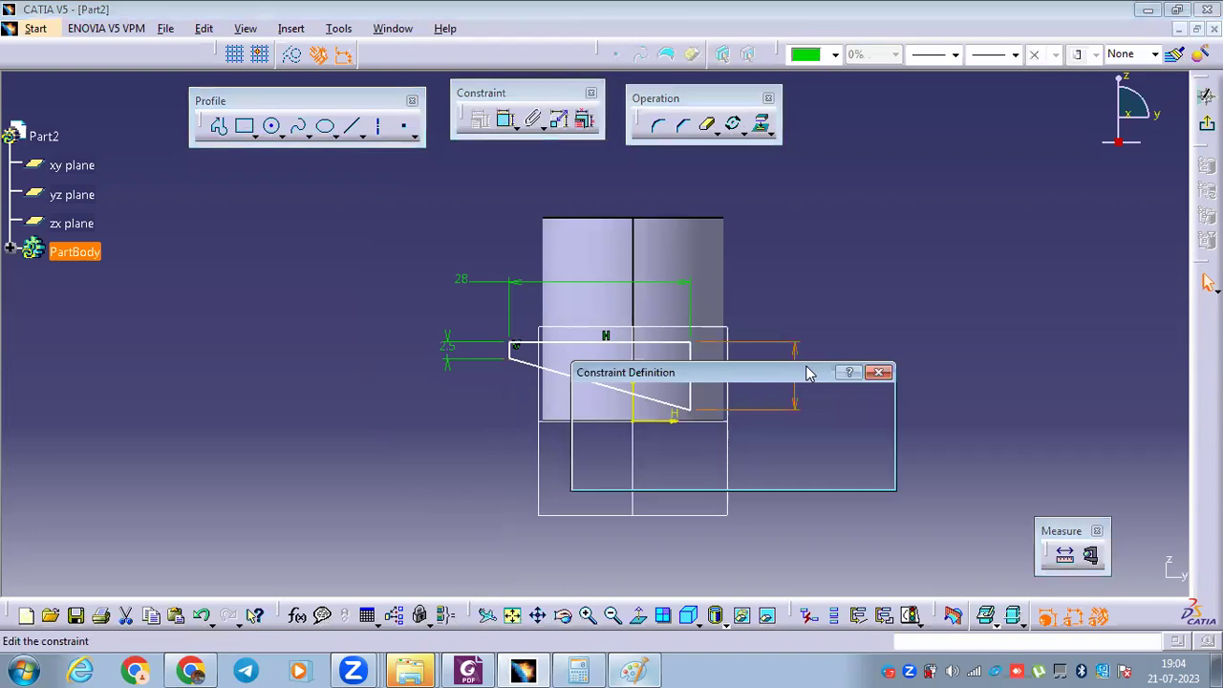
text(3.06)
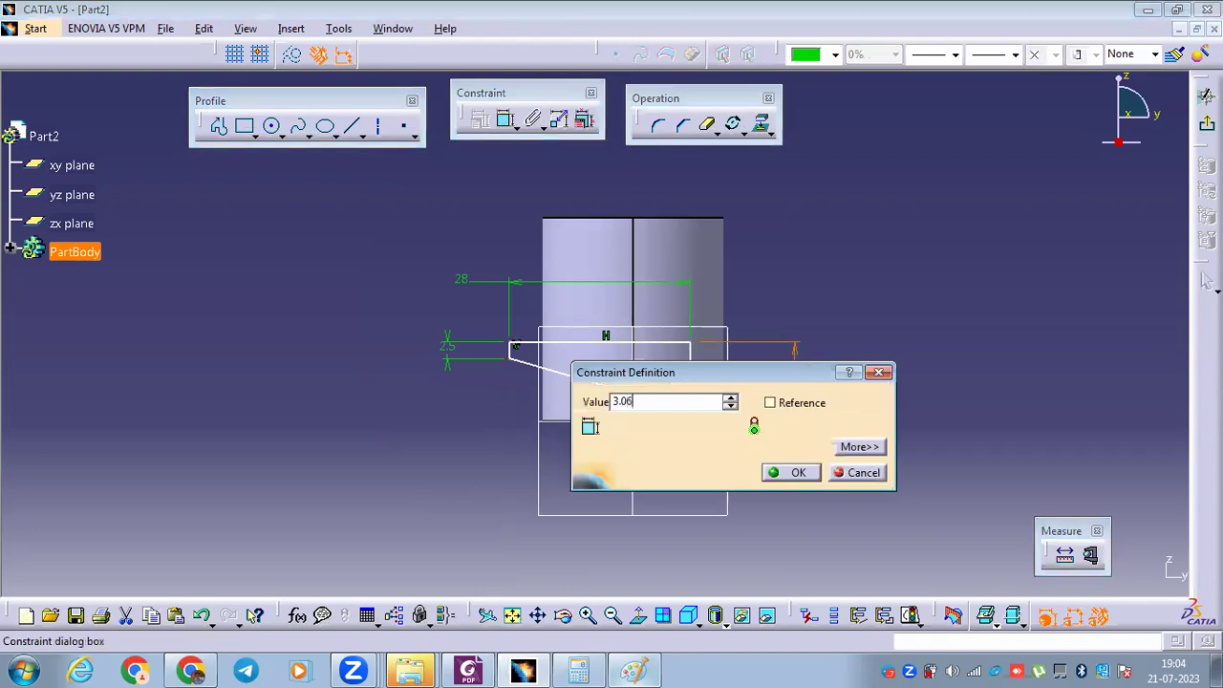
key(Return)
Reposition the profile and constrain its two vertical ends symmetric about the vertical axis.
middle_drag(796, 418, 453, 376)
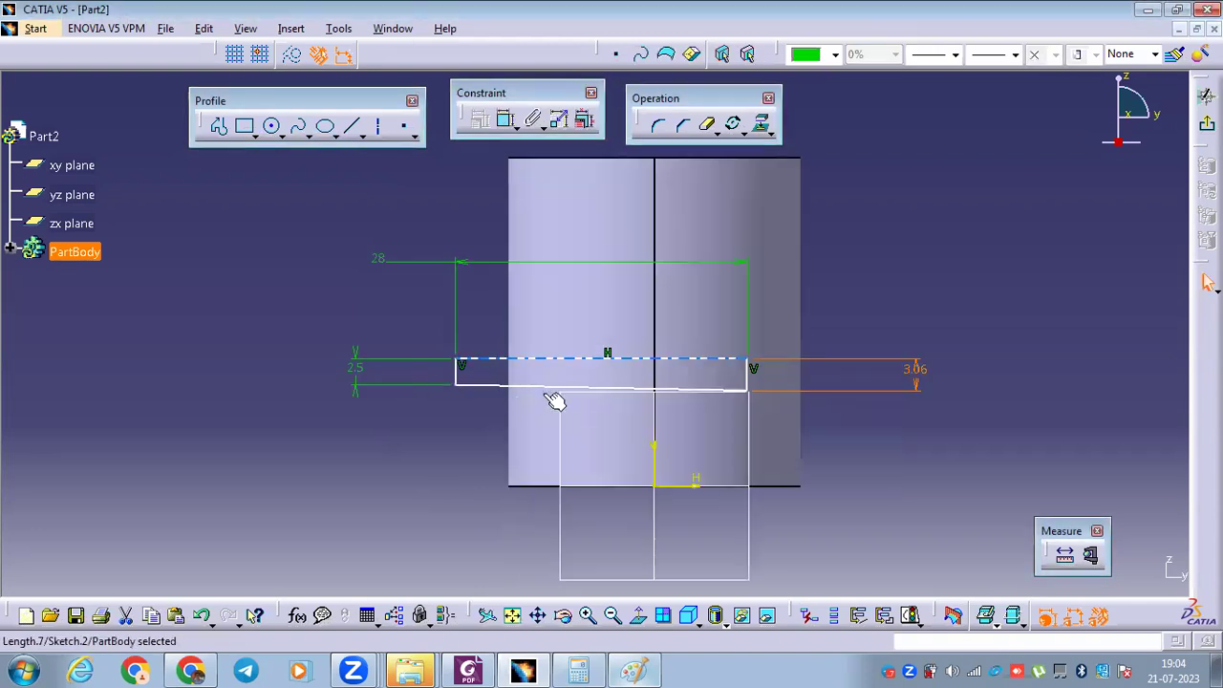
drag(748, 376, 831, 425)
click(505, 120)
click(546, 413)
click(835, 420)
right_click(931, 287)
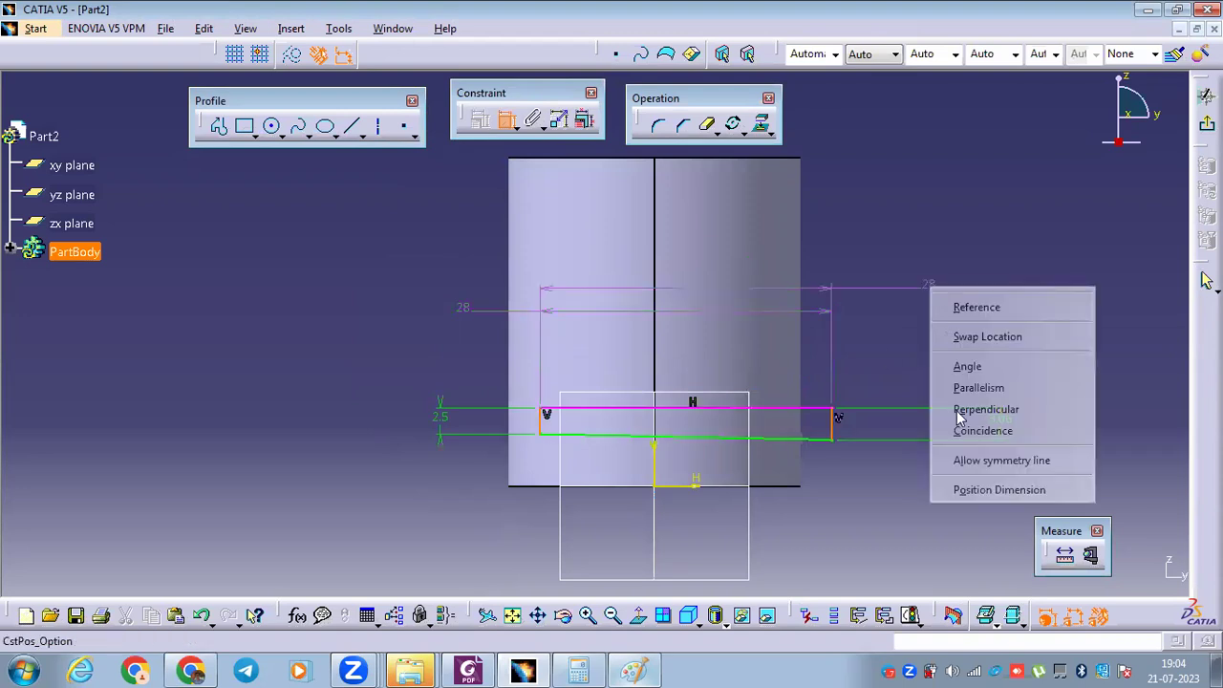
click(1001, 460)
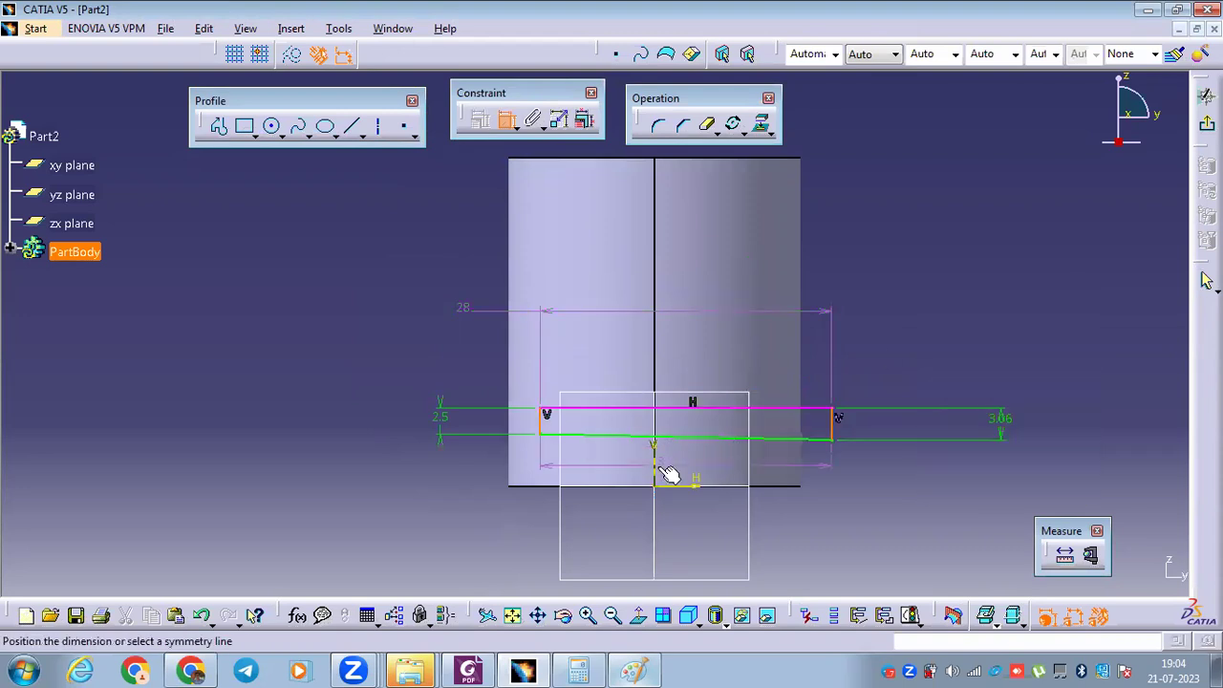
click(657, 464)
middle_drag(965, 279, 973, 243)
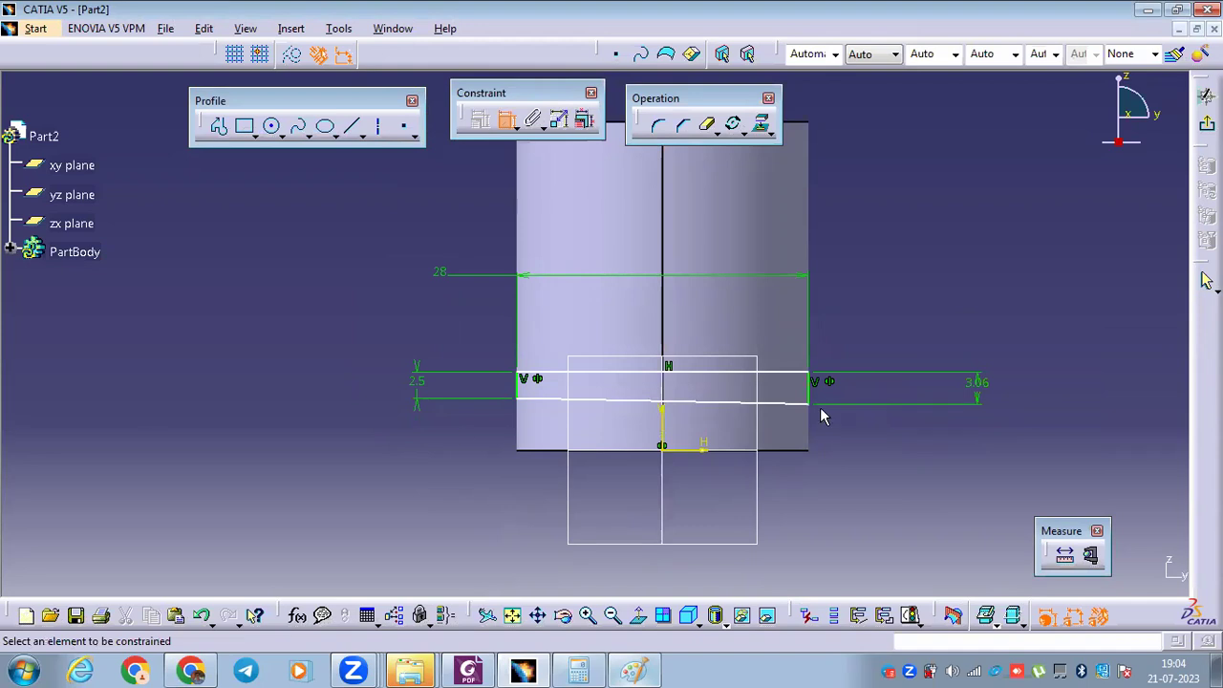
Check the hole's height in the exercise book and constrain the profile's upper edge 8 mm above the horizontal axis.
mouse_move(551, 667)
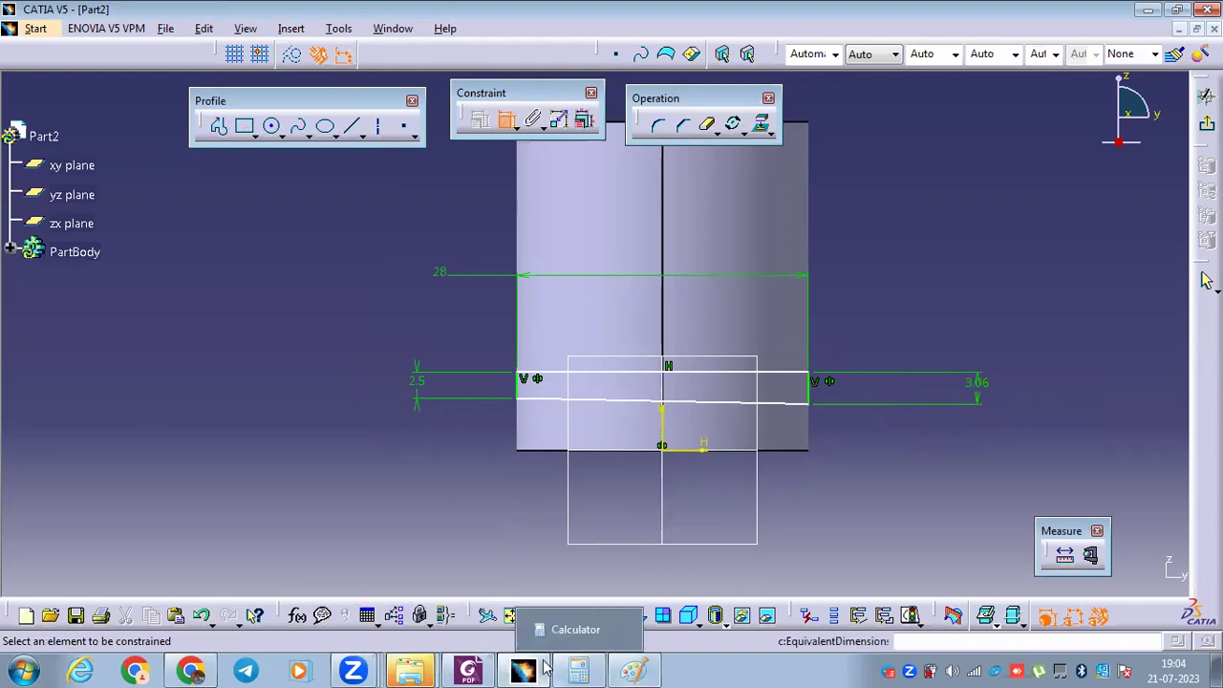
mouse_move(473, 669)
click(457, 620)
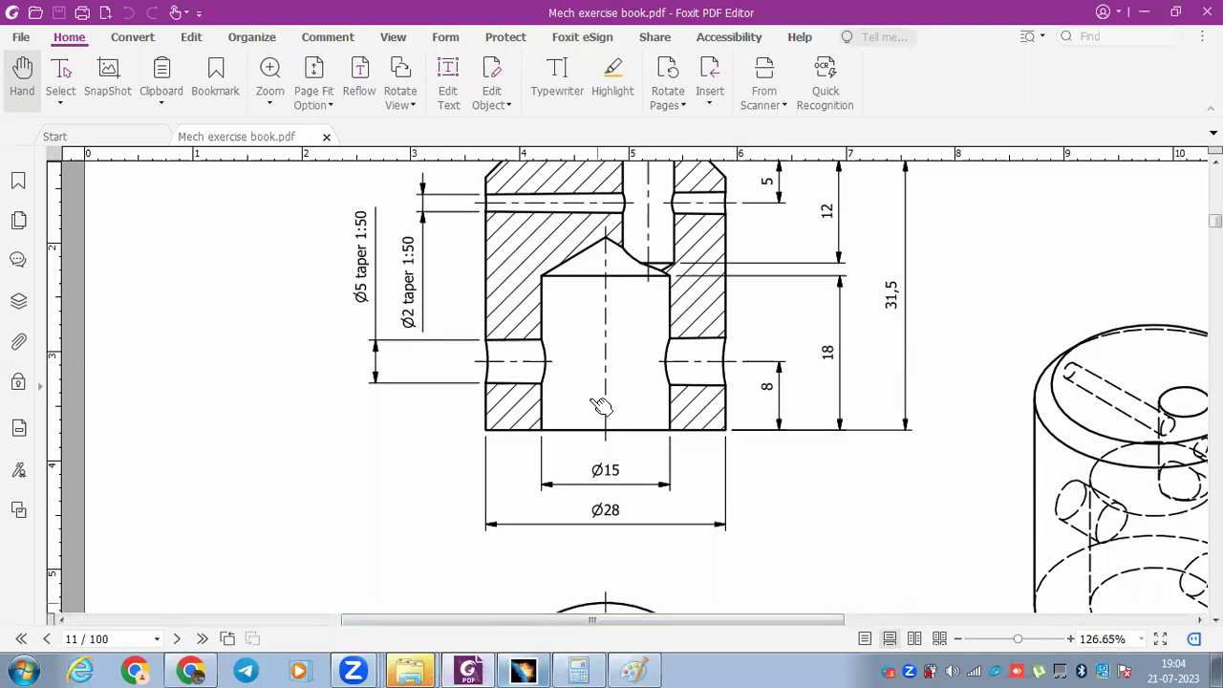
key(alt+Tab)
click(629, 382)
click(696, 446)
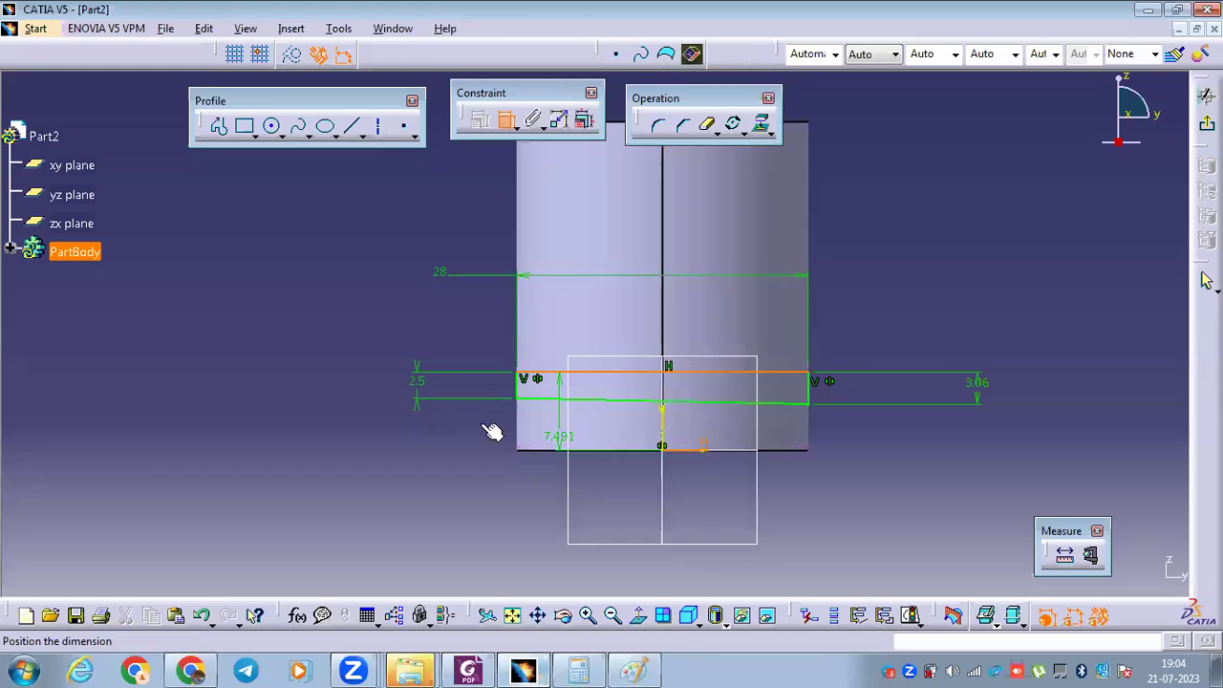
click(327, 413)
double_click(332, 411)
text(8)
key(Return)
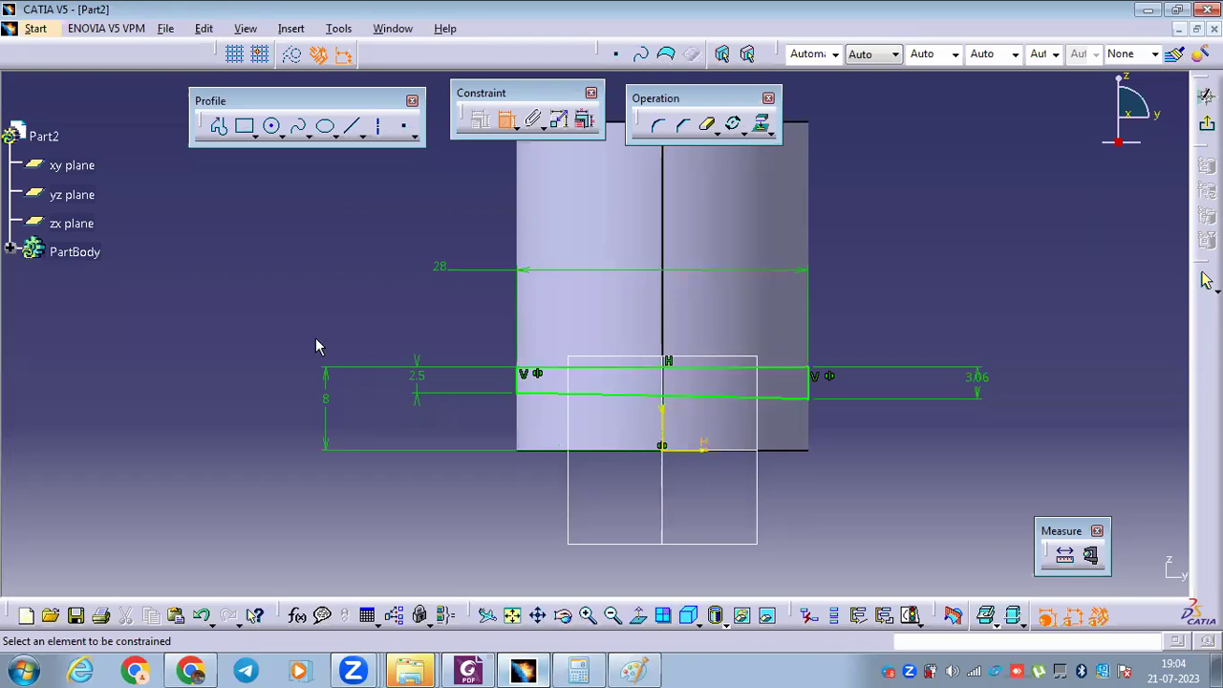
Sketch a horizontal axis line coincident with the profile's upper edge.
key(c)
click(611, 368)
click(611, 369)
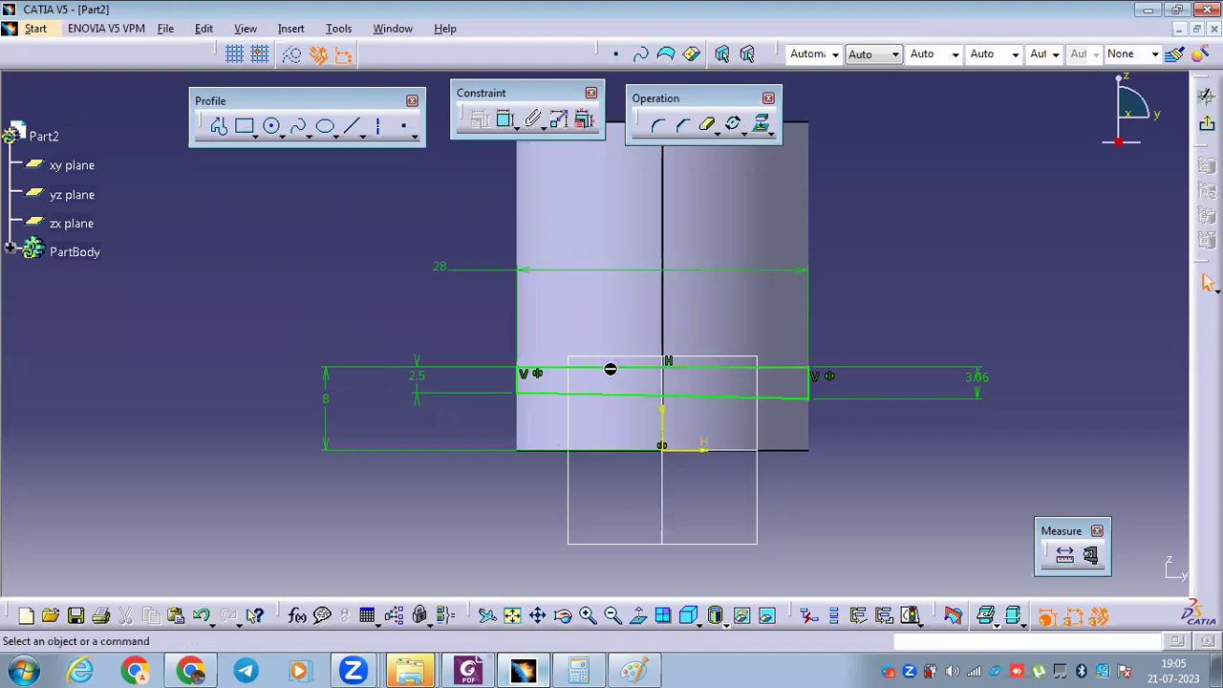
click(377, 126)
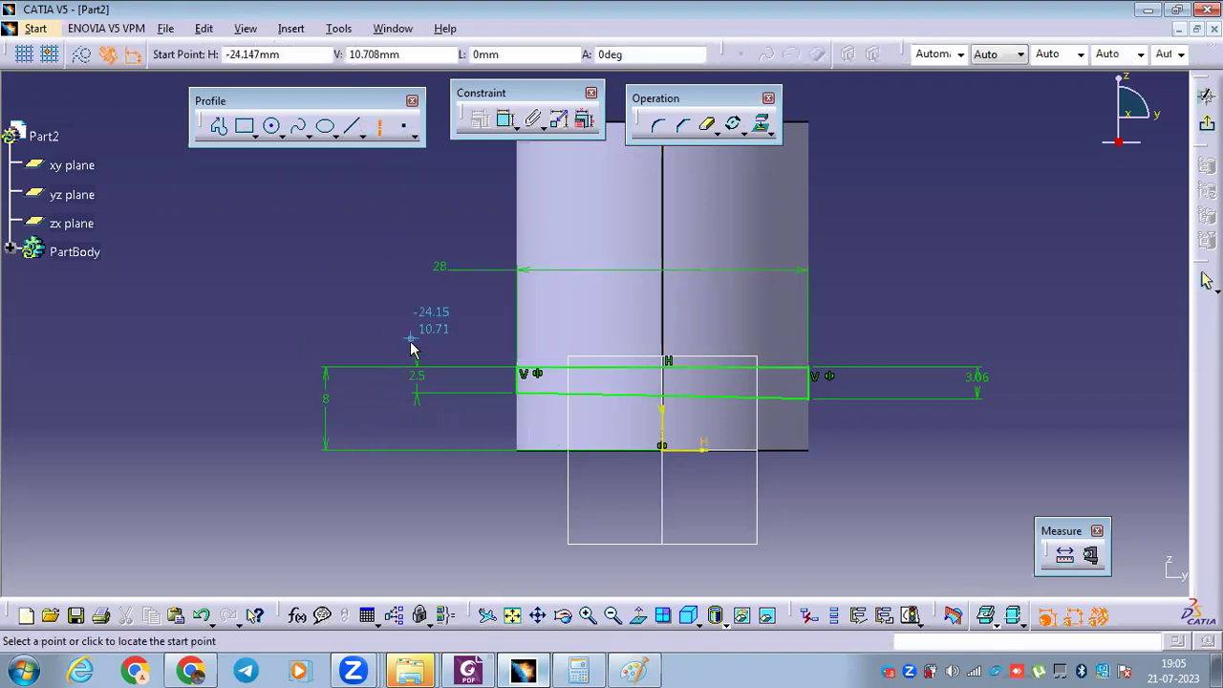
click(569, 374)
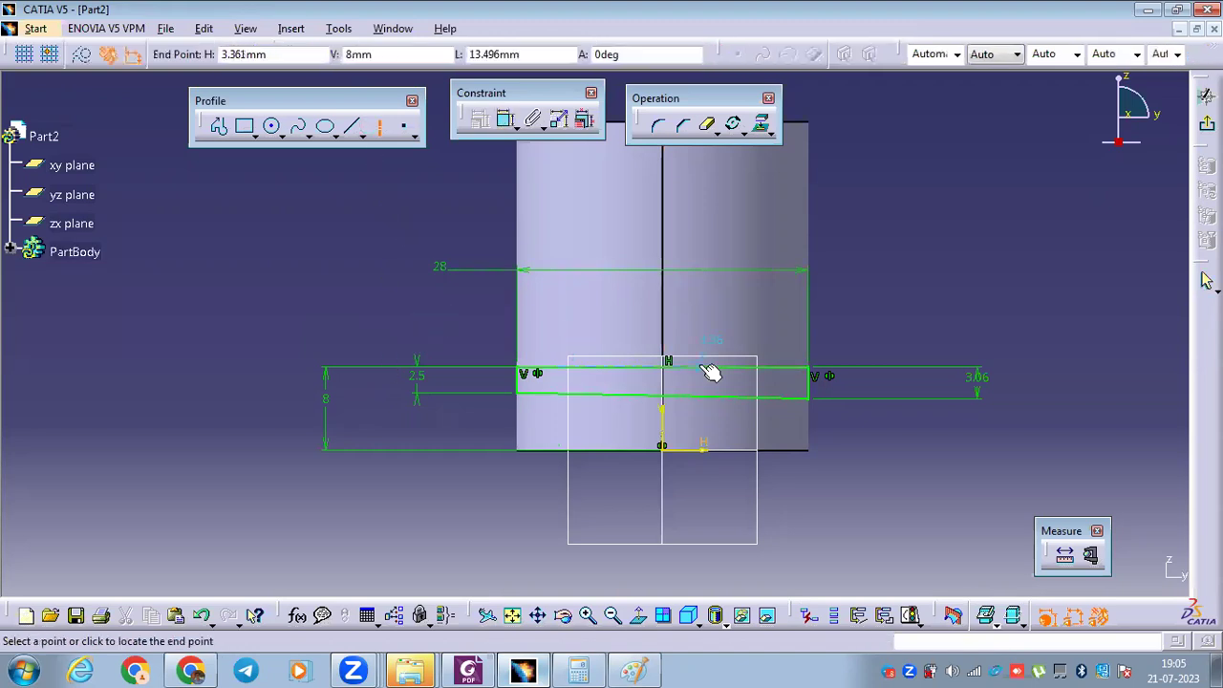
click(712, 371)
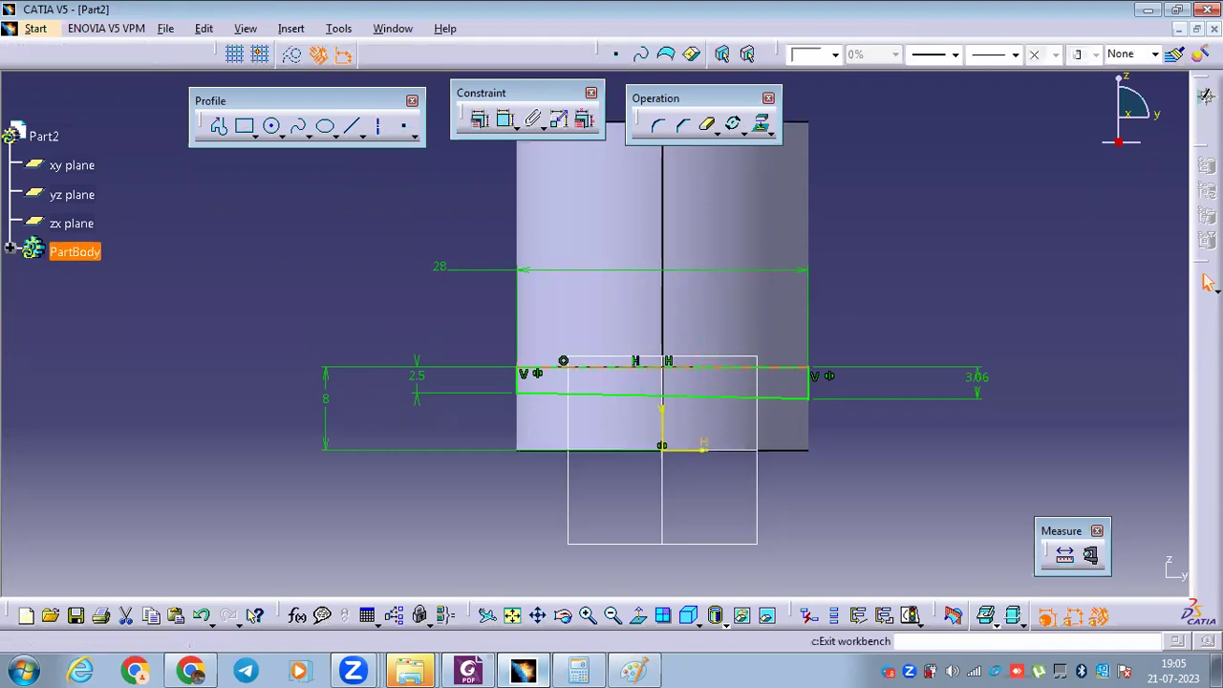
Leave the sketch, cut the tapered cross hole by revolving the profile as a groove, and inspect it in a section view.
click(1206, 95)
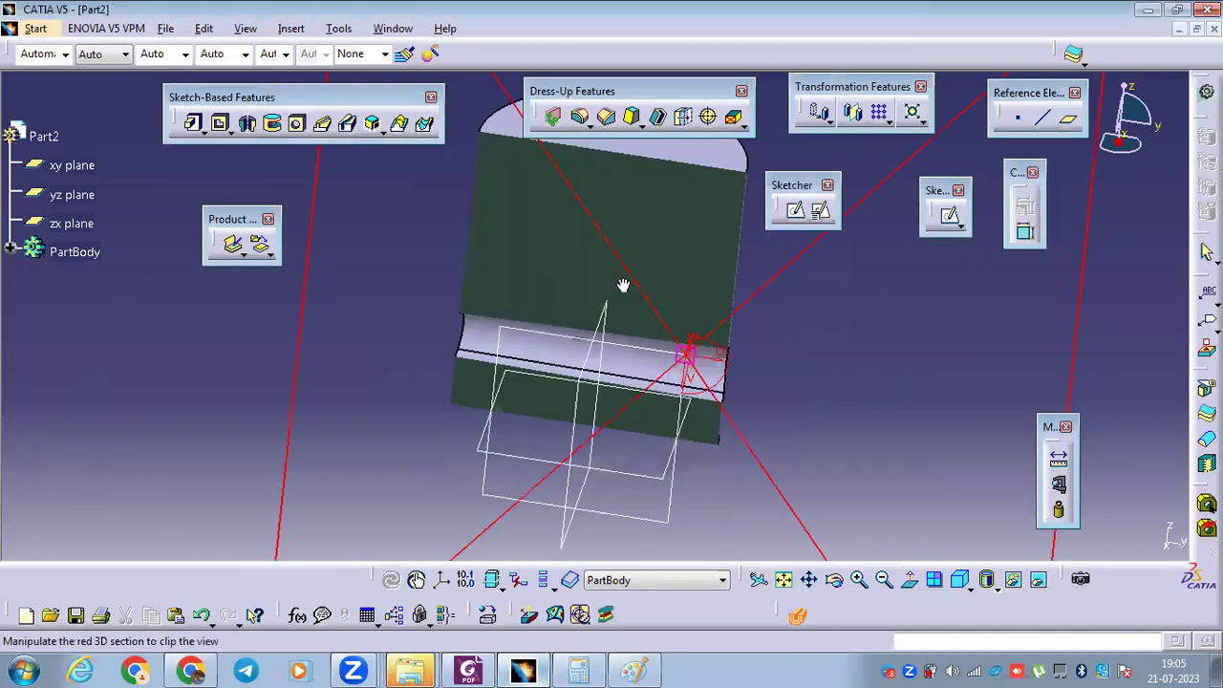
middle_drag(623, 284, 632, 380)
click(799, 618)
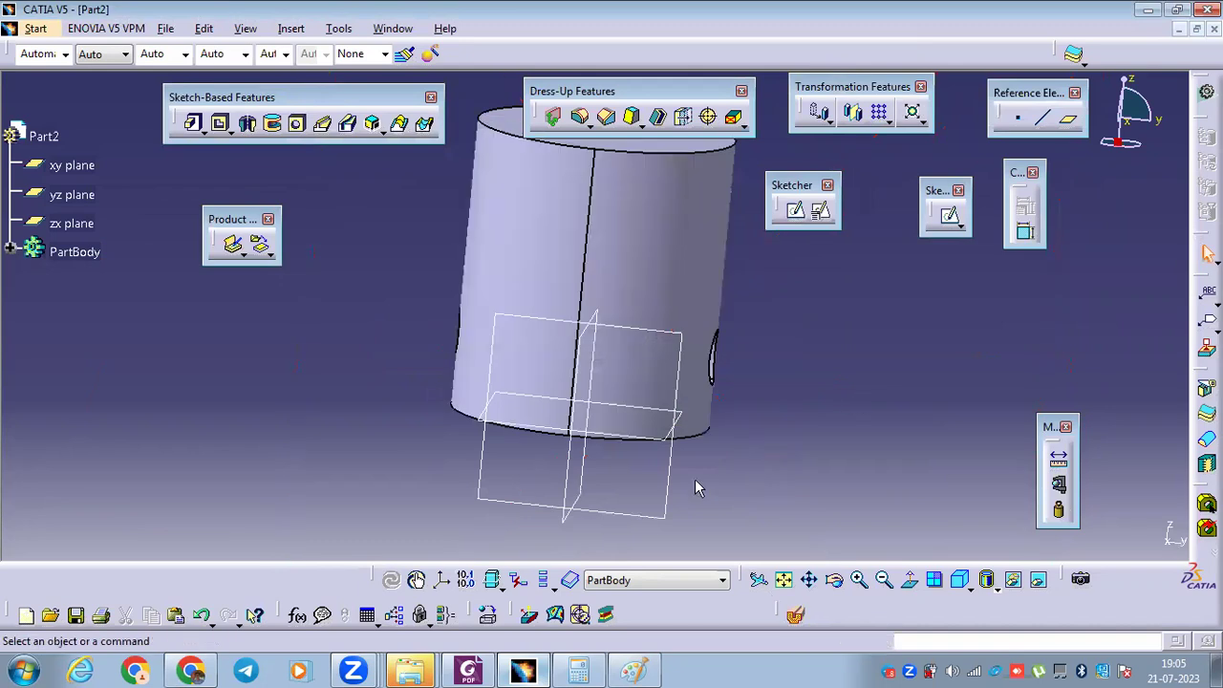
Look up the Ø2 hole with 1:50 taper in the exercise book and begin writing its taper equation in Paint.
click(470, 669)
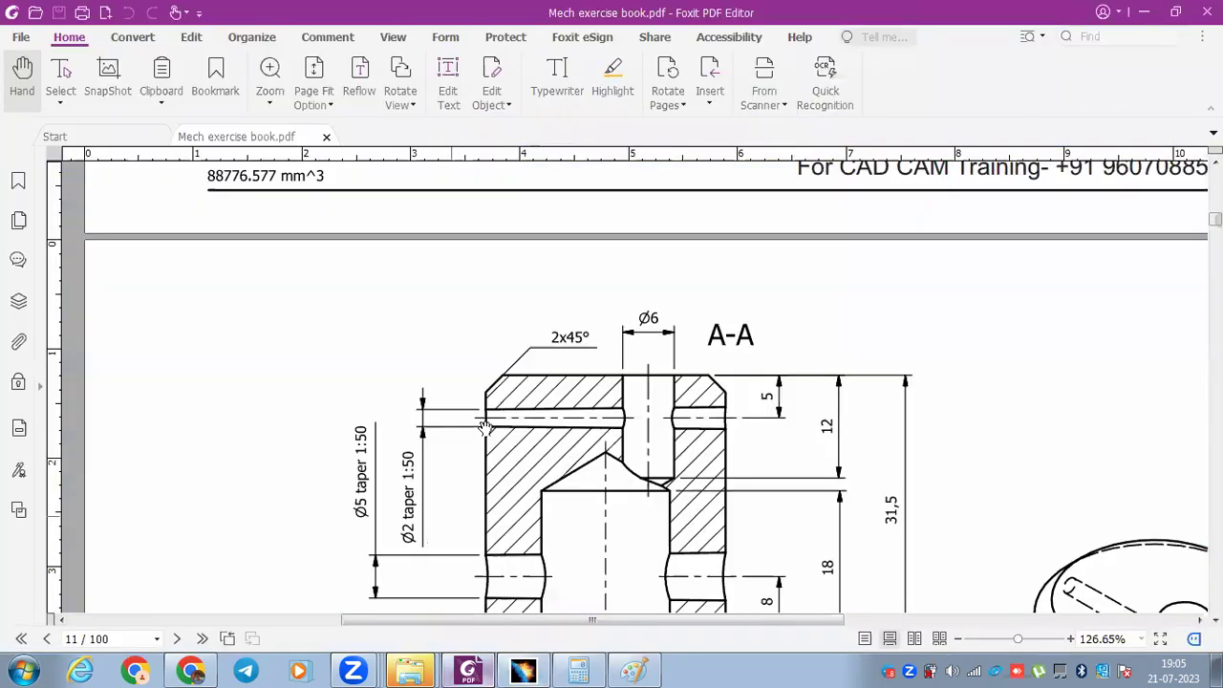
scroll(716, 383, down, 1)
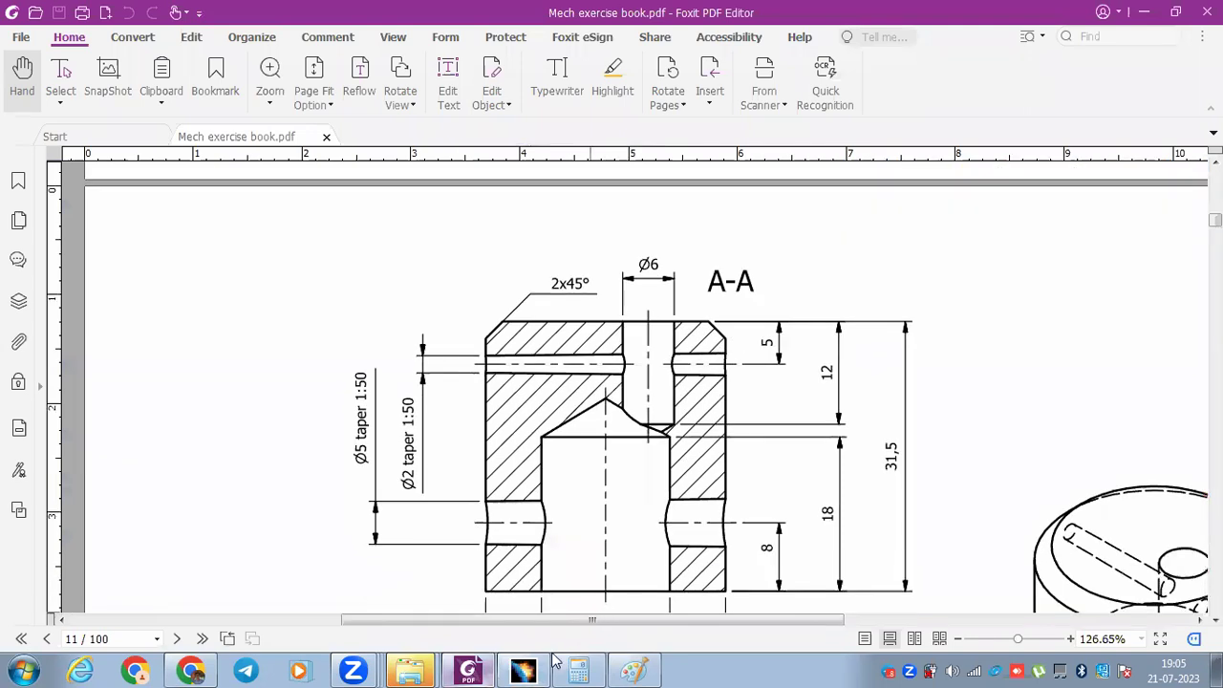
click(633, 669)
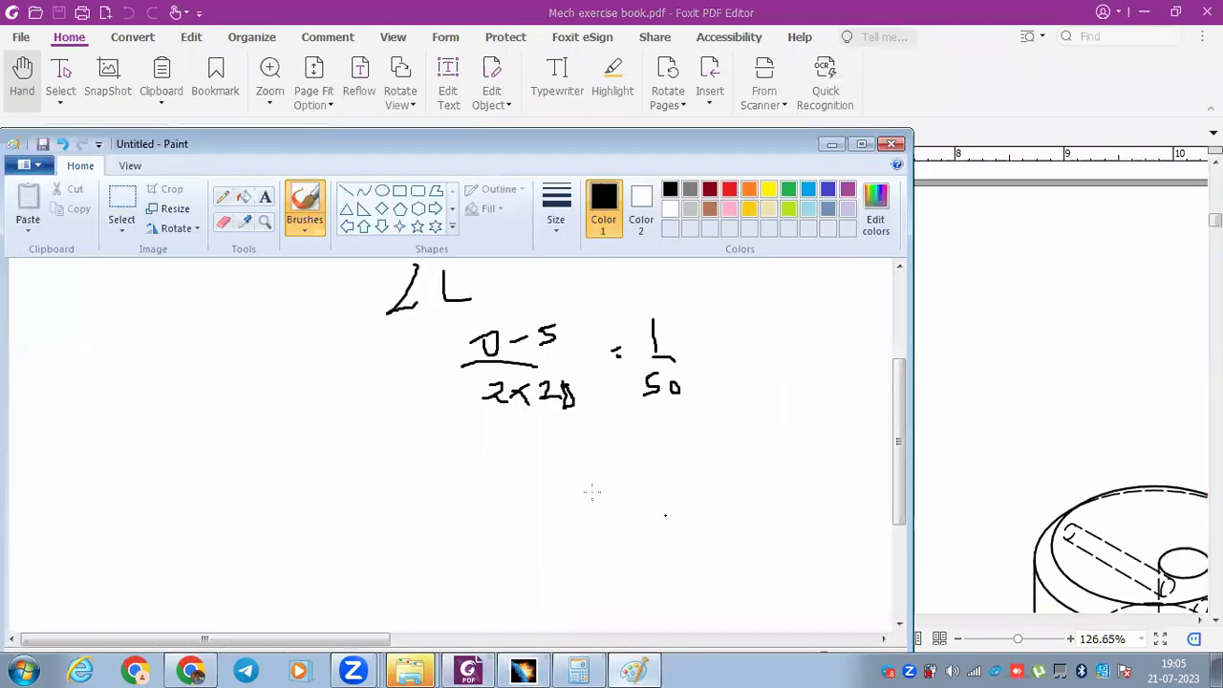
drag(501, 518, 507, 513)
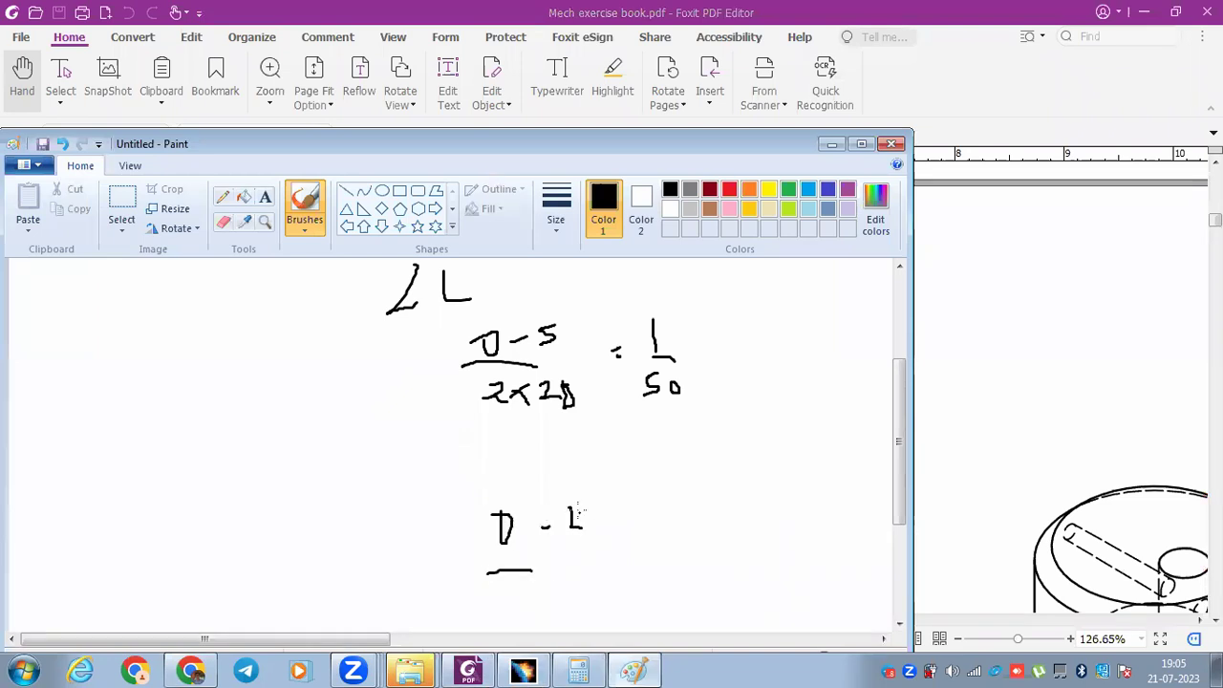
Switch to Calculator and compute 56 / 50 for the Ø2 hole's taper.
click(581, 669)
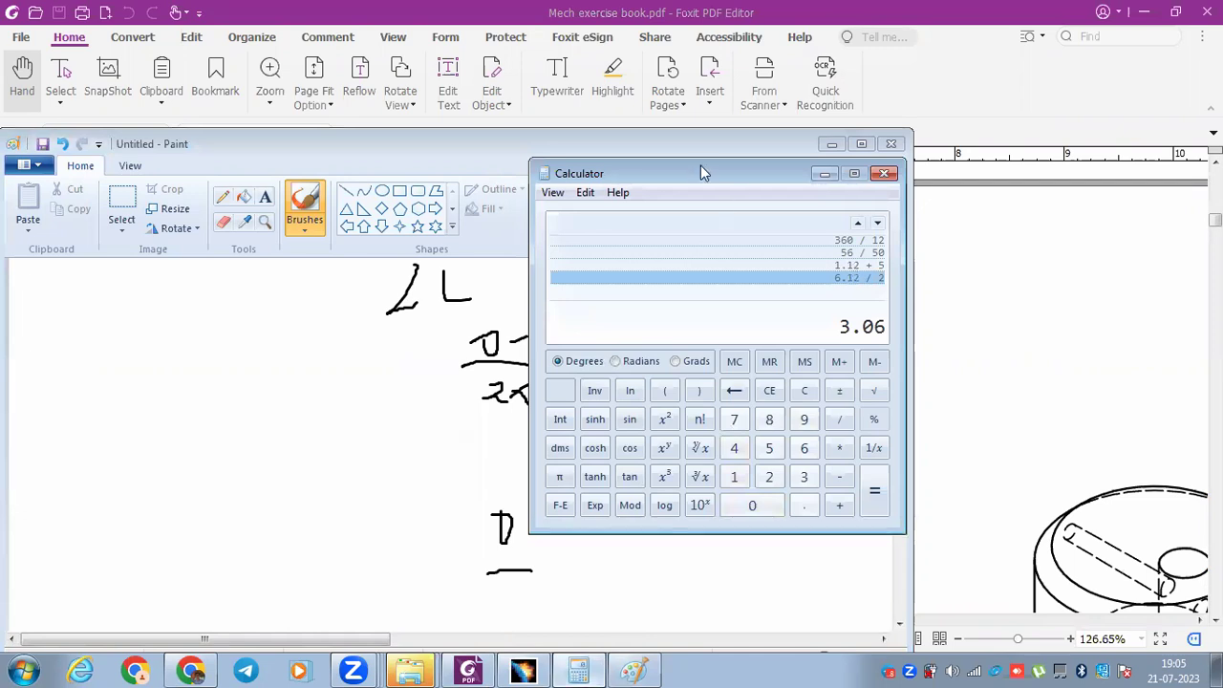
drag(729, 182, 767, 183)
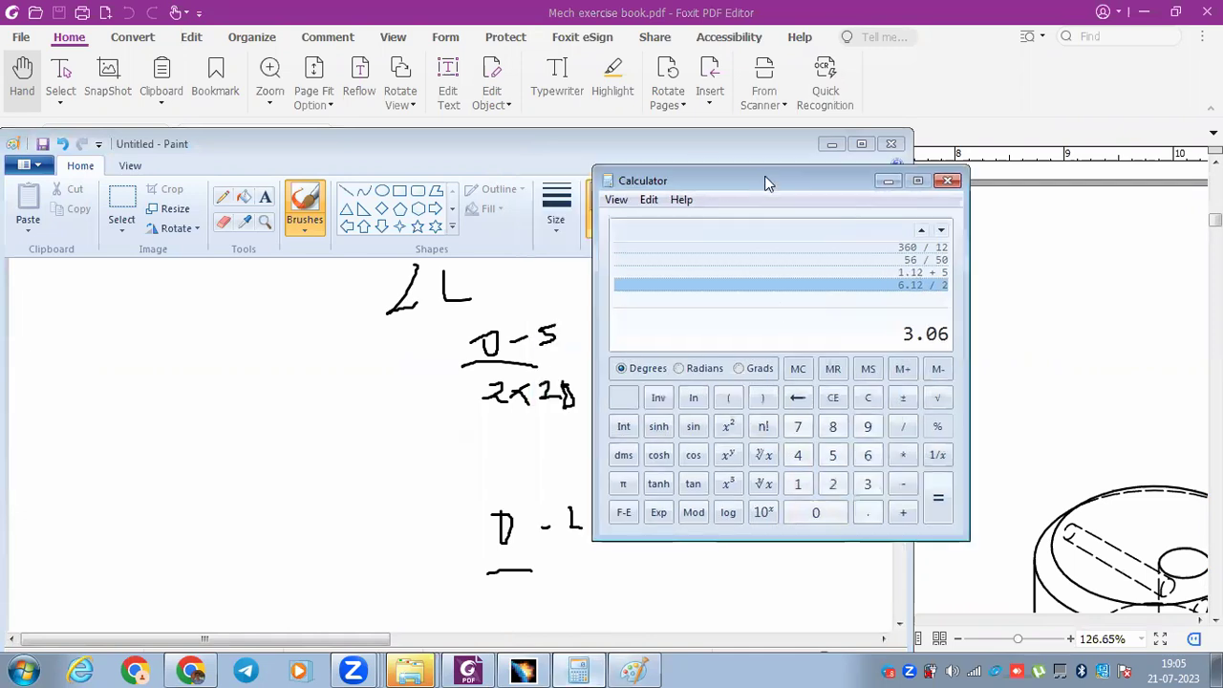
click(866, 402)
click(832, 454)
click(868, 455)
click(903, 426)
click(832, 457)
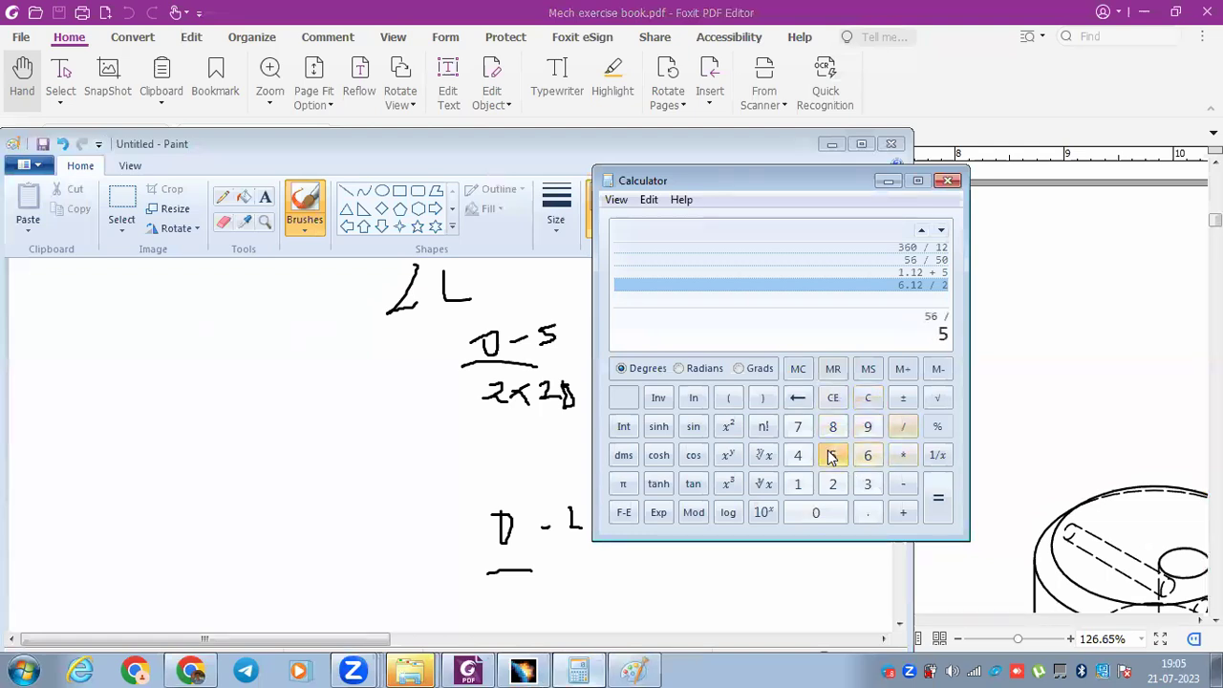
click(815, 512)
click(938, 498)
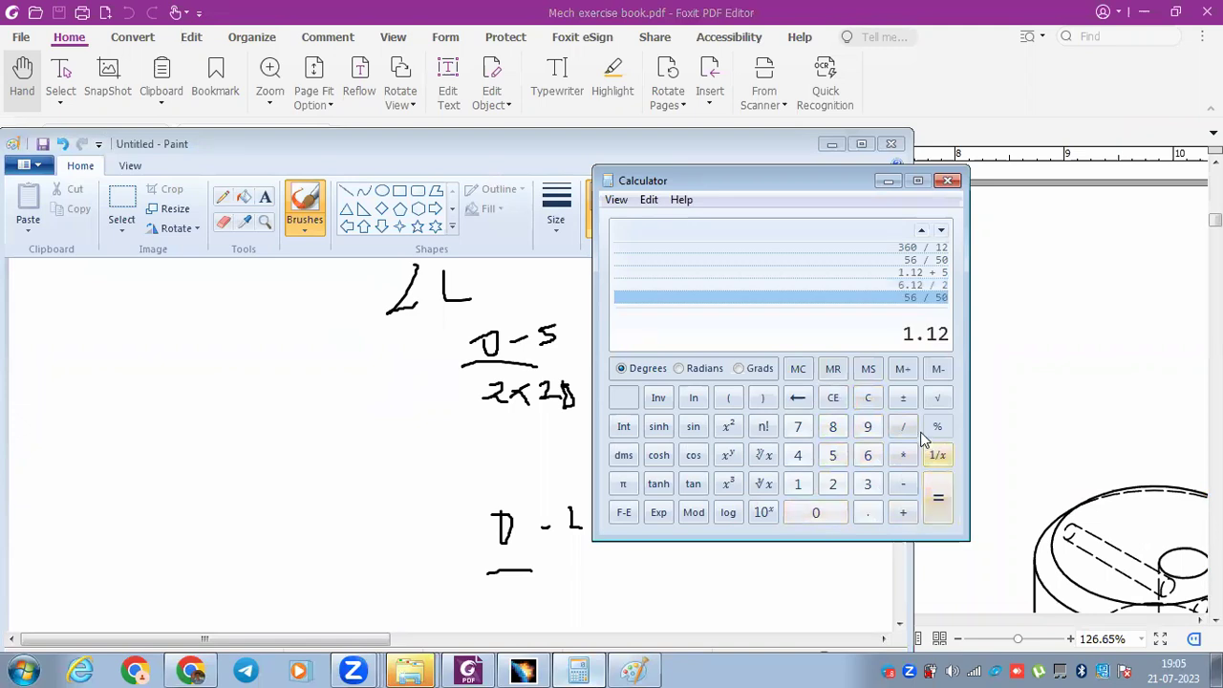
Add 2 to the result, divide the sum by 2 for the hole's large-end radius, and minimize Calculator.
click(903, 513)
click(832, 485)
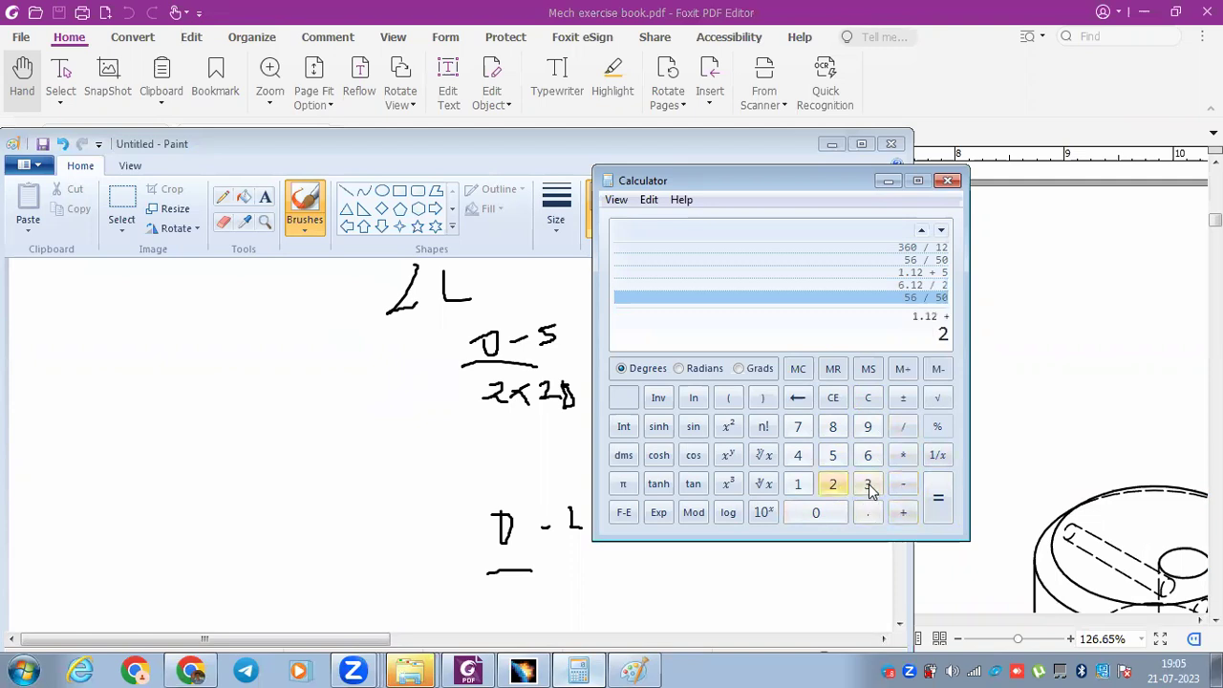
click(936, 495)
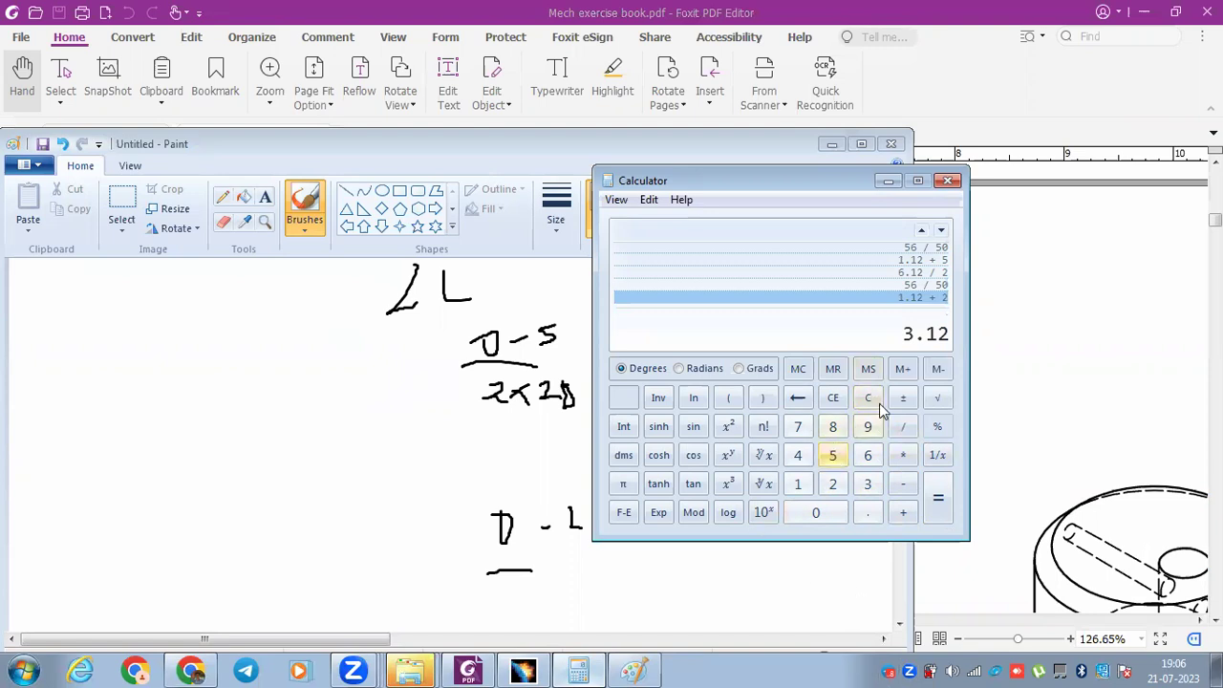
click(902, 432)
click(835, 487)
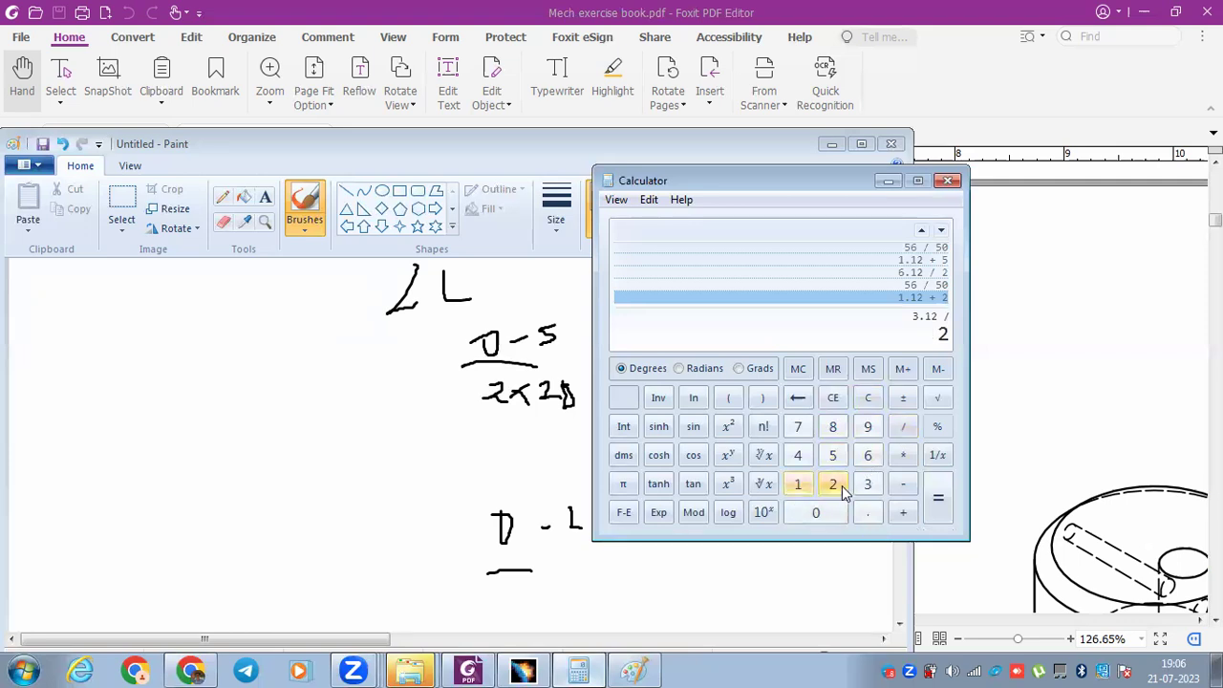
click(936, 498)
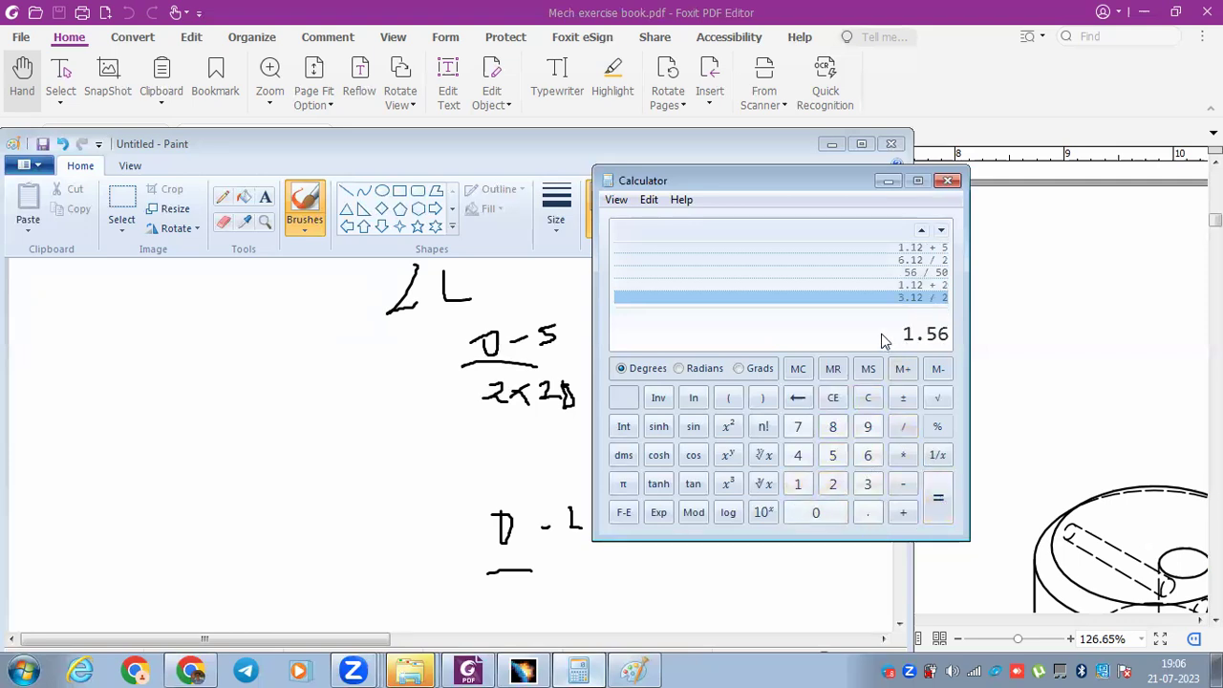
click(888, 182)
Back in CATIA, sketch a closed four-sided profile on the yz plane across the cylinder's upper half, its upper edge about 36 mm long.
click(997, 370)
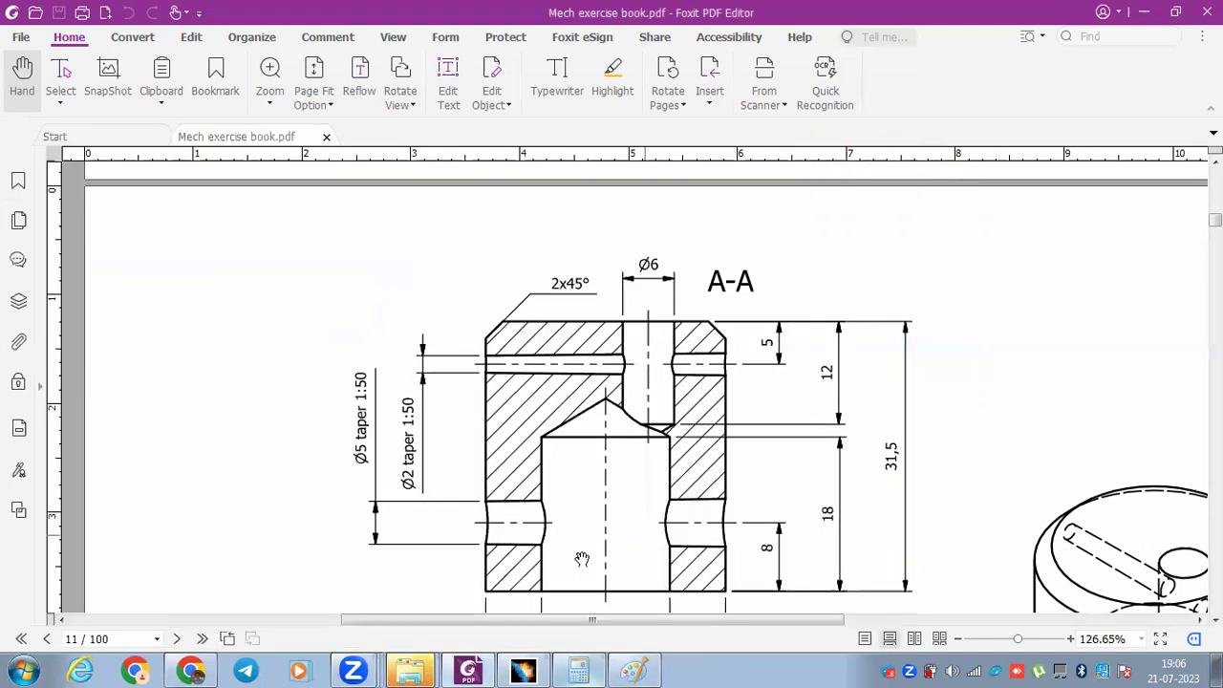
click(516, 669)
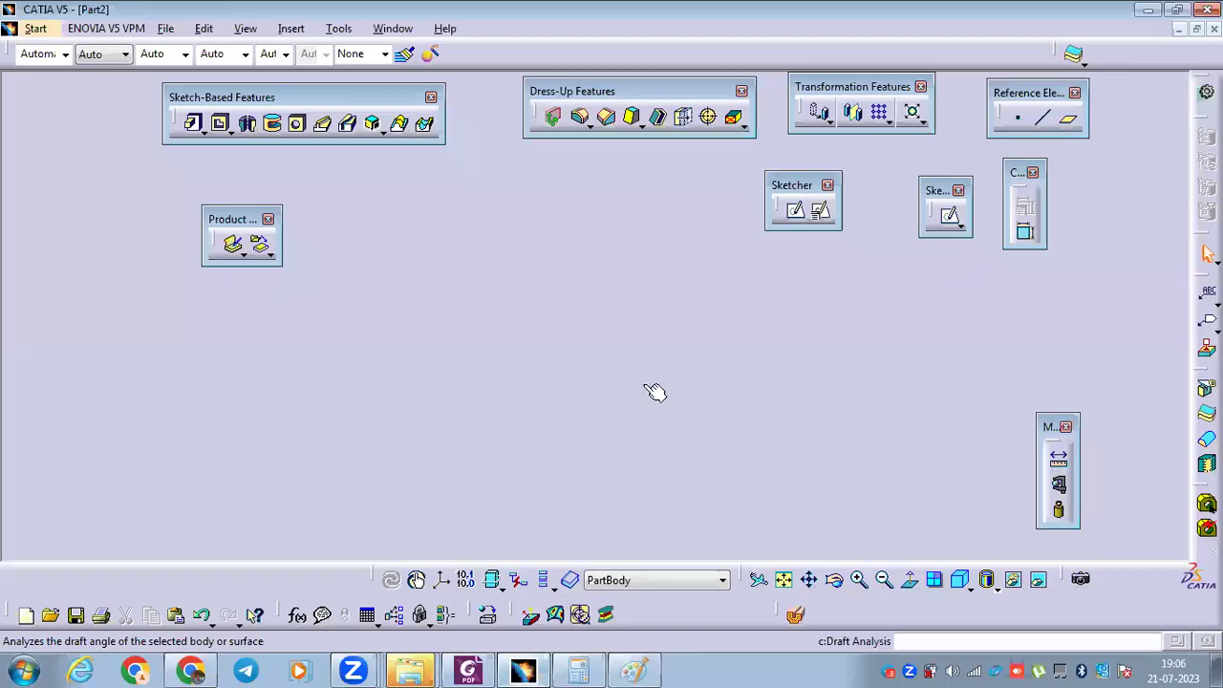
click(793, 213)
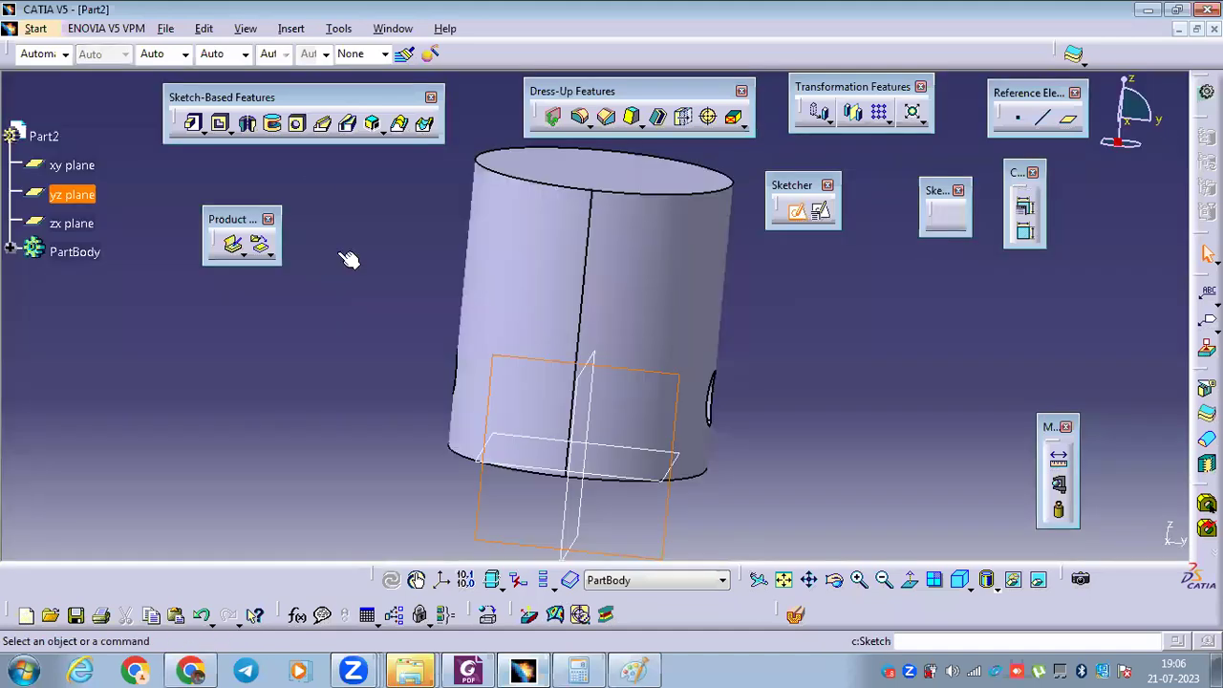
click(400, 268)
click(743, 302)
click(742, 266)
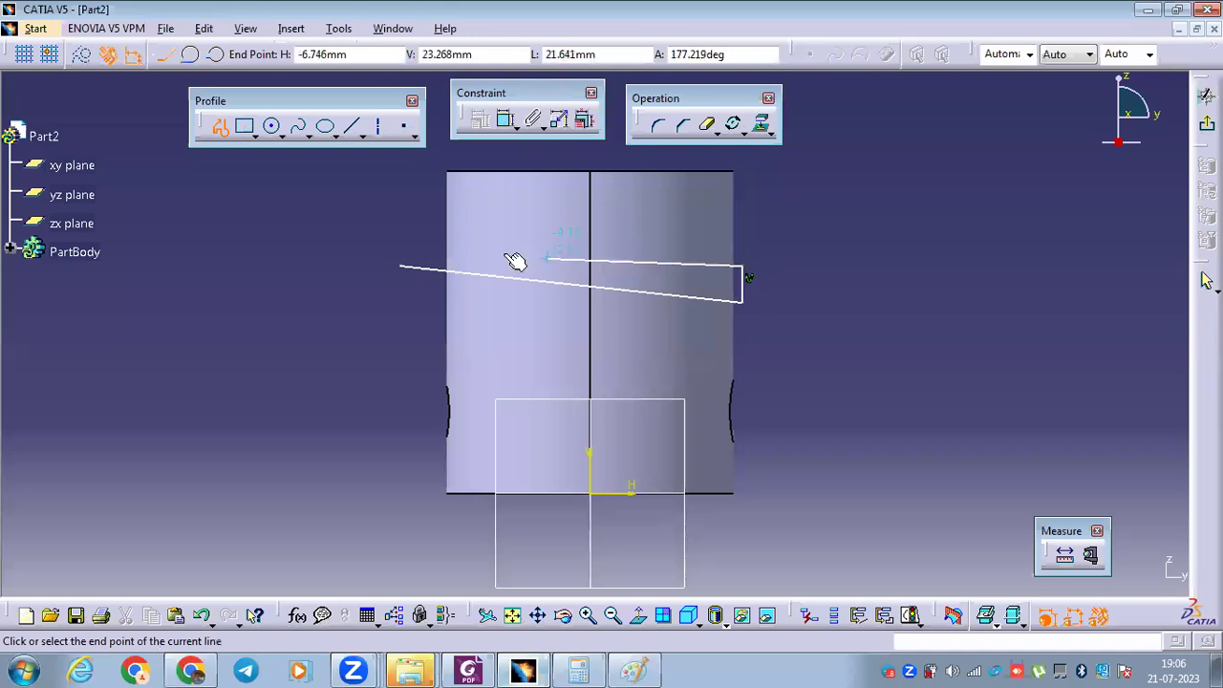
click(401, 268)
Constrain the new profile's sloping upper edge to be horizontal.
click(532, 119)
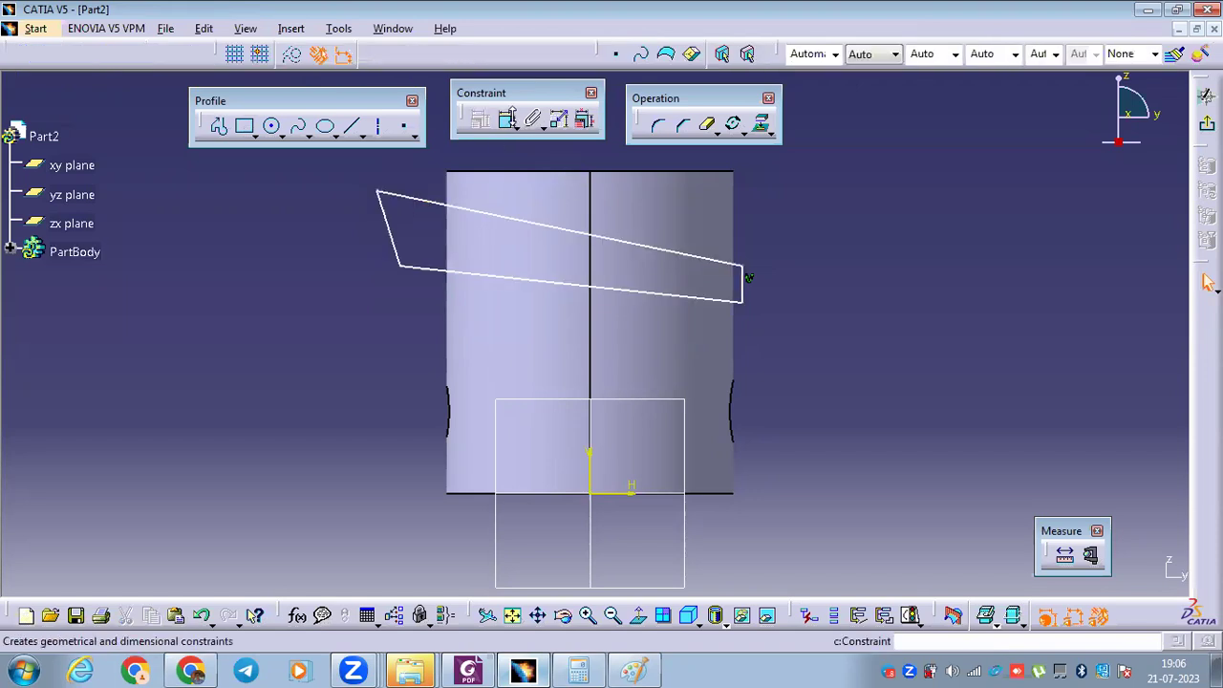
click(579, 231)
right_click(777, 198)
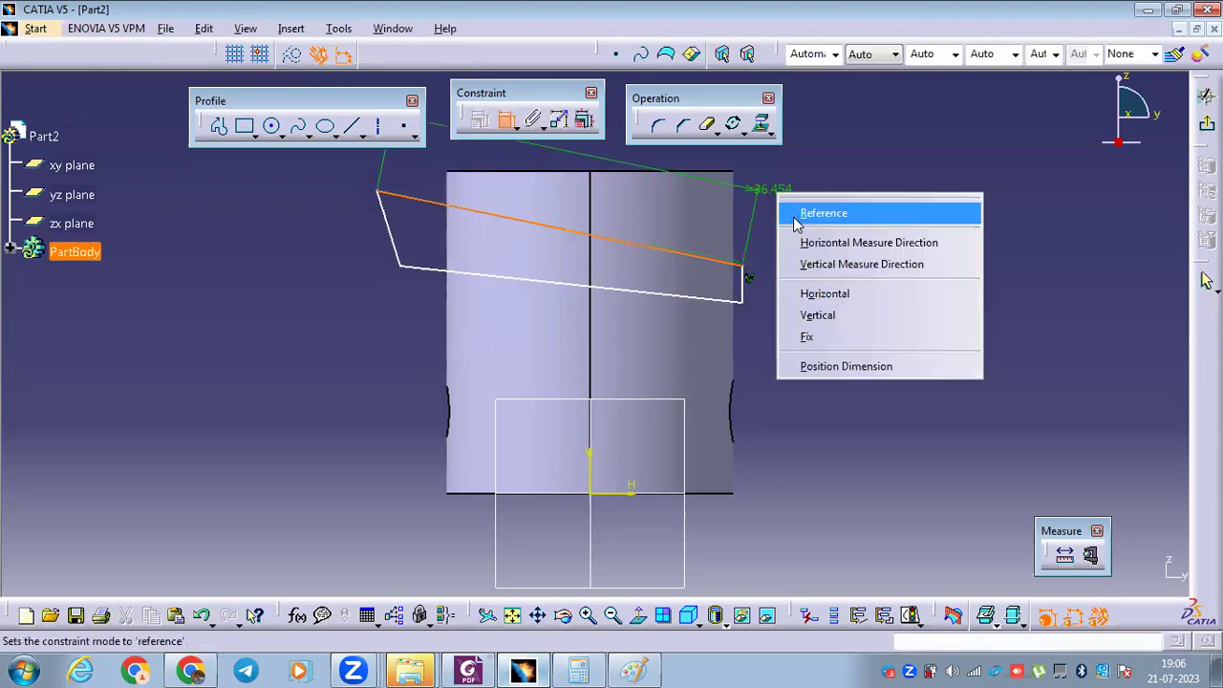
click(817, 294)
Dimension the profile's short vertical end edge and set its length to 3.12/2 mm.
click(533, 122)
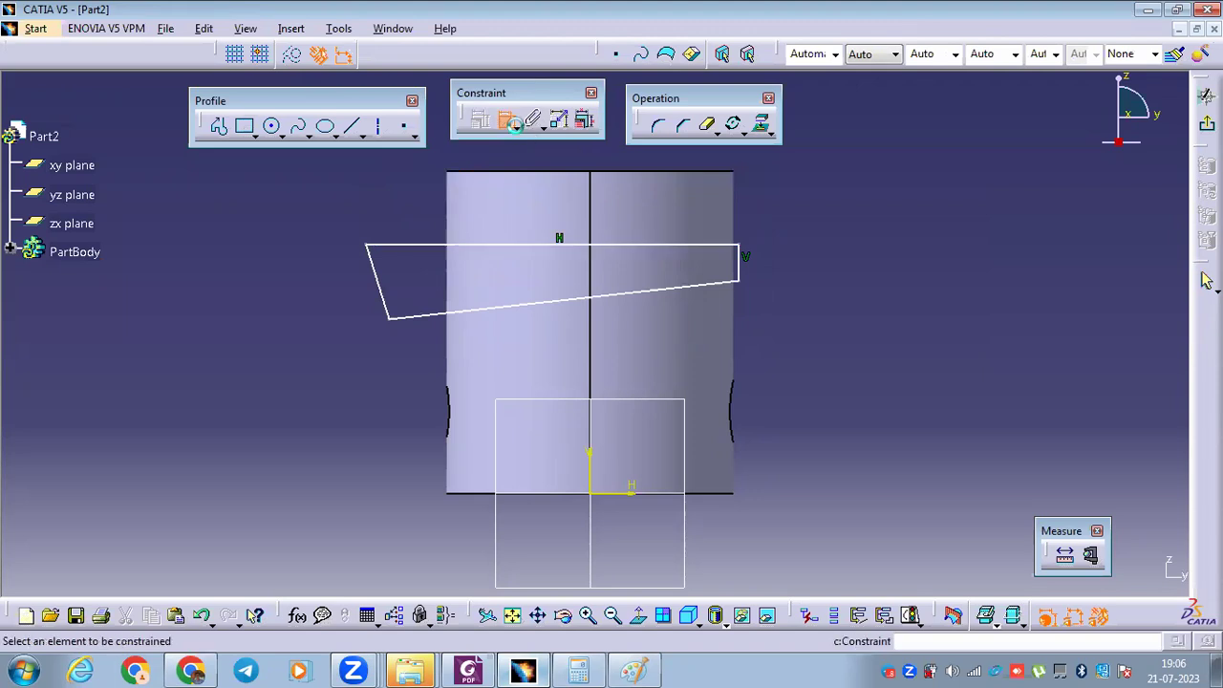
click(749, 261)
click(835, 265)
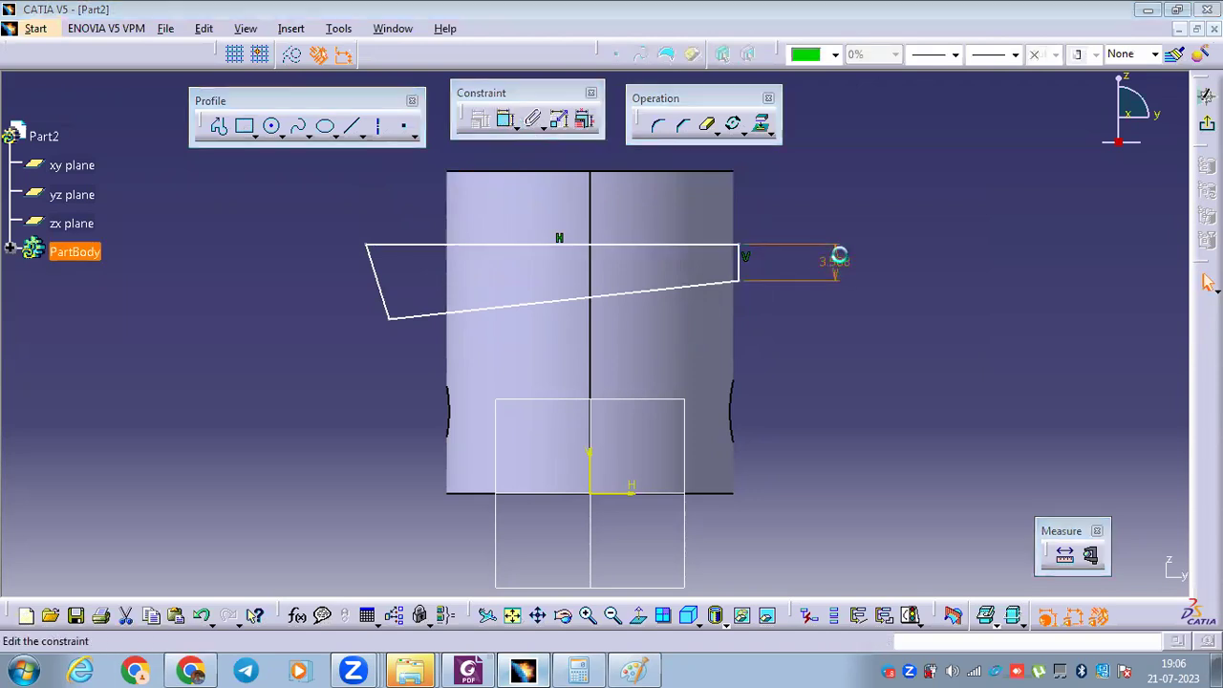
double_click(834, 261)
text(3.12)
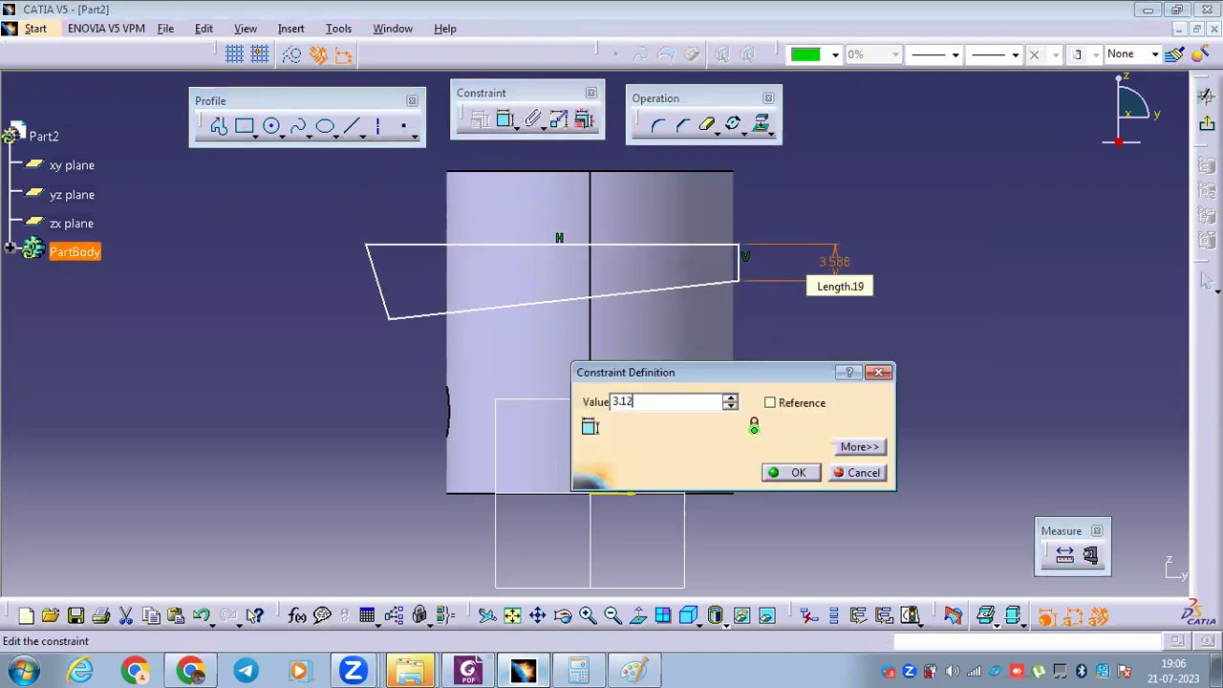
text(/2)
key(Return)
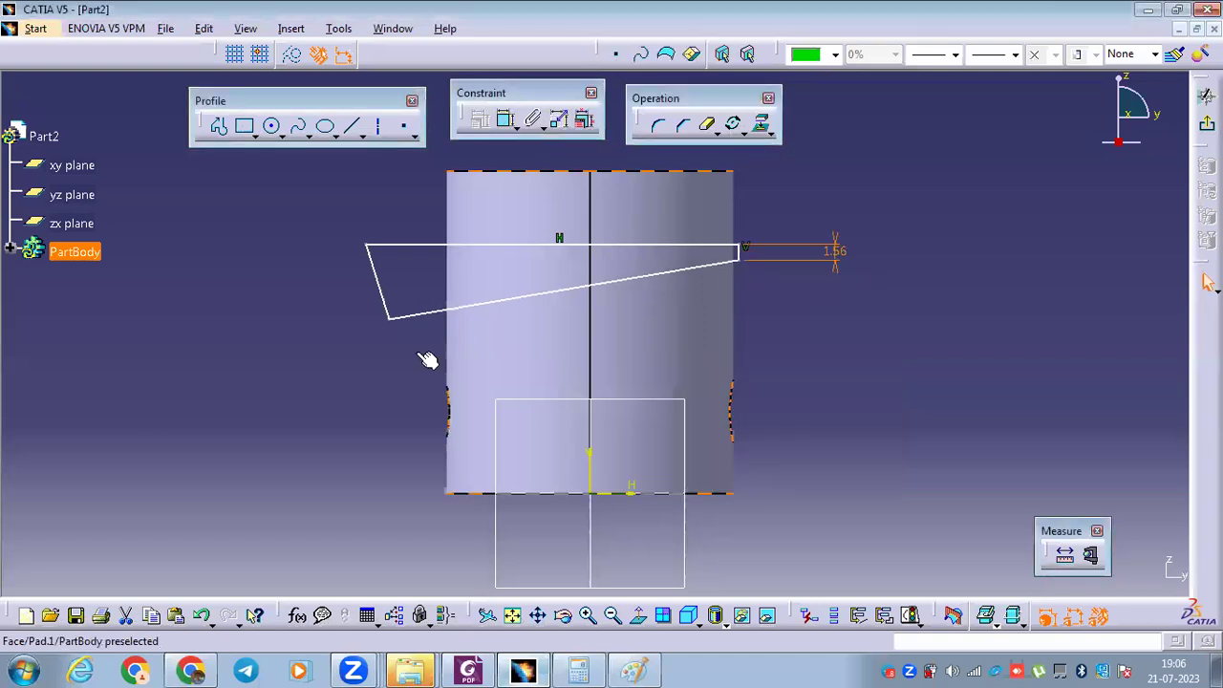
Constrain the profile's opposite slanted end edge to be vertical.
click(380, 279)
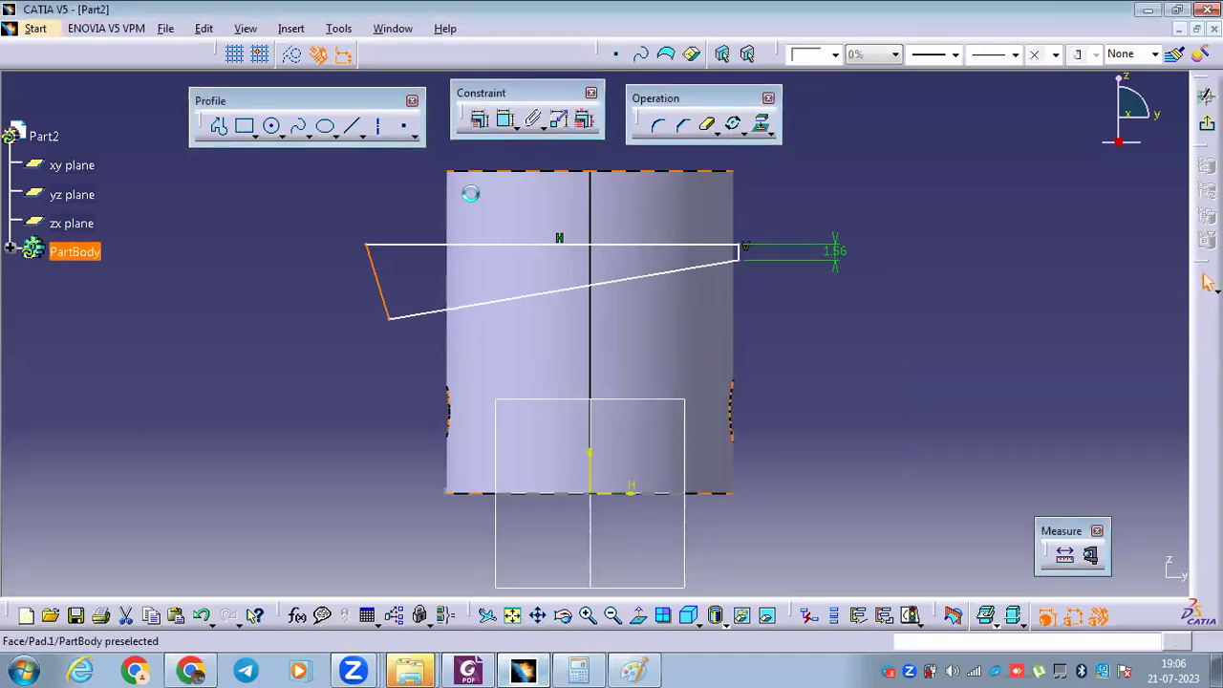
right_click(292, 218)
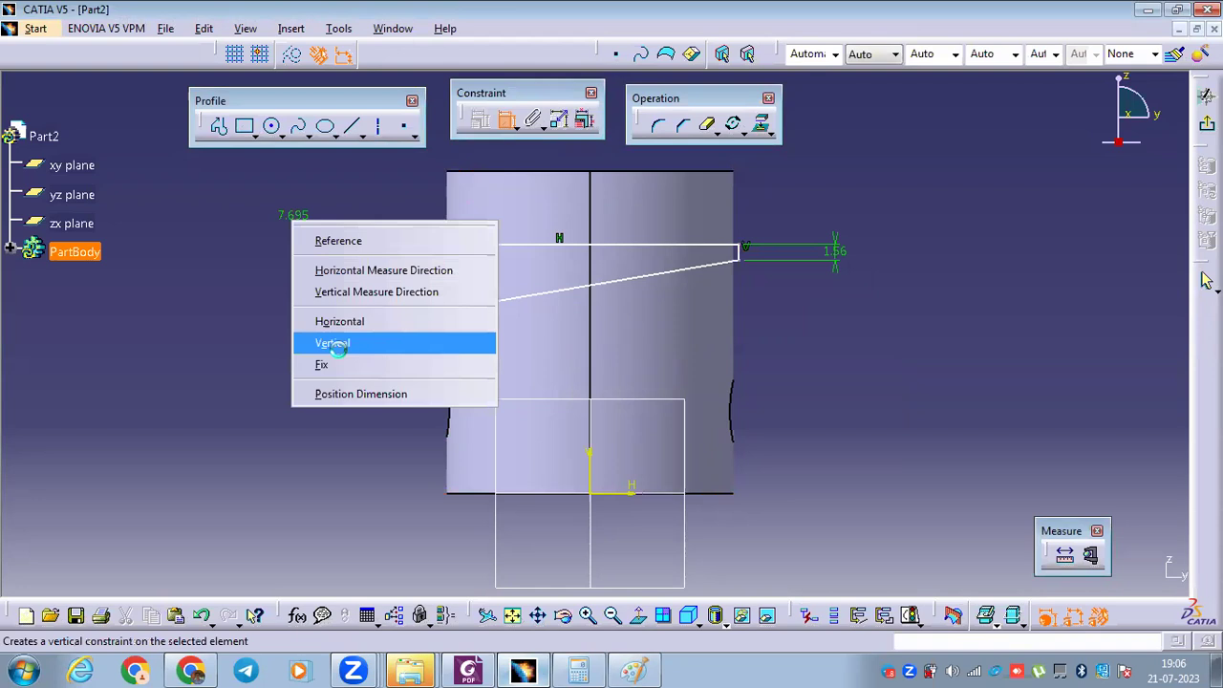
click(333, 346)
Dimension the newly vertical end edge and set its length to 1 mm.
click(472, 249)
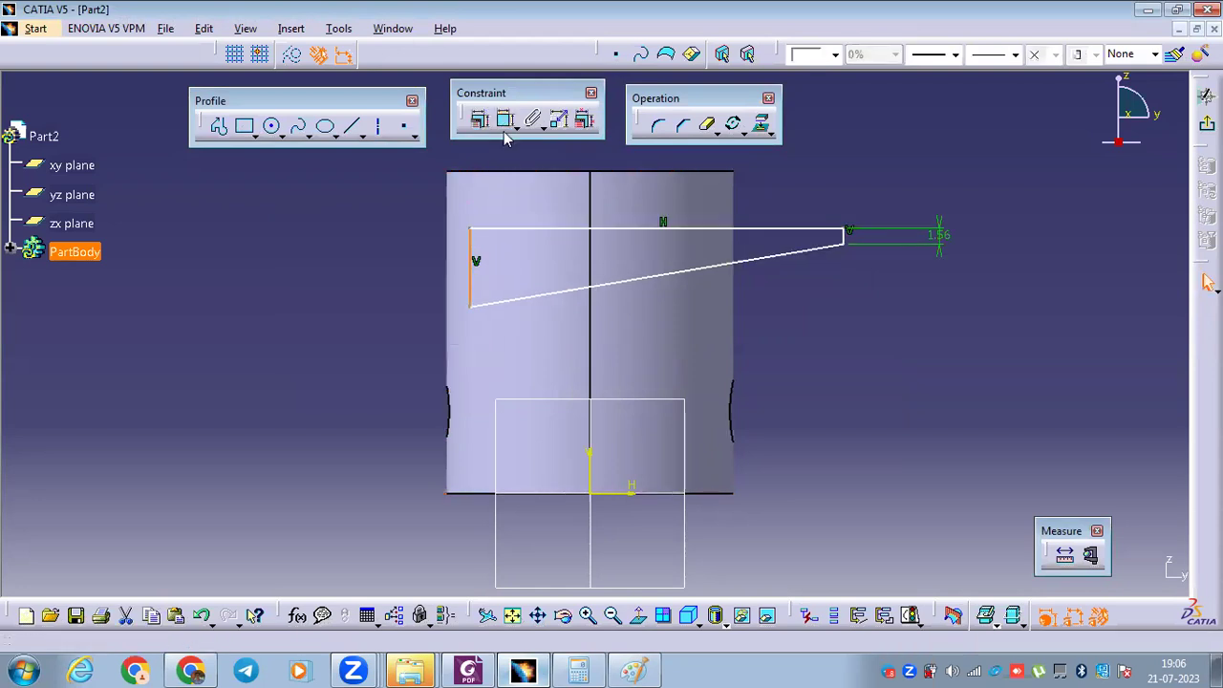
click(372, 245)
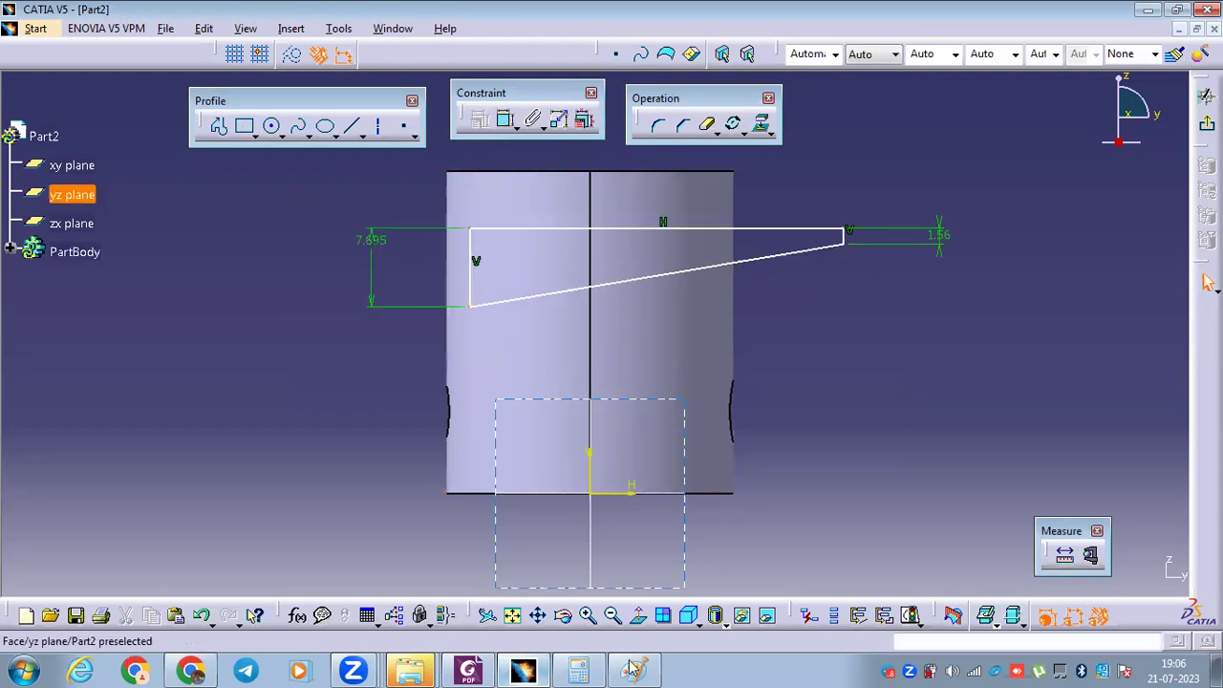
double_click(381, 240)
double_click(381, 240)
text(1)
key(Return)
mouse_move(344, 341)
middle_down()
mouse_move(352, 401)
mouse_move(475, 186)
middle_up()
click(501, 121)
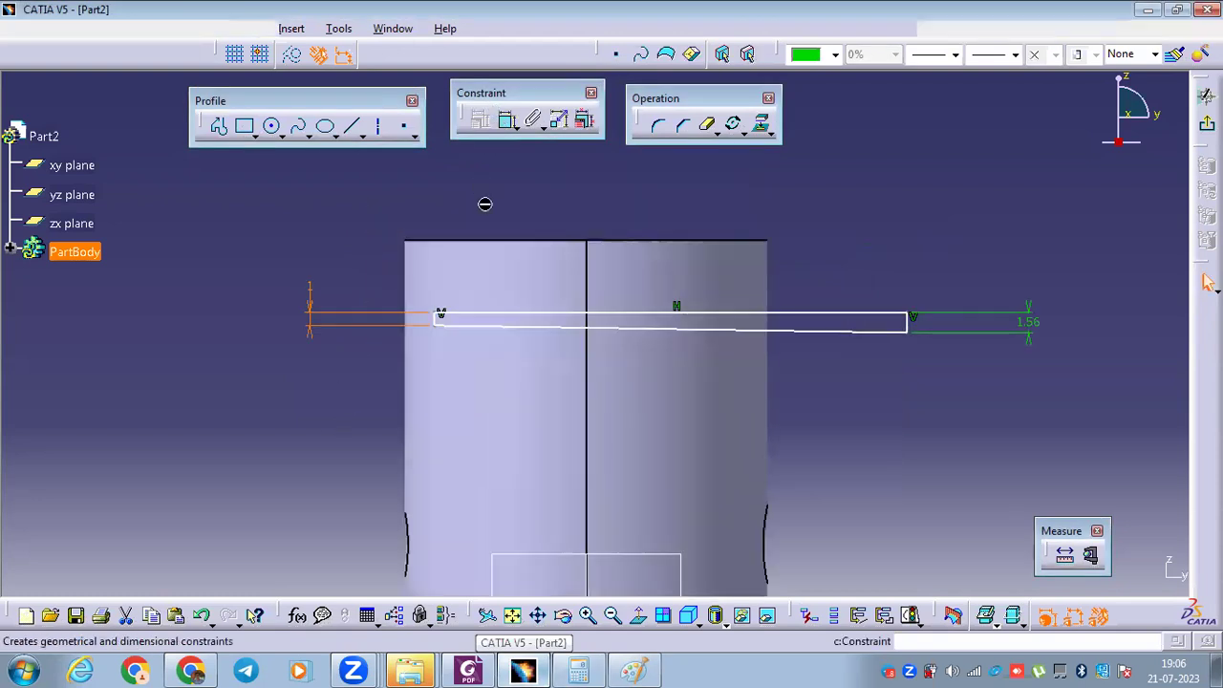
click(438, 325)
click(909, 325)
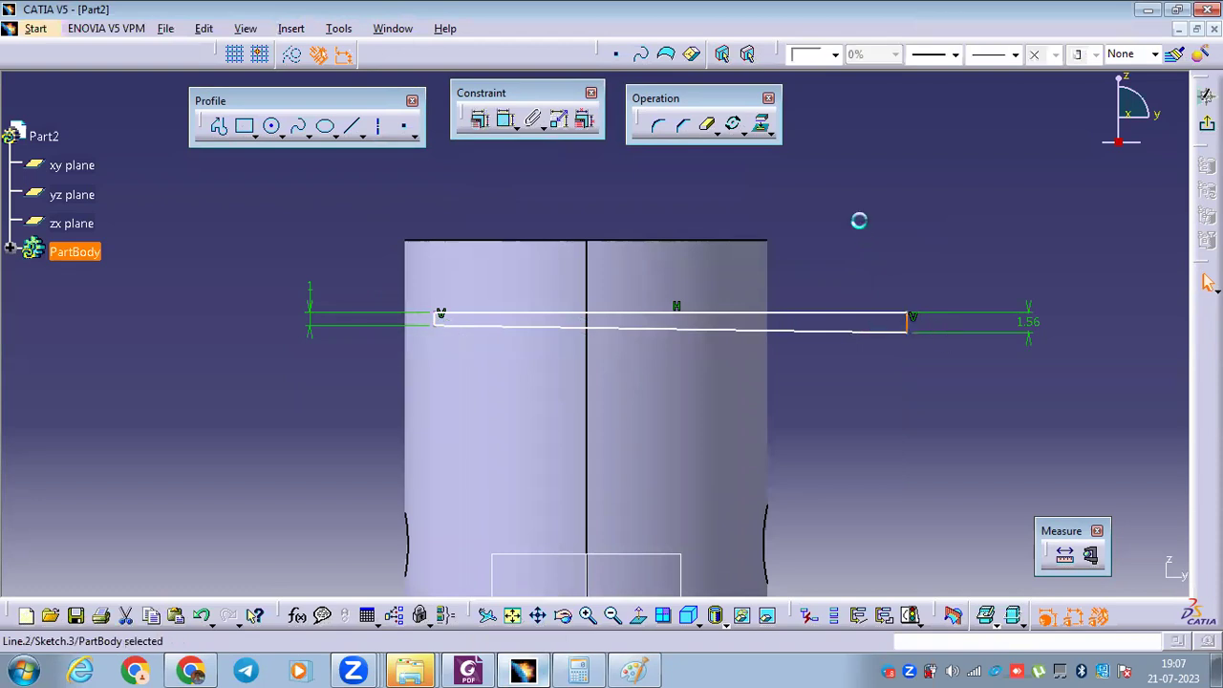
click(506, 121)
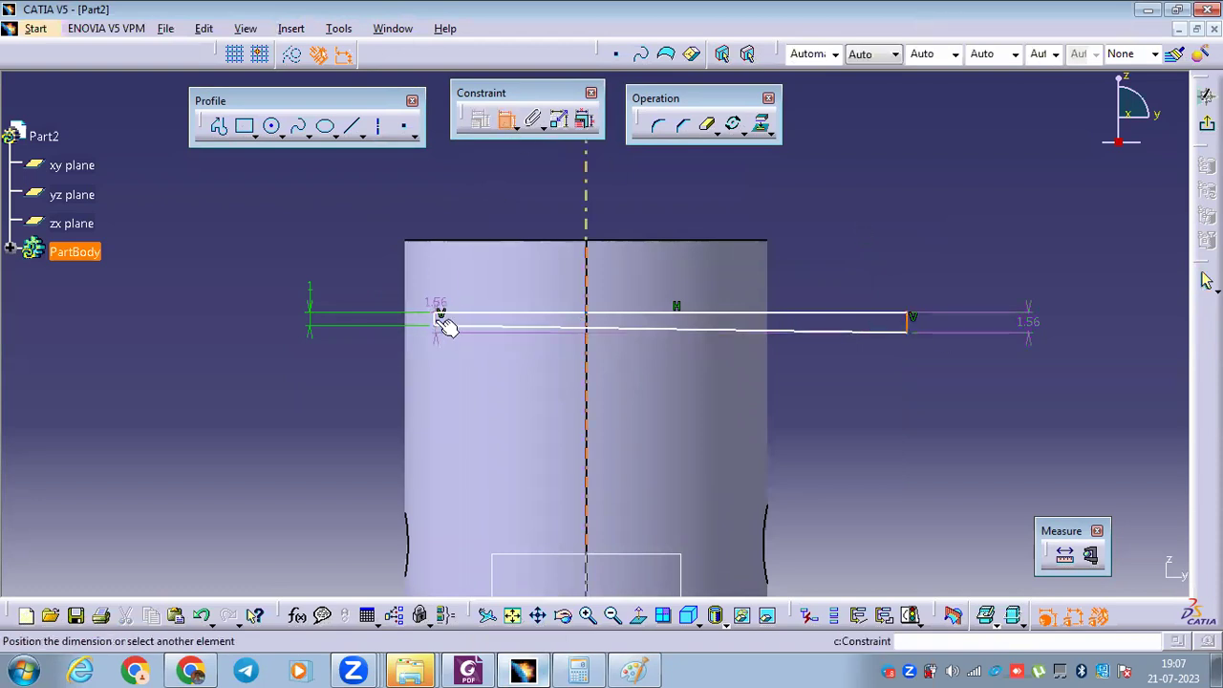
right_click(840, 181)
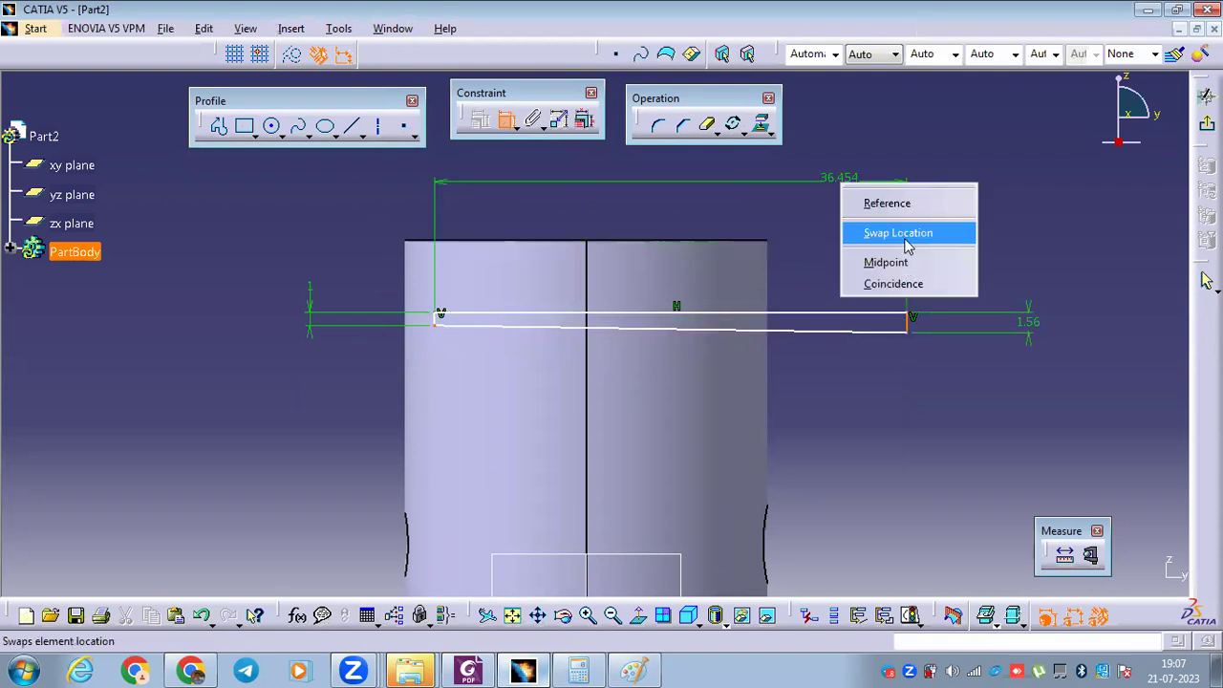
click(631, 175)
click(505, 121)
click(504, 120)
key(Escape)
Constrain the profile's two vertical end edges to be symmetric about the sketch's vertical axis.
click(506, 123)
middle_drag(466, 423, 439, 327)
click(298, 313)
middle_drag(1010, 330, 641, 365)
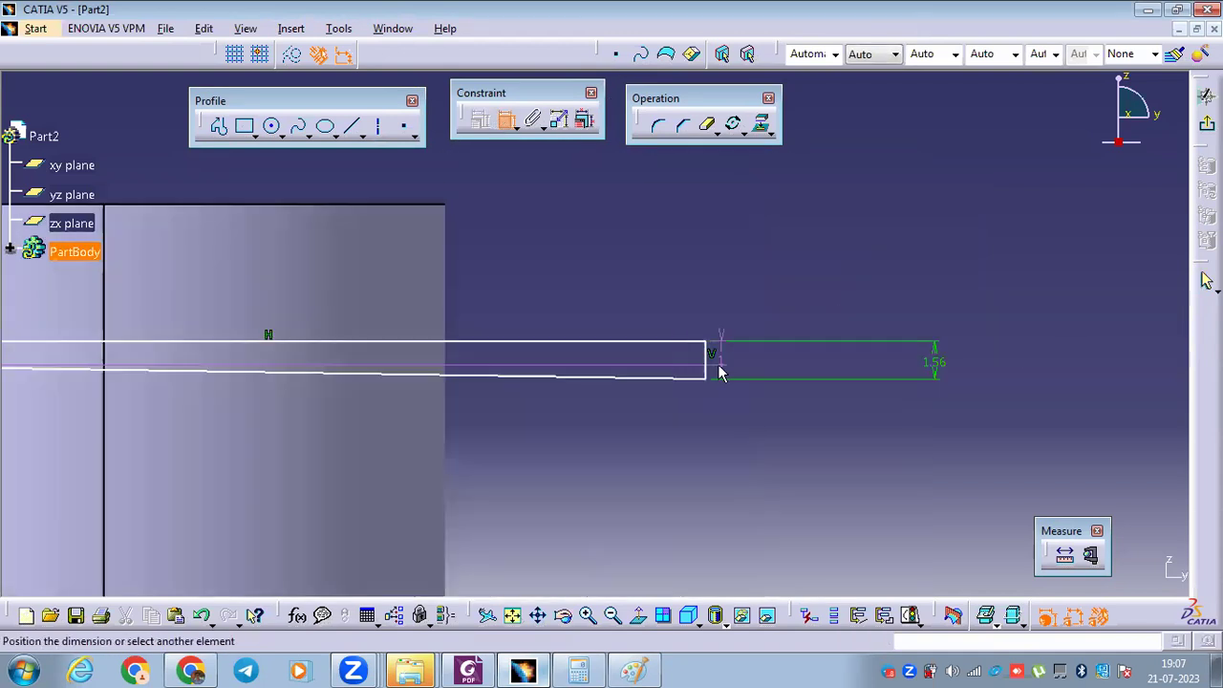
right_click(743, 290)
click(782, 453)
middle_drag(769, 439, 811, 429)
click(442, 499)
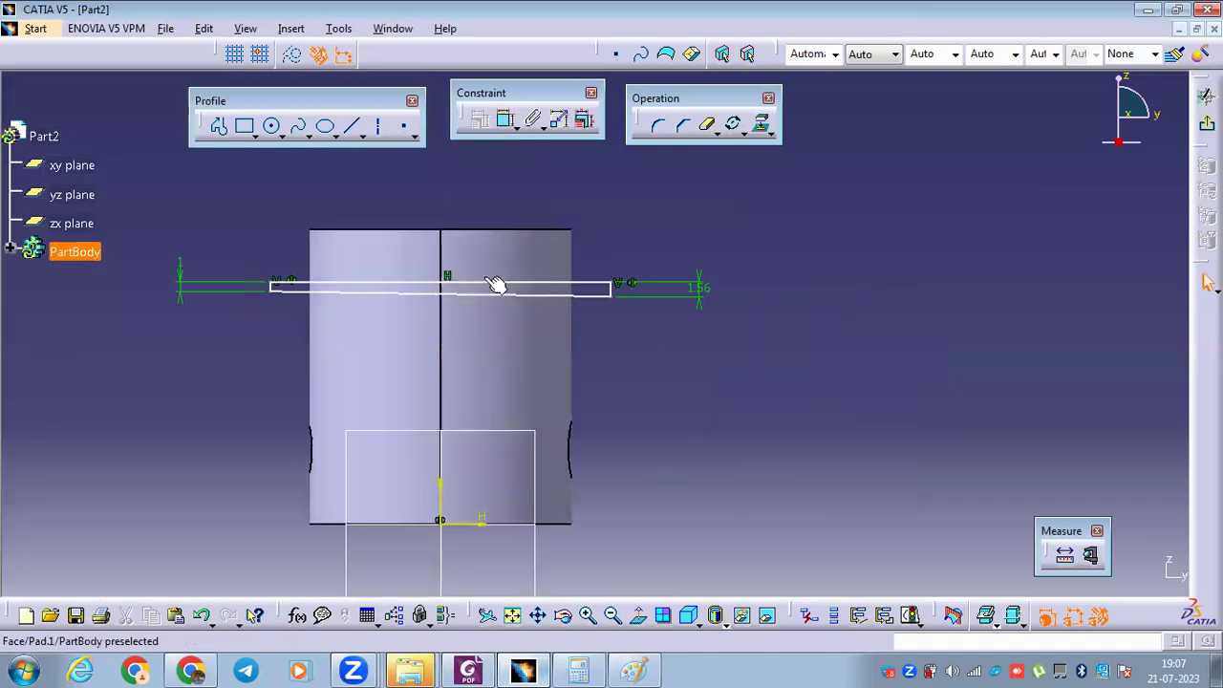
Dimension the profile's horizontal upper edge and set its length to 28 mm.
click(486, 284)
click(474, 204)
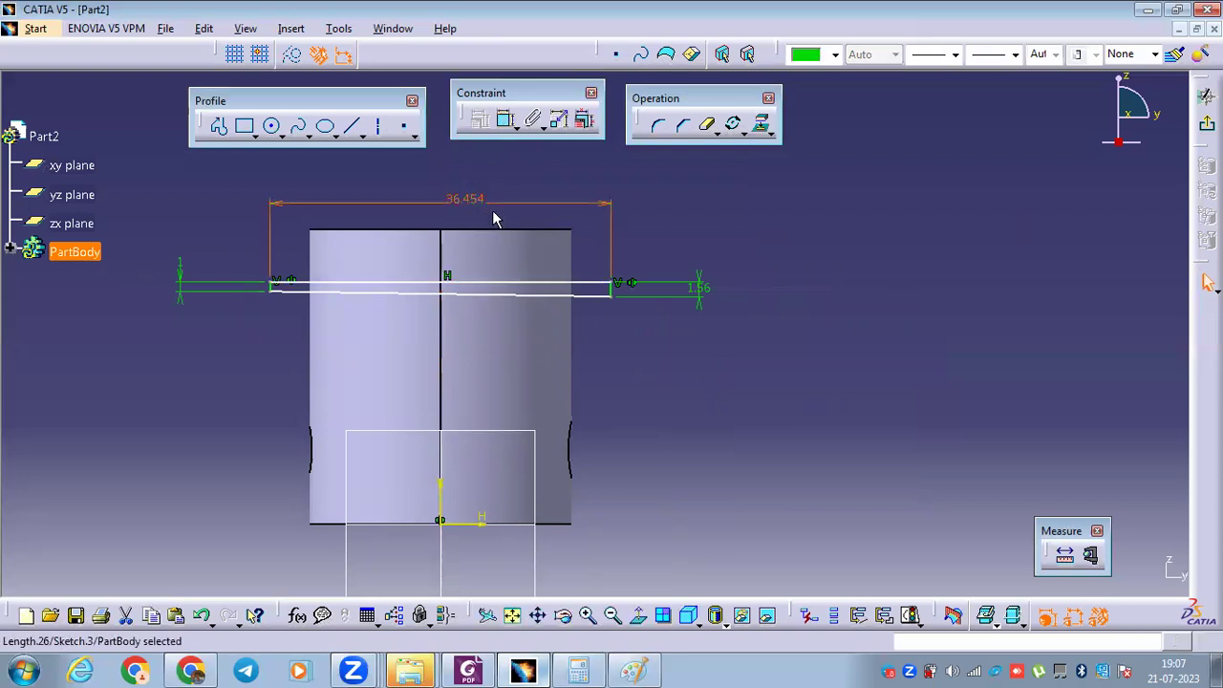
double_click(468, 200)
text(2)
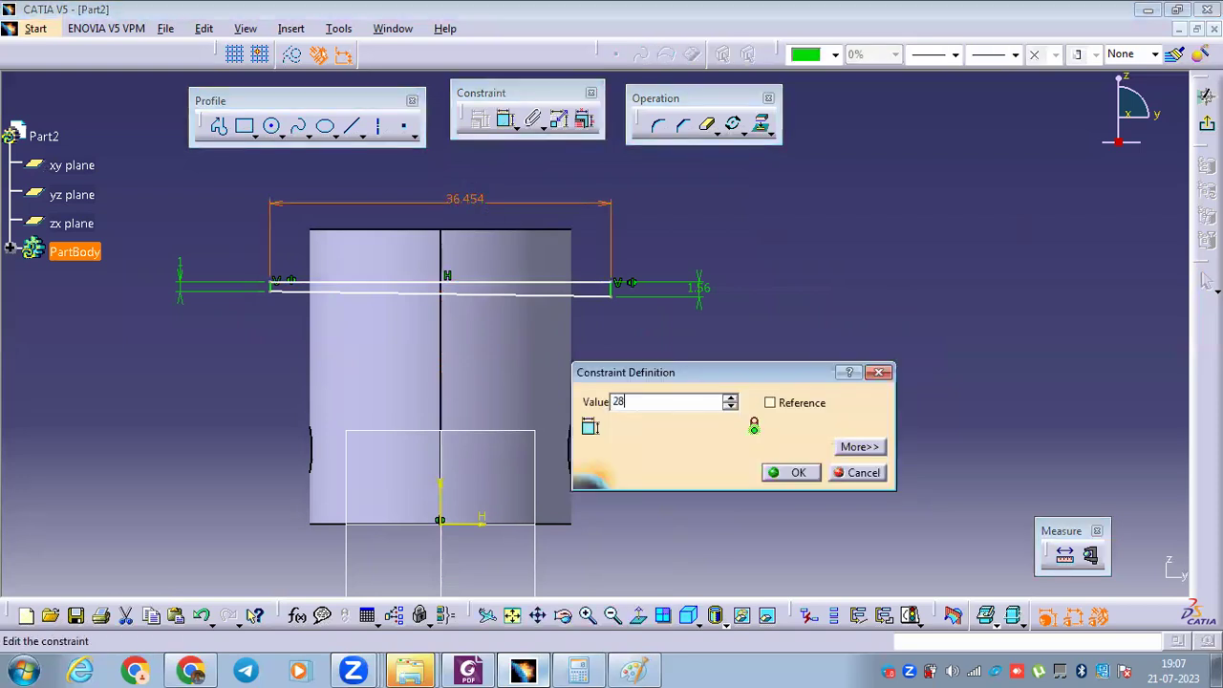
text(8)
key(Return)
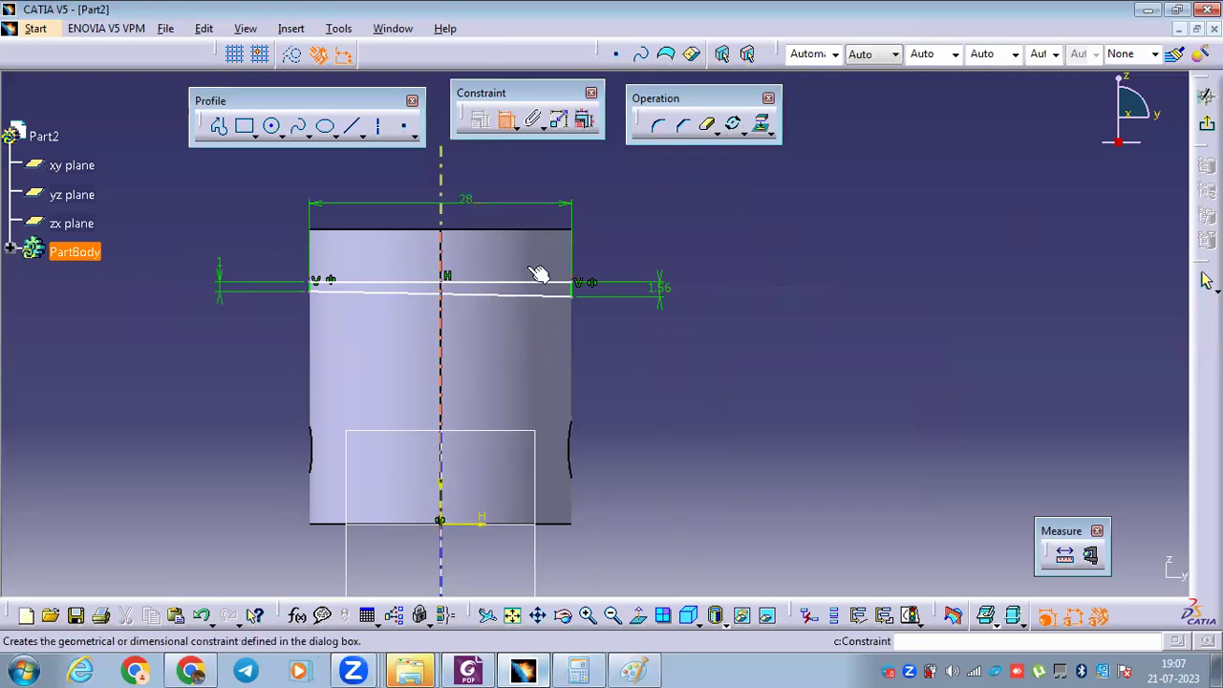
click(527, 281)
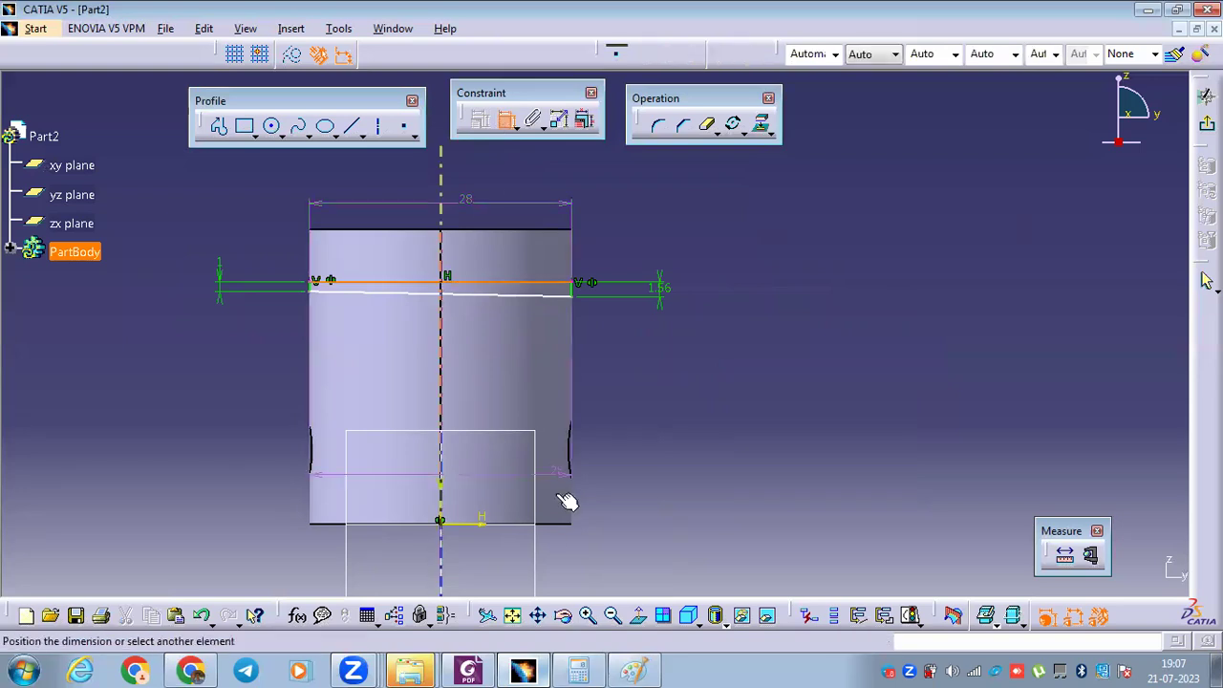
click(476, 524)
click(693, 441)
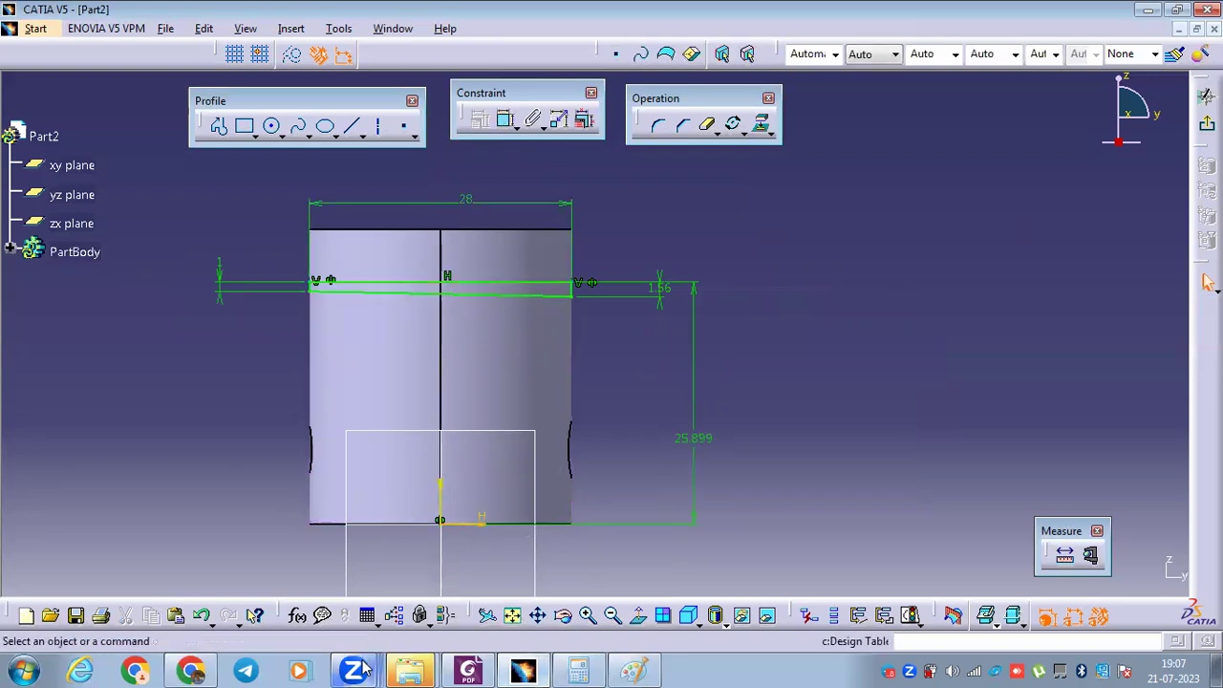
click(488, 668)
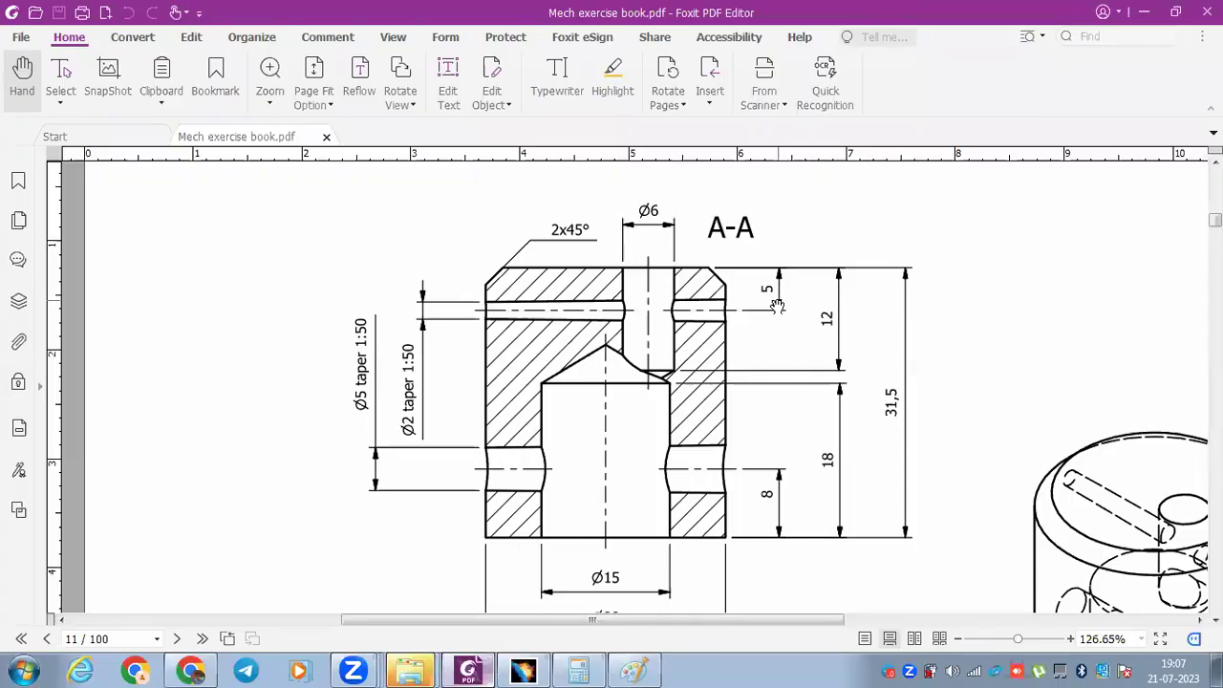
click(523, 669)
right_click(699, 445)
click(751, 397)
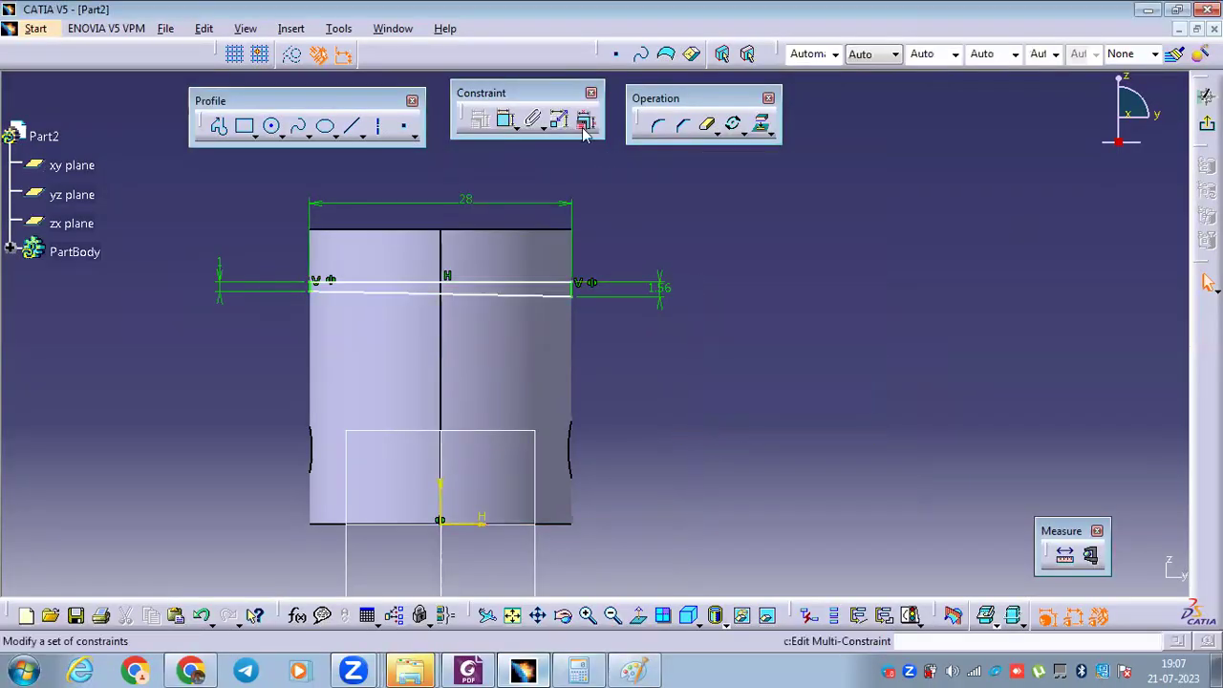
Dimension the profile's upper edge from the cylinder's top face and set the distance to 5 mm.
click(507, 122)
click(525, 230)
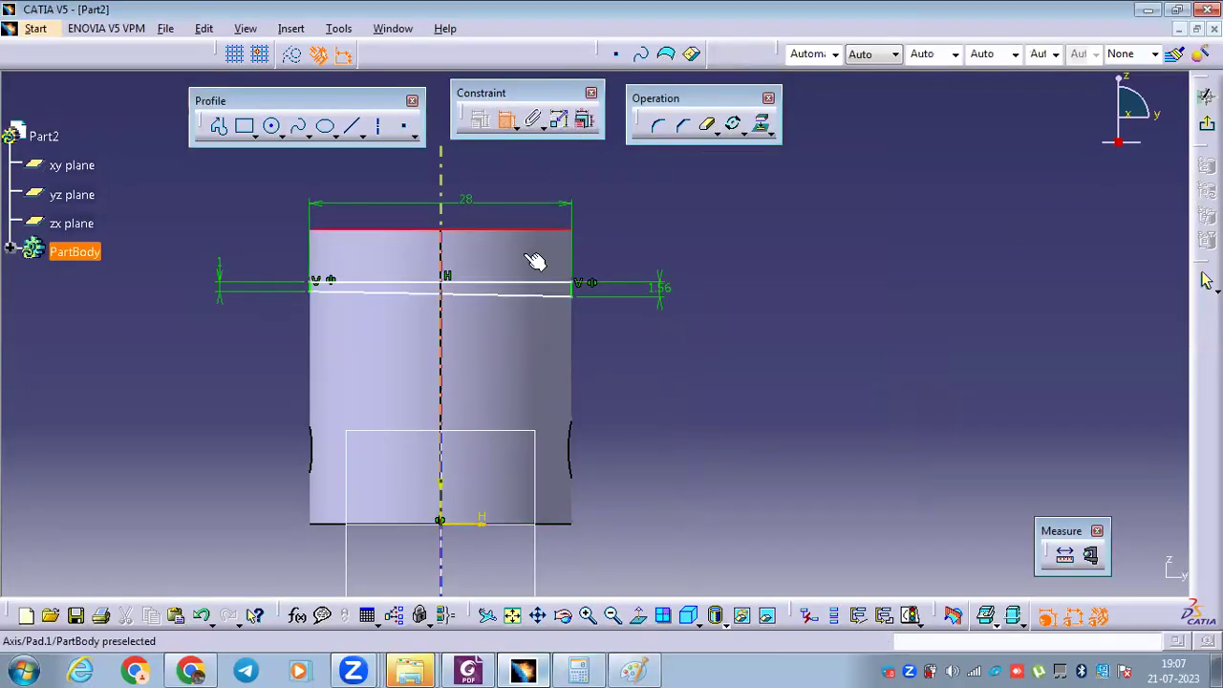
click(531, 283)
double_click(745, 245)
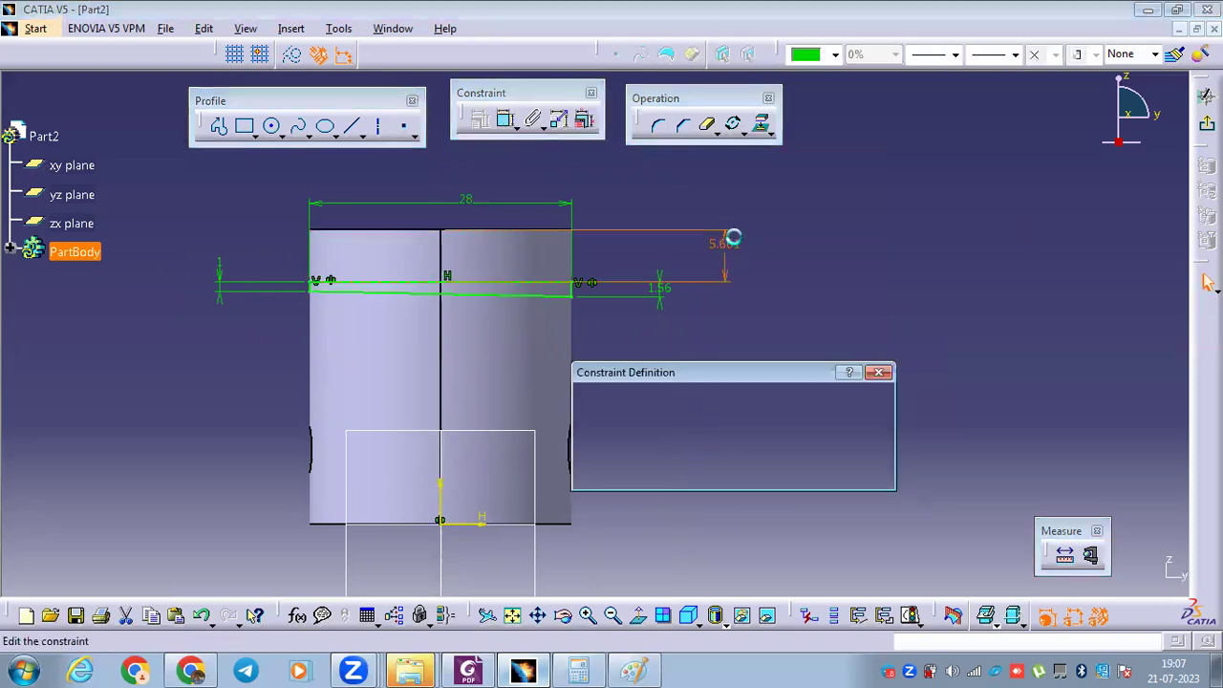
text(5)
key(Return)
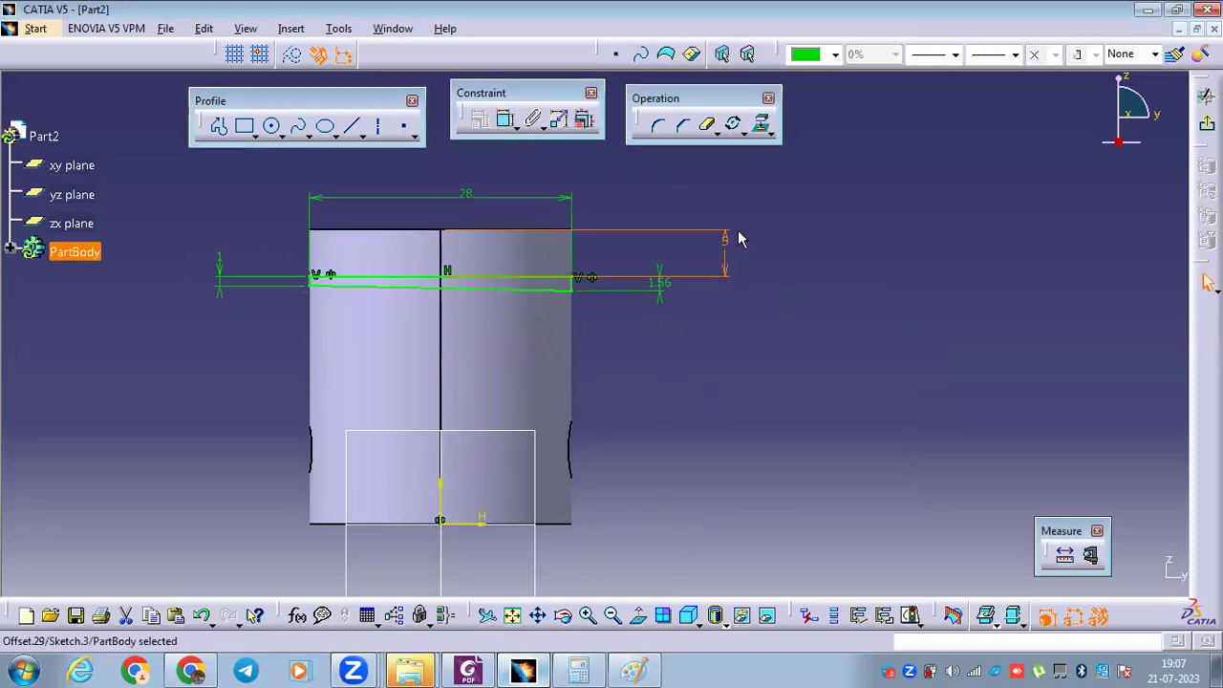
middle_drag(763, 335, 804, 364)
click(973, 240)
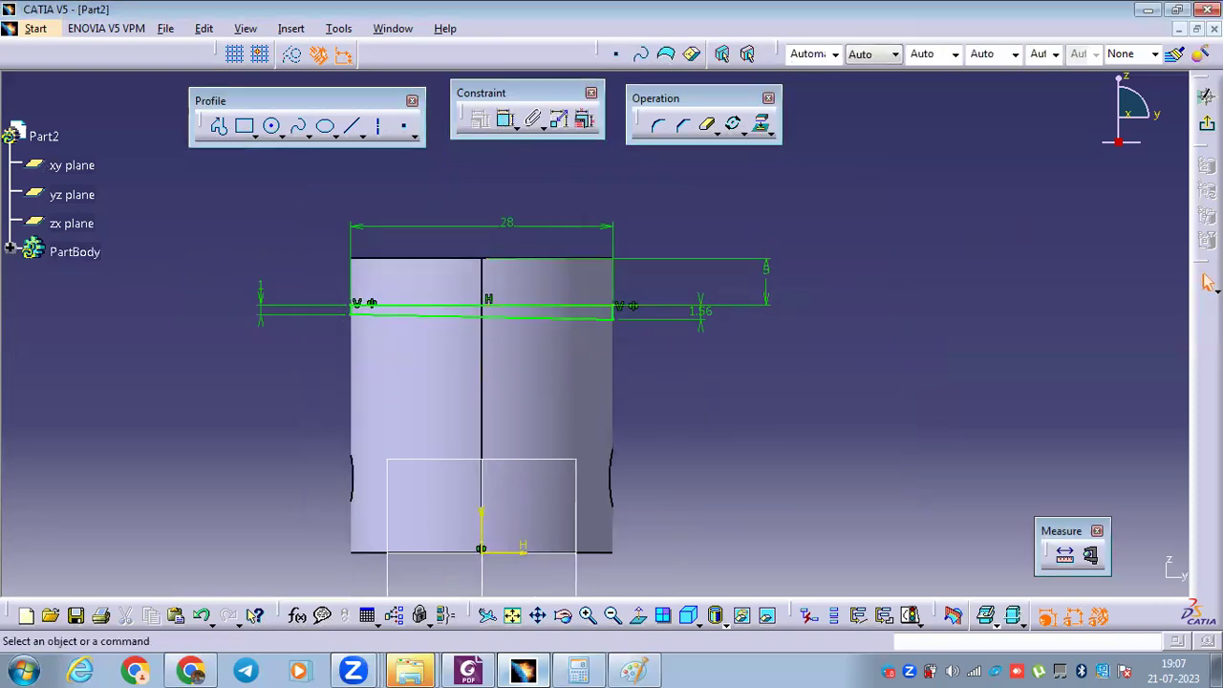
Exit the sketch and cut the small tapered hole with a 360° groove of the profile about its upper edge.
click(1206, 282)
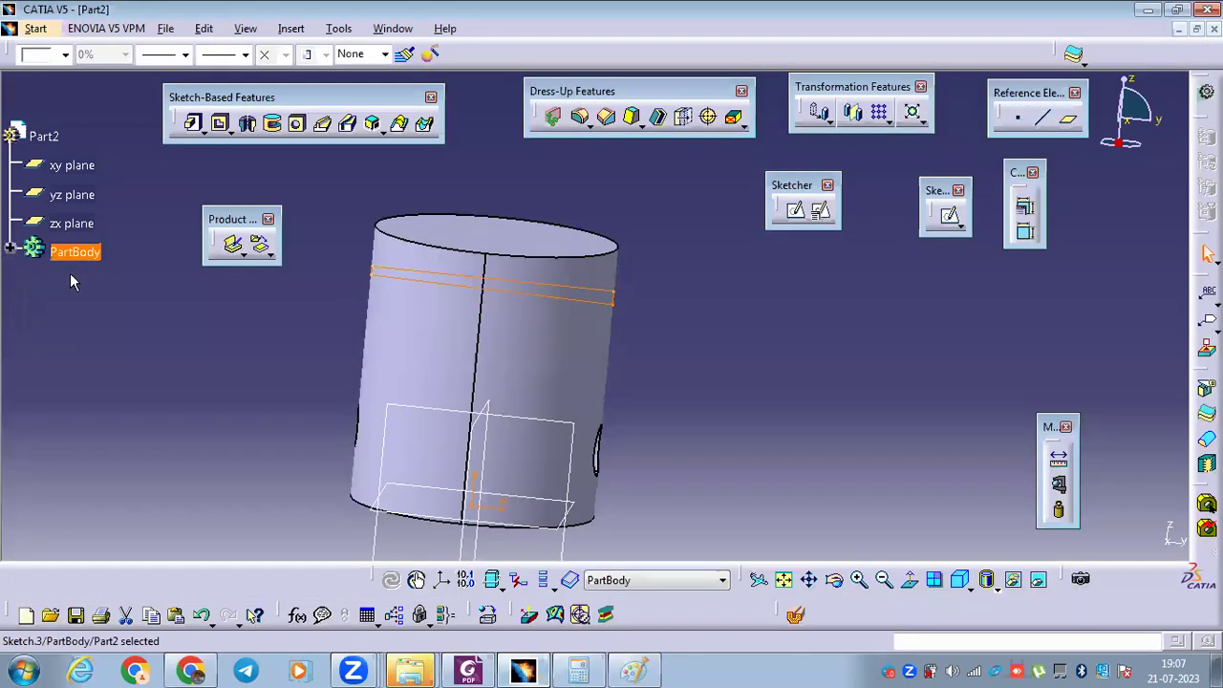
double_click(451, 321)
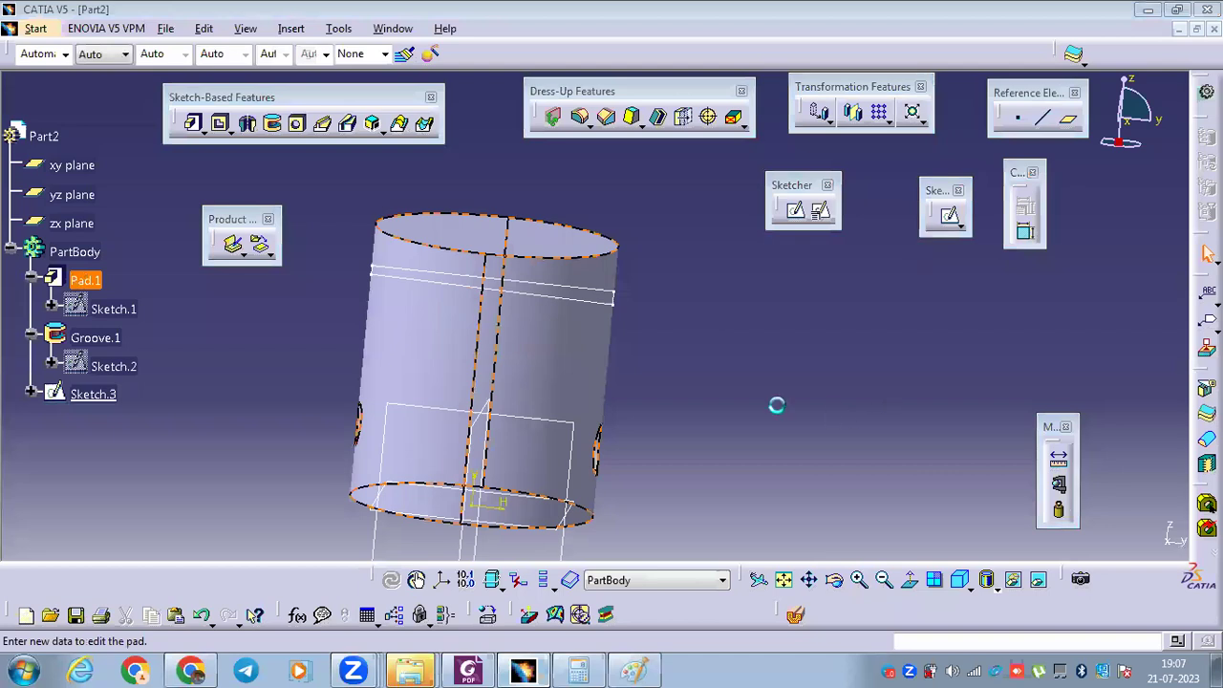
click(606, 287)
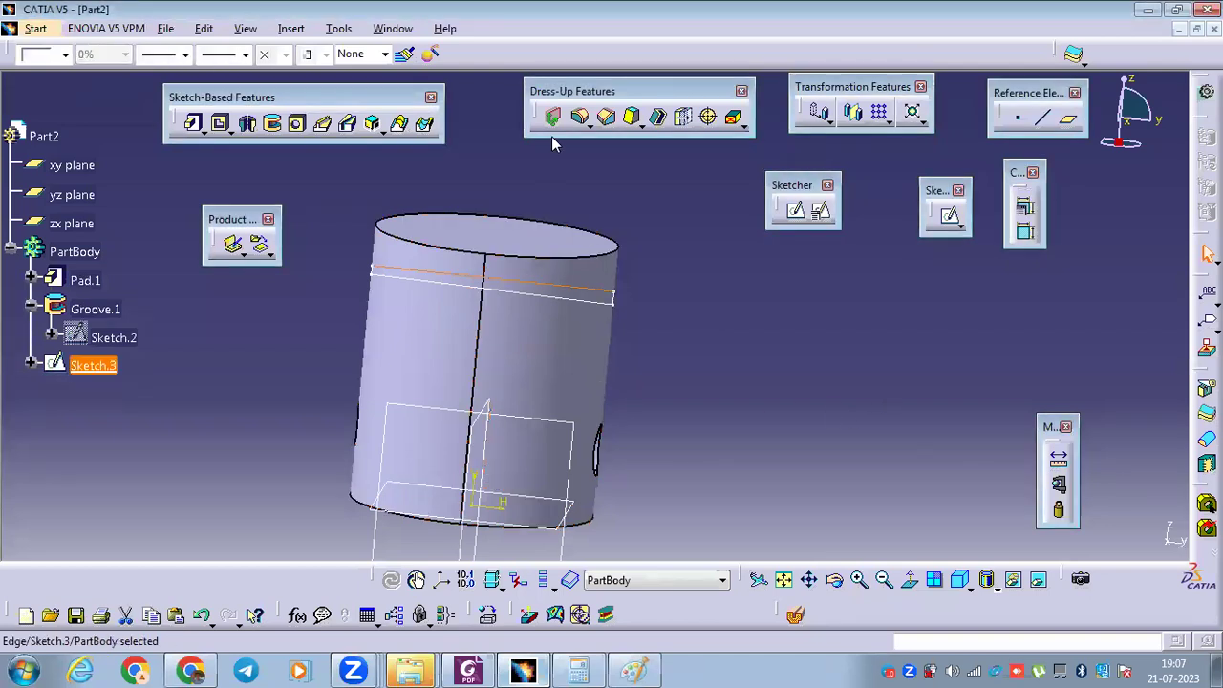
click(275, 124)
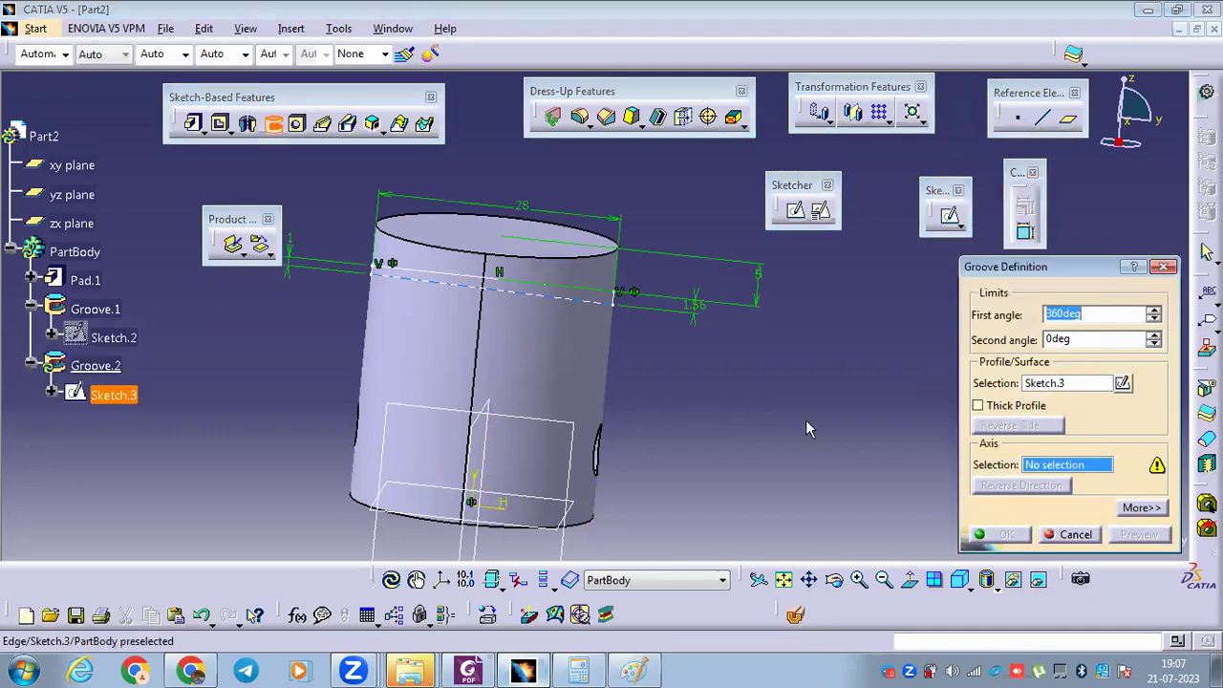
click(469, 280)
click(1022, 535)
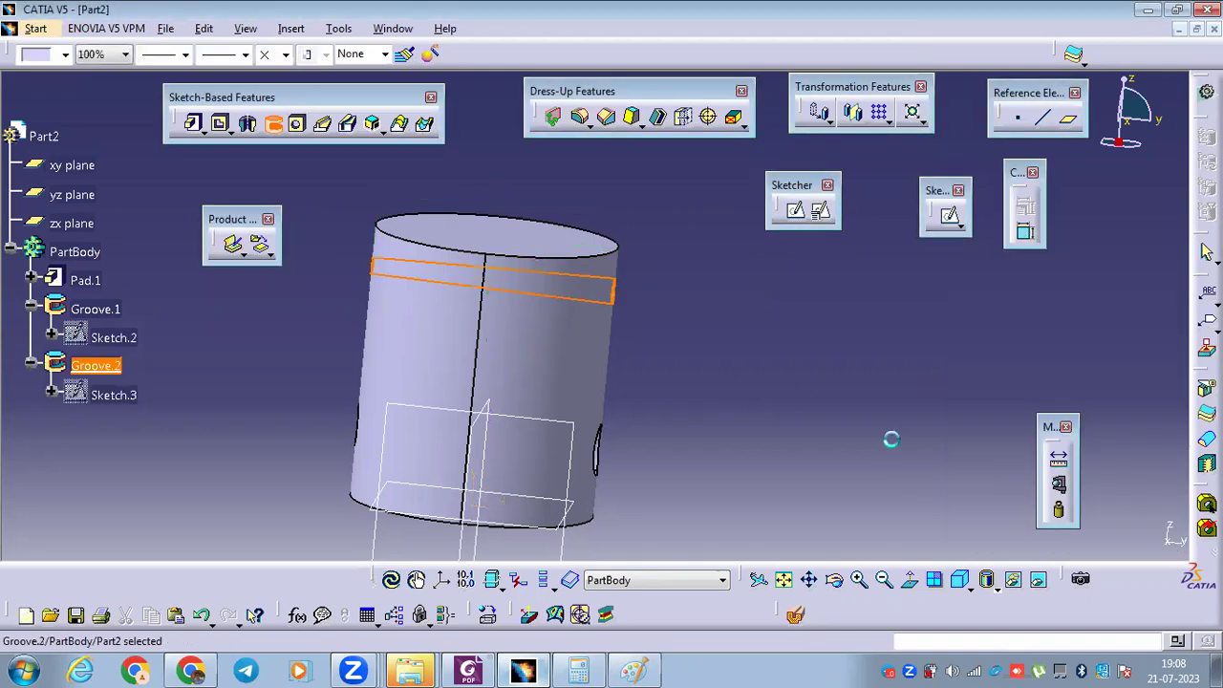
click(763, 342)
Inspect both tapered cross holes from outside and in a dynamic section through the cylinder.
middle_drag(730, 284, 712, 353)
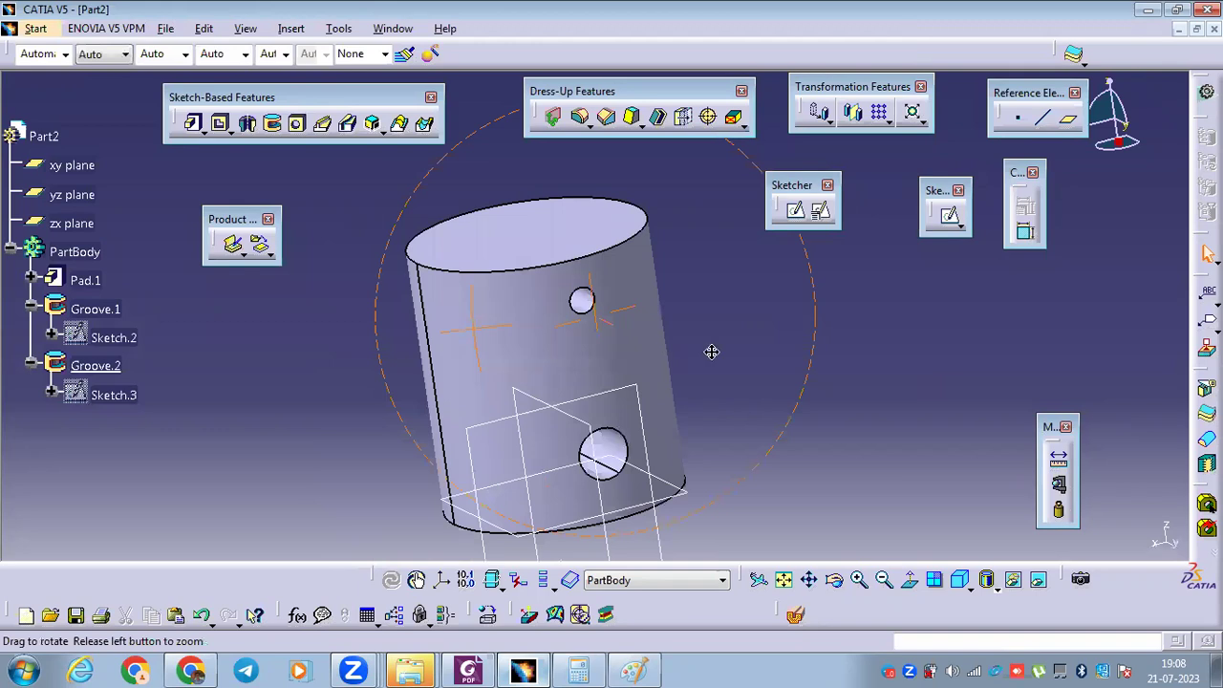
middle_drag(806, 616, 800, 617)
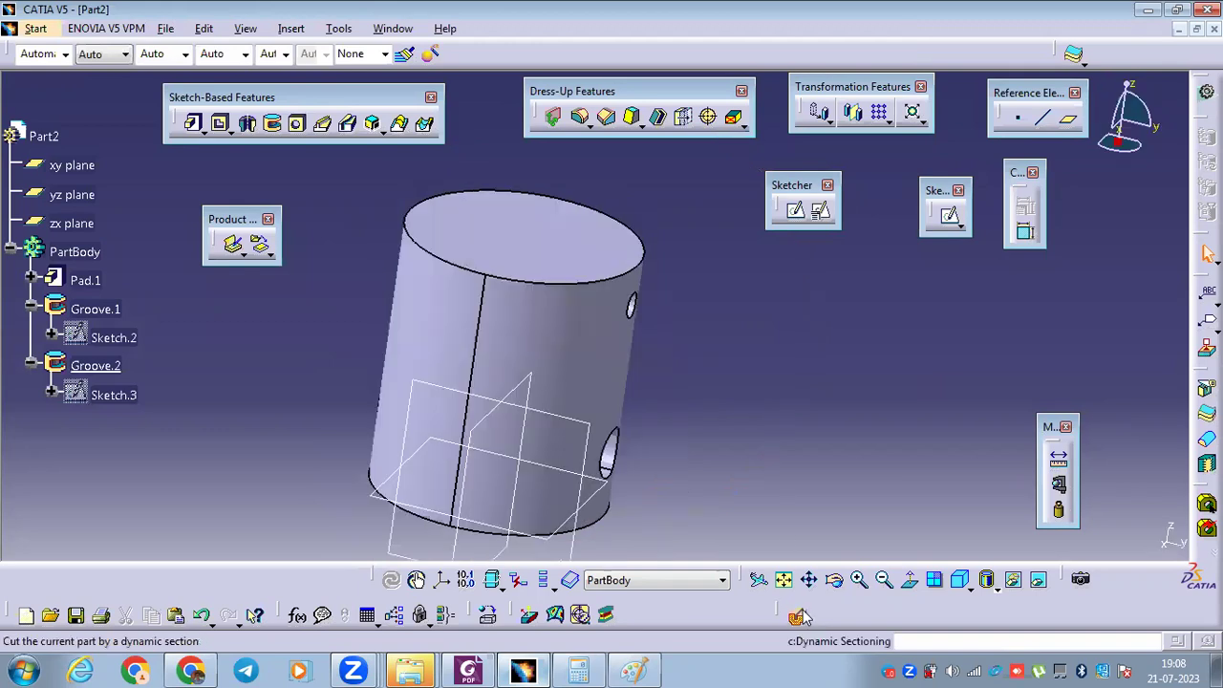
click(799, 617)
middle_drag(559, 441, 583, 422)
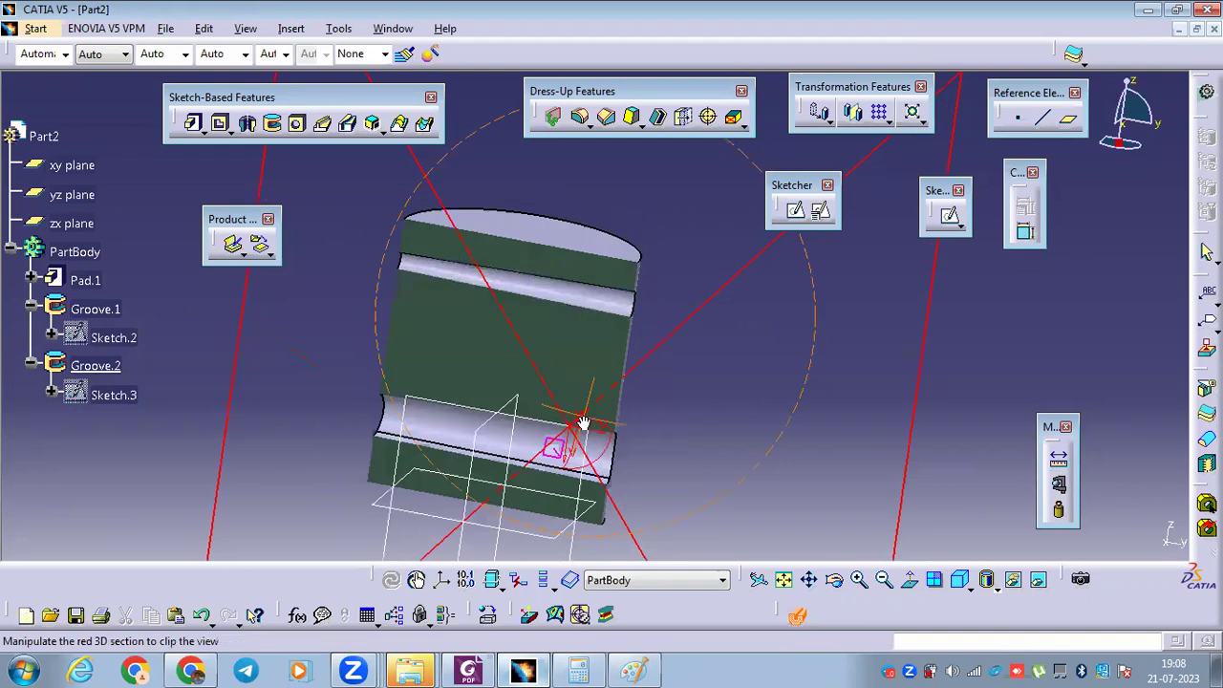
click(793, 613)
Switch to the exercise book PDF, examine section A-A for the bores' dimensions, and return to CATIA.
click(477, 669)
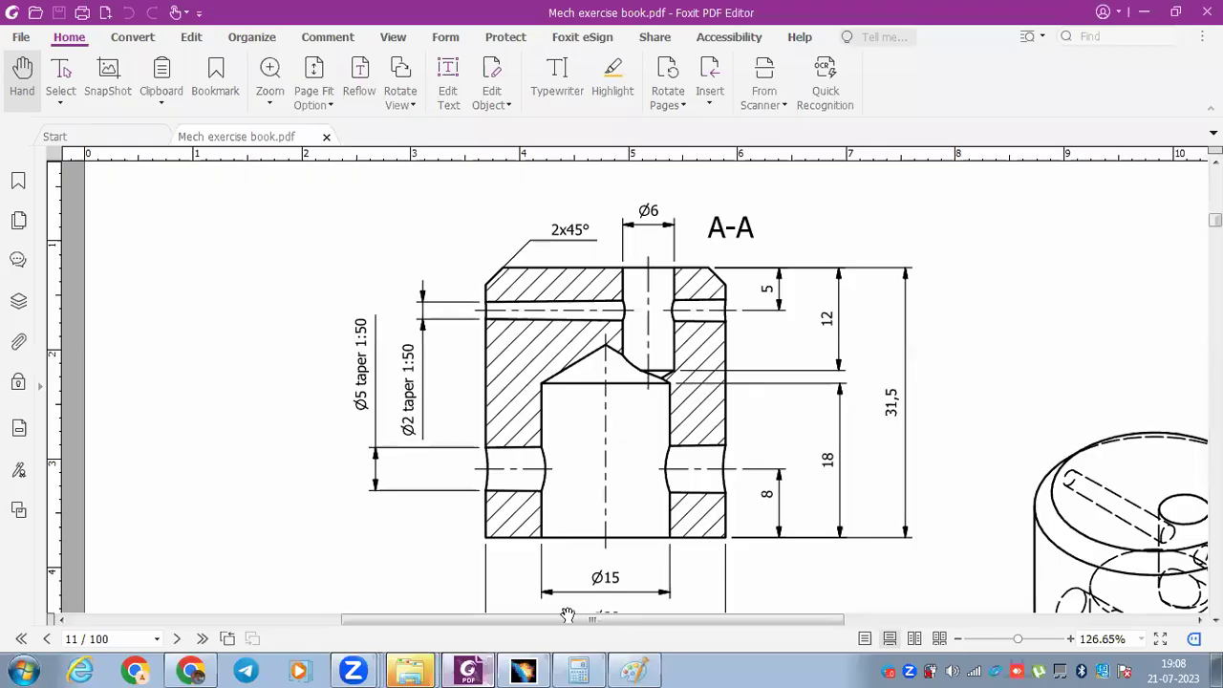
scroll(626, 397, down, 3)
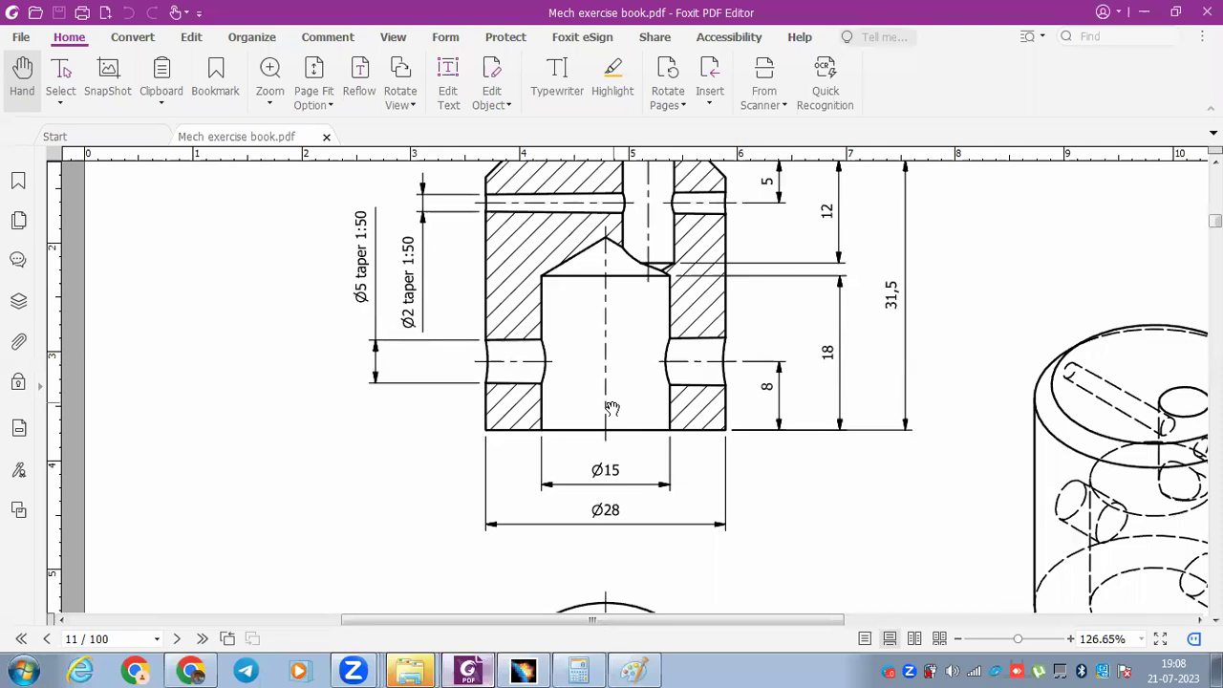
scroll(606, 448, up, 1)
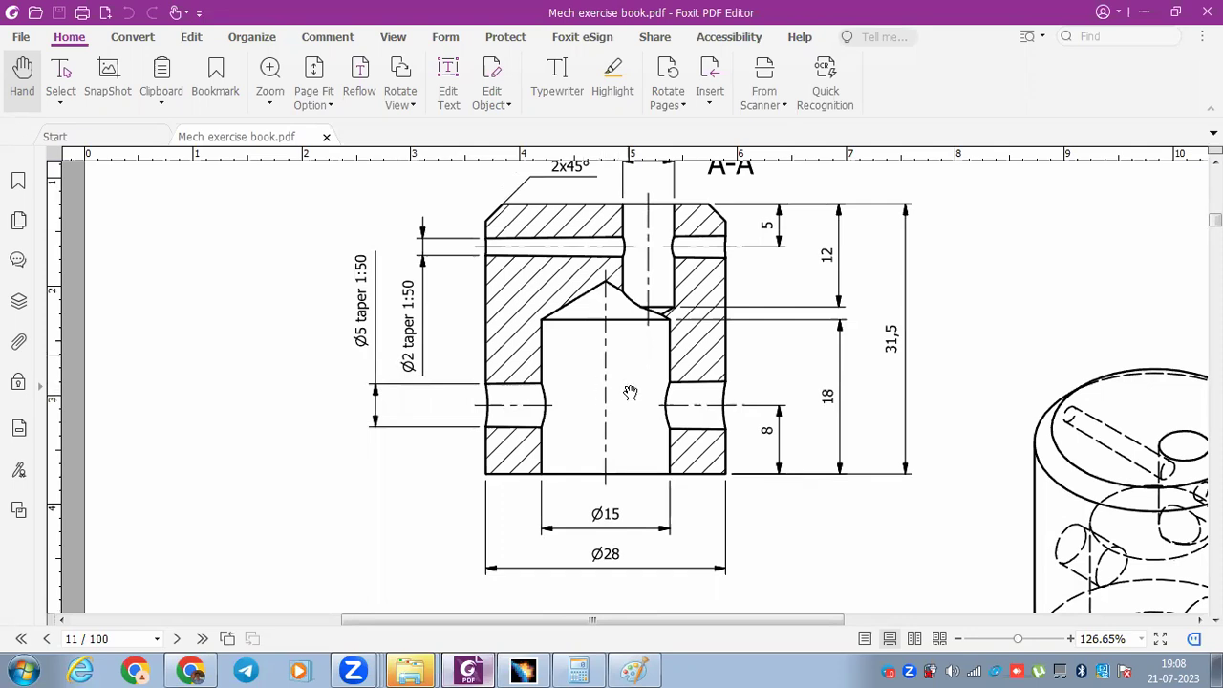
scroll(631, 392, up, 1)
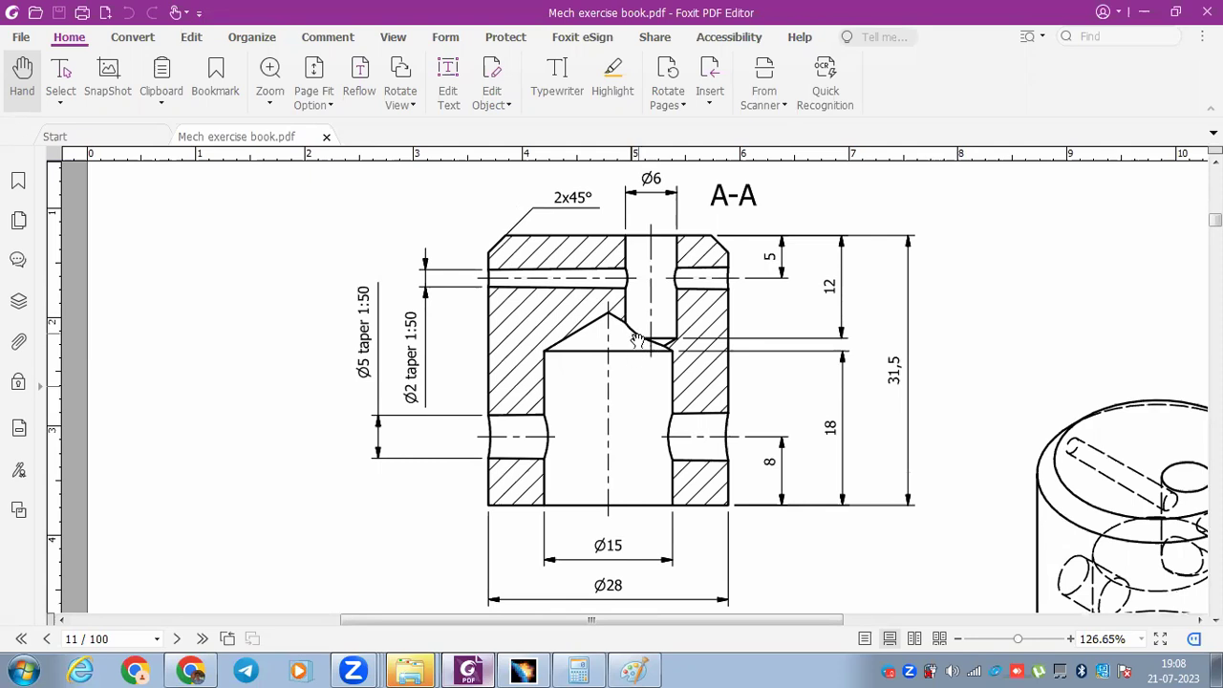
click(523, 671)
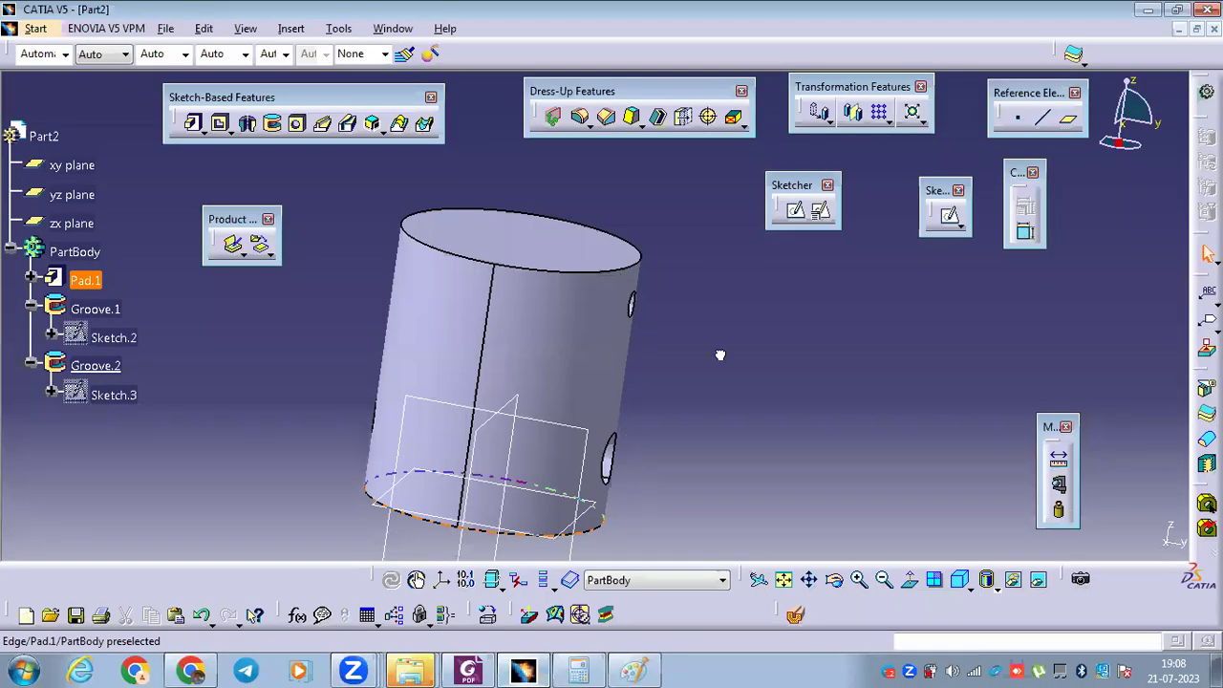
Start a hole on the cylinder's bottom face and make its centre point concentric with the face's circular edge in the positioning sketch.
click(296, 123)
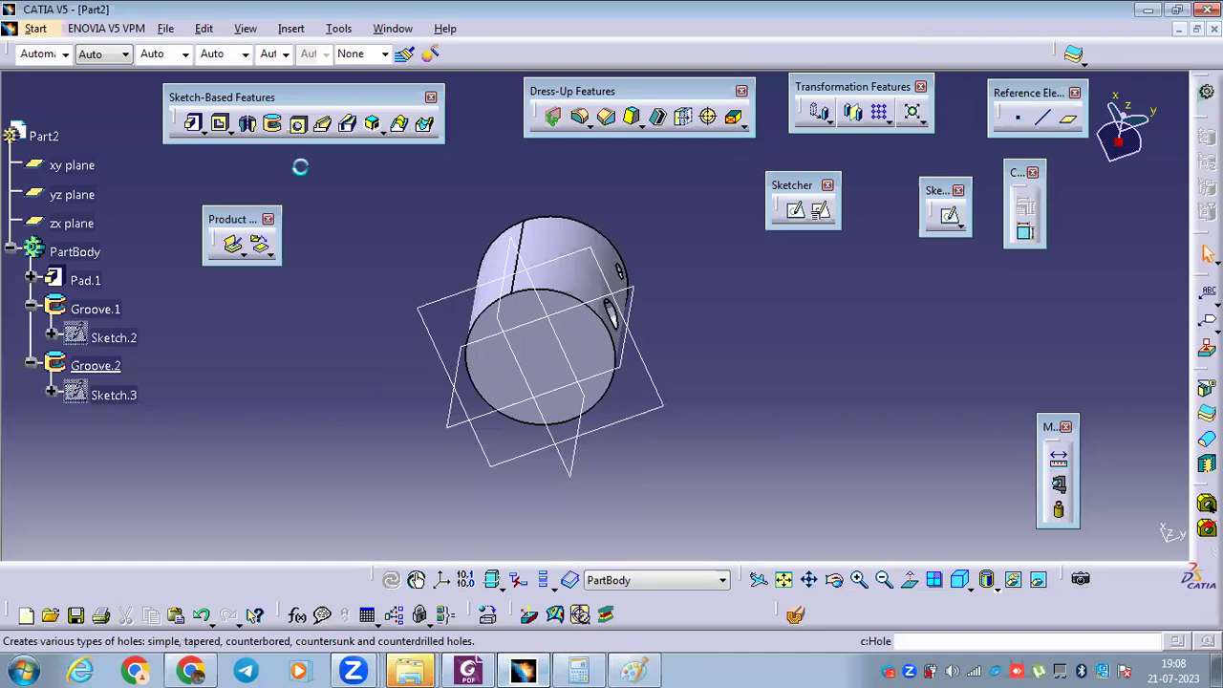
click(592, 351)
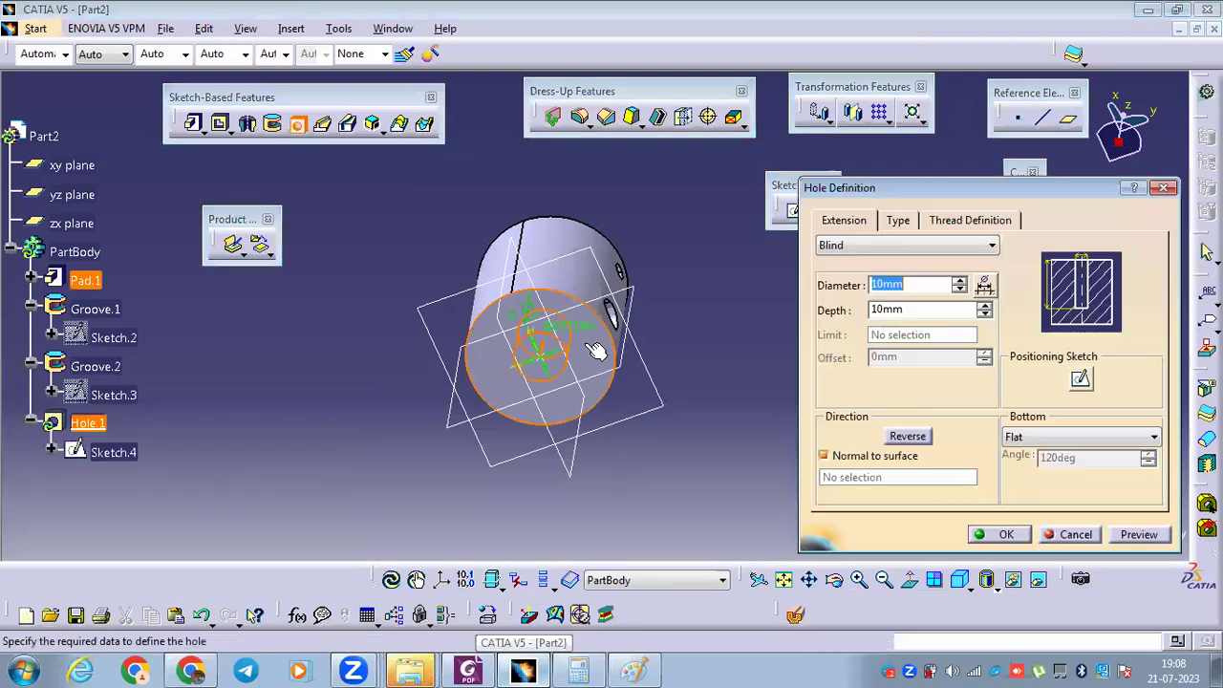
click(1080, 382)
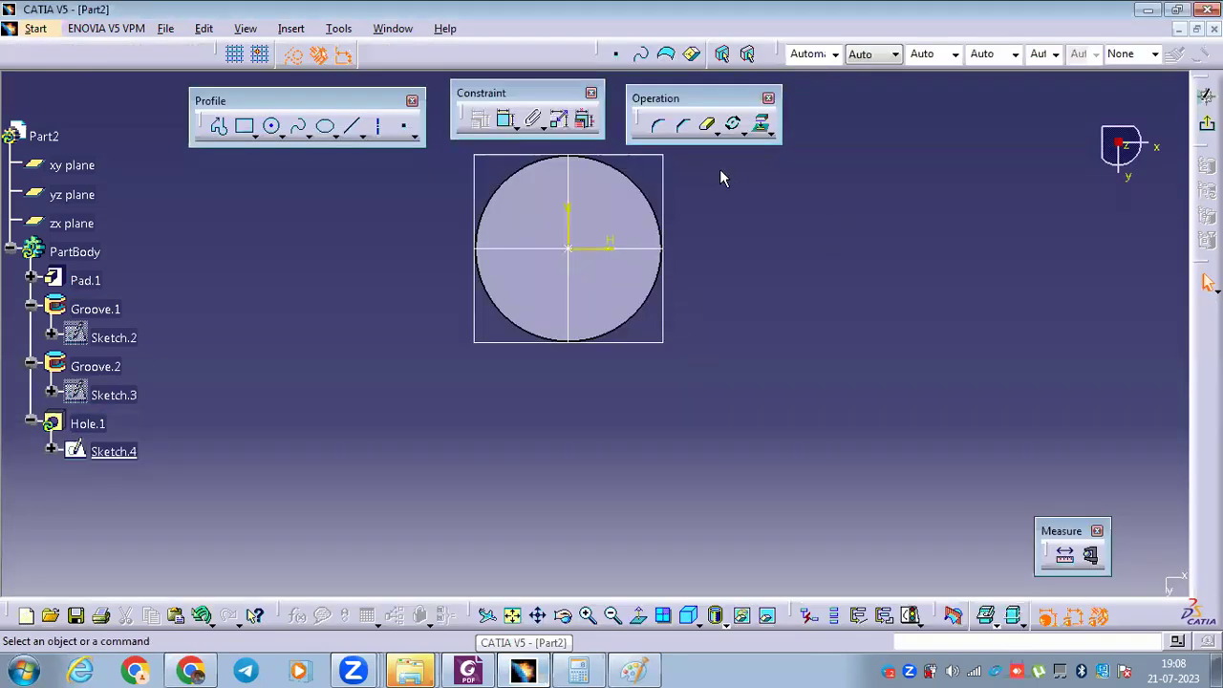
click(507, 120)
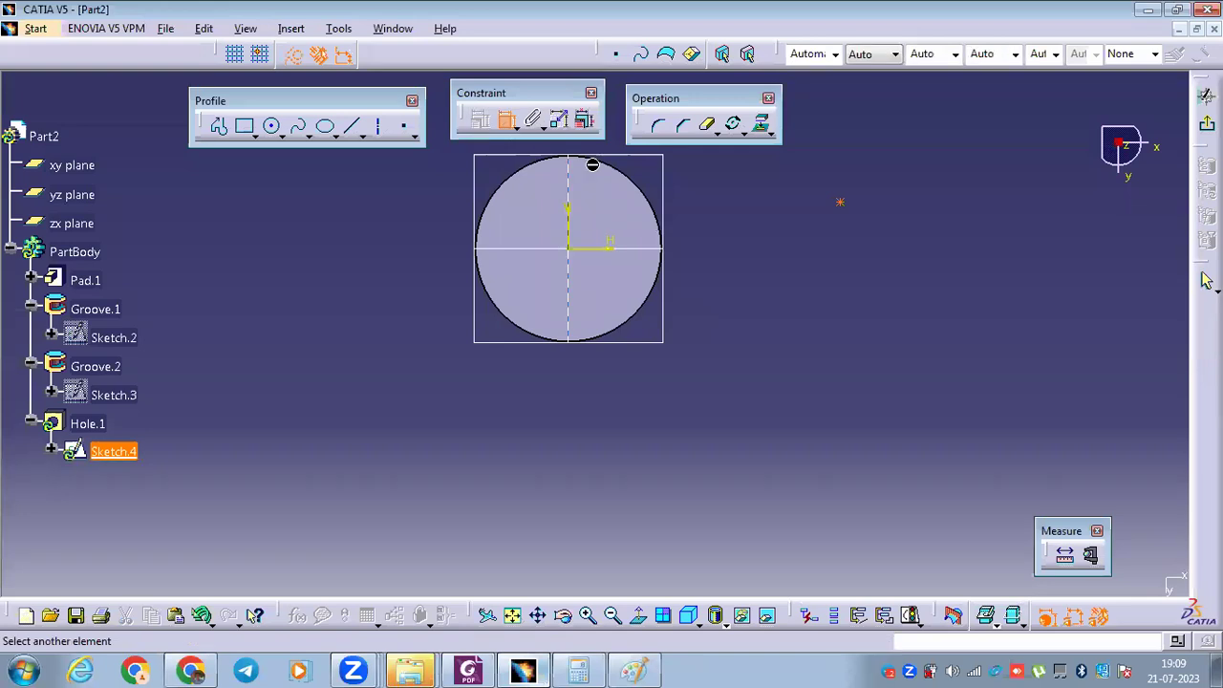
click(624, 176)
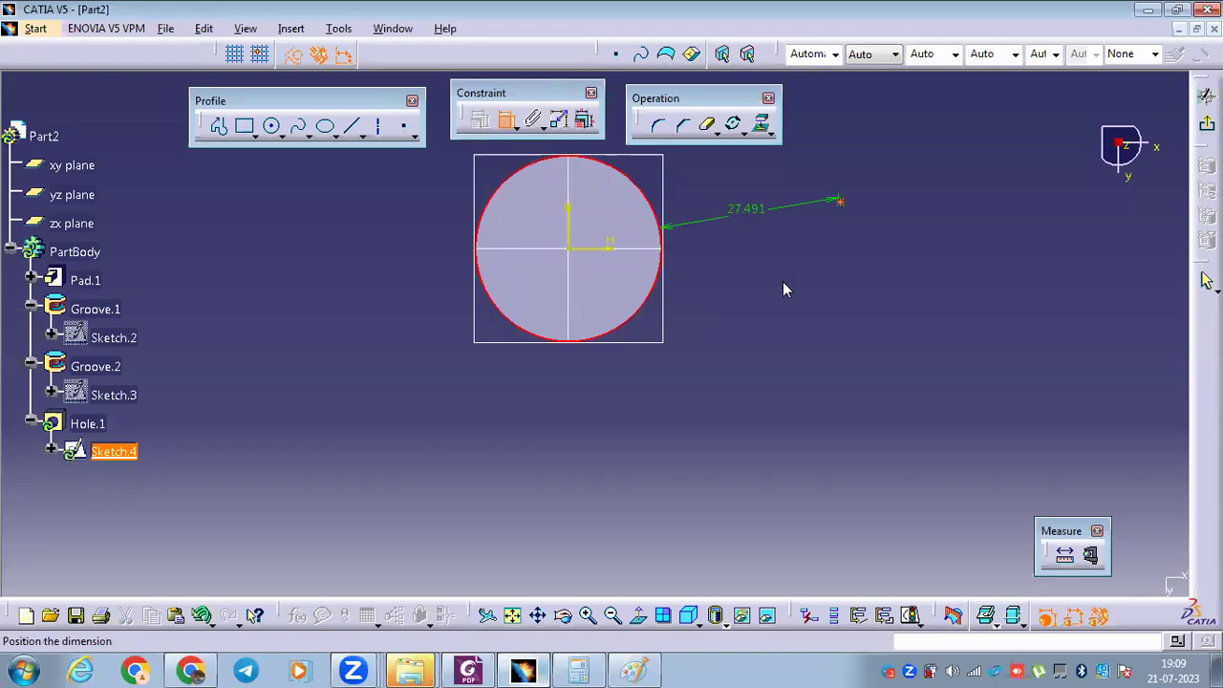
right_click(748, 214)
click(796, 342)
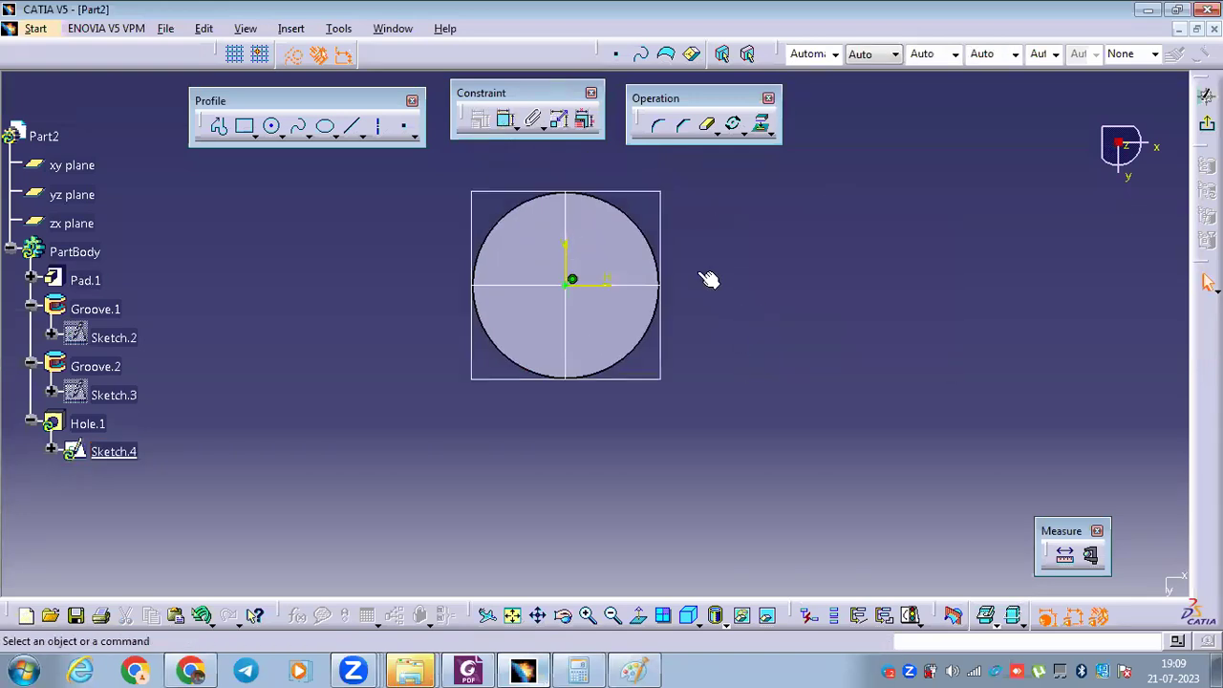
click(1206, 123)
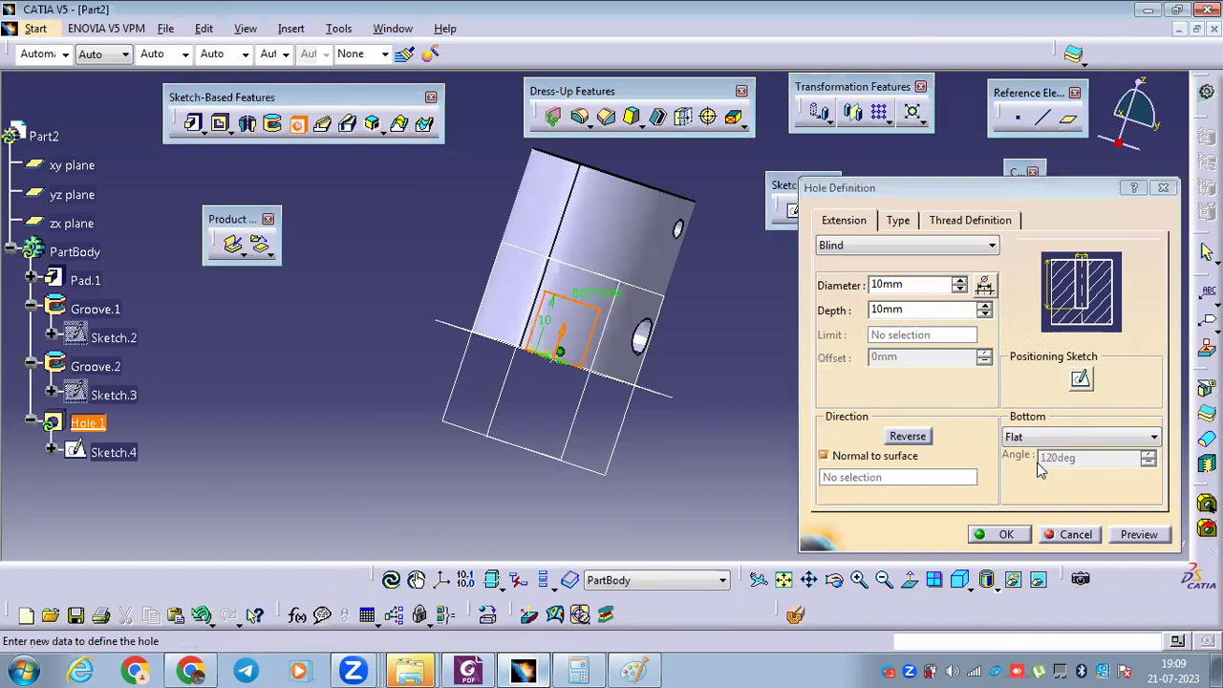
Define the bottom hole as blind with a 120° V-bottom, 15 mm diameter and 18 mm depth per the drawing, and create it.
click(1051, 437)
click(1051, 464)
drag(1081, 457, 1024, 495)
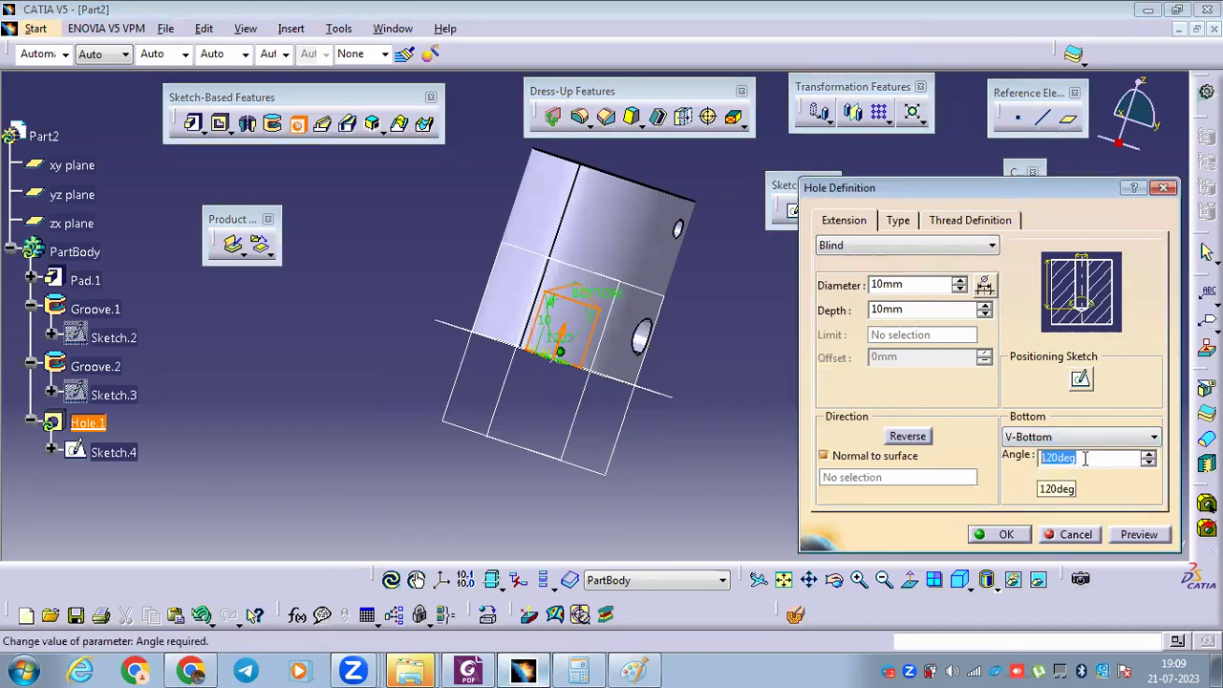
click(473, 668)
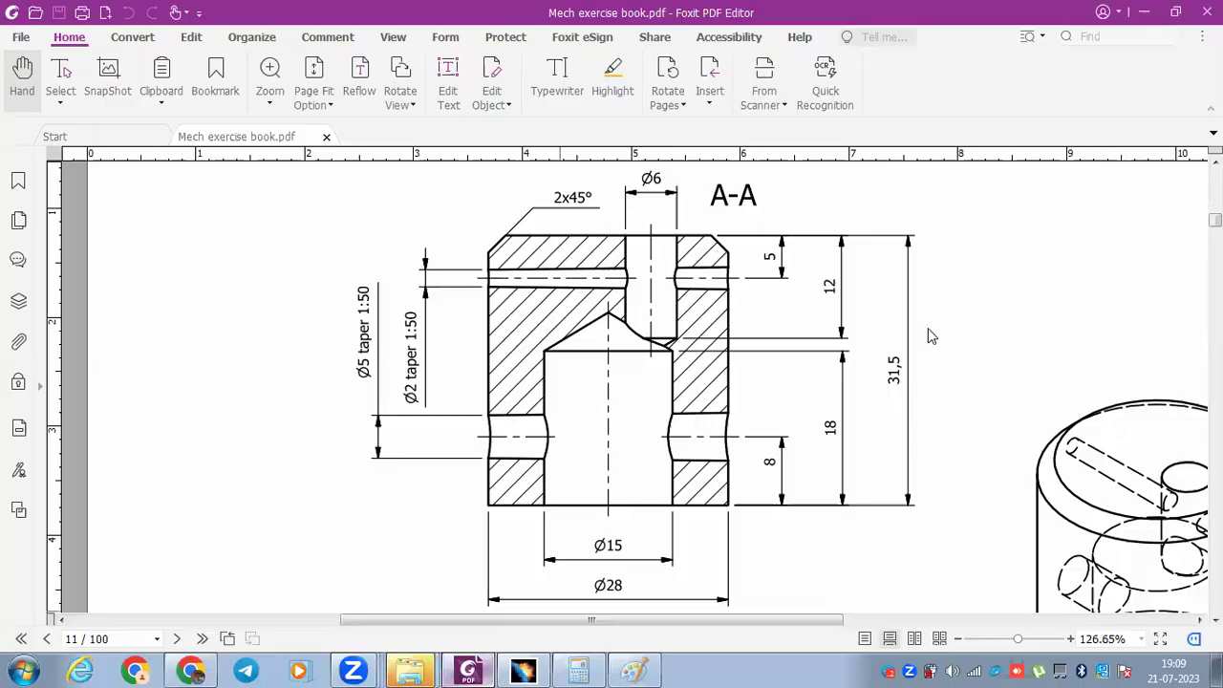
key(alt+Tab)
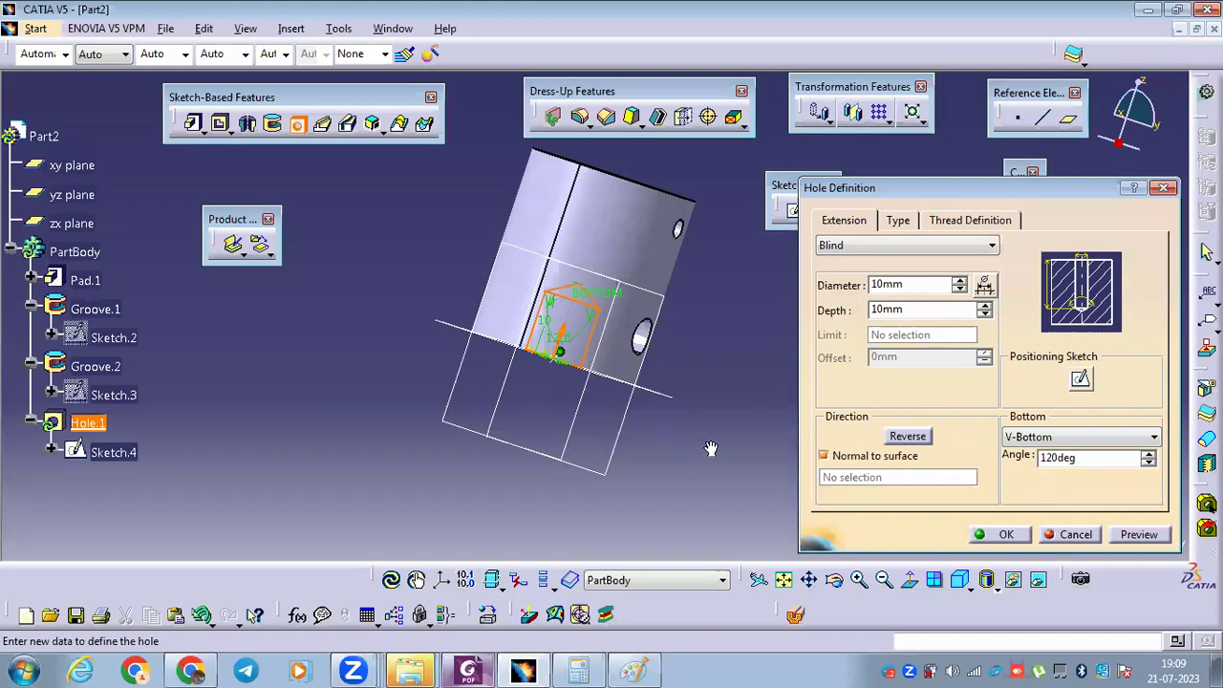
key(alt+Tab)
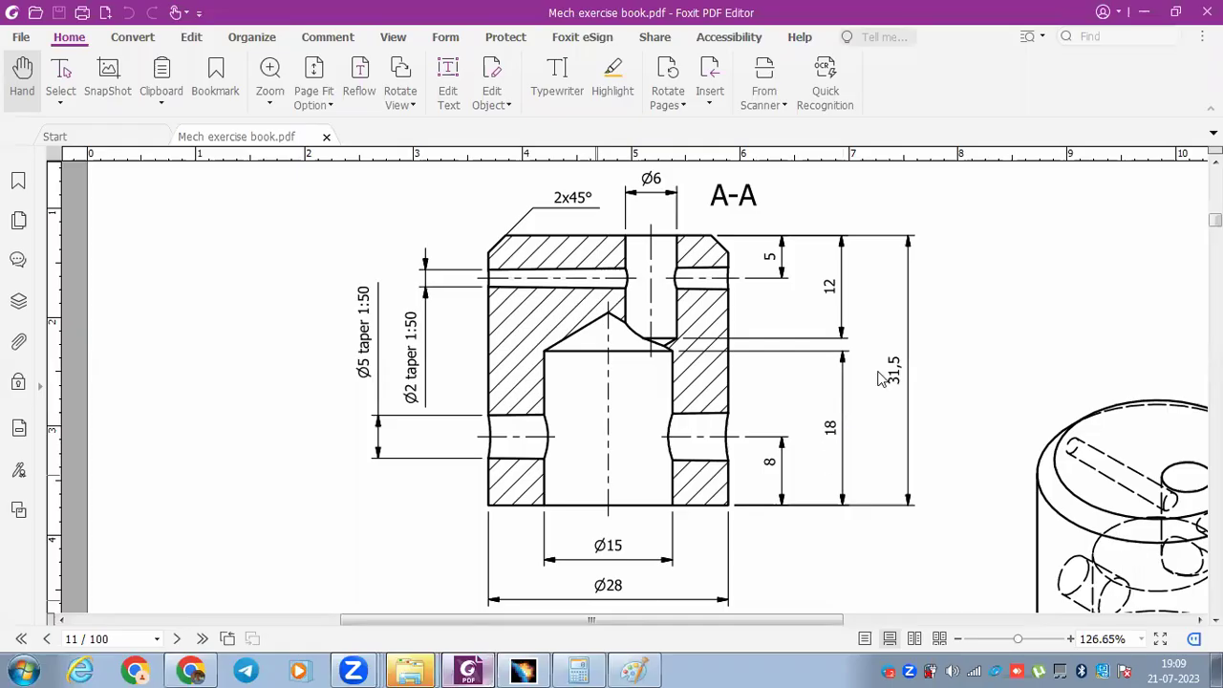
key(alt+Tab)
text(18mm)
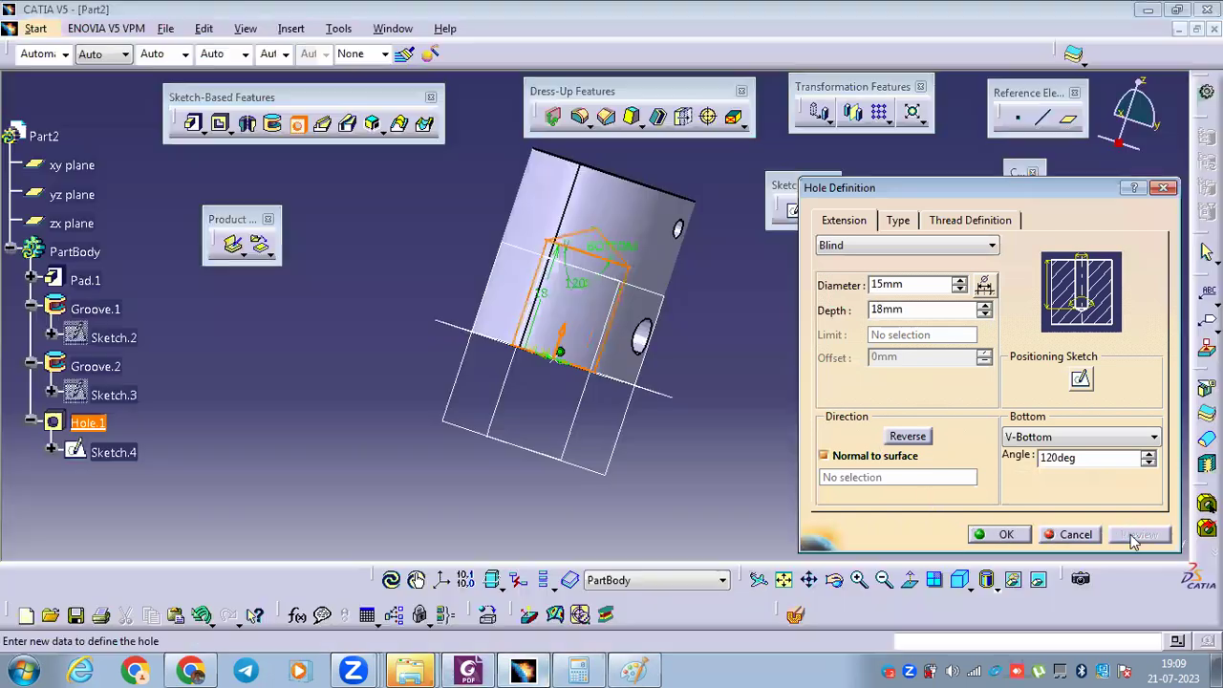
click(1135, 534)
click(1006, 535)
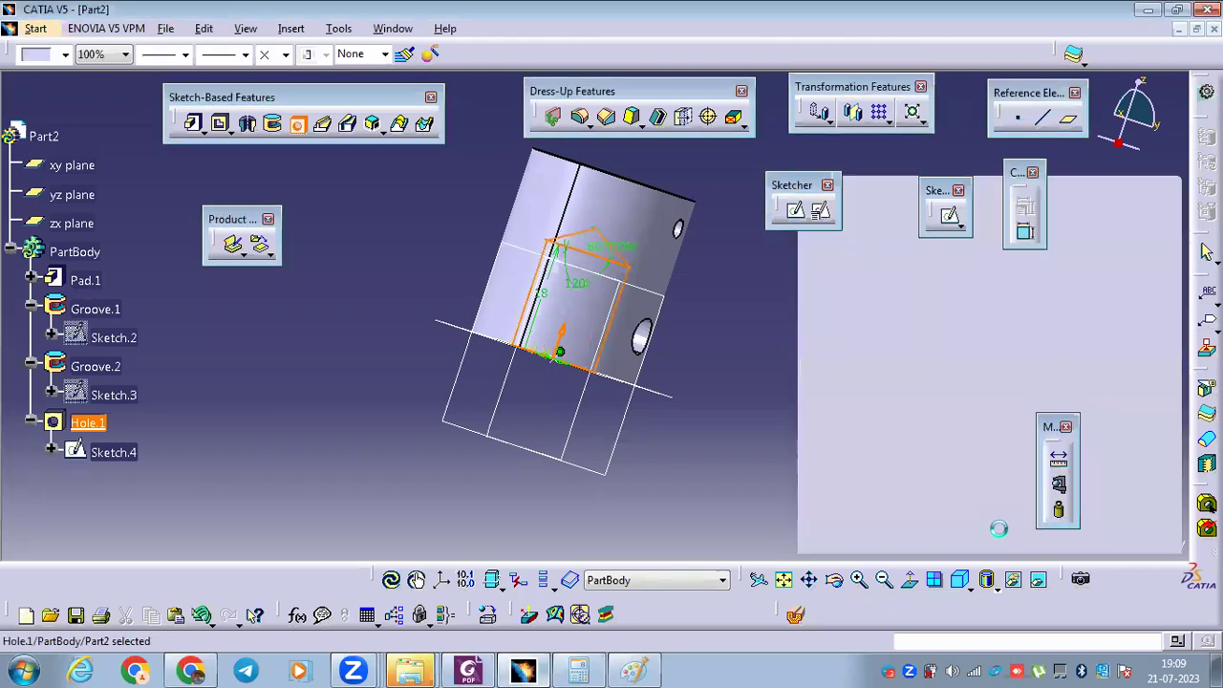
Start a second hole on the cylinder's top face, open its positioning sketch, and consult the PDF's top view for the hole location.
middle_drag(617, 385, 654, 429)
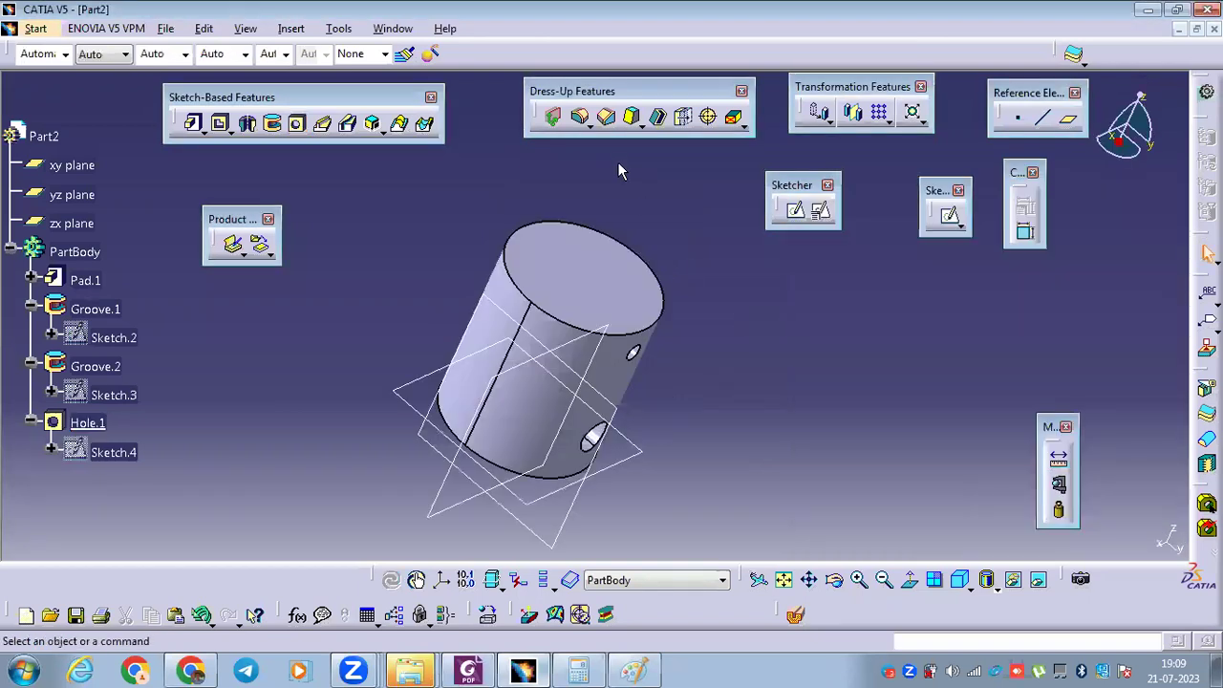
click(640, 297)
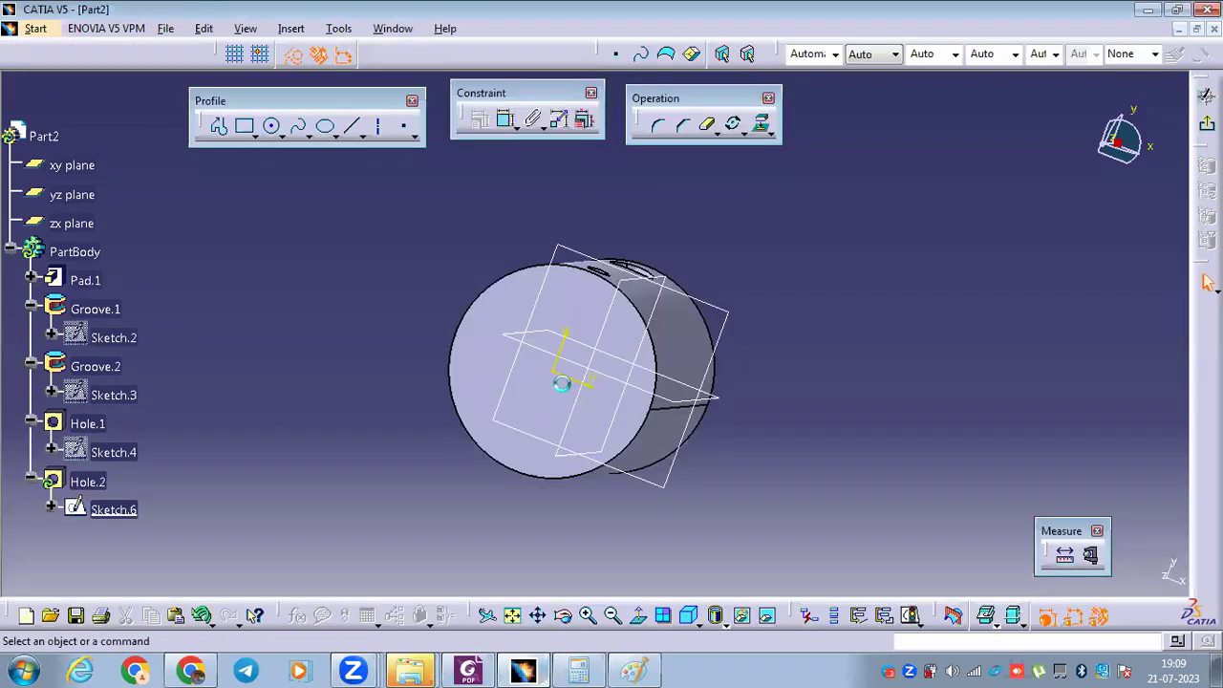
click(483, 668)
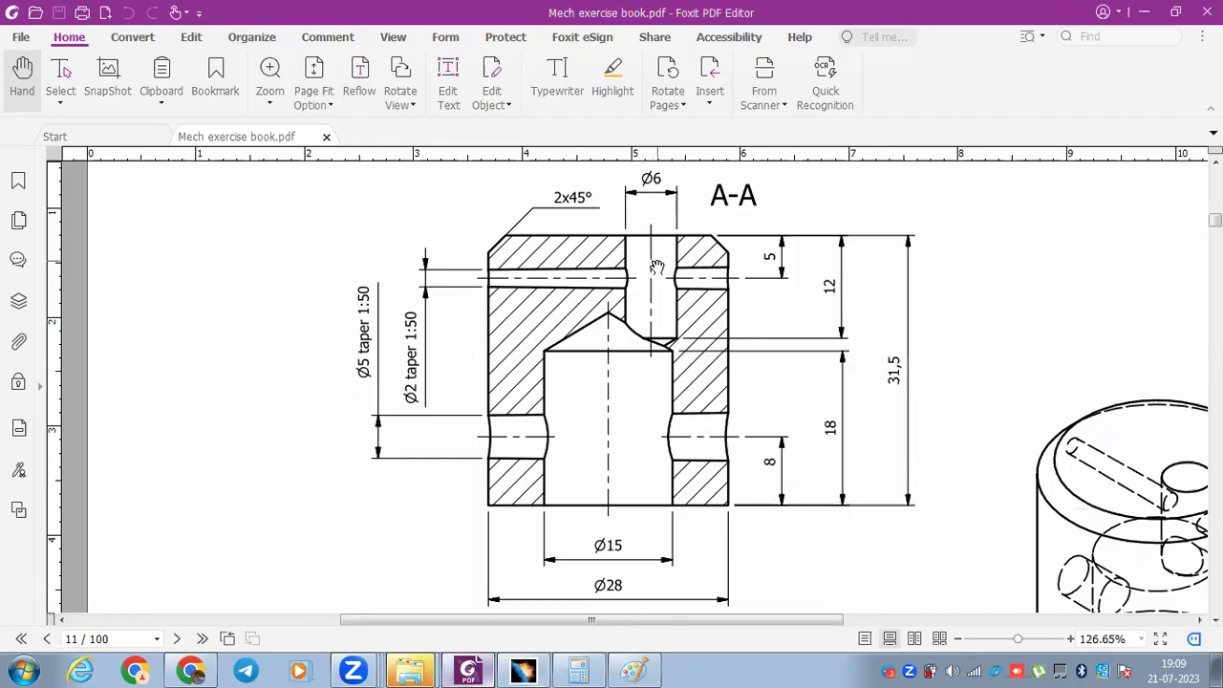
scroll(656, 267, up, 5)
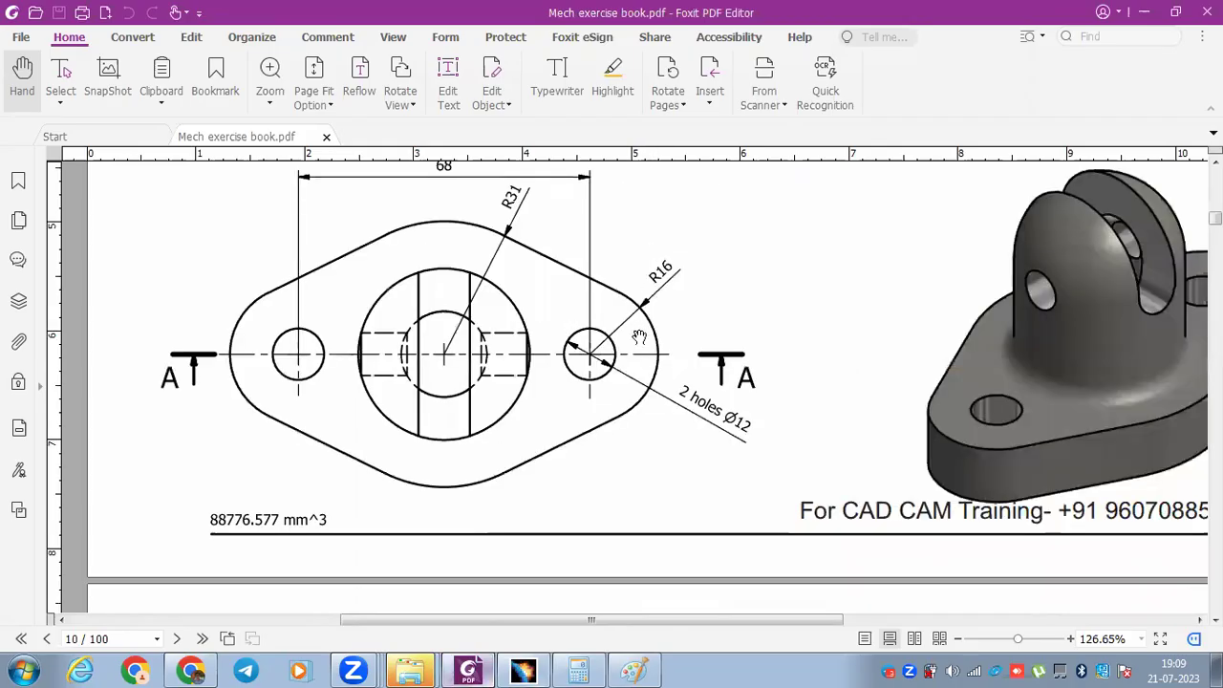
scroll(639, 337, down, 5)
scroll(626, 513, down, 3)
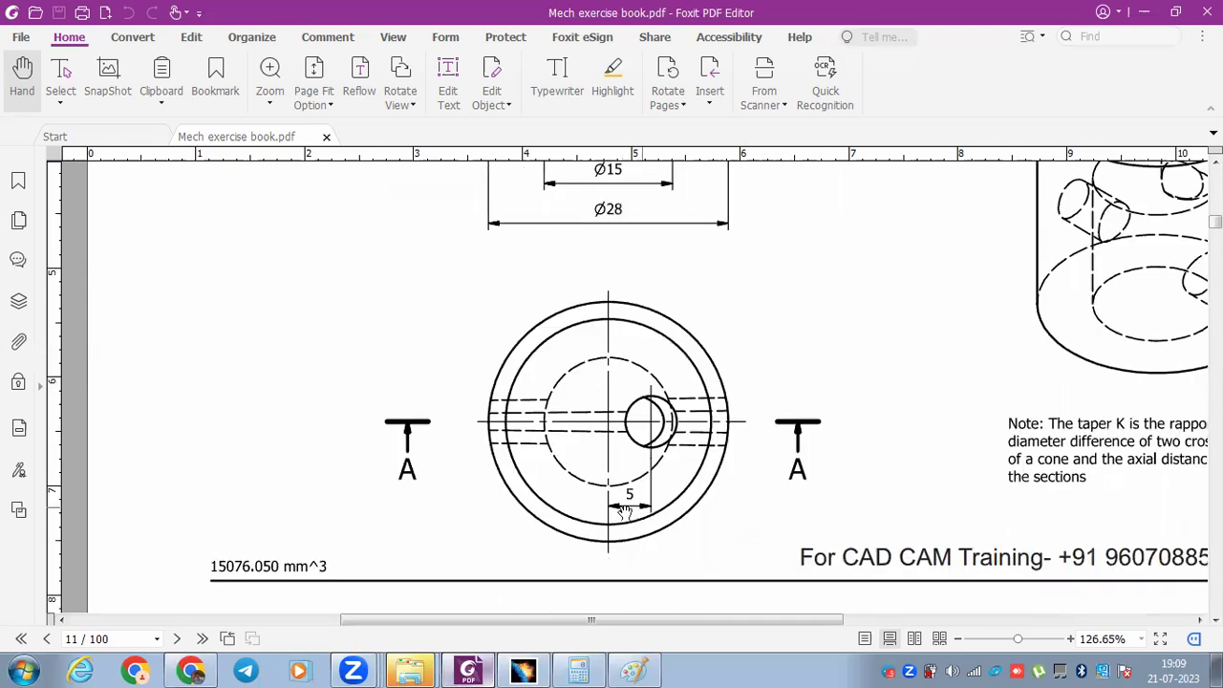
click(533, 670)
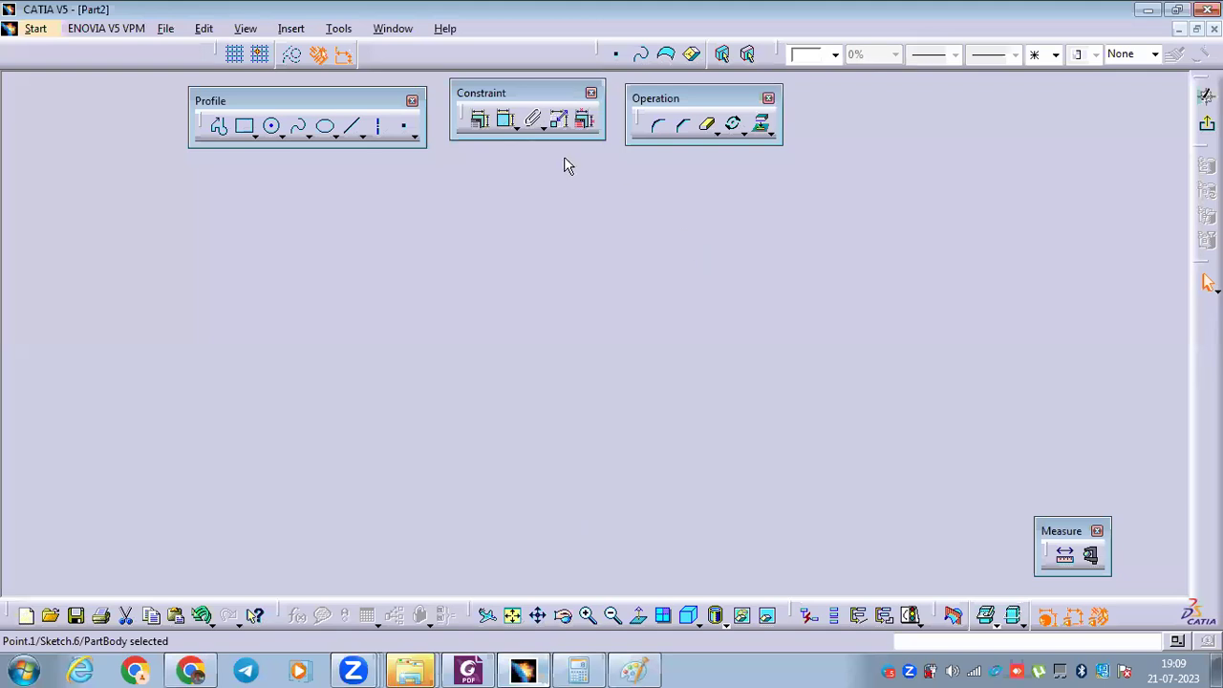
Constrain the second hole's centre point to be coincident with the zx plane.
click(505, 119)
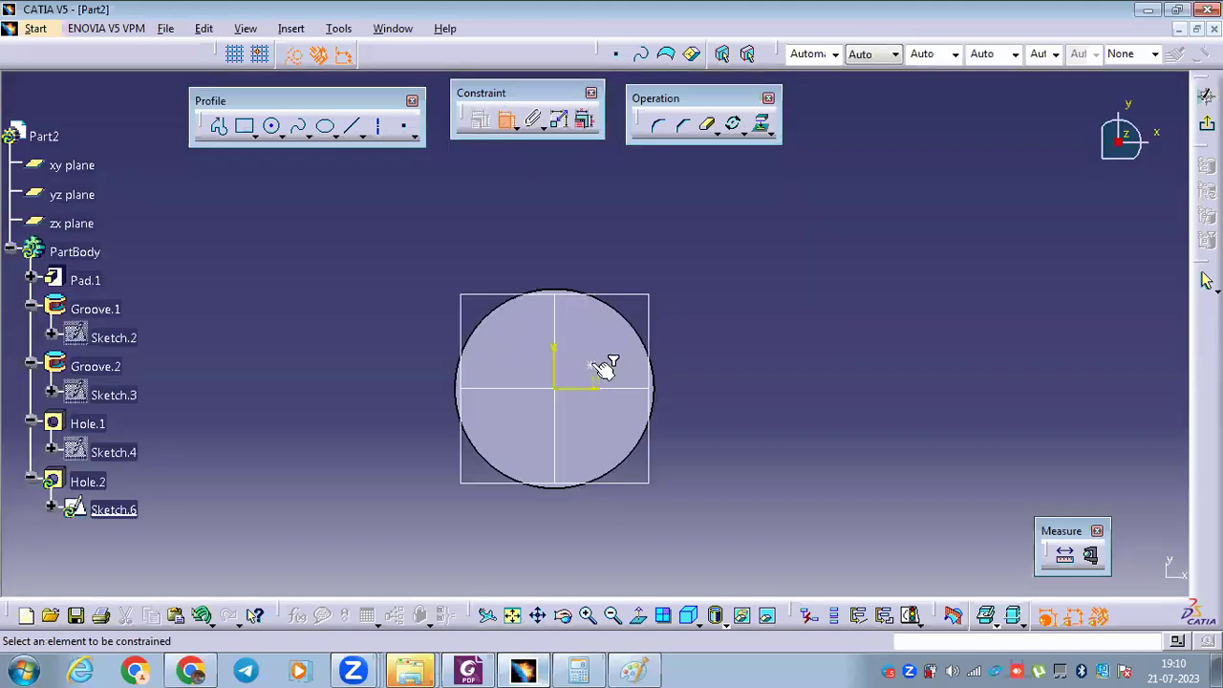
click(592, 365)
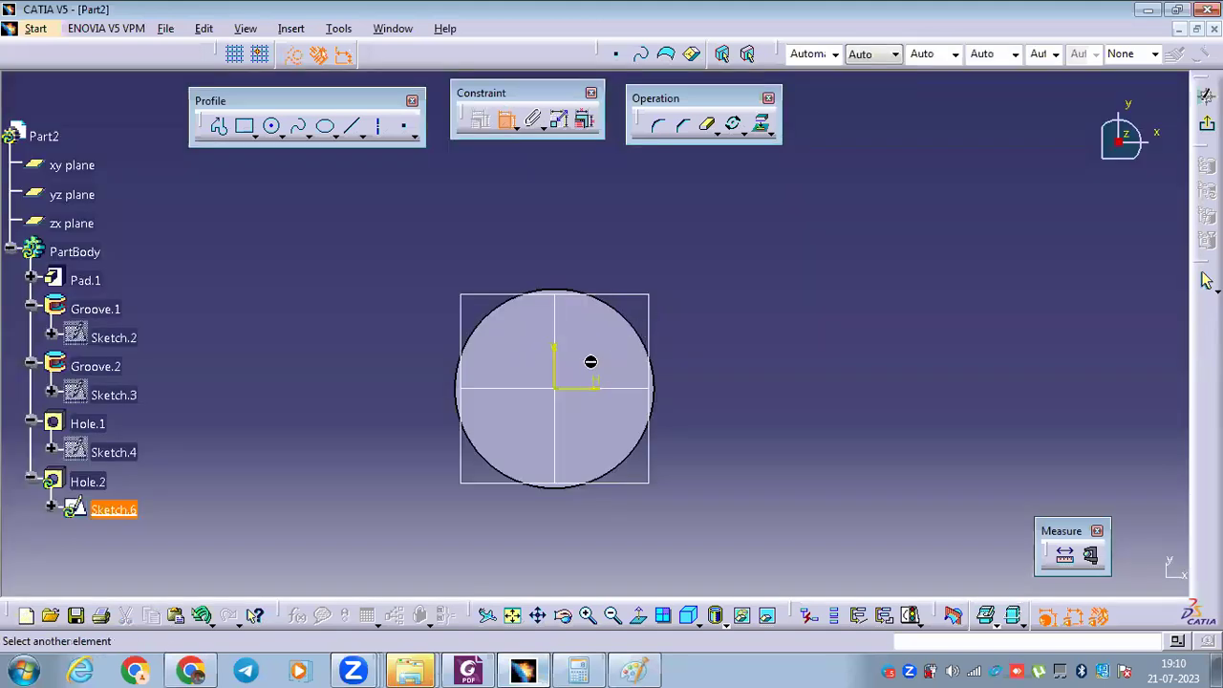
click(646, 395)
right_click(744, 316)
click(784, 403)
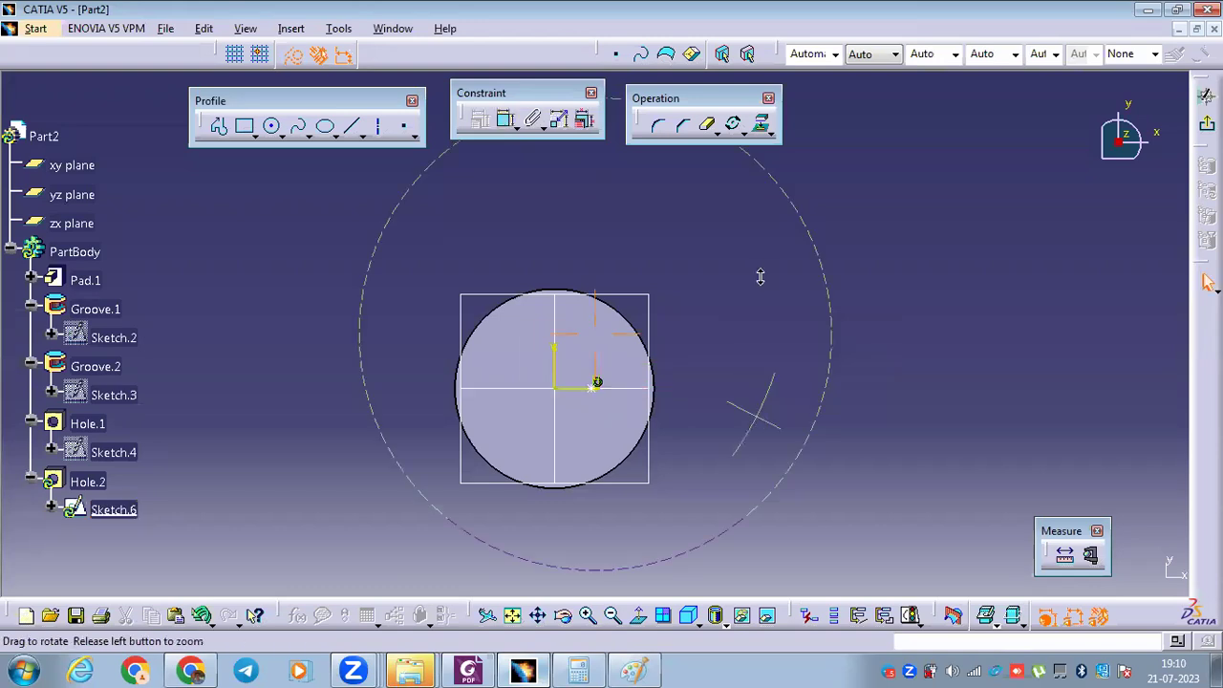
middle_drag(760, 277, 750, 277)
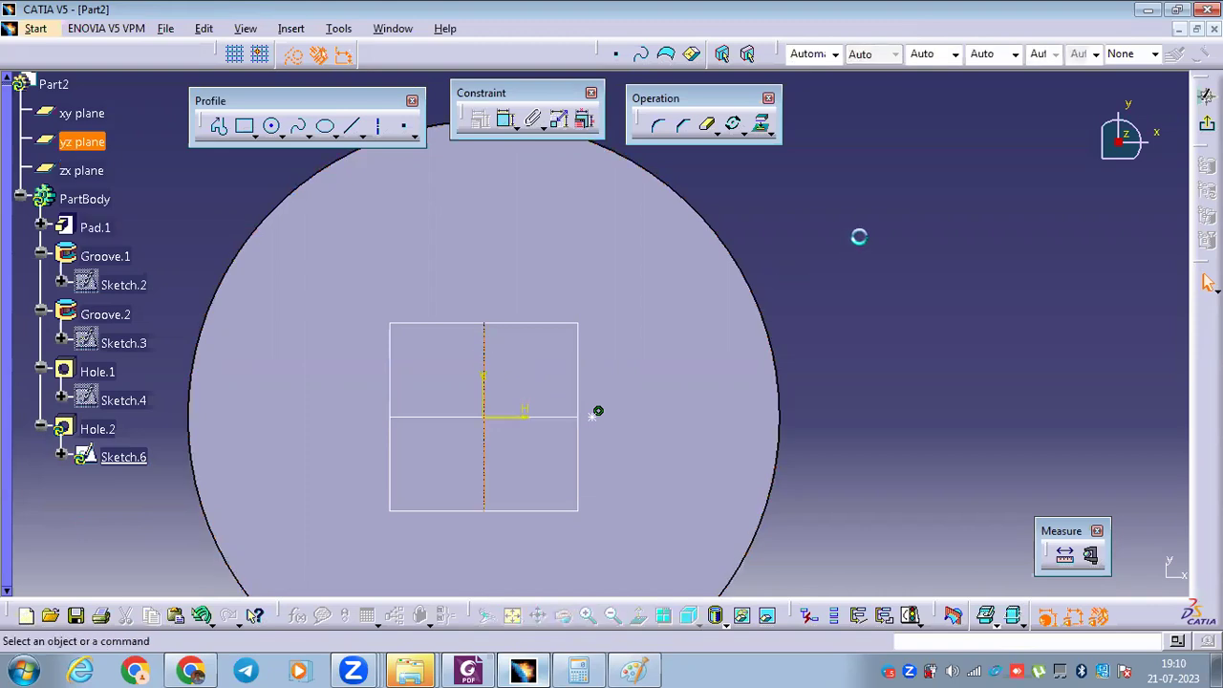
Dimension the hole's centre point from the yz plane and set the distance to 5 mm.
click(506, 118)
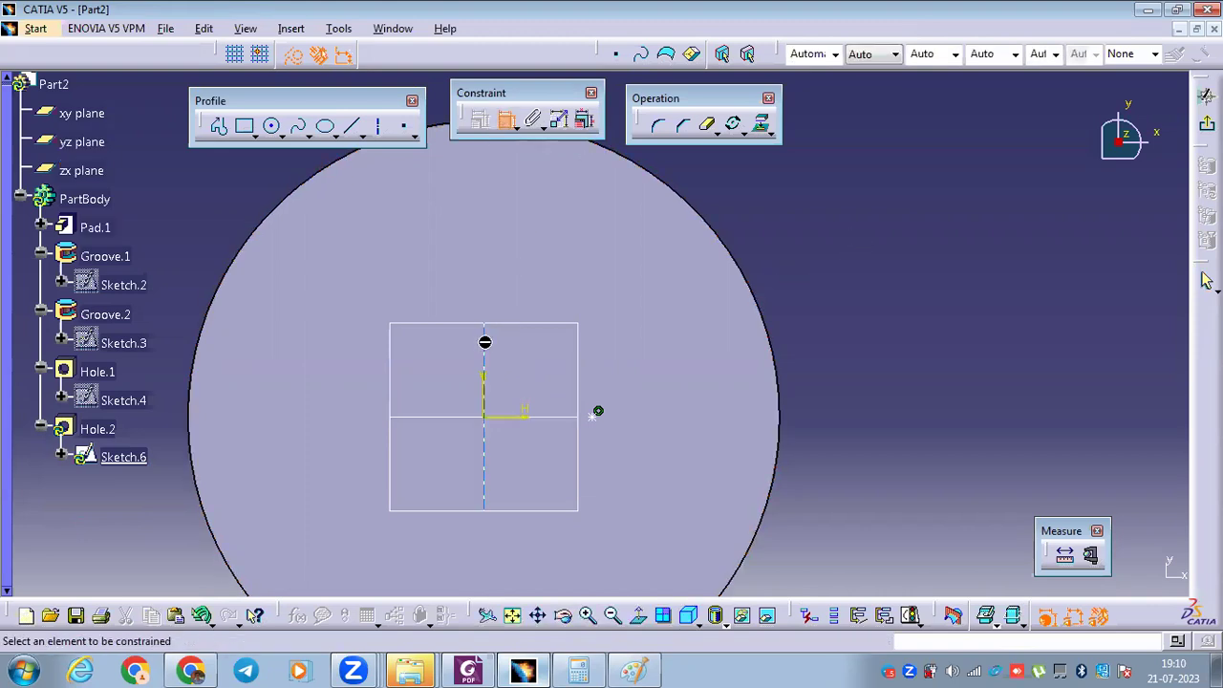
click(489, 340)
click(589, 413)
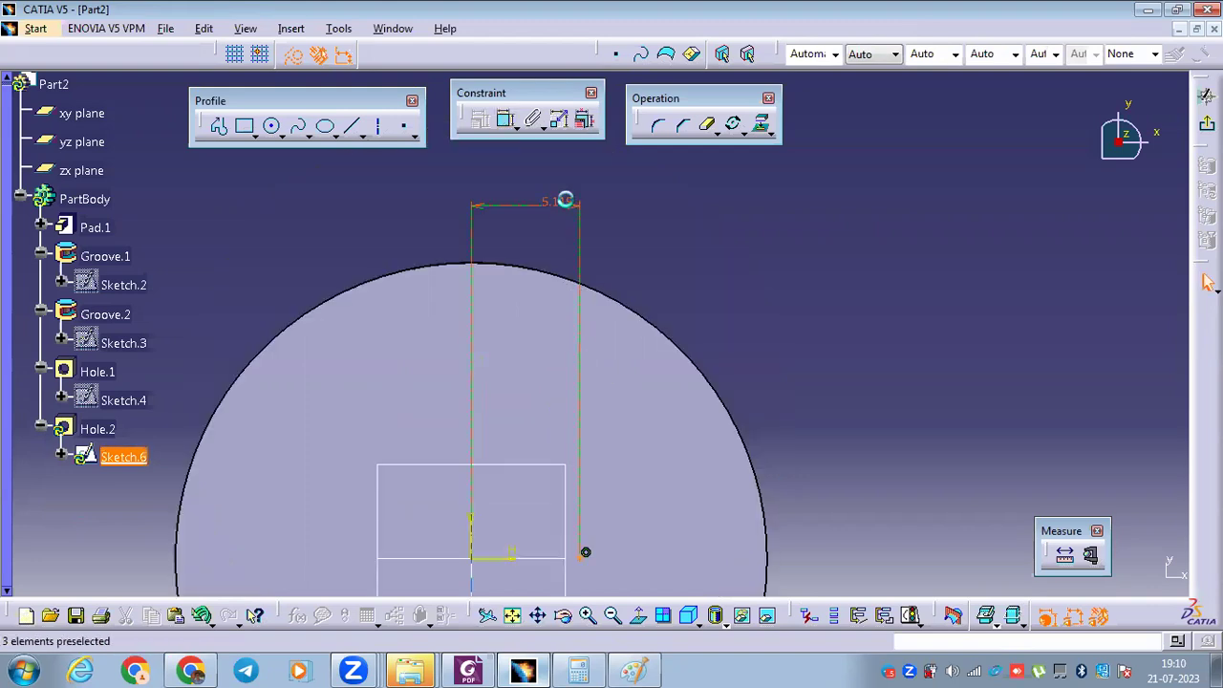
double_click(566, 200)
text(5)
key(Return)
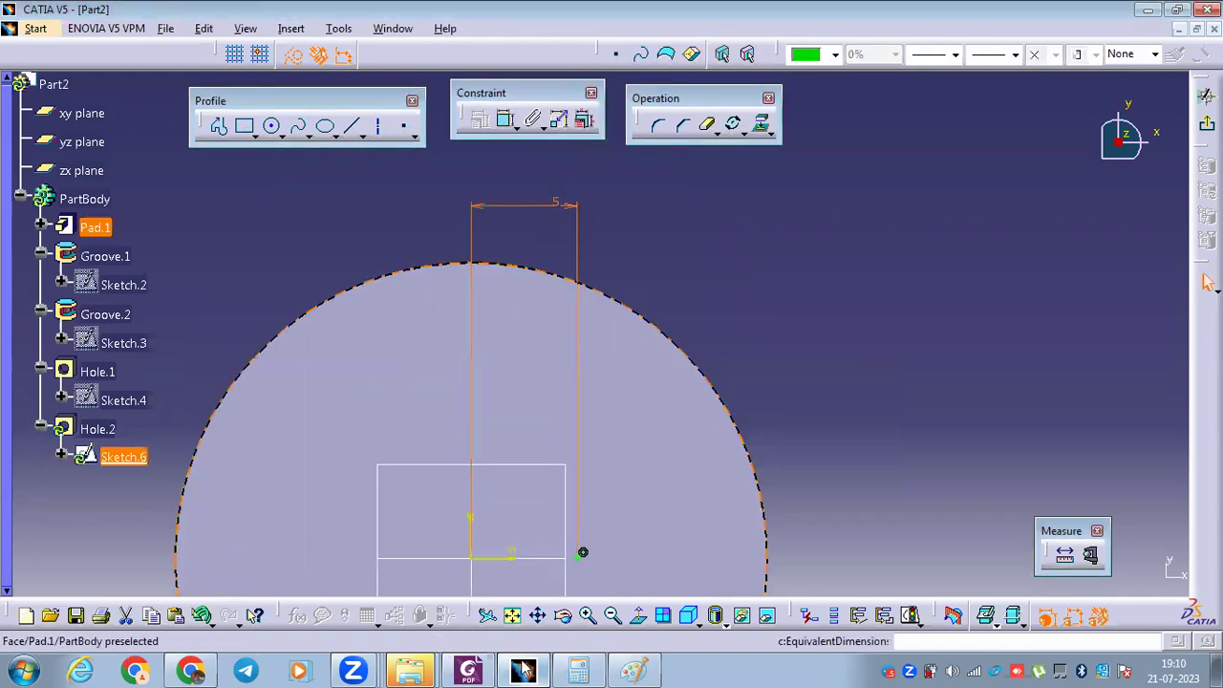
Leave the positioning sketch, set the top hole to 6 mm diameter and 12 mm depth per the drawing, and create it.
click(478, 669)
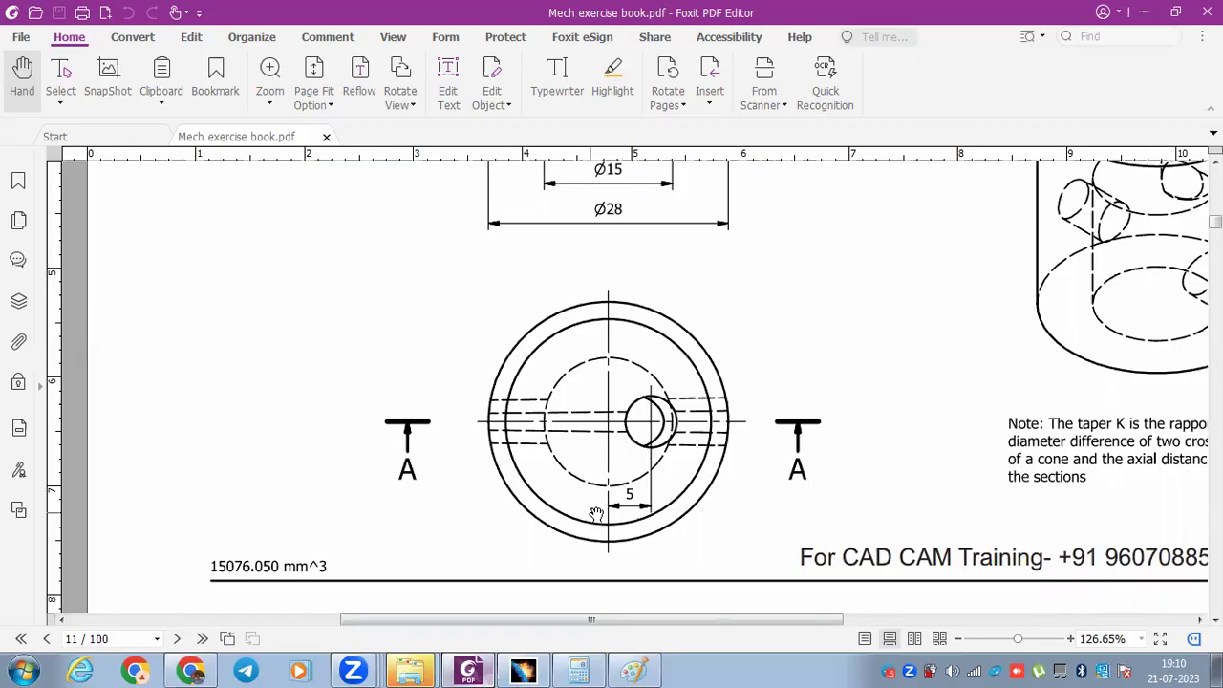
click(520, 669)
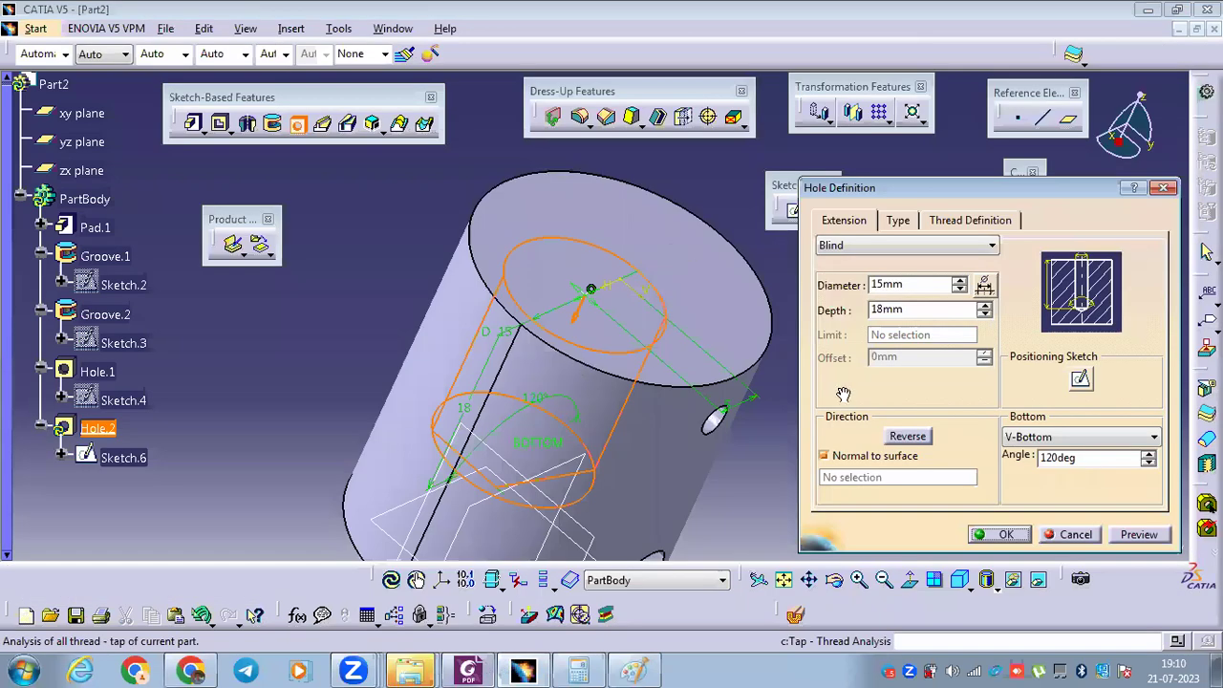
click(468, 671)
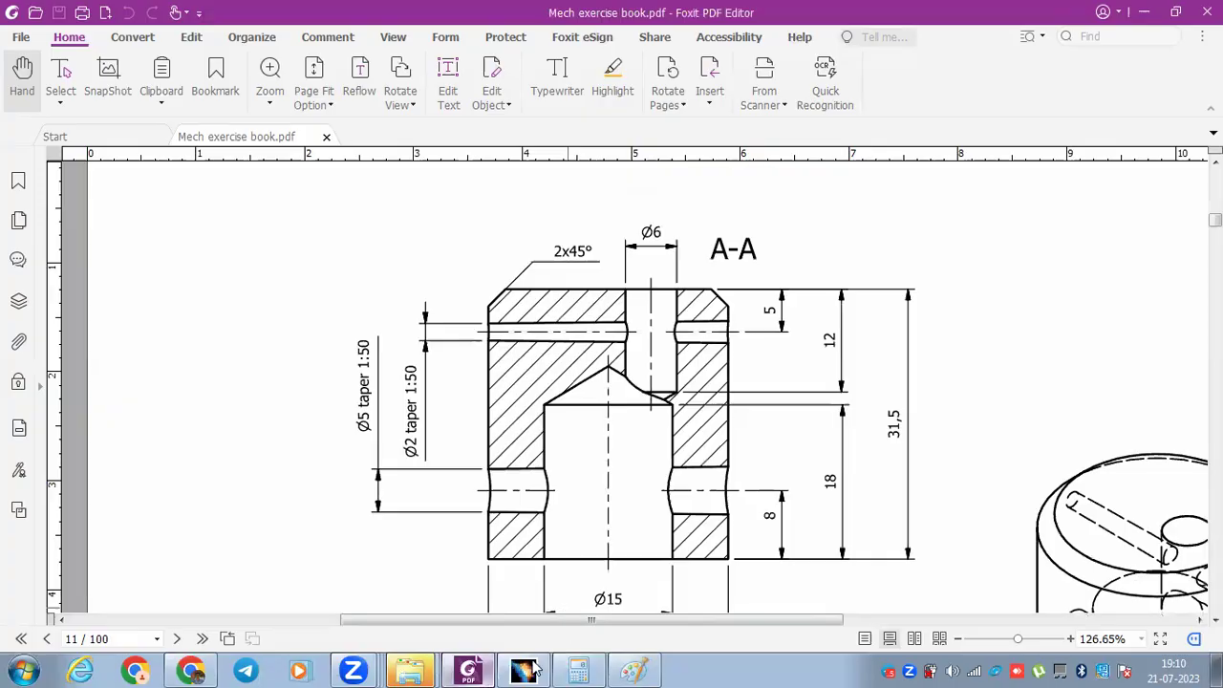
key(alt+Tab)
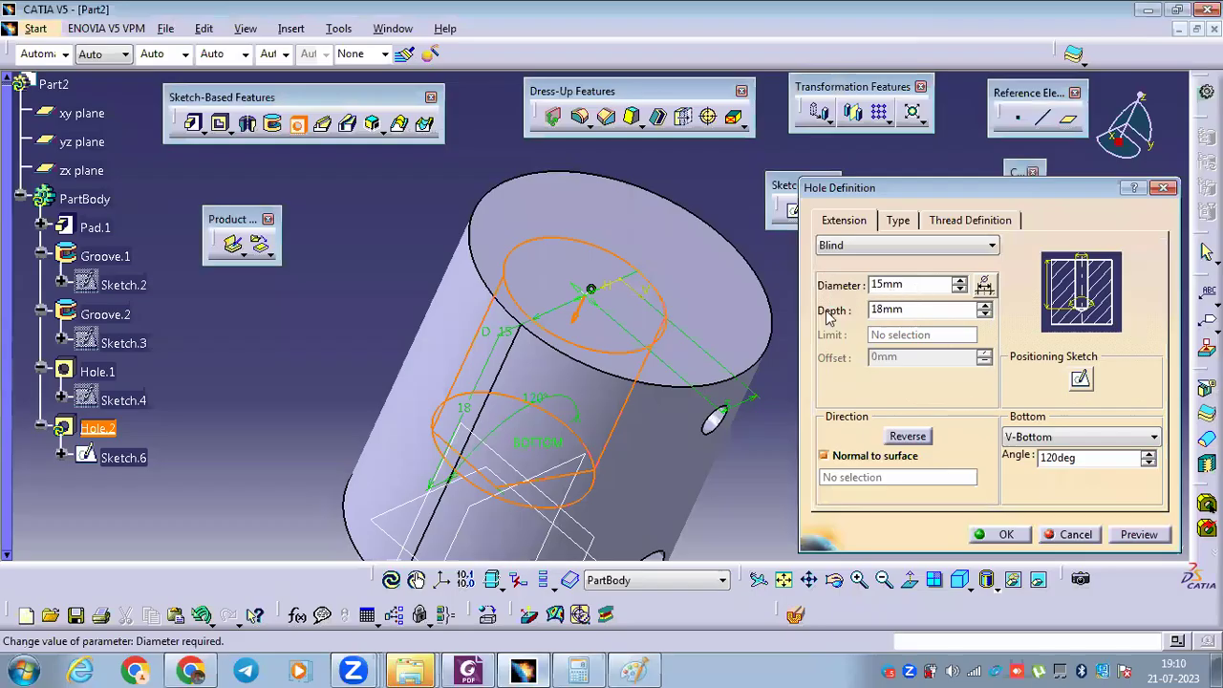
text(6)
click(902, 314)
key(Tab)
text(12)
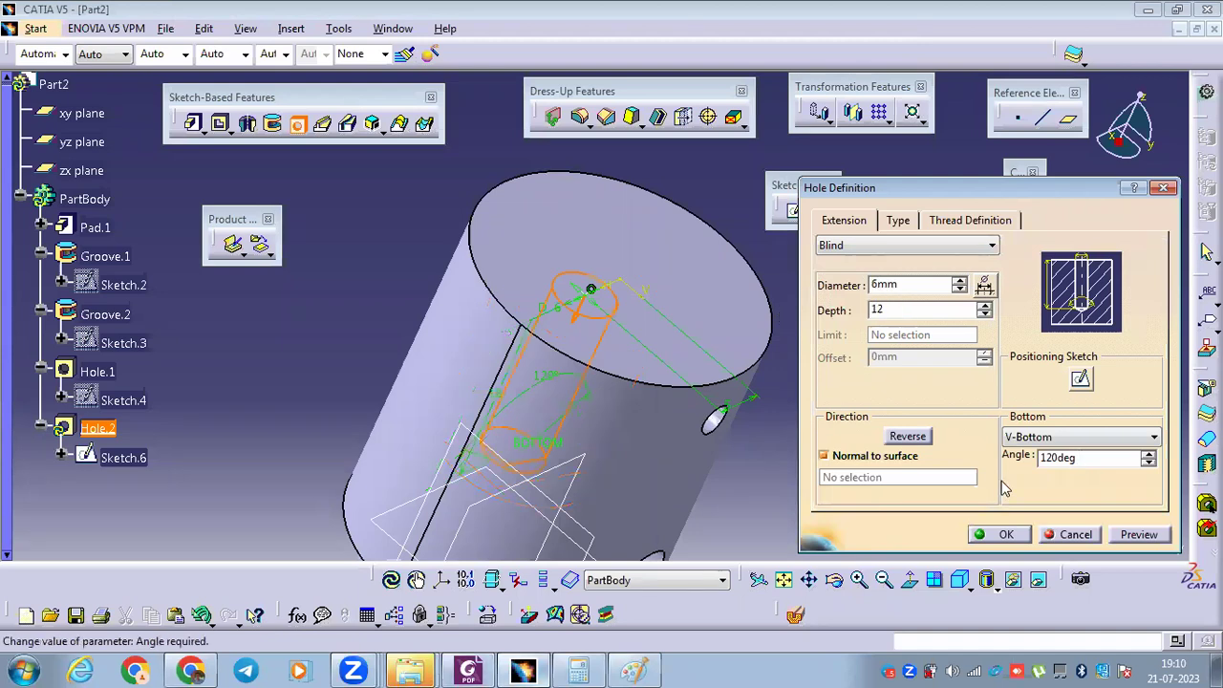
click(1008, 534)
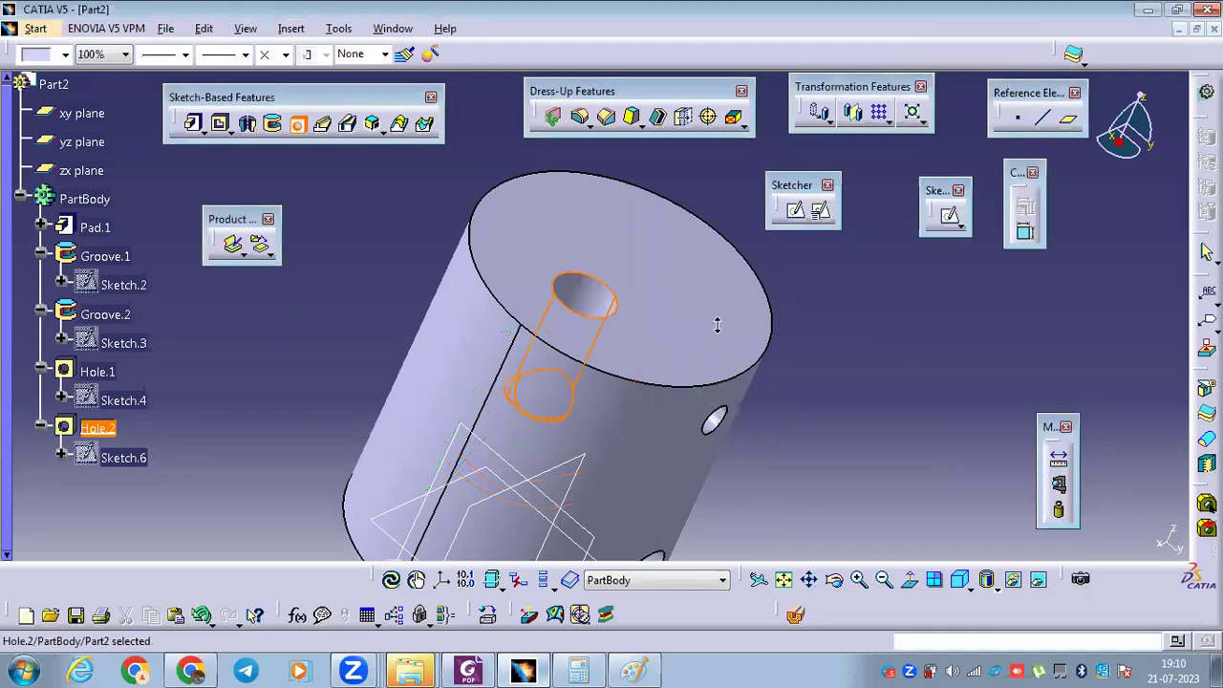
Inspect the top hole and cross holes with a dynamic section cut and compare them with section A-A in the drawing.
middle_drag(446, 274, 540, 480)
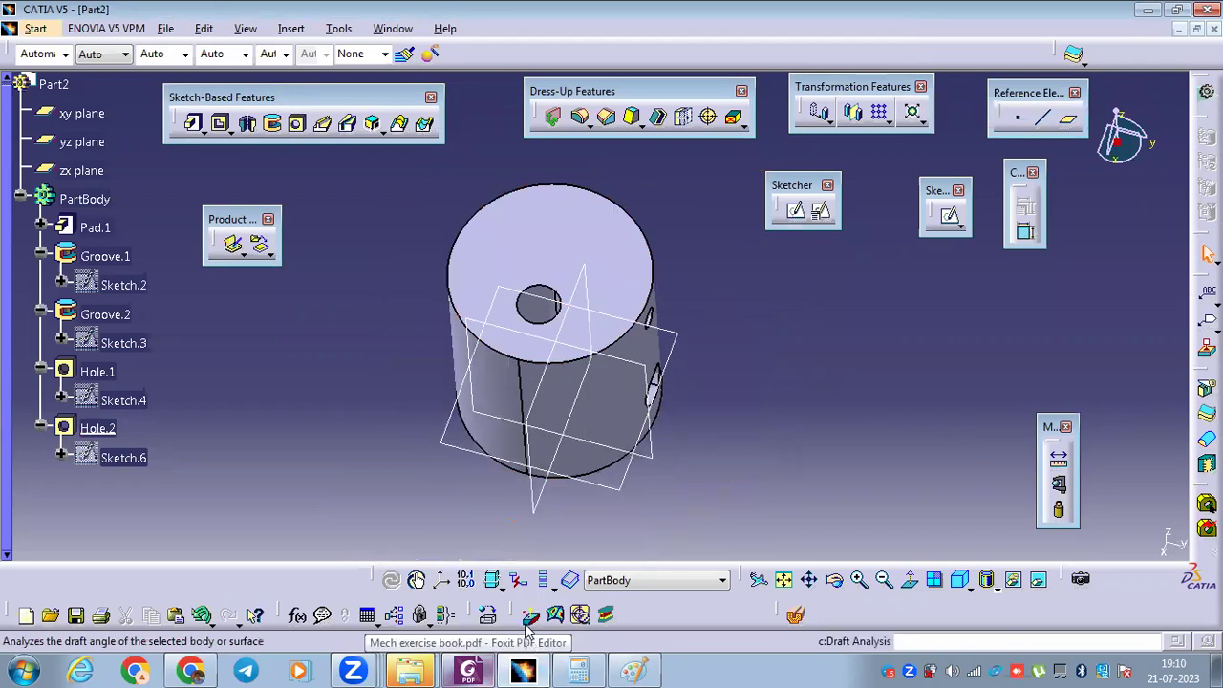
click(467, 669)
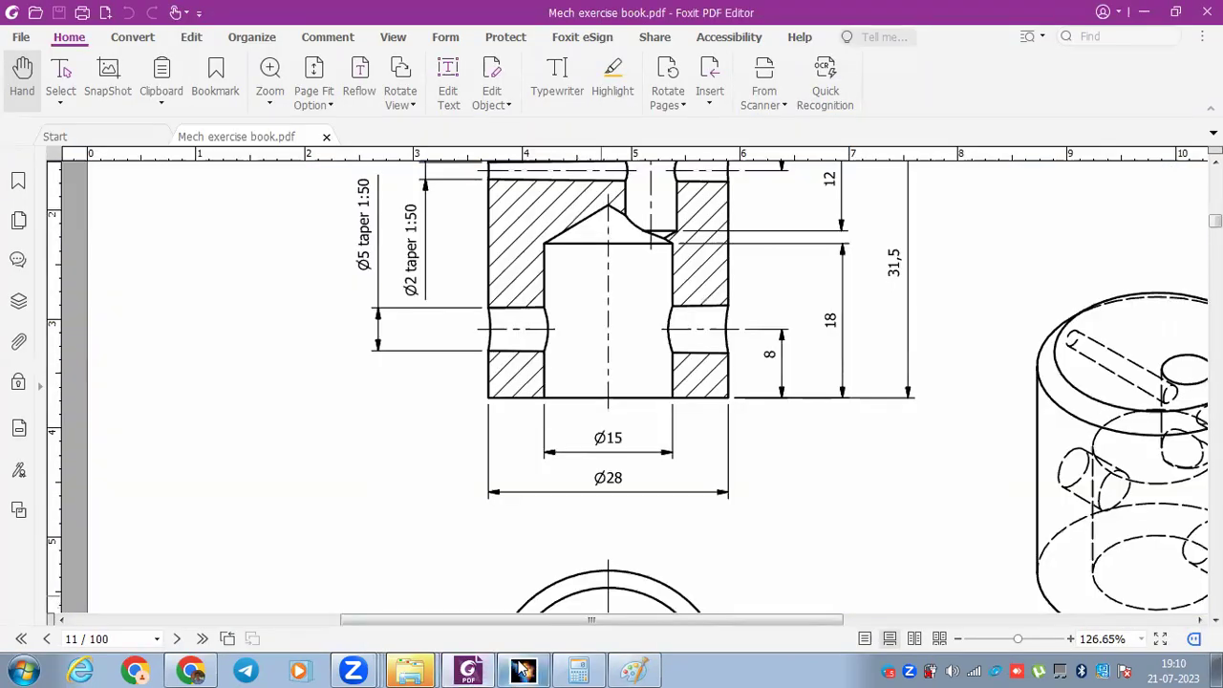
click(523, 670)
middle_drag(700, 454, 701, 475)
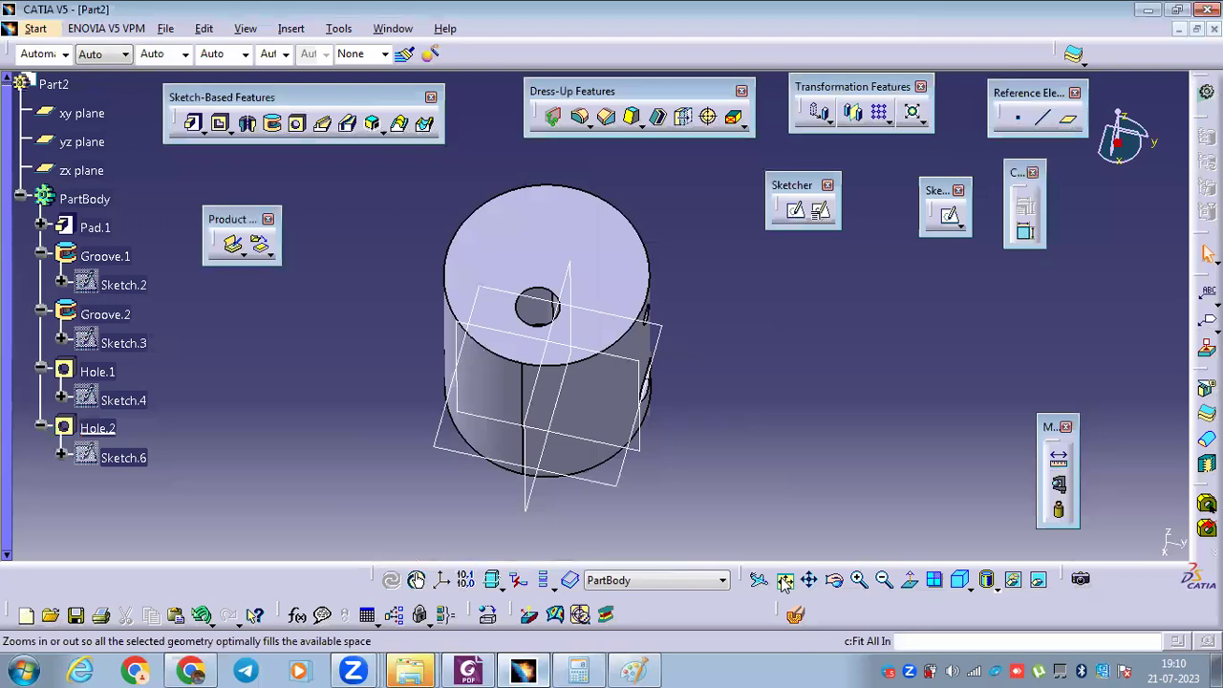
click(650, 367)
middle_drag(636, 222, 609, 272)
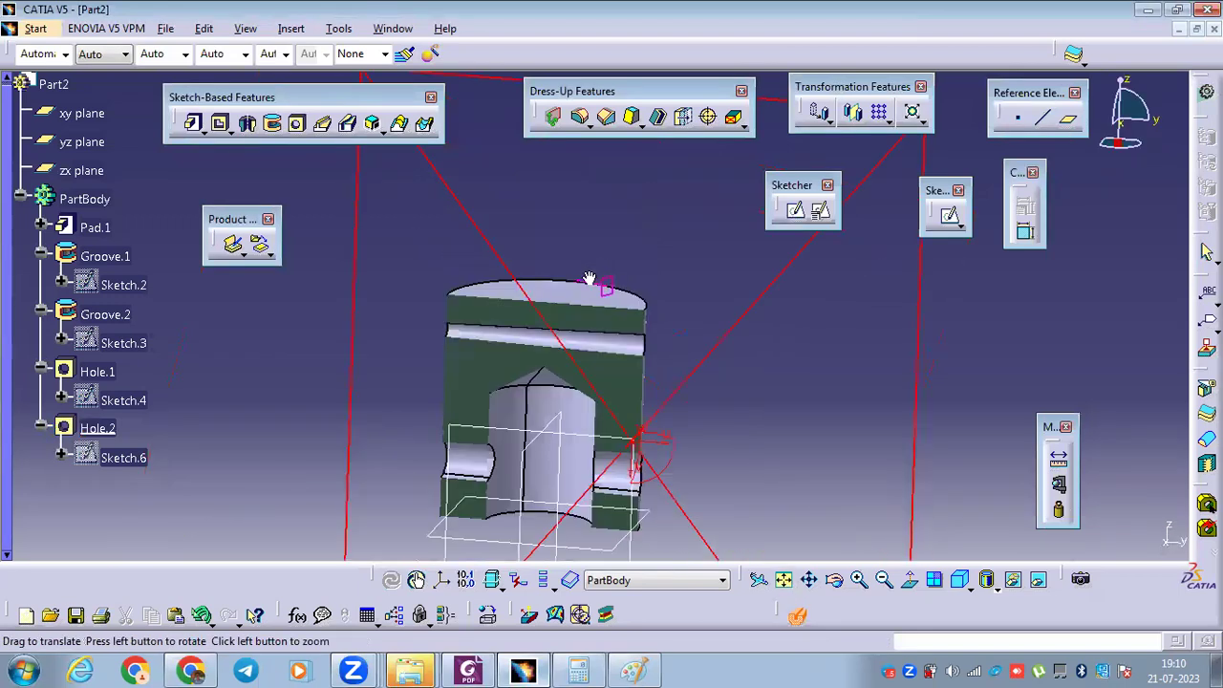
middle_drag(599, 384, 388, 347)
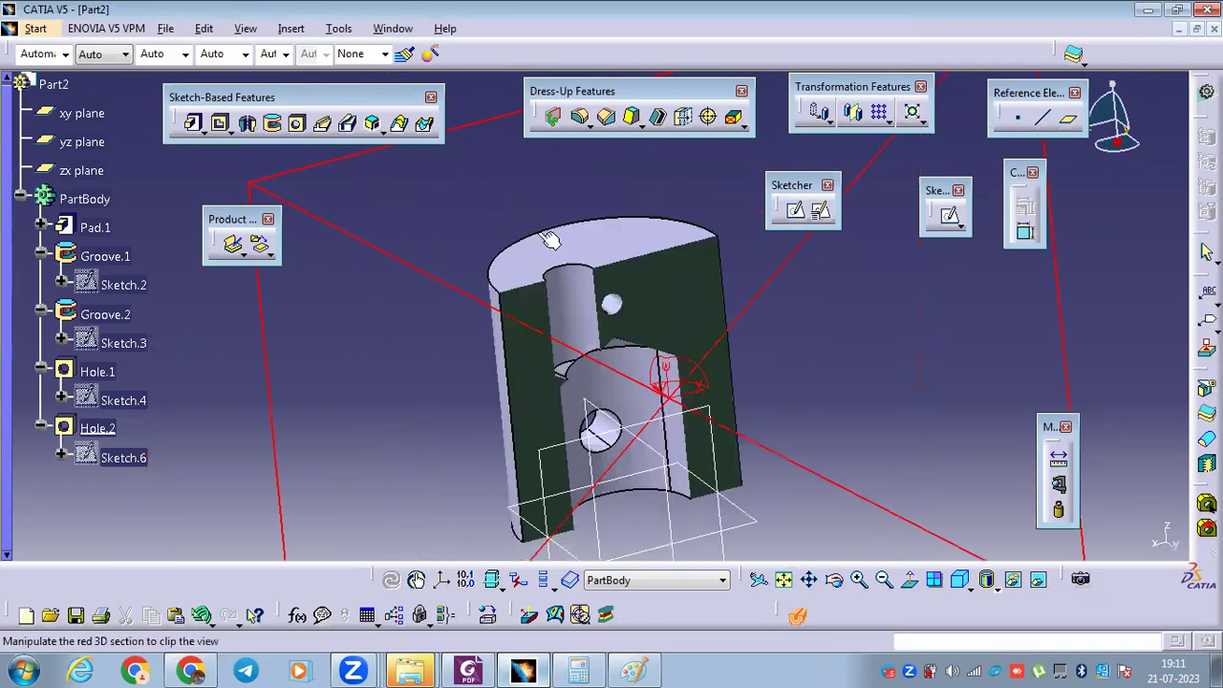
click(796, 617)
Reopen the top hole's positioning sketch and delete the centre point's coincidence constraint with the zx plane.
click(129, 457)
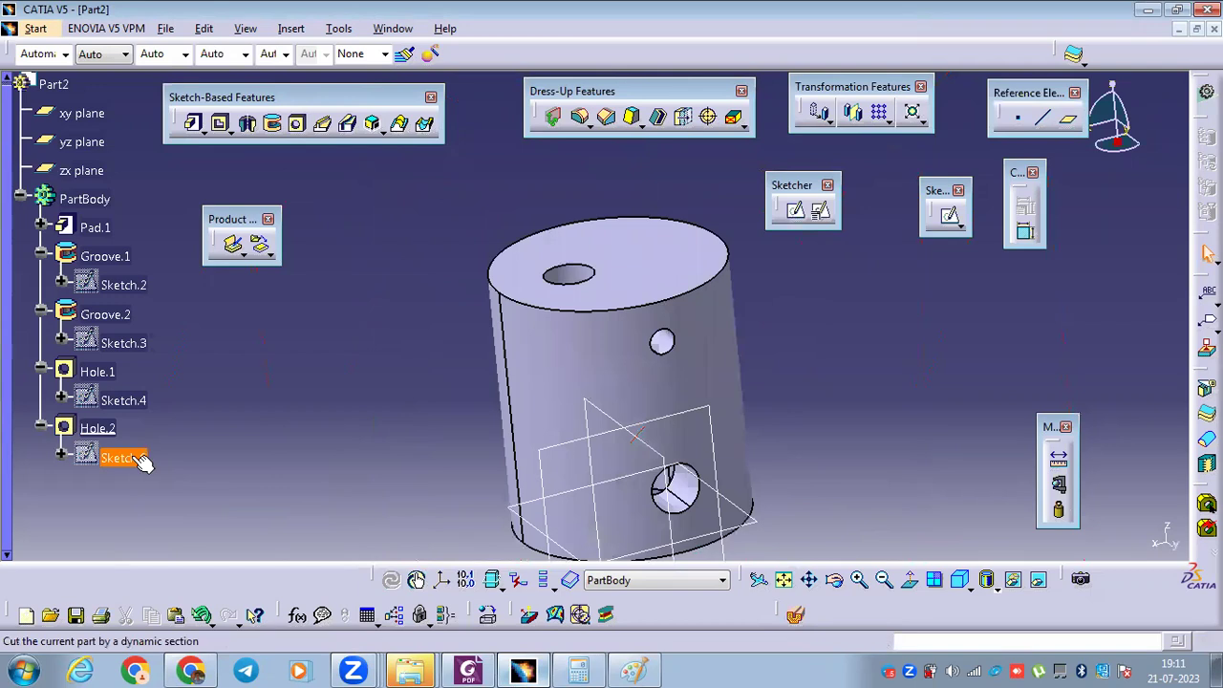
double_click(163, 456)
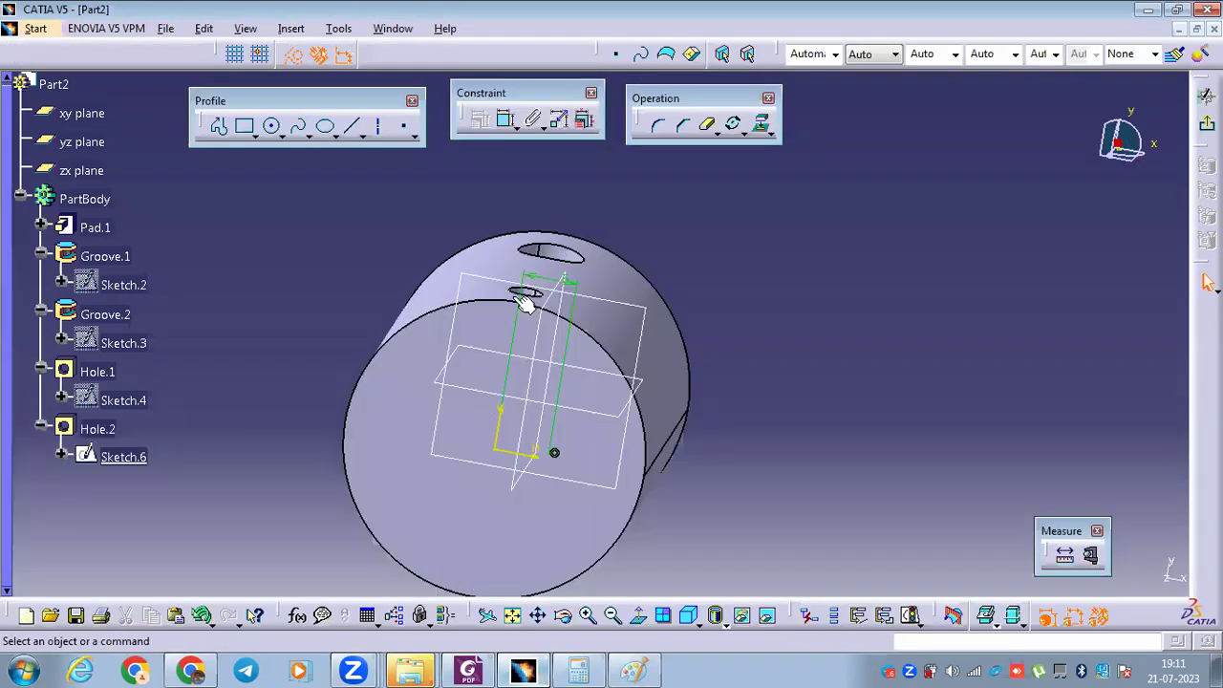
right_click(589, 360)
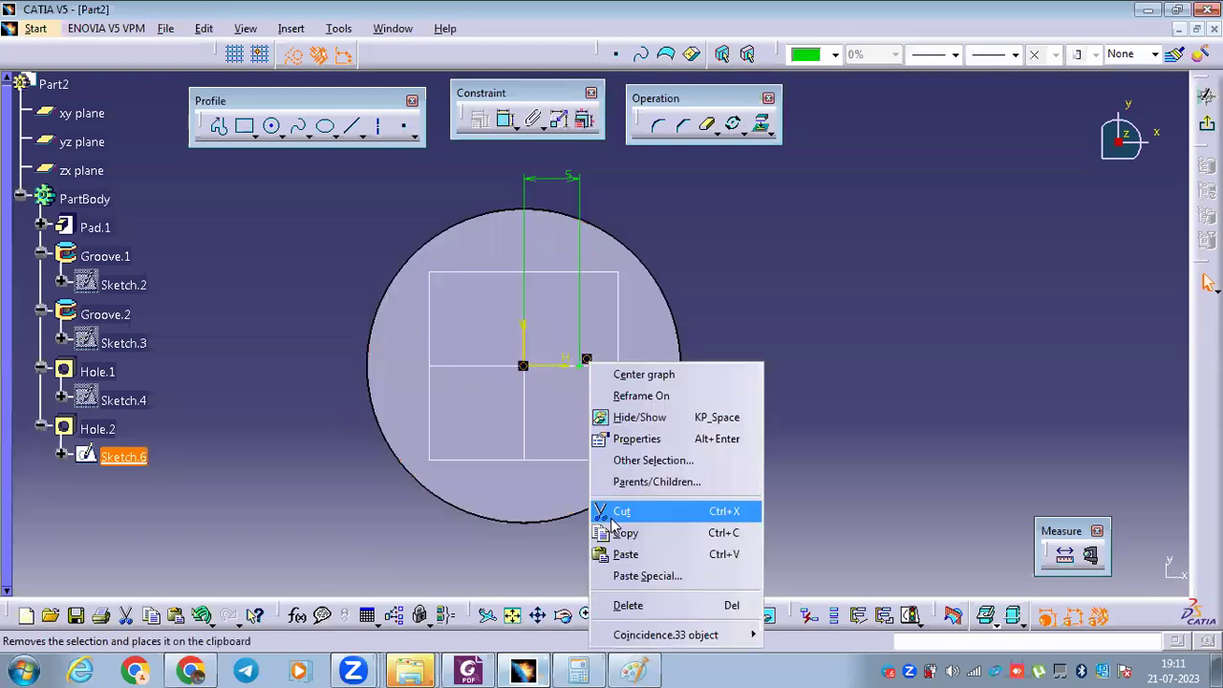
click(627, 607)
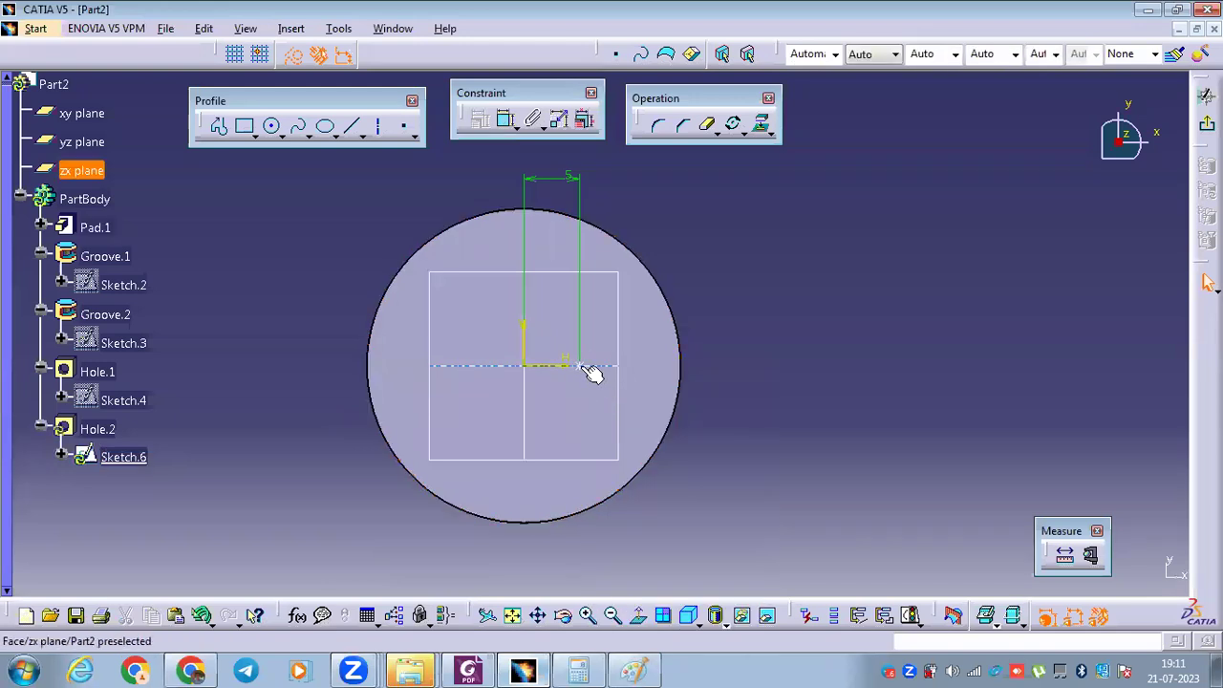
Move the hole's centre point off the zx plane and delete its 5 mm dimension from the yz plane.
drag(582, 369, 526, 299)
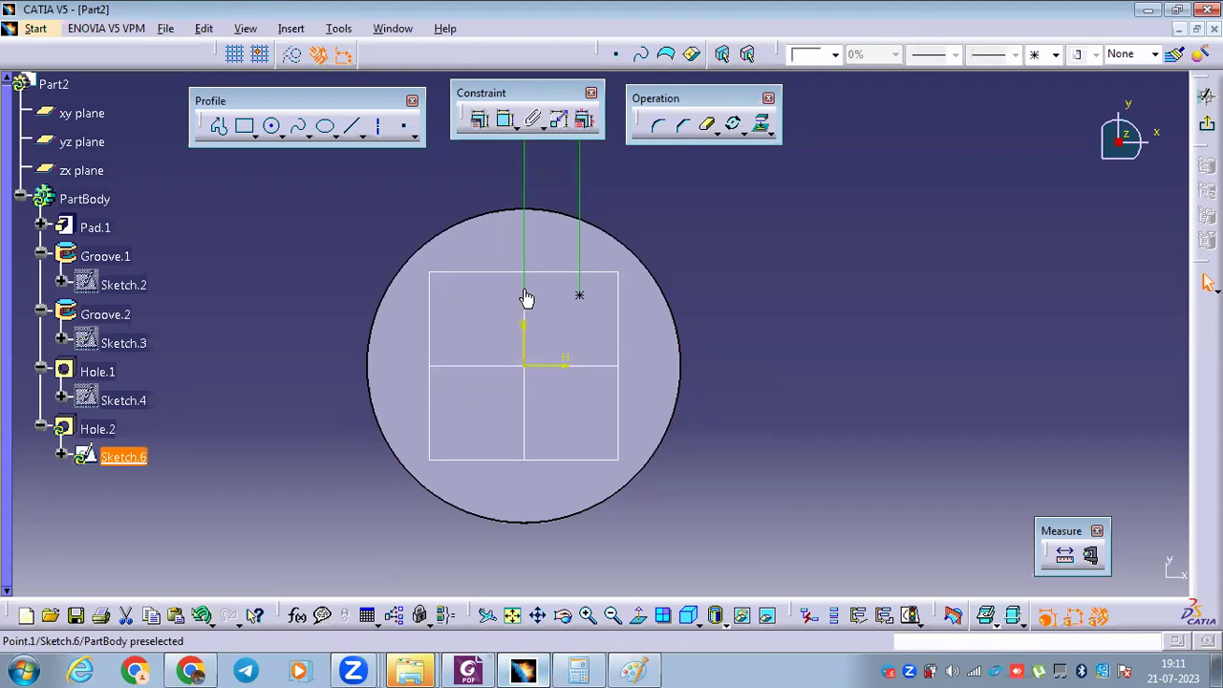
click(744, 236)
scroll(652, 253, down, 1)
middle_drag(652, 253, 636, 322)
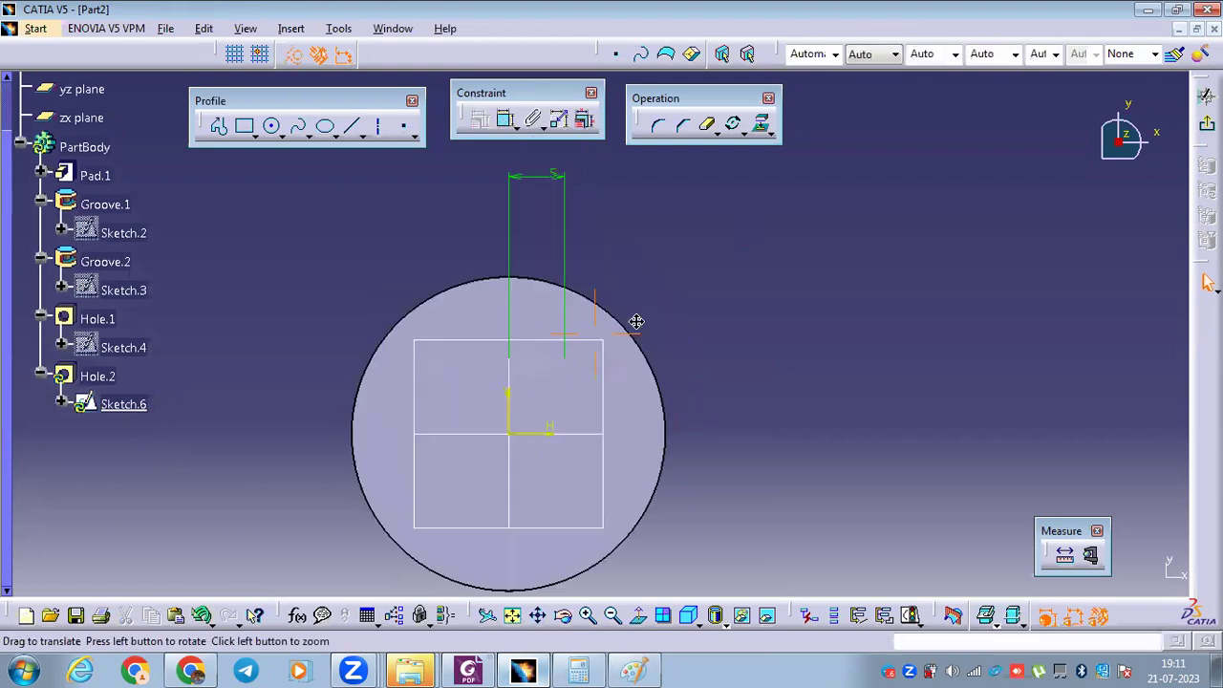
click(557, 196)
key(Delete)
Constrain the hole's centre point to be coincident with the yz plane.
click(507, 120)
click(511, 384)
click(564, 382)
right_click(626, 207)
click(664, 277)
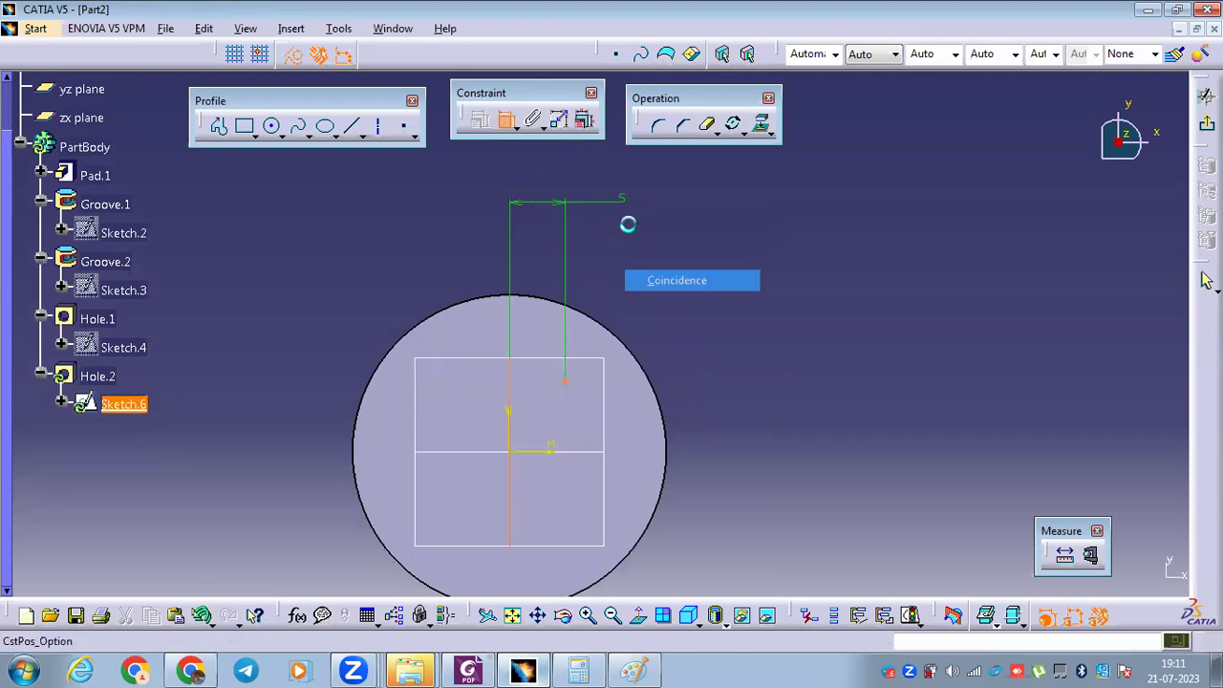
Dimension the hole's centre point from the zx plane, set the distance to 5 mm, and exit the sketch.
click(510, 387)
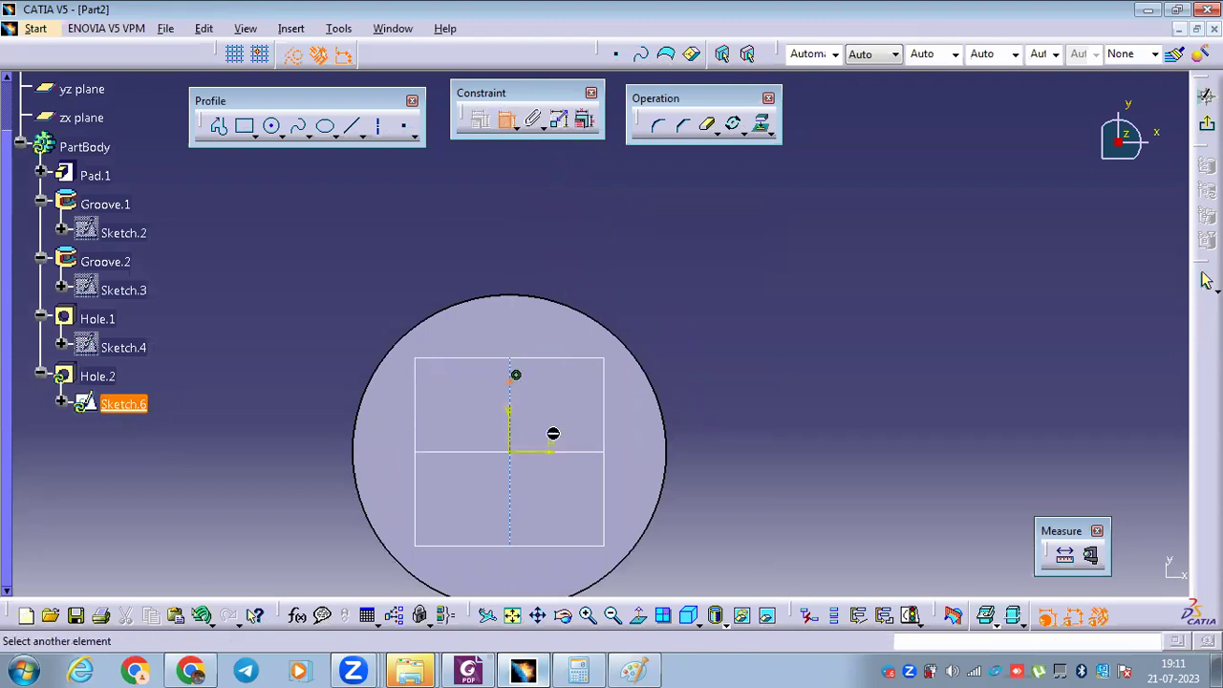
click(585, 452)
click(737, 414)
double_click(736, 412)
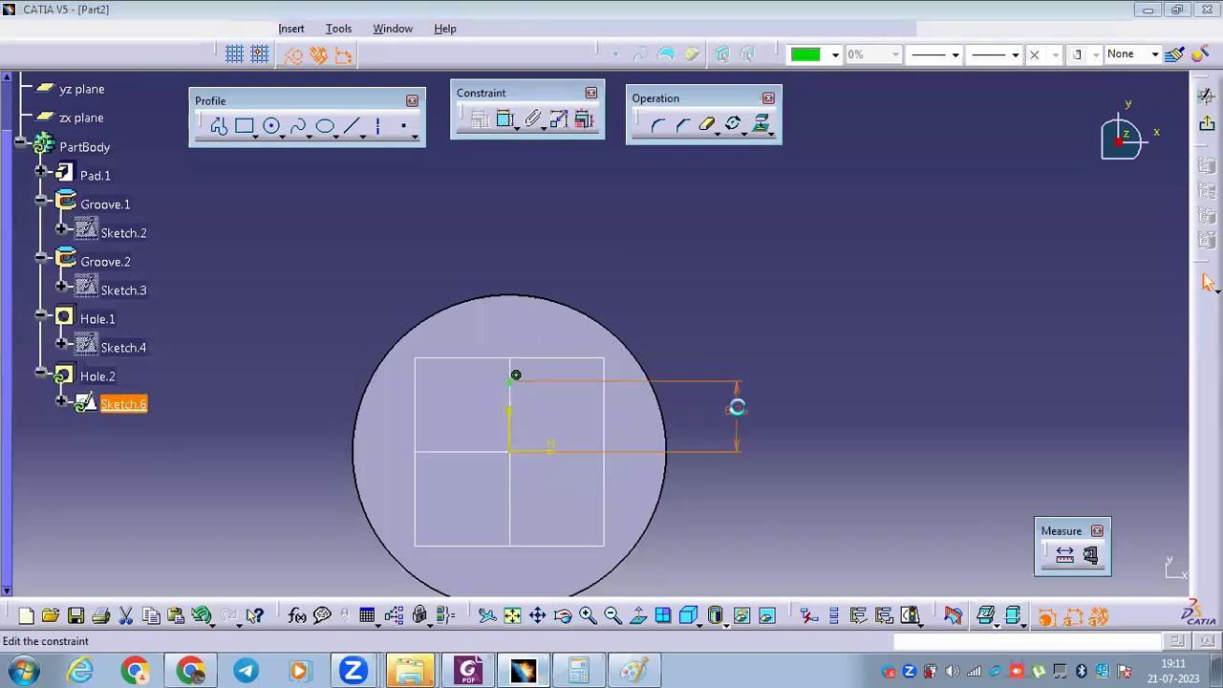
text(5)
key(Return)
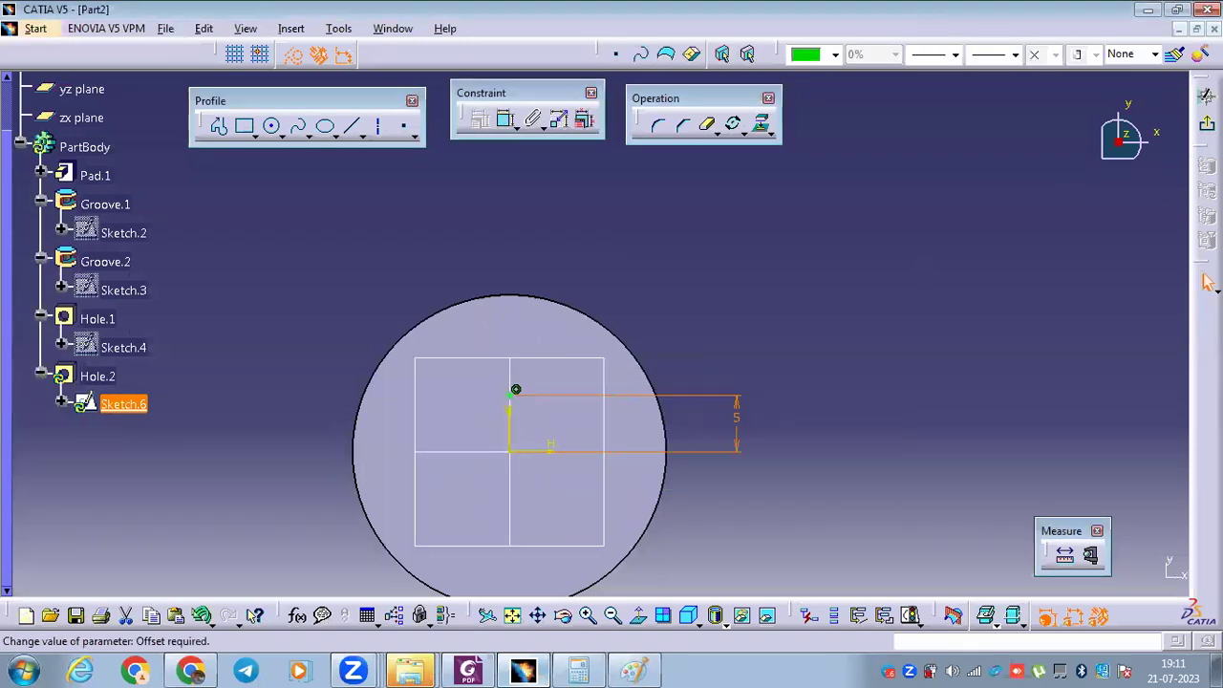
click(1207, 123)
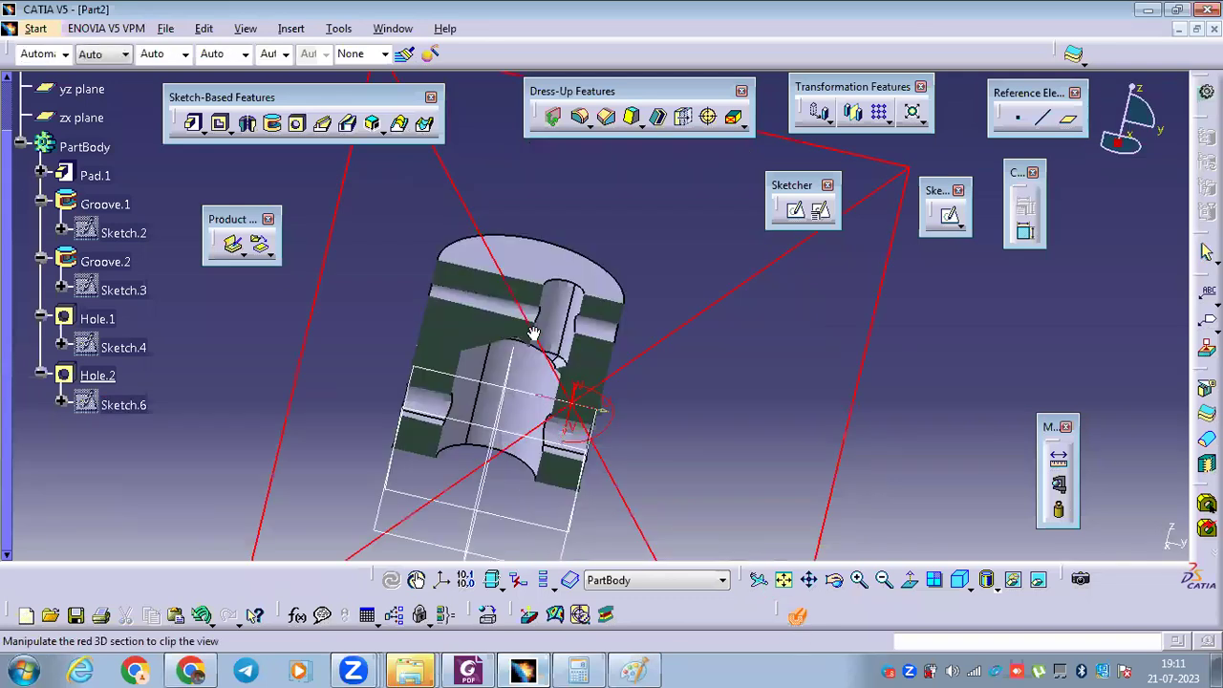
Examine where the relocated hole meets the bore and cross hole in a dynamic section, and compare it with the drawing.
middle_drag(702, 353, 753, 267)
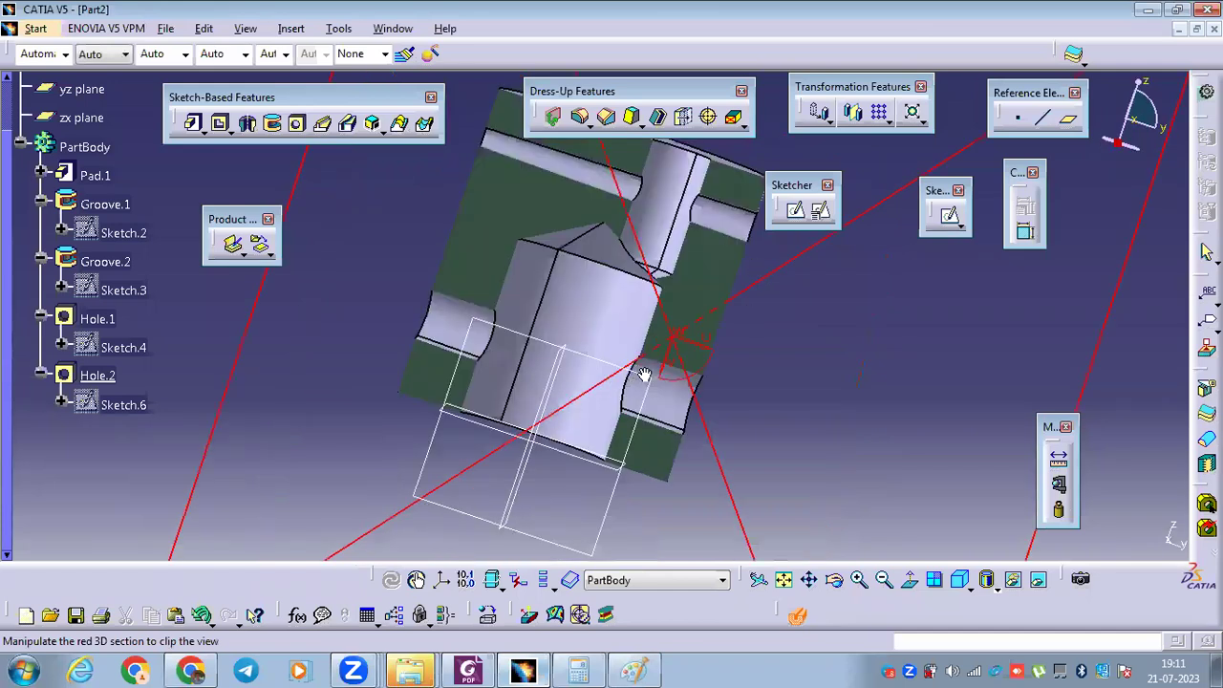
middle_drag(645, 374, 631, 471)
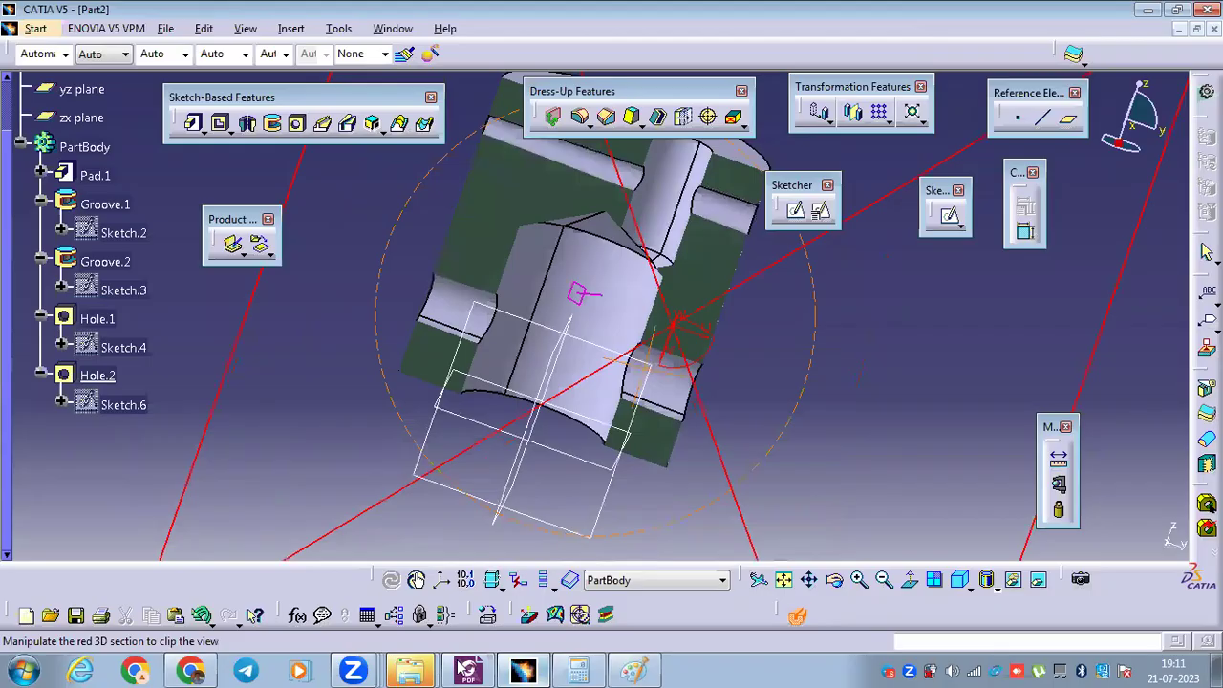
key(alt+Tab)
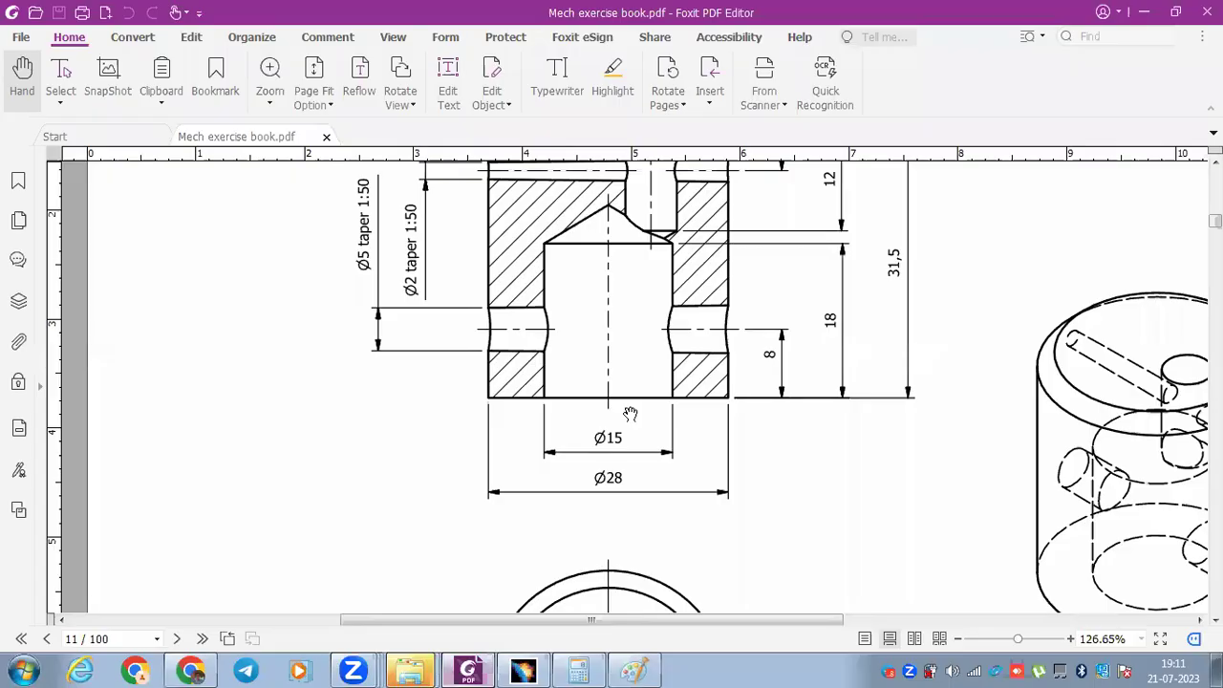
click(484, 666)
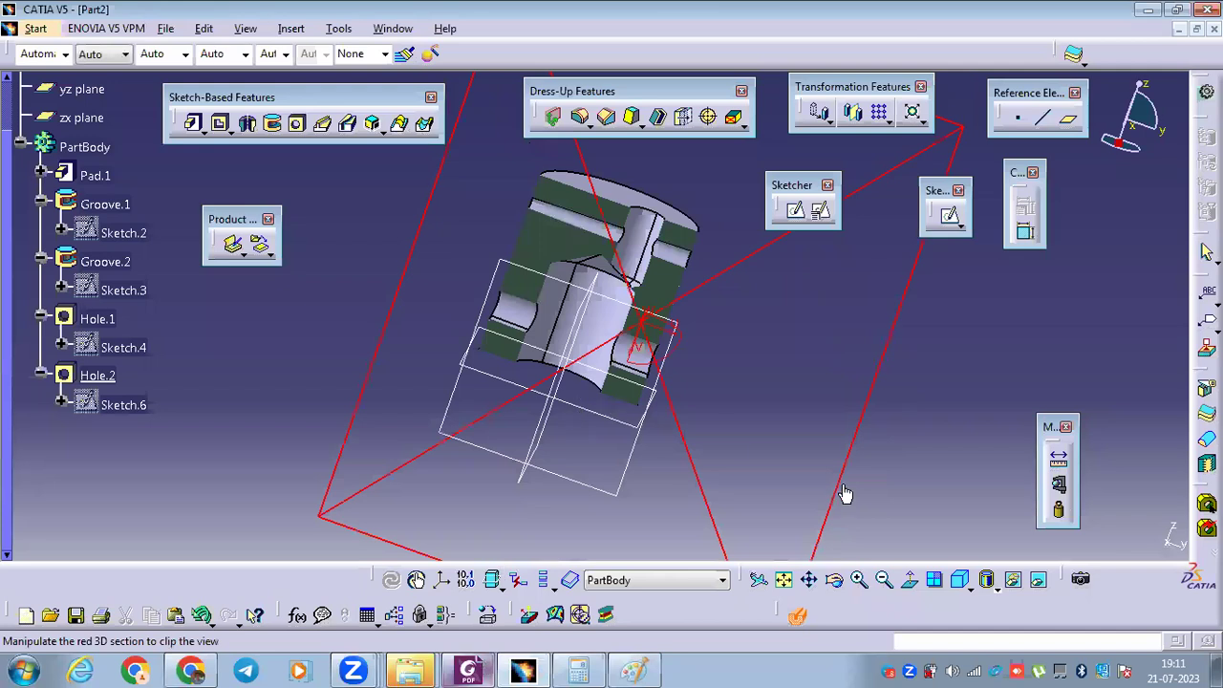
middle_drag(845, 493, 845, 485)
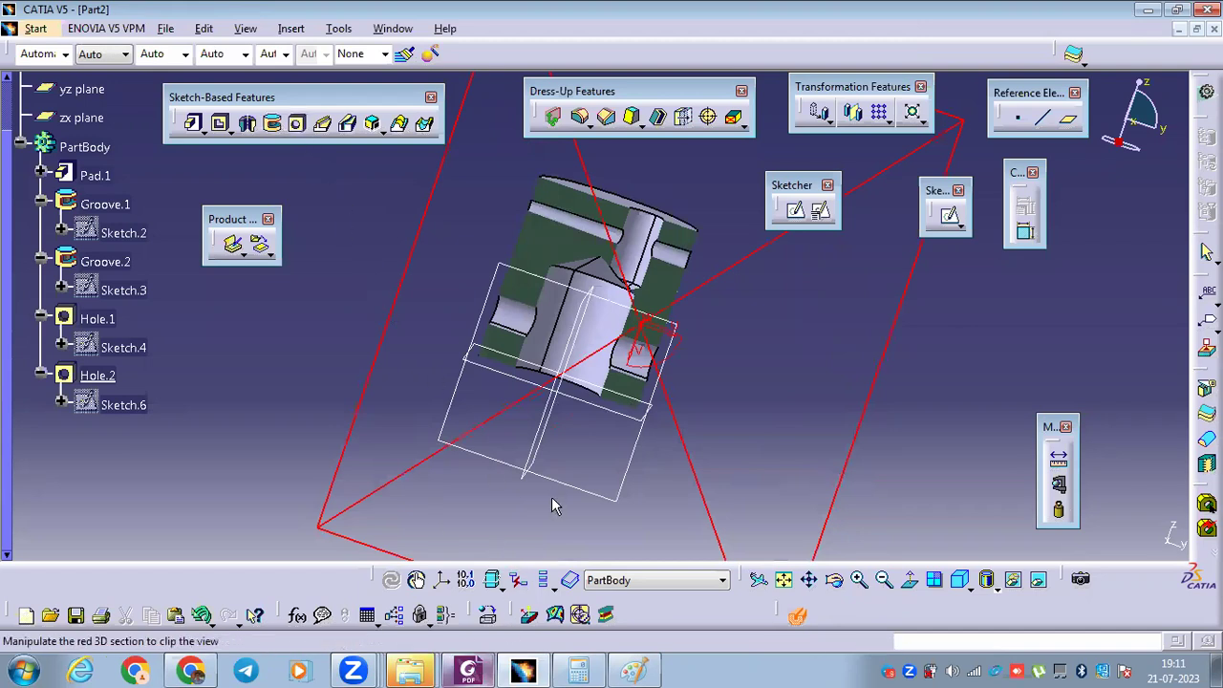
key(Escape)
Chamfer the cylinder's top outer edge with a 2 mm length at 45°, as given in the drawing.
middle_drag(596, 262, 497, 383)
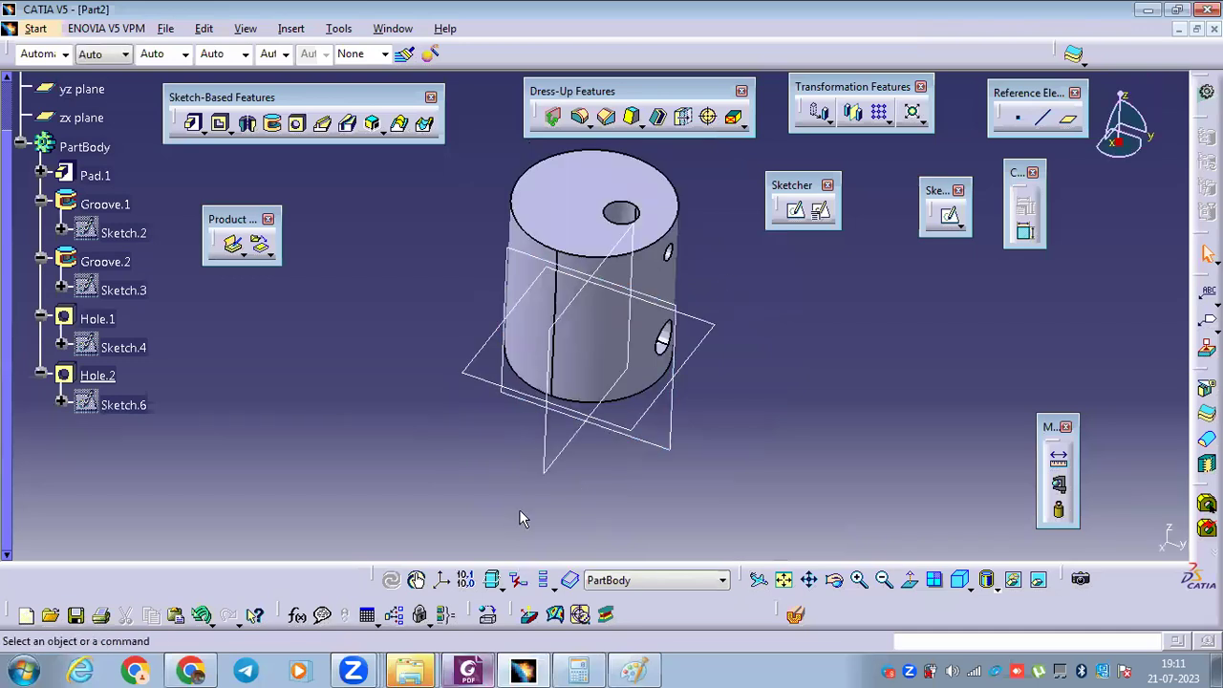
middle_drag(522, 517, 526, 503)
click(468, 671)
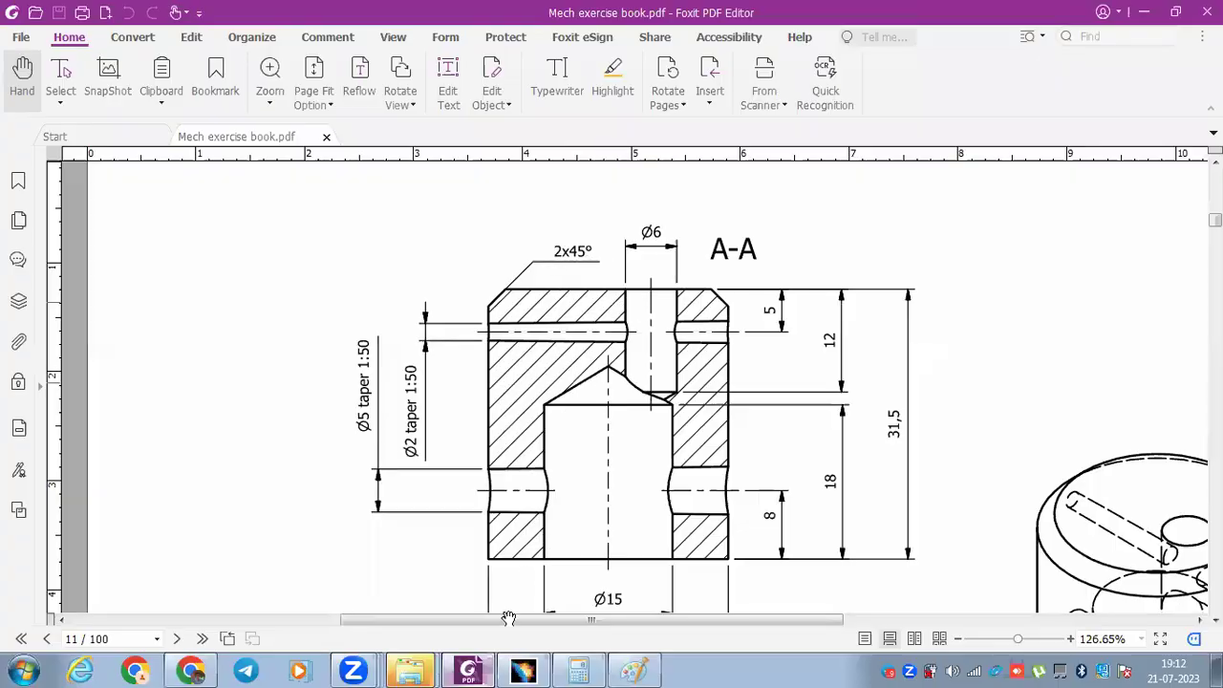
click(481, 669)
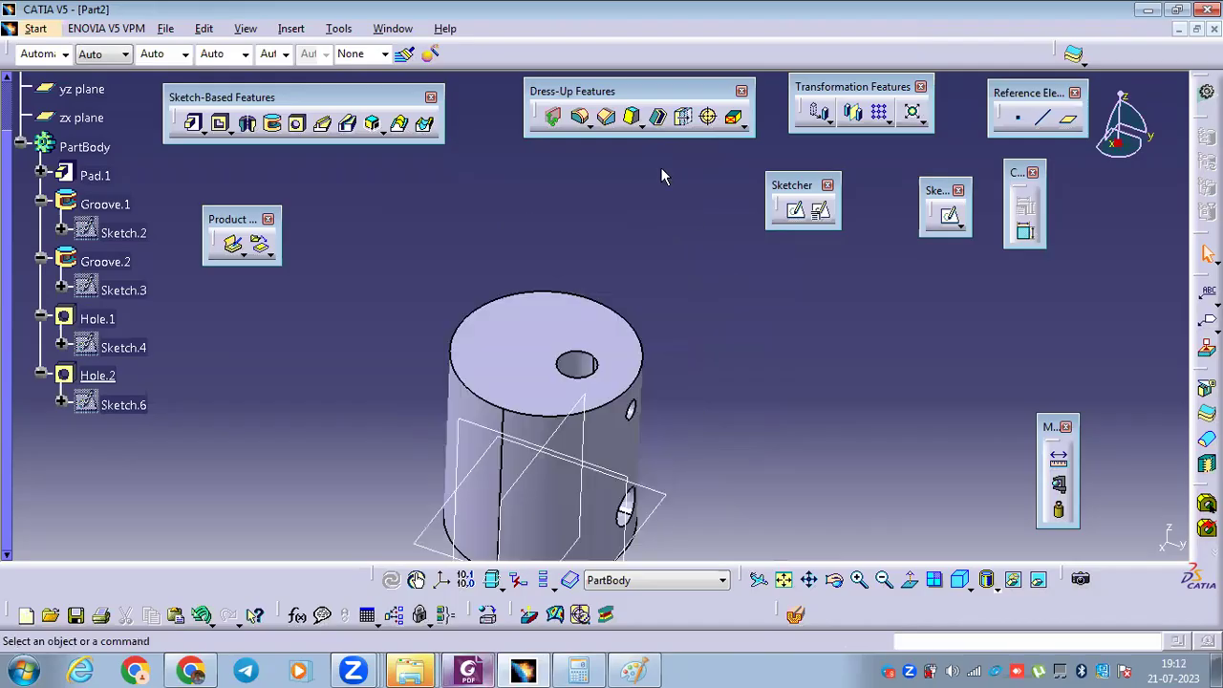
click(608, 116)
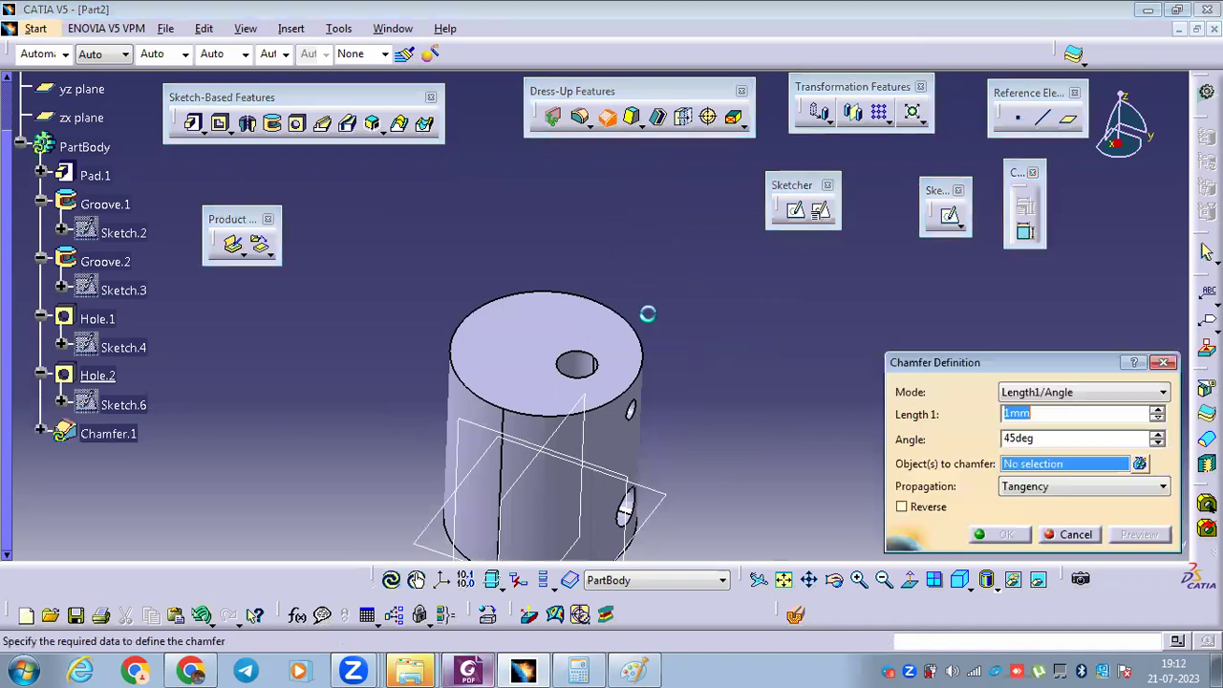
click(644, 355)
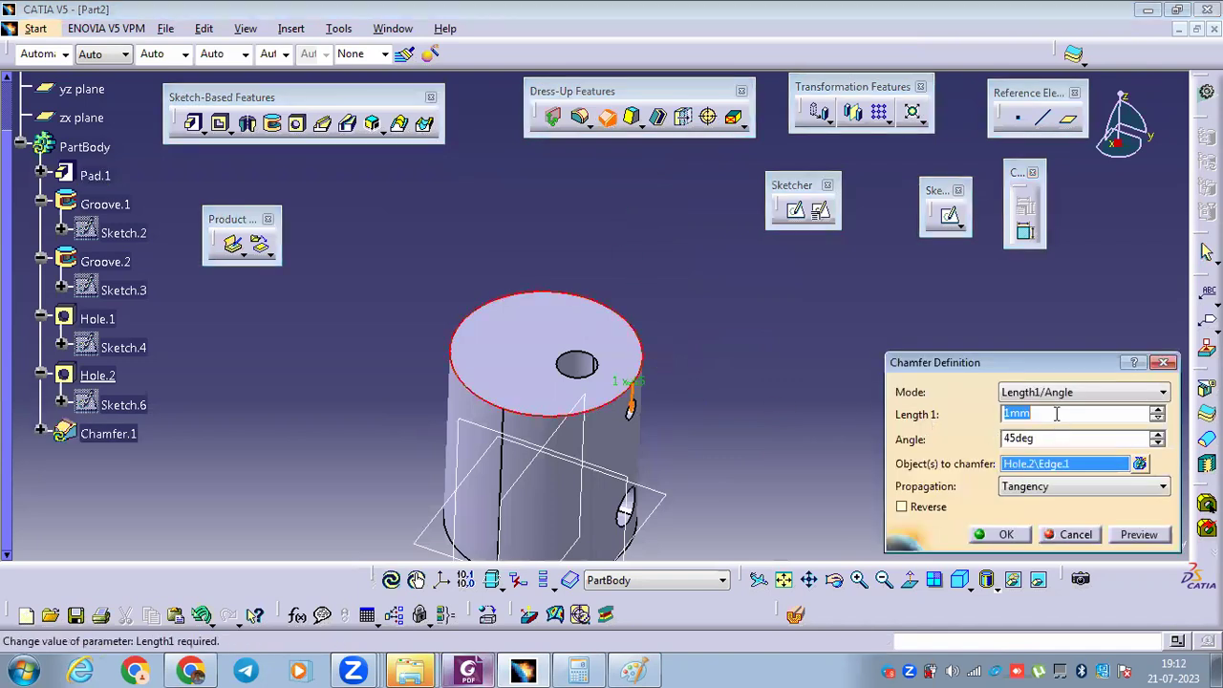
text(2)
key(Tab)
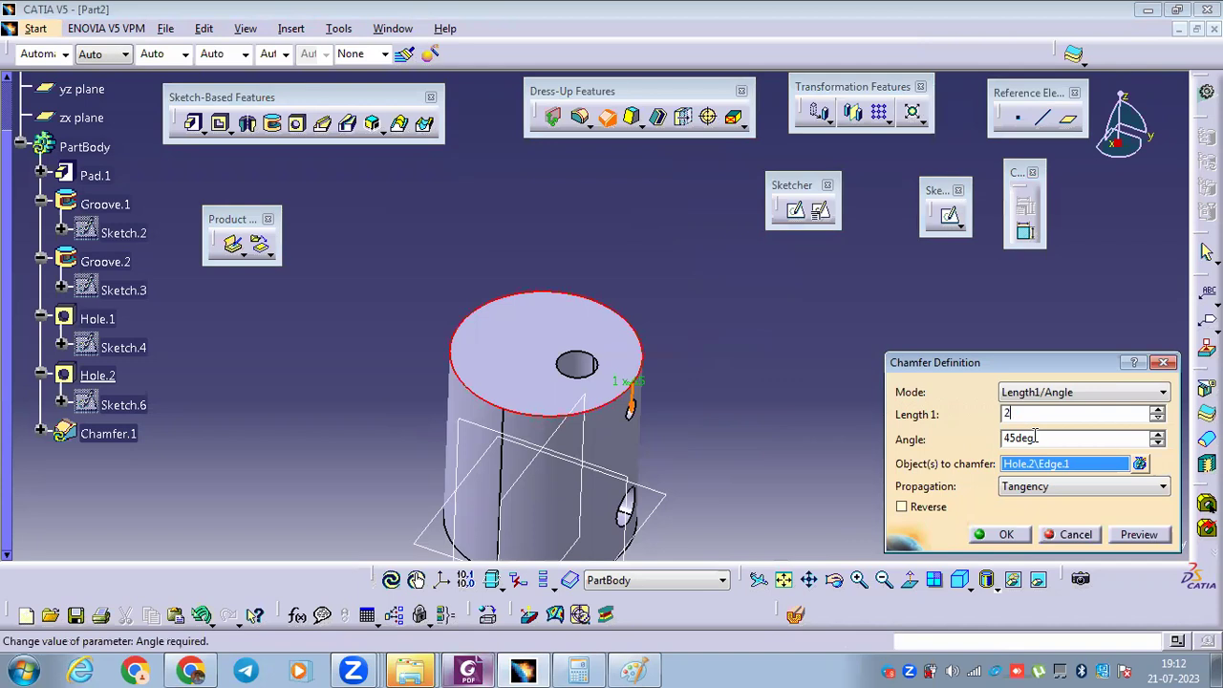
click(998, 534)
middle_drag(659, 315, 728, 351)
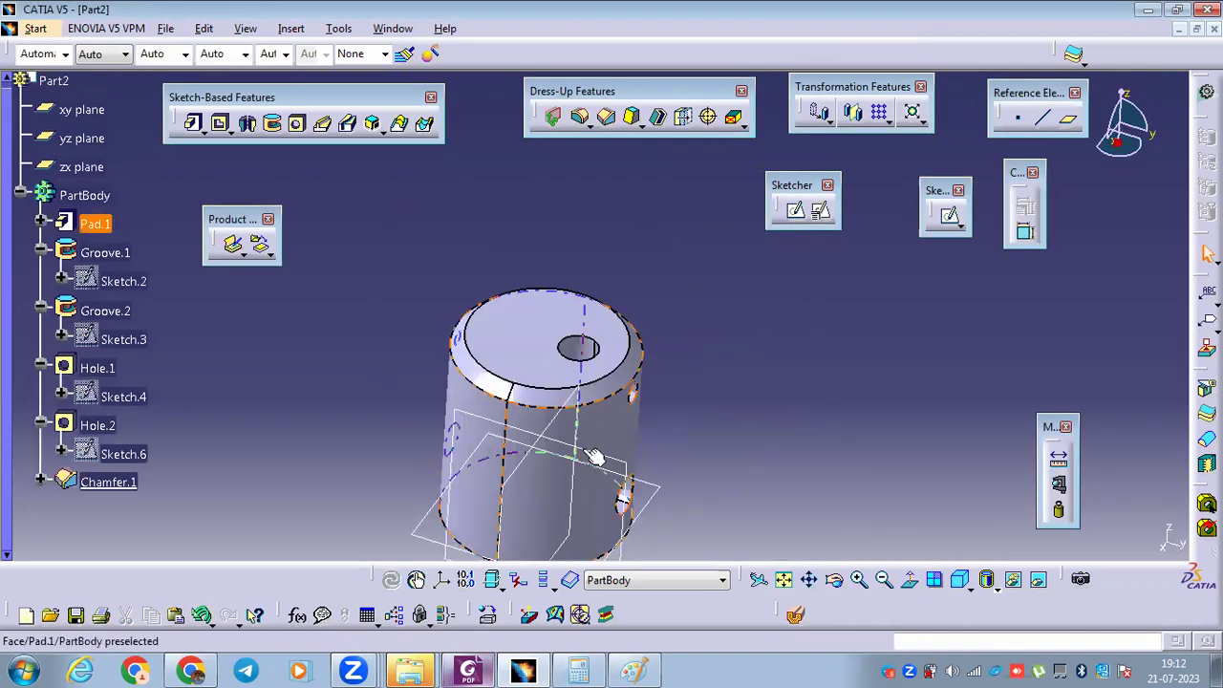
Check the chamfered part against the views on drawing page 11 and begin saving the part file.
click(482, 668)
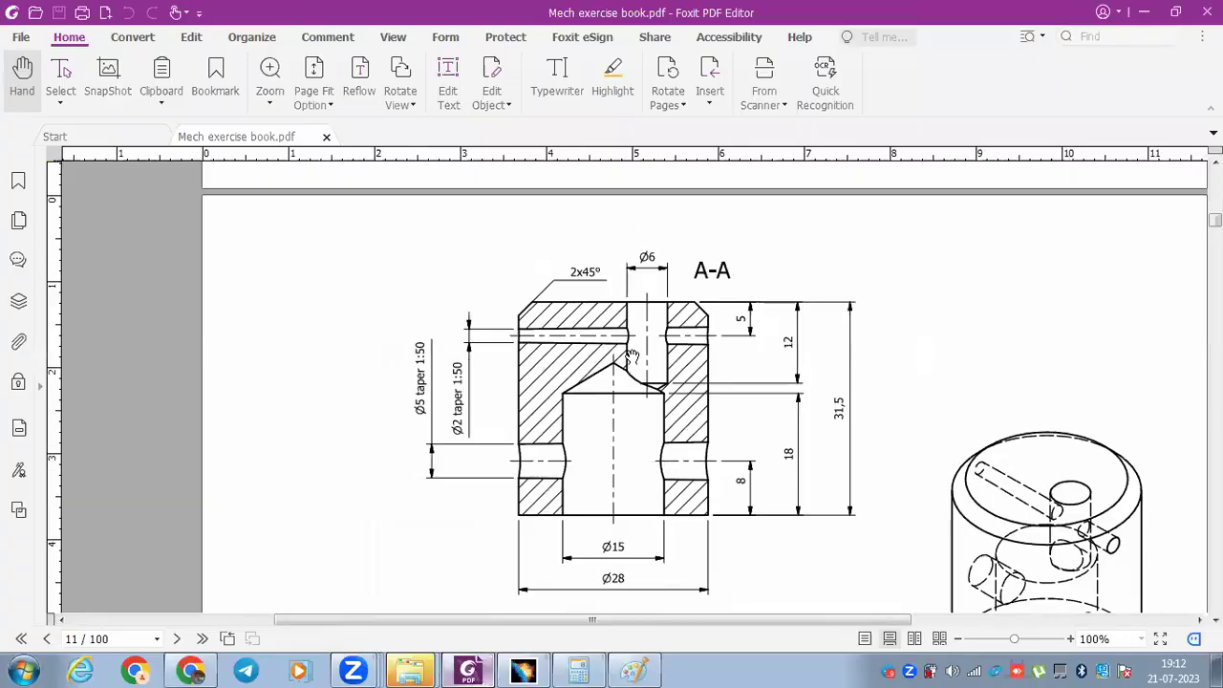
ctrl+scroll(632, 356, down, 1)
scroll(669, 372, down, 3)
scroll(704, 390, up, 3)
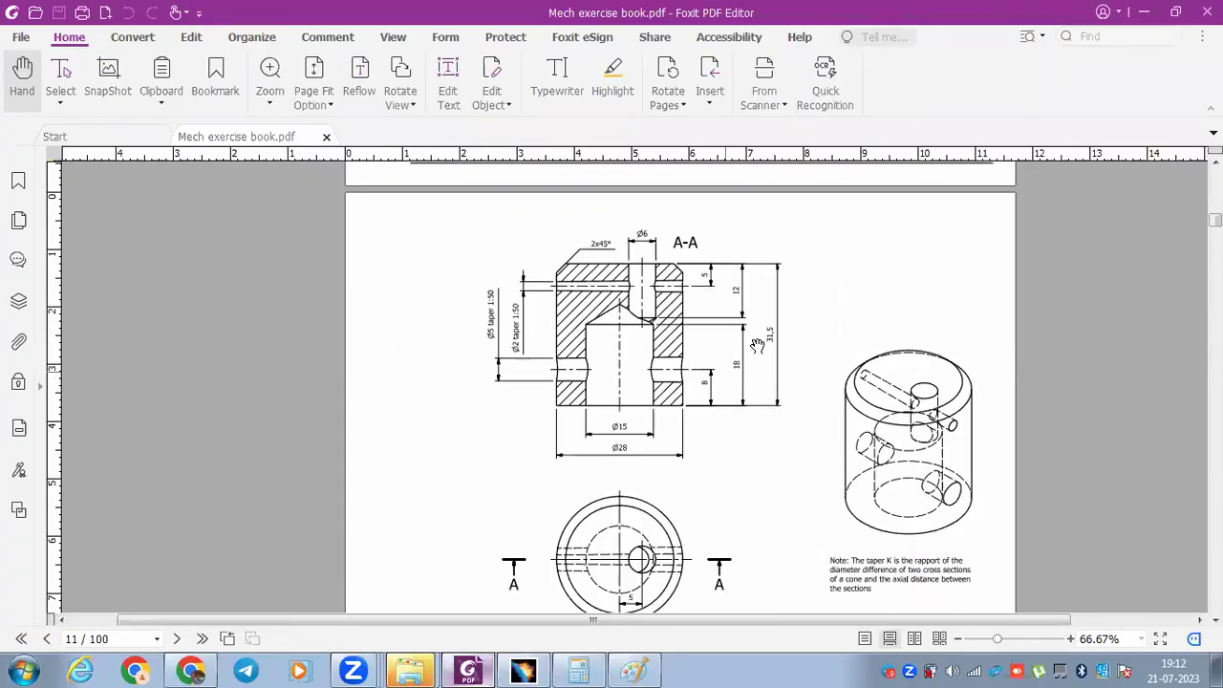
click(524, 669)
key(ctrl+s)
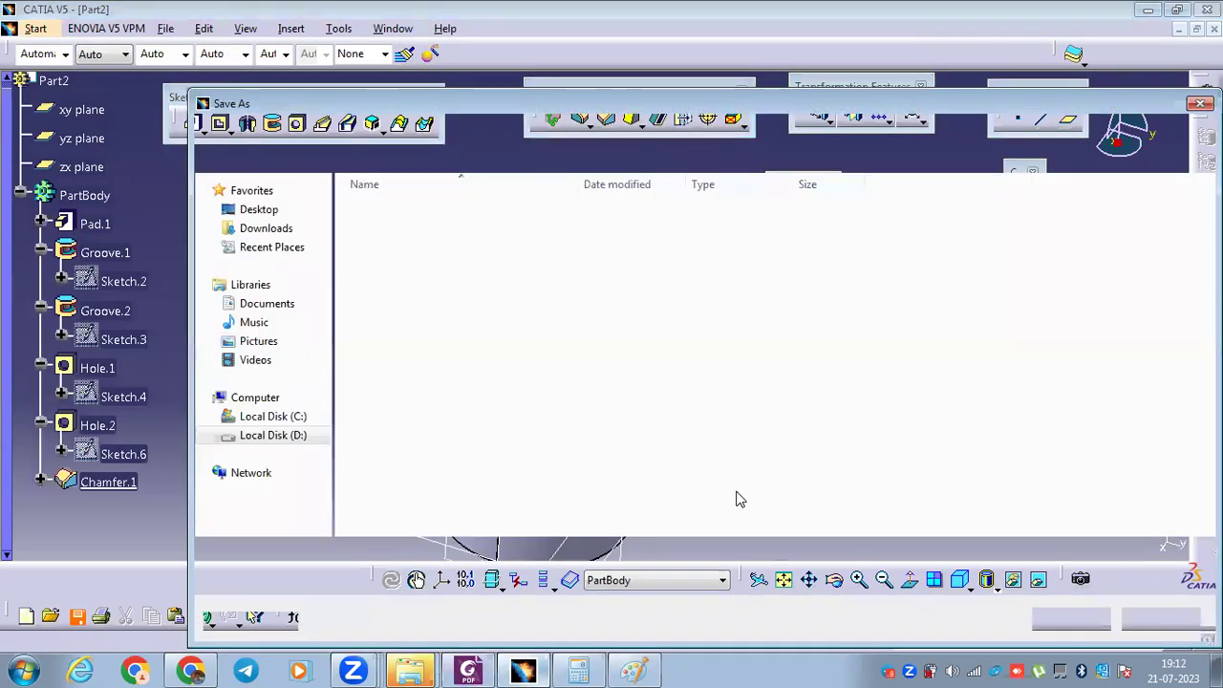